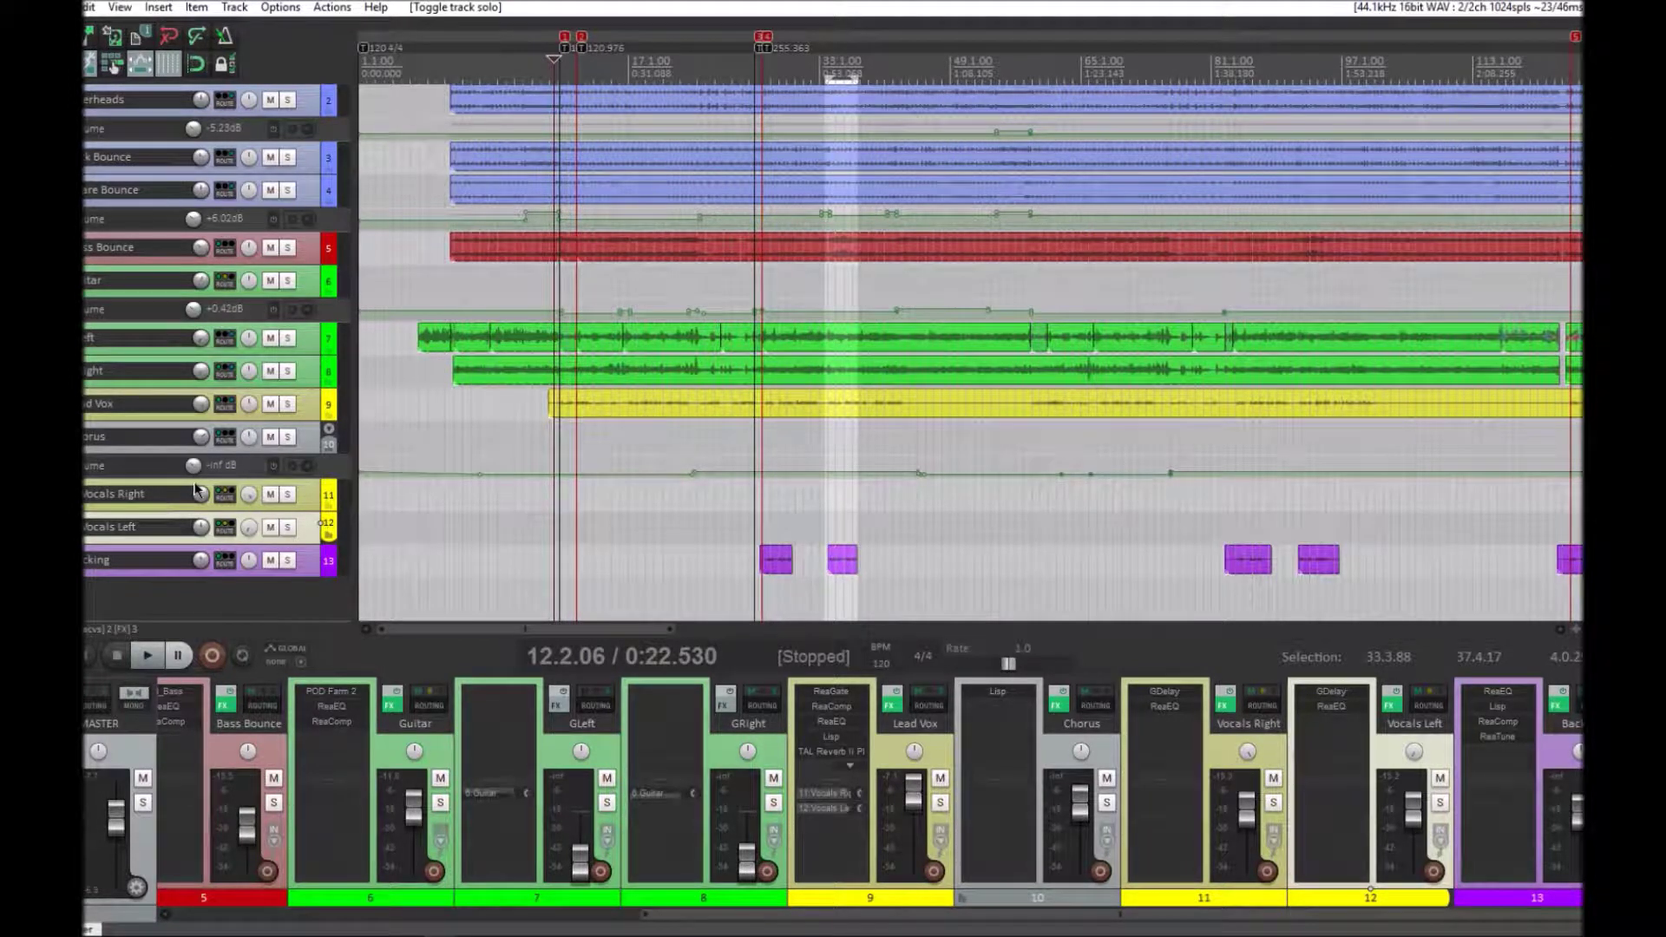
{"action": "left_click_drag", "start_coordinate": [676, 628], "coordinate": [886, 629]}
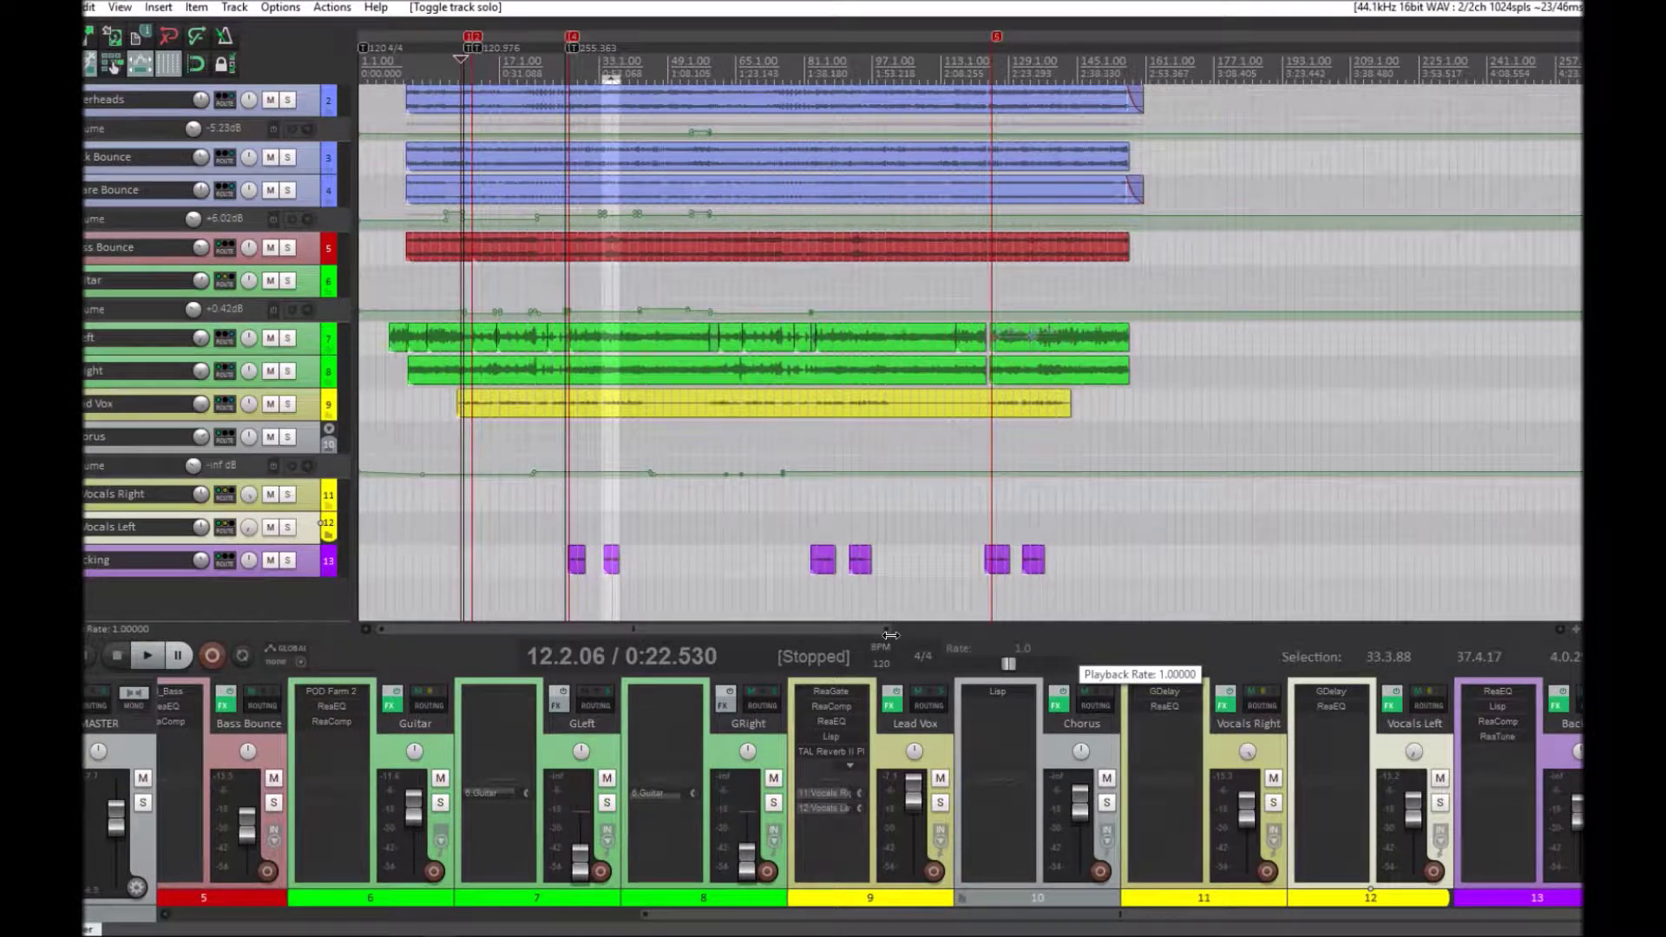
{"action": "left_click_drag", "start_coordinate": [887, 632], "coordinate": [748, 637]}
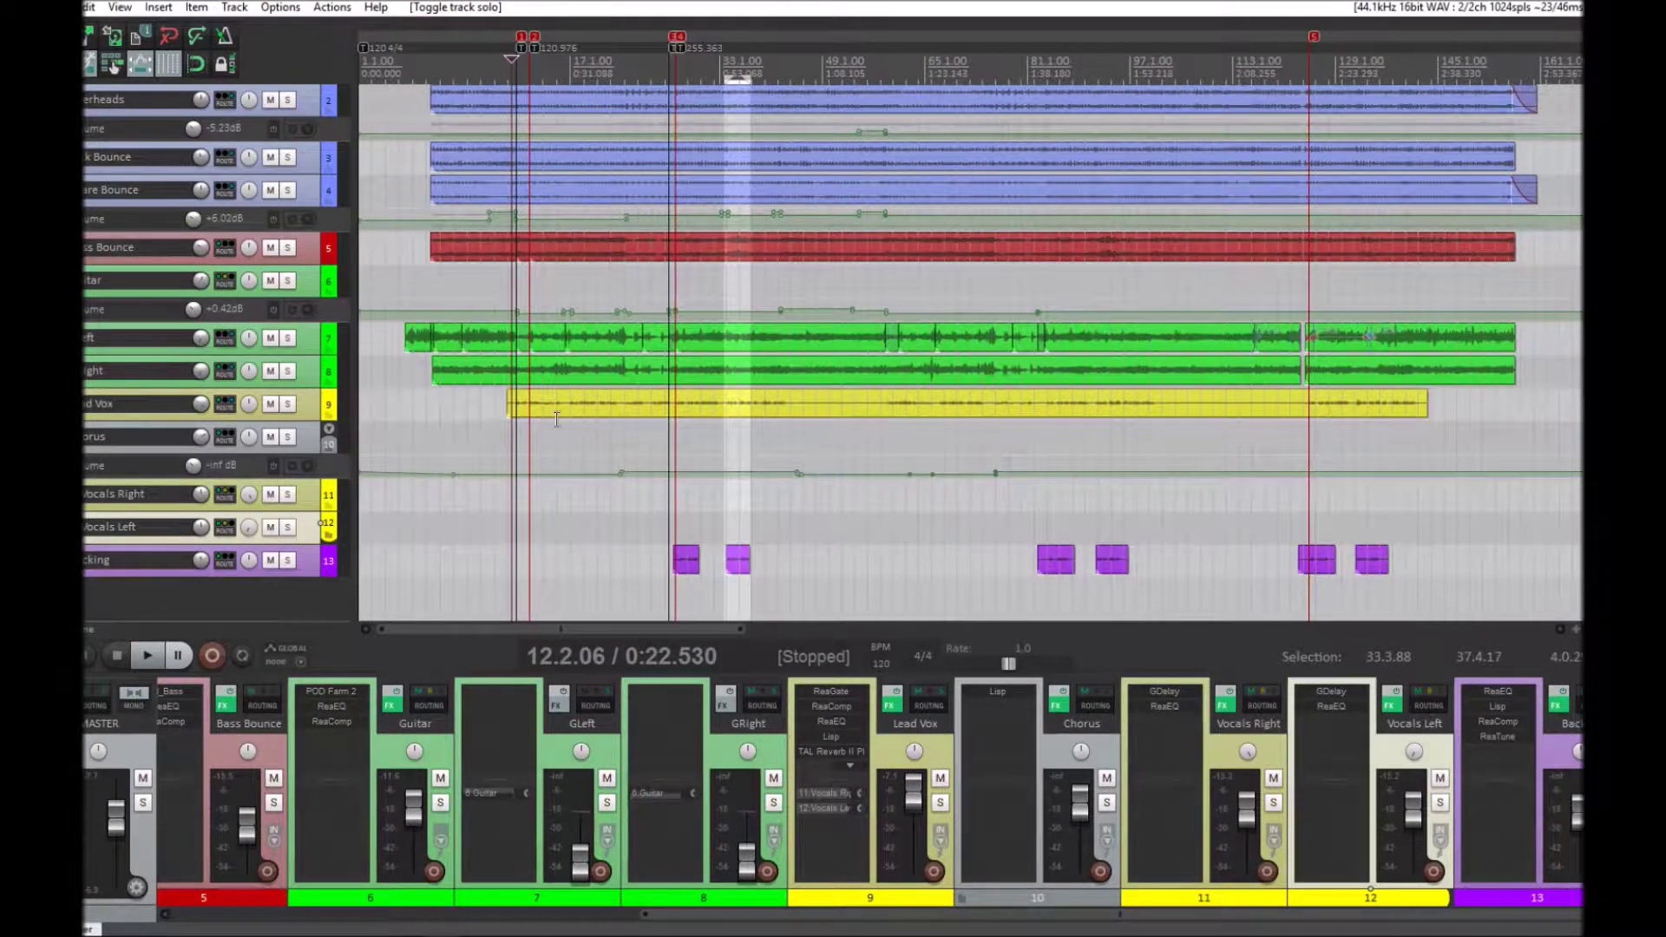
{"action": "scroll", "coordinate": [546, 448], "scroll_direction": "down", "scroll_amount": 6}
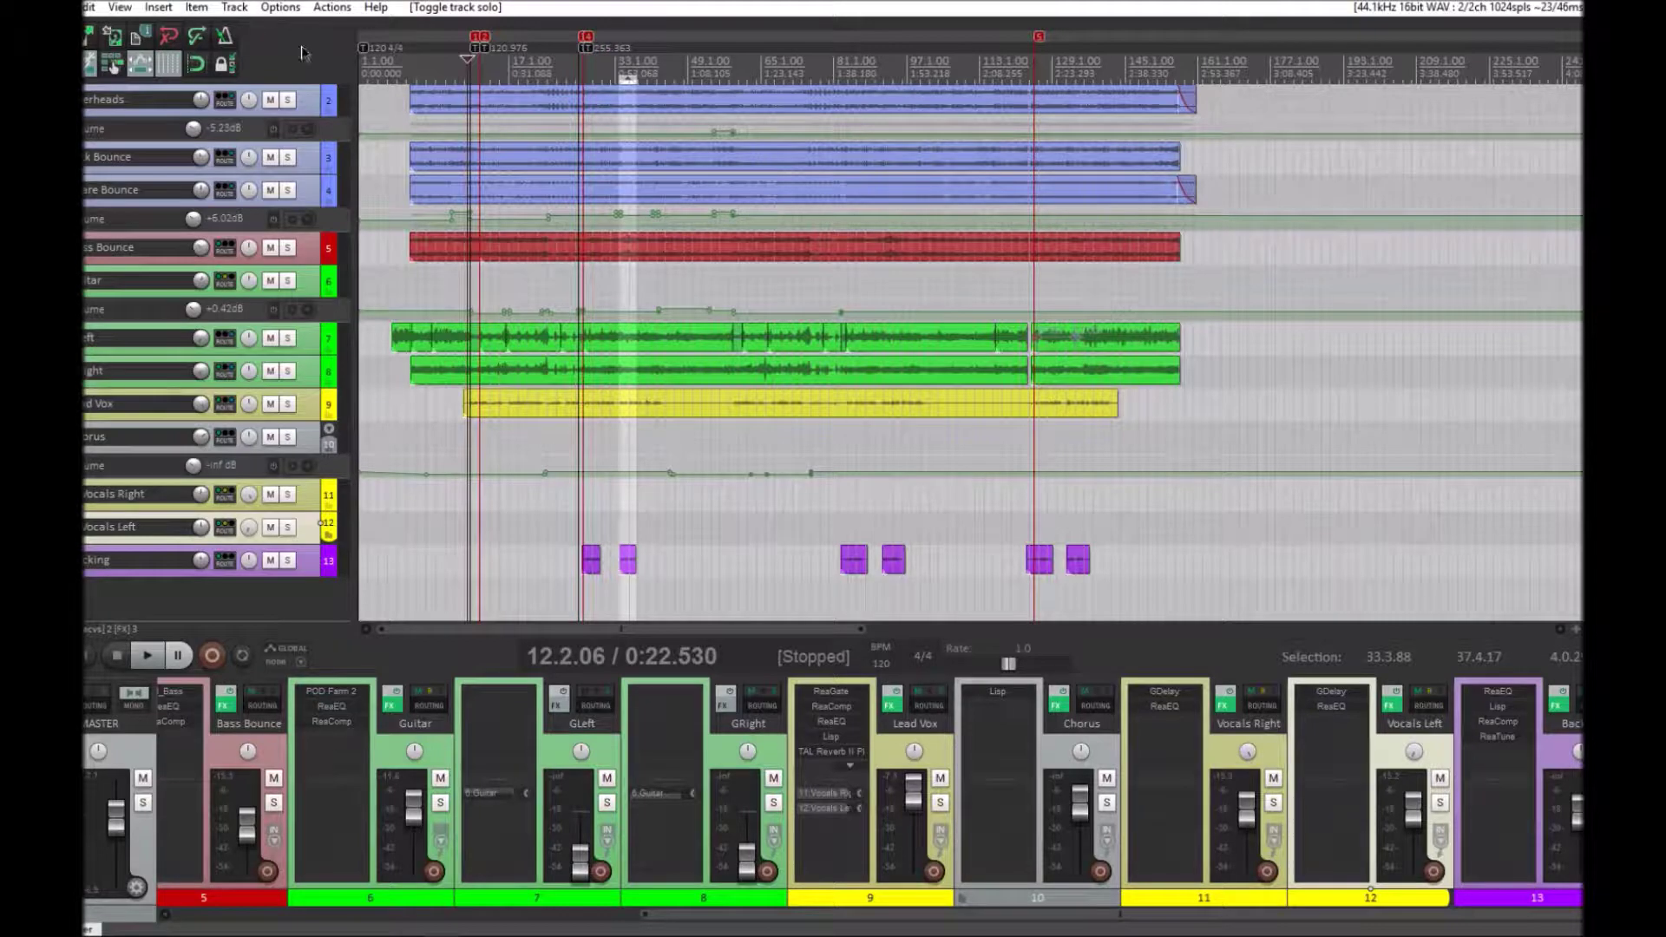
{"action": "left_click", "coordinate": [277, 10]}
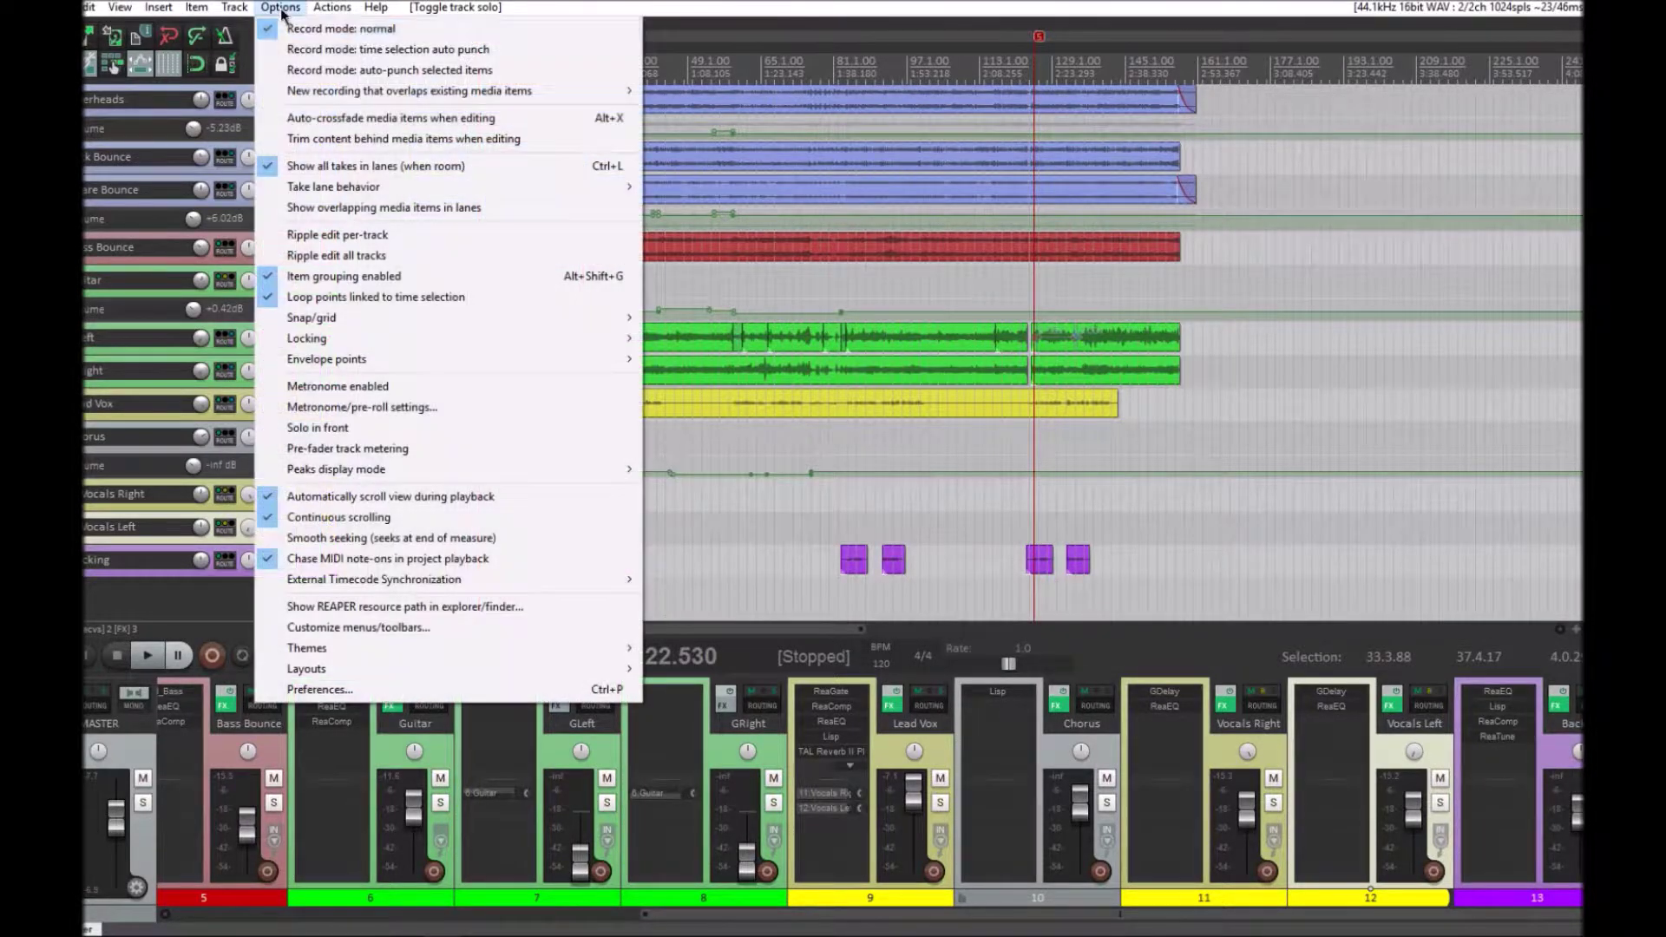
{"action": "left_click", "coordinate": [748, 524]}
- Enlarge the Lead Vox track's height to show its waveform, briefly soloing and unsoloing the track
{"action": "left_click", "coordinate": [311, 413]}
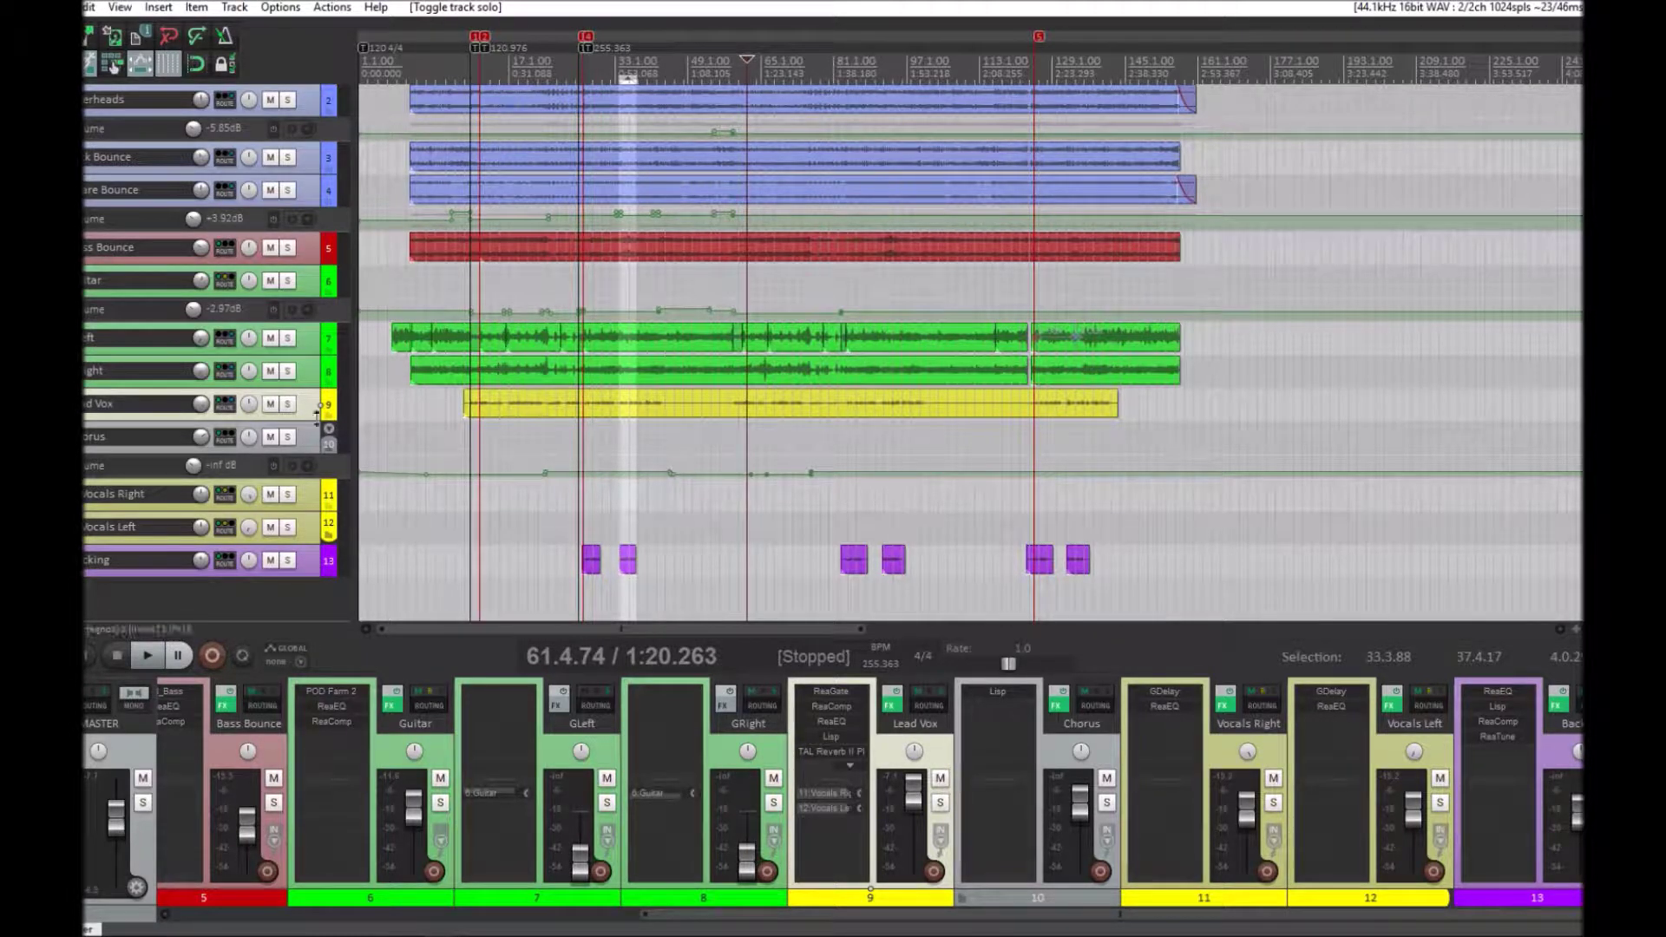
{"action": "left_click", "coordinate": [288, 405]}
{"action": "left_click_drag", "start_coordinate": [296, 419], "coordinate": [300, 575]}
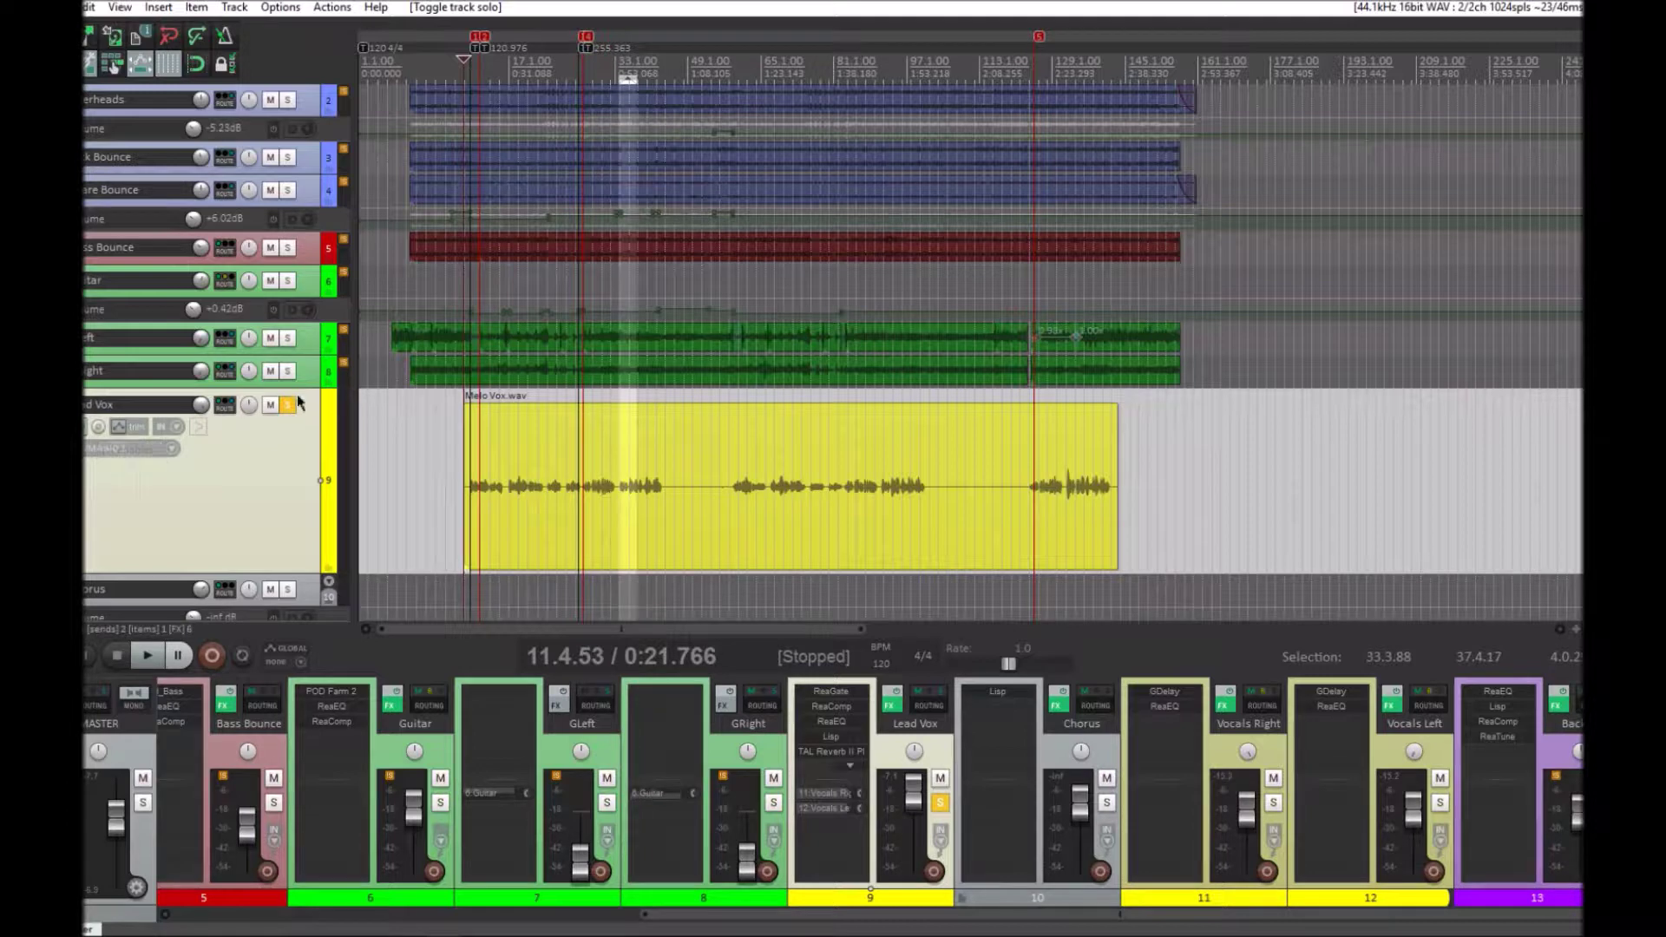
{"action": "left_click_drag", "start_coordinate": [301, 574], "coordinate": [297, 476]}
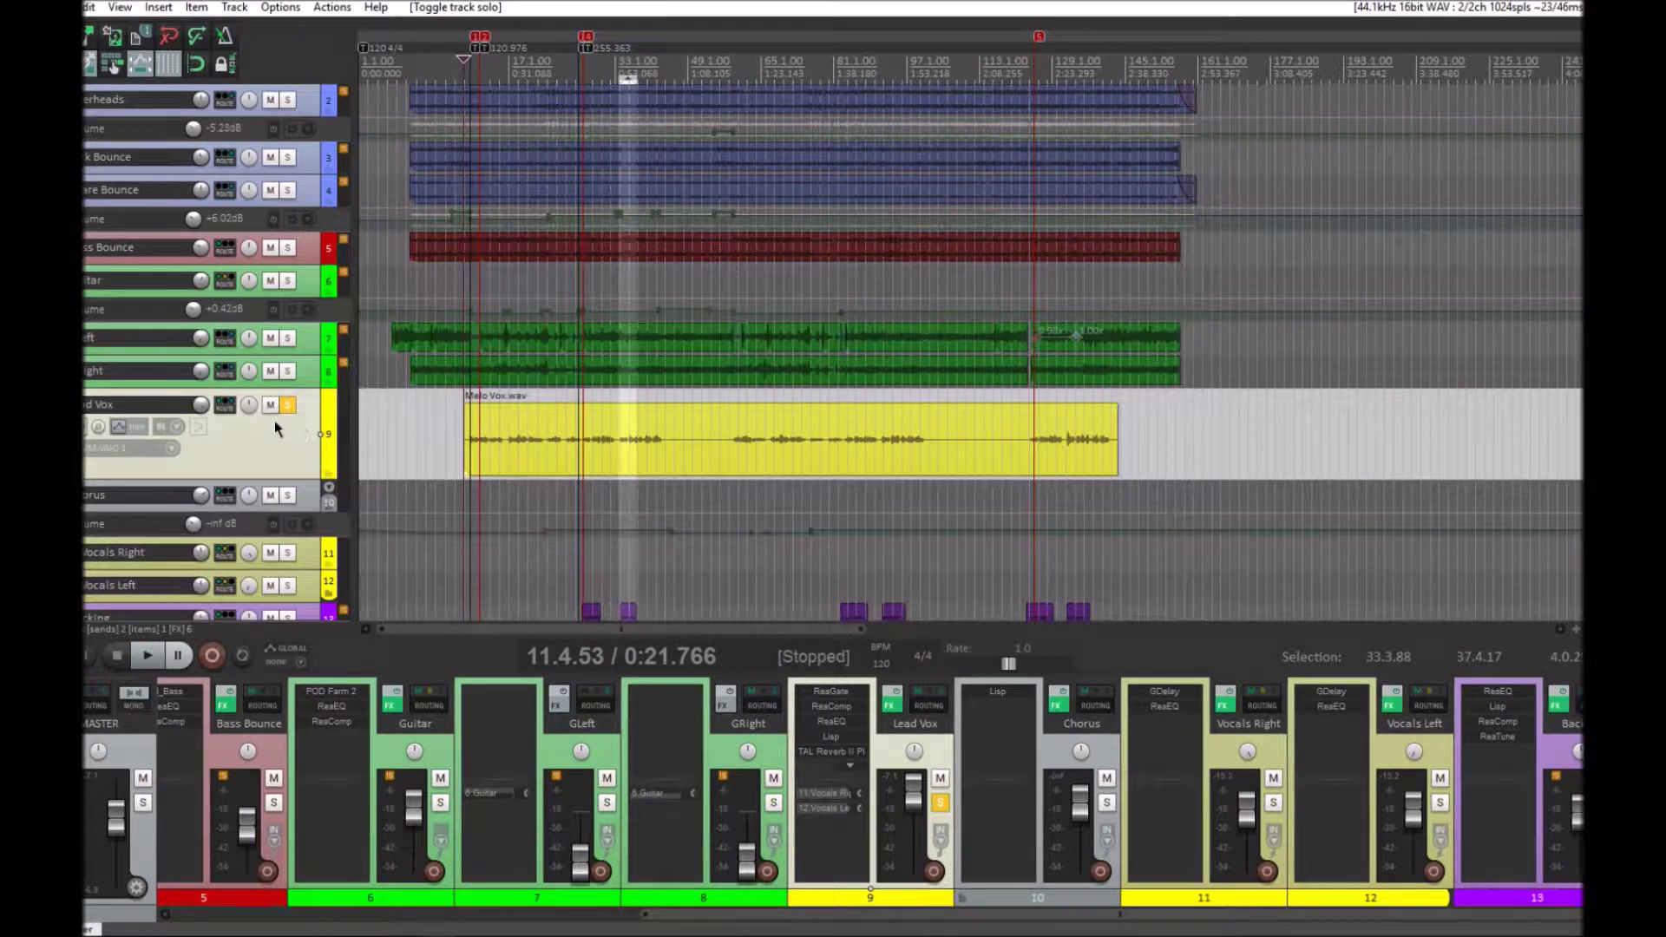
{"action": "left_click", "coordinate": [291, 404]}
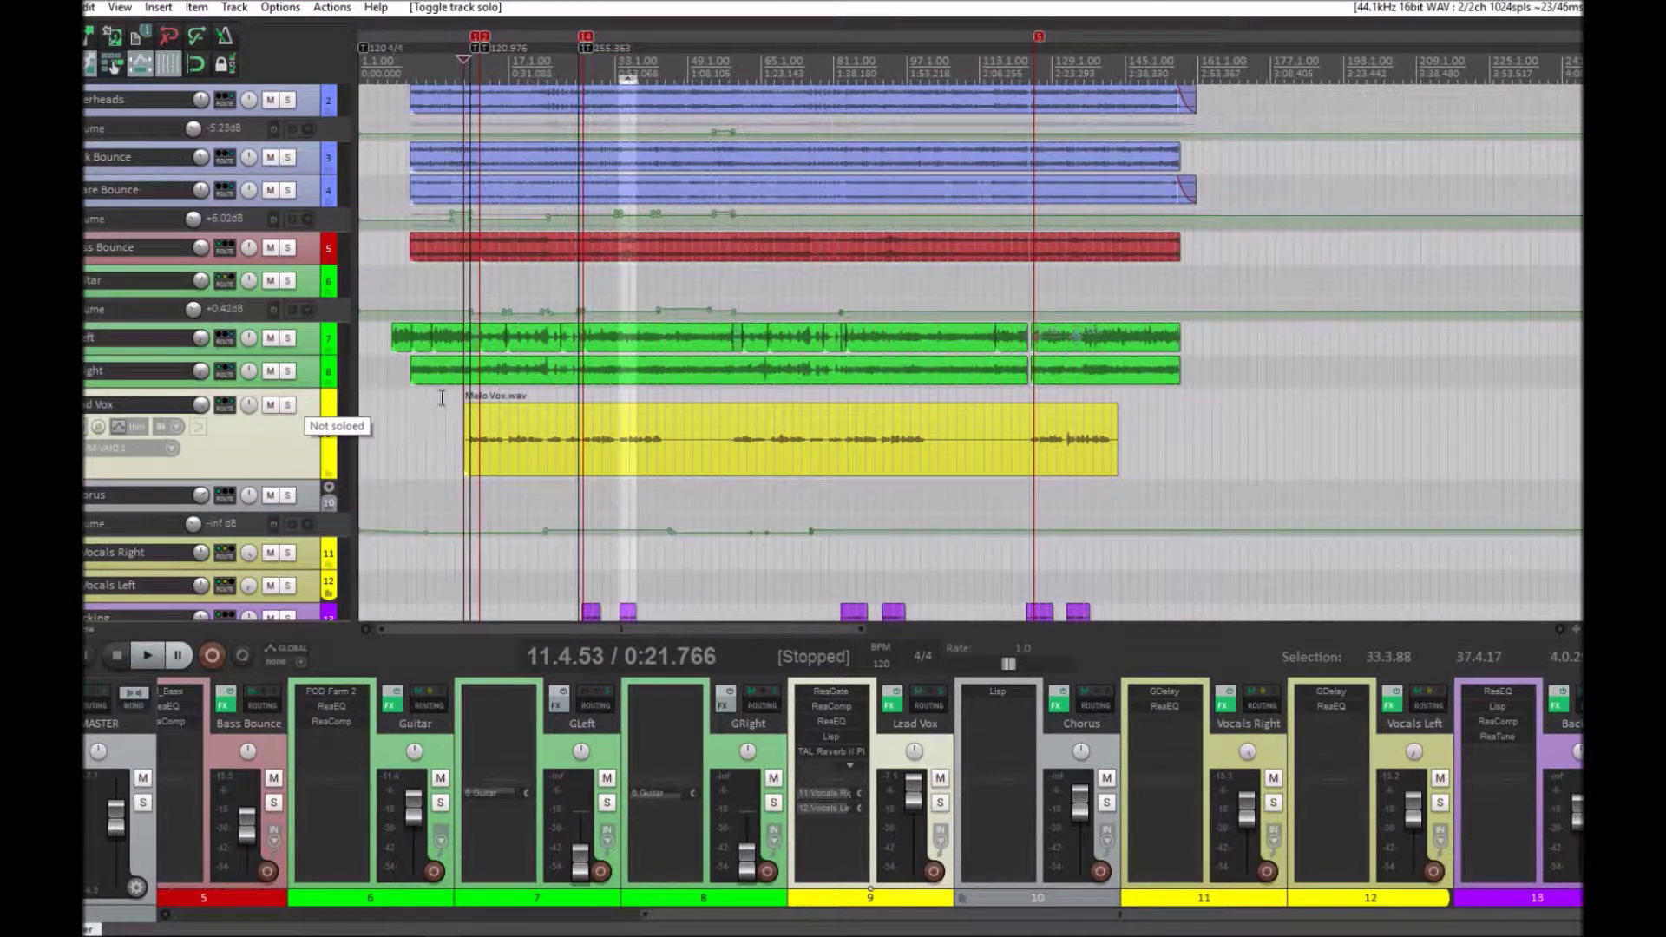
- Play the full mix from about 0:22.9, where the lead vocal begins, checking the Lead Vox fader and levels
{"action": "left_click", "coordinate": [470, 403]}
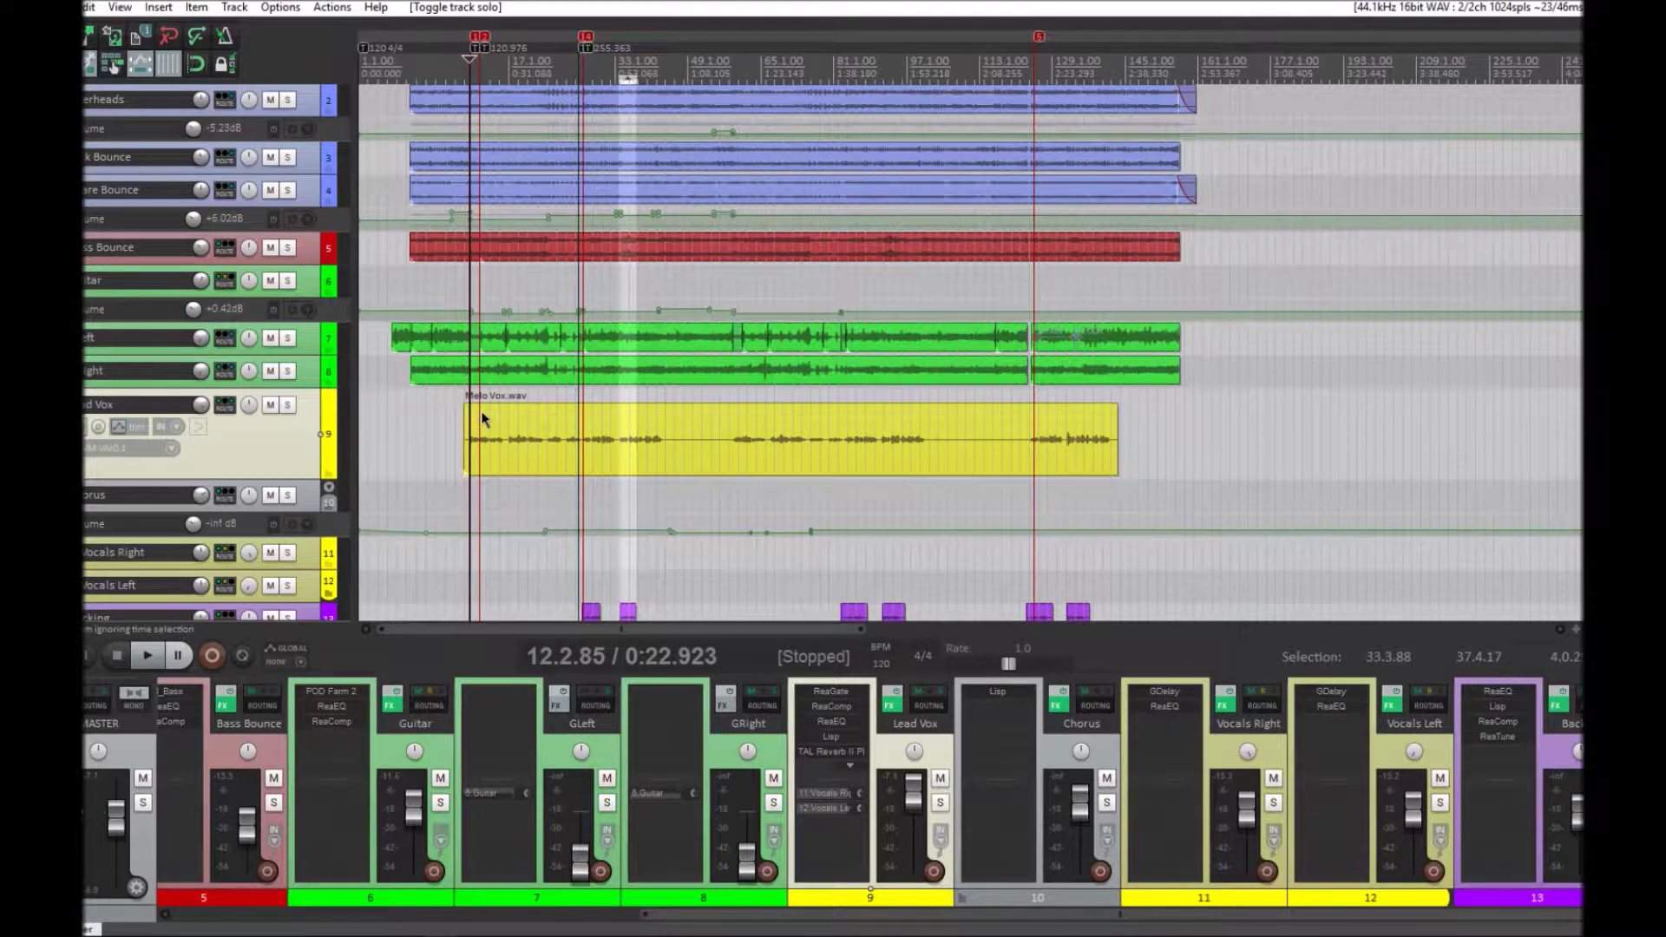
{"action": "key", "text": "space"}
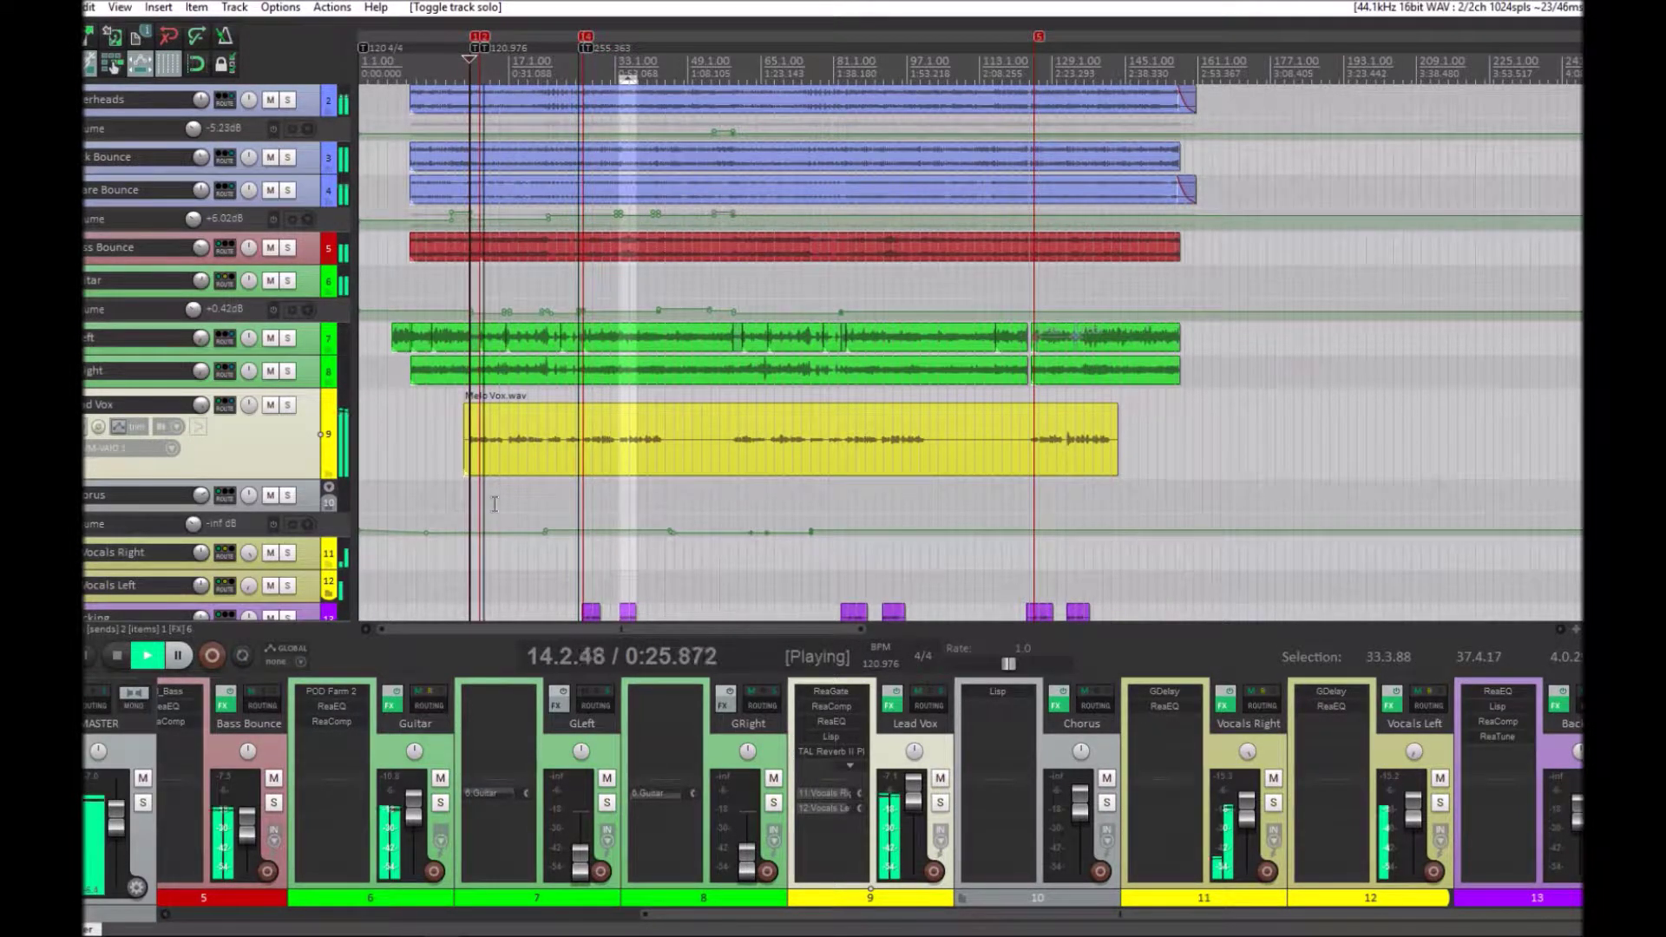
{"action": "mouse_move", "coordinate": [1253, 811]}
{"action": "double_click", "coordinate": [1247, 807]}
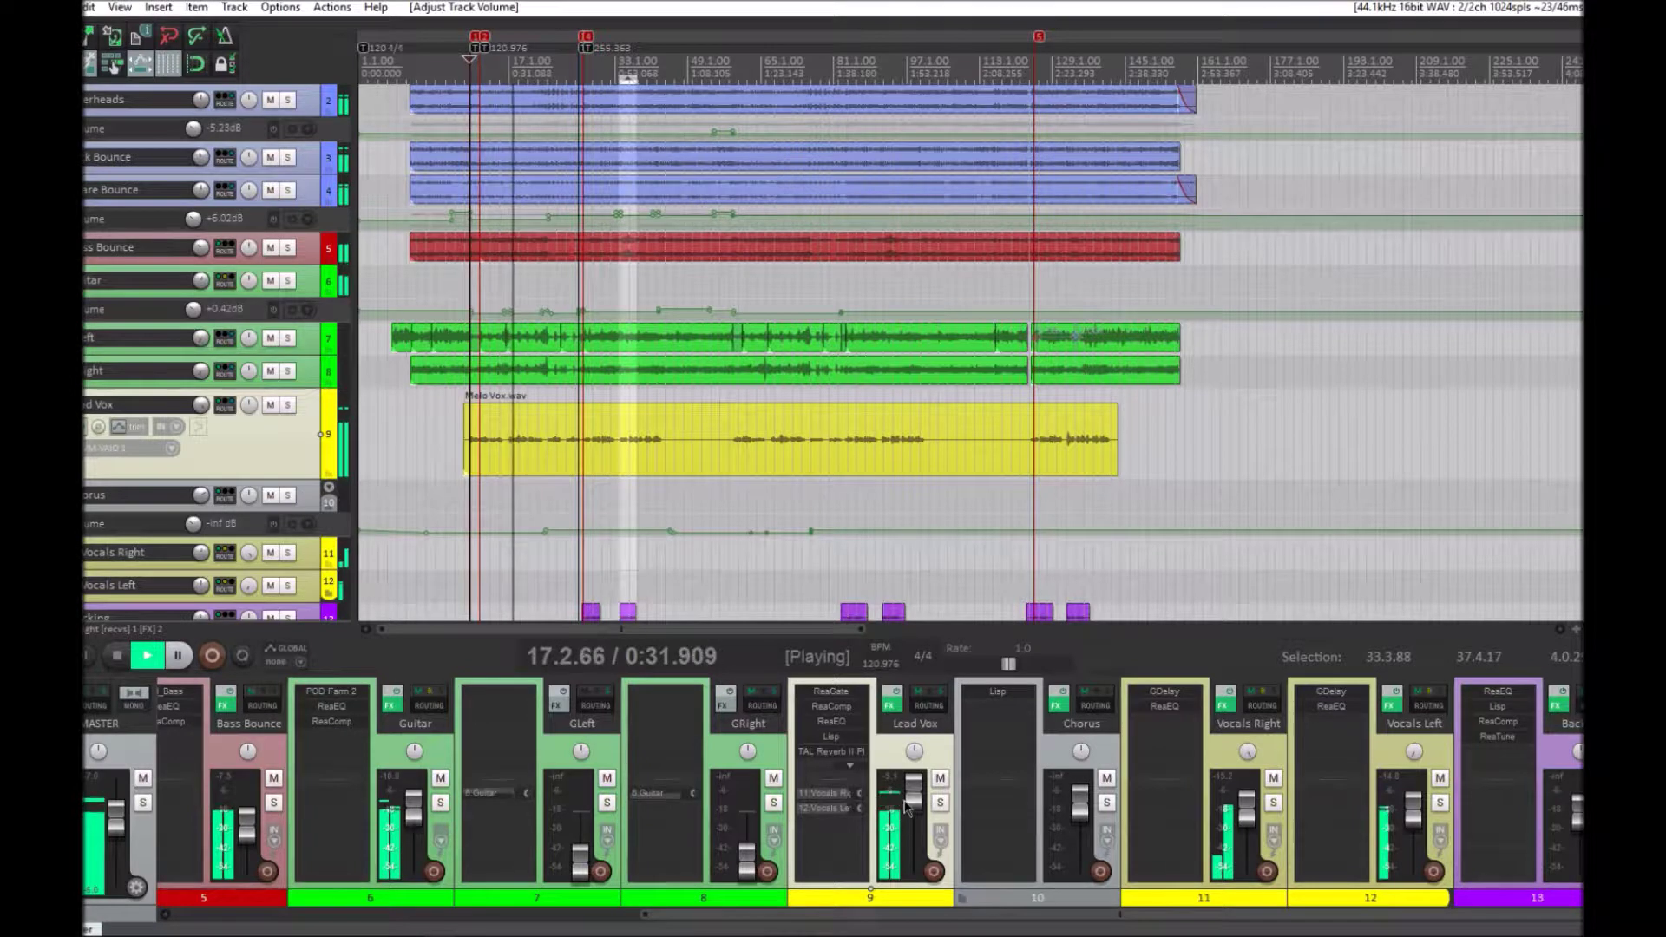
{"action": "mouse_move", "coordinate": [913, 797]}
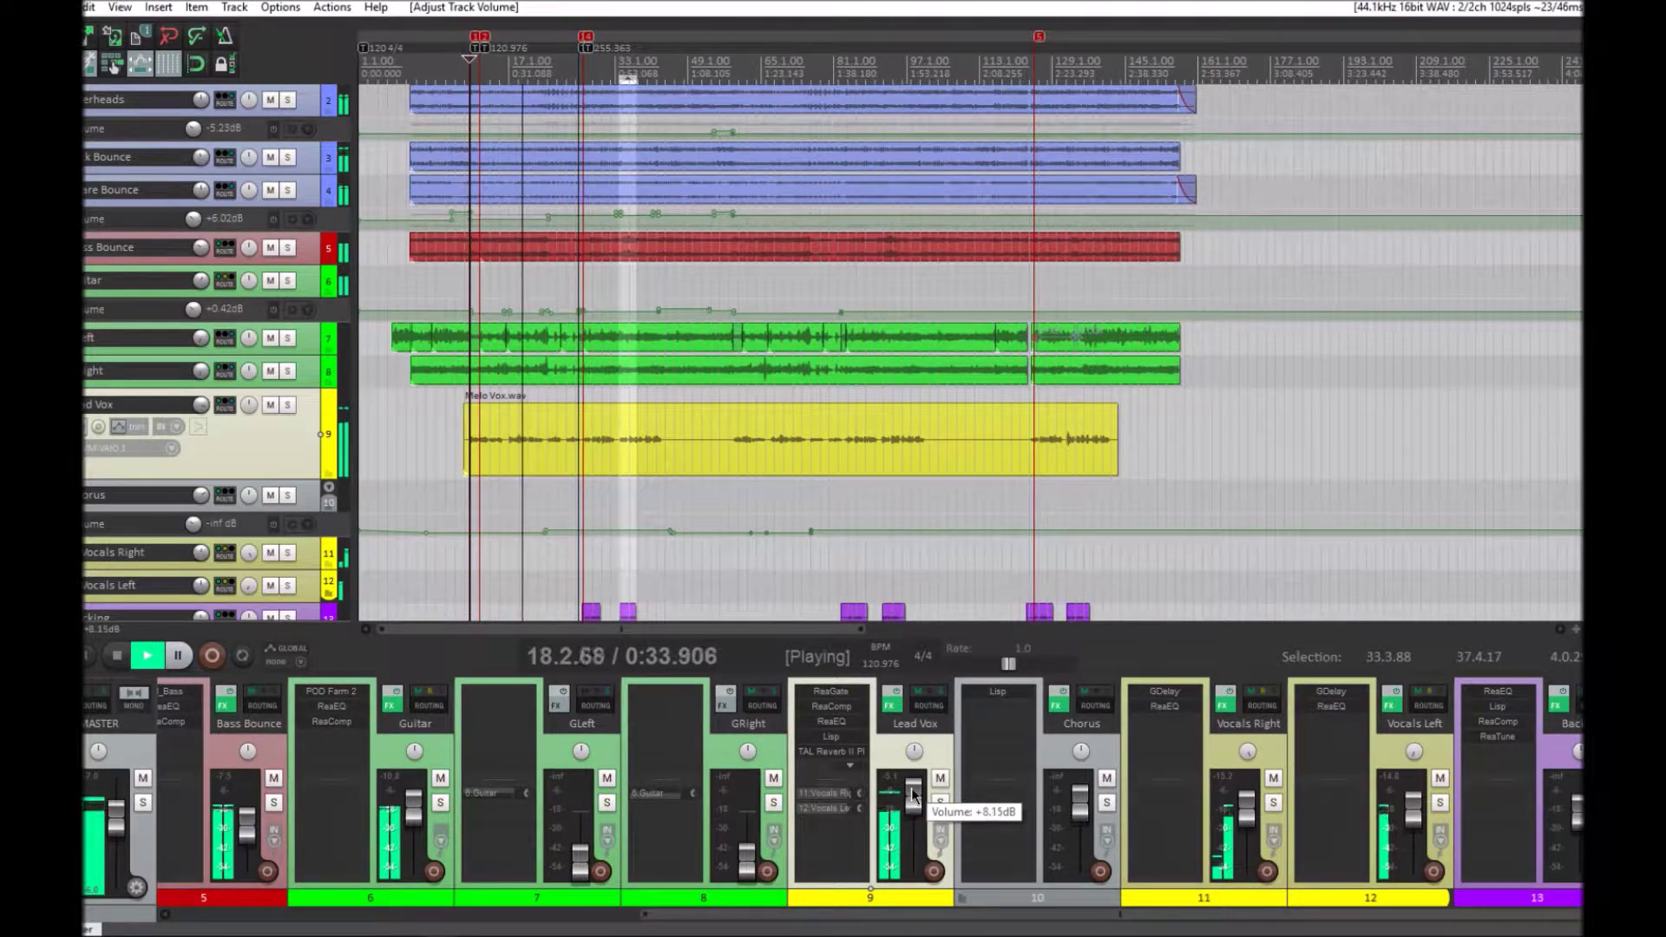
{"action": "scroll", "coordinate": [912, 797], "scroll_direction": "up", "scroll_amount": 3}
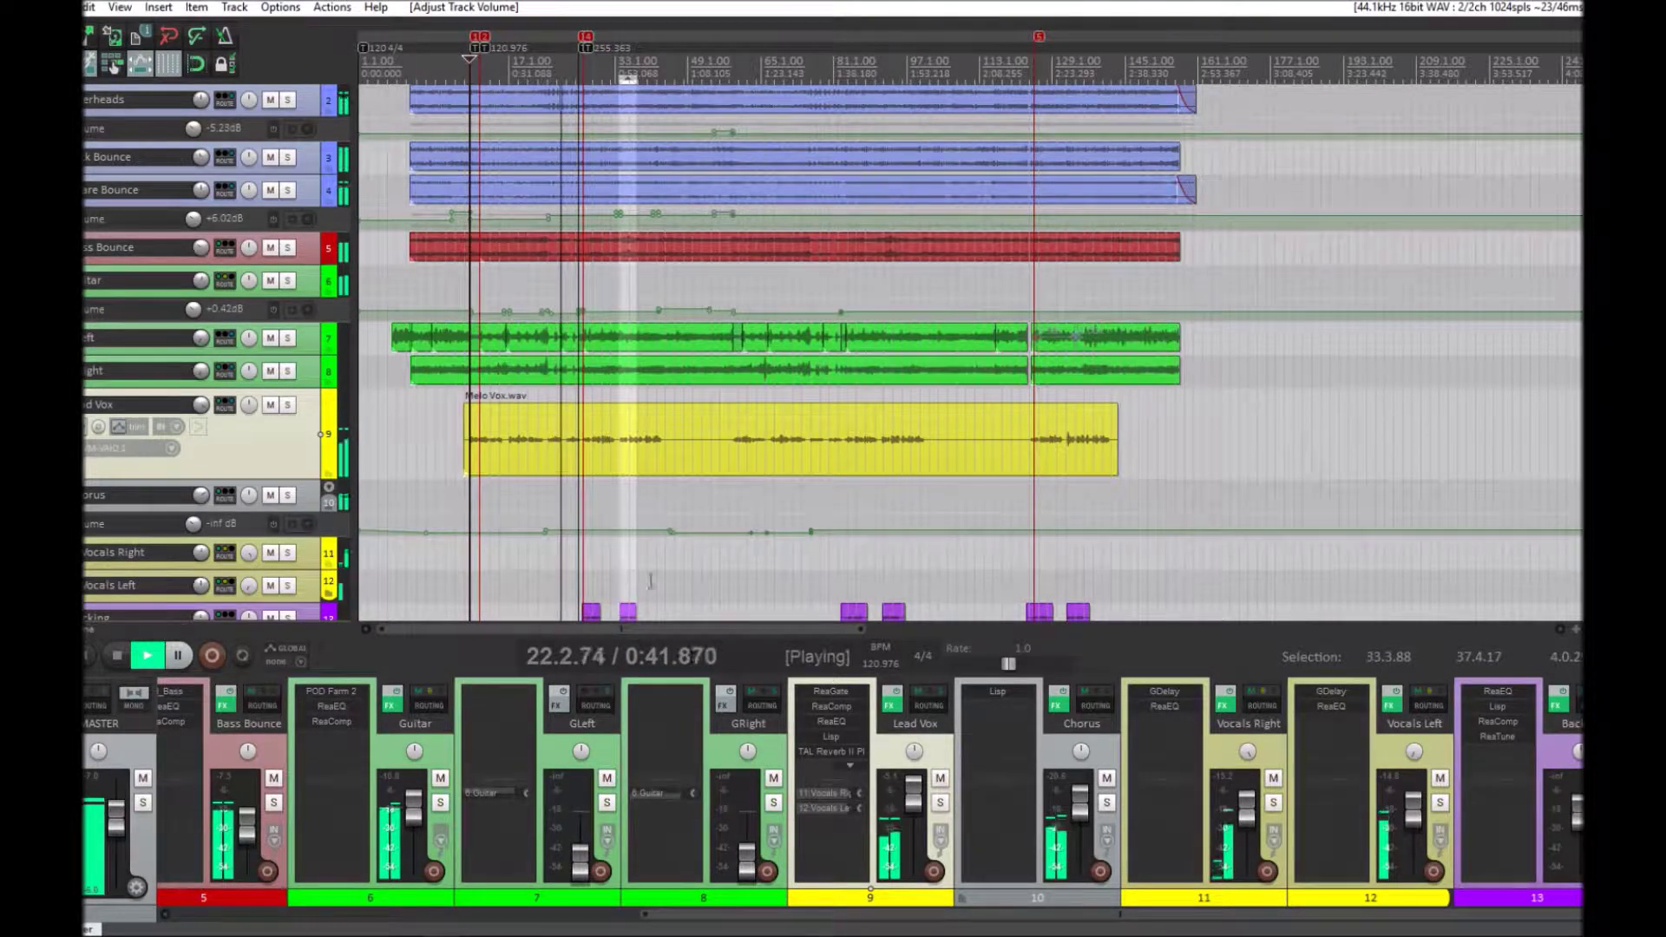
{"action": "key", "text": "space"}
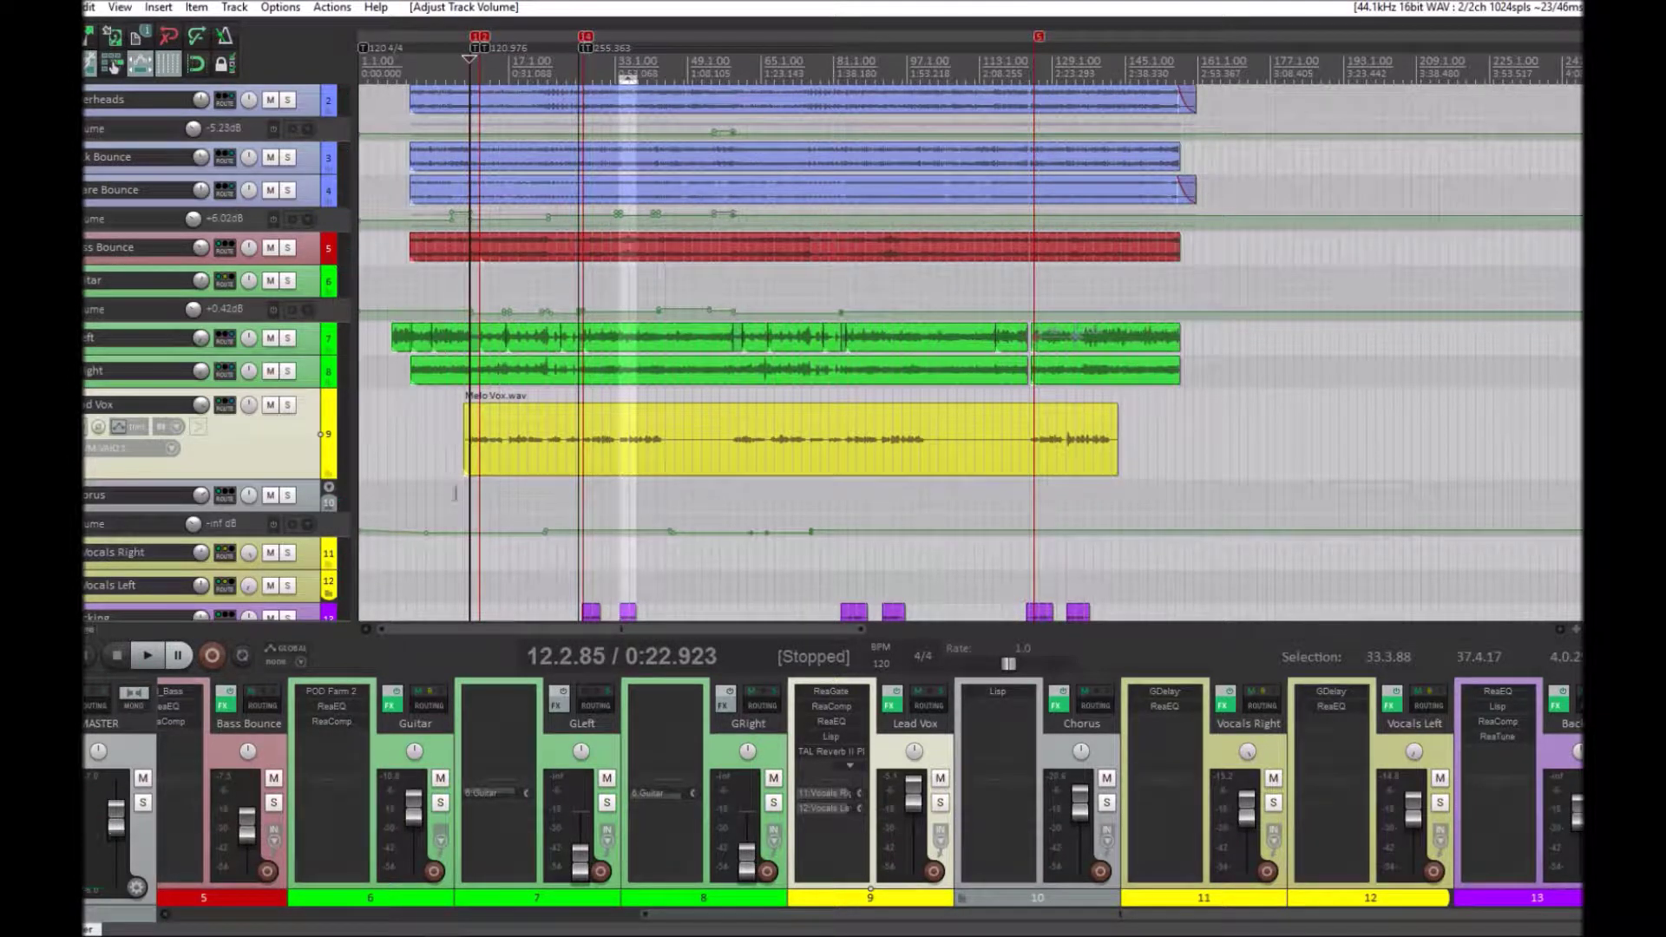
- Play the full mix from about 0:54.8, within the highlighted time selection, and stop playback
{"action": "left_click", "coordinate": [625, 457]}
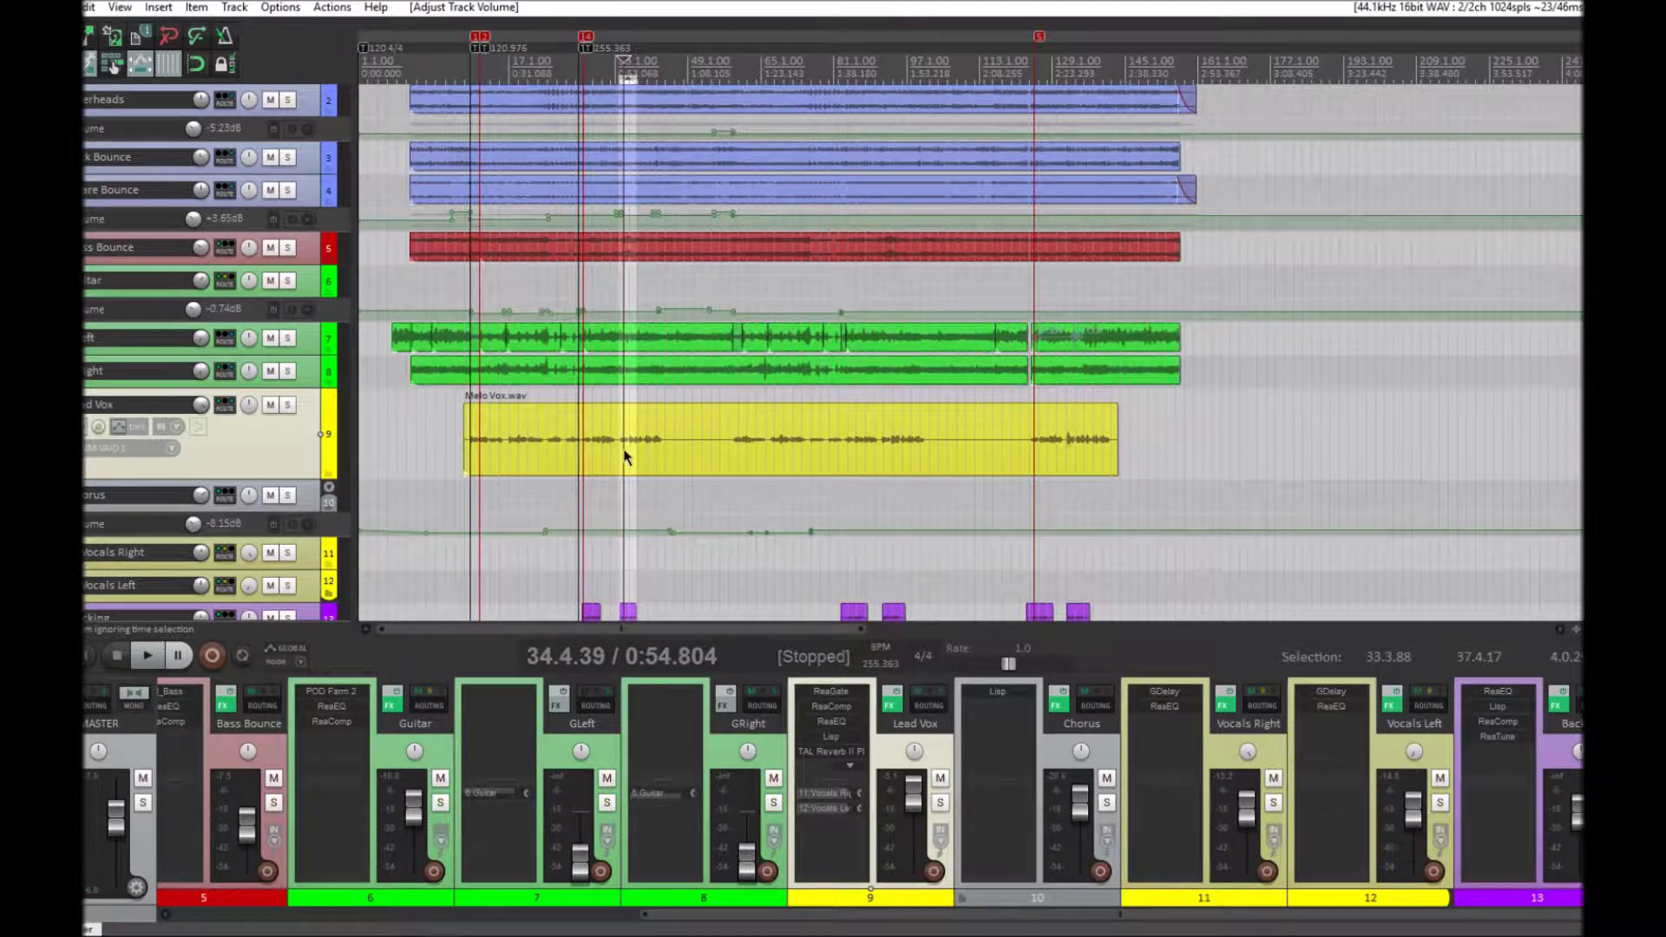
{"action": "key", "text": "space"}
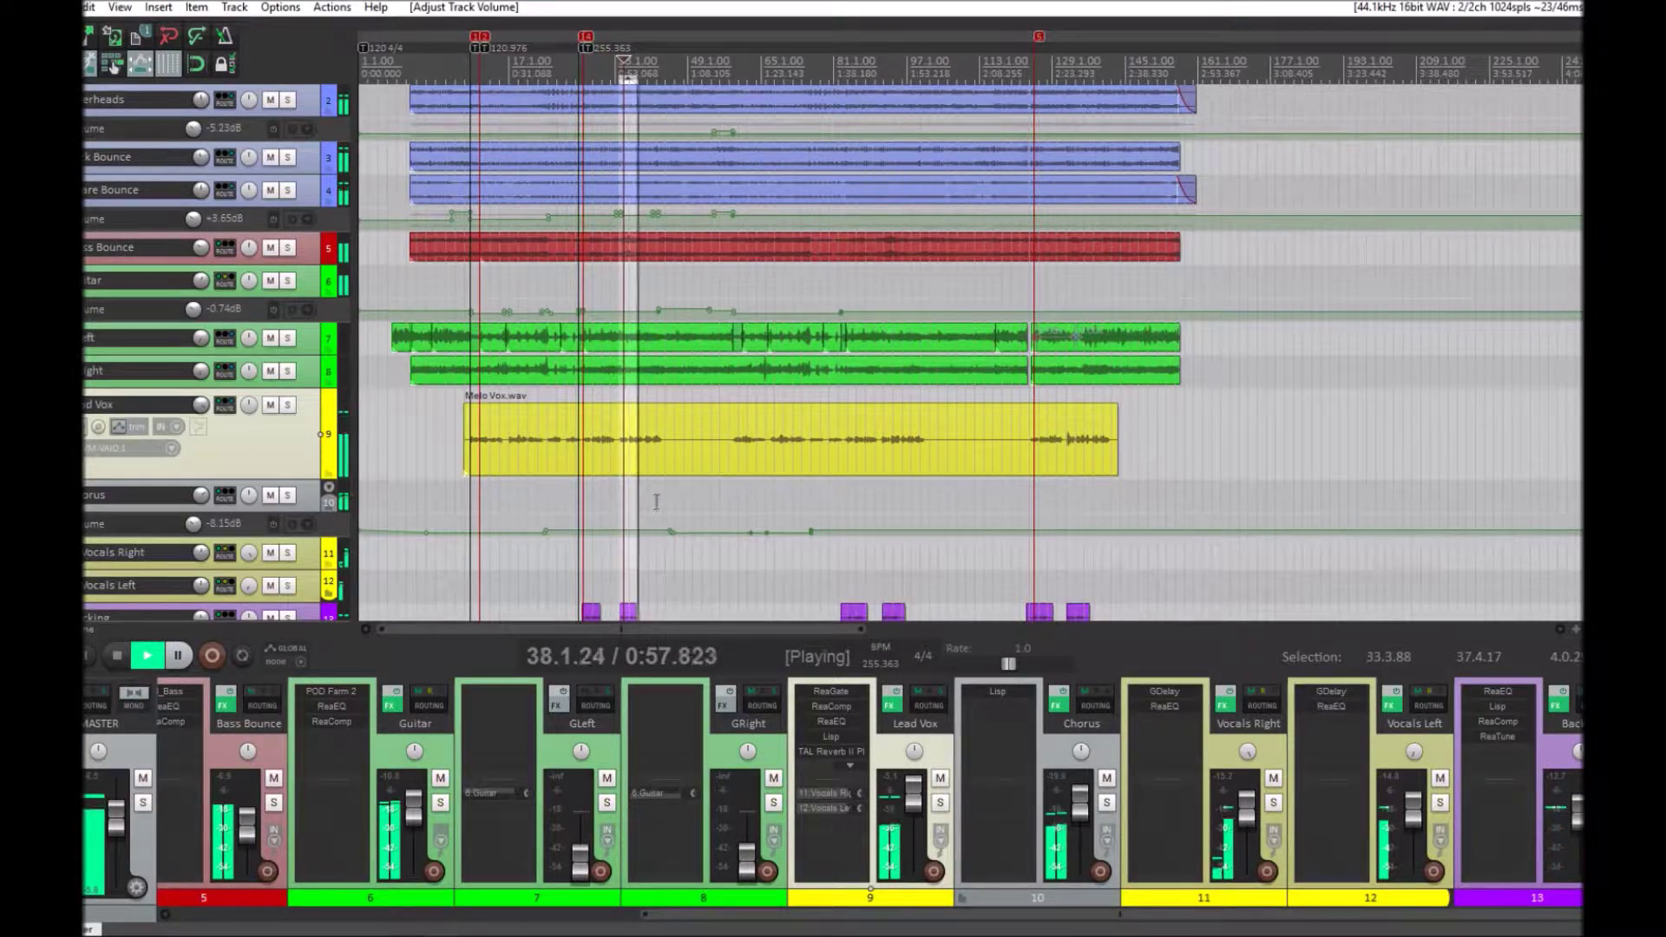
{"action": "key", "text": "space"}
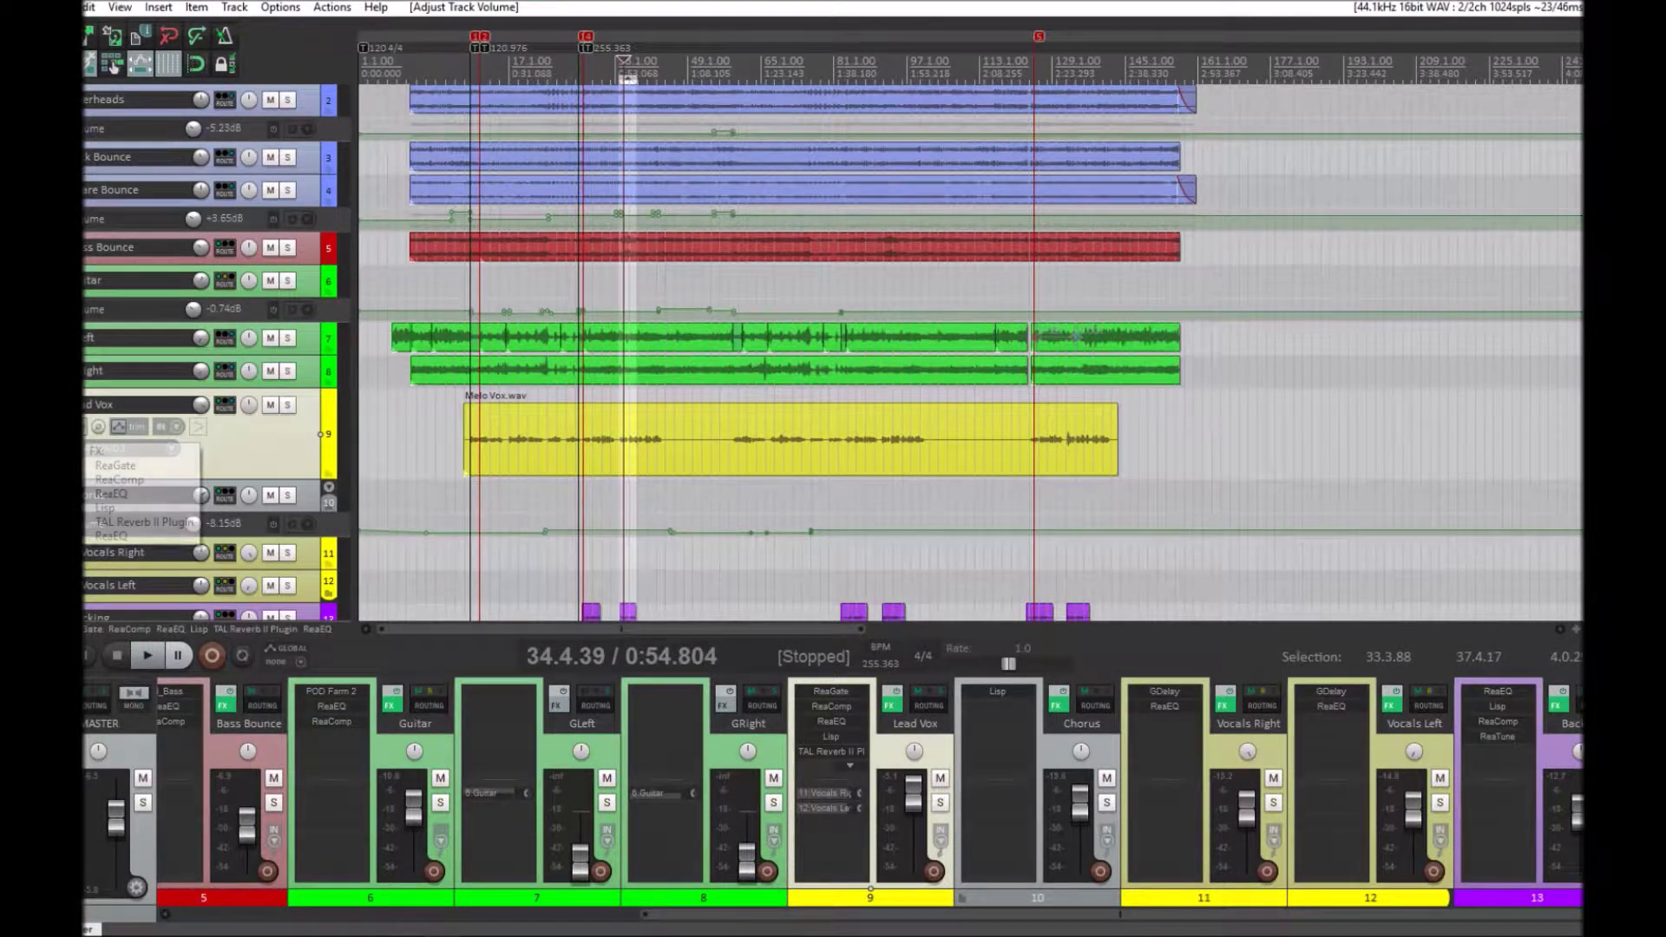
- Open the Lead Vox track's FX chain and examine its plug-ins and the last ReaEQ's curve
{"action": "left_click", "coordinate": [98, 427]}
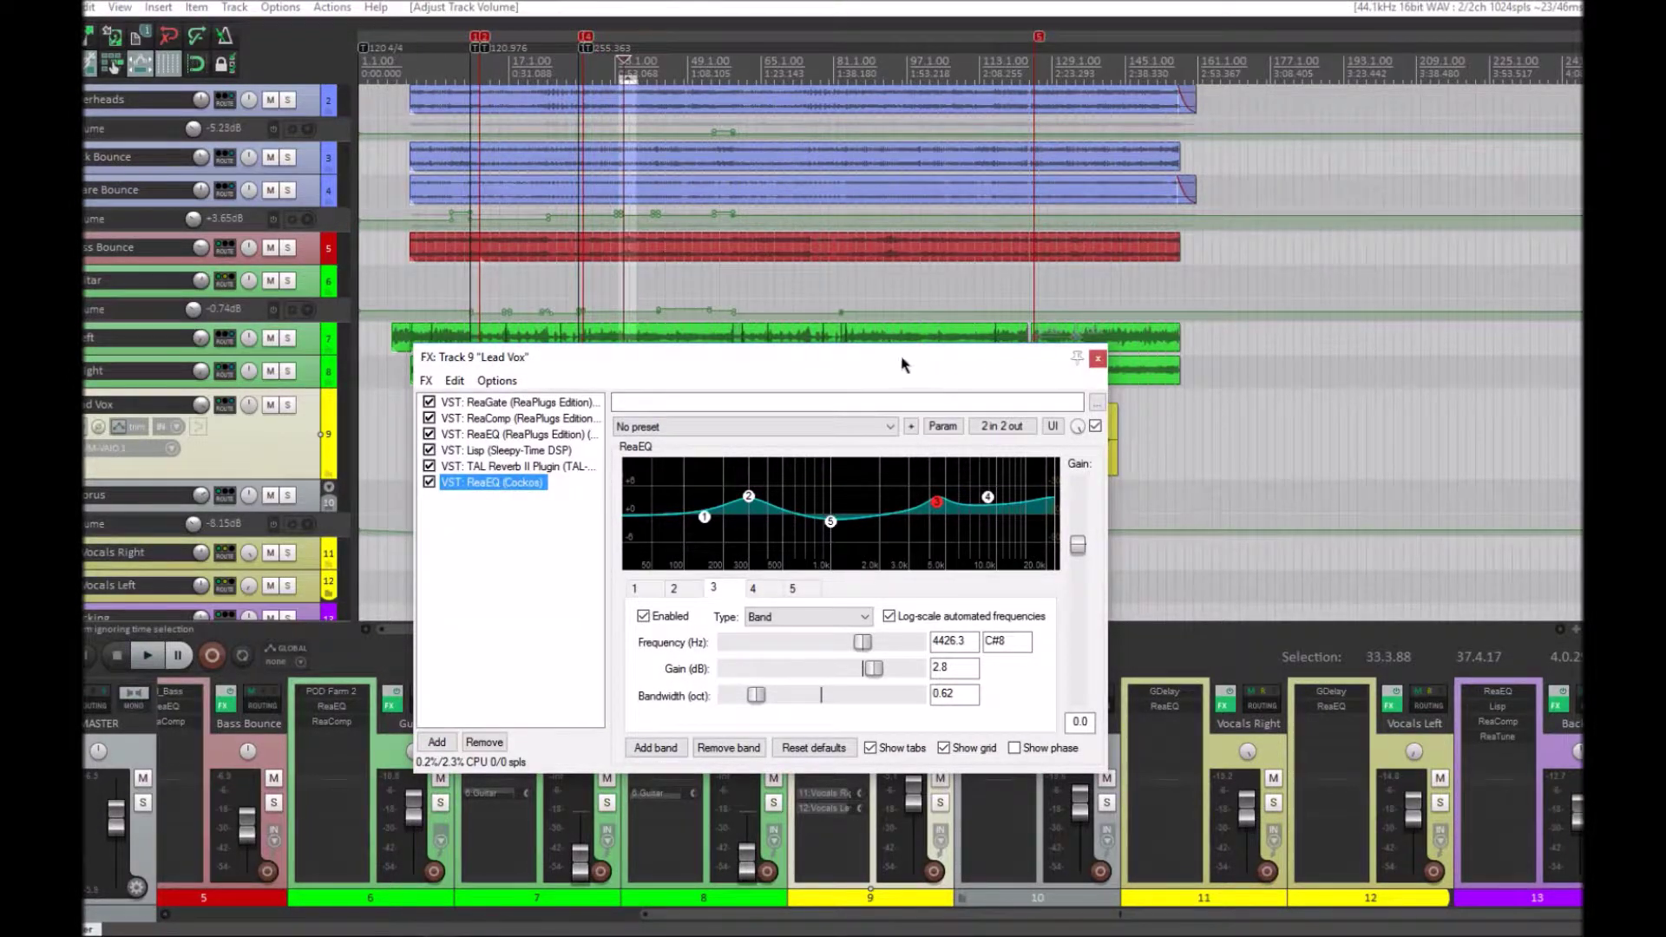
{"action": "left_click_drag", "start_coordinate": [1037, 375], "coordinate": [1068, 507]}
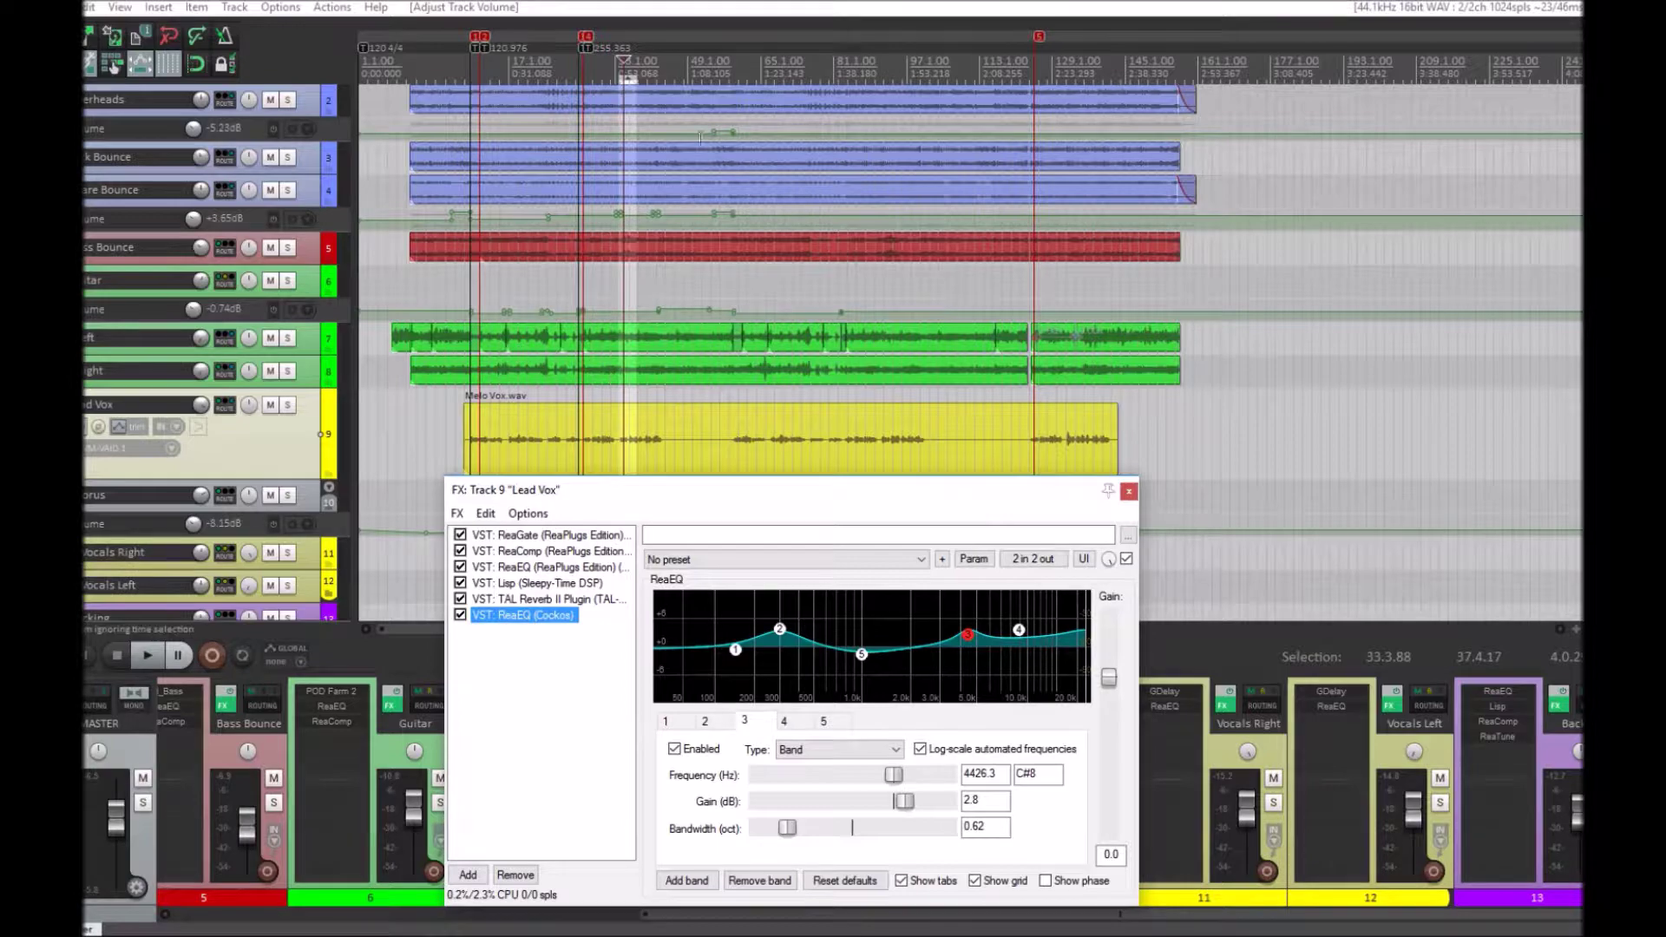
{"action": "scroll", "coordinate": [436, 342], "scroll_direction": "up", "scroll_amount": 3}
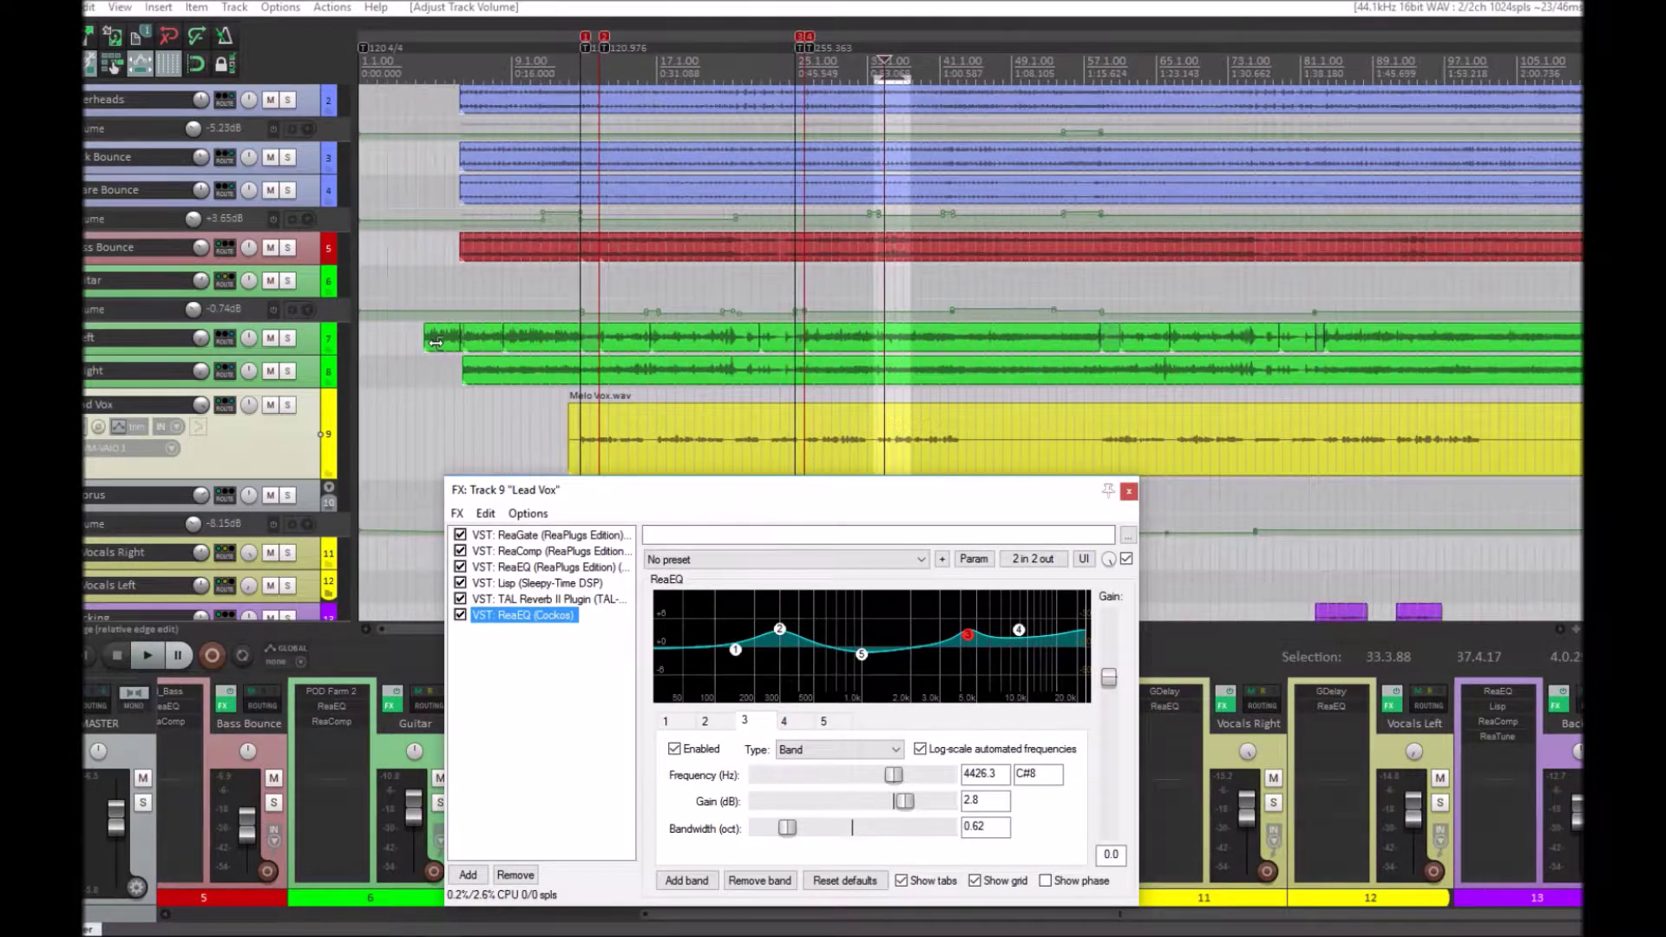
{"action": "scroll", "coordinate": [436, 342], "scroll_direction": "up", "scroll_amount": 2}
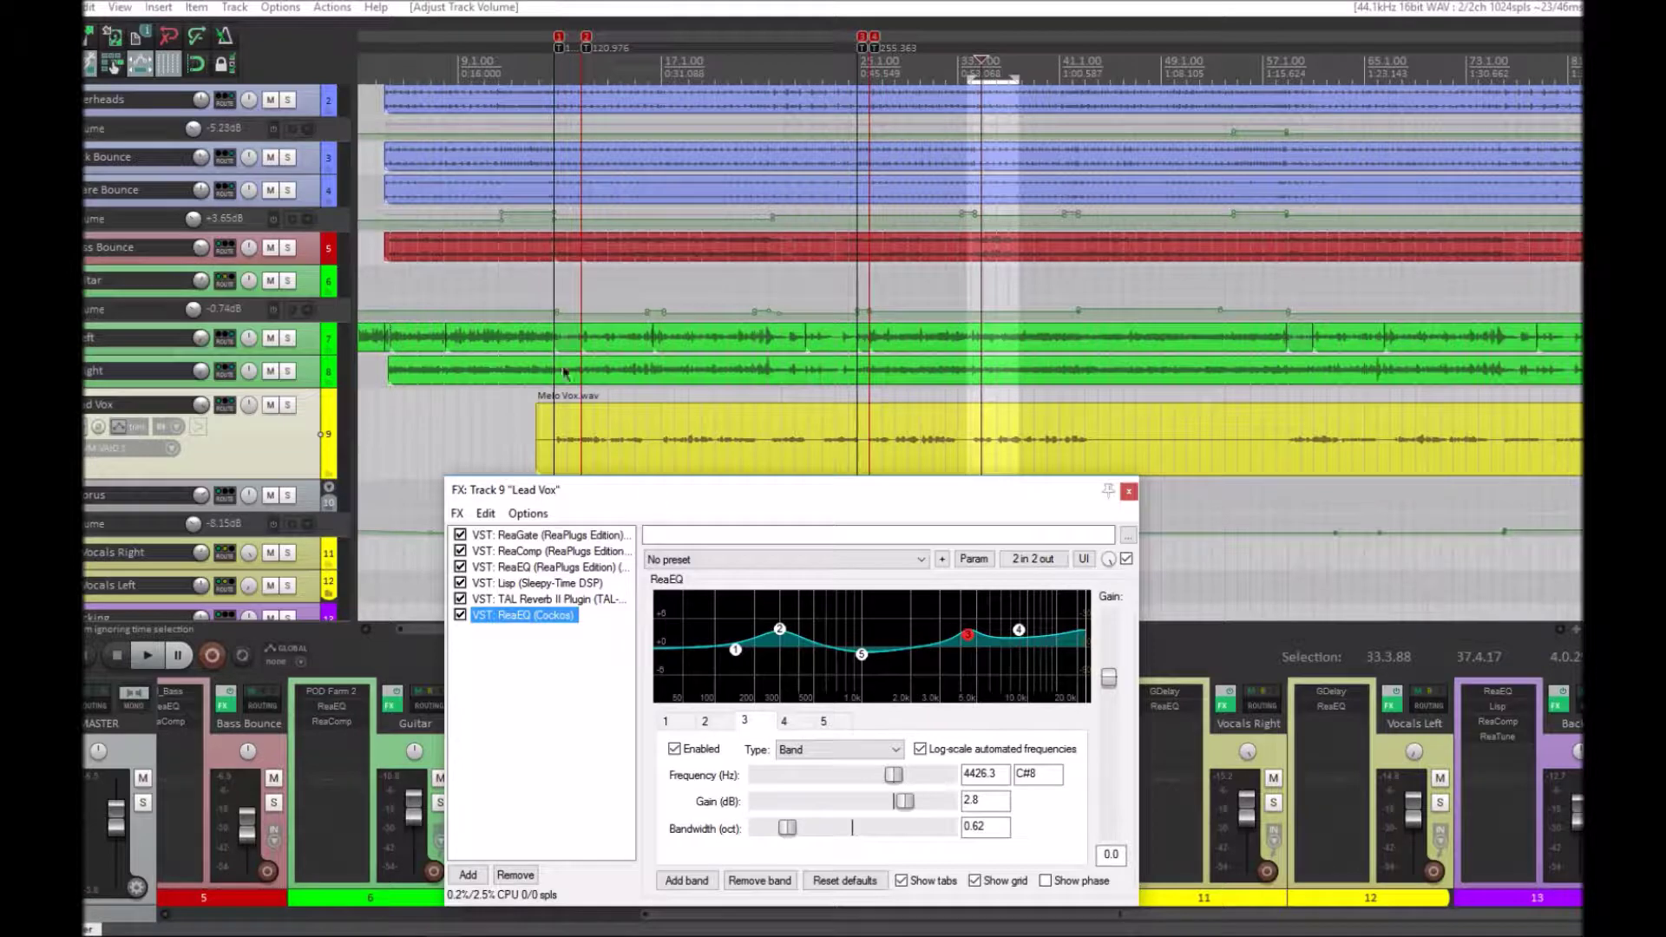
- Close the Lead Vox FX chain and play the mix from about 0:19.9, just before the vocal enters
{"action": "left_click", "coordinate": [512, 375]}
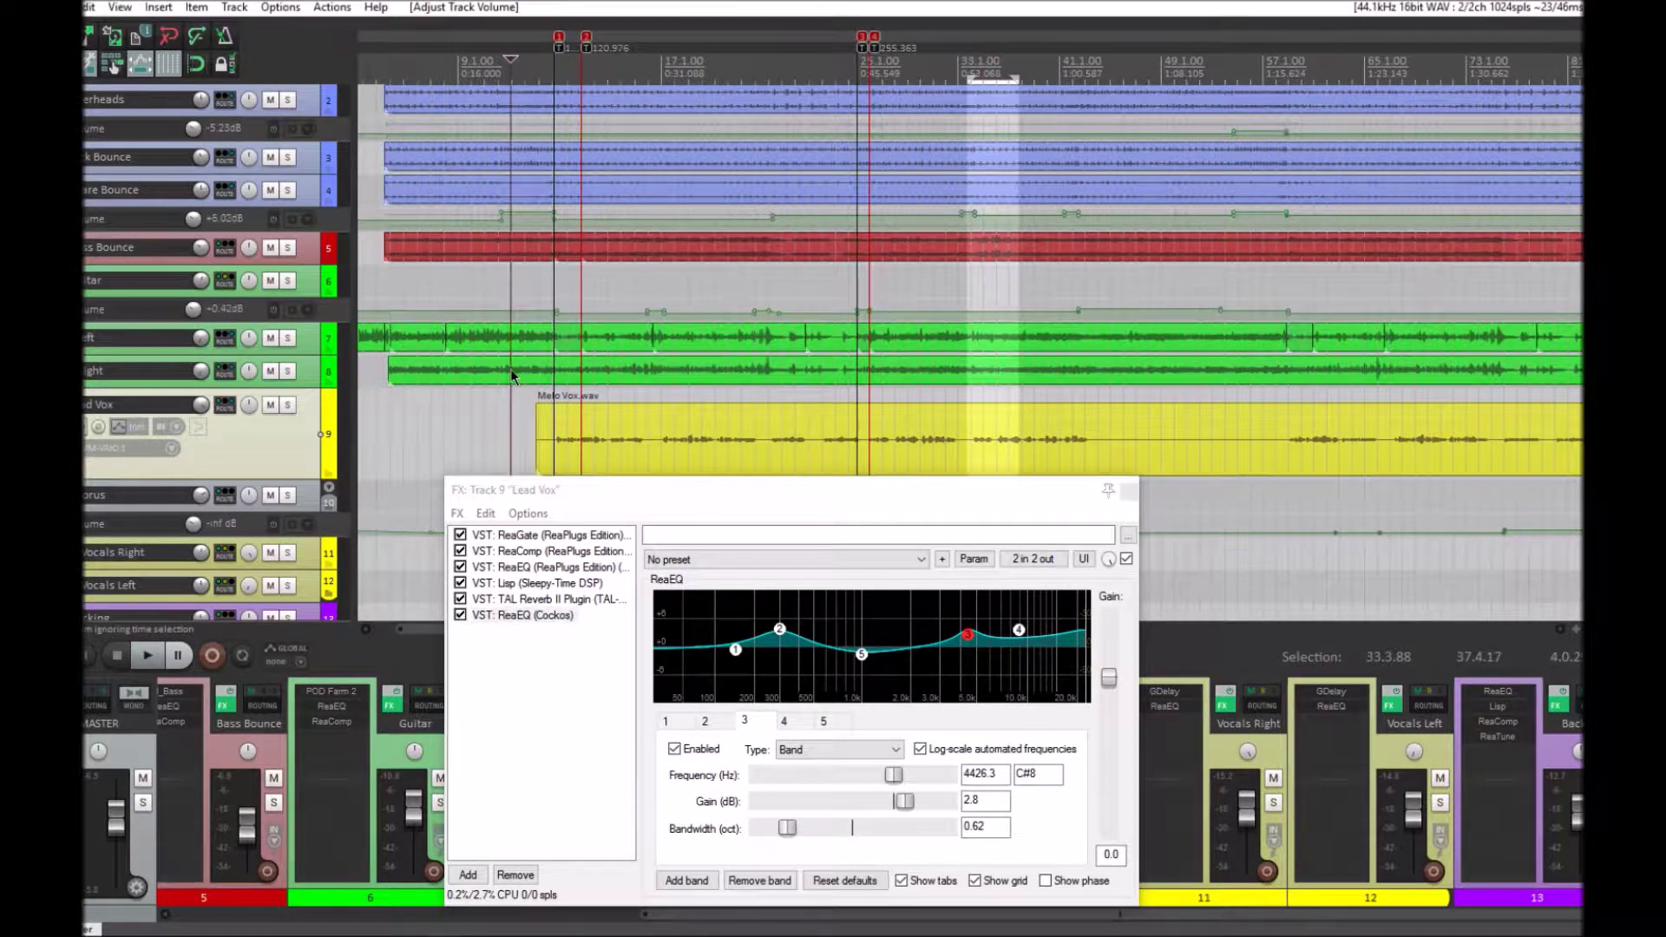
{"action": "left_click", "coordinate": [1128, 491]}
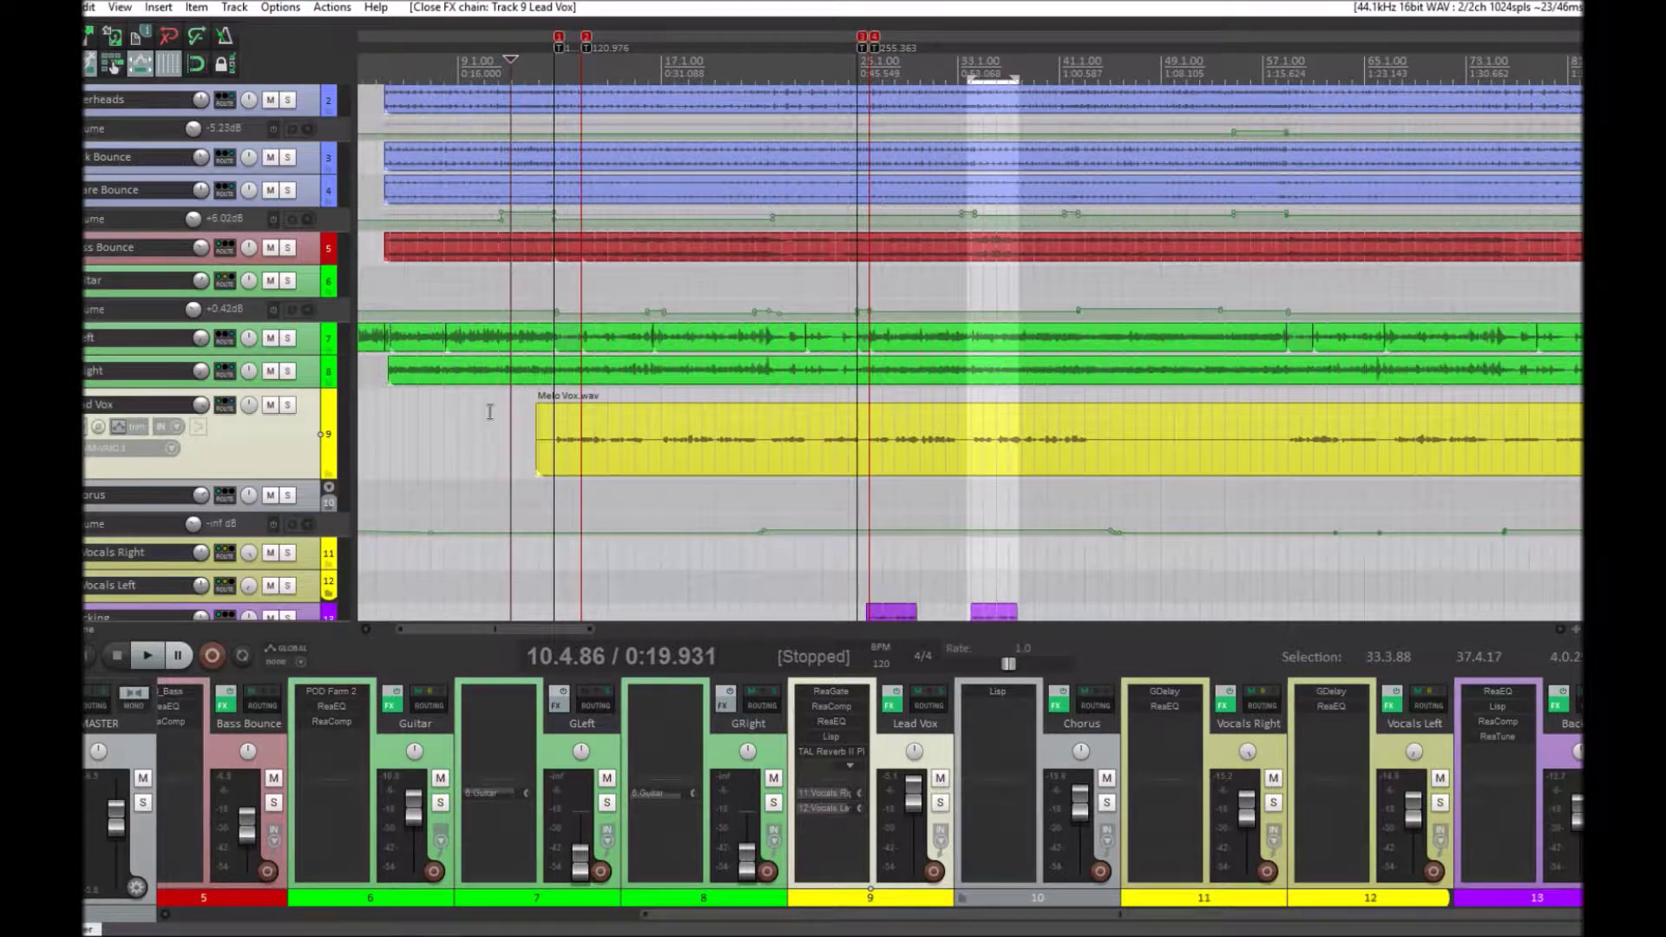
{"action": "key", "text": "space"}
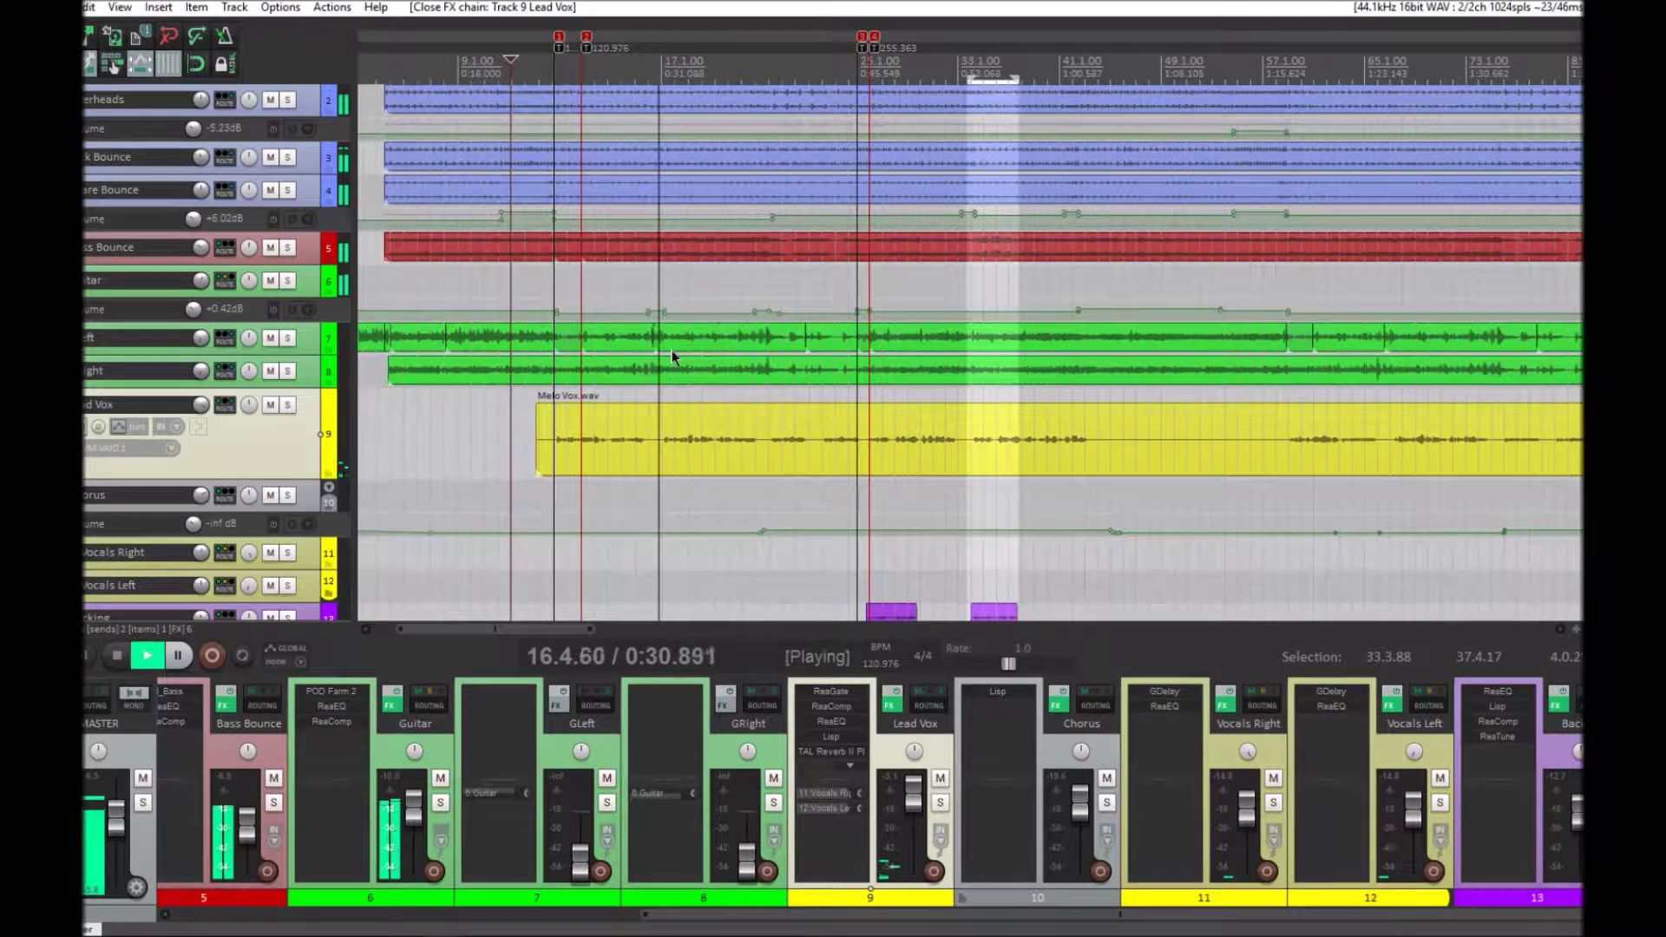
{"action": "key", "text": "space"}
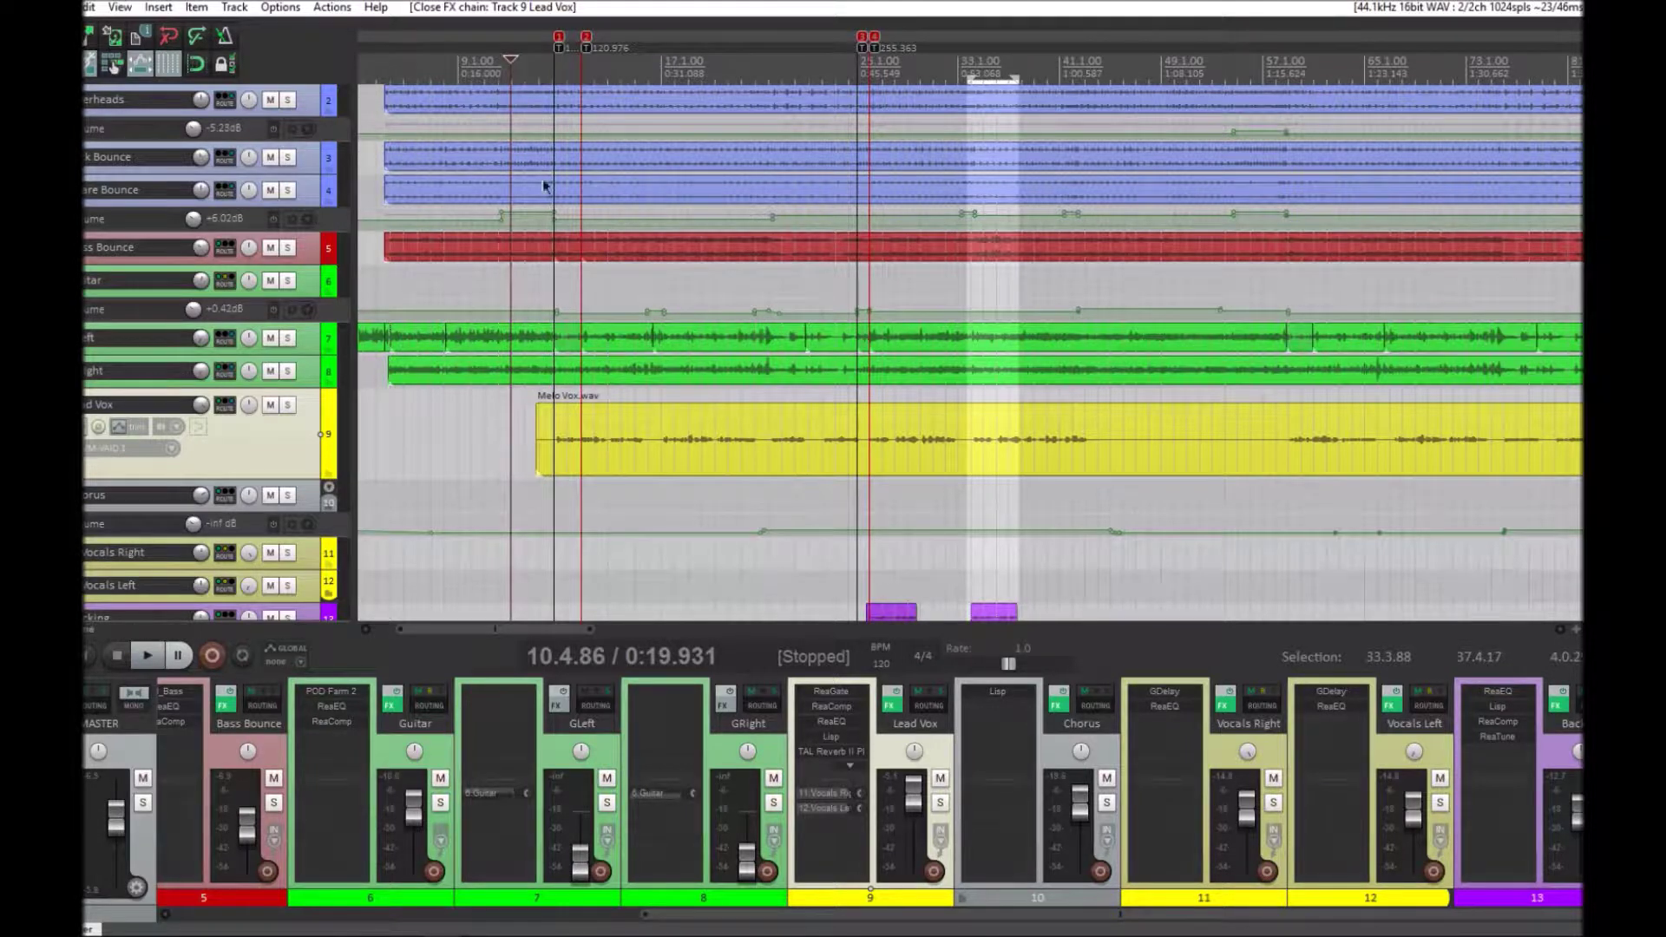
- Mute the Lead Vox track to hear the mix without it from about 0:19.9, and unmute it
{"action": "left_click", "coordinate": [270, 405]}
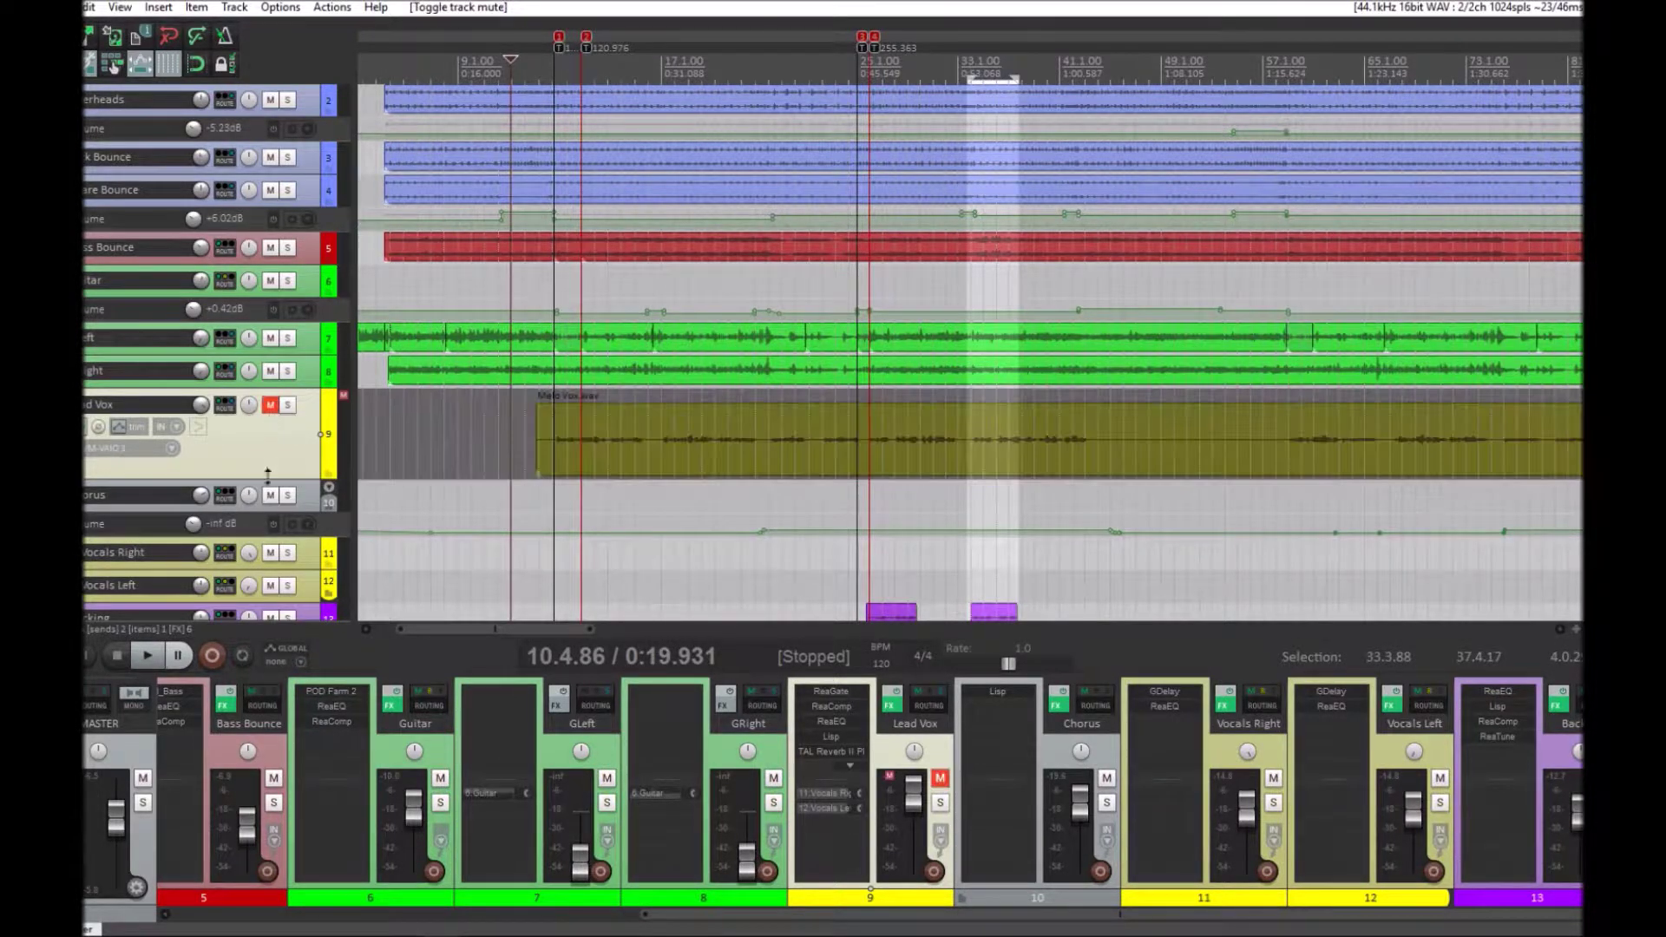
{"action": "key", "text": "space"}
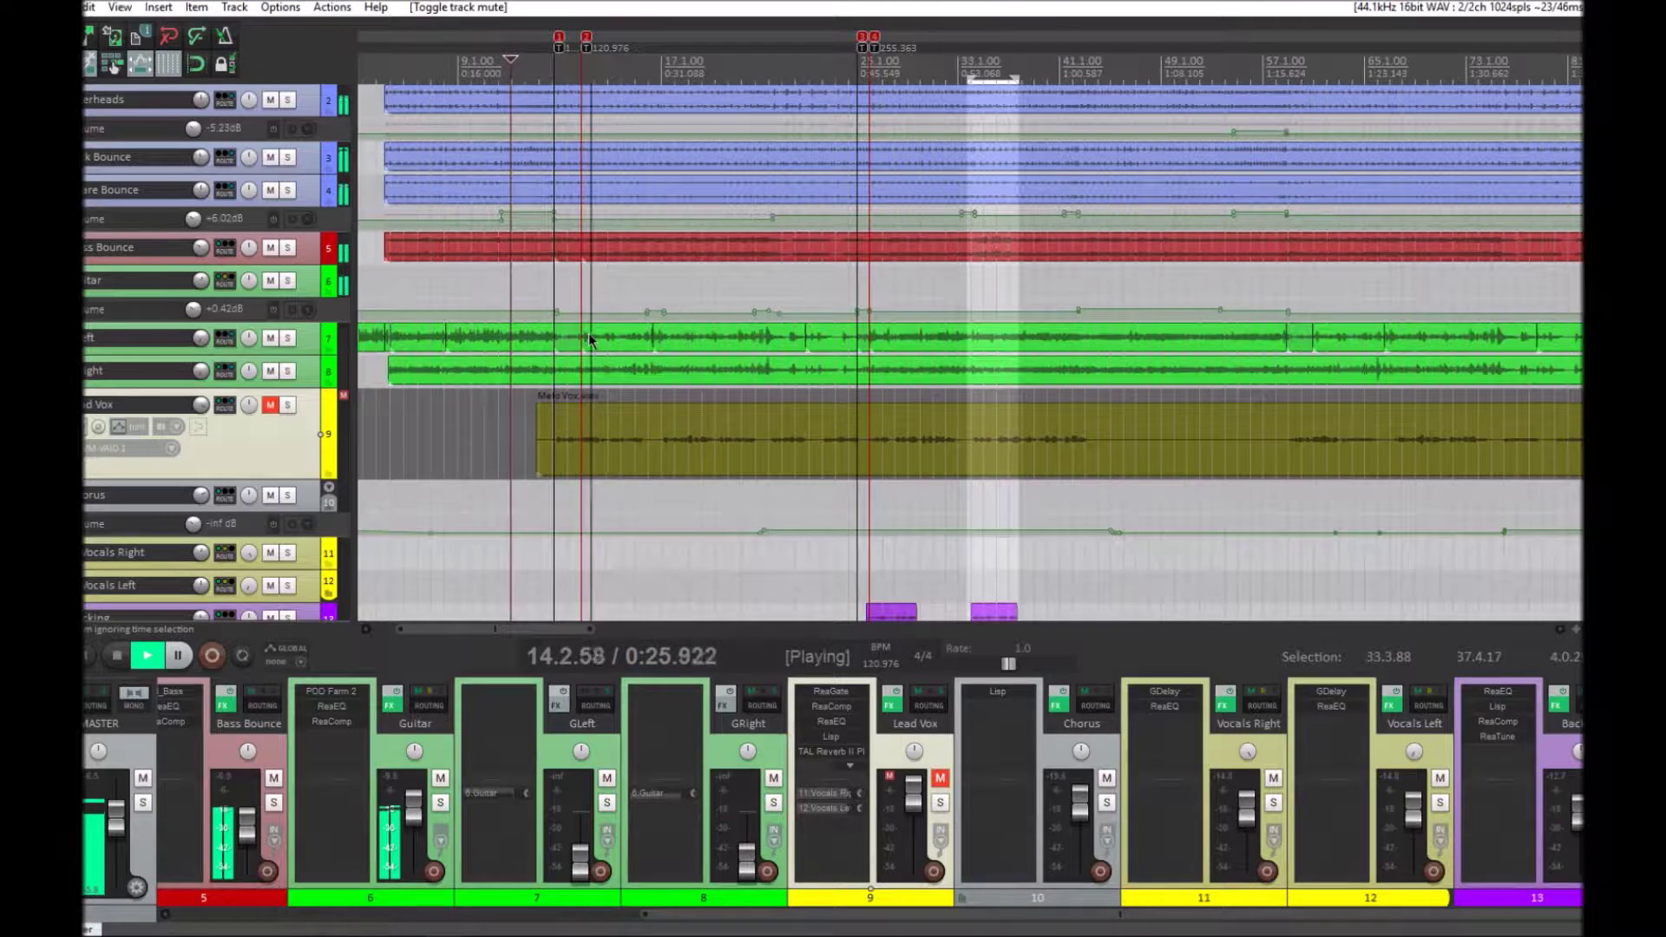
{"action": "key", "text": "space"}
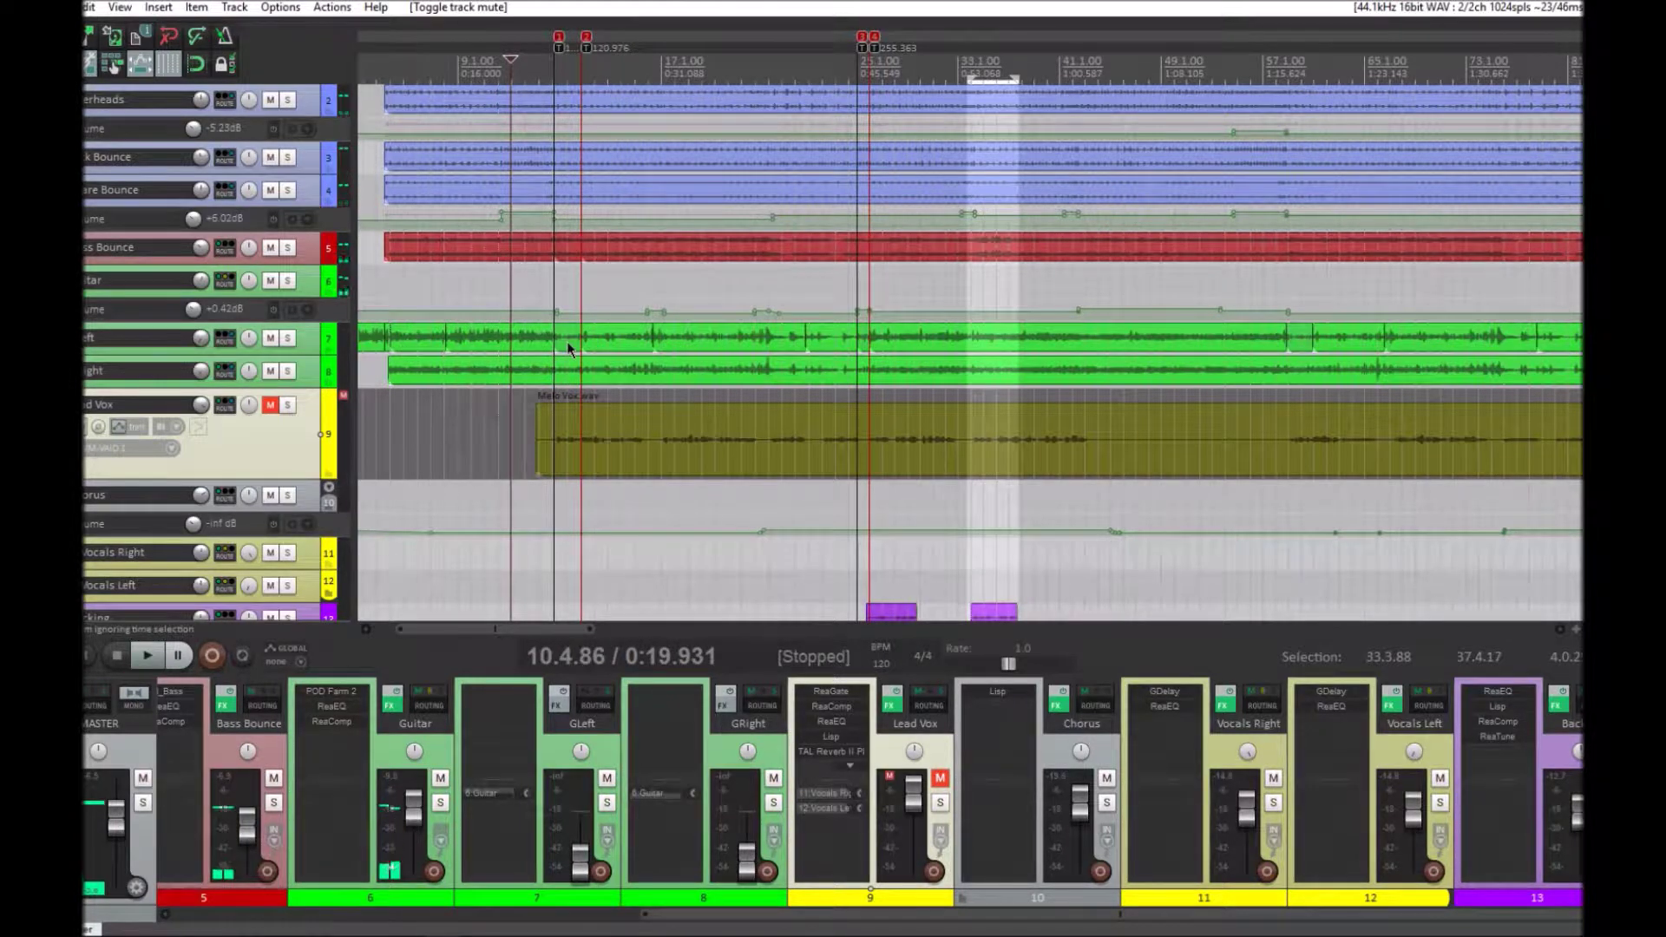
{"action": "left_click", "coordinate": [270, 404]}
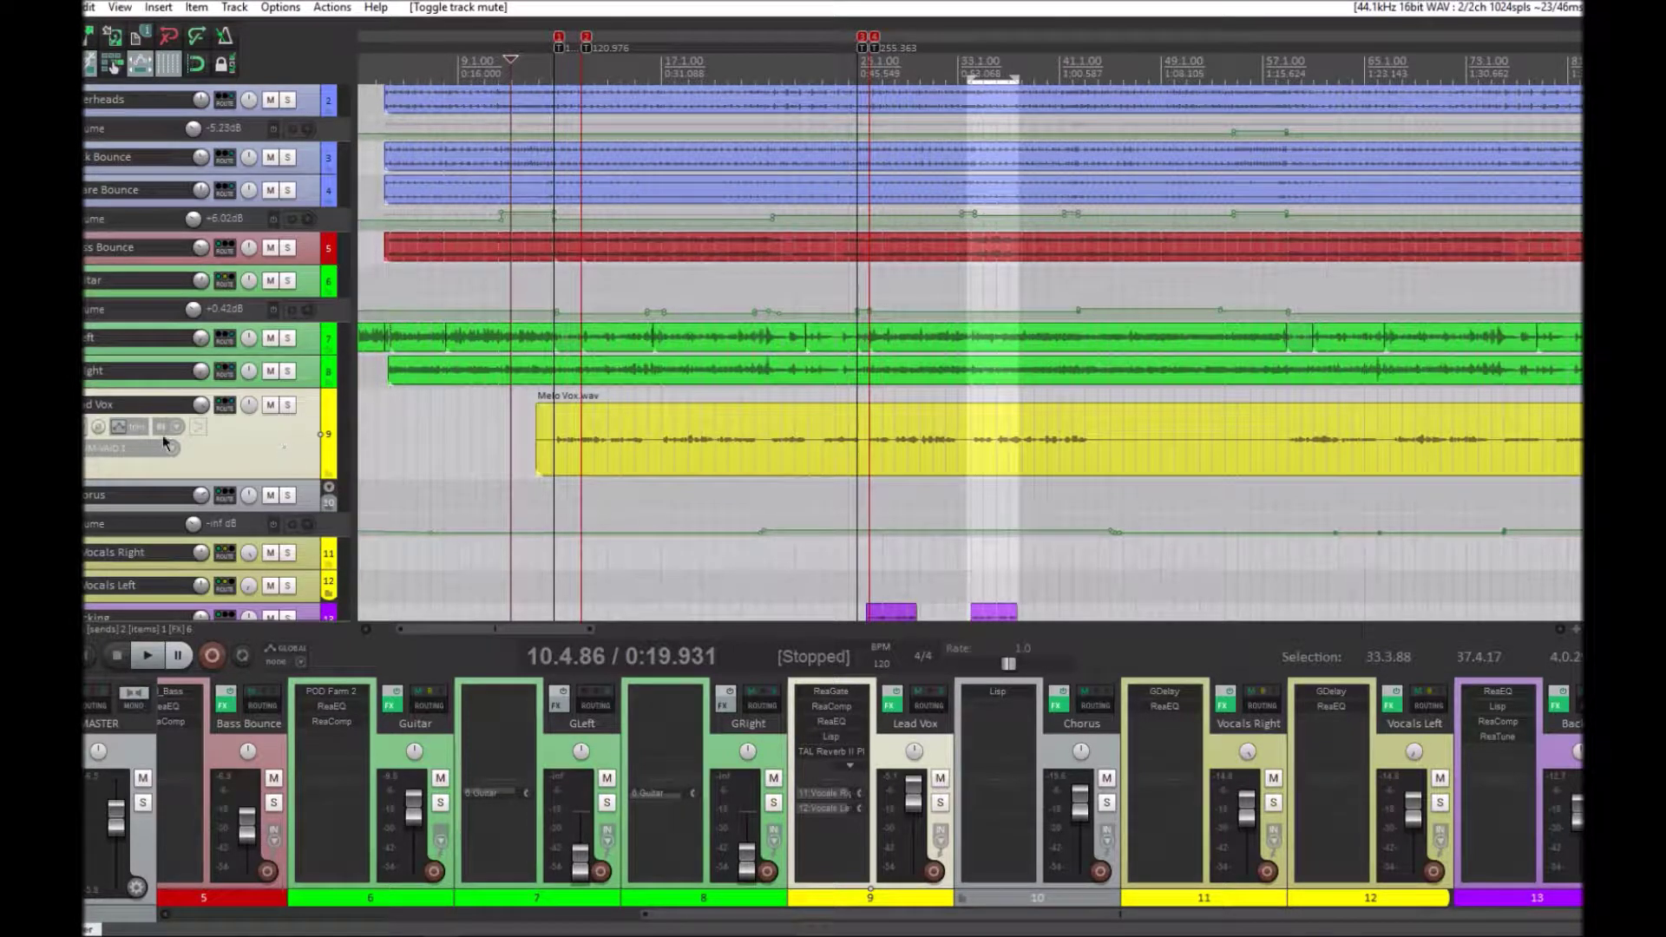
- Solo the Lead Vox track and look over the plug-ins in its FX chain
{"action": "left_click", "coordinate": [288, 405]}
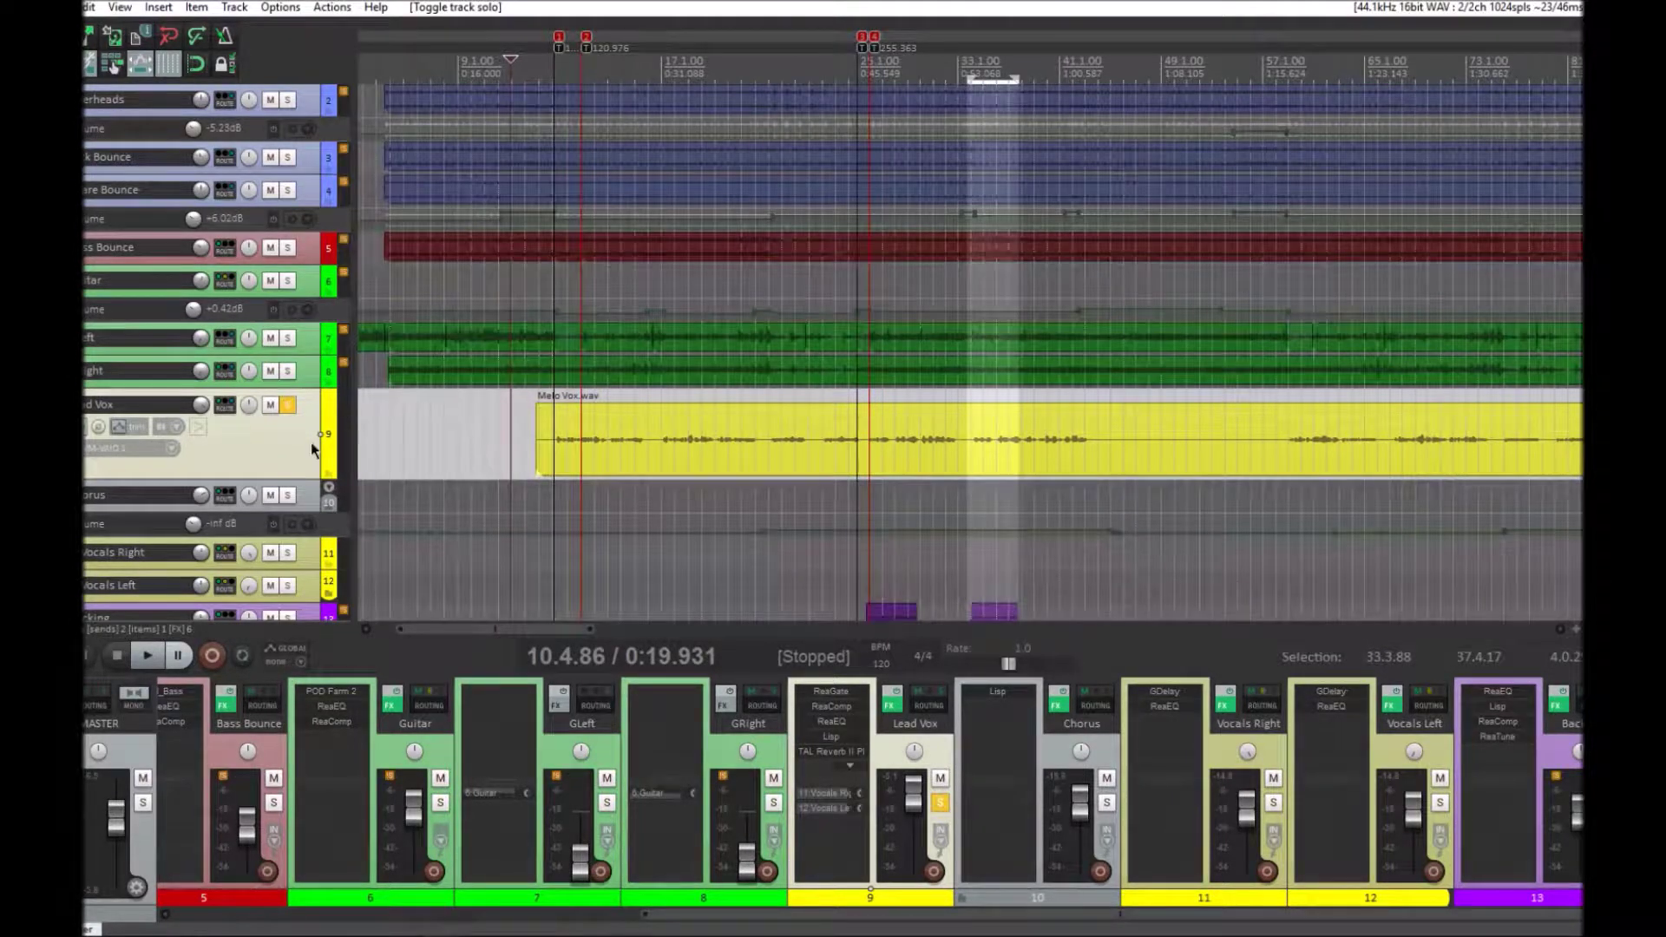
{"action": "key", "text": "f"}
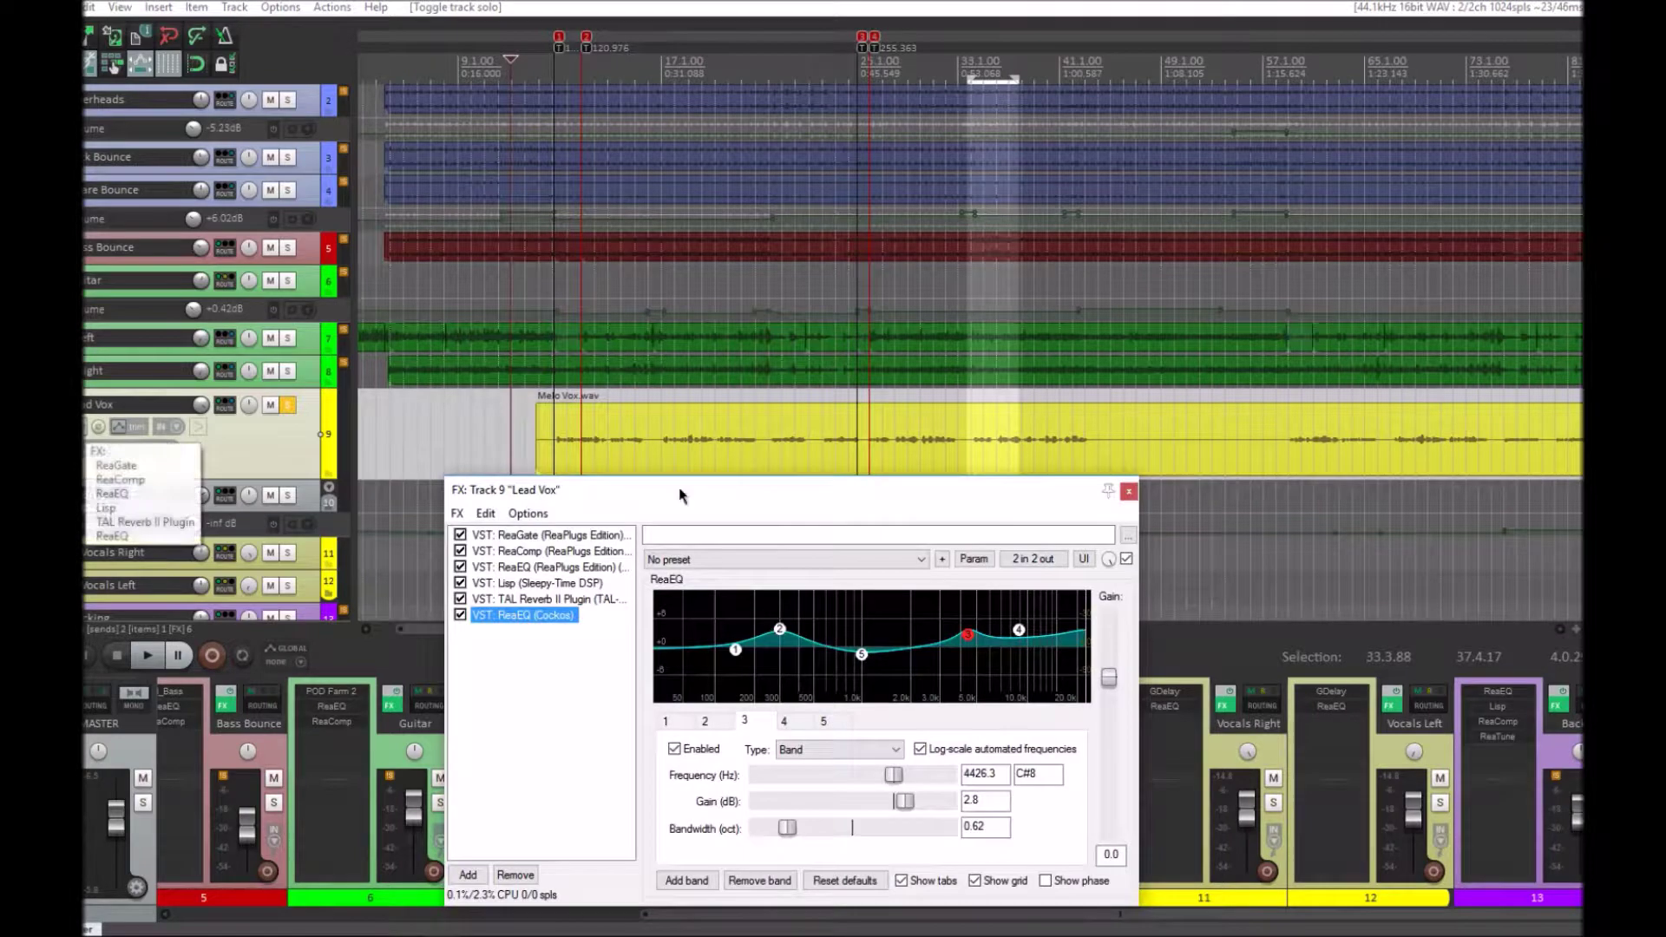
{"action": "left_click_drag", "start_coordinate": [668, 491], "coordinate": [718, 312]}
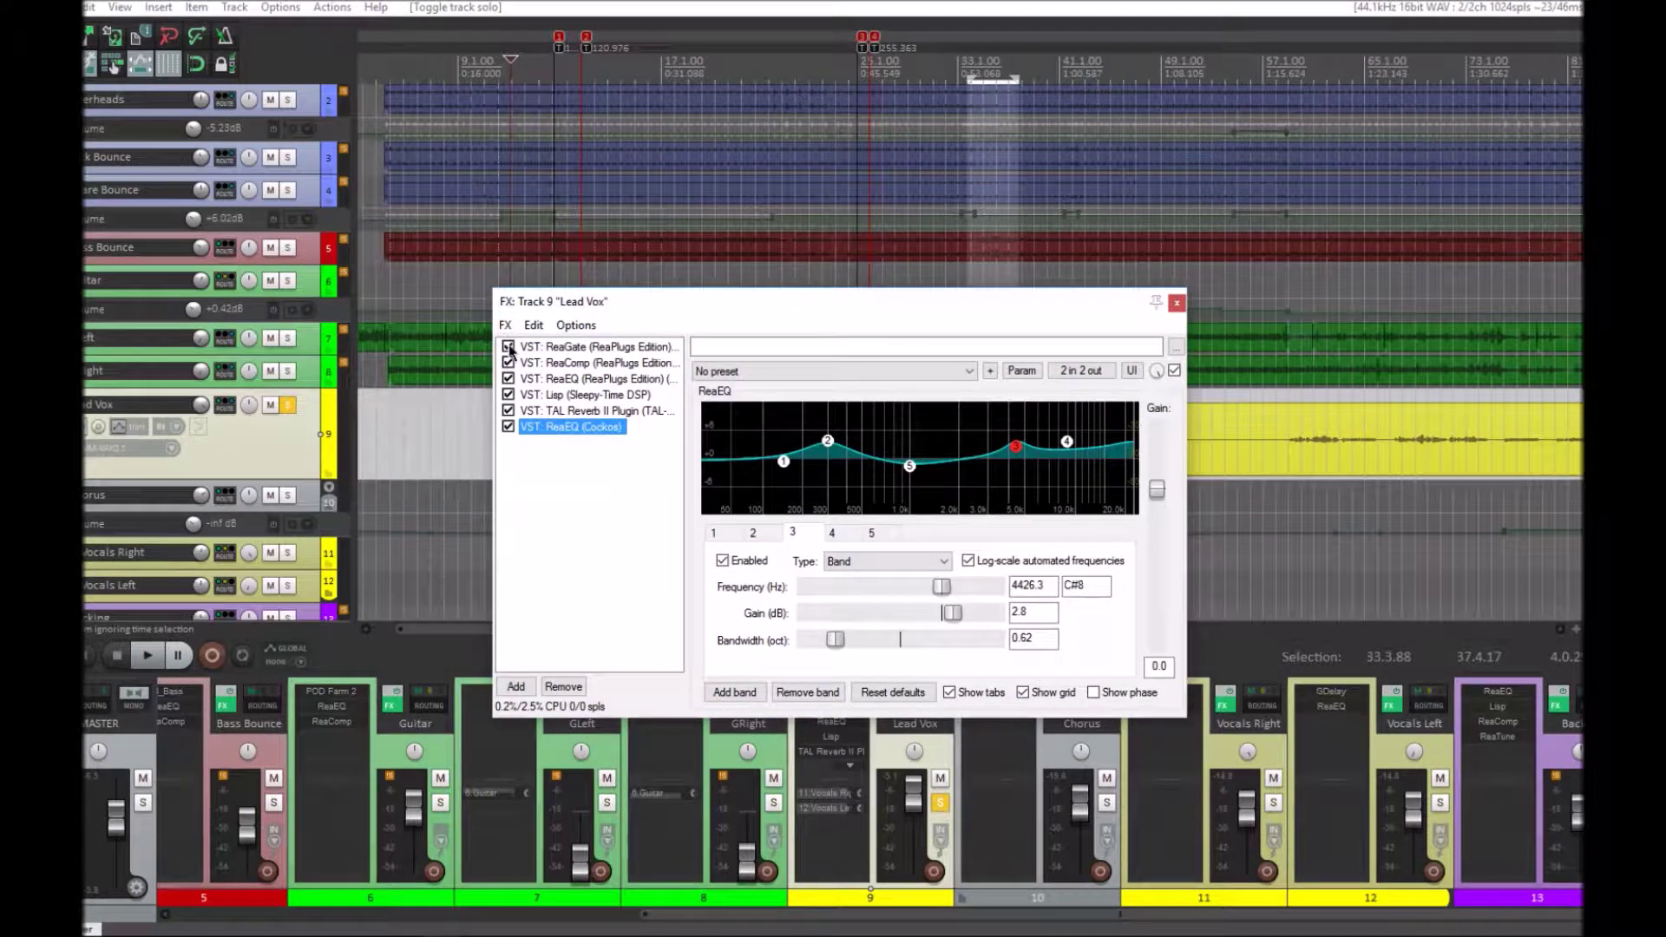
{"action": "left_click", "coordinate": [1177, 302]}
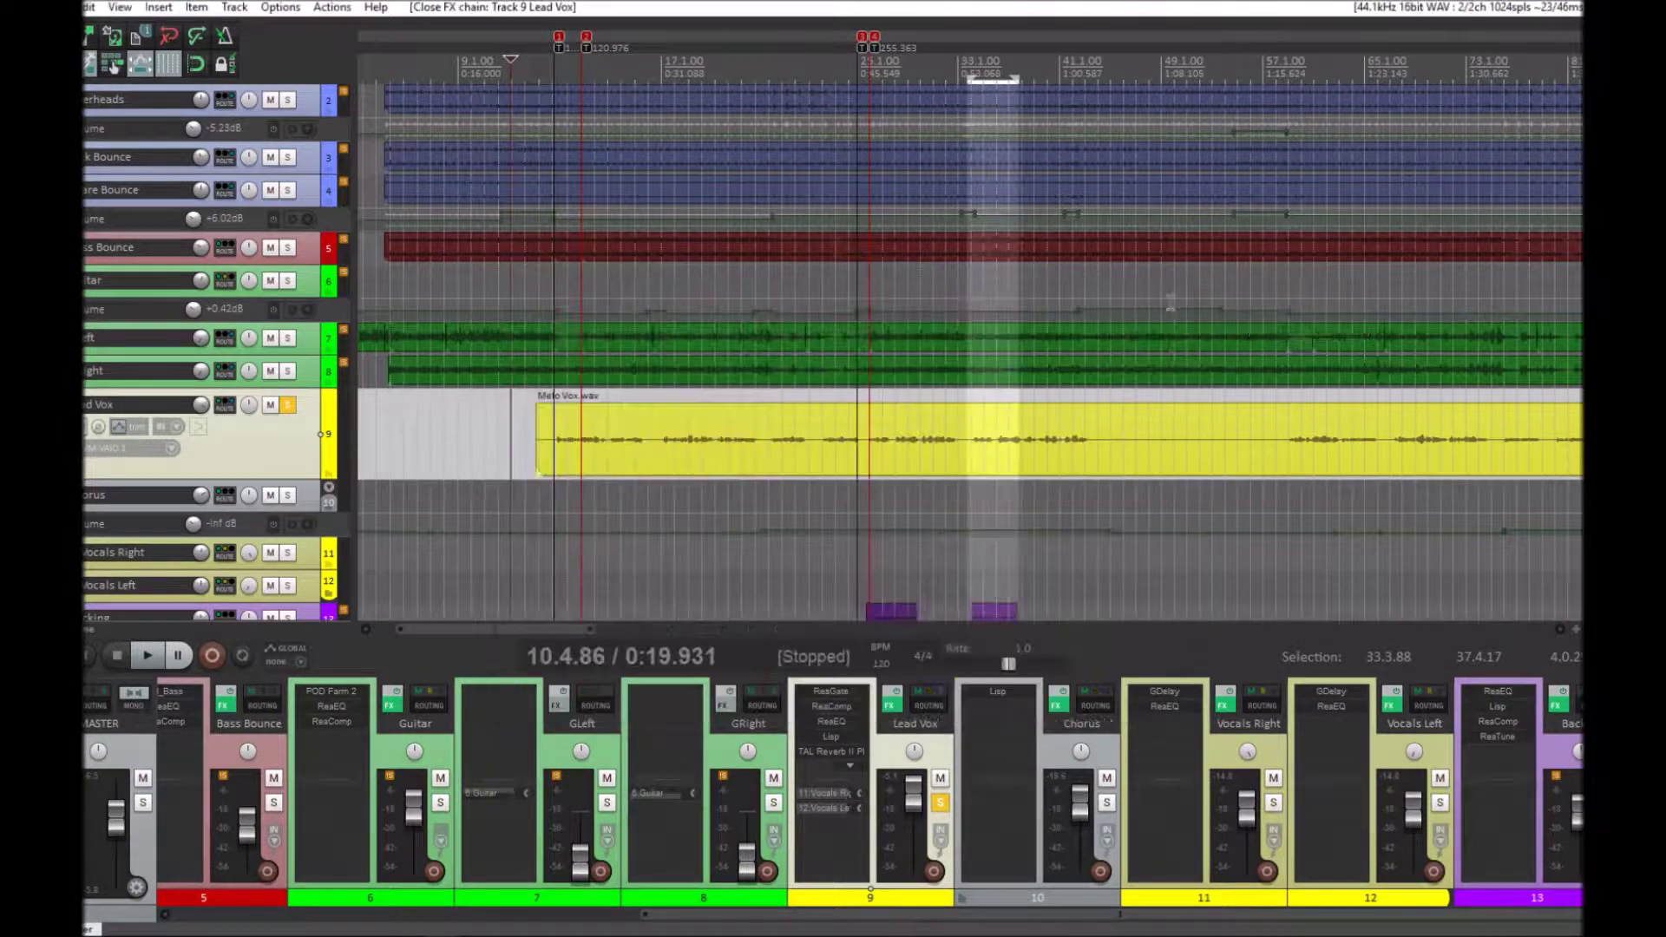
- Bypass all effects on the Lead Vox track and play the soloed dry vocal from about 0:23.3
{"action": "key", "text": "b"}
{"action": "left_click", "coordinate": [555, 410]}
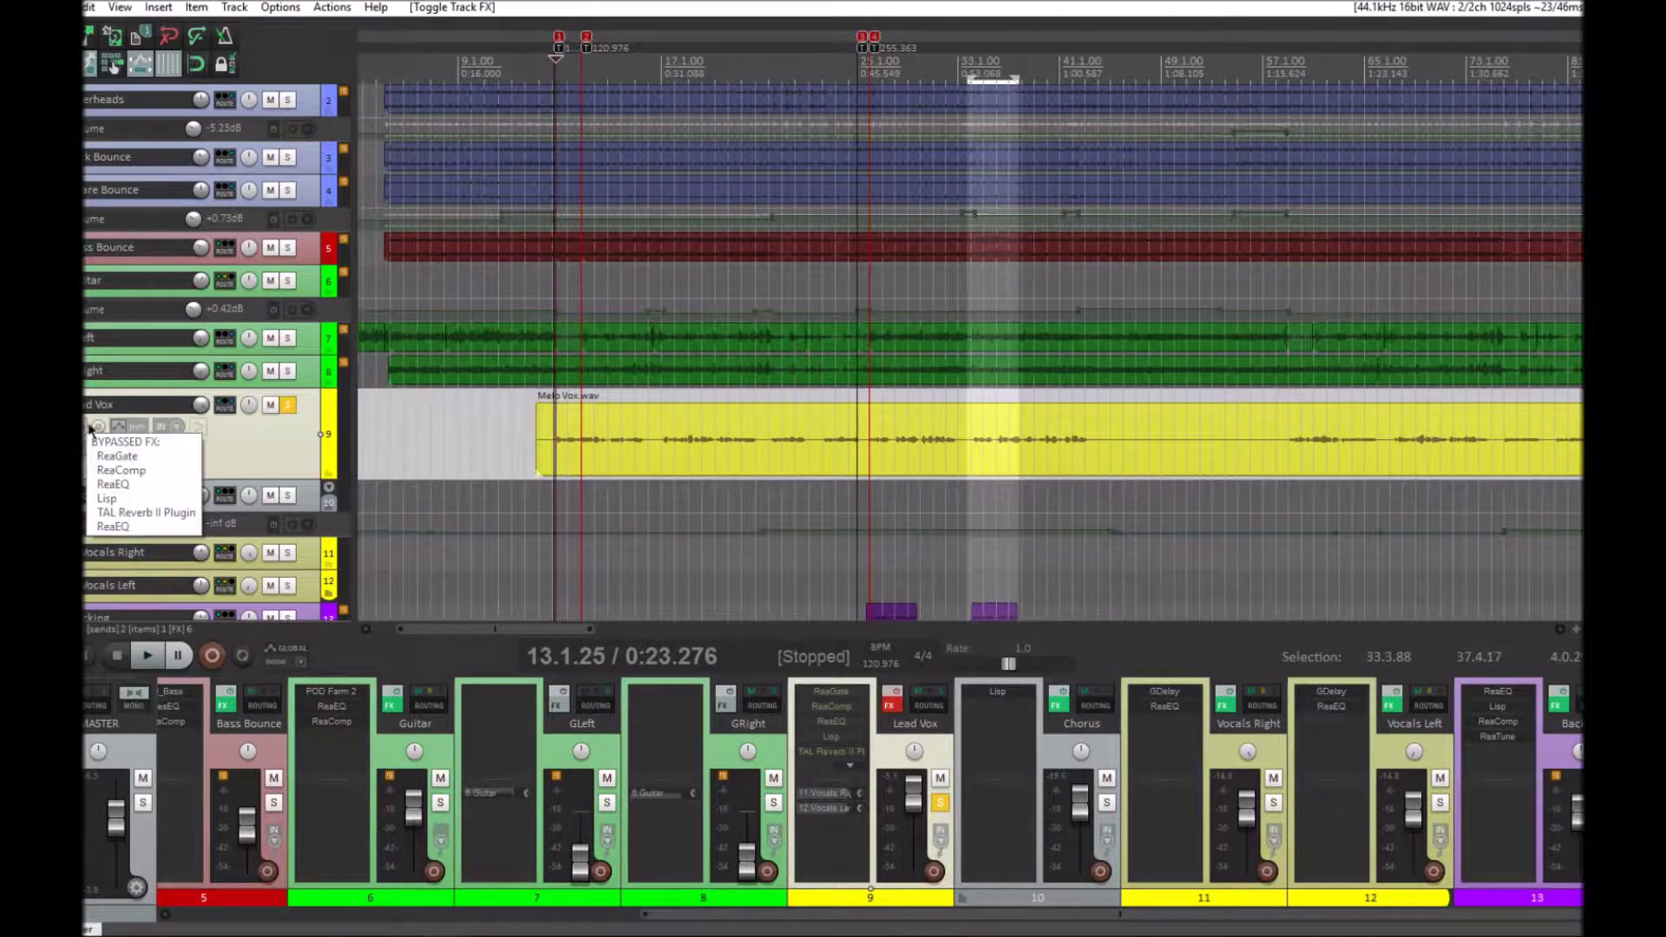
{"action": "key", "text": "space"}
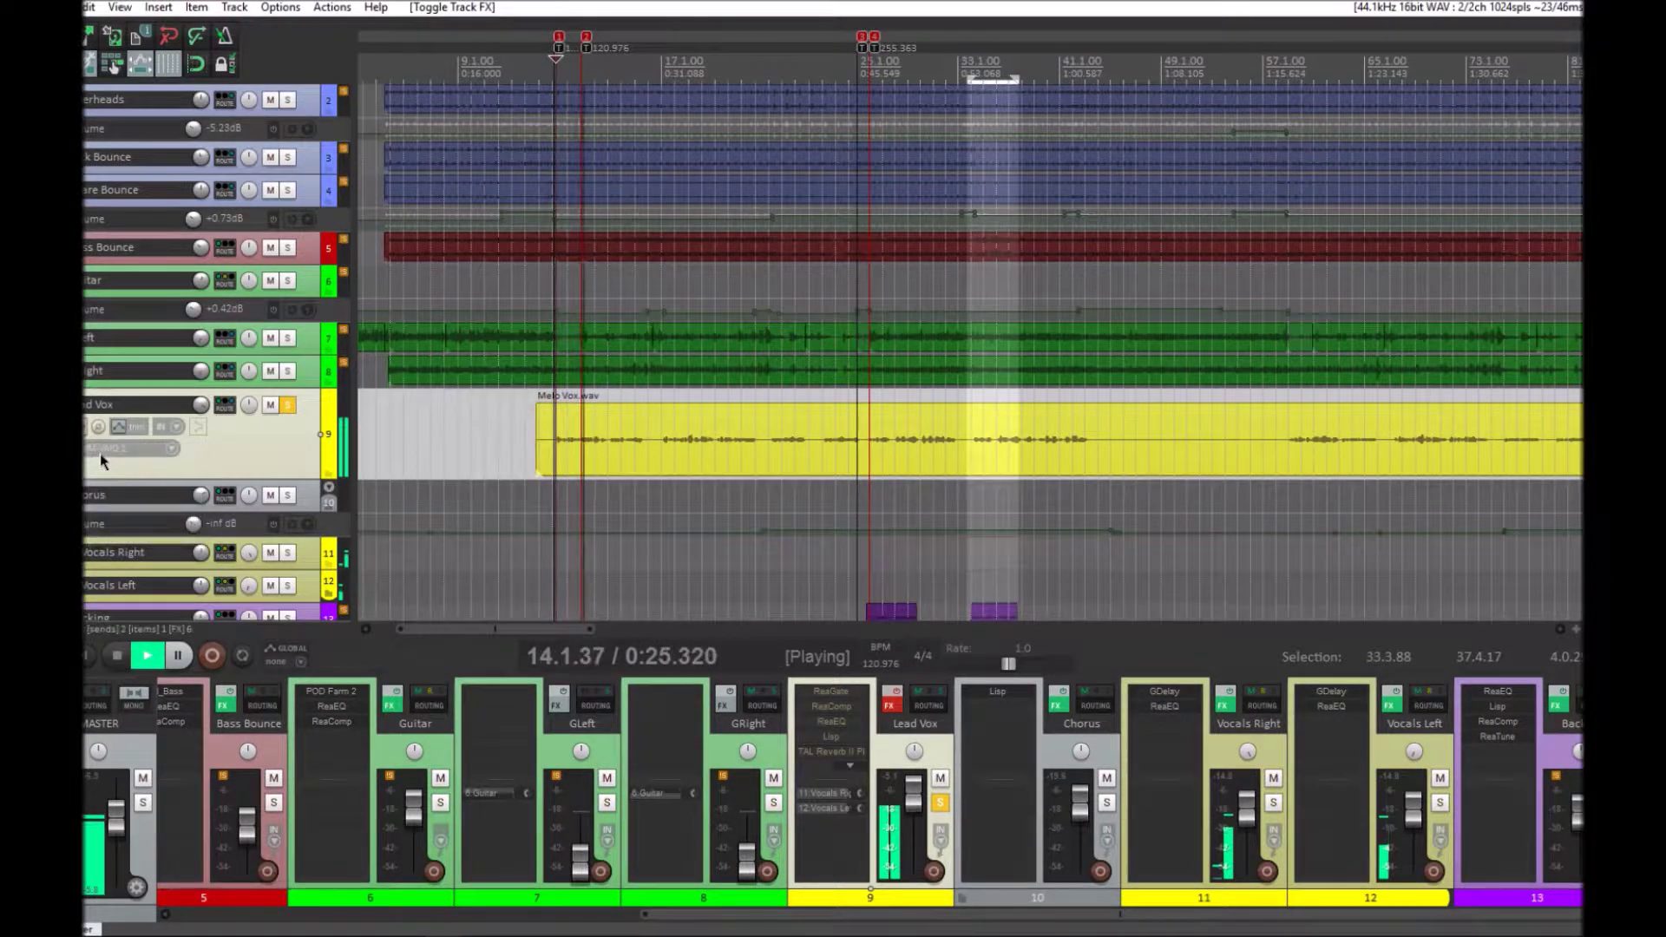
- Mute the Vocals Right and Vocals Left tracks and re-enable the Lead Vox effects while replaying the soloed vocal from about 0:23.3
{"action": "left_click", "coordinate": [270, 552]}
{"action": "left_click", "coordinate": [270, 586]}
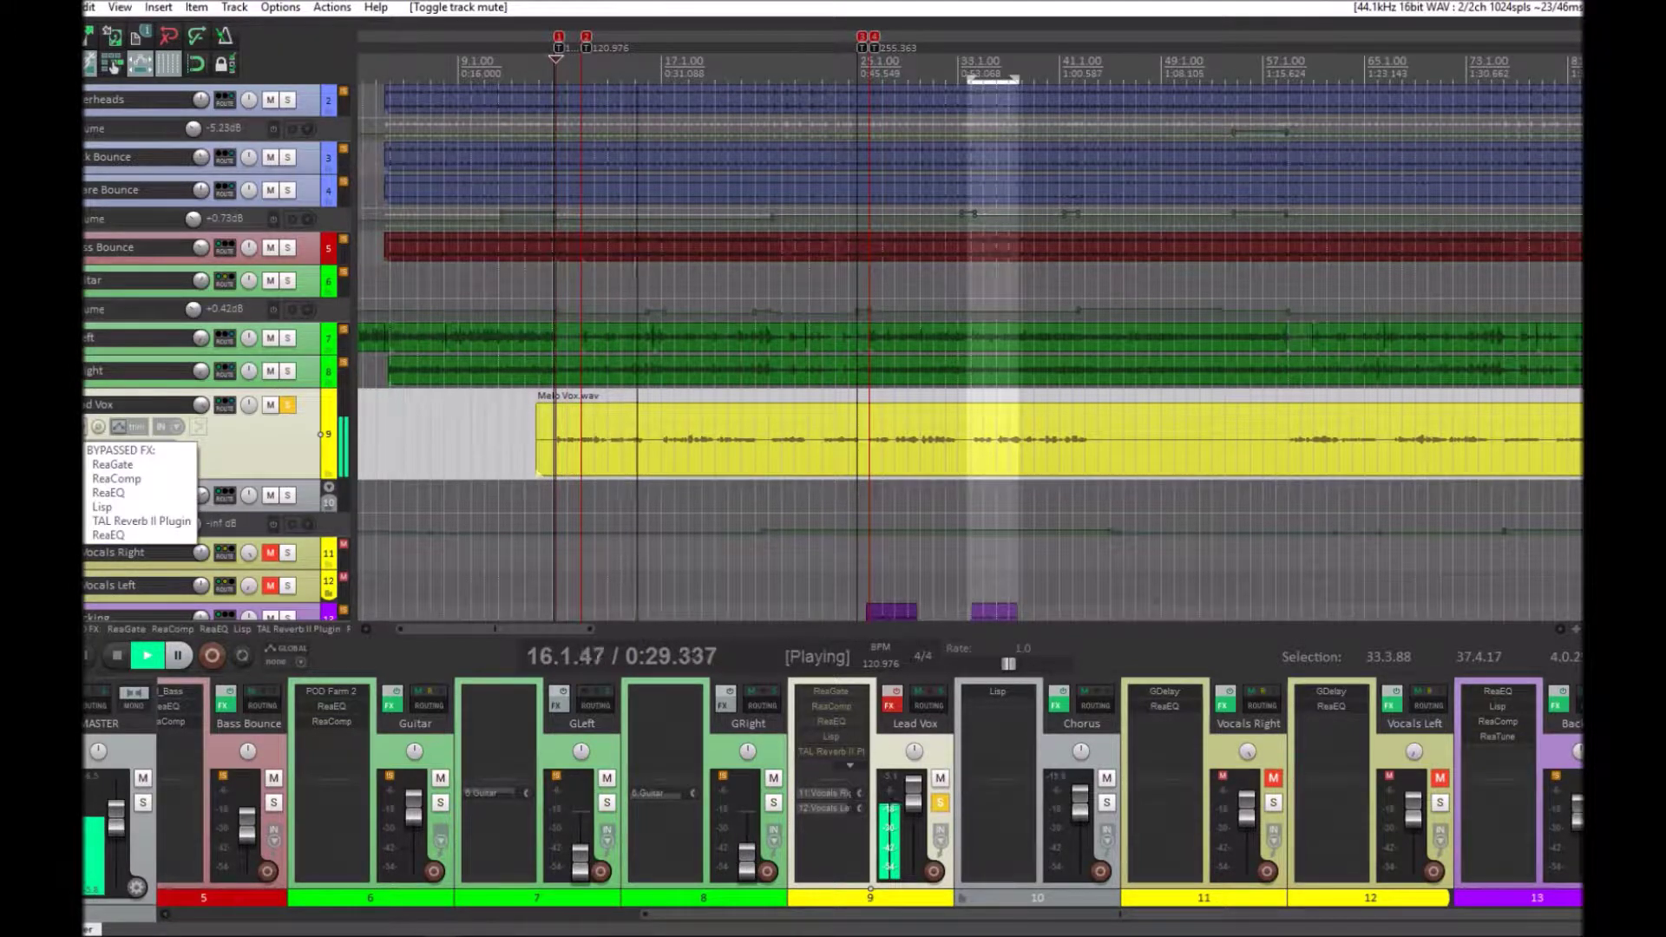
{"action": "key", "text": "space"}
{"action": "left_click", "coordinate": [97, 426]}
{"action": "key", "text": "space"}
{"action": "left_click", "coordinate": [1177, 302]}
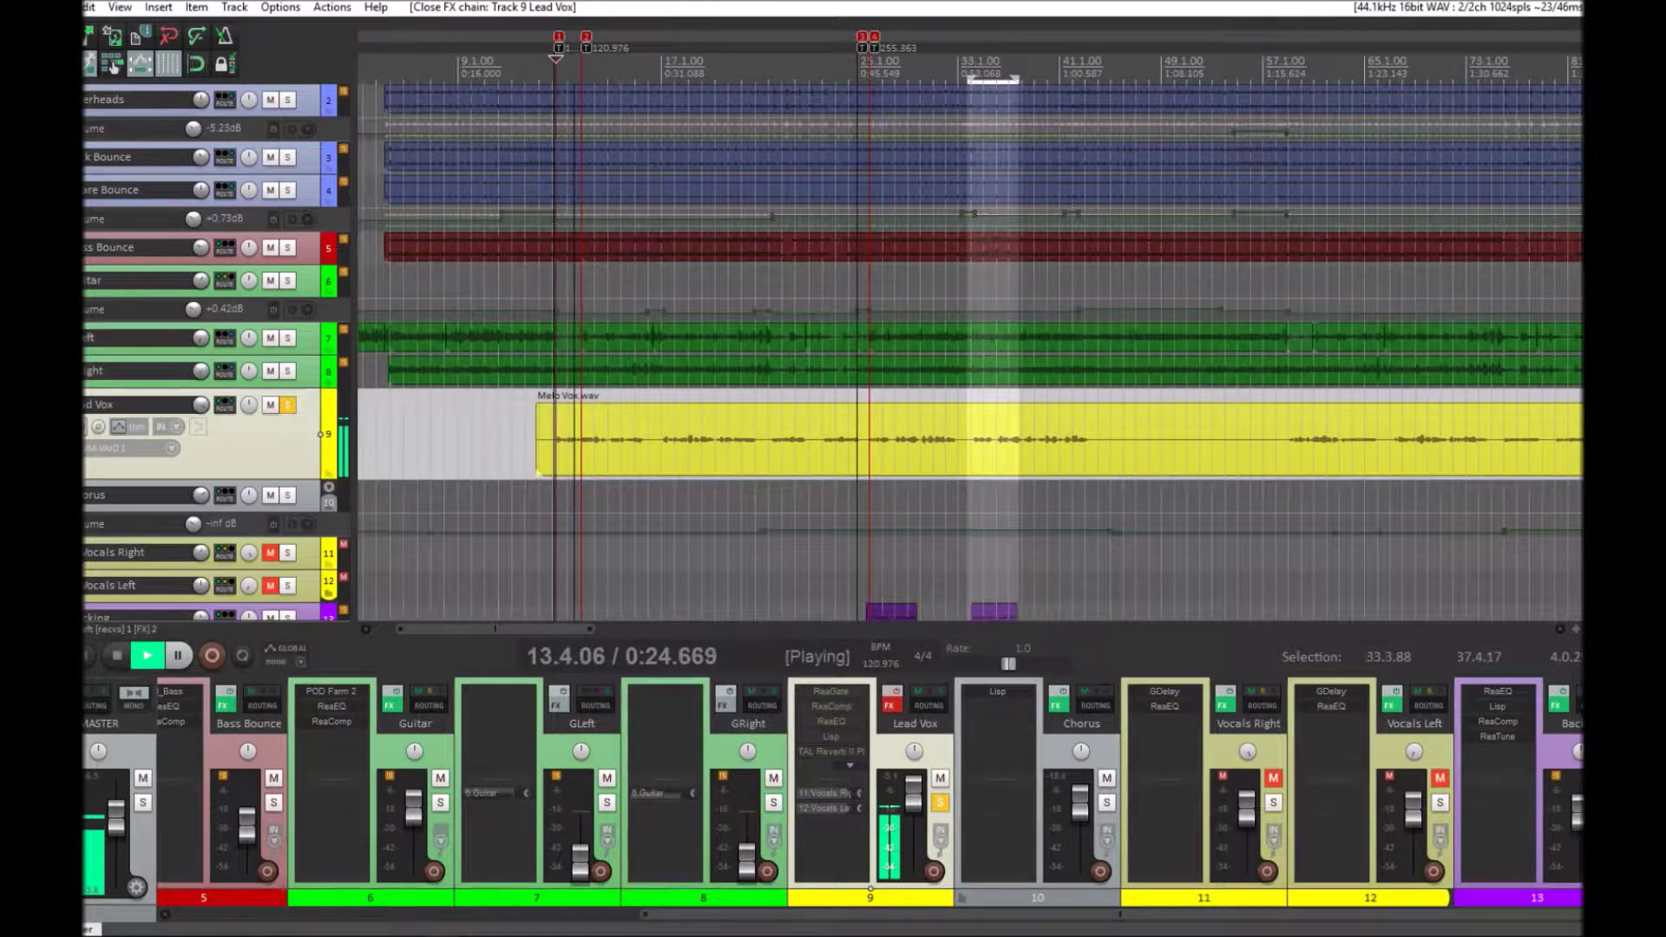
{"action": "left_click", "coordinate": [98, 427]}
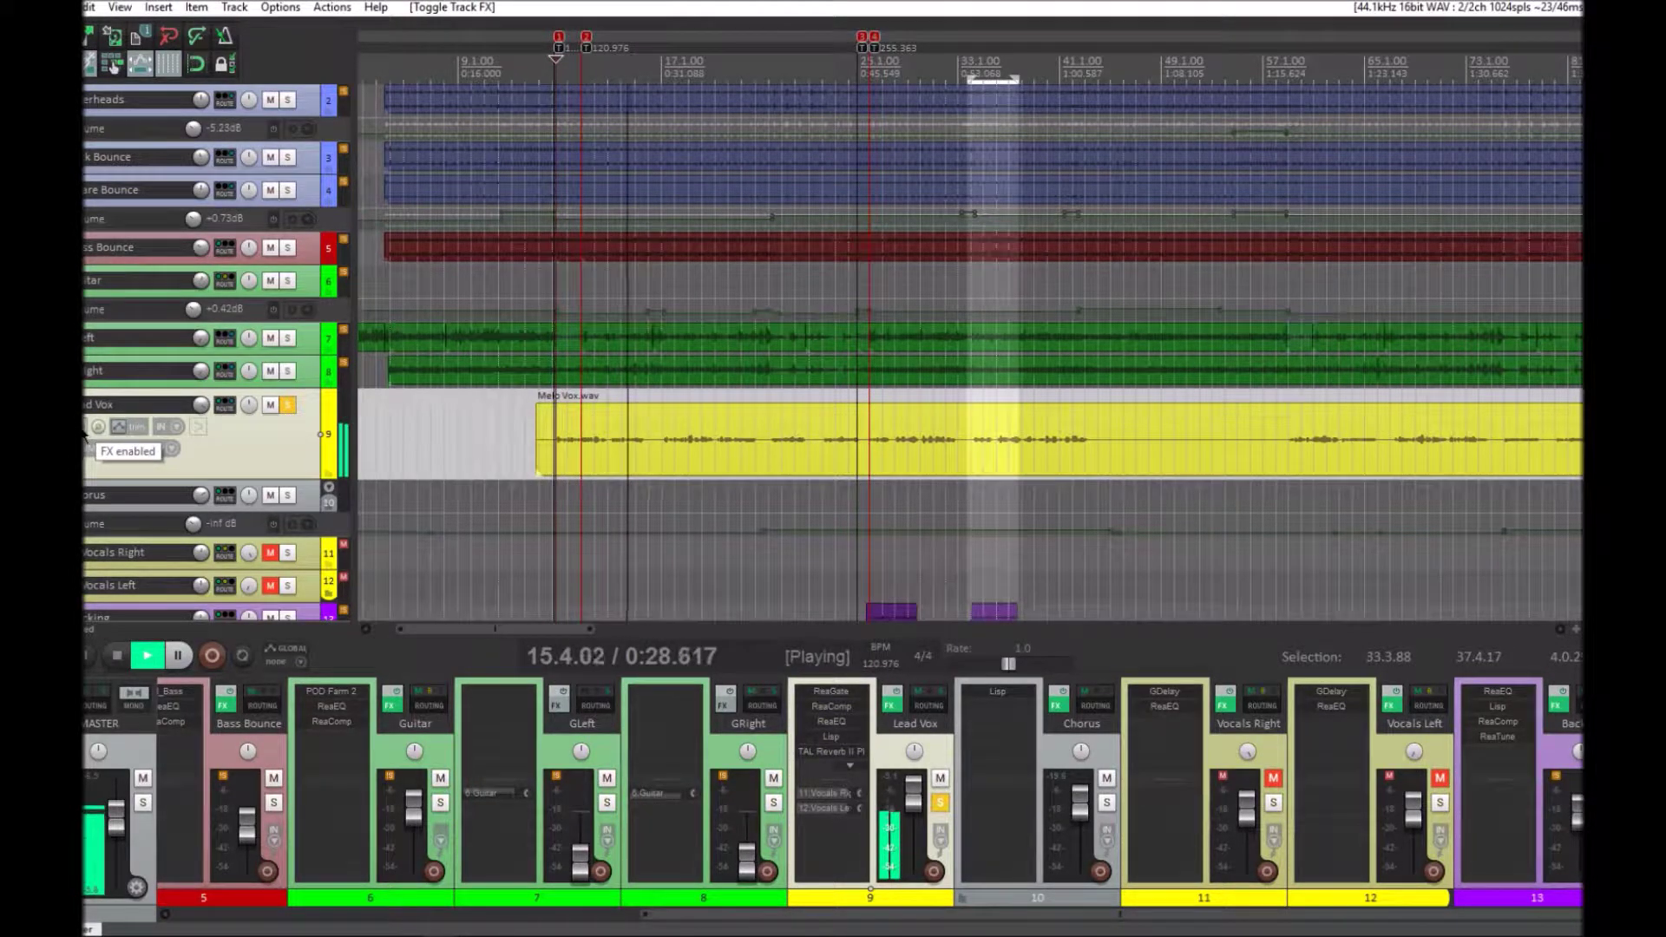
{"action": "key", "text": "space"}
- Undo the accidental move of the Lead Vox clip and set the time selection from about 12.2.58 to 16.2.32
{"action": "left_click_drag", "start_coordinate": [556, 442], "coordinate": [573, 451]}
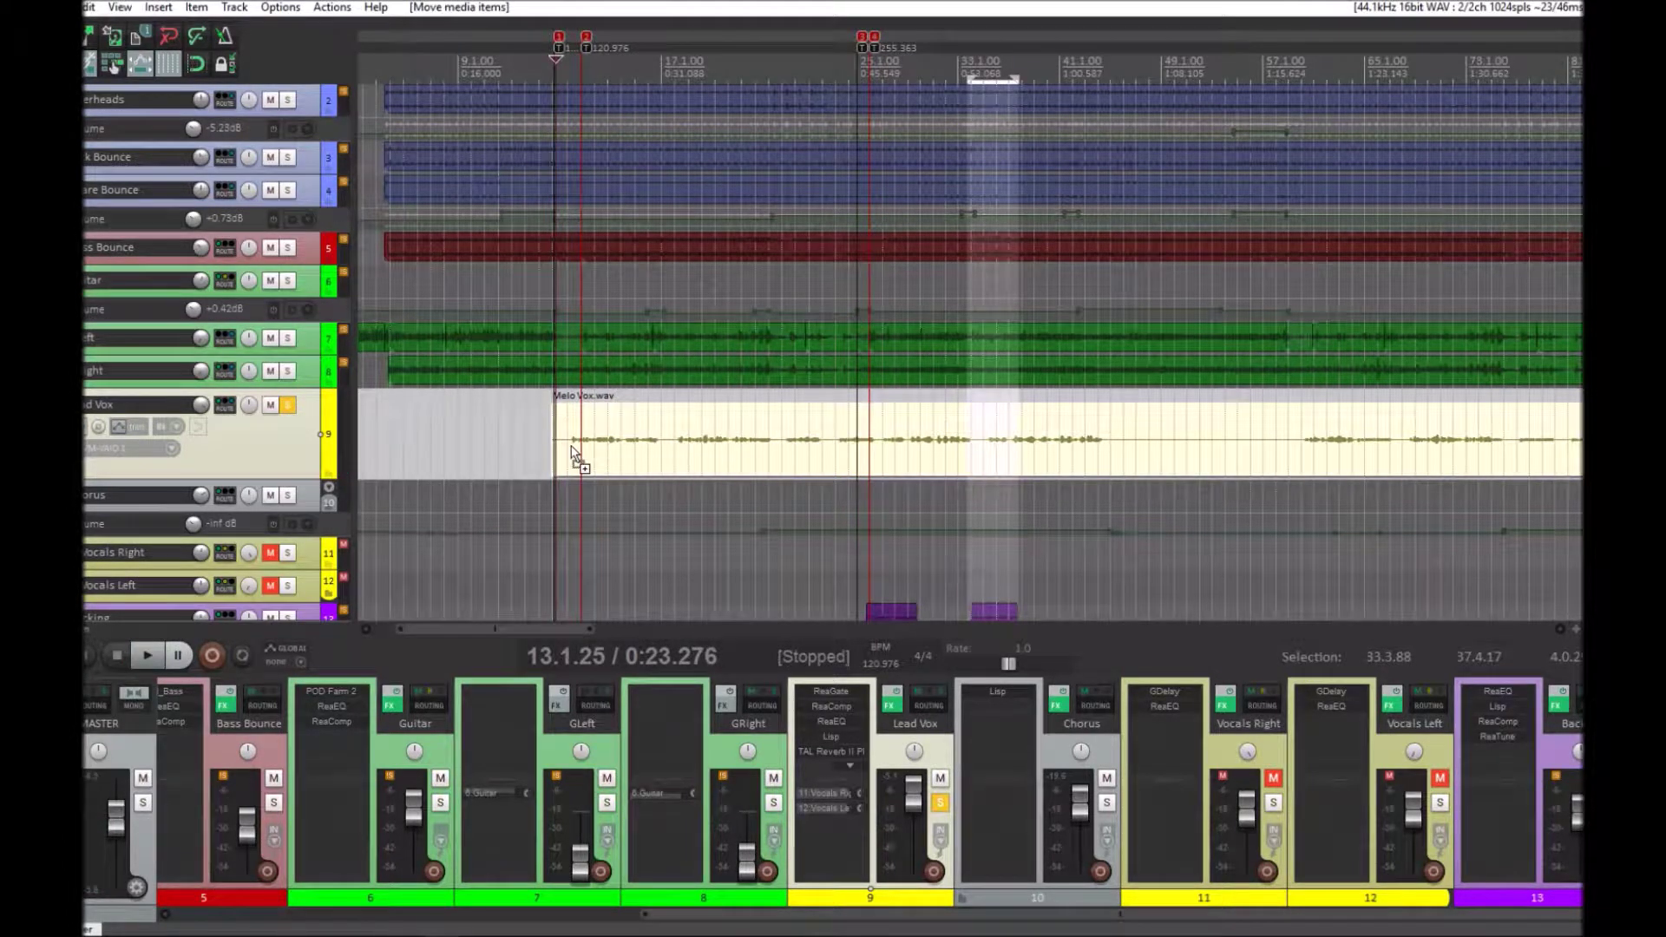
{"action": "key", "text": "ctrl+z"}
{"action": "left_click_drag", "start_coordinate": [553, 78], "coordinate": [642, 79]}
{"action": "left_click_drag", "start_coordinate": [520, 76], "coordinate": [552, 78]}
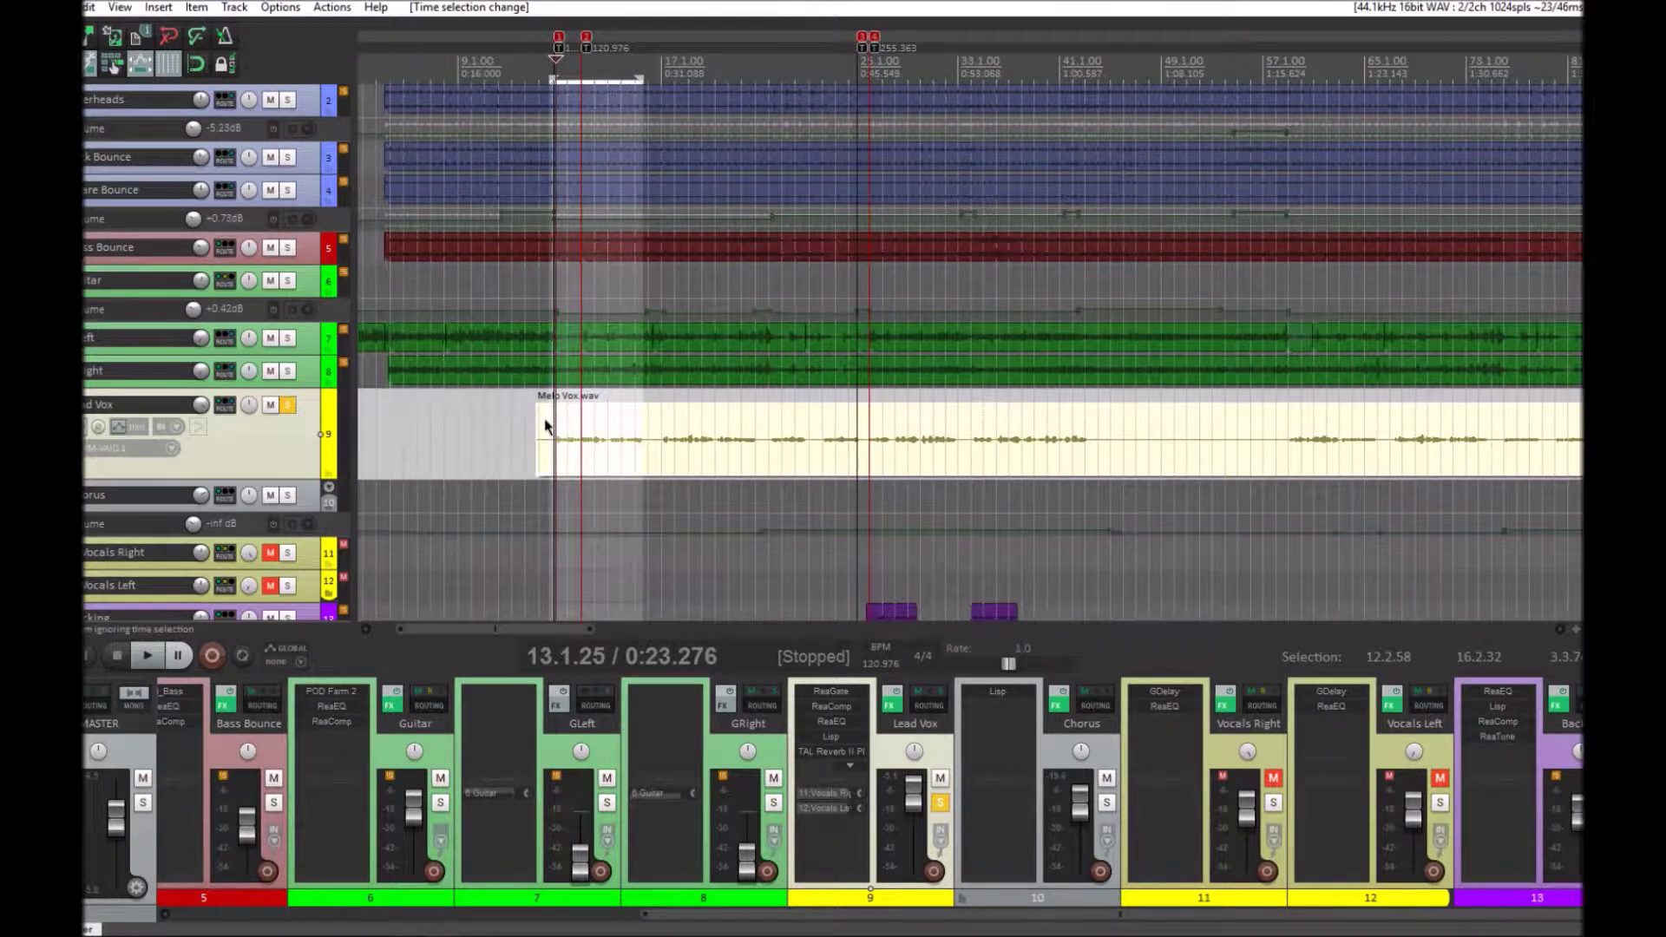
- Loop the selected vocal phrase and compare the Lead Vox with its effects bypassed and re-enabled
{"action": "key", "text": "space"}
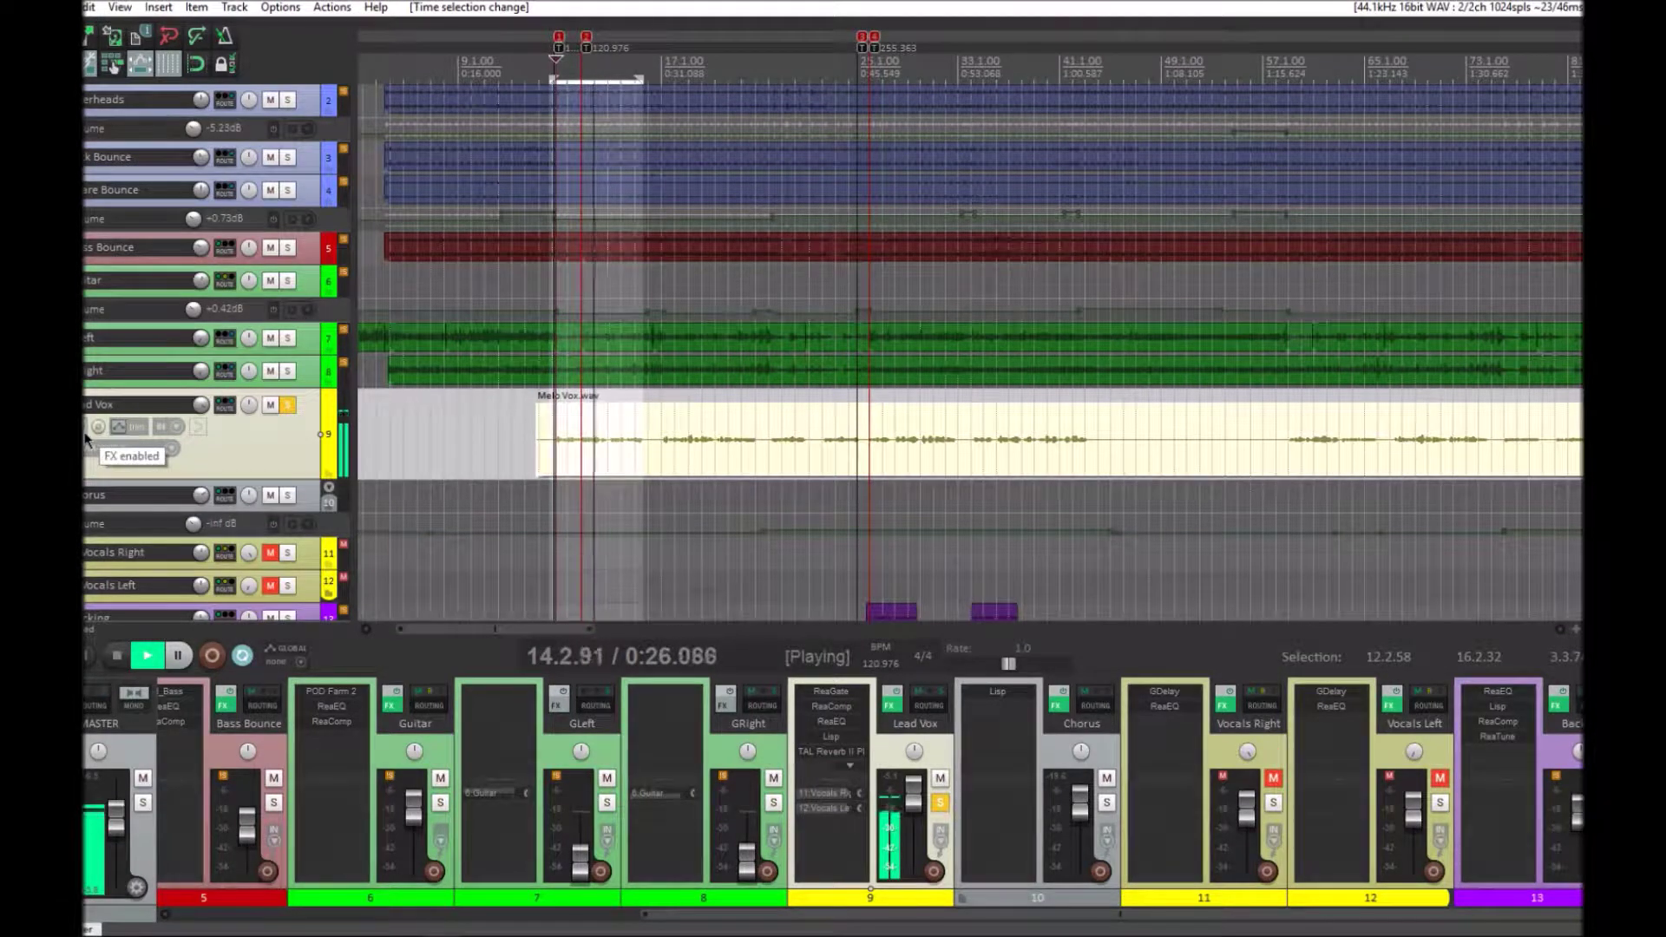
{"action": "left_click", "coordinate": [84, 434]}
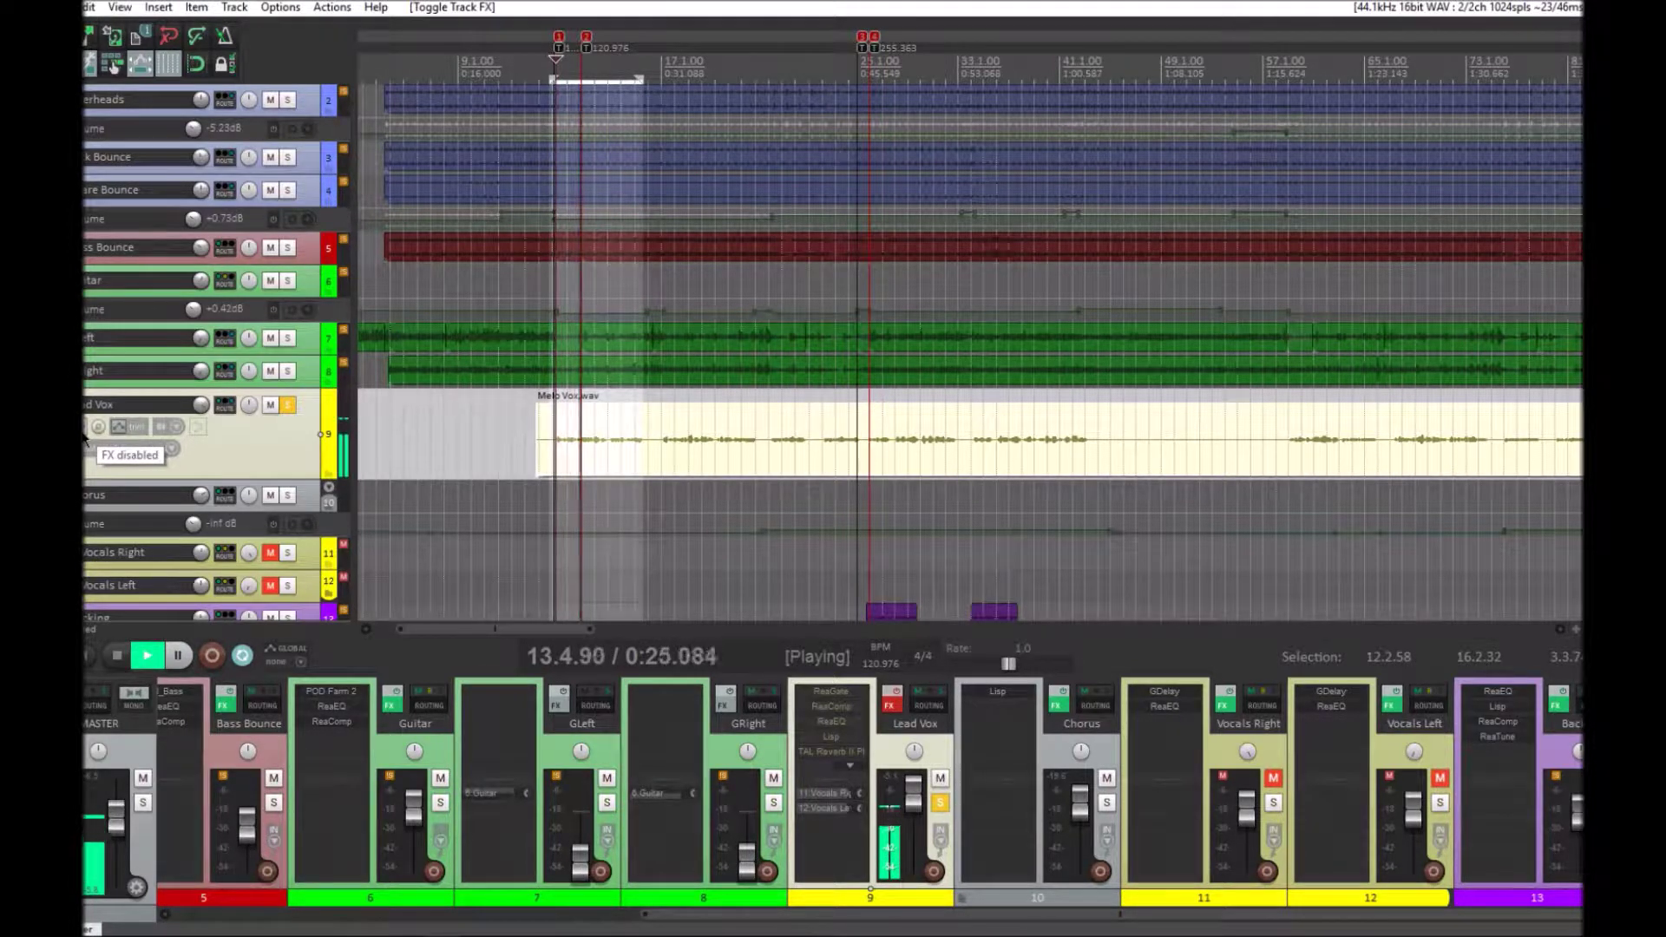
{"action": "left_click", "coordinate": [84, 434]}
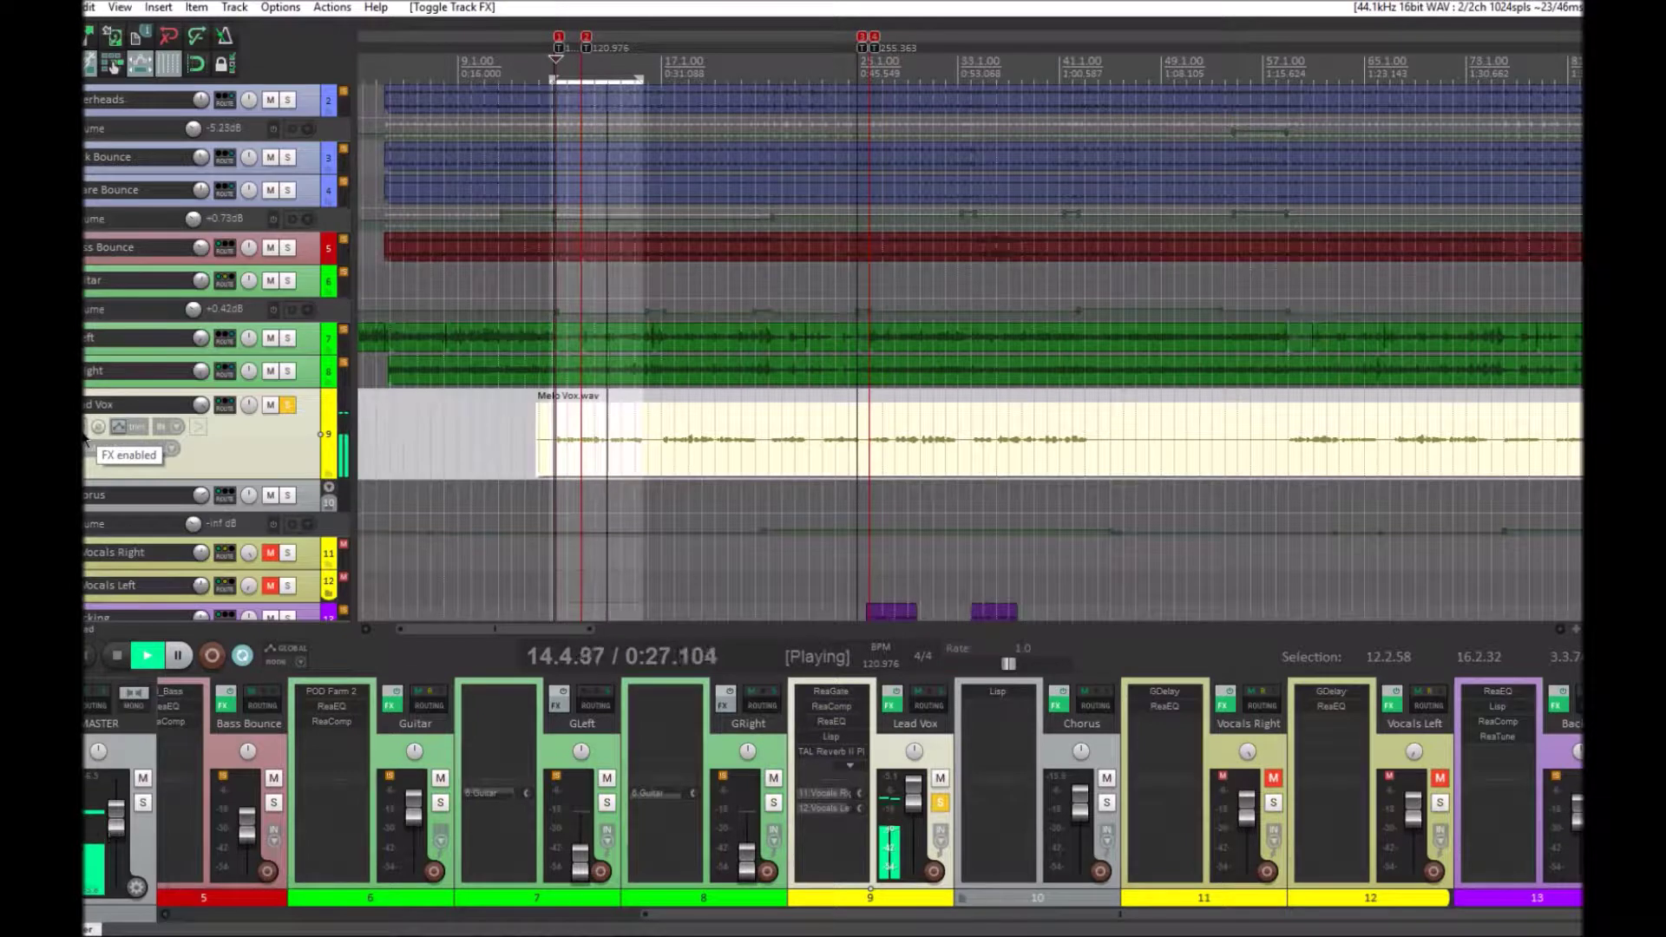
{"action": "key", "text": "space"}
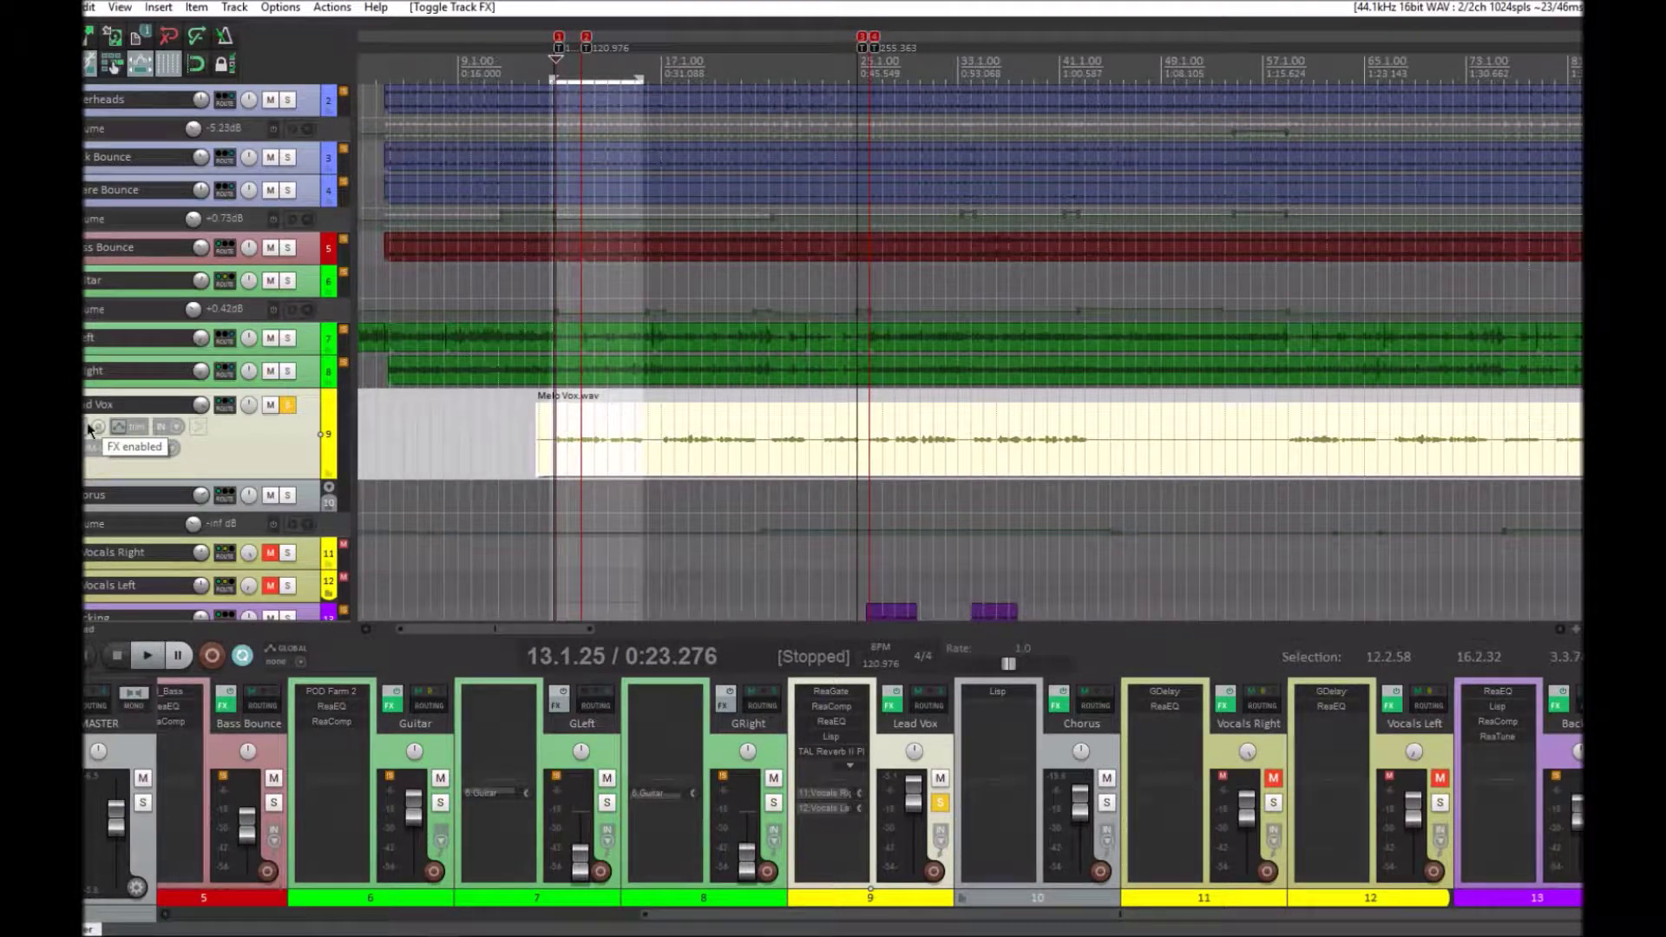
- Mute the Chorus track and unmute the Vocals Right and Vocals Left tracks
{"action": "left_click", "coordinate": [271, 495]}
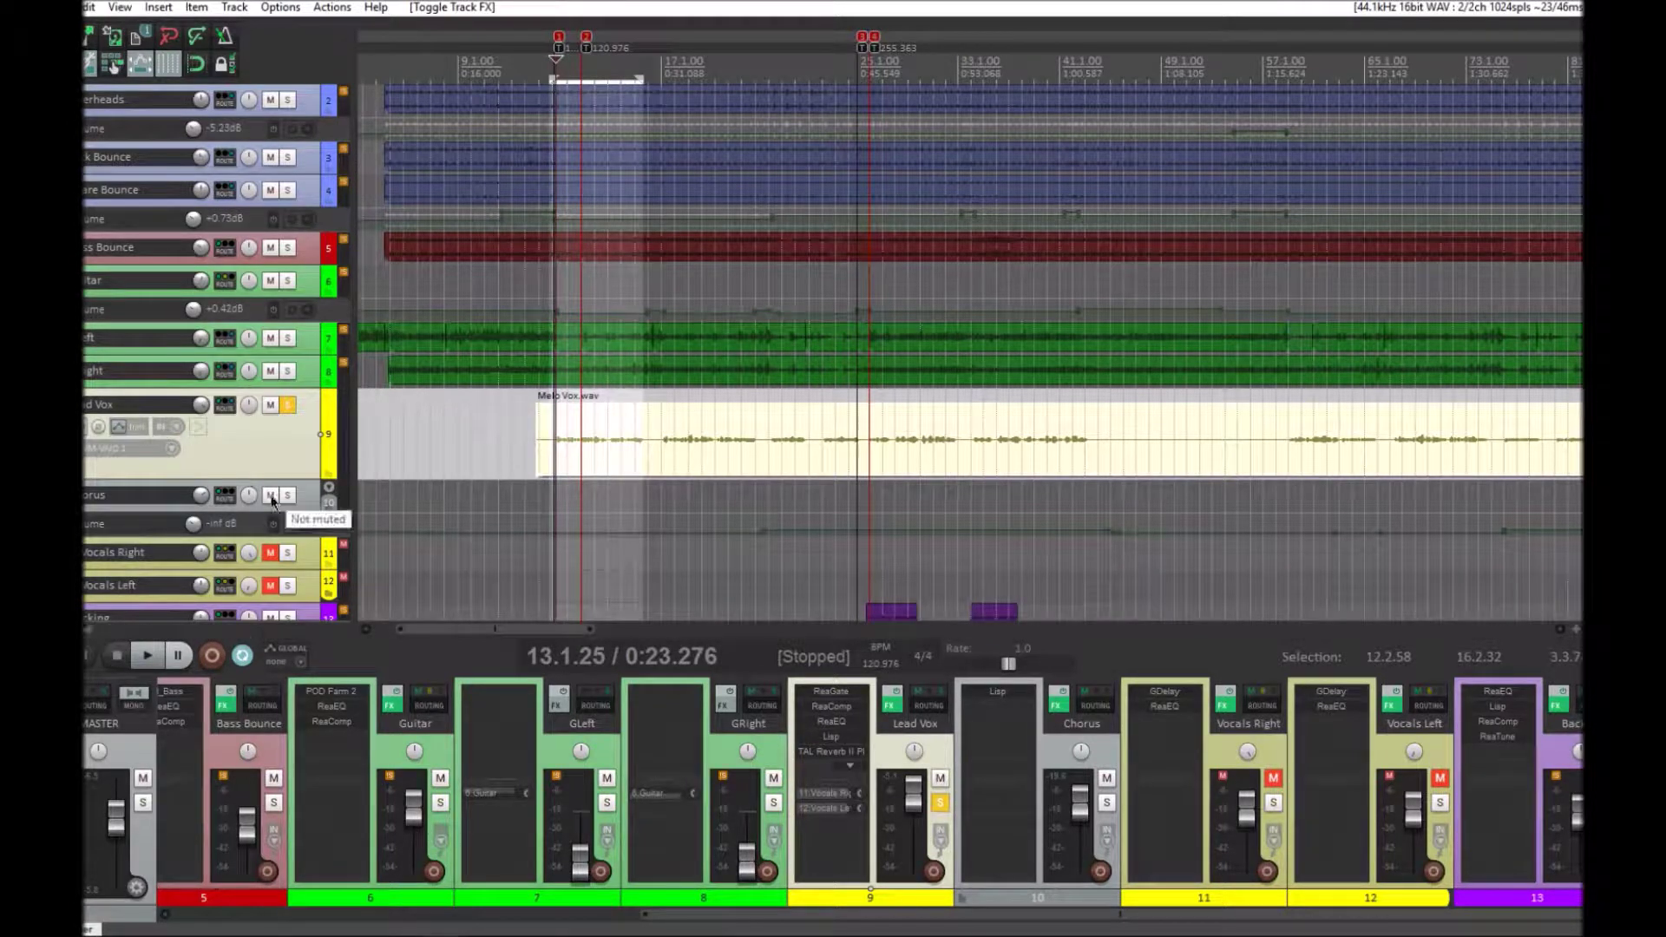
{"action": "left_click", "coordinate": [271, 553]}
{"action": "left_click", "coordinate": [271, 586]}
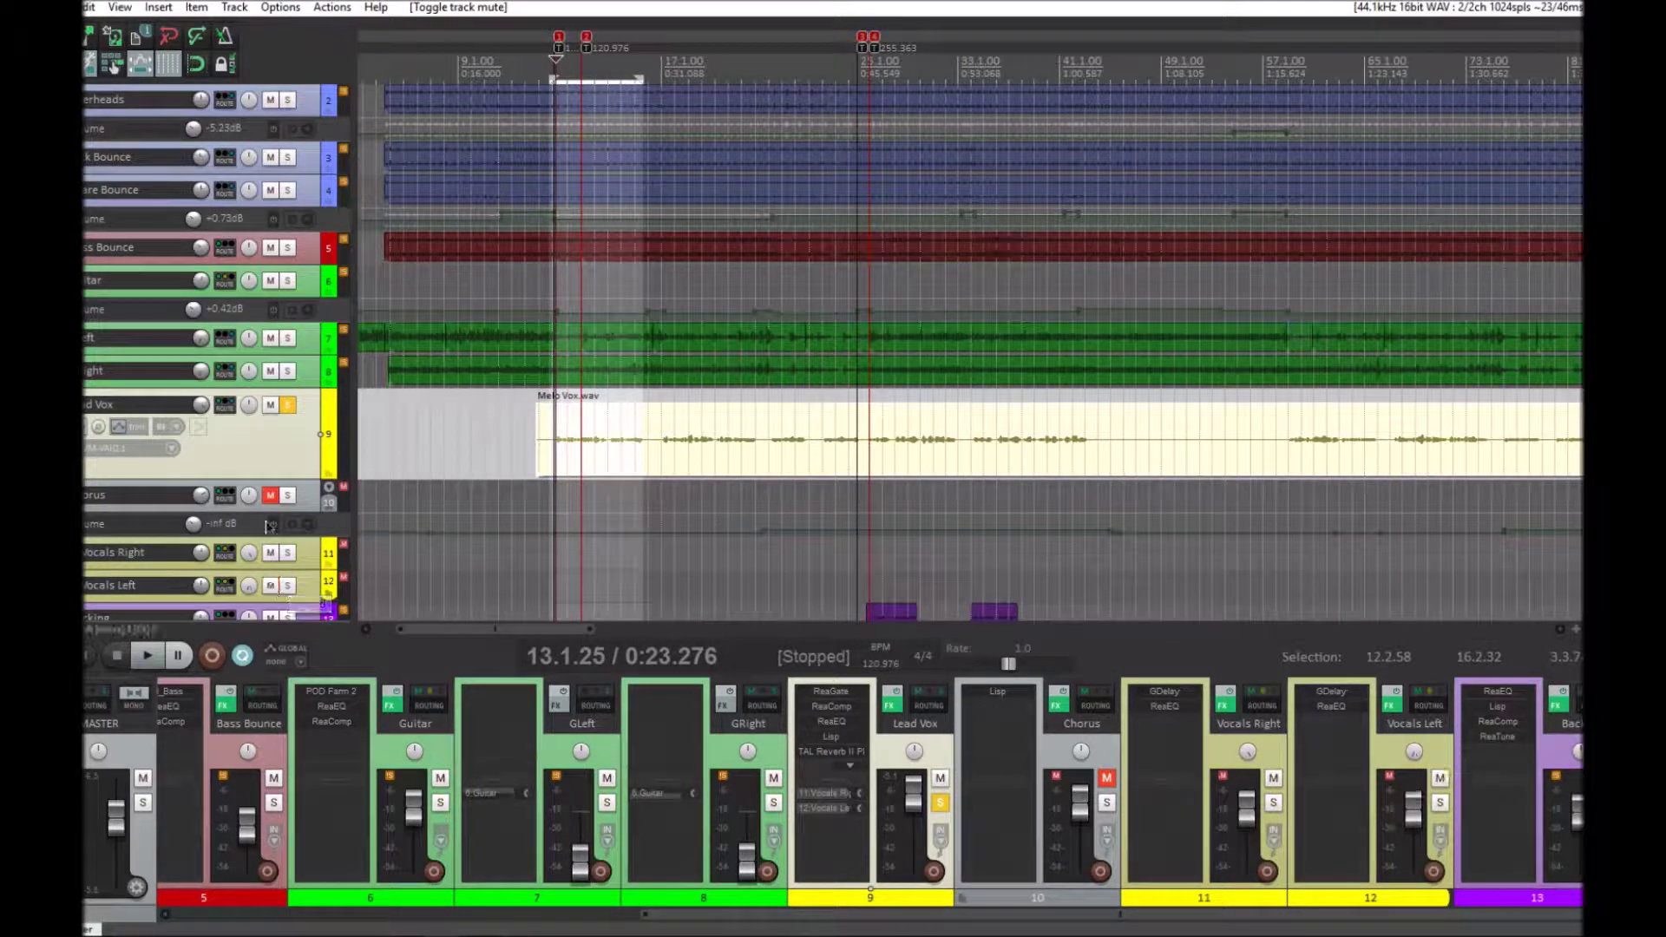
{"action": "left_click", "coordinate": [271, 617]}
- Bypass every plug-in in the Lead Vox FX chain except ReaGate, and show ReaGate's settings
{"action": "left_click", "coordinate": [161, 426]}
{"action": "left_click", "coordinate": [508, 427]}
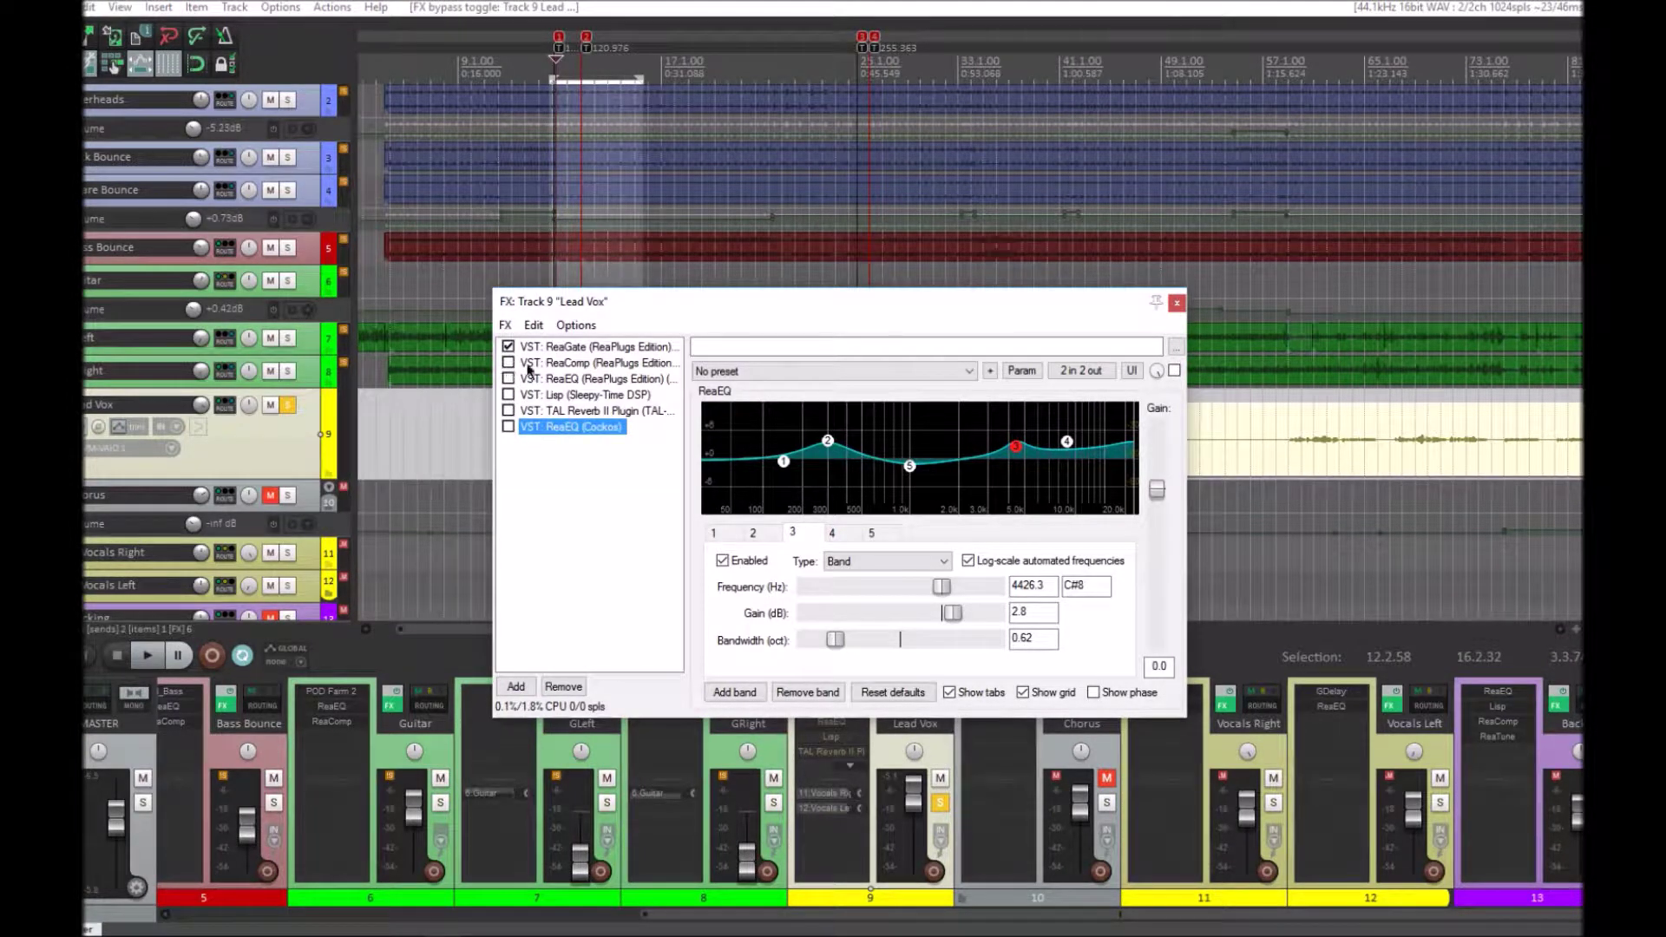
{"action": "left_click", "coordinate": [555, 346]}
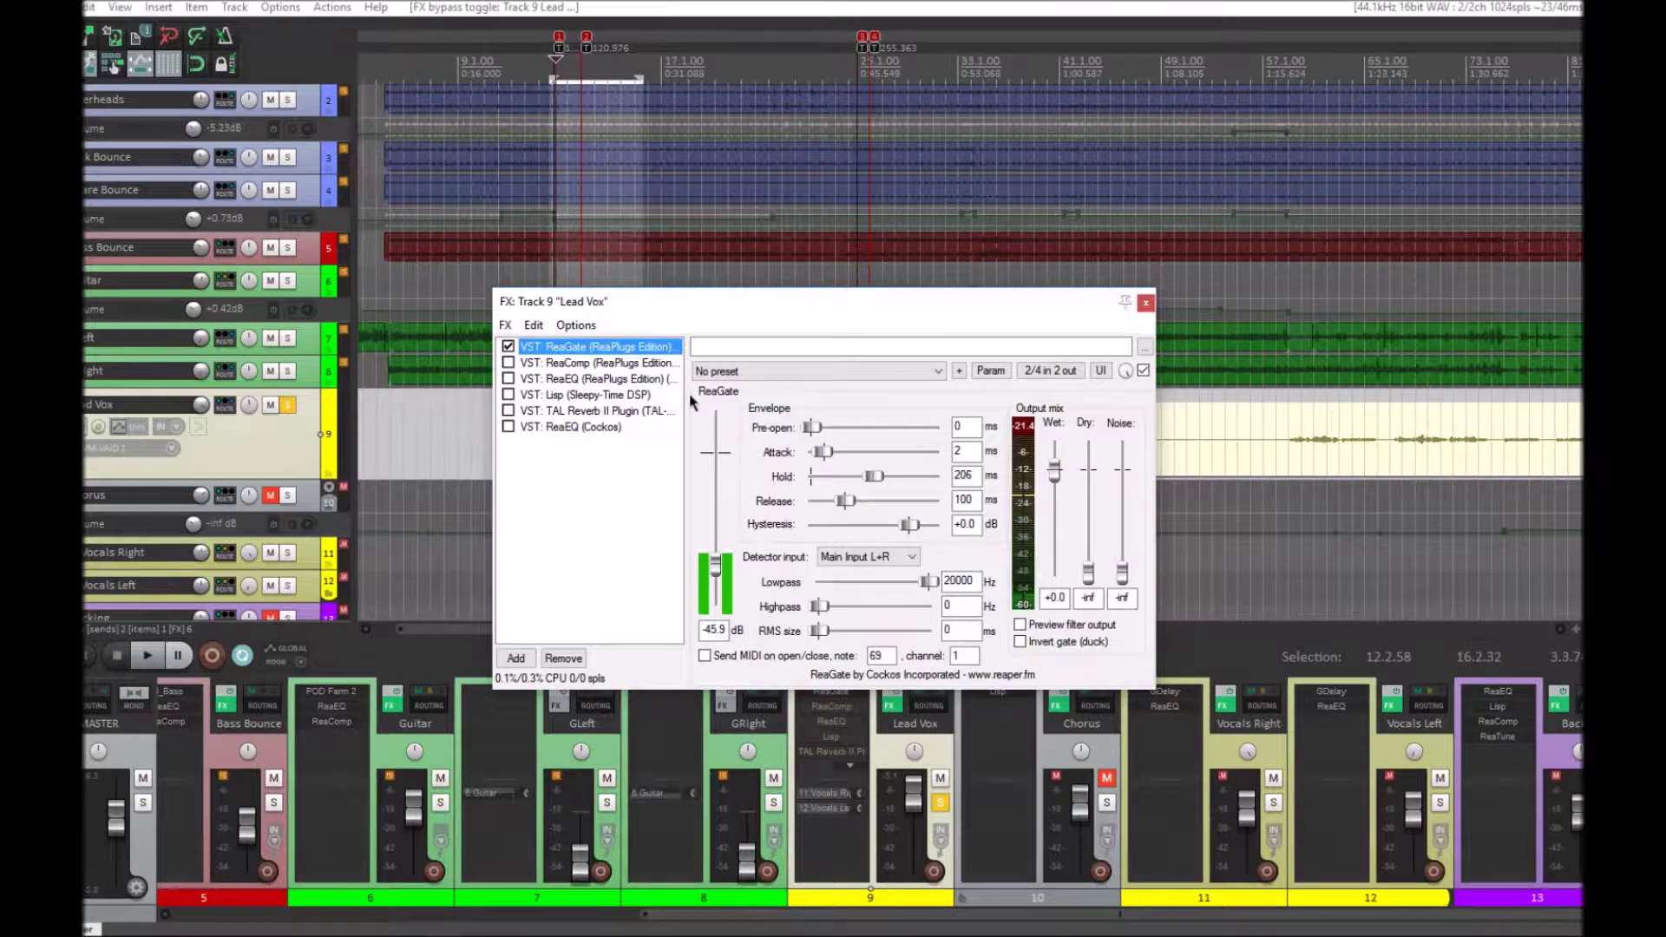
{"action": "left_click_drag", "start_coordinate": [689, 311], "coordinate": [721, 497]}
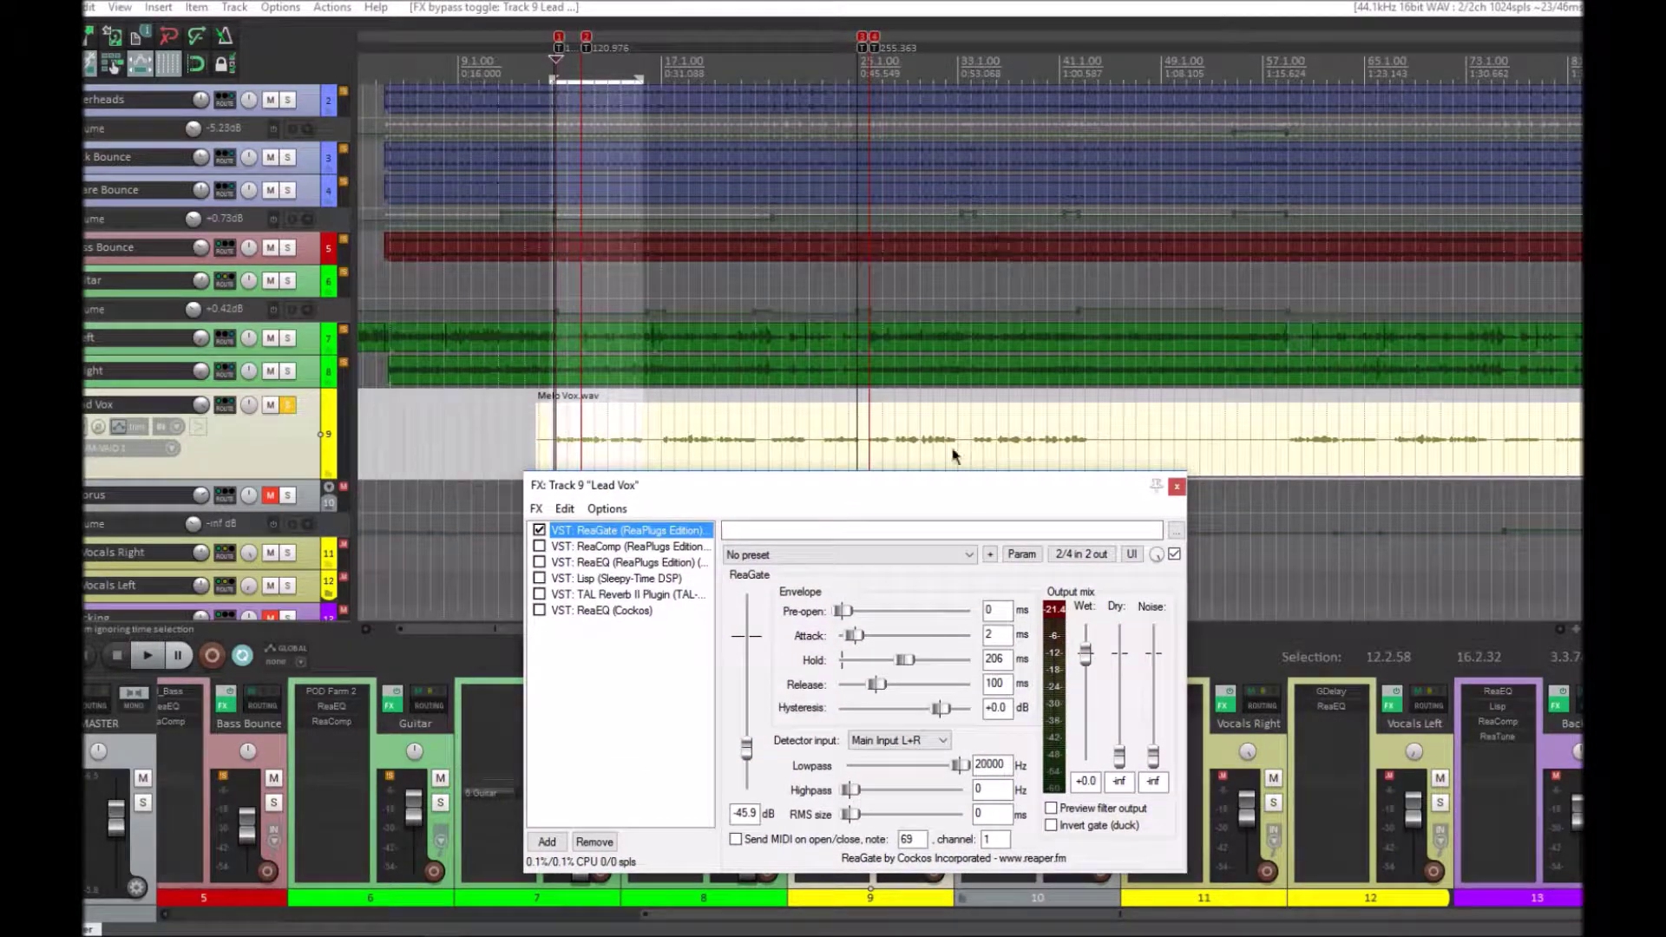
{"action": "left_click_drag", "start_coordinate": [724, 496], "coordinate": [952, 260]}
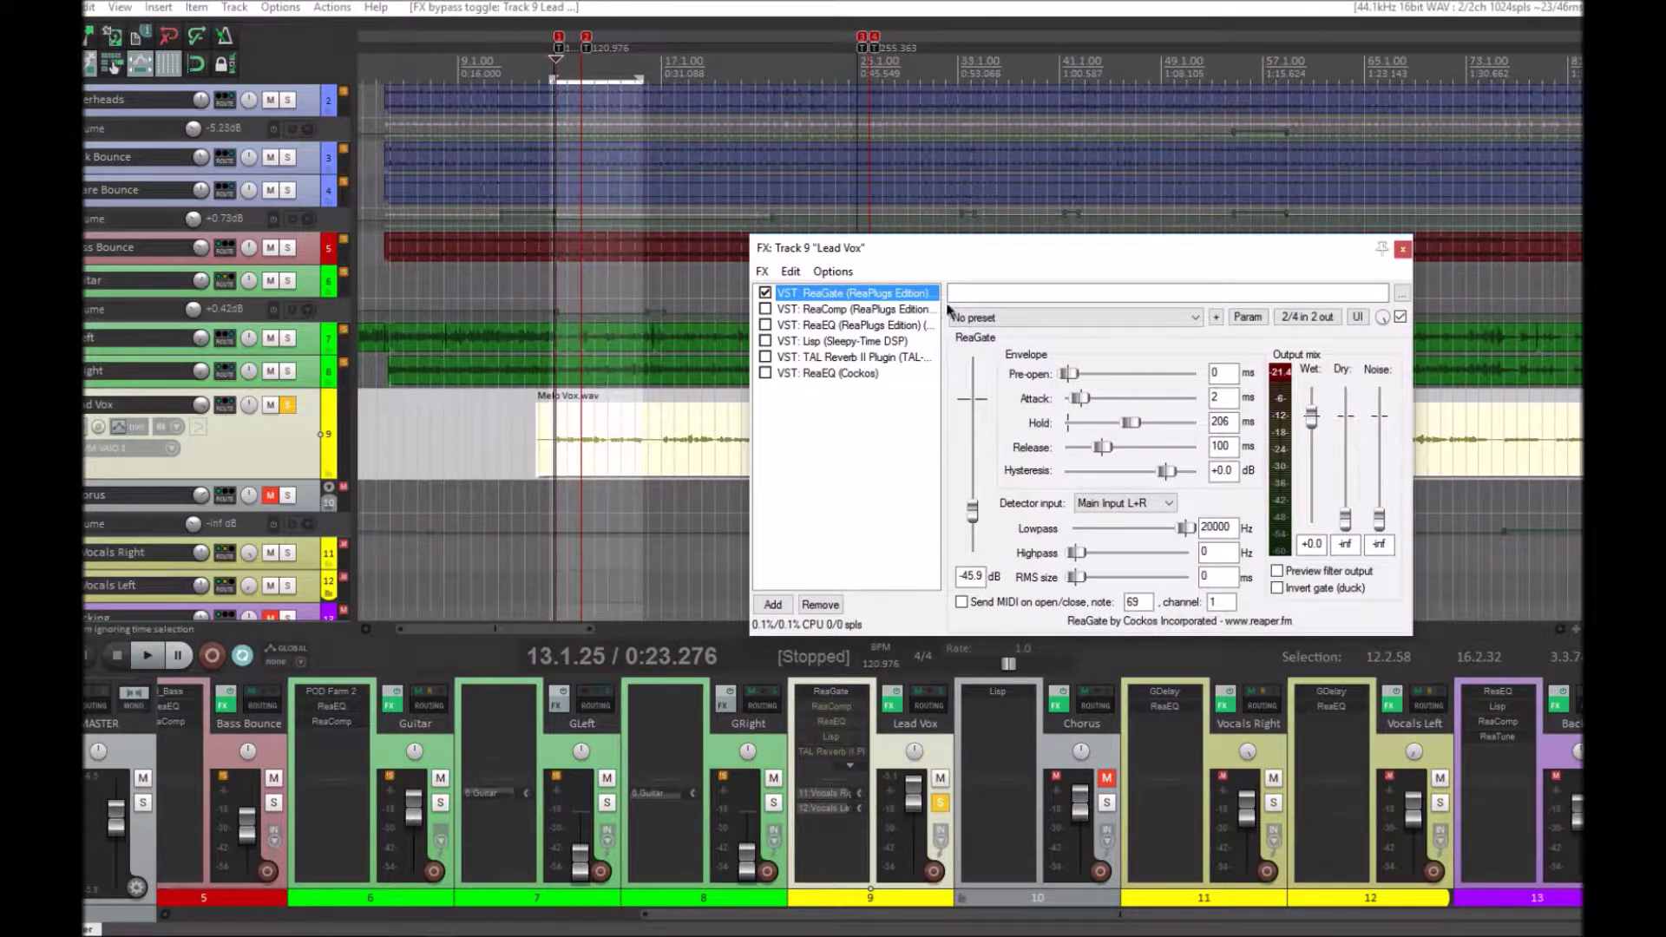
- Show ReaComp's settings and loop the vocal phrase from about 0:23.3 with ReaComp bypassed and ReaGate active
{"action": "left_click_drag", "start_coordinate": [1011, 267], "coordinate": [964, 300]}
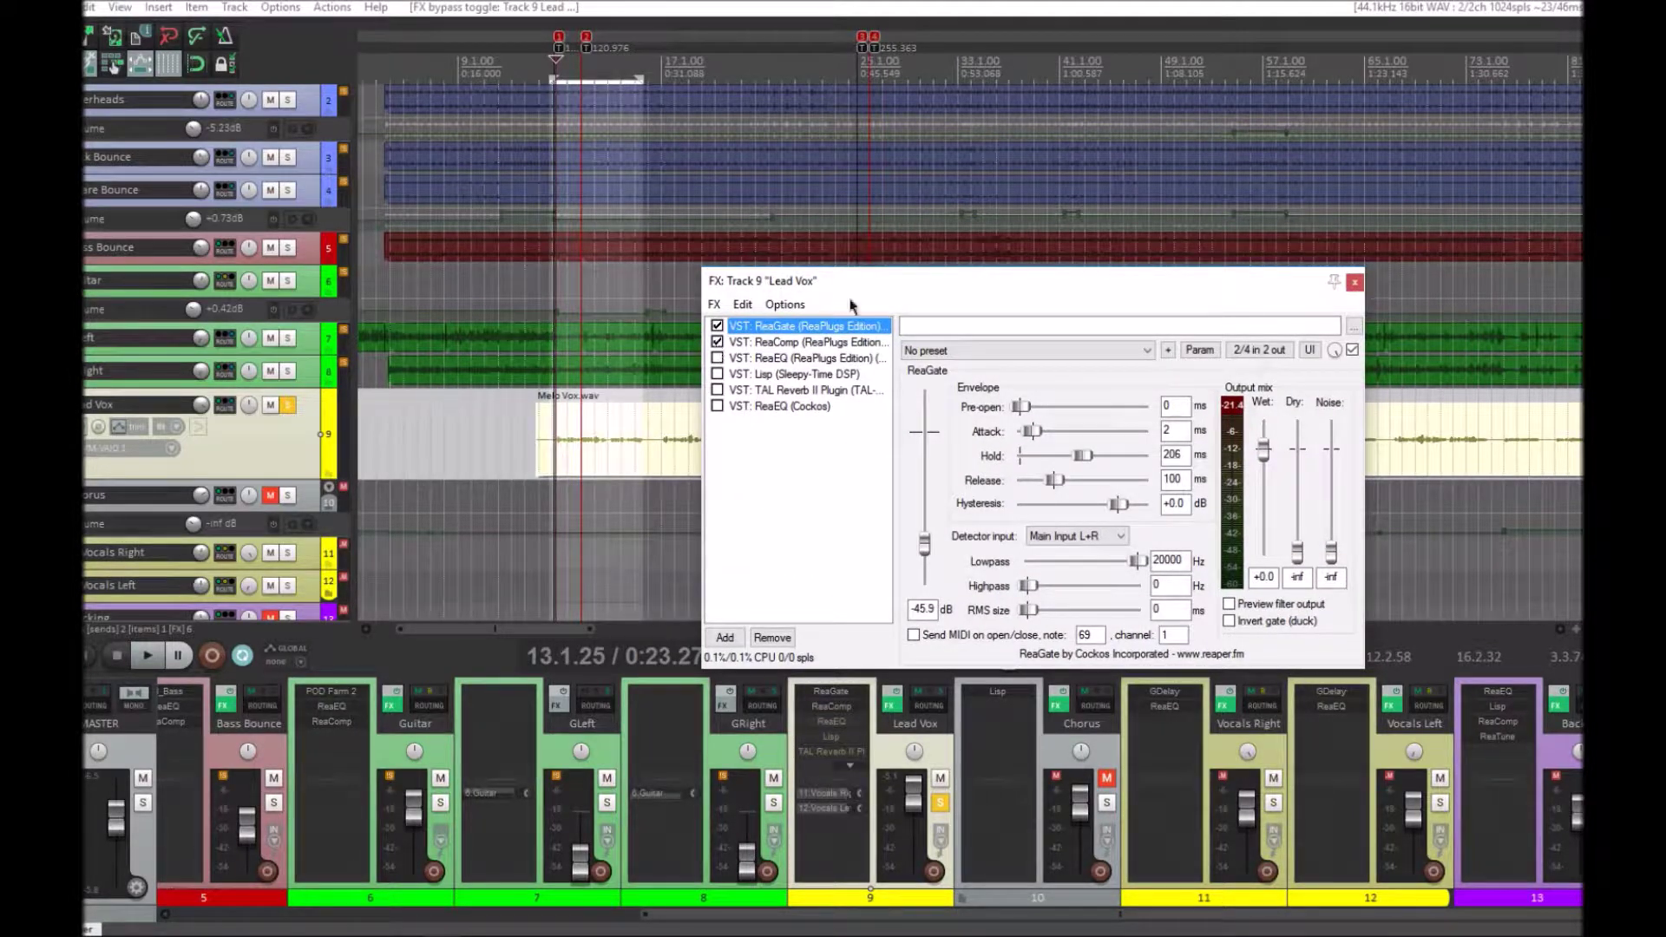
{"action": "left_click", "coordinate": [779, 345]}
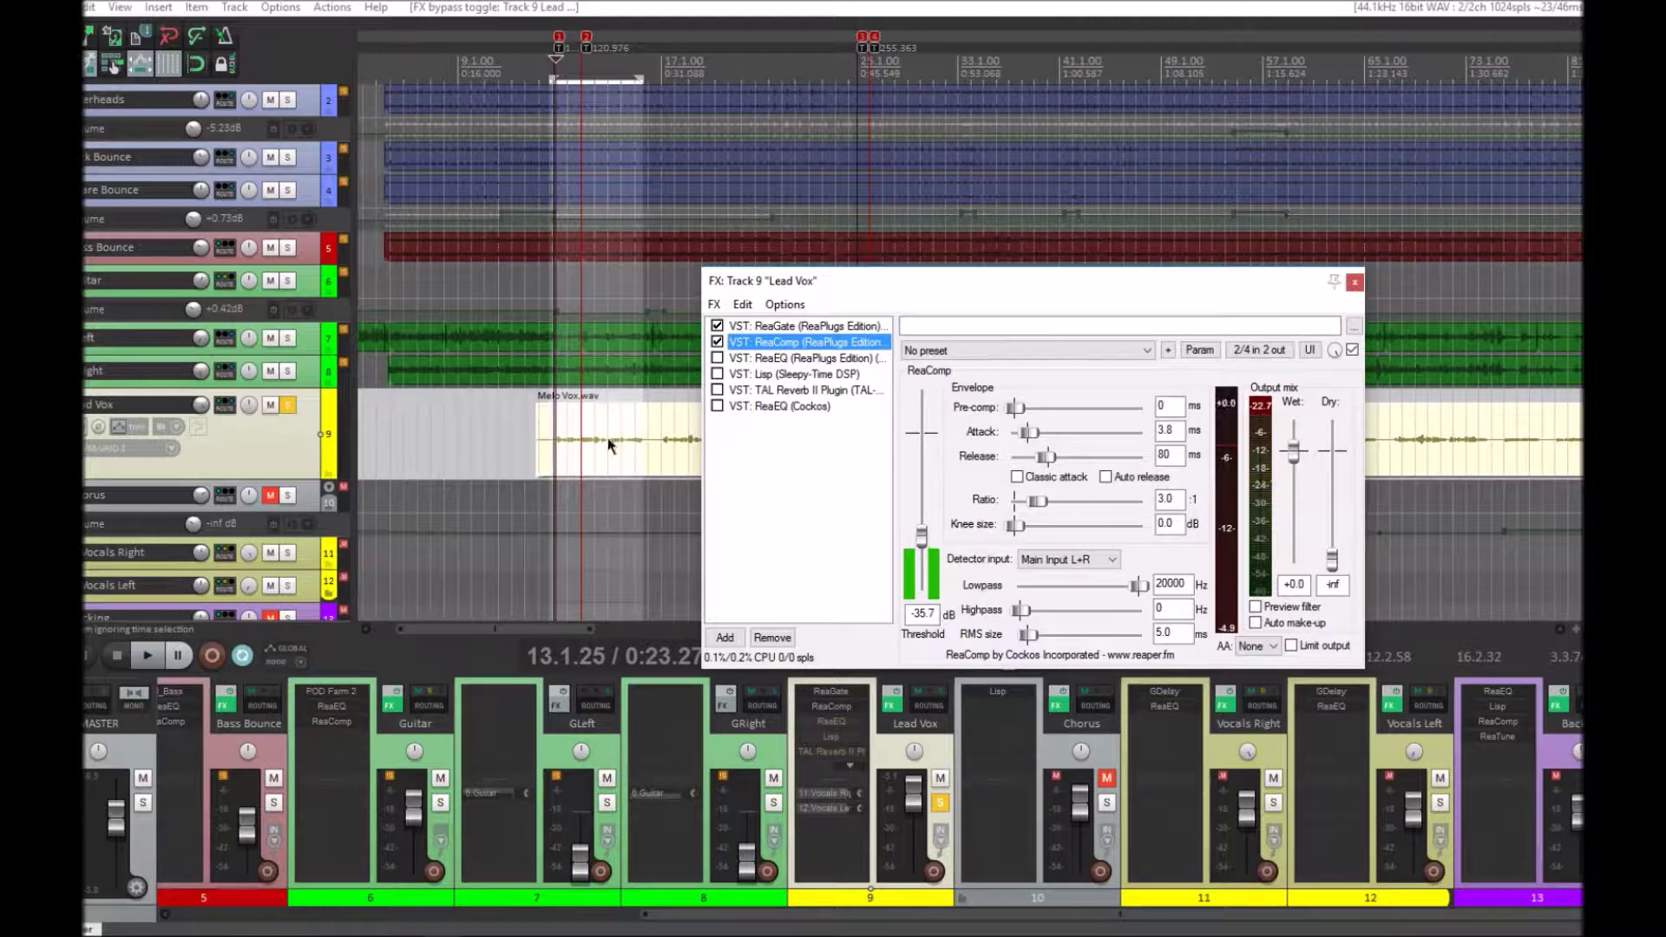
{"action": "left_click", "coordinate": [718, 343]}
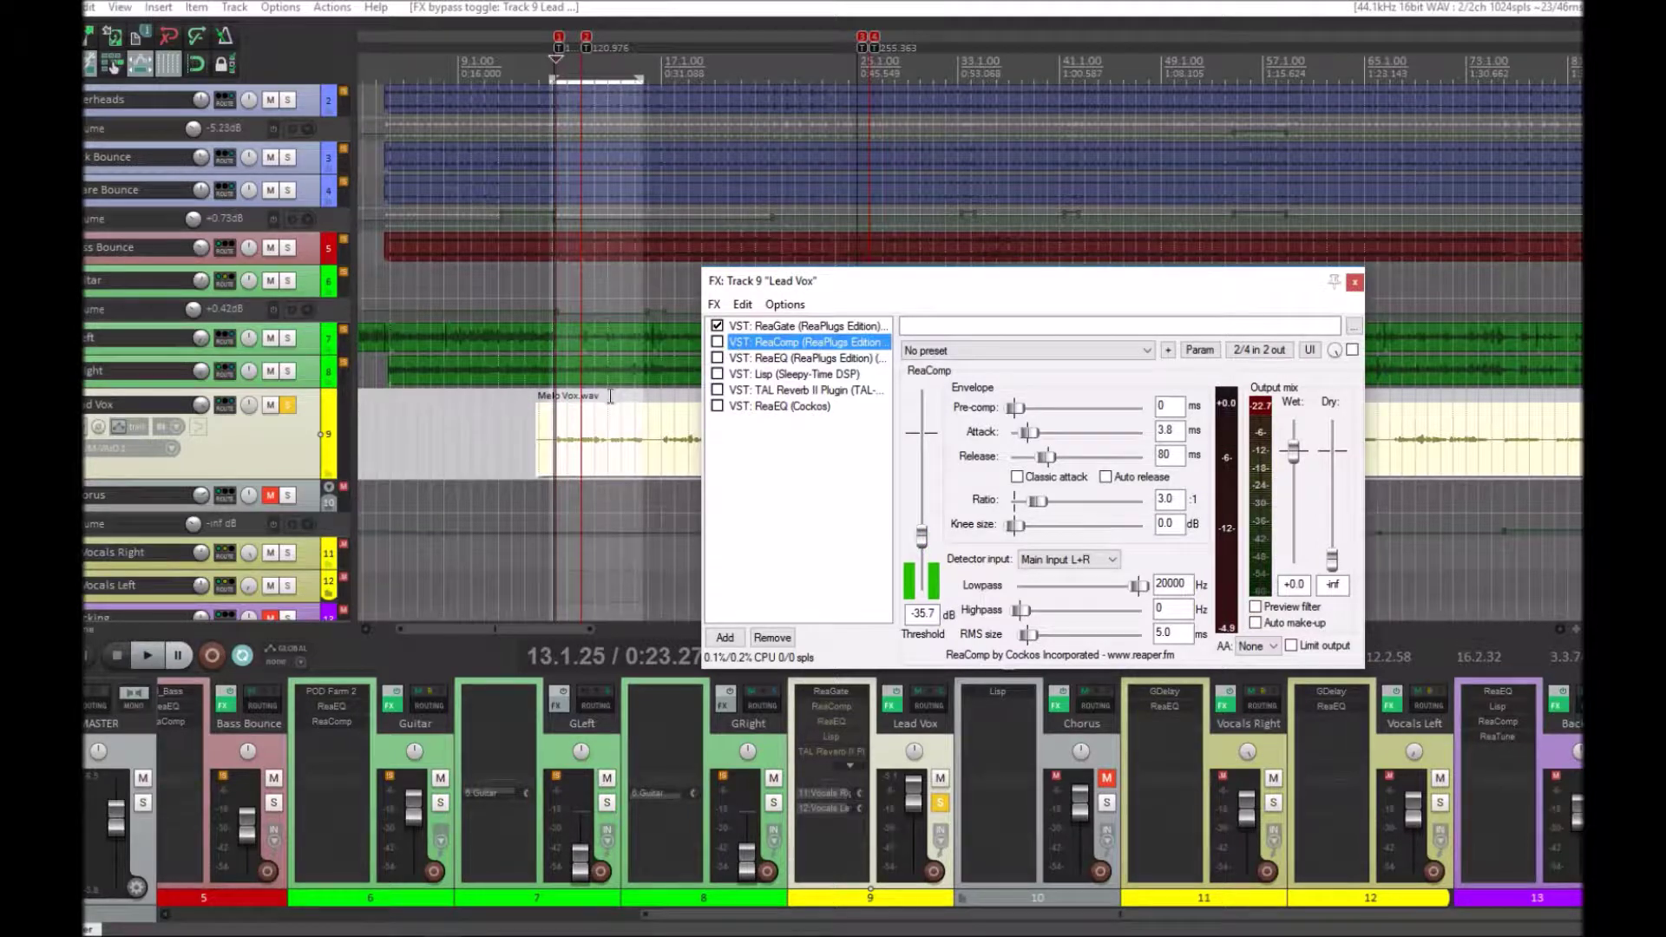
{"action": "left_click", "coordinate": [555, 473]}
{"action": "key", "text": "space"}
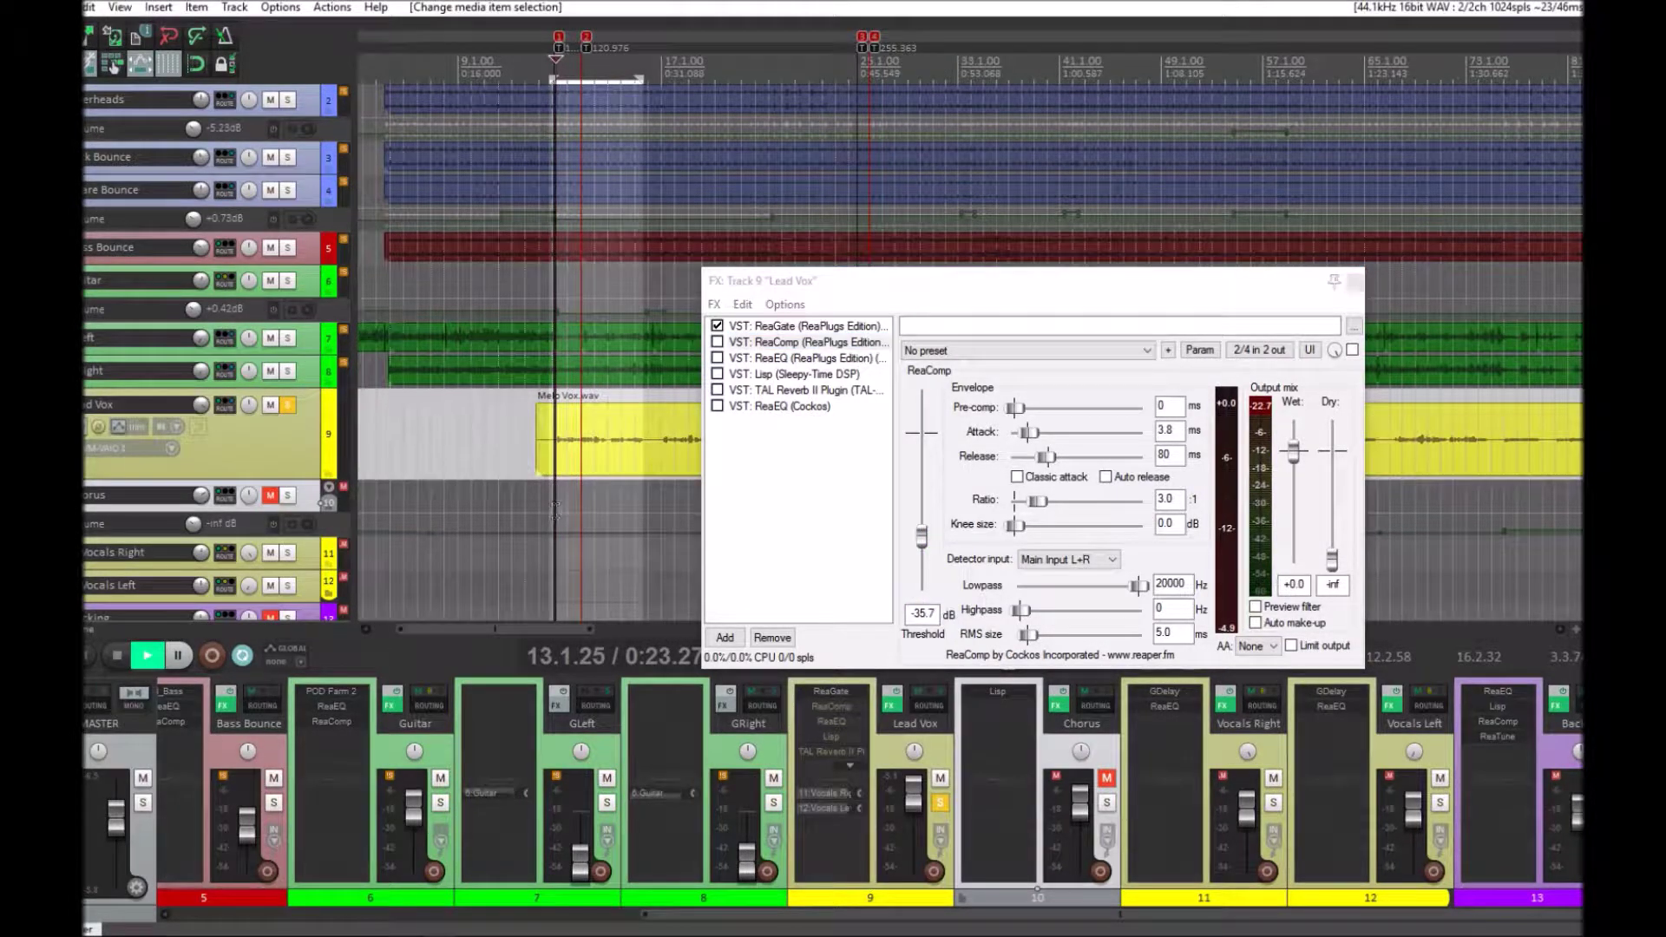
{"action": "key", "text": "space"}
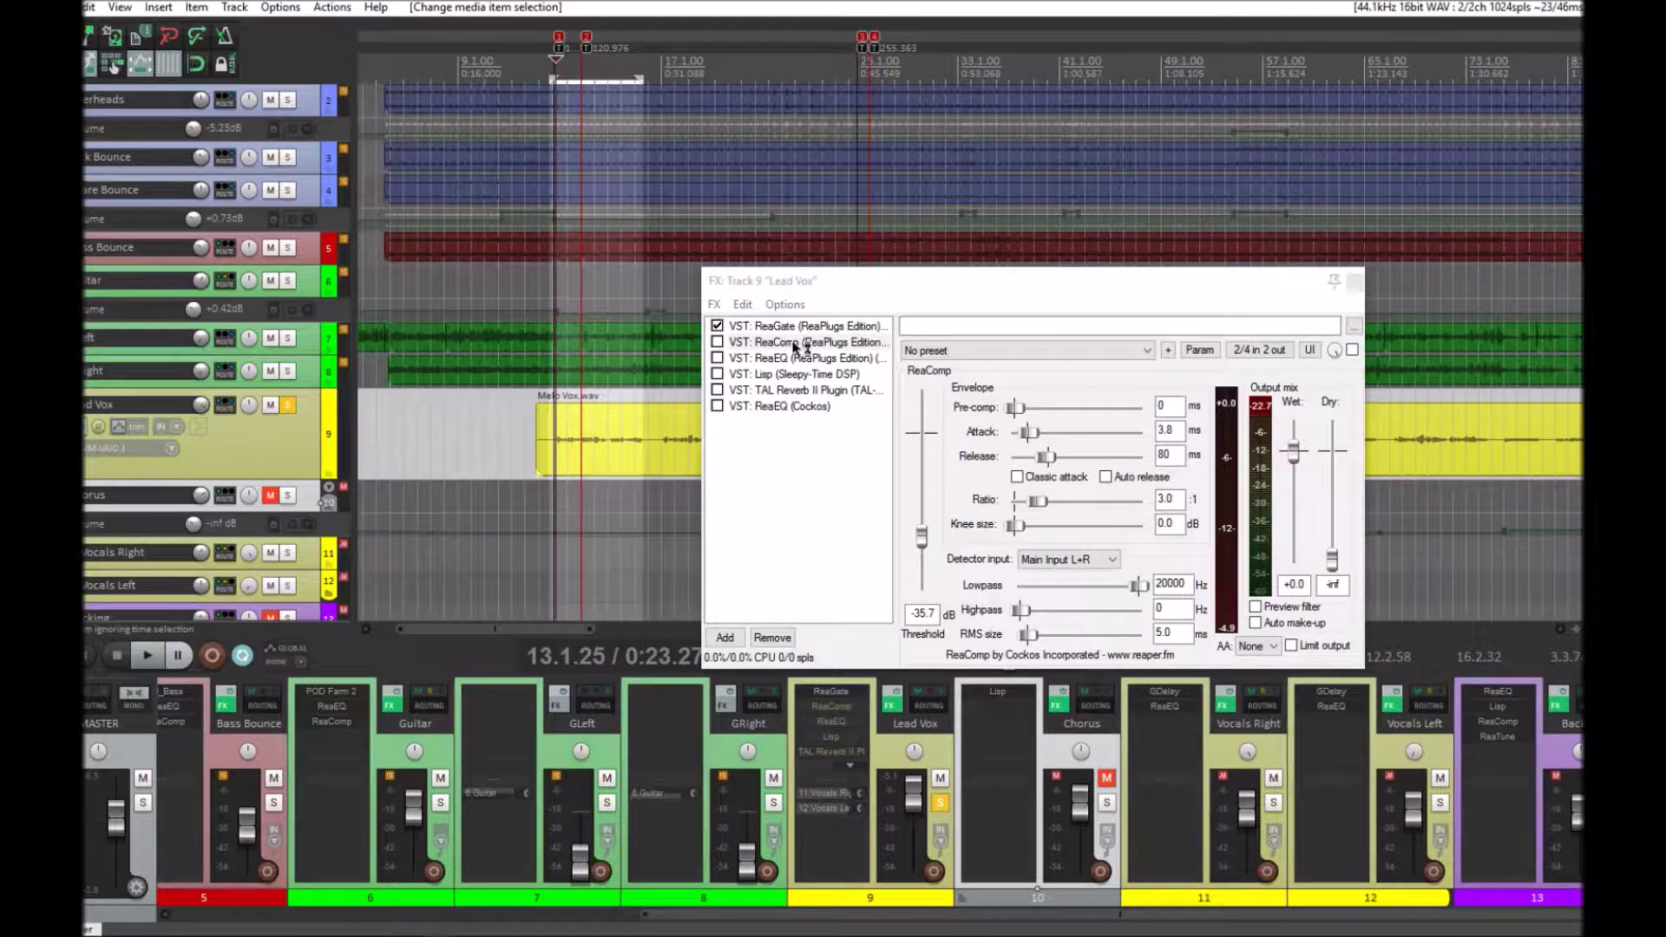
{"action": "key", "text": "space"}
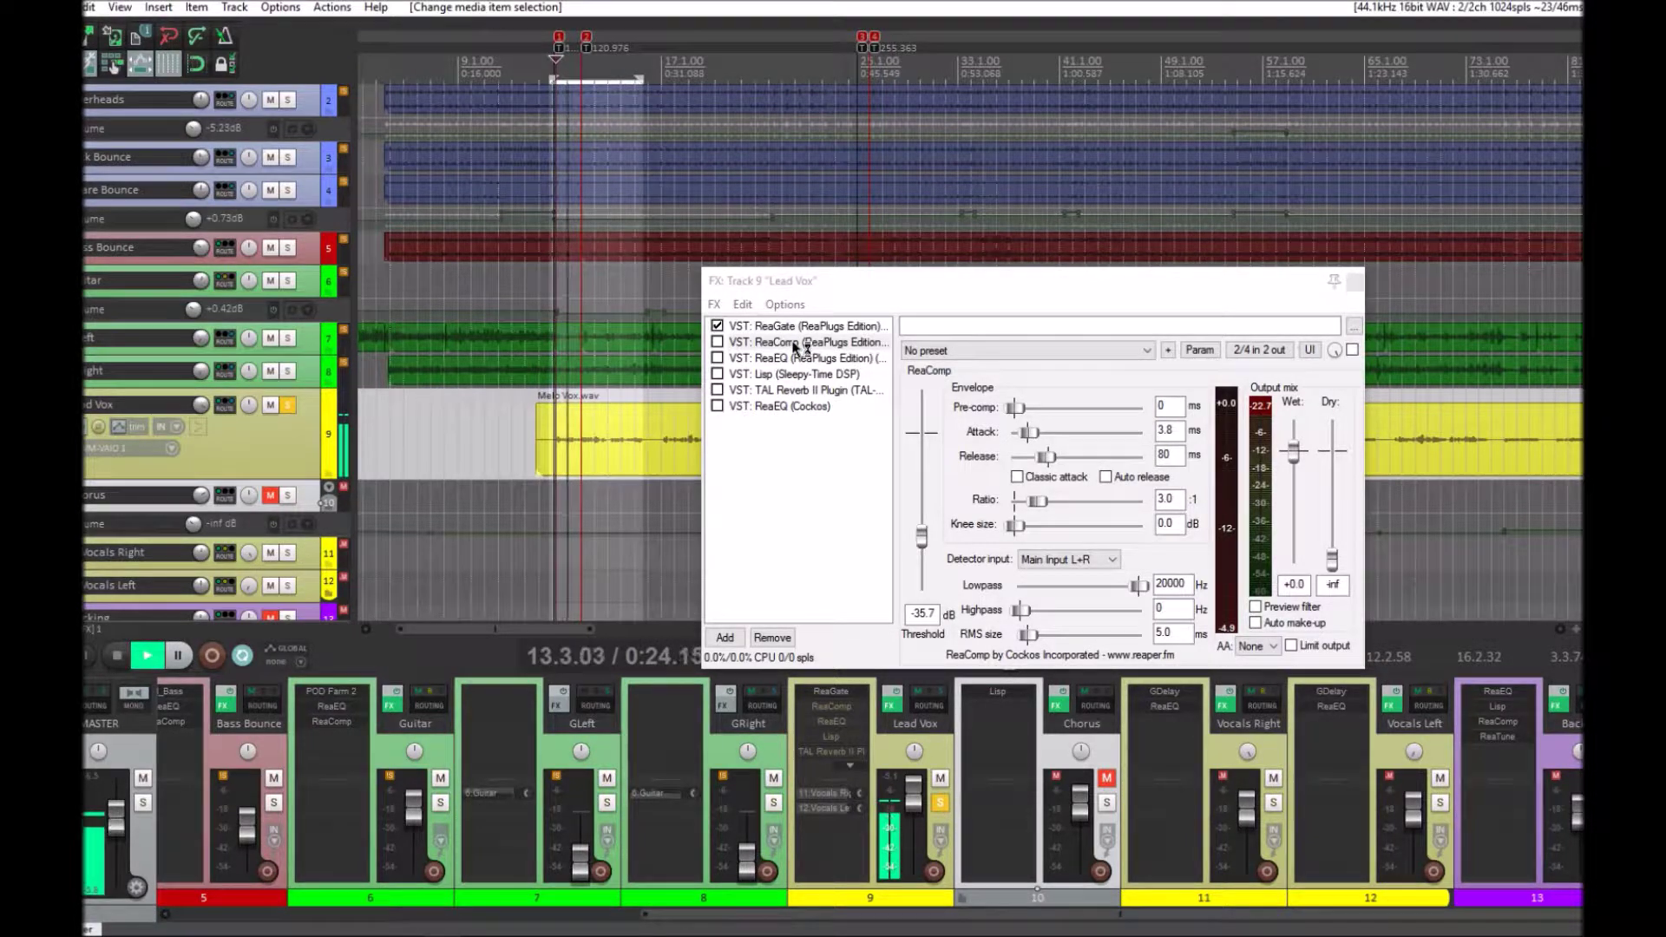
- Compare the looped vocal with ReaComp on and off, and leave ReaComp enabled
{"action": "left_click", "coordinate": [717, 343]}
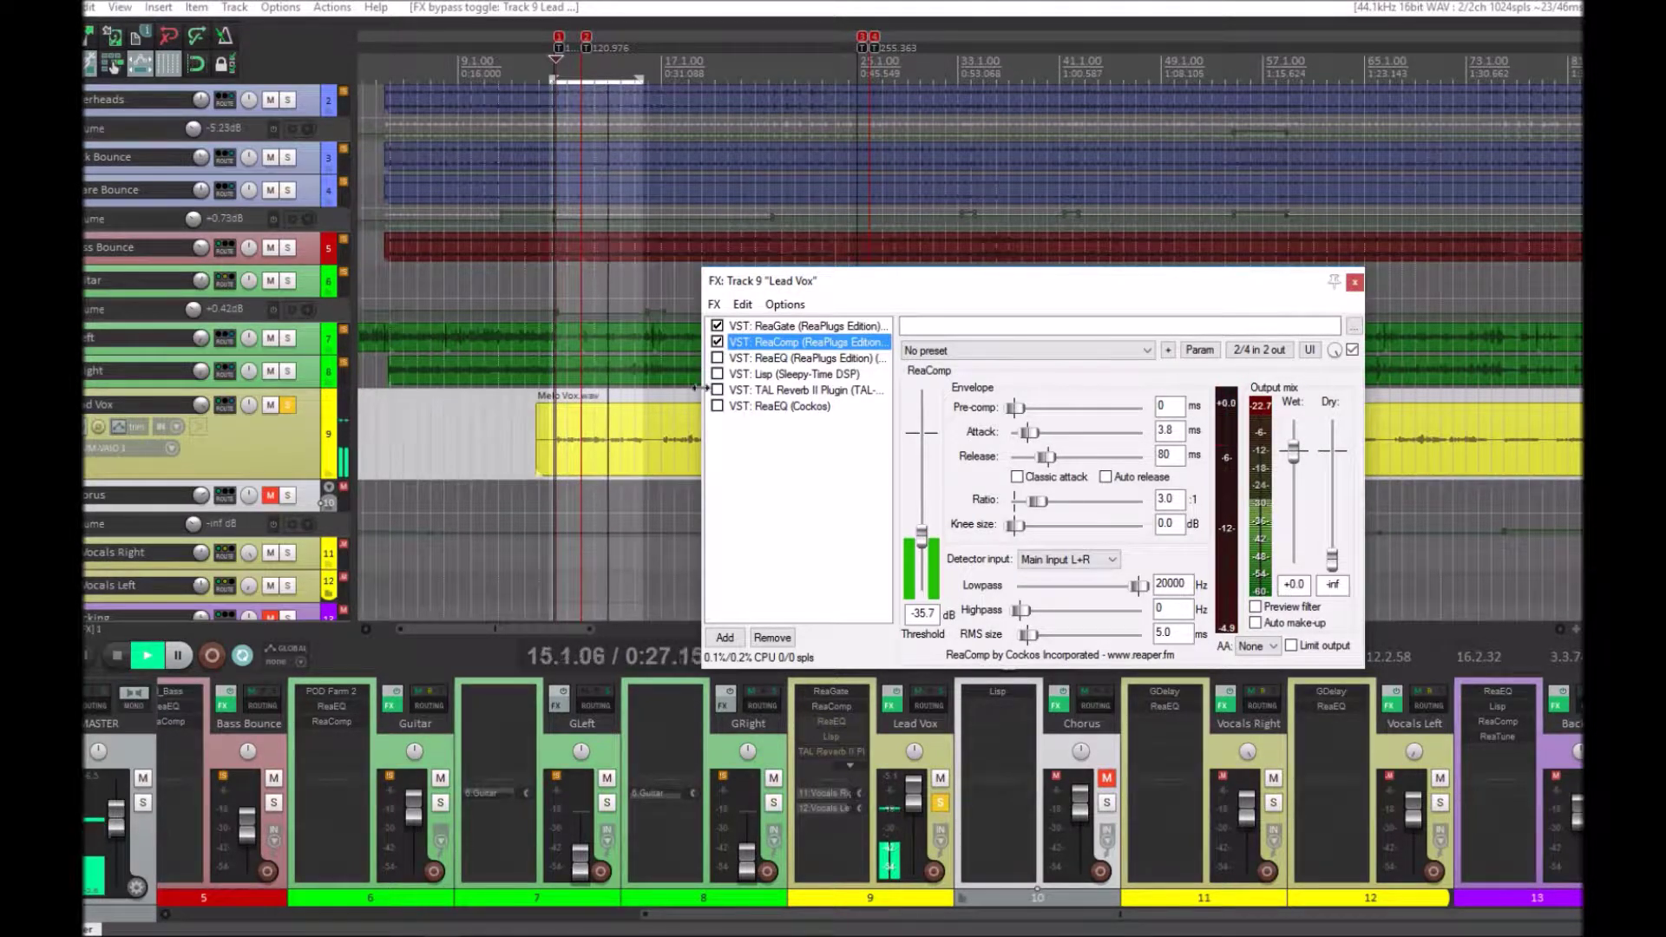
{"action": "left_click", "coordinate": [717, 342]}
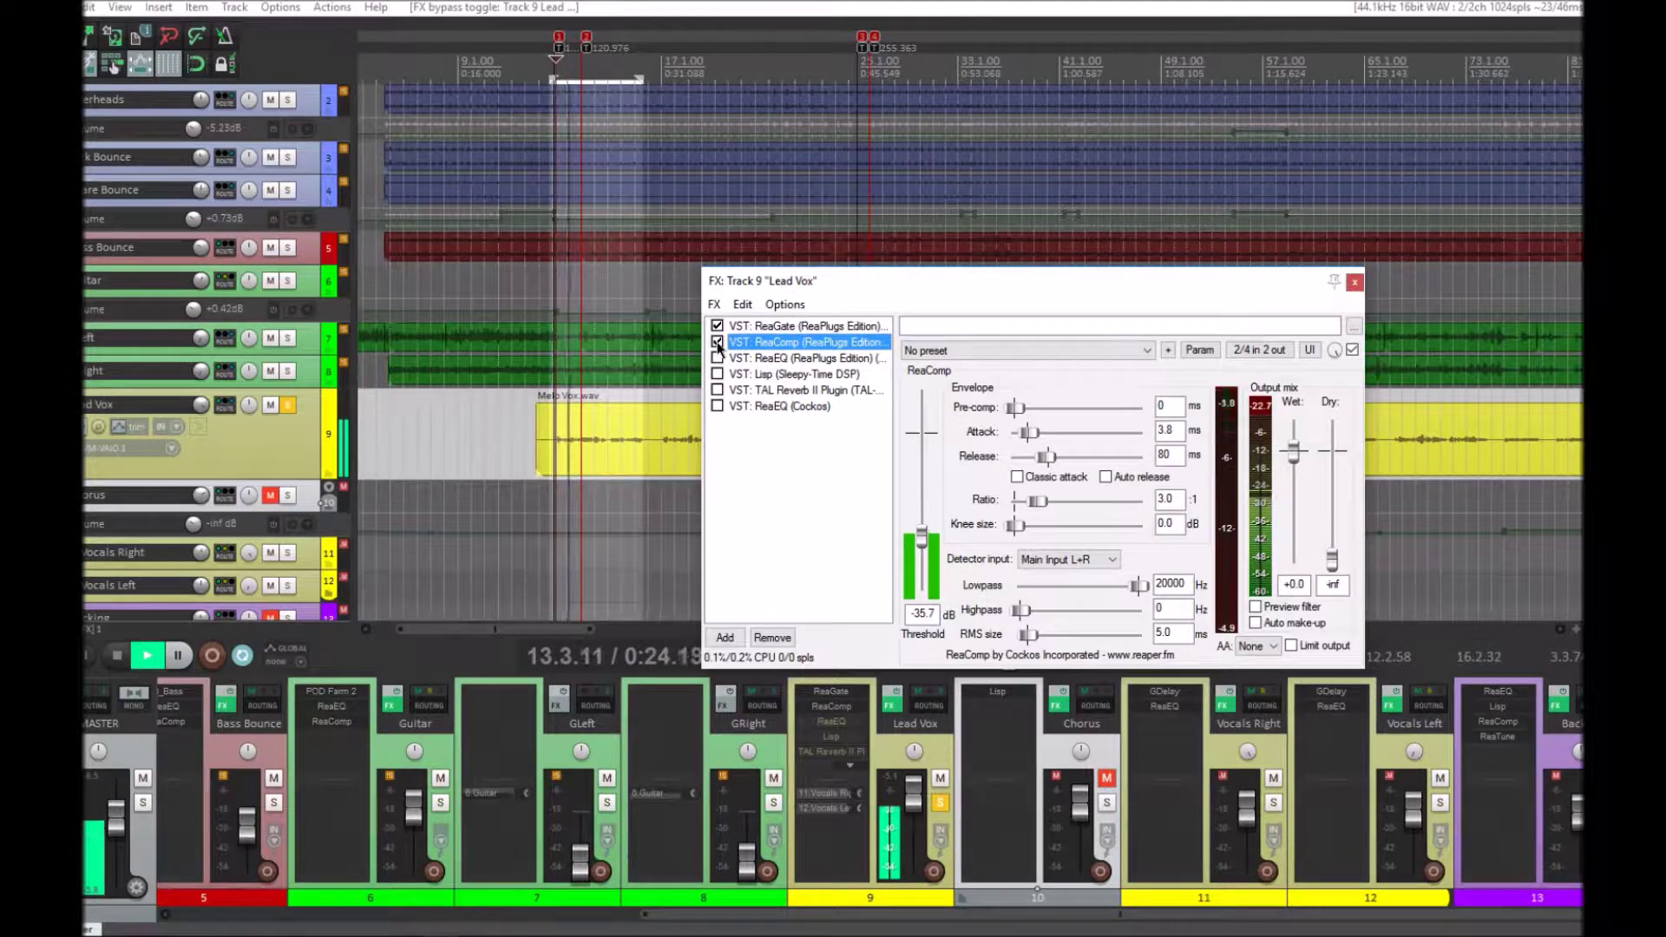
{"action": "key", "text": "space"}
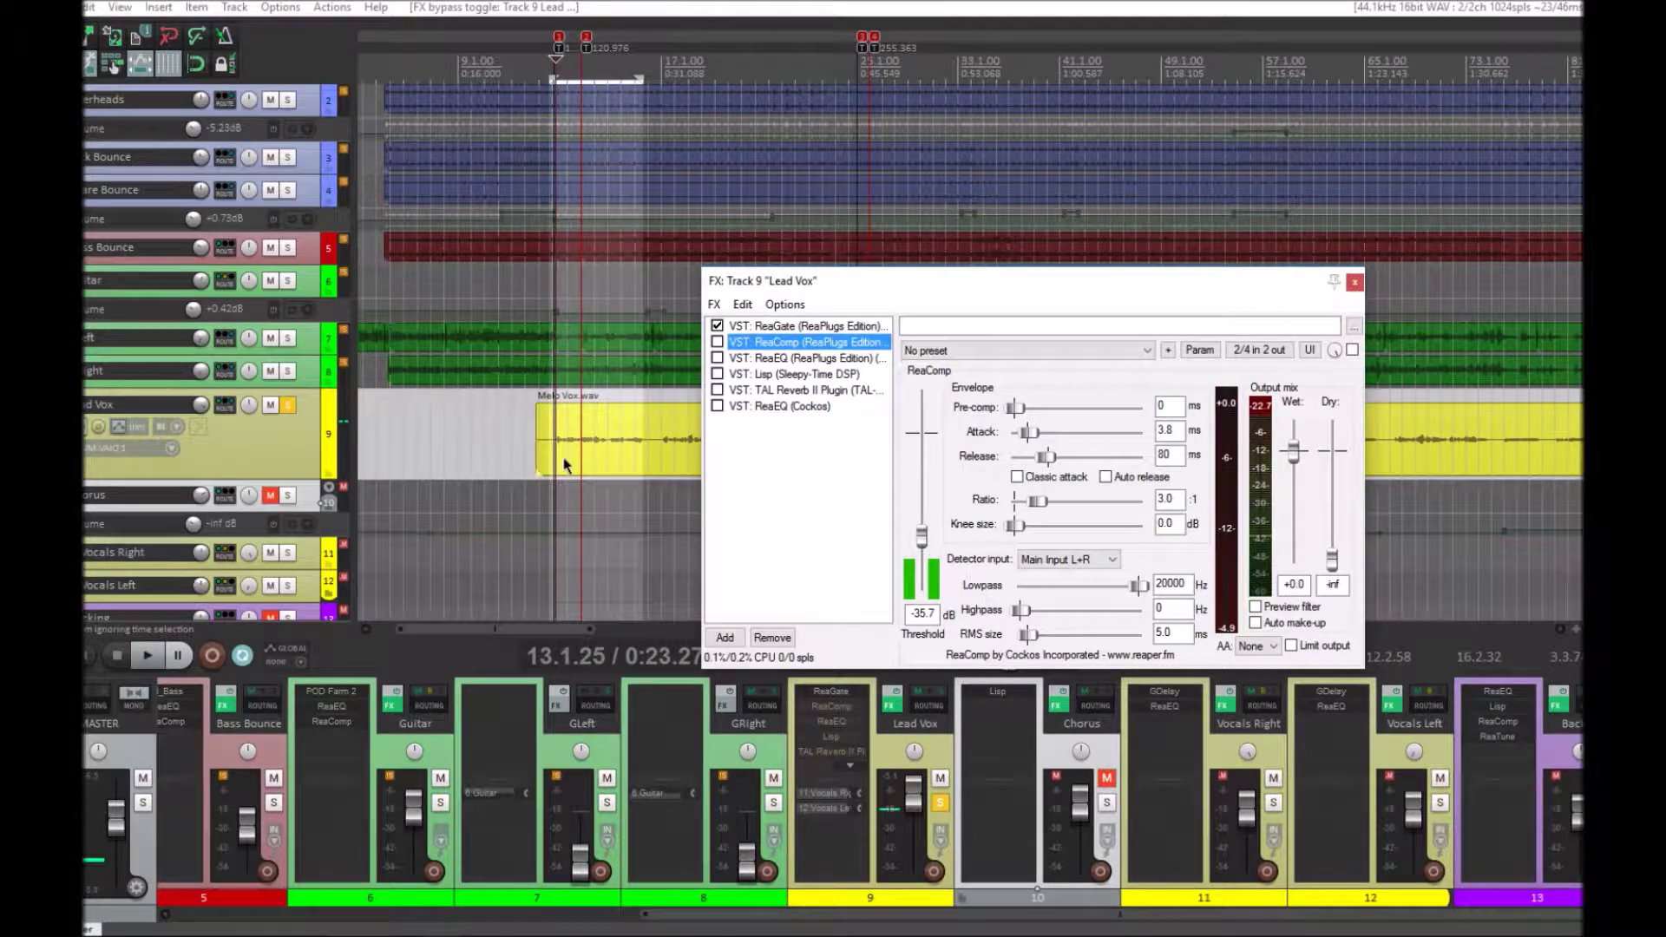
{"action": "key", "text": "space"}
{"action": "left_click", "coordinate": [717, 342]}
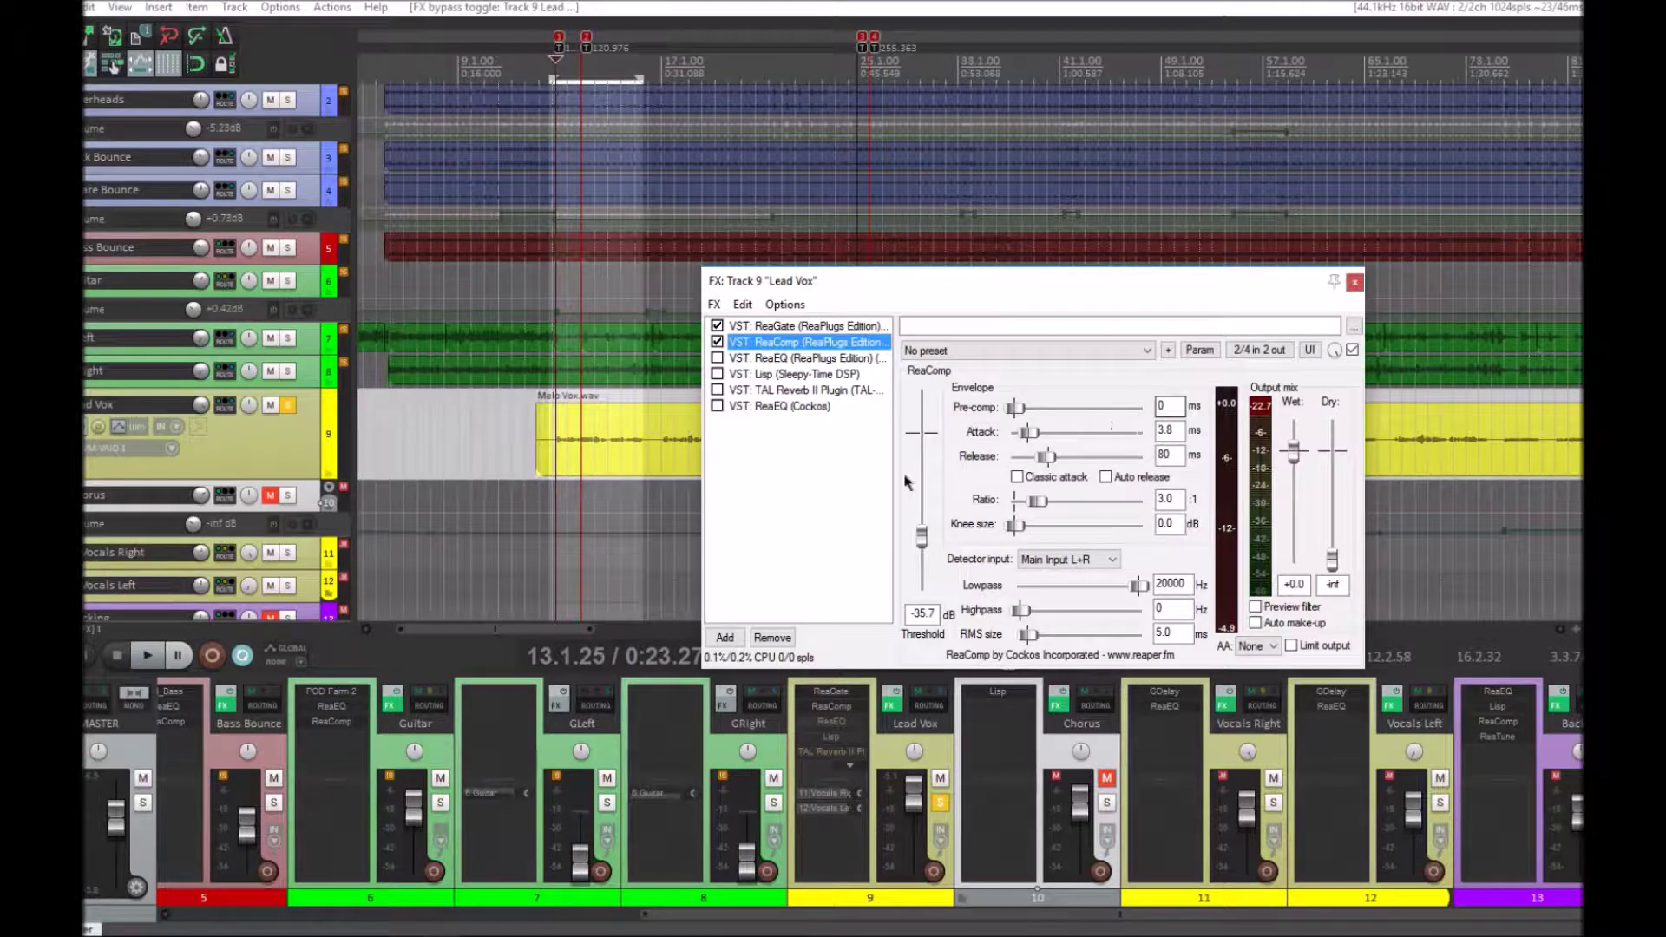
- Examine ReaComp's gain reduction while playing the looped phrase and another vocal passage from about 0:50.9
{"action": "key", "text": "space"}
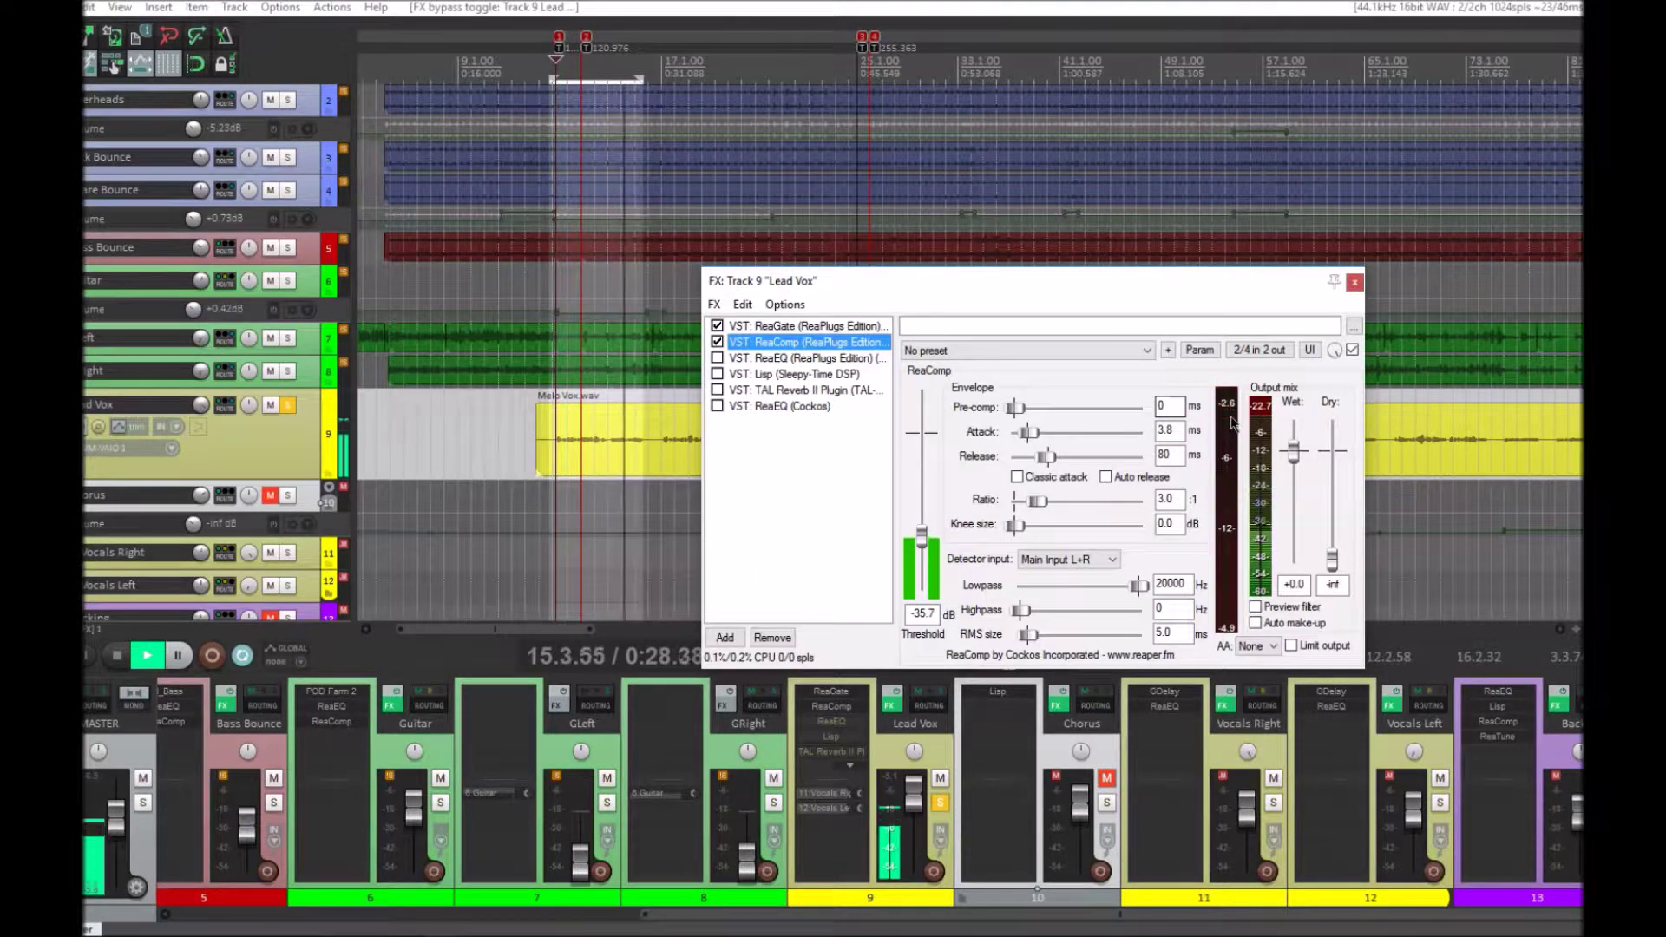
{"action": "key", "text": "space"}
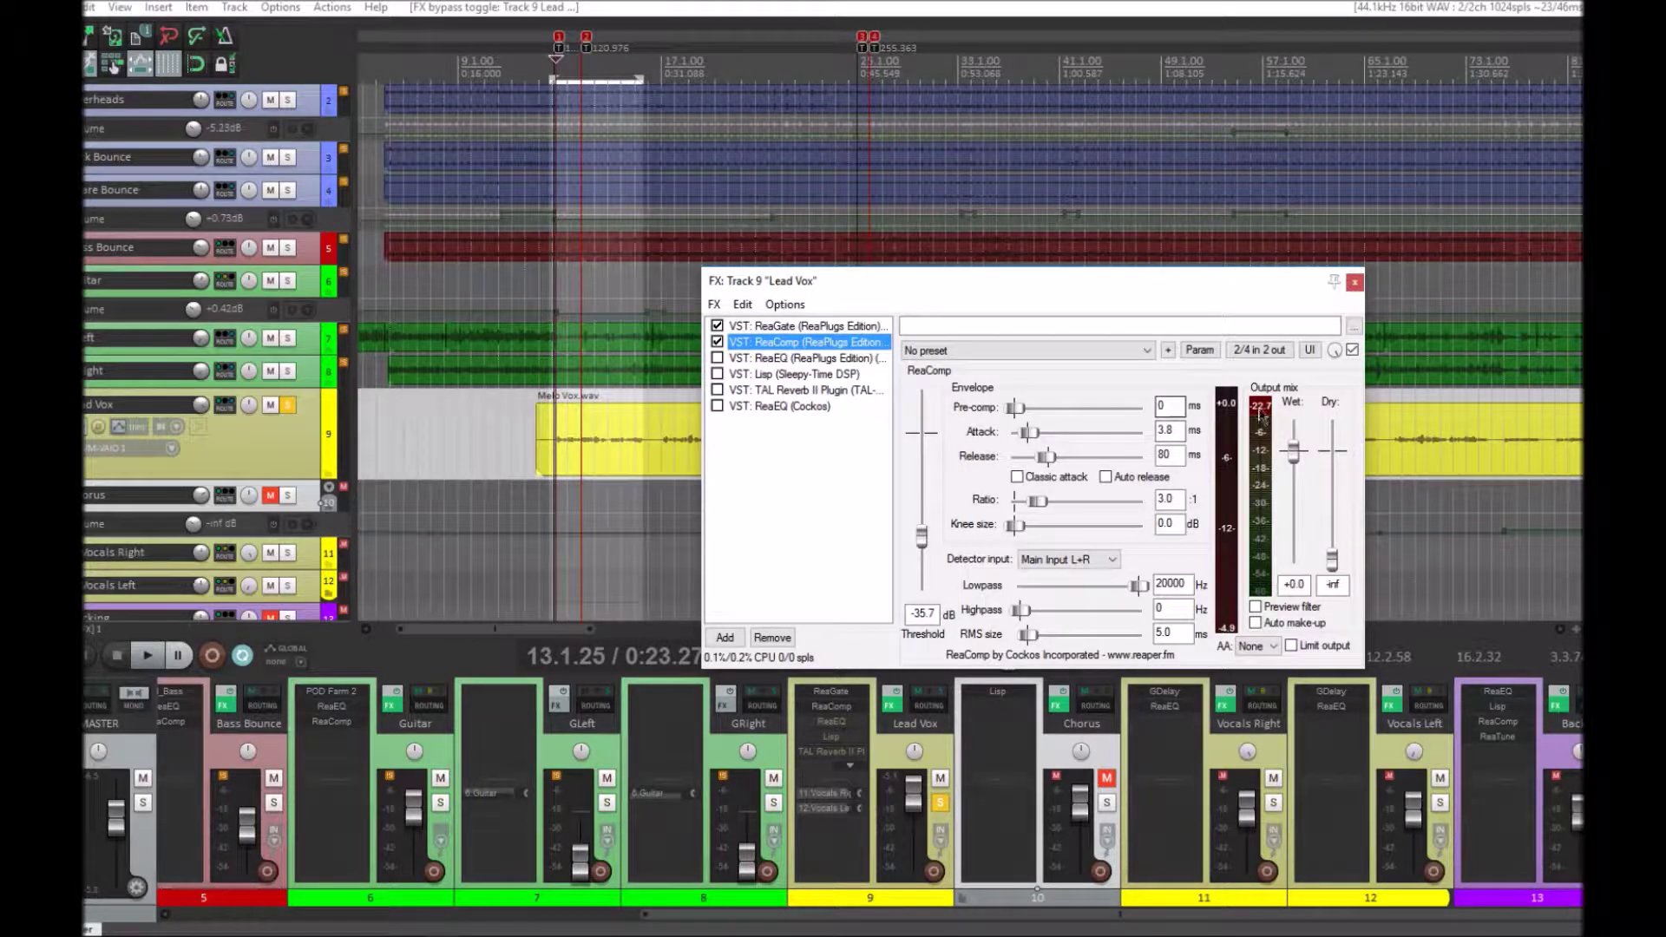
{"action": "key", "text": "space"}
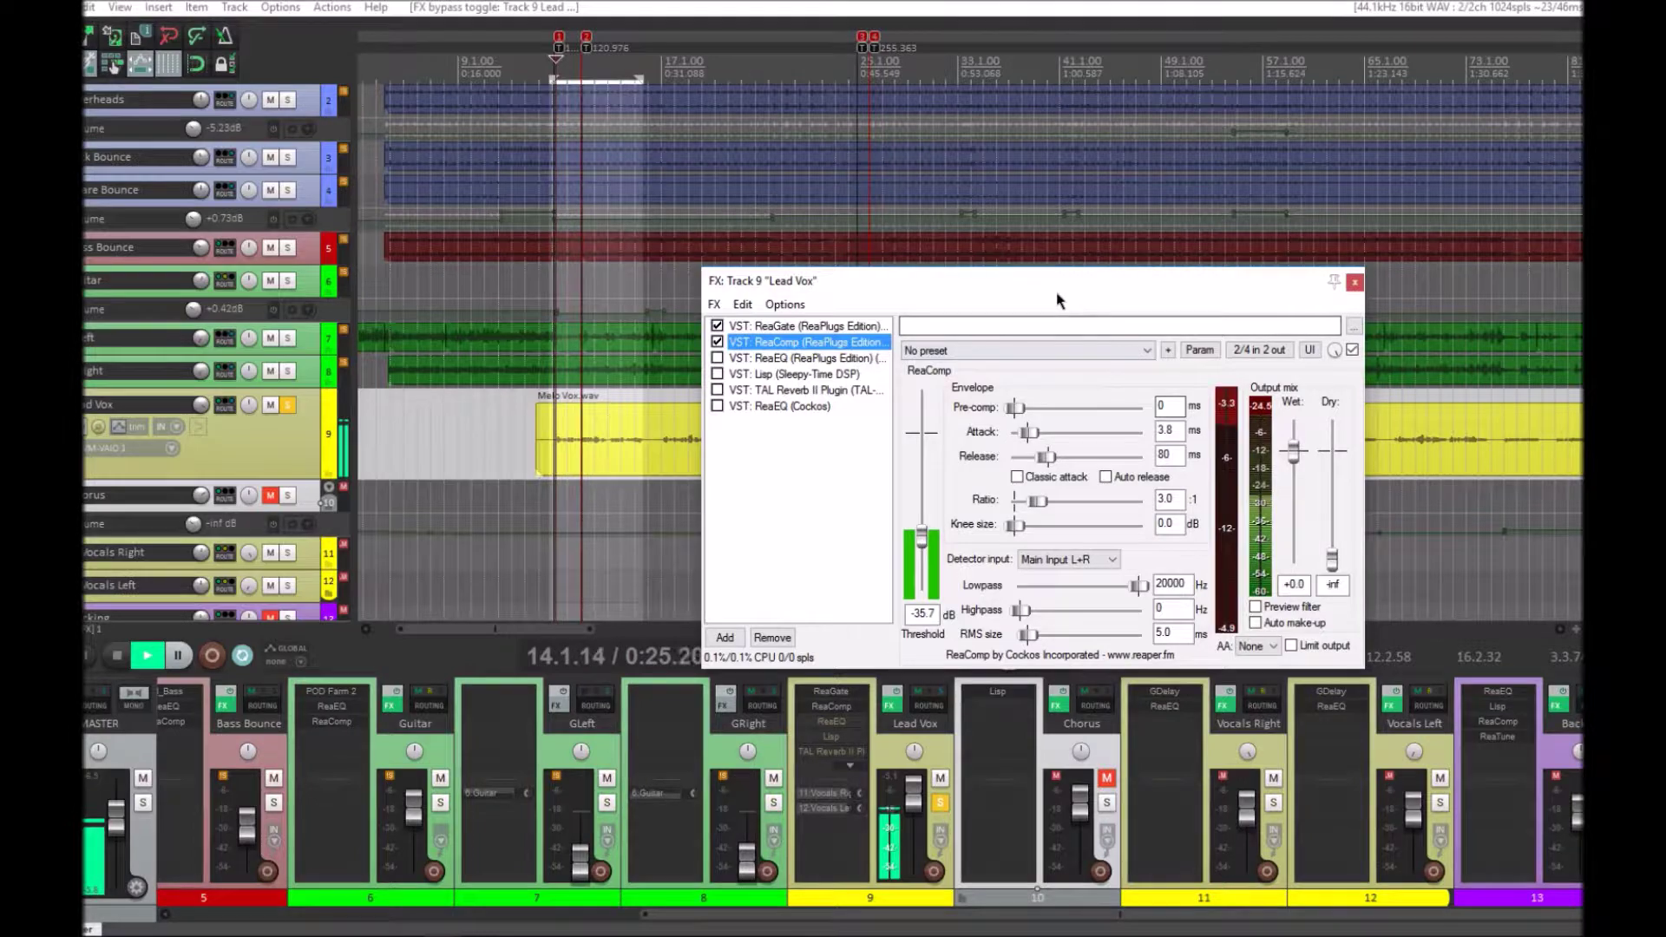
{"action": "left_click_drag", "start_coordinate": [1056, 290], "coordinate": [579, 250]}
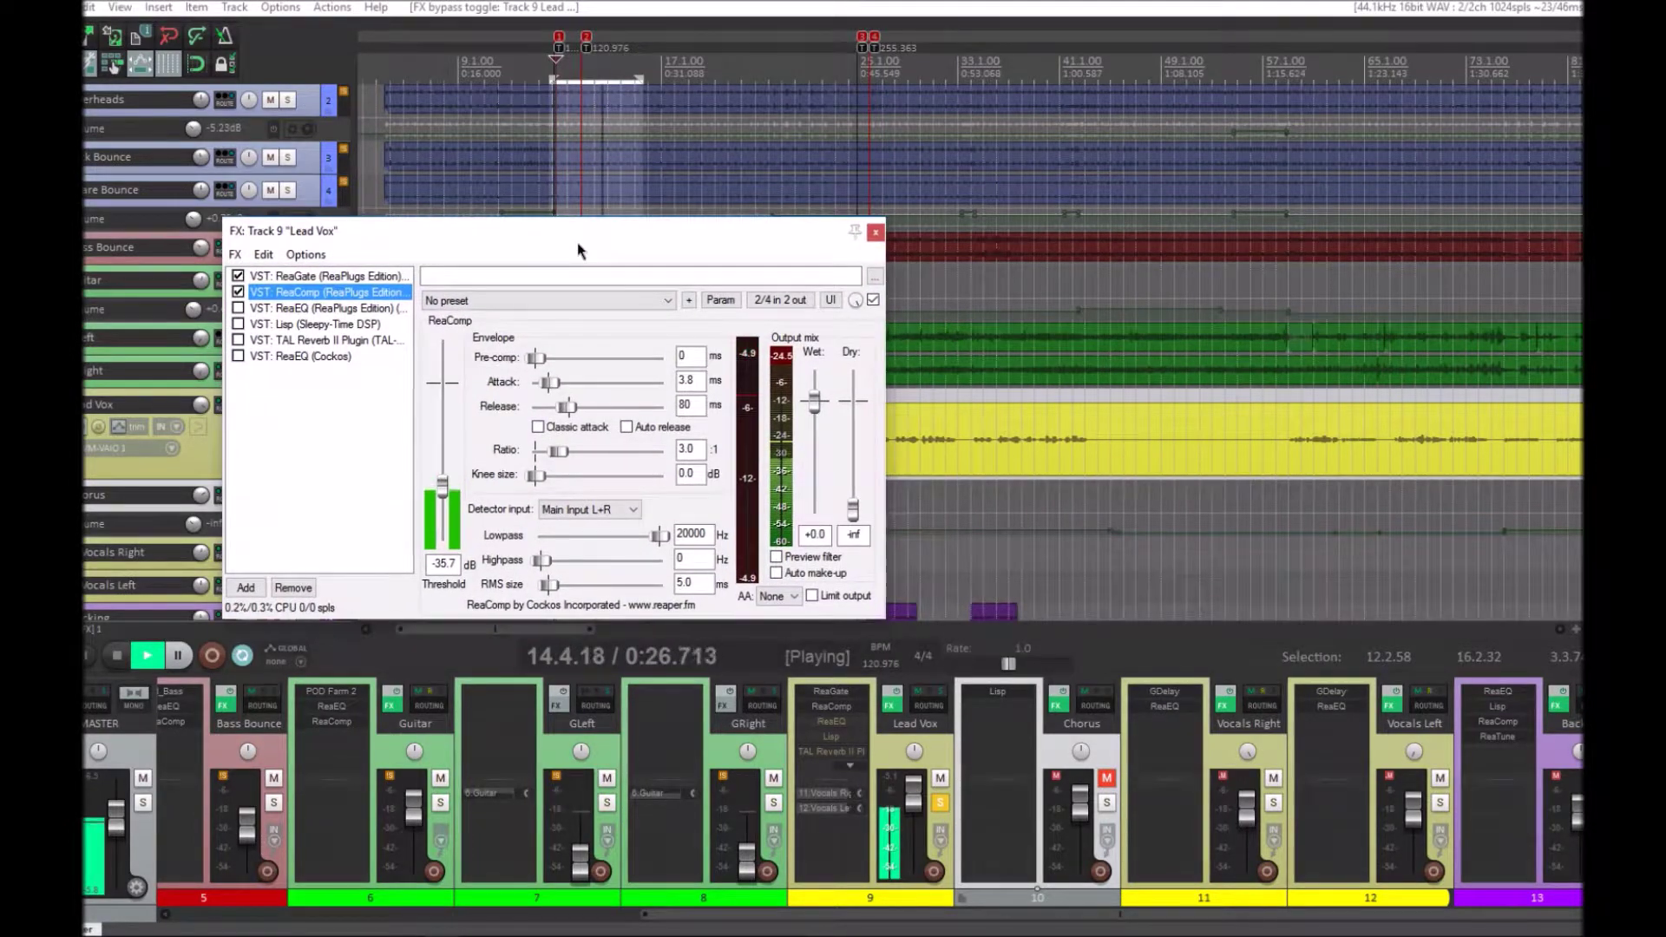
{"action": "left_click", "coordinate": [918, 438]}
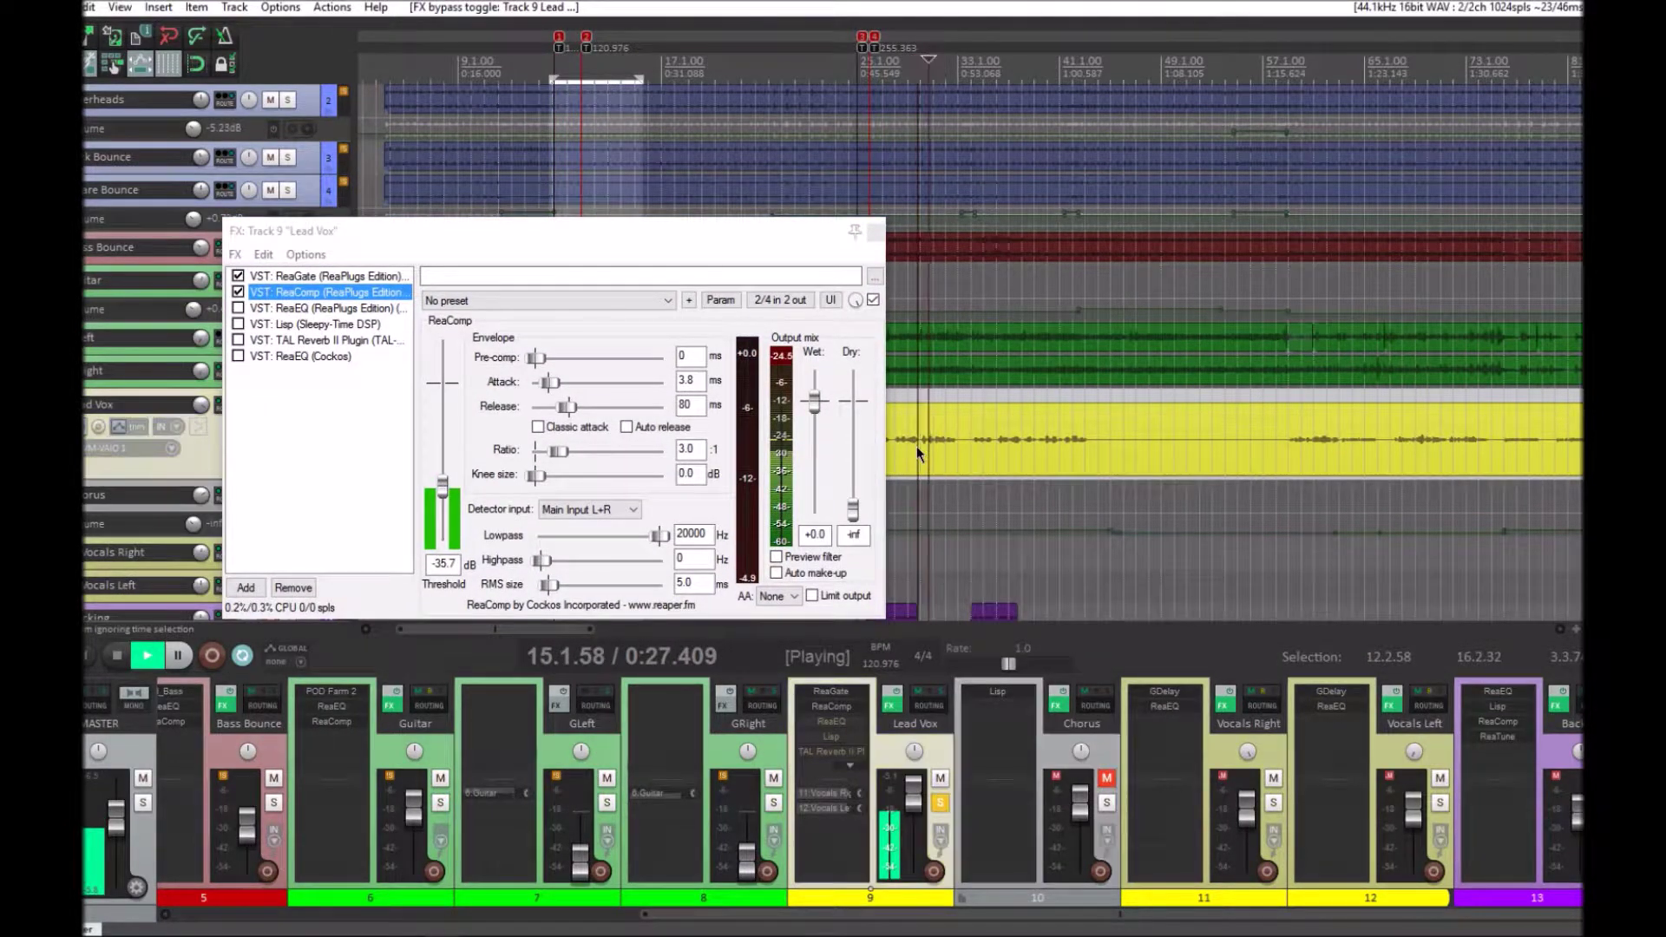
{"action": "key", "text": "space"}
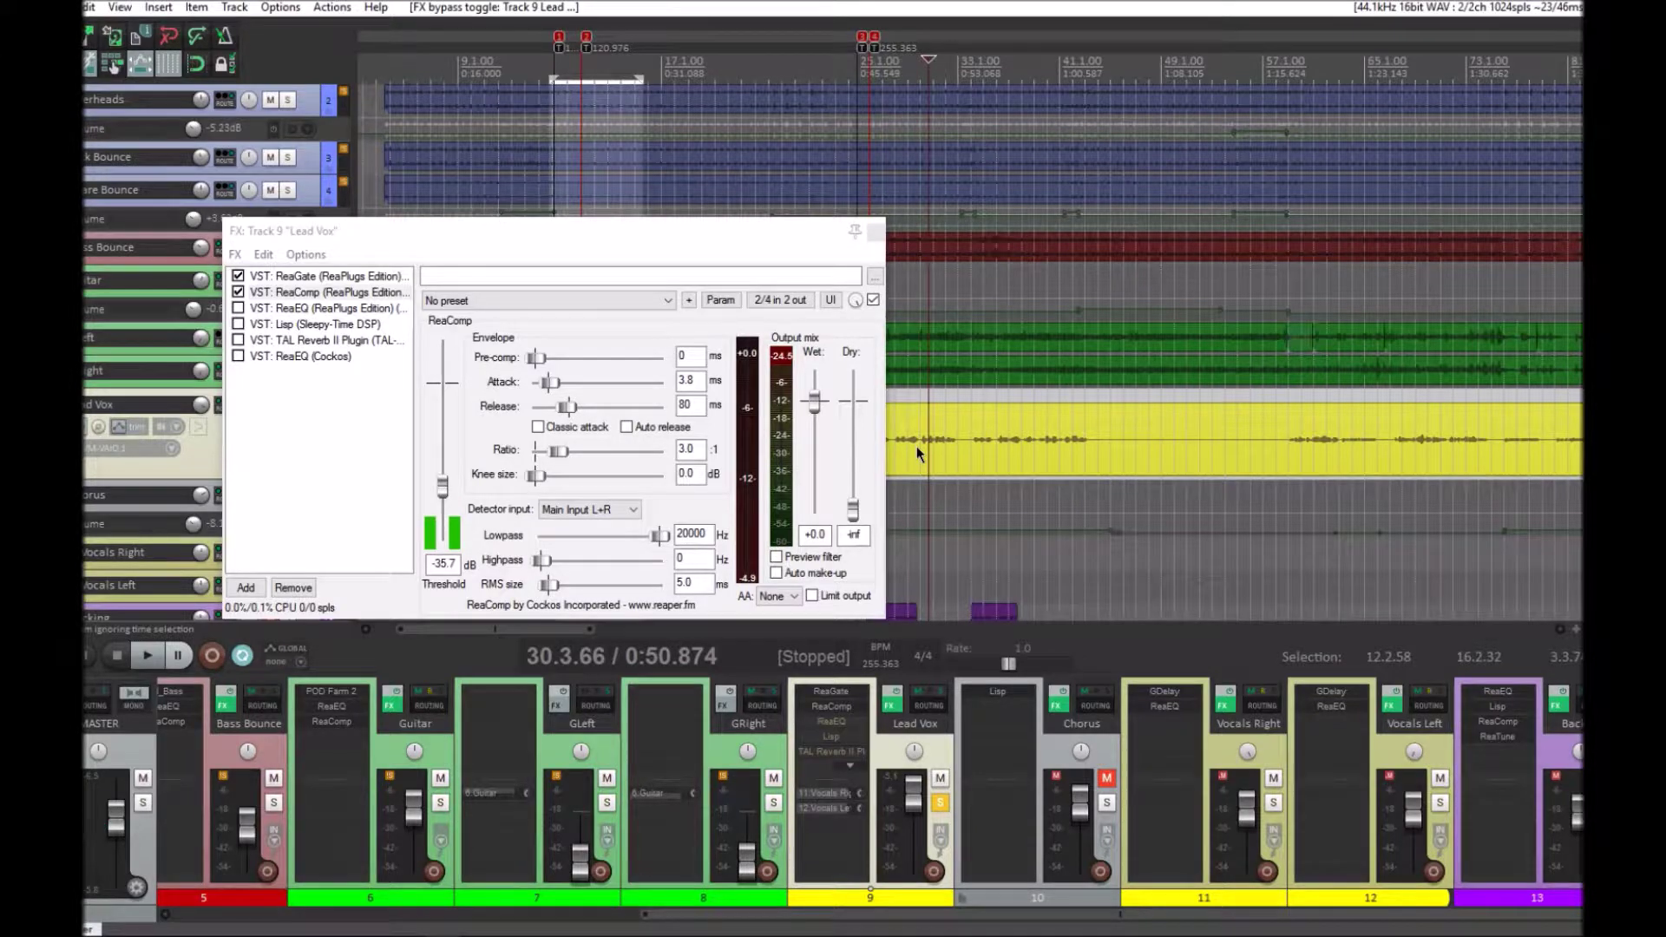
{"action": "key", "text": "space"}
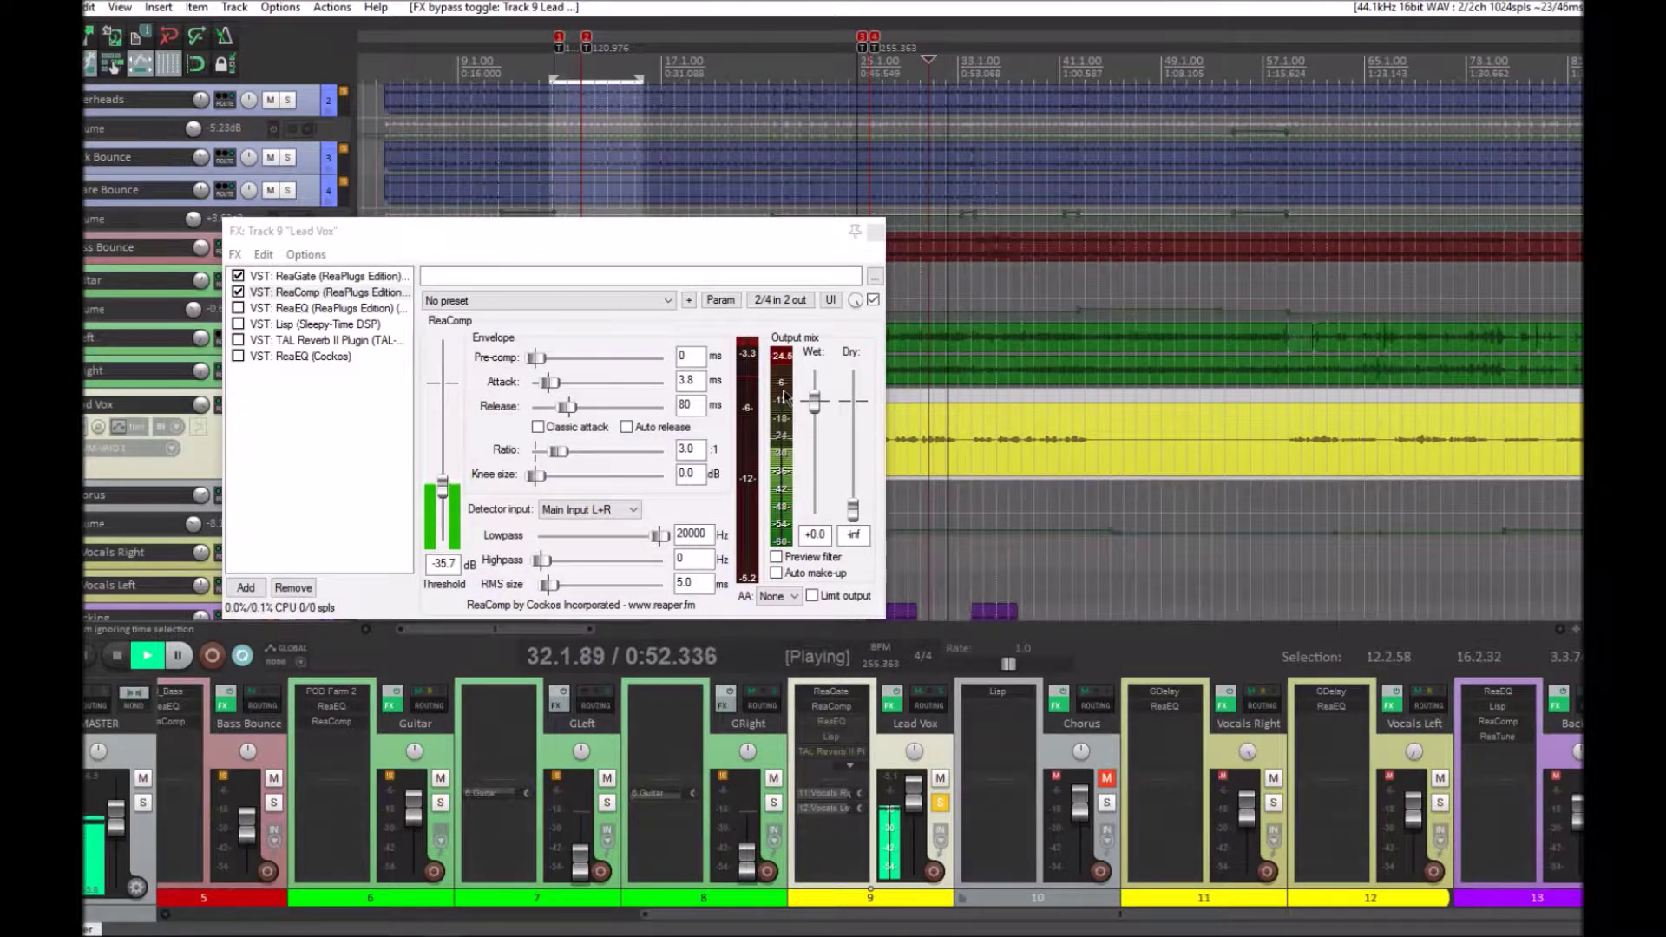
{"action": "key", "text": "space"}
- Enable the first ReaEQ in the Lead Vox chain, show its settings, and place the edit cursor at about 0:23.7
{"action": "left_click_drag", "start_coordinate": [682, 238], "coordinate": [1140, 206]}
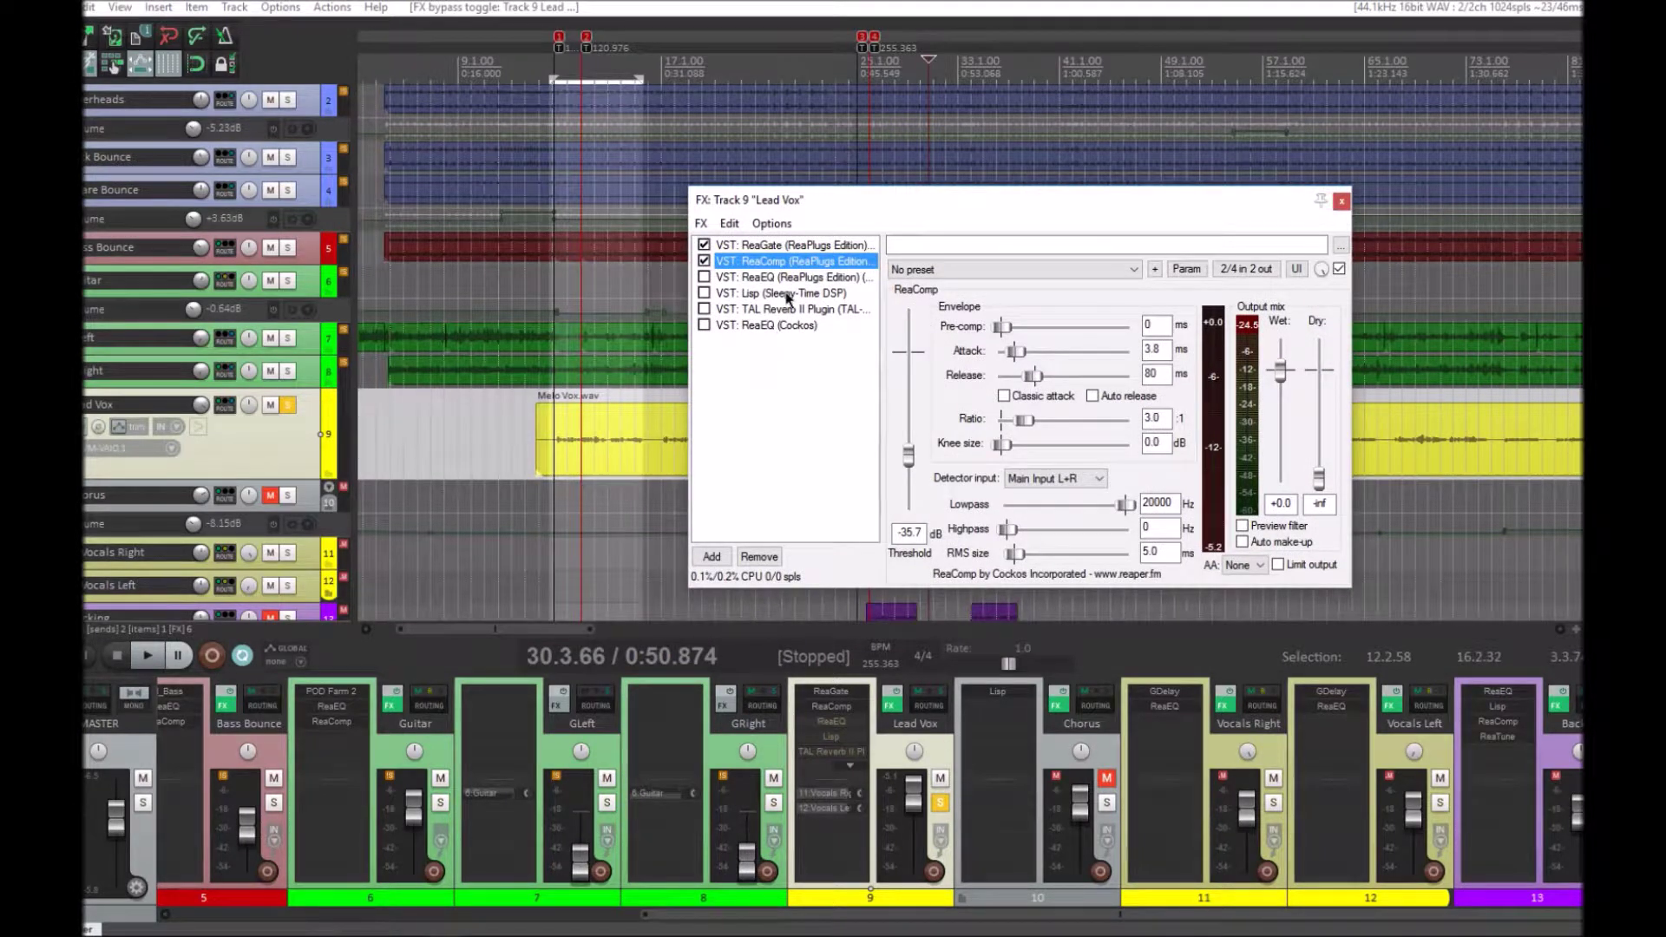
{"action": "left_click", "coordinate": [704, 277]}
{"action": "left_click", "coordinate": [564, 422]}
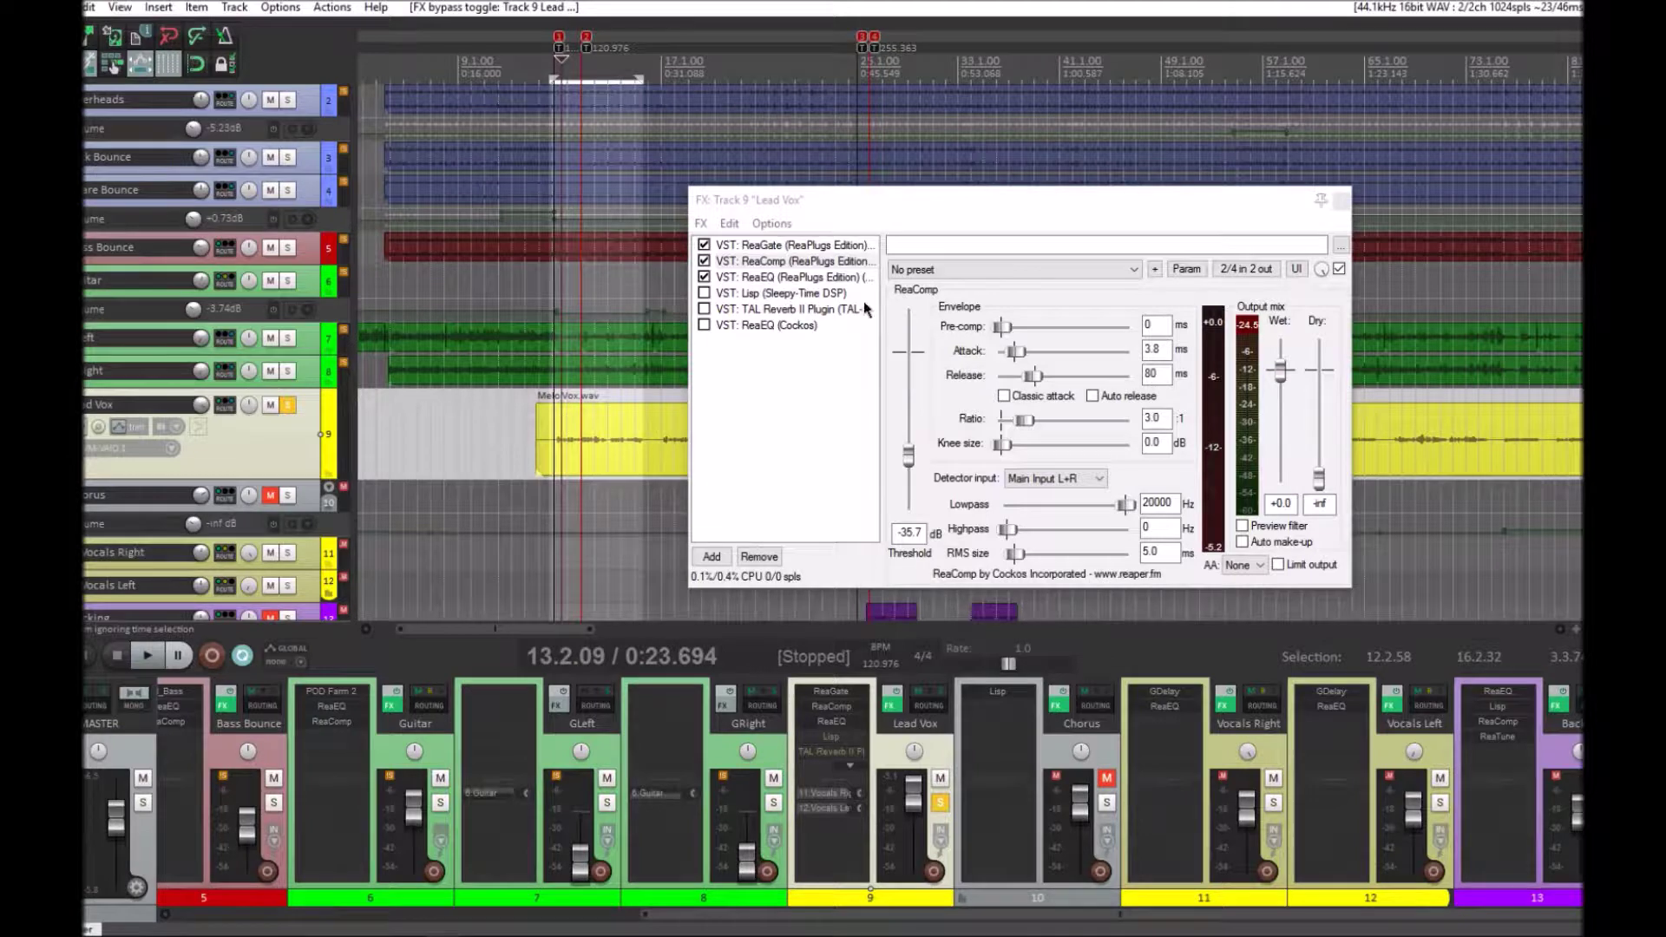
{"action": "left_click", "coordinate": [759, 279]}
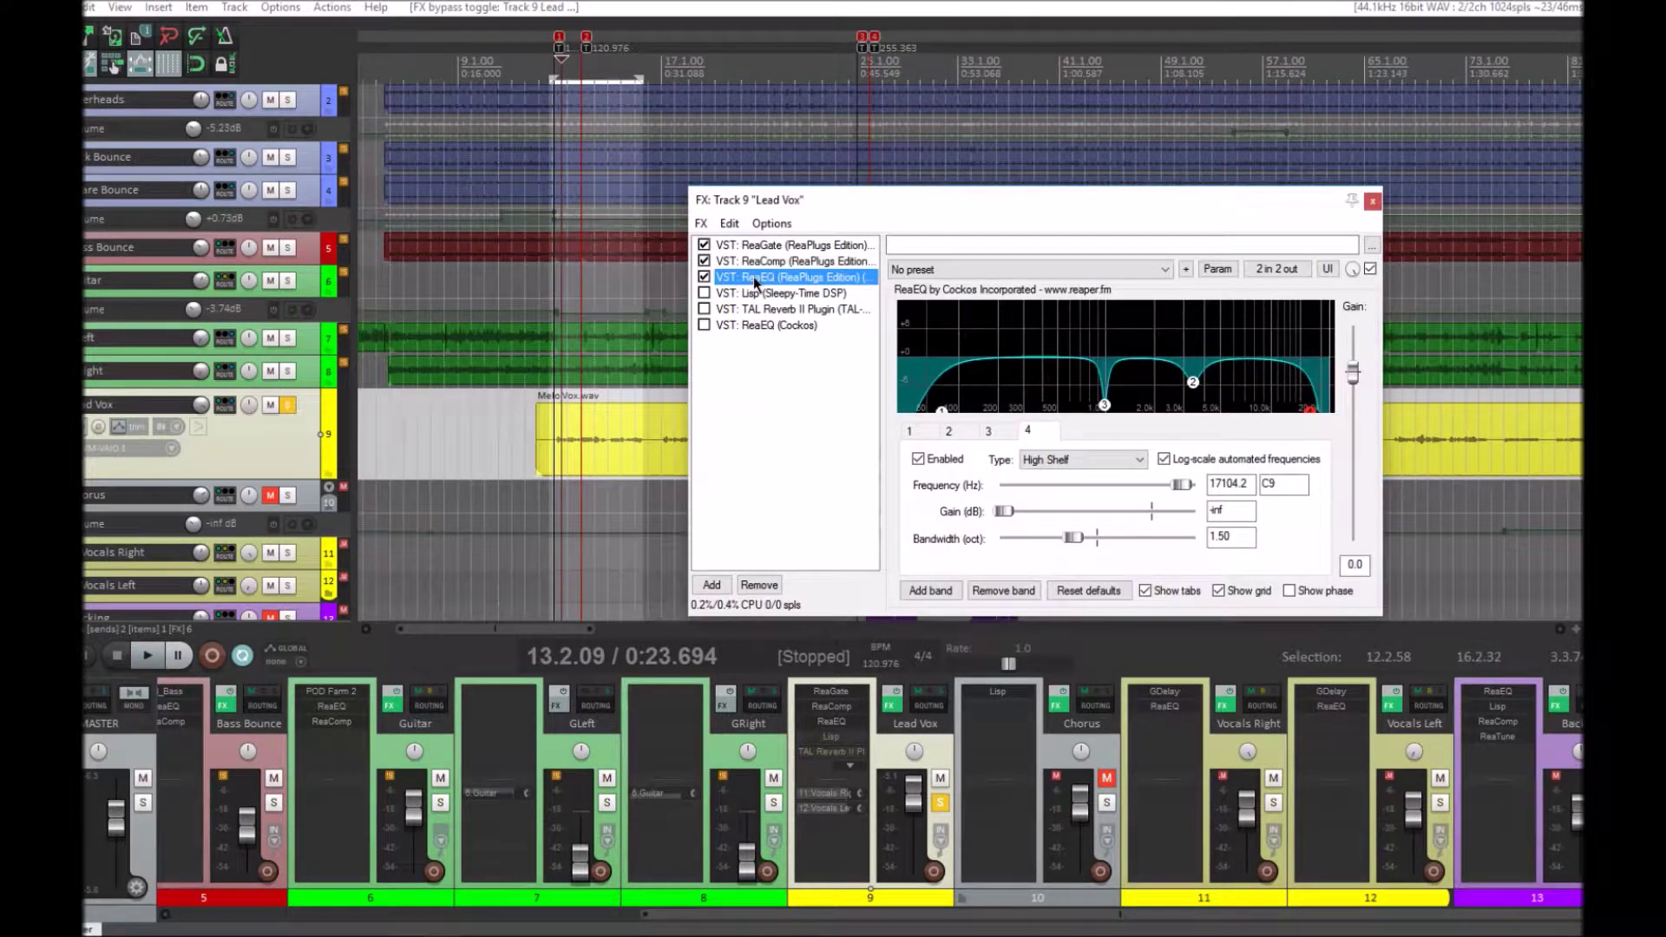
- Show the first ReaEQ's curve and examine the settings of its bands 1 and 3
{"action": "left_click_drag", "start_coordinate": [1096, 197], "coordinate": [1128, 141]}
{"action": "mouse_move", "coordinate": [976, 347]}
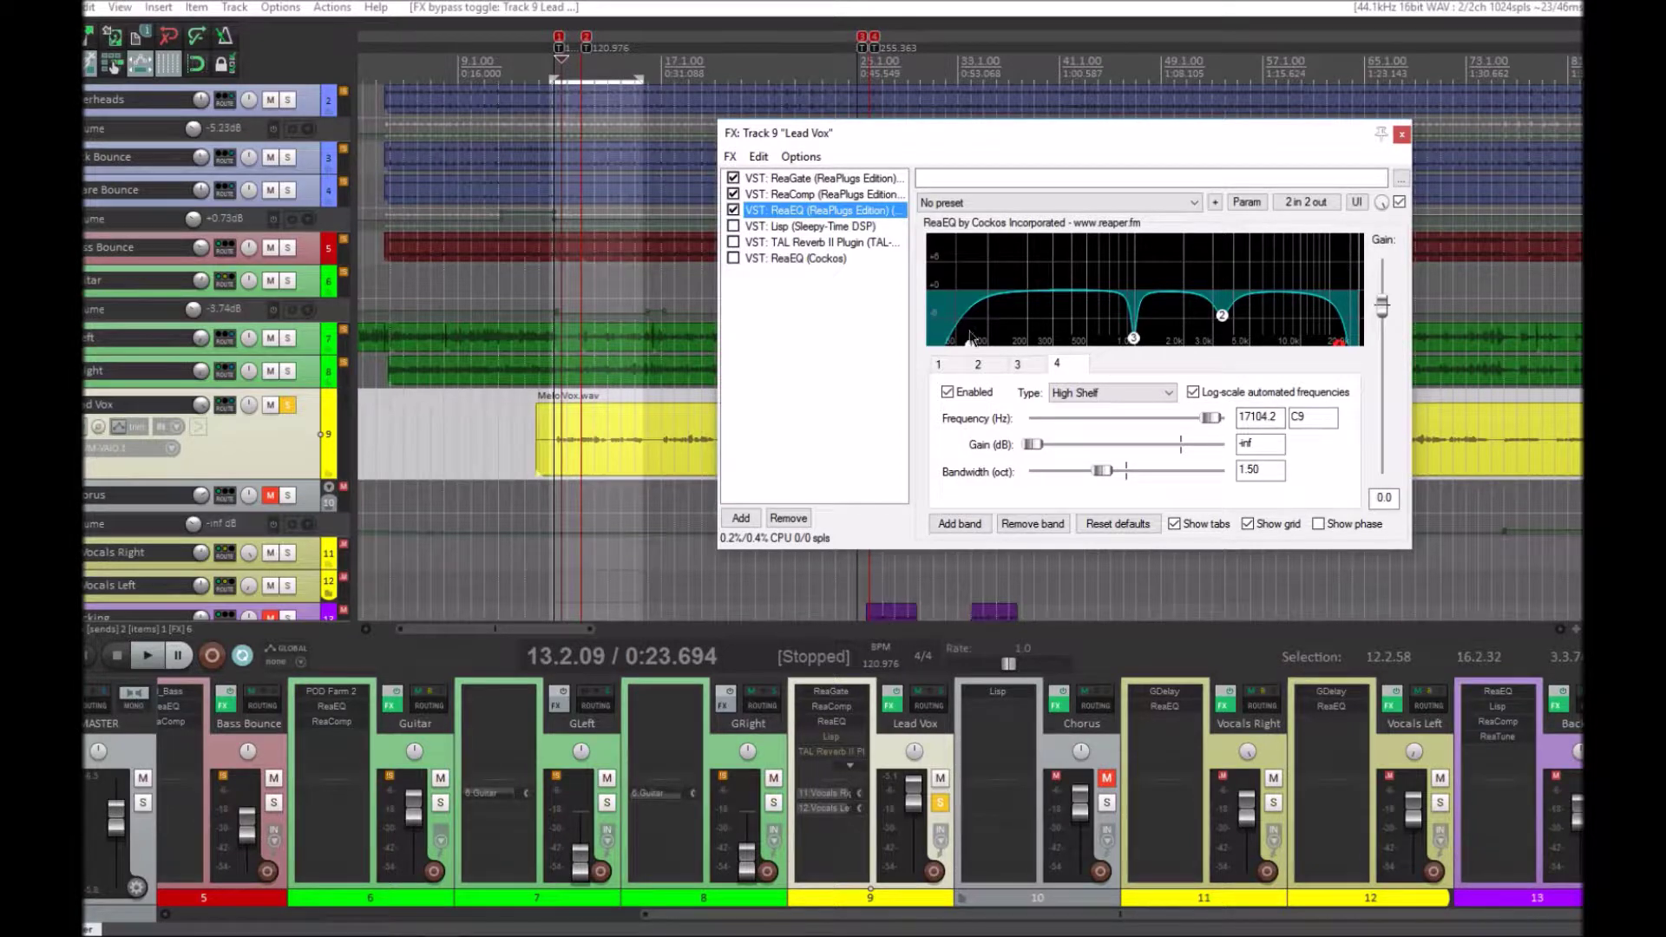
{"action": "left_click", "coordinate": [955, 368]}
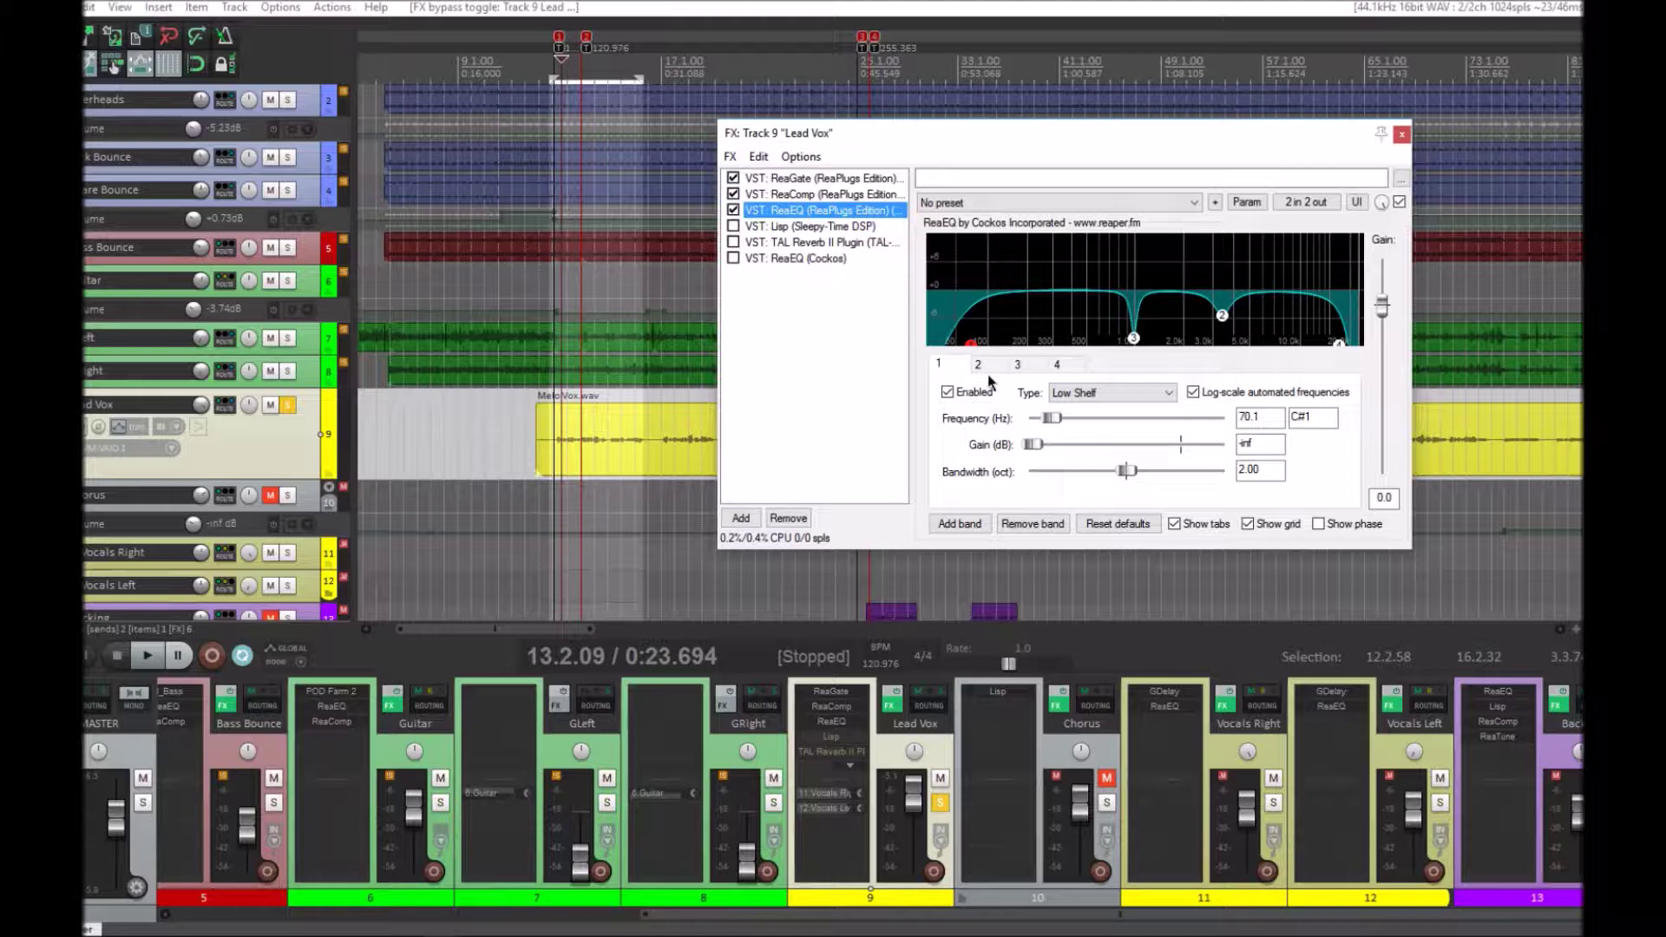
{"action": "left_click", "coordinate": [1019, 367]}
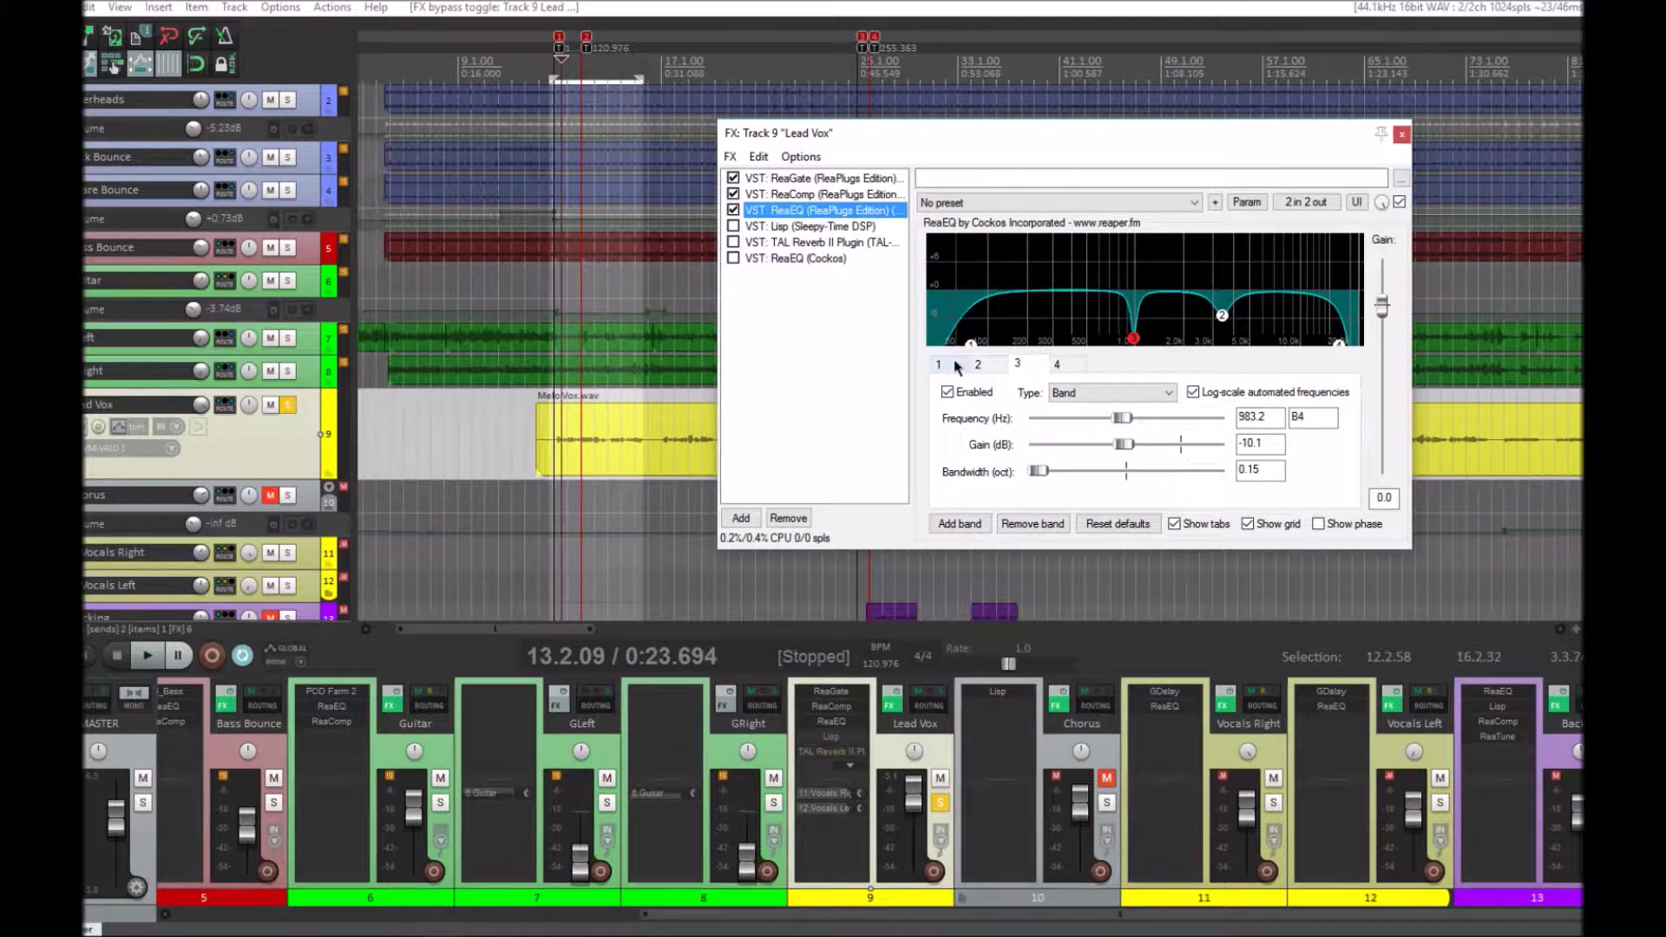
- Play the looped vocal and compare ReaEQ's band 3 on and off, leaving the band enabled
{"action": "key", "text": "space"}
{"action": "left_click", "coordinate": [947, 392]}
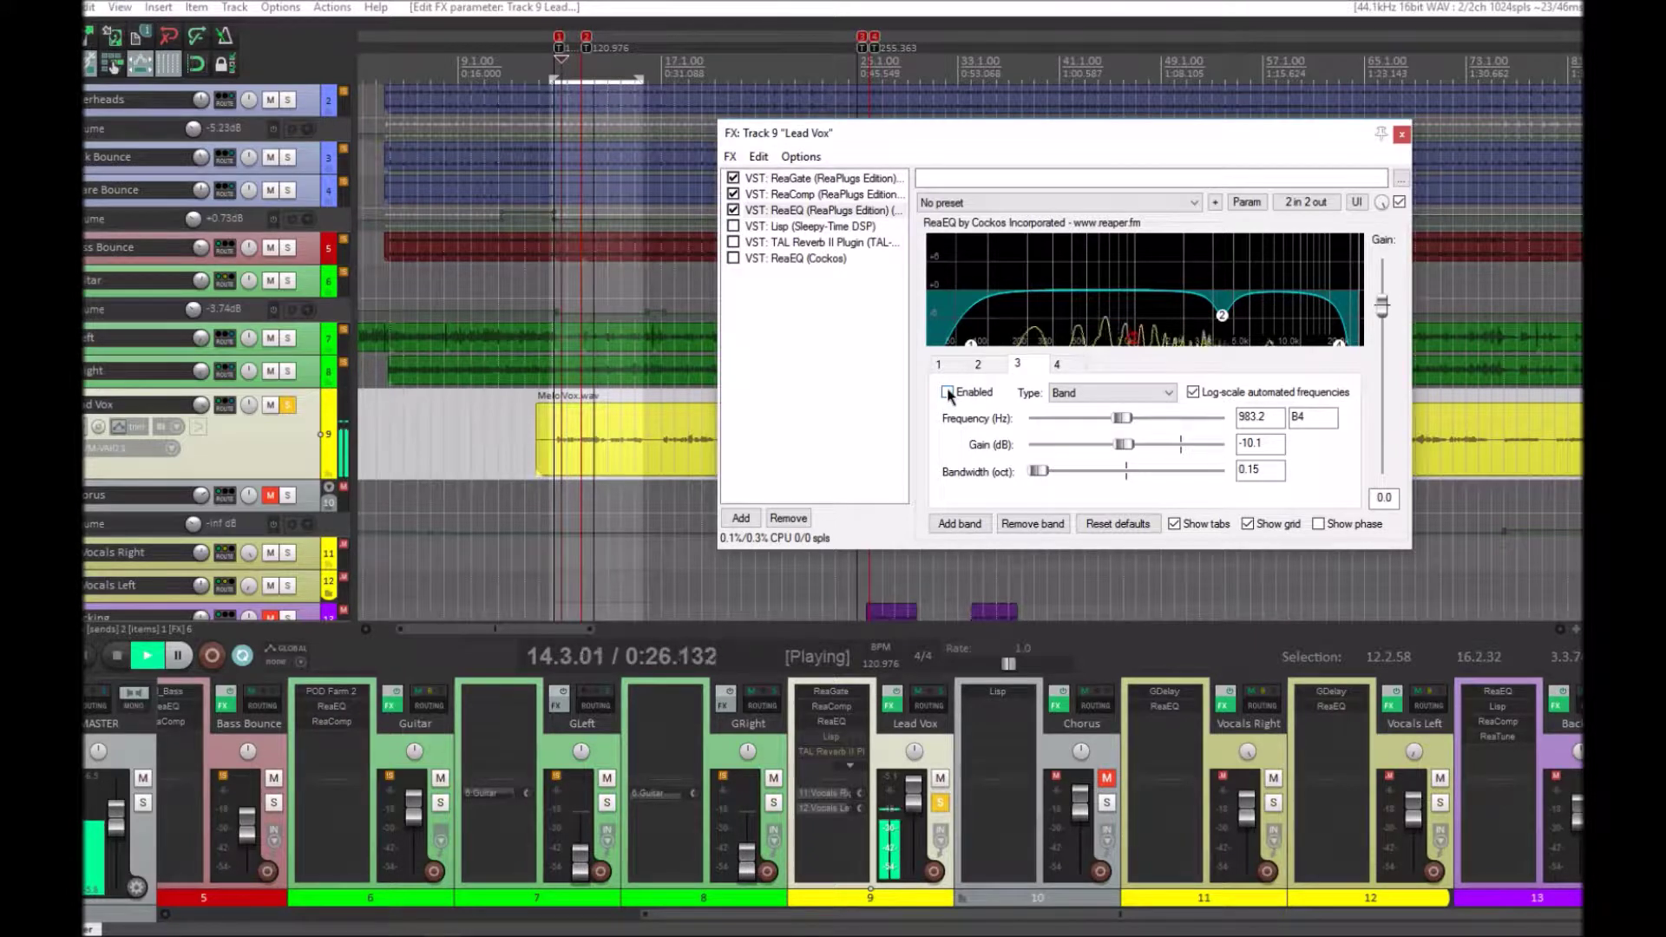
{"action": "left_click", "coordinate": [948, 392]}
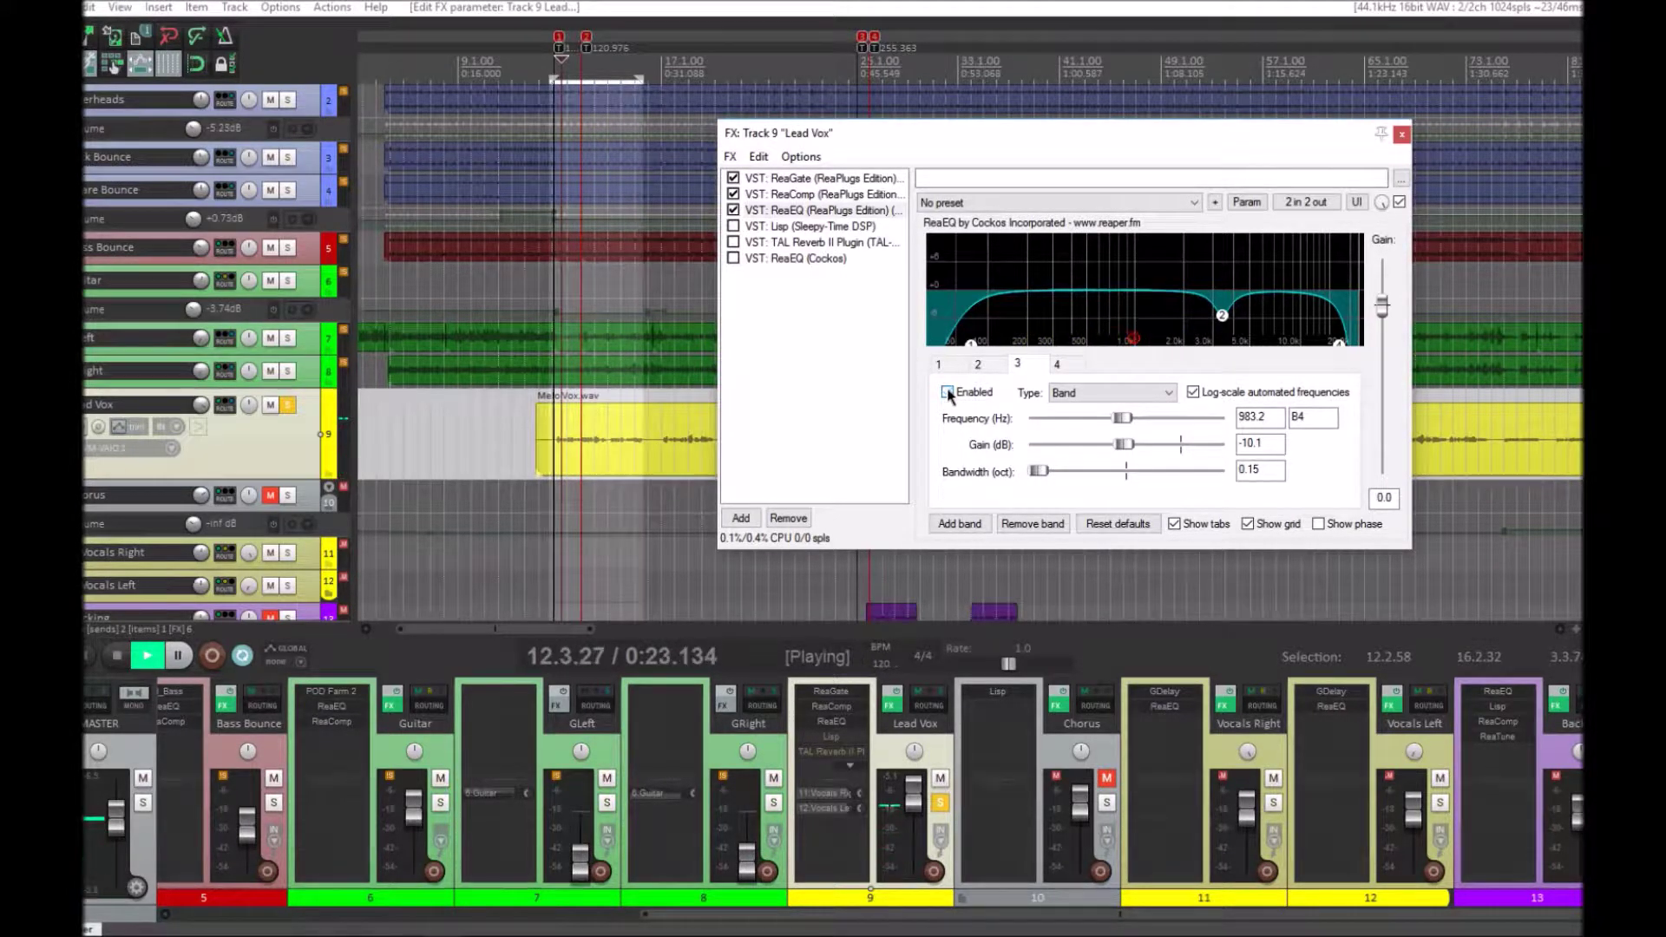
{"action": "left_click", "coordinate": [948, 392]}
{"action": "left_click", "coordinate": [947, 392]}
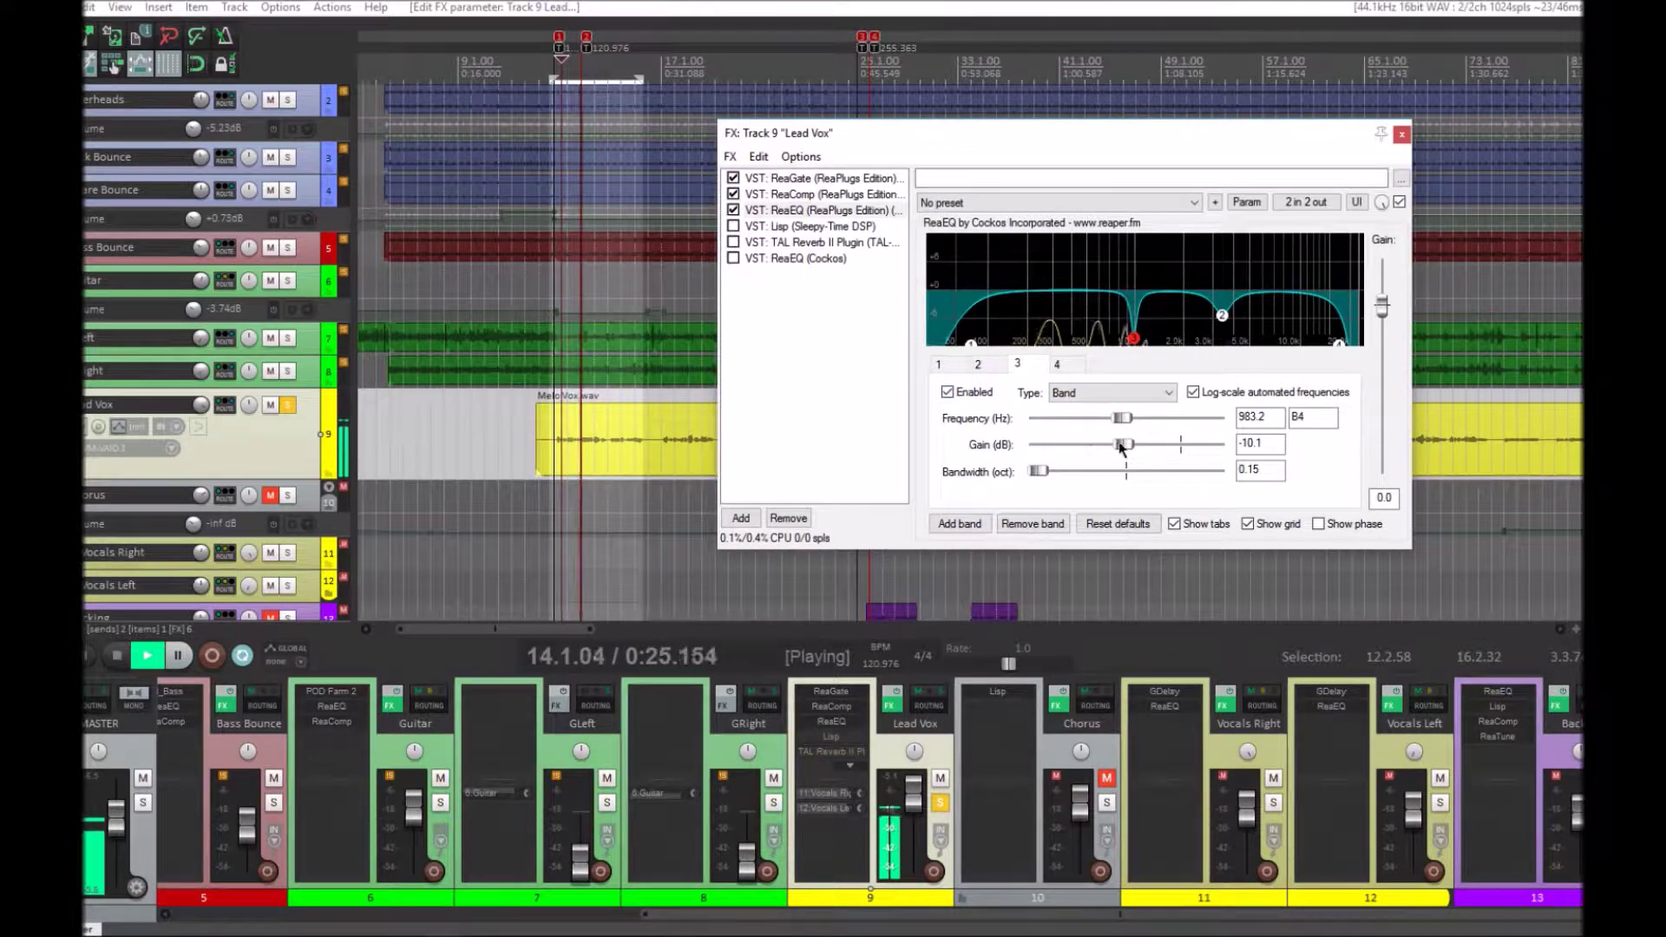
- Boost ReaEQ band 3 to 24.0 dB during playback, and cut its gain to -inf
{"action": "left_click_drag", "start_coordinate": [1164, 443], "coordinate": [1250, 457]}
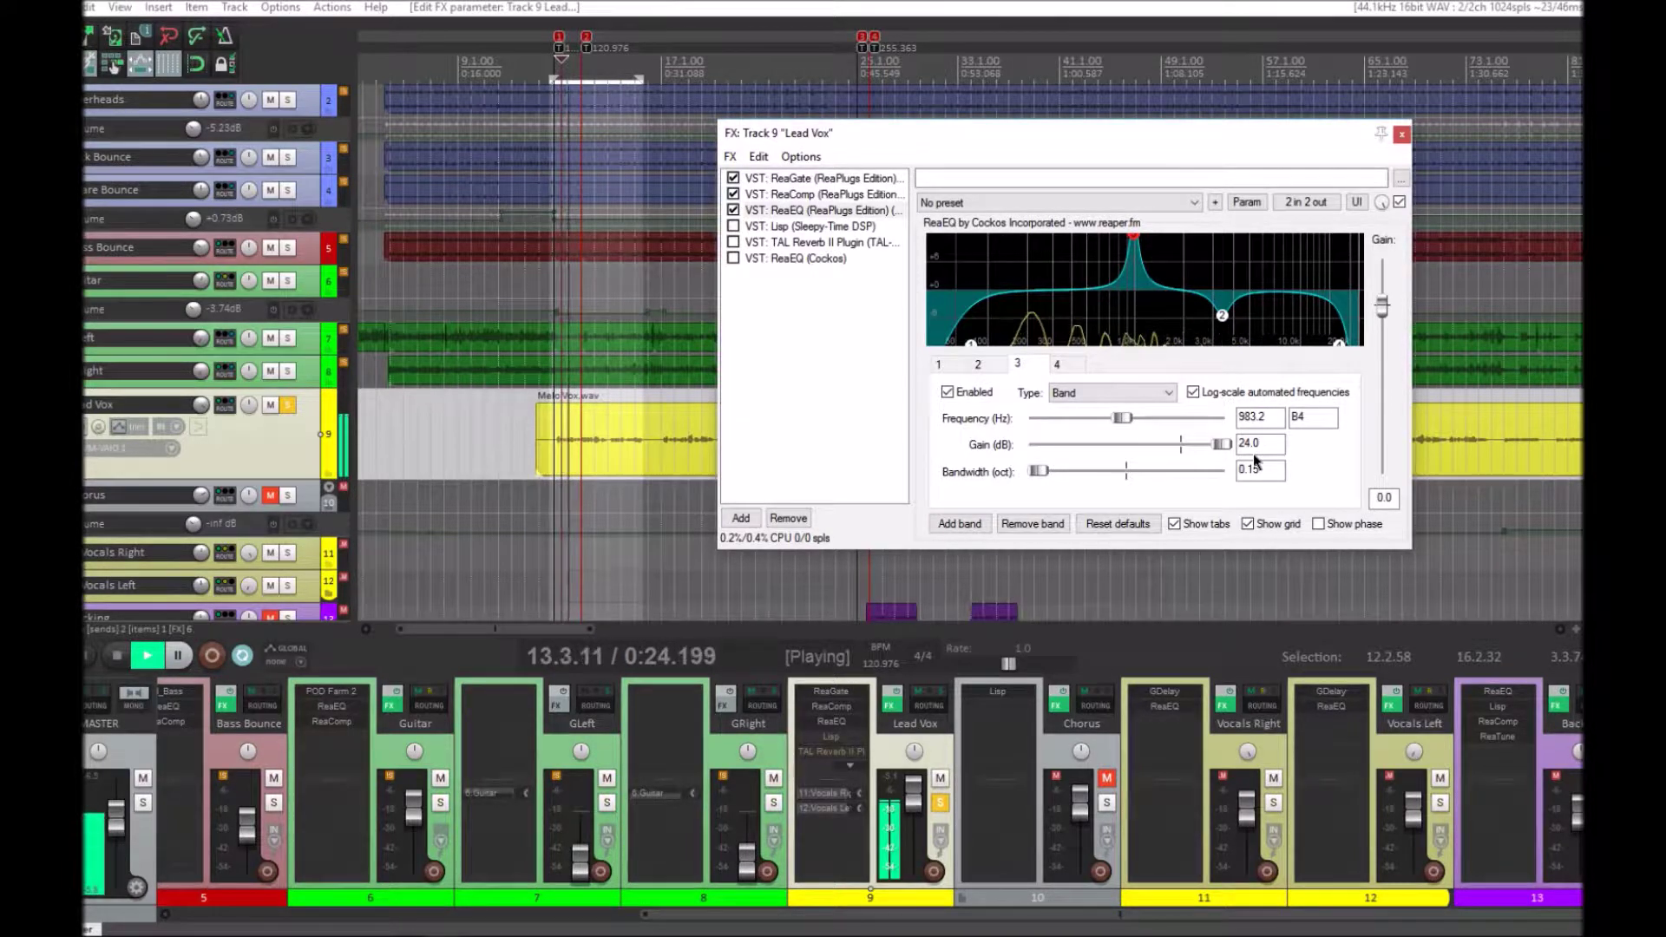
{"action": "left_click_drag", "start_coordinate": [1222, 444], "coordinate": [1031, 446]}
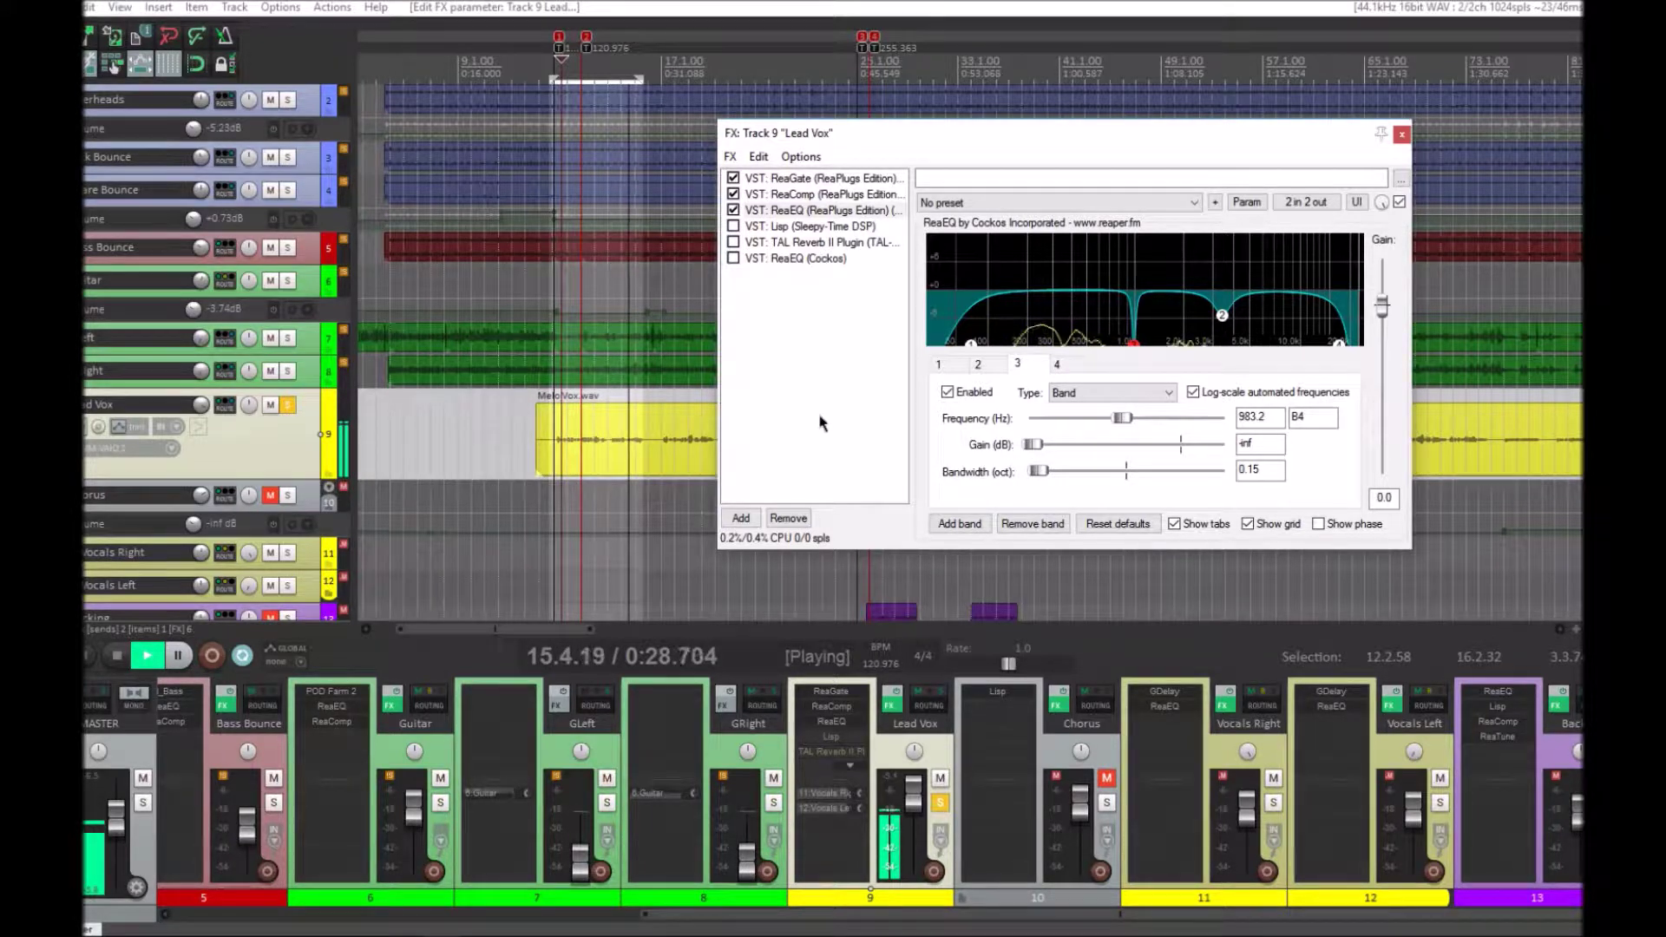
{"action": "key", "text": "space"}
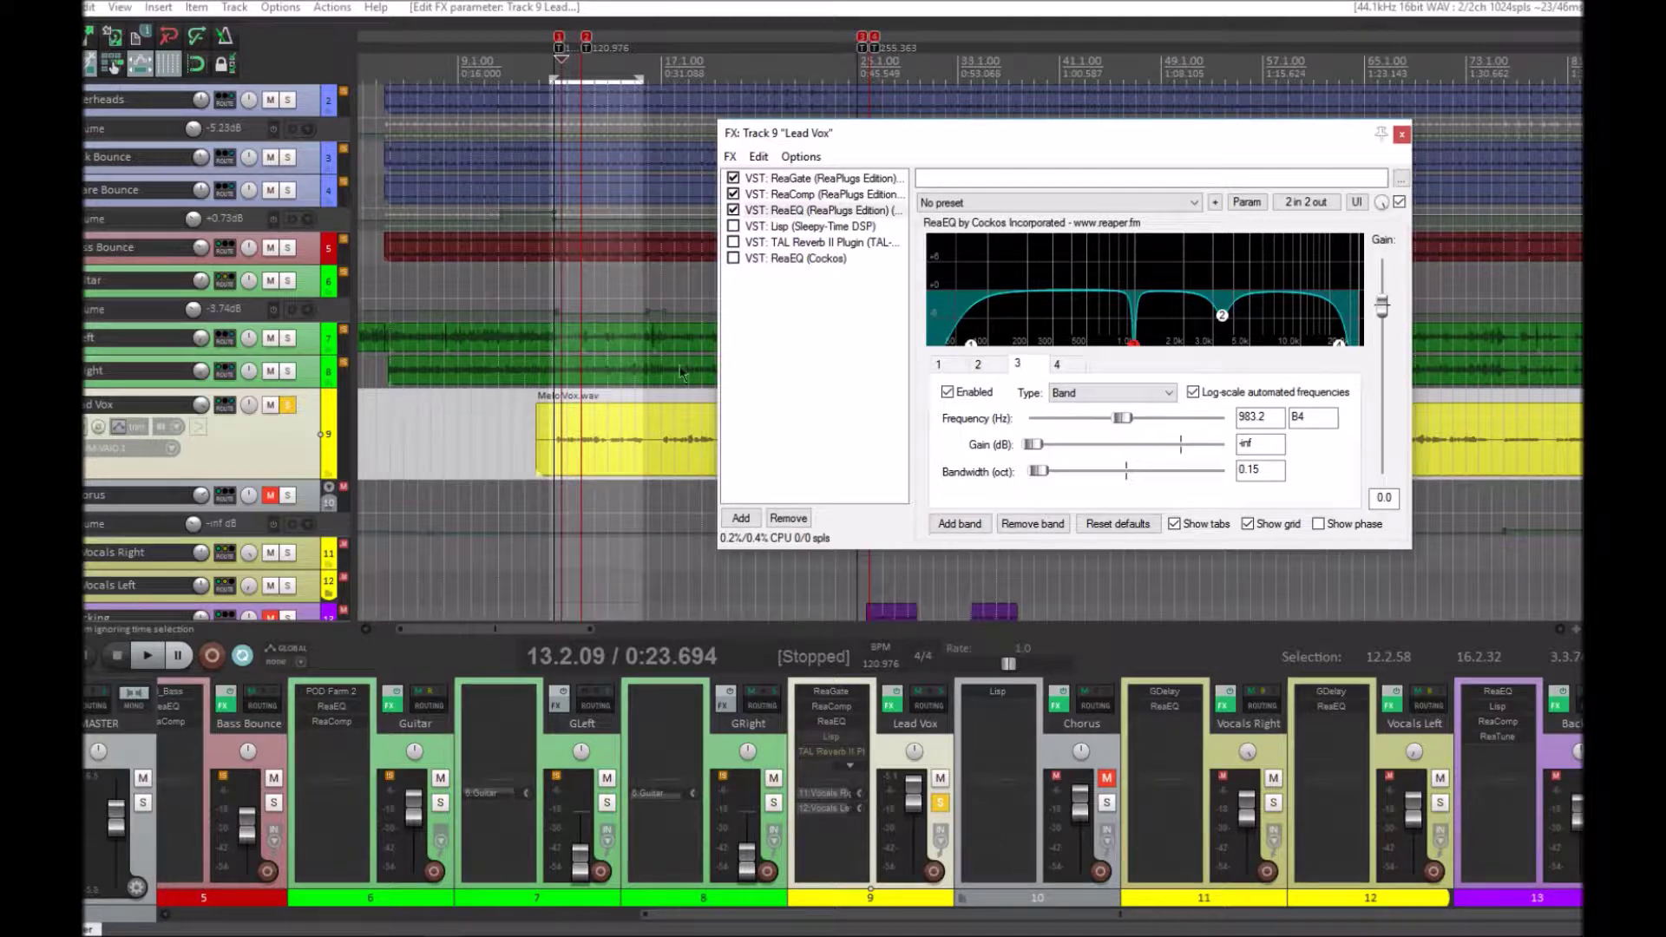
- Compare the looped vocal with the first ReaEQ bypassed and active, and leave it enabled
{"action": "key", "text": "space"}
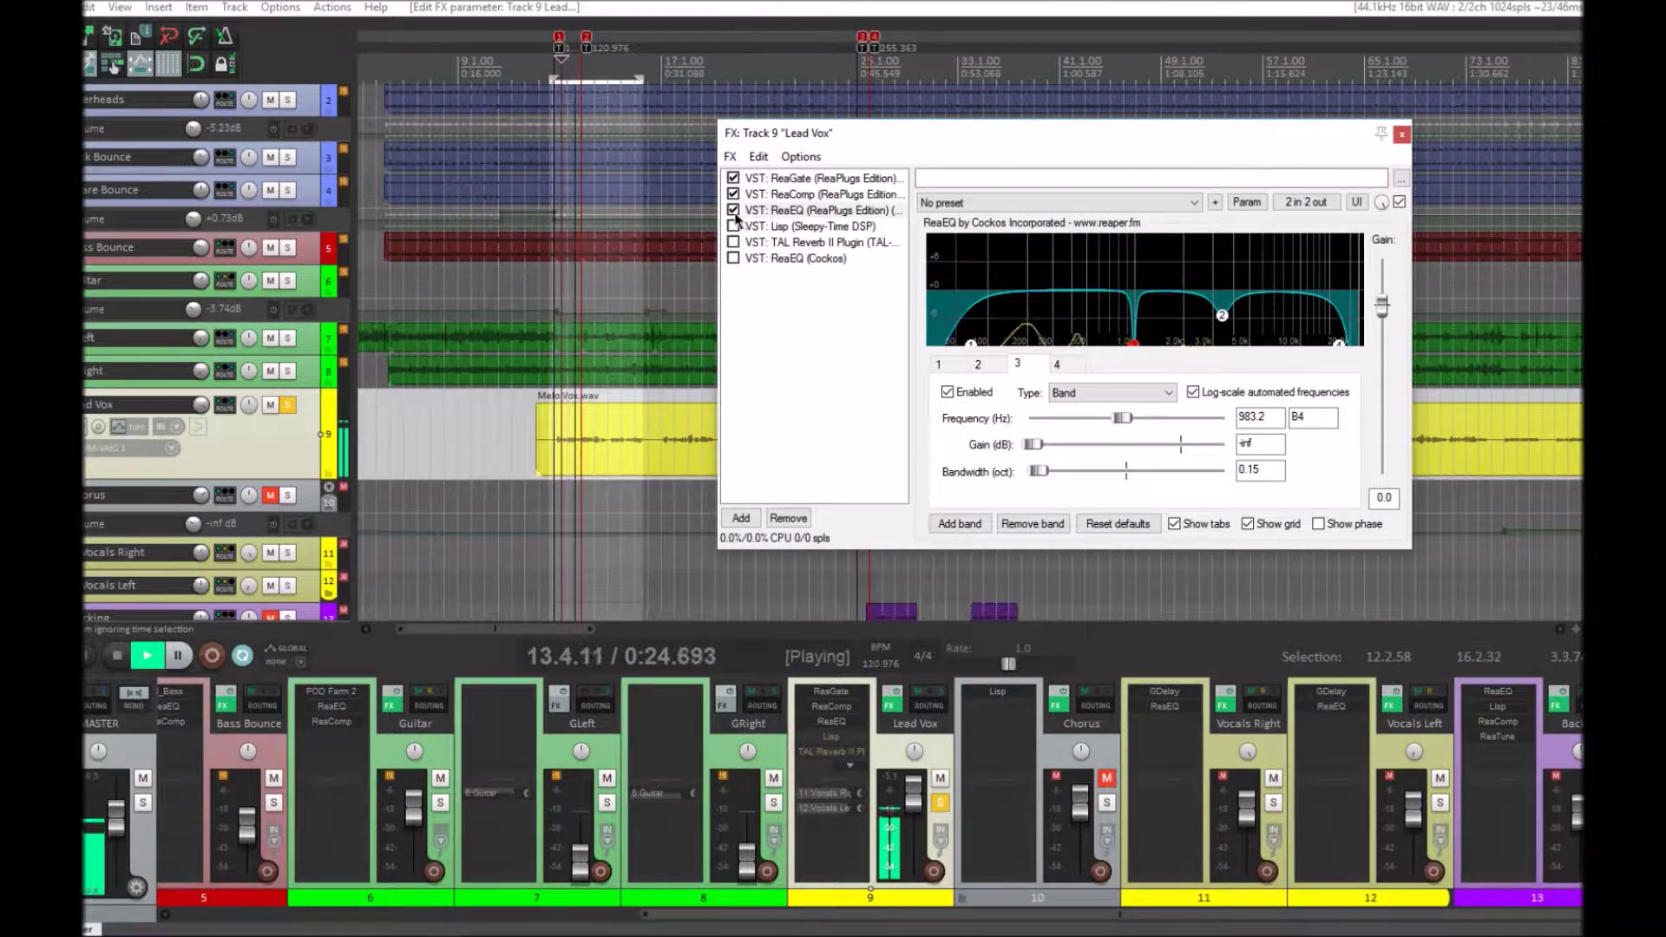
{"action": "left_click", "coordinate": [733, 211]}
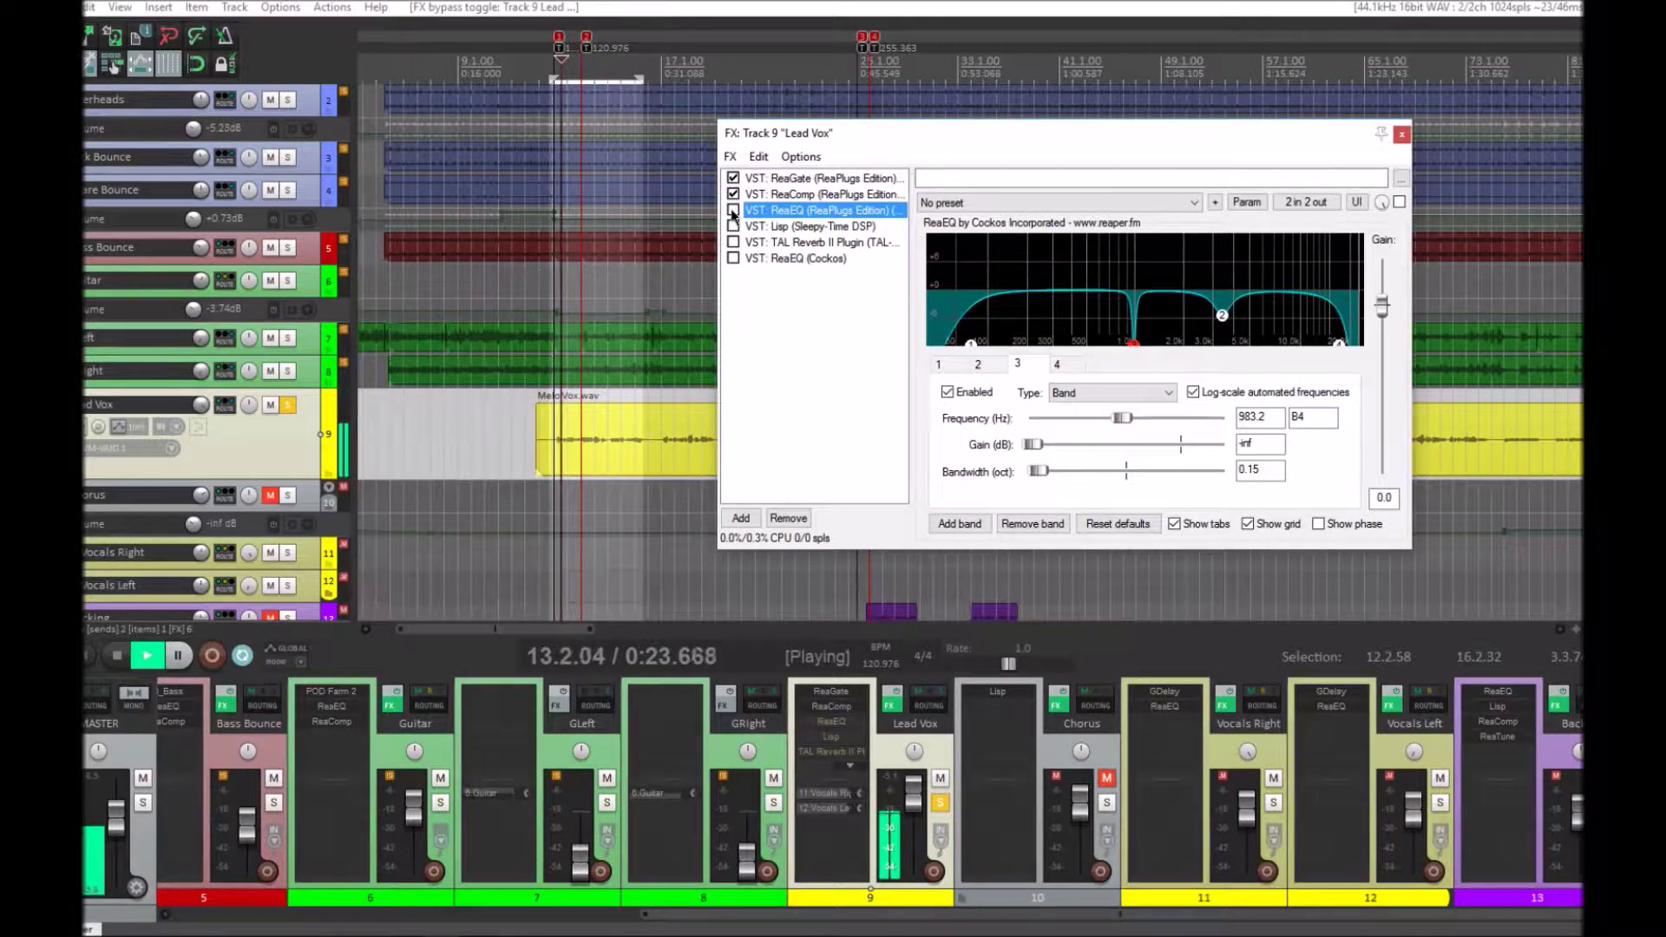
{"action": "left_click", "coordinate": [734, 211]}
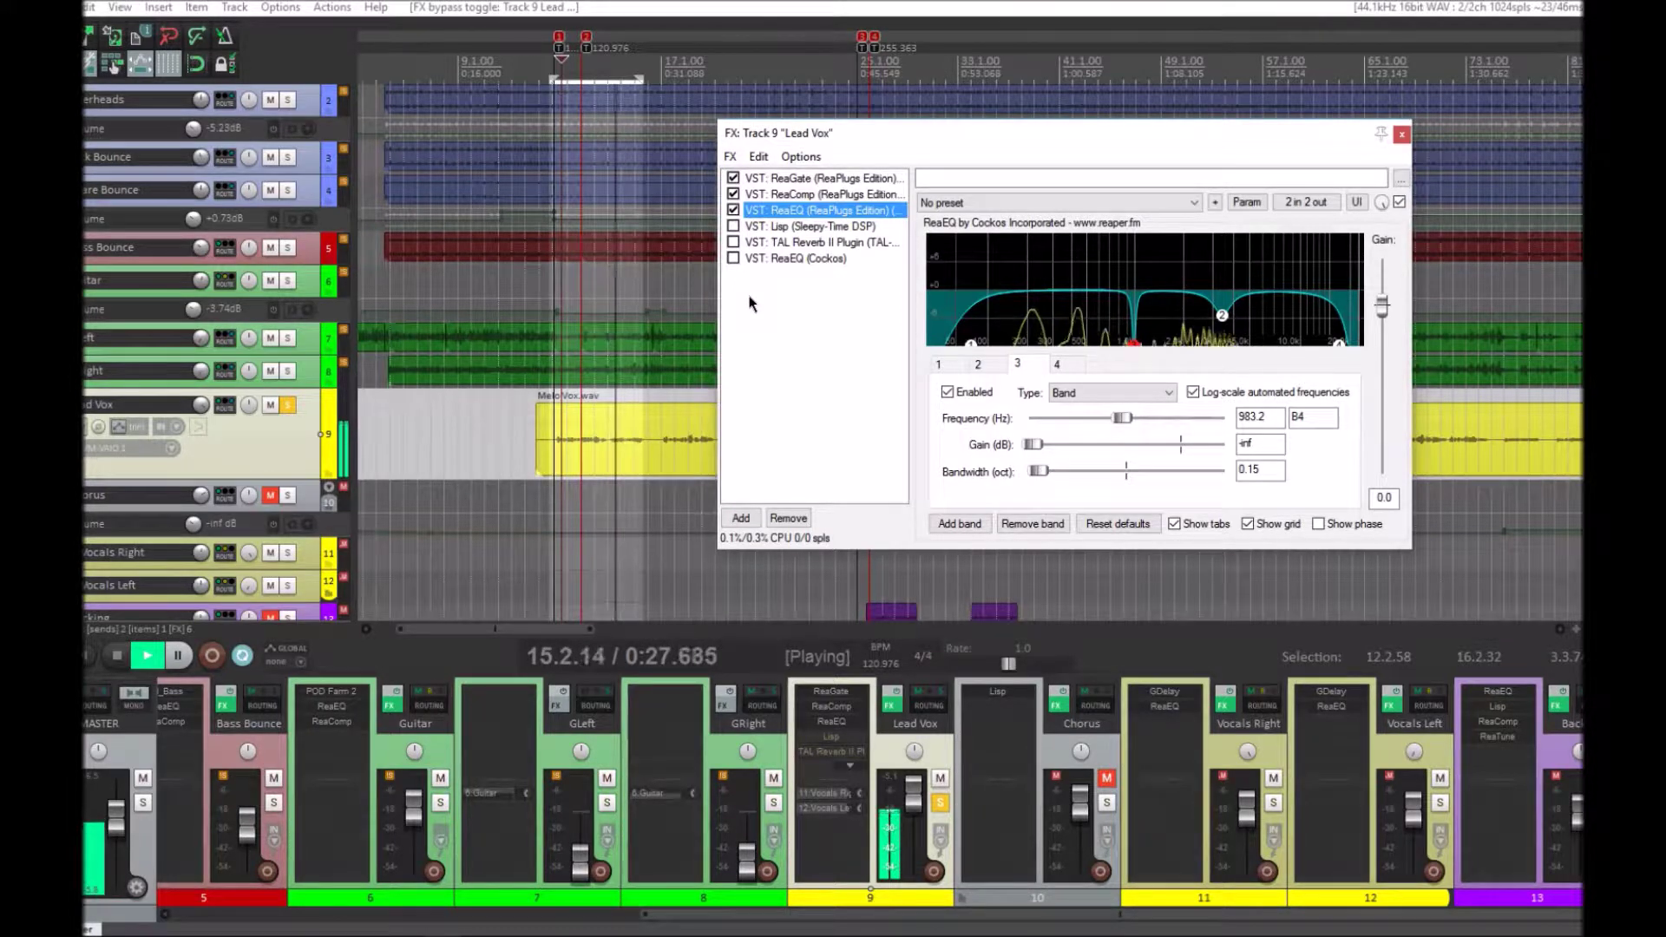
{"action": "key", "text": "space"}
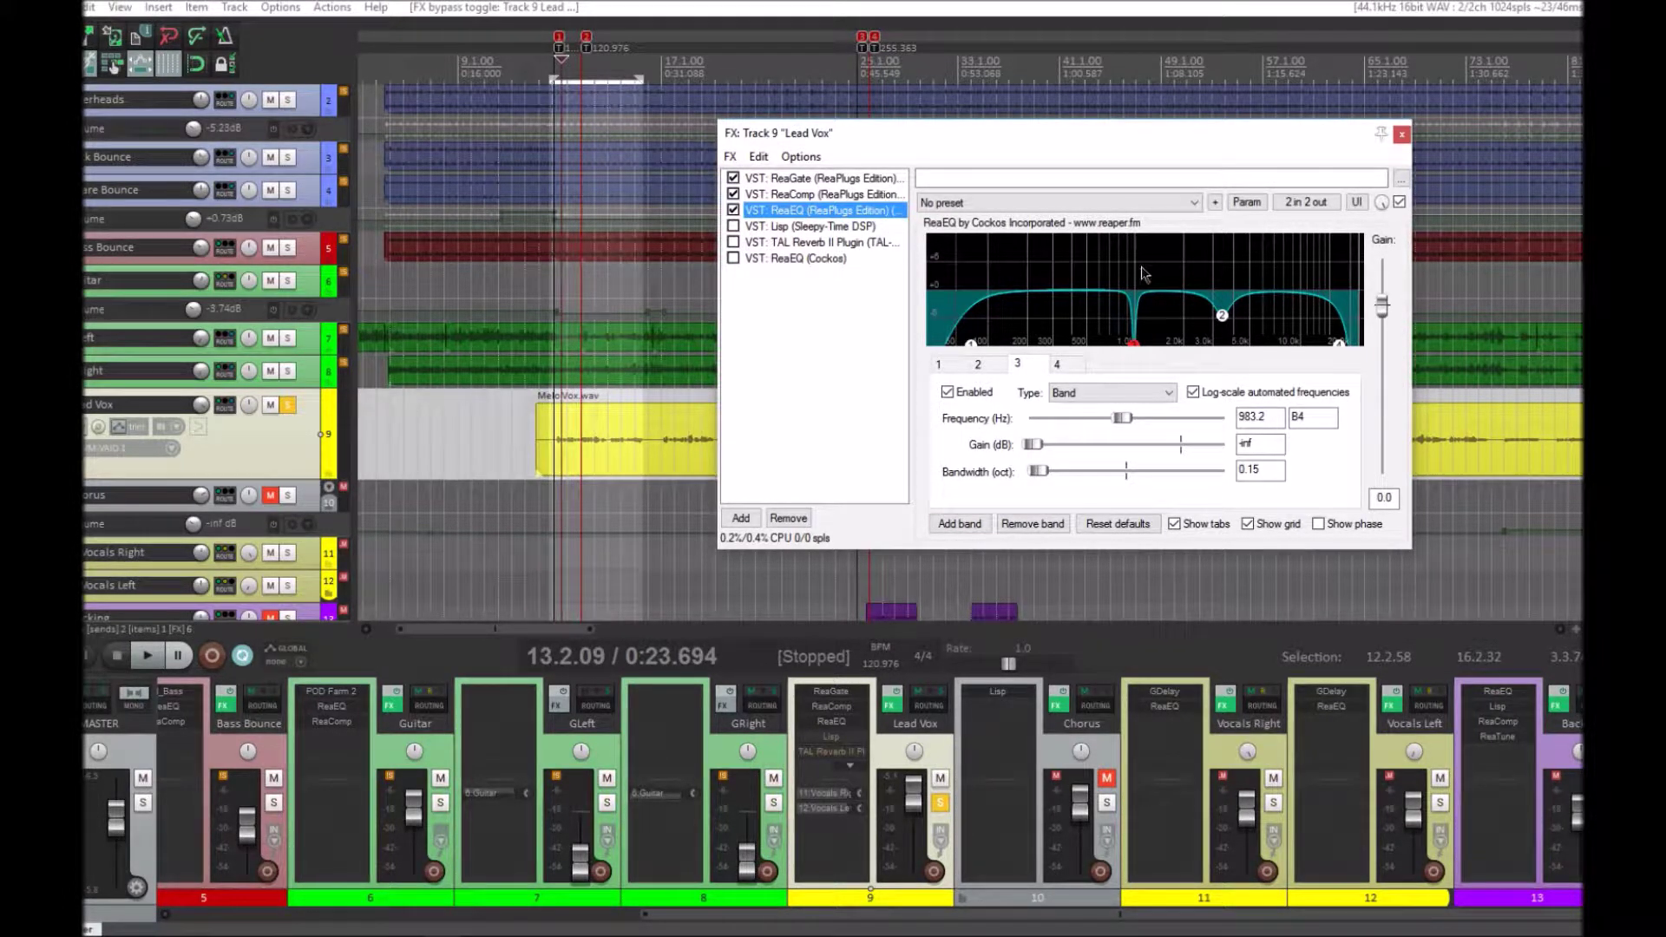
- Enable the Lisp plug-in in the Lead Vox chain and show its settings
{"action": "left_click", "coordinate": [733, 227]}
{"action": "left_click", "coordinate": [772, 228]}
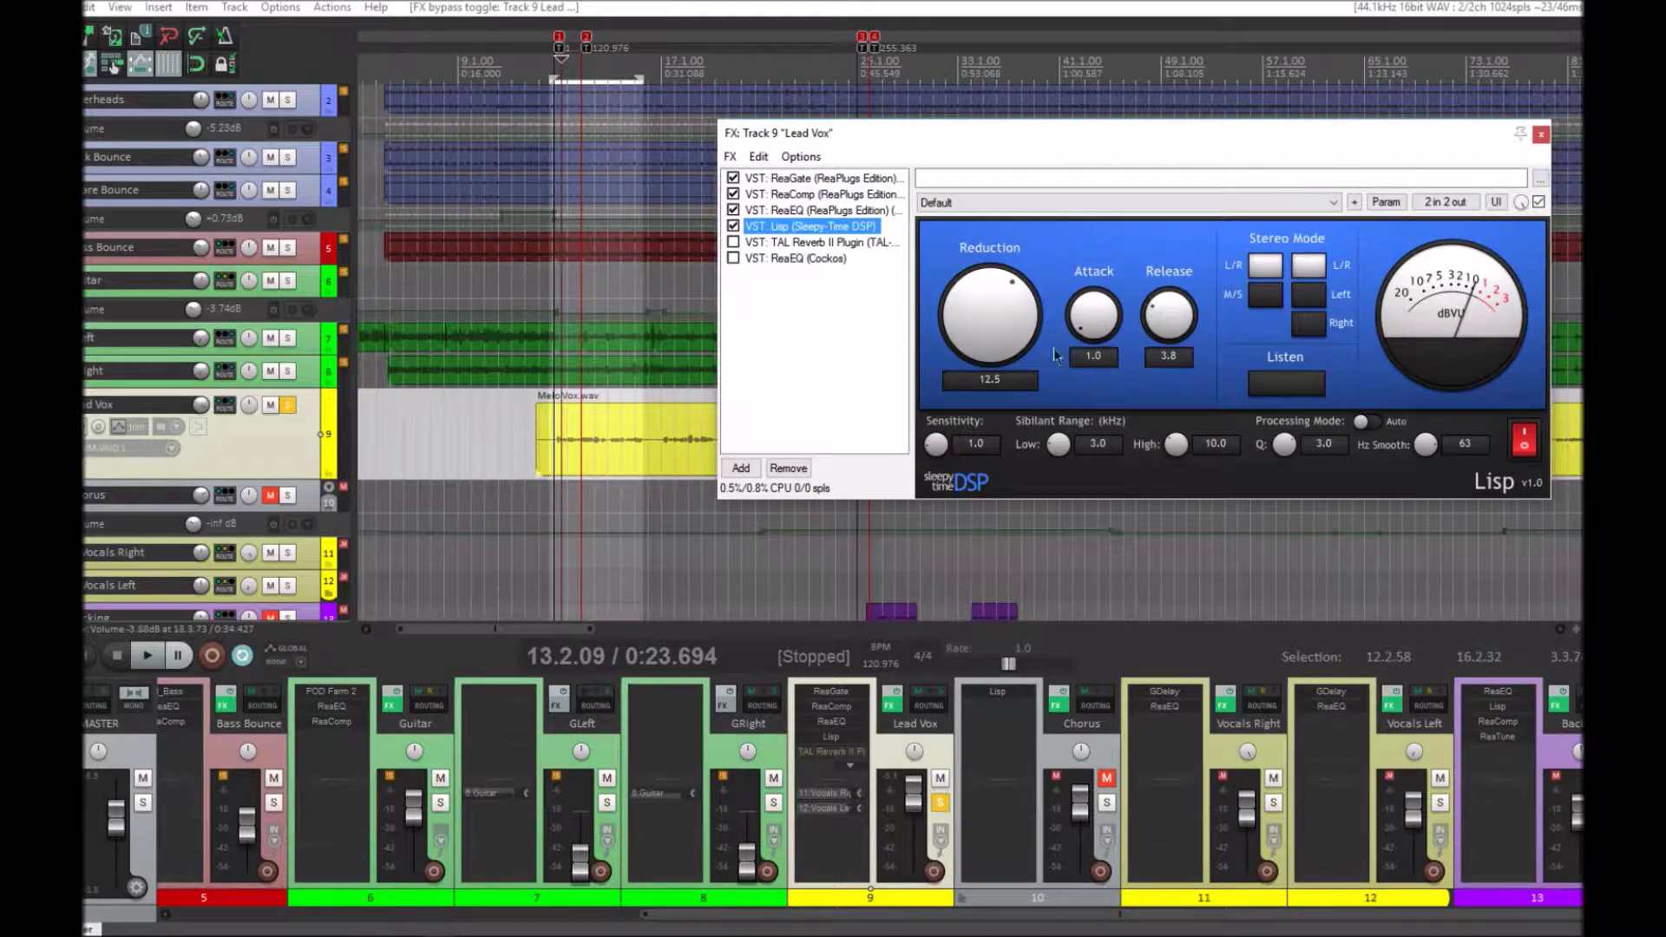
{"action": "left_click_drag", "start_coordinate": [1002, 147], "coordinate": [918, 106]}
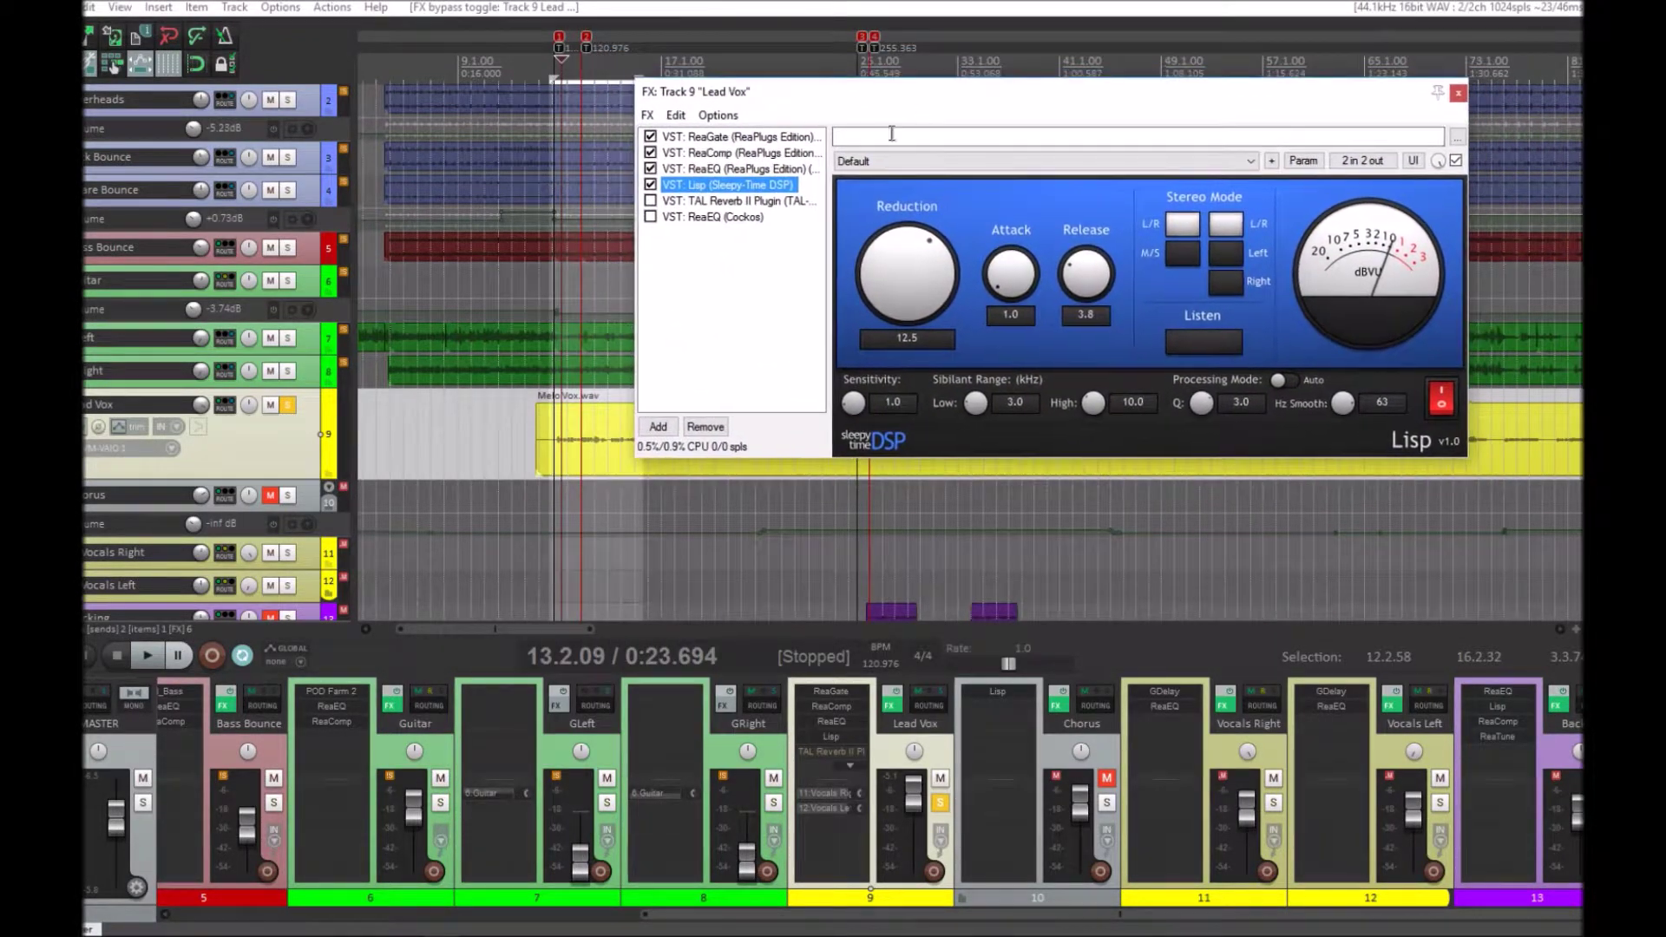
- Look at the bypassed last ReaEQ's boost curve, and return to Lisp's settings with the vocal waveform in view
{"action": "left_click", "coordinate": [714, 217]}
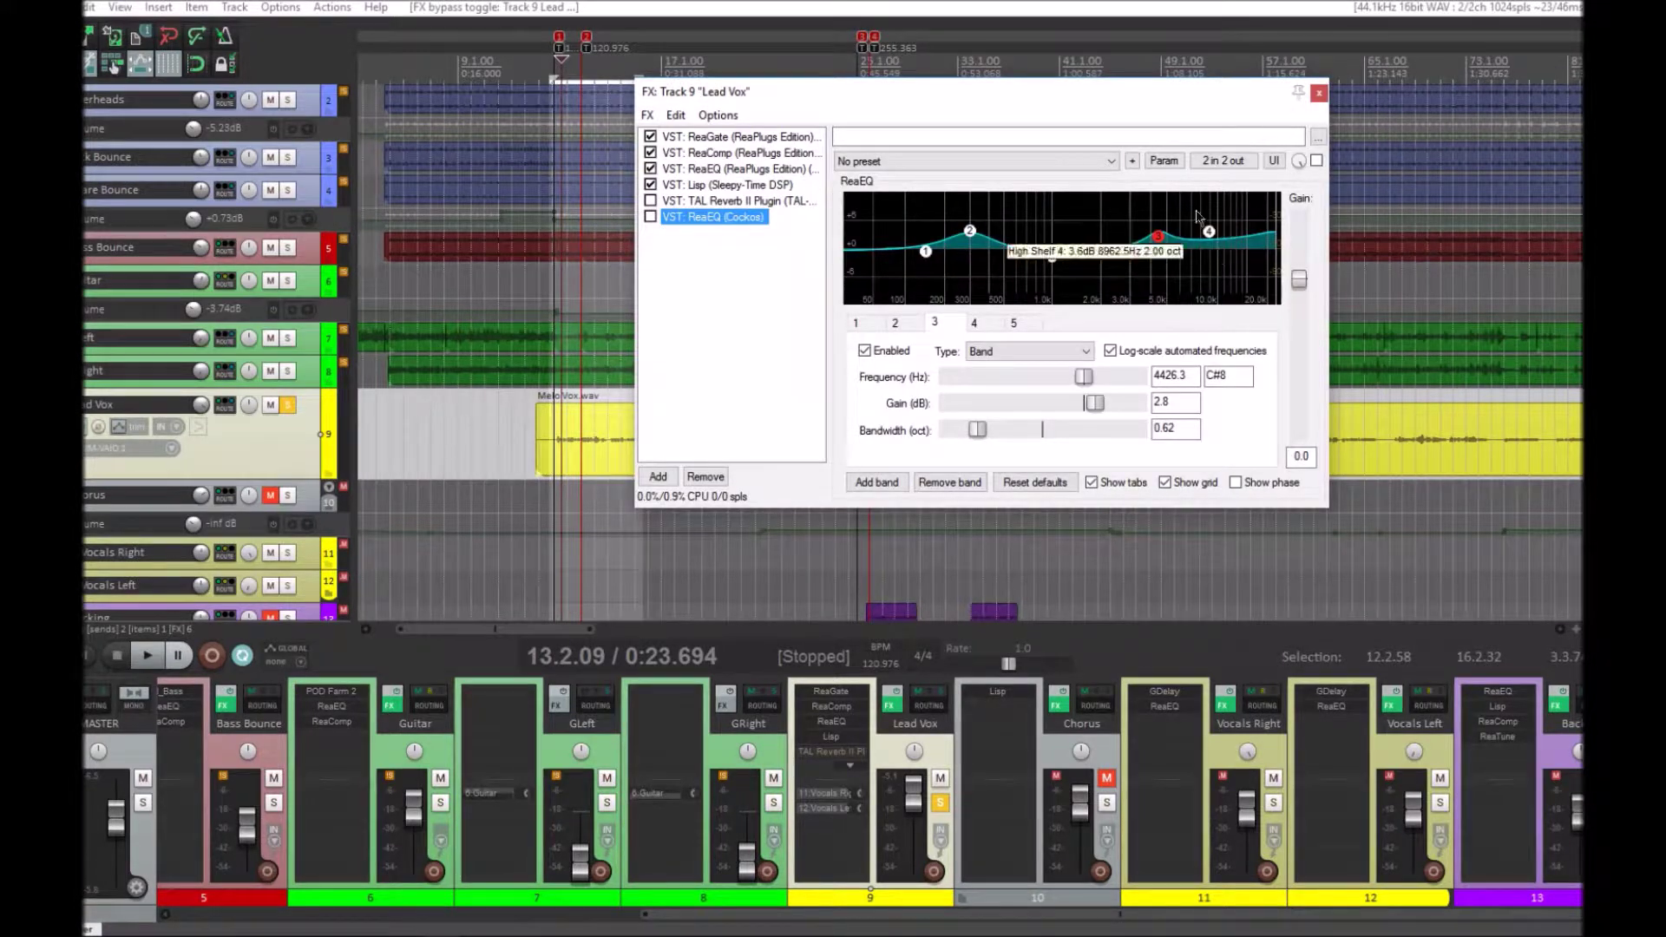
{"action": "left_click", "coordinate": [713, 185]}
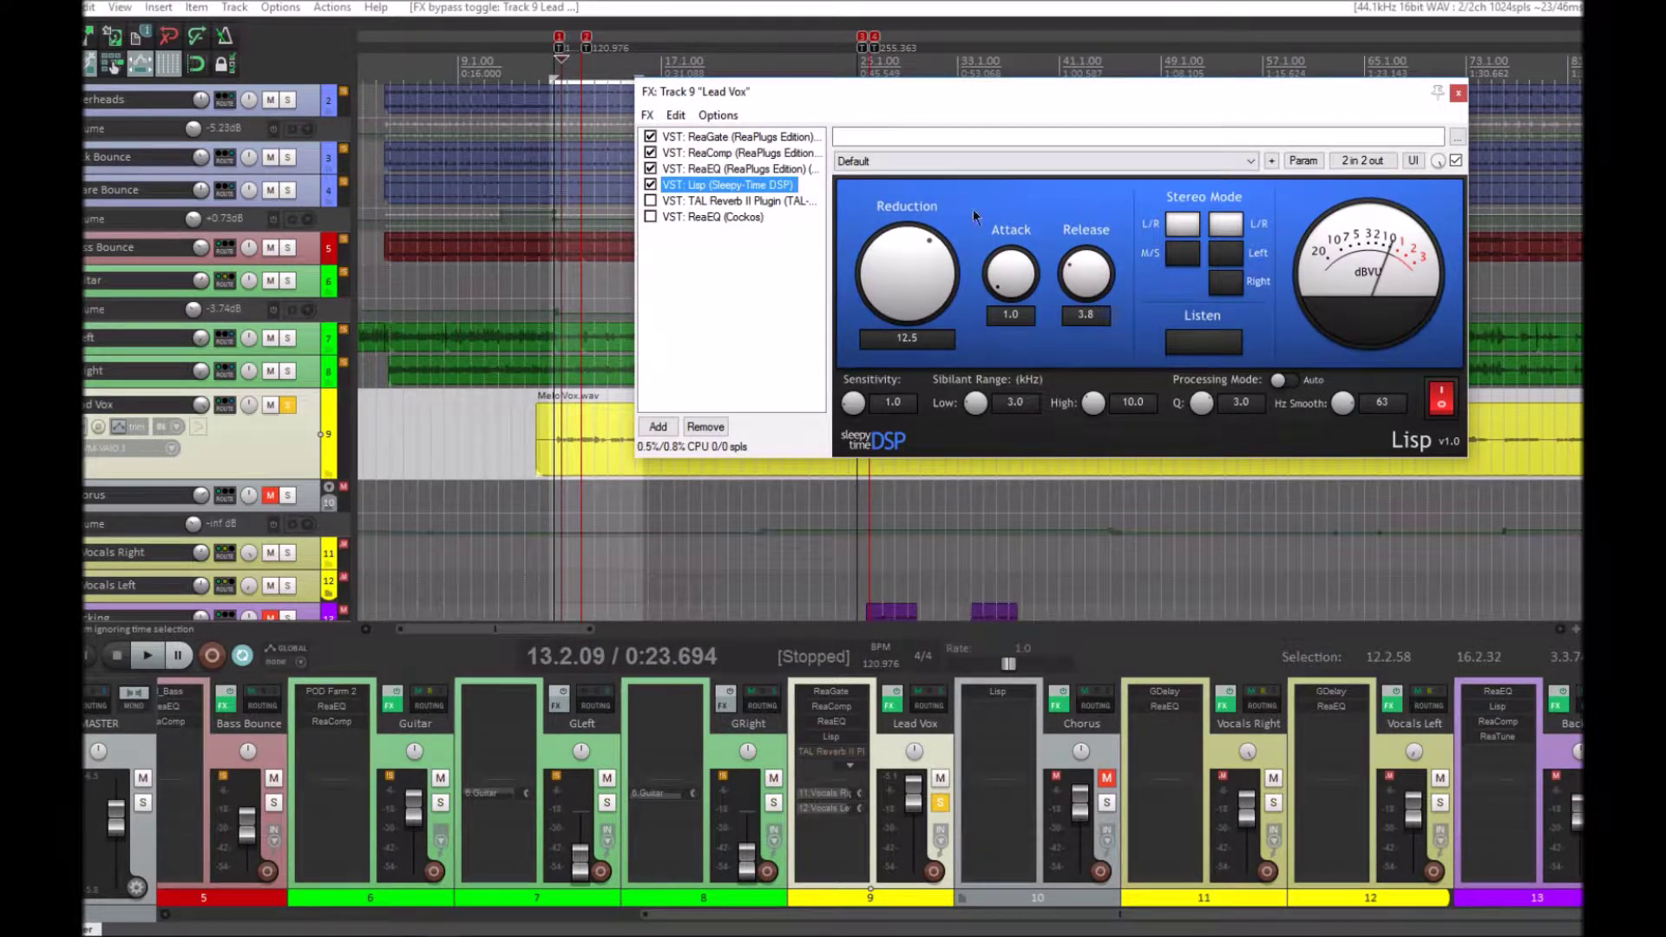
{"action": "left_click_drag", "start_coordinate": [868, 91], "coordinate": [698, 73]}
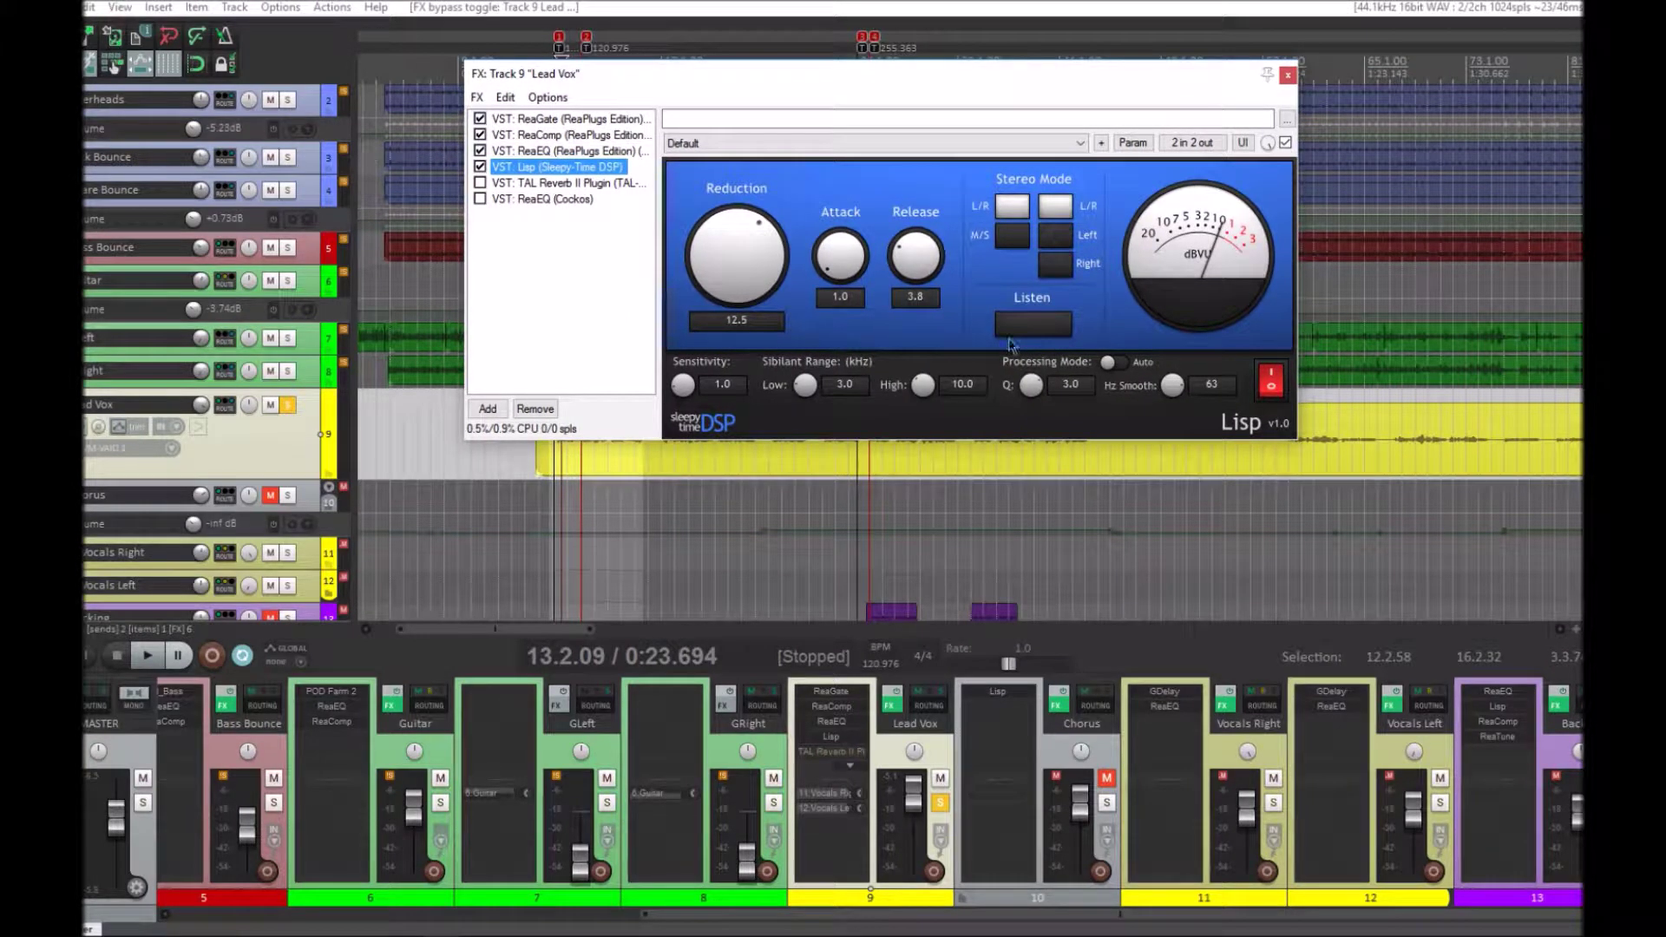
{"action": "left_click_drag", "start_coordinate": [608, 73], "coordinate": [744, 51]}
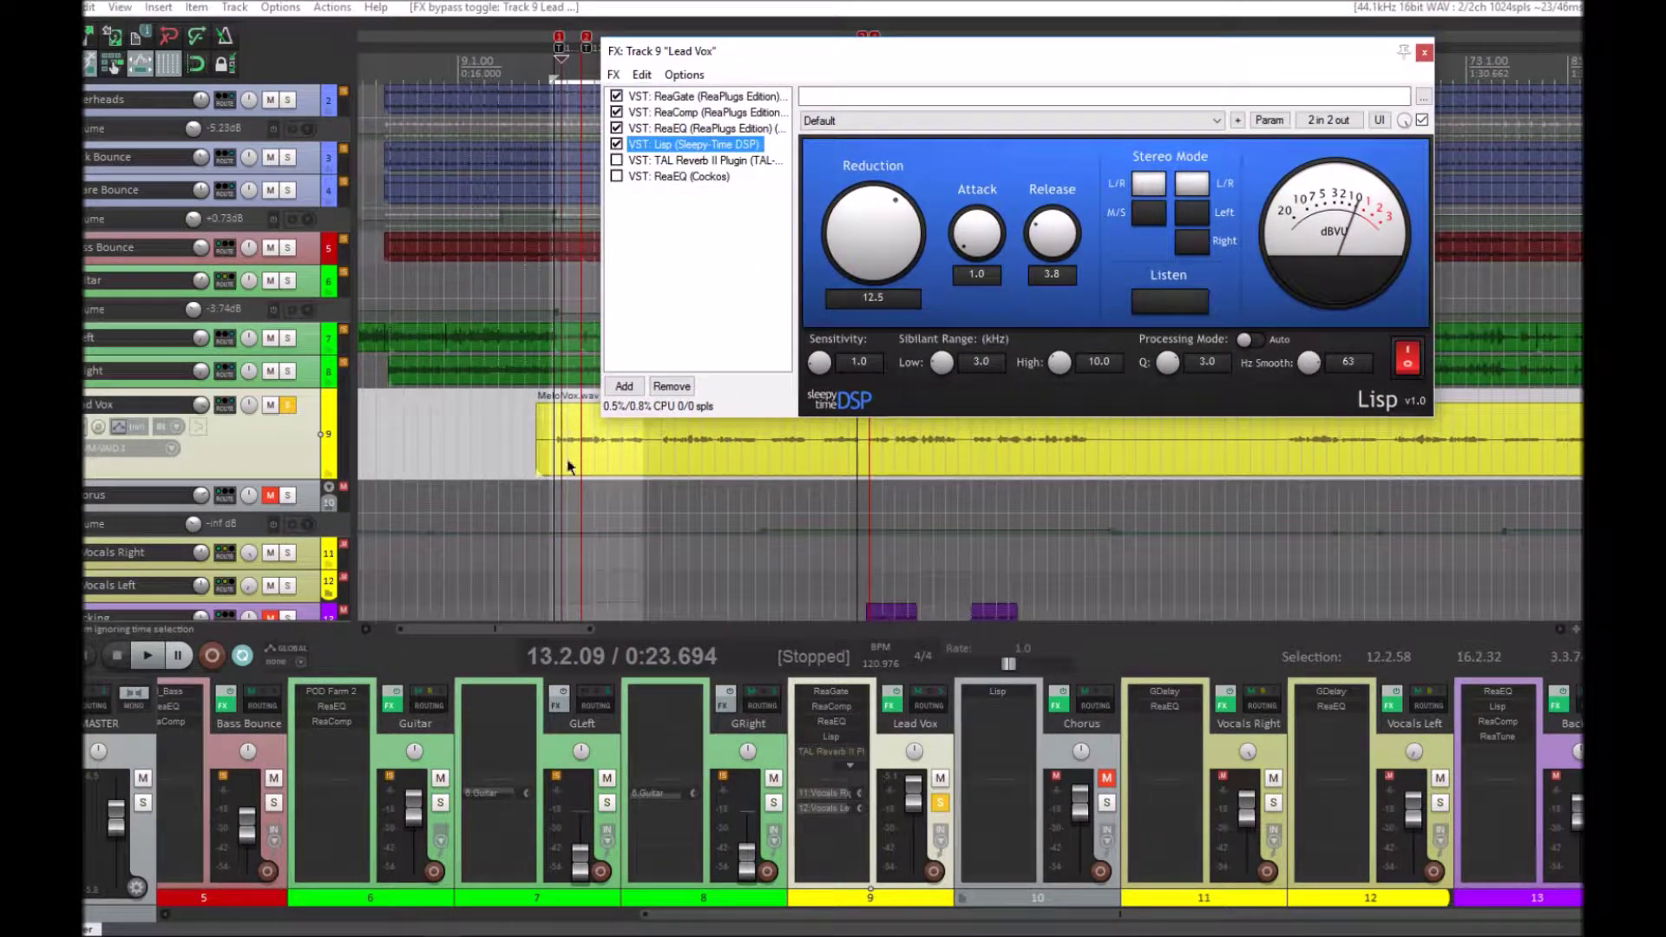
- Play the looped vocal through Lisp, watch its meter, and audition the sibilance with Listen mode switched on and off
{"action": "key", "text": "space"}
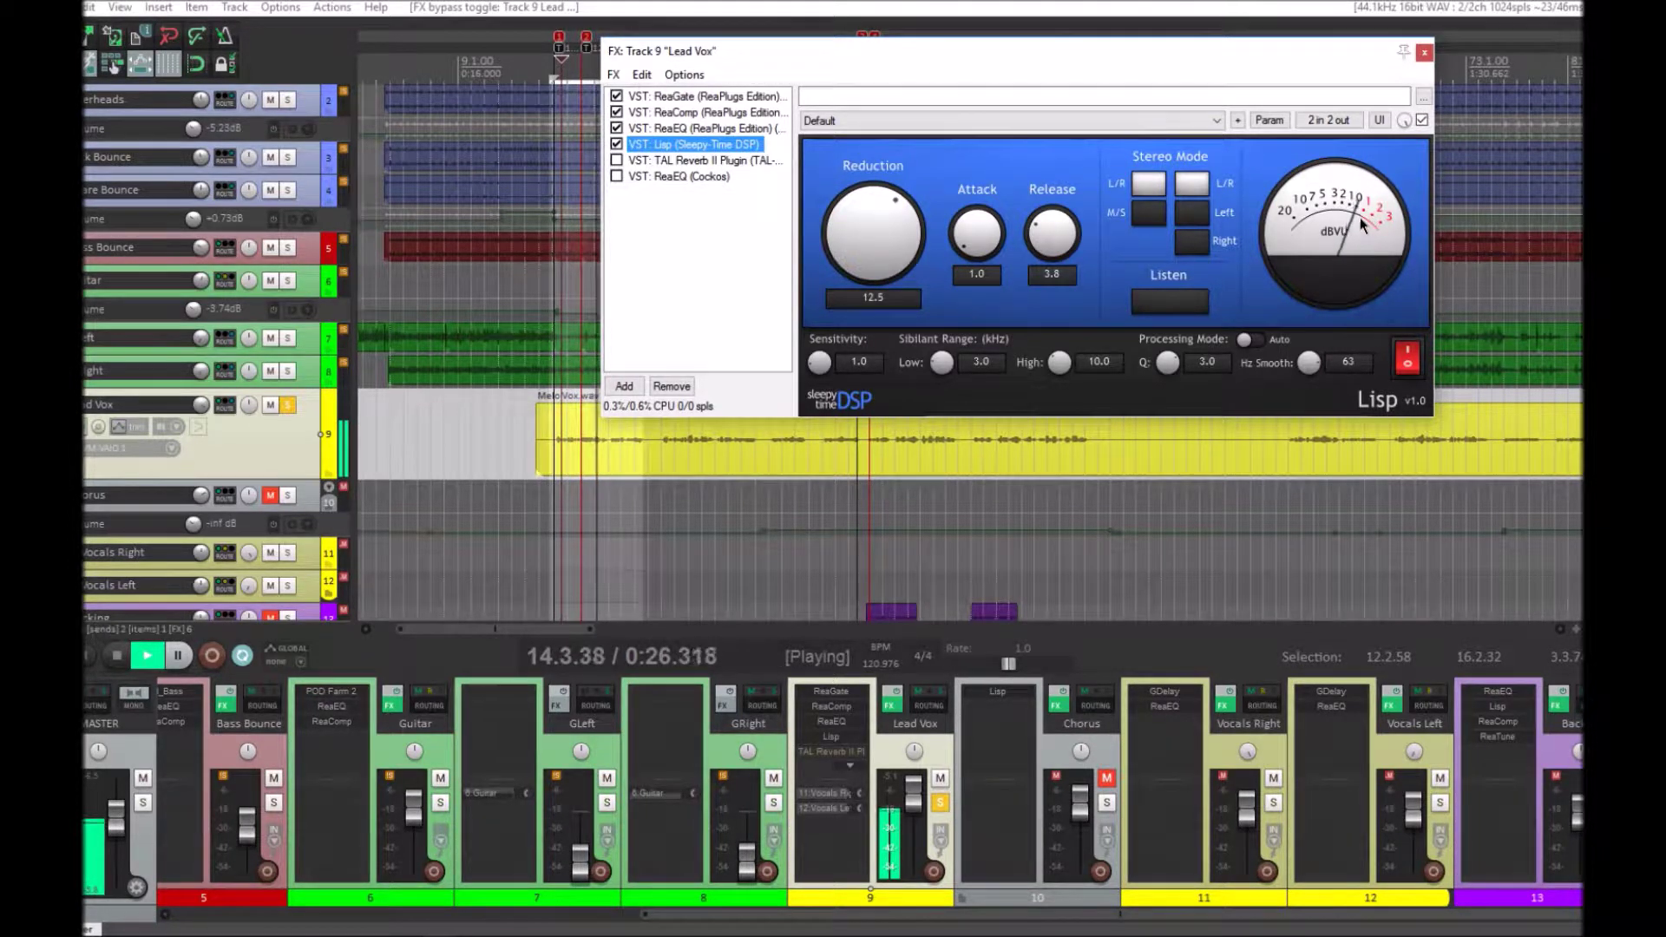
{"action": "left_click", "coordinate": [1178, 307]}
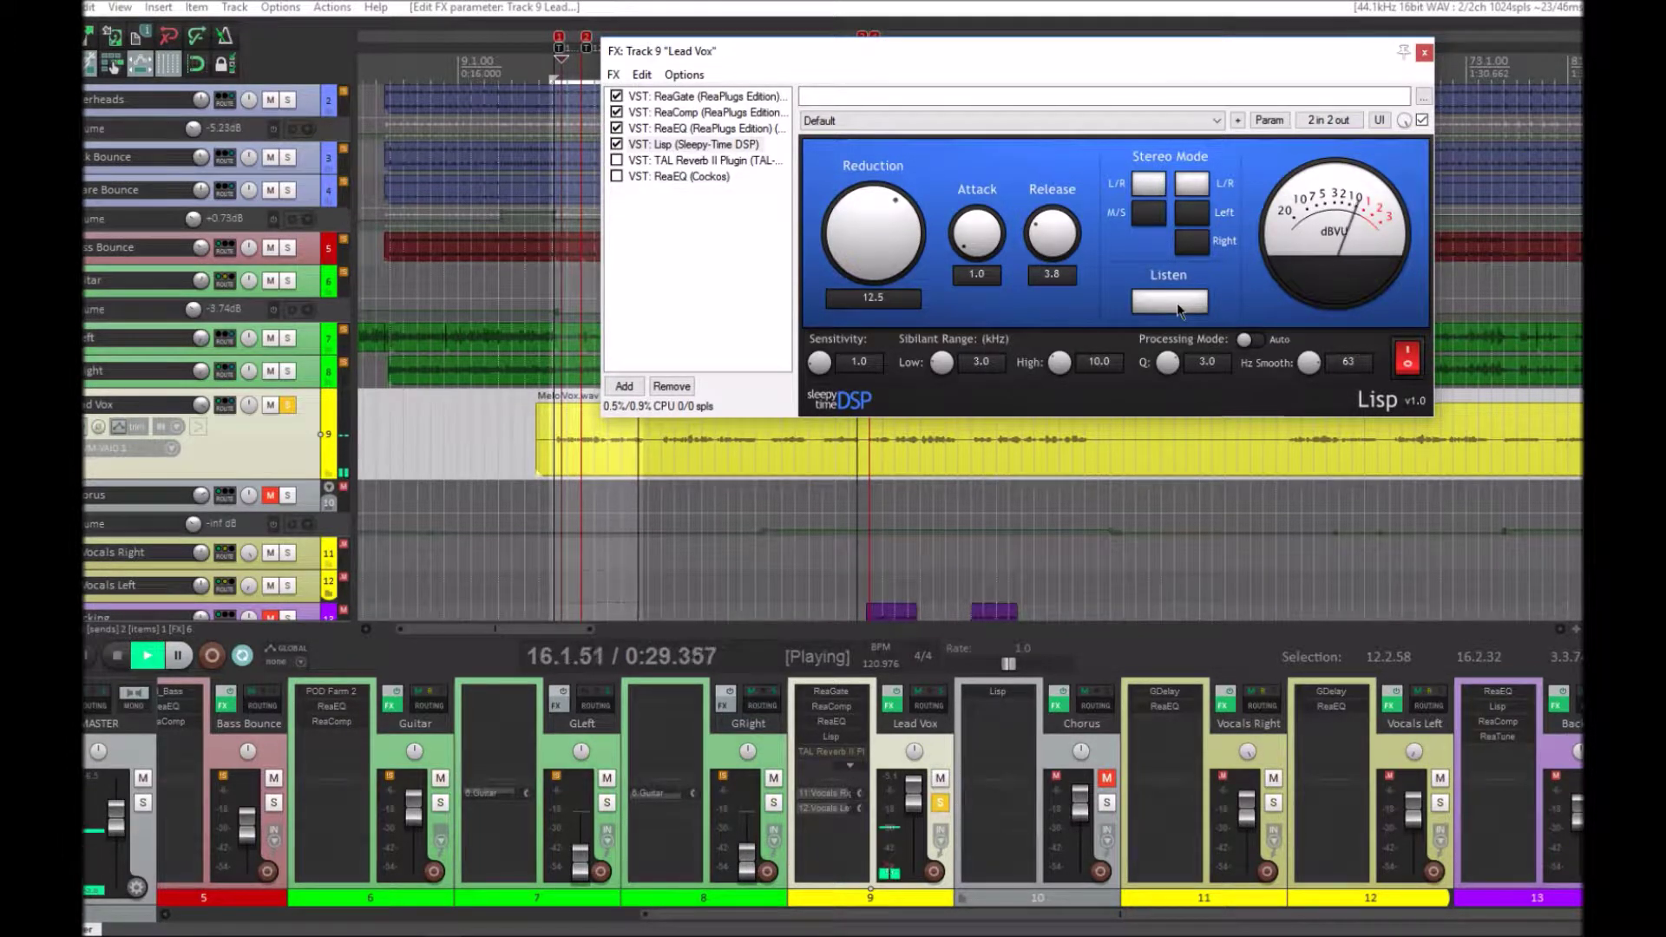
{"action": "left_click", "coordinate": [1169, 302]}
{"action": "key", "text": "space"}
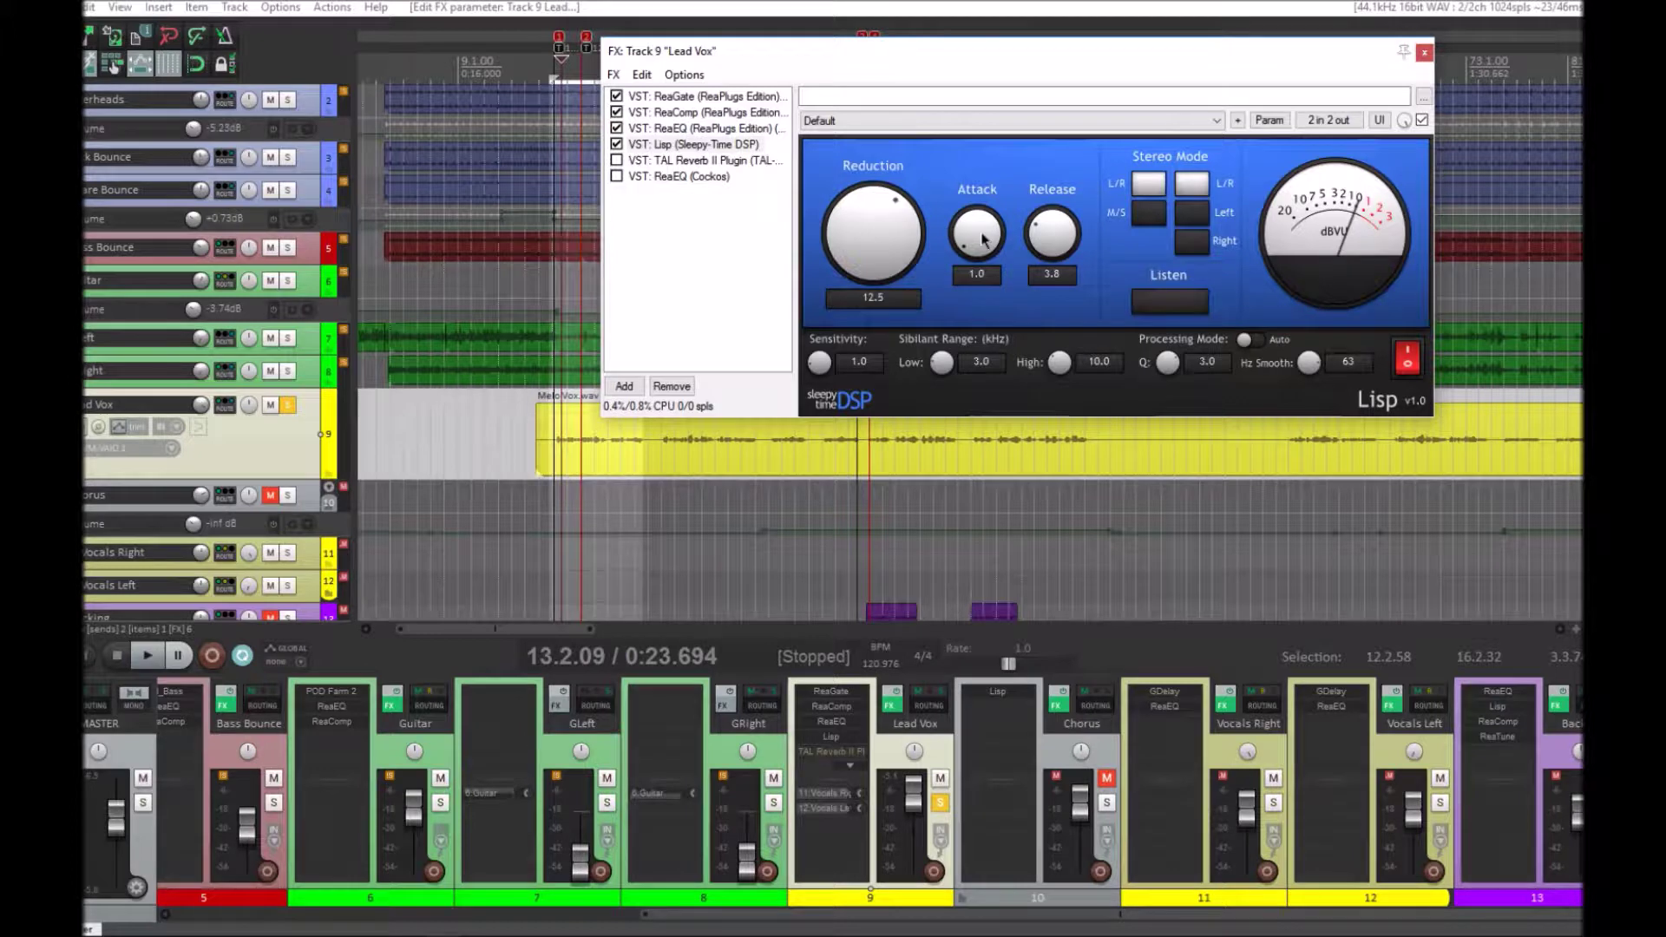
- Adjust Lisp by ear on the looped vocal to Reduction 13.1, Attack 1.8 and Sensitivity 2.0
{"action": "mouse_move", "coordinate": [979, 207]}
{"action": "left_mouse_down"}
{"action": "mouse_move", "coordinate": [987, 128]}
{"action": "mouse_move", "coordinate": [986, 201]}
{"action": "left_mouse_up"}
{"action": "left_click_drag", "start_coordinate": [987, 233], "coordinate": [988, 317]}
{"action": "left_click_drag", "start_coordinate": [950, 217], "coordinate": [948, 252]}
{"action": "left_click_drag", "start_coordinate": [972, 244], "coordinate": [969, 253]}
{"action": "key", "text": "space"}
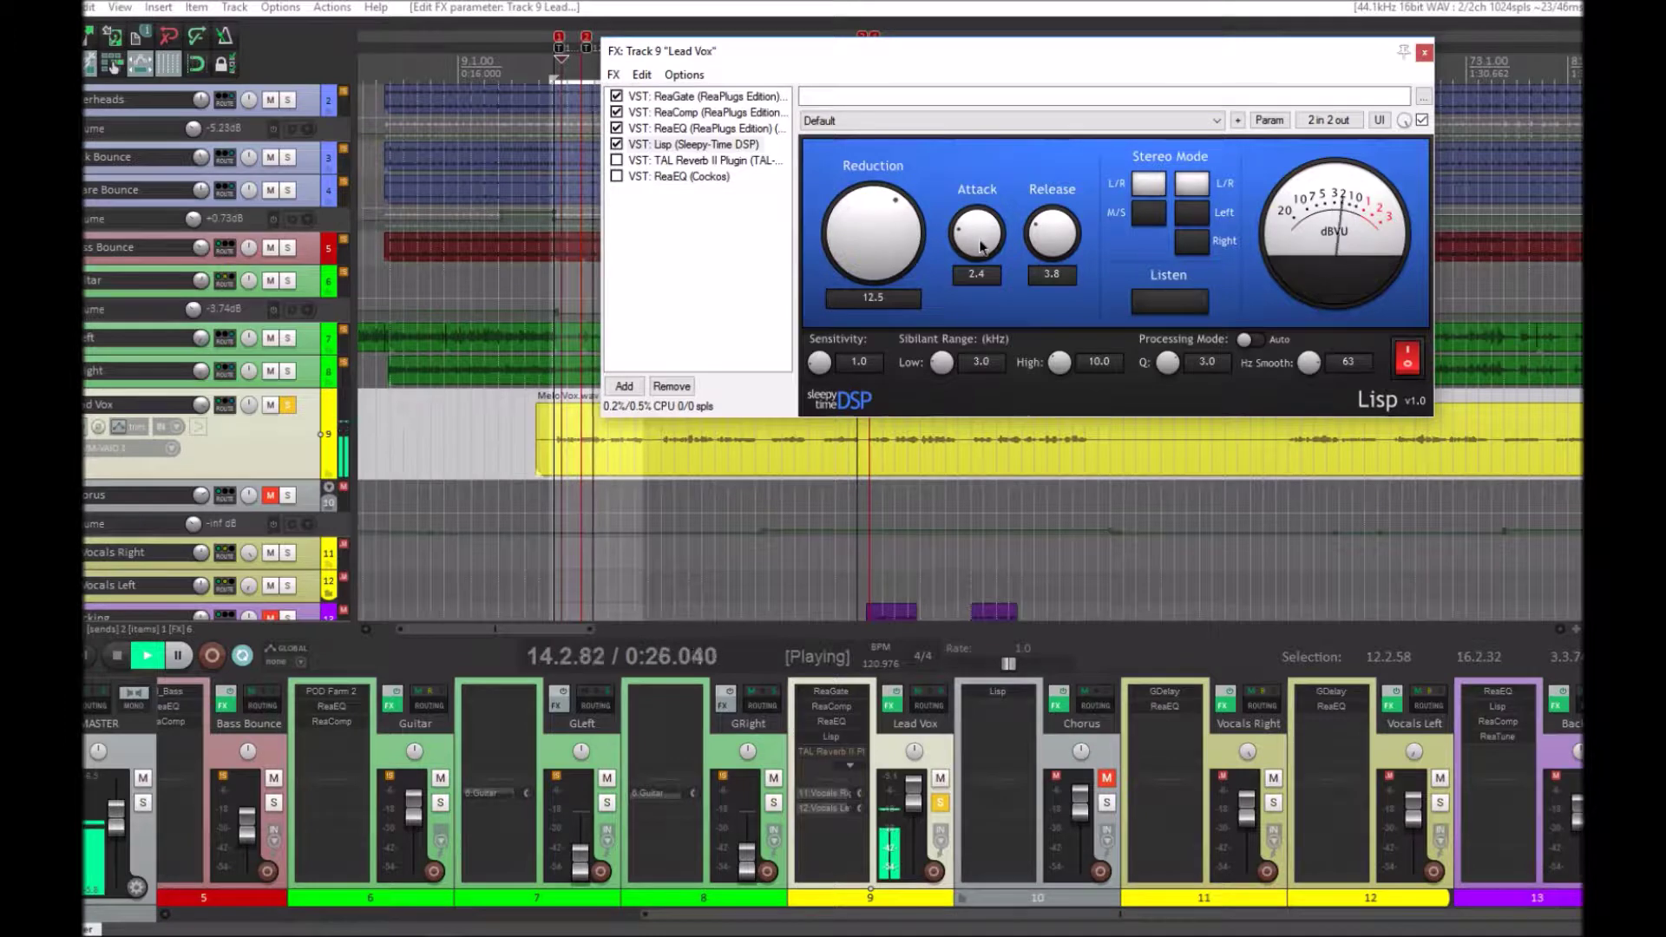
{"action": "scroll", "coordinate": [867, 239], "scroll_direction": "up", "scroll_amount": 5}
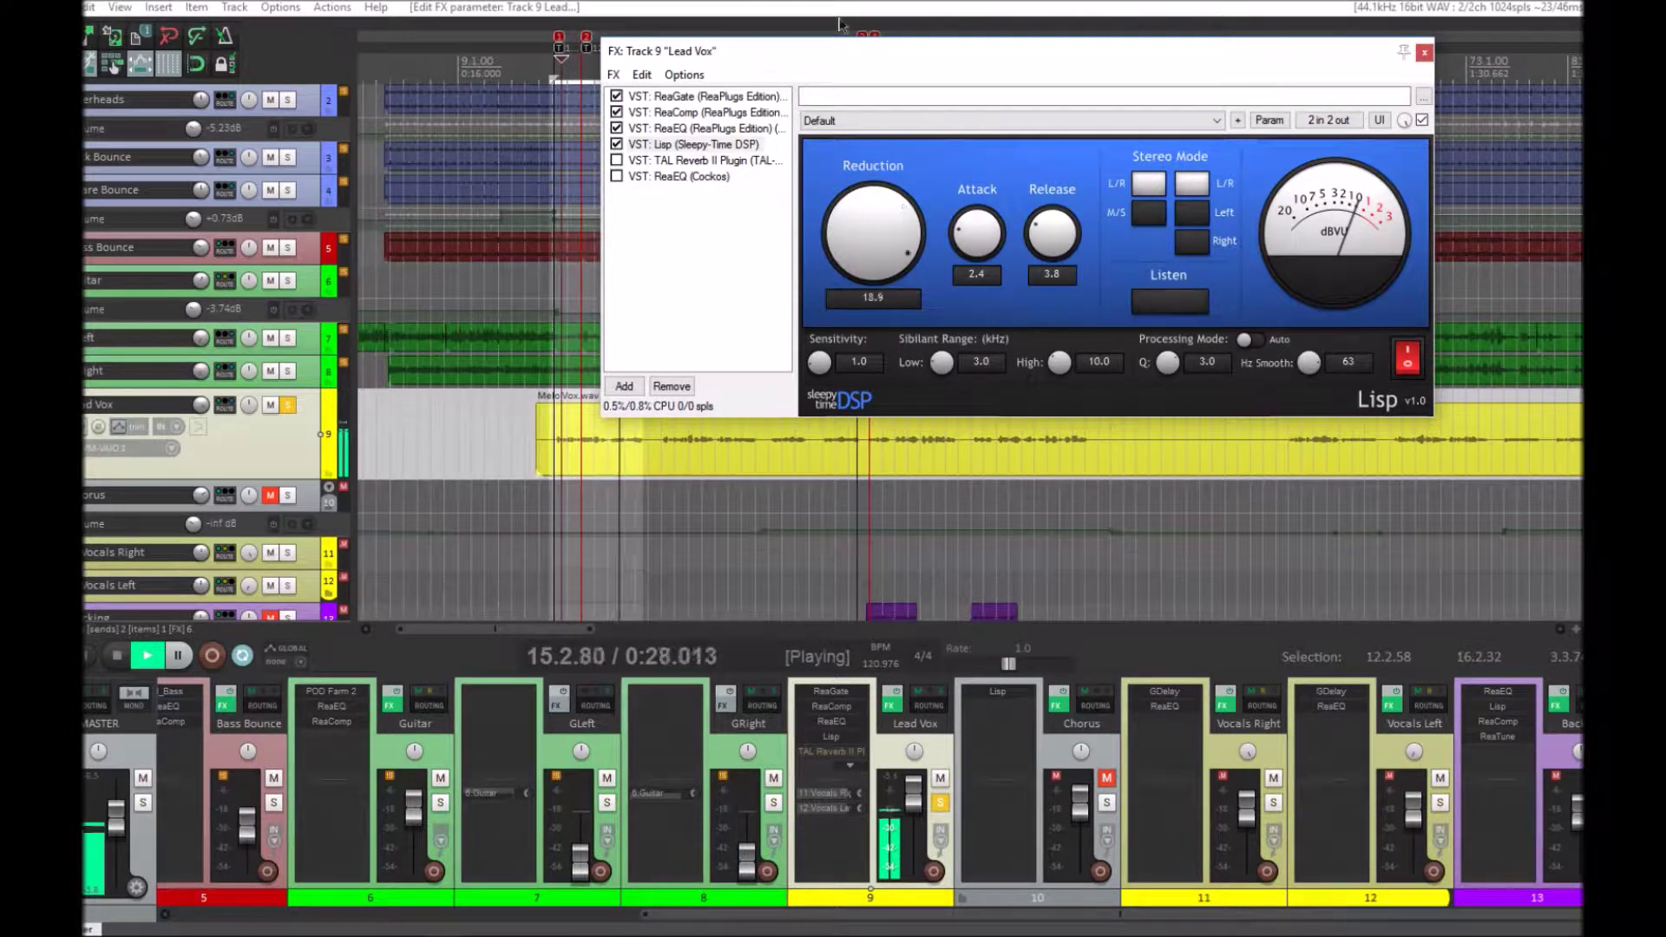
{"action": "left_click_drag", "start_coordinate": [859, 250], "coordinate": [887, 348]}
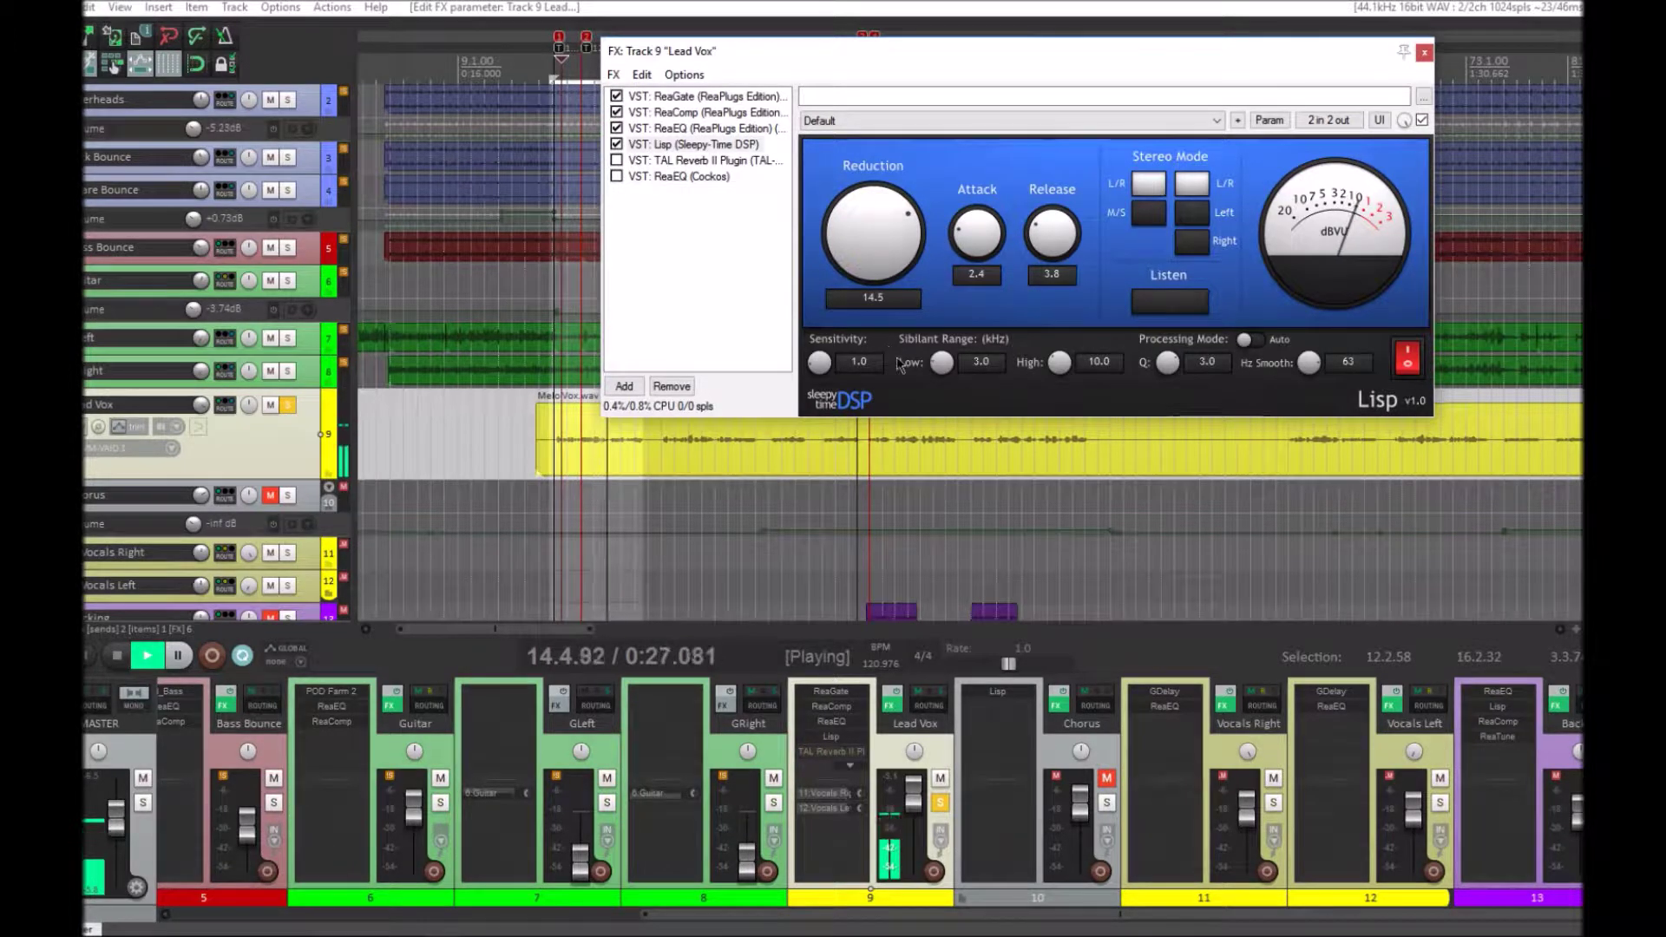
{"action": "left_click_drag", "start_coordinate": [875, 285], "coordinate": [877, 295]}
{"action": "left_click_drag", "start_coordinate": [976, 236], "coordinate": [978, 253]}
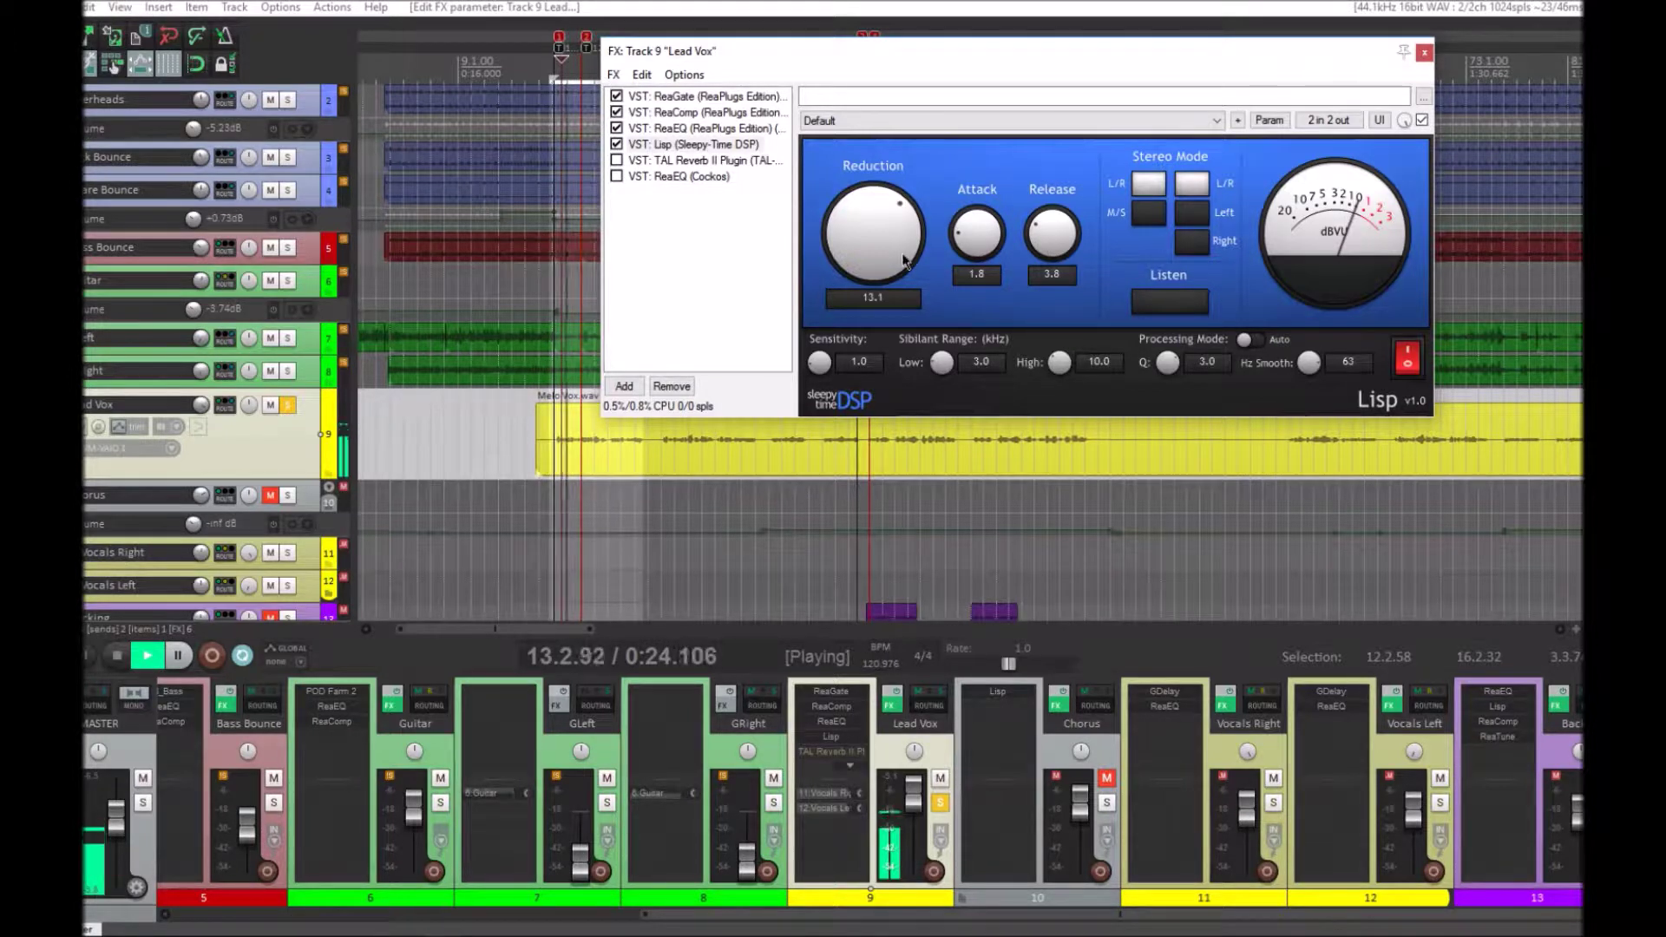
{"action": "left_click_drag", "start_coordinate": [819, 362], "coordinate": [823, 337]}
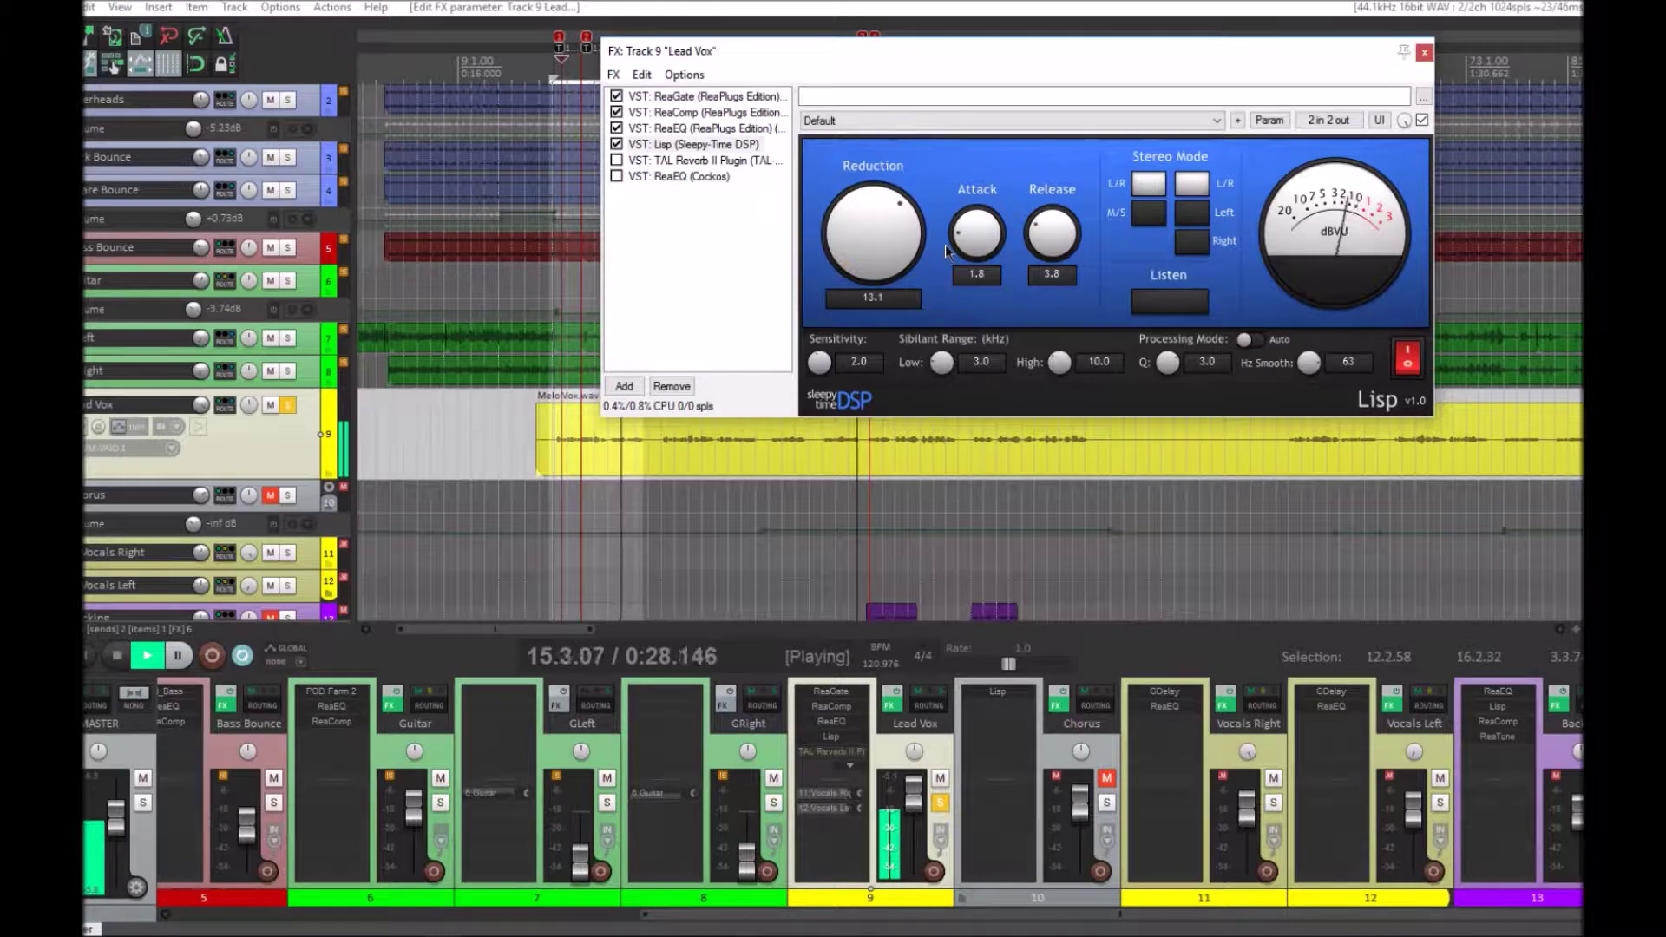
{"action": "key", "text": "space"}
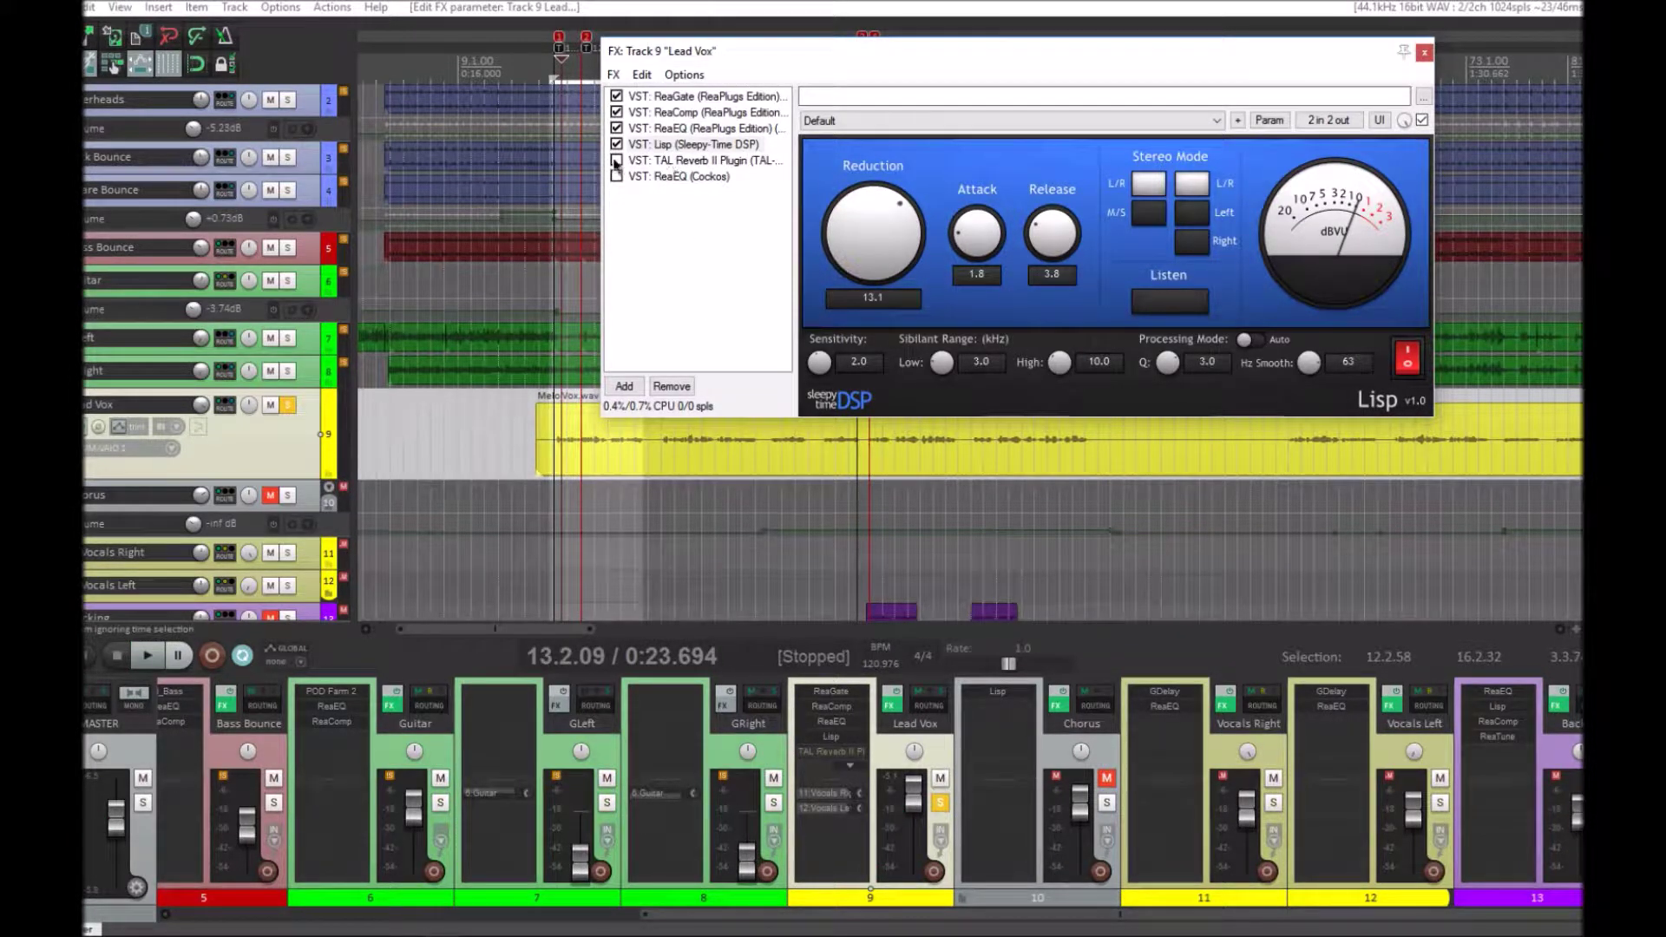
- Enable TAL Reverb II in the Lead Vox chain and play the looped vocal through it
{"action": "left_click", "coordinate": [617, 161]}
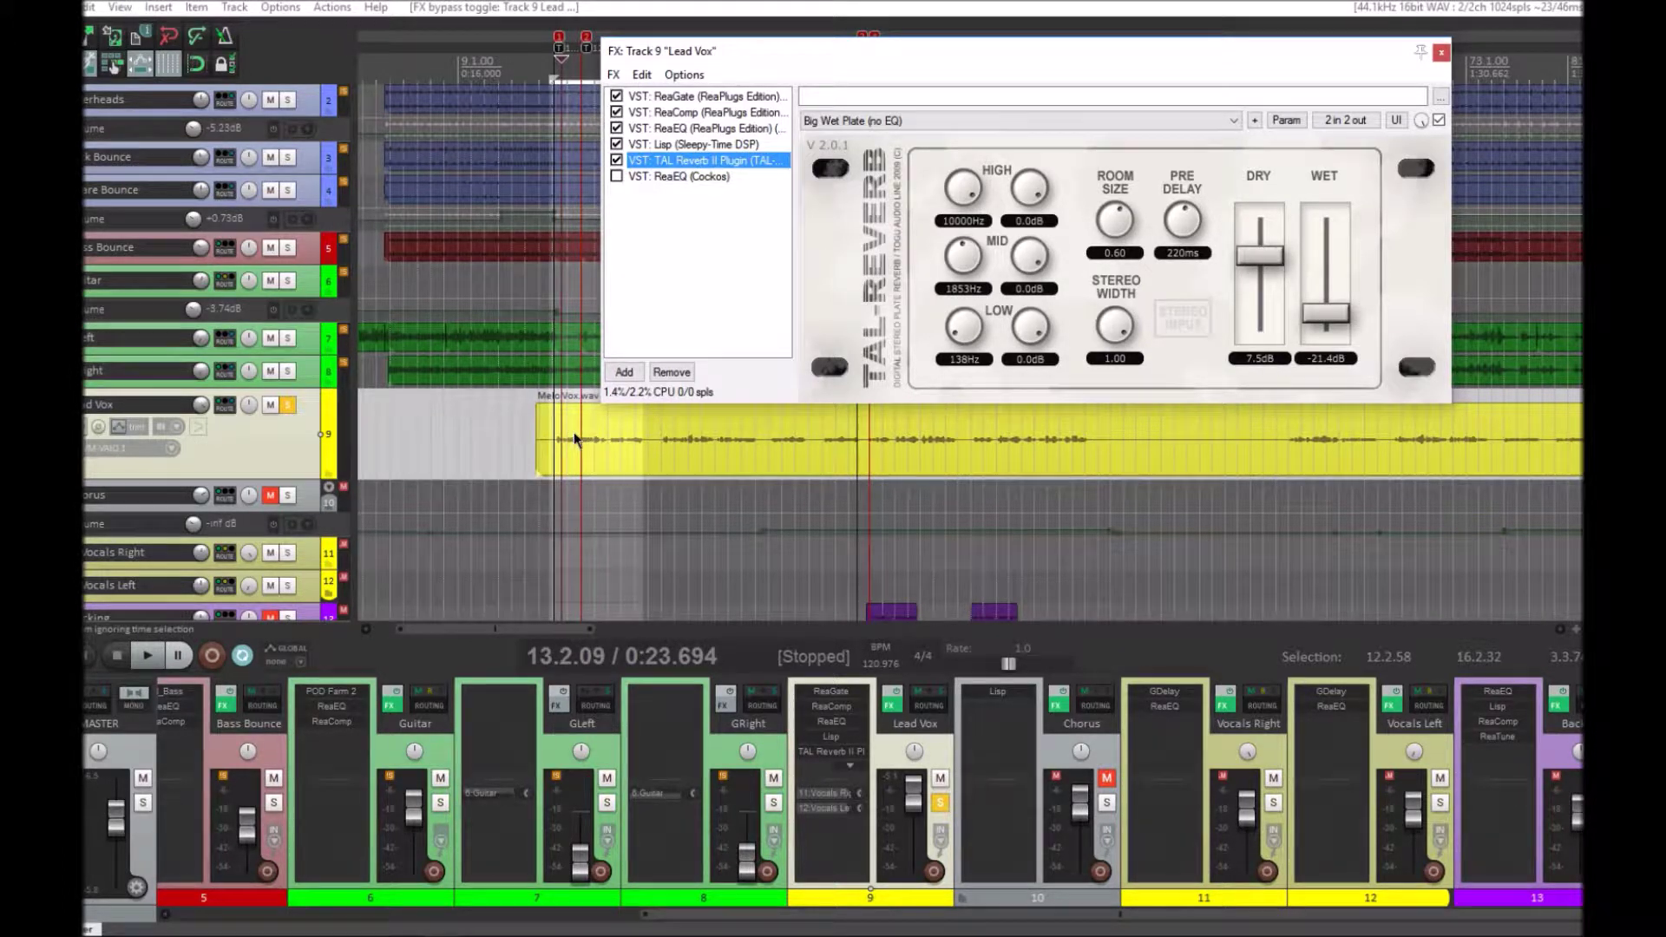
{"action": "key", "text": "space"}
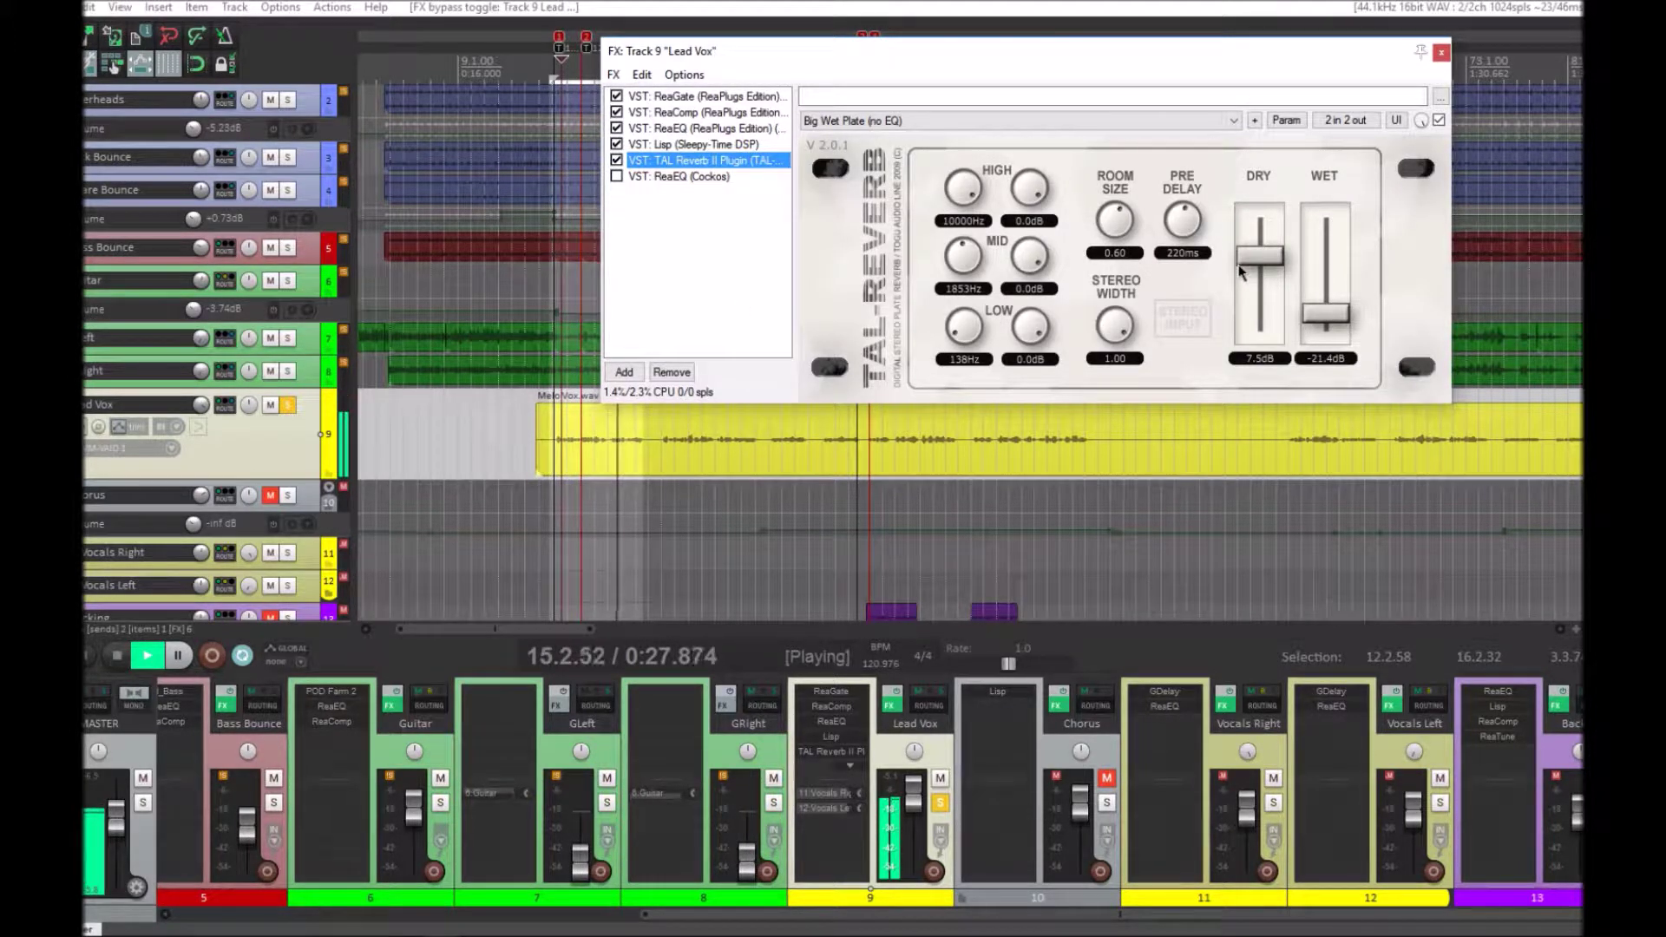
{"action": "key", "text": "space"}
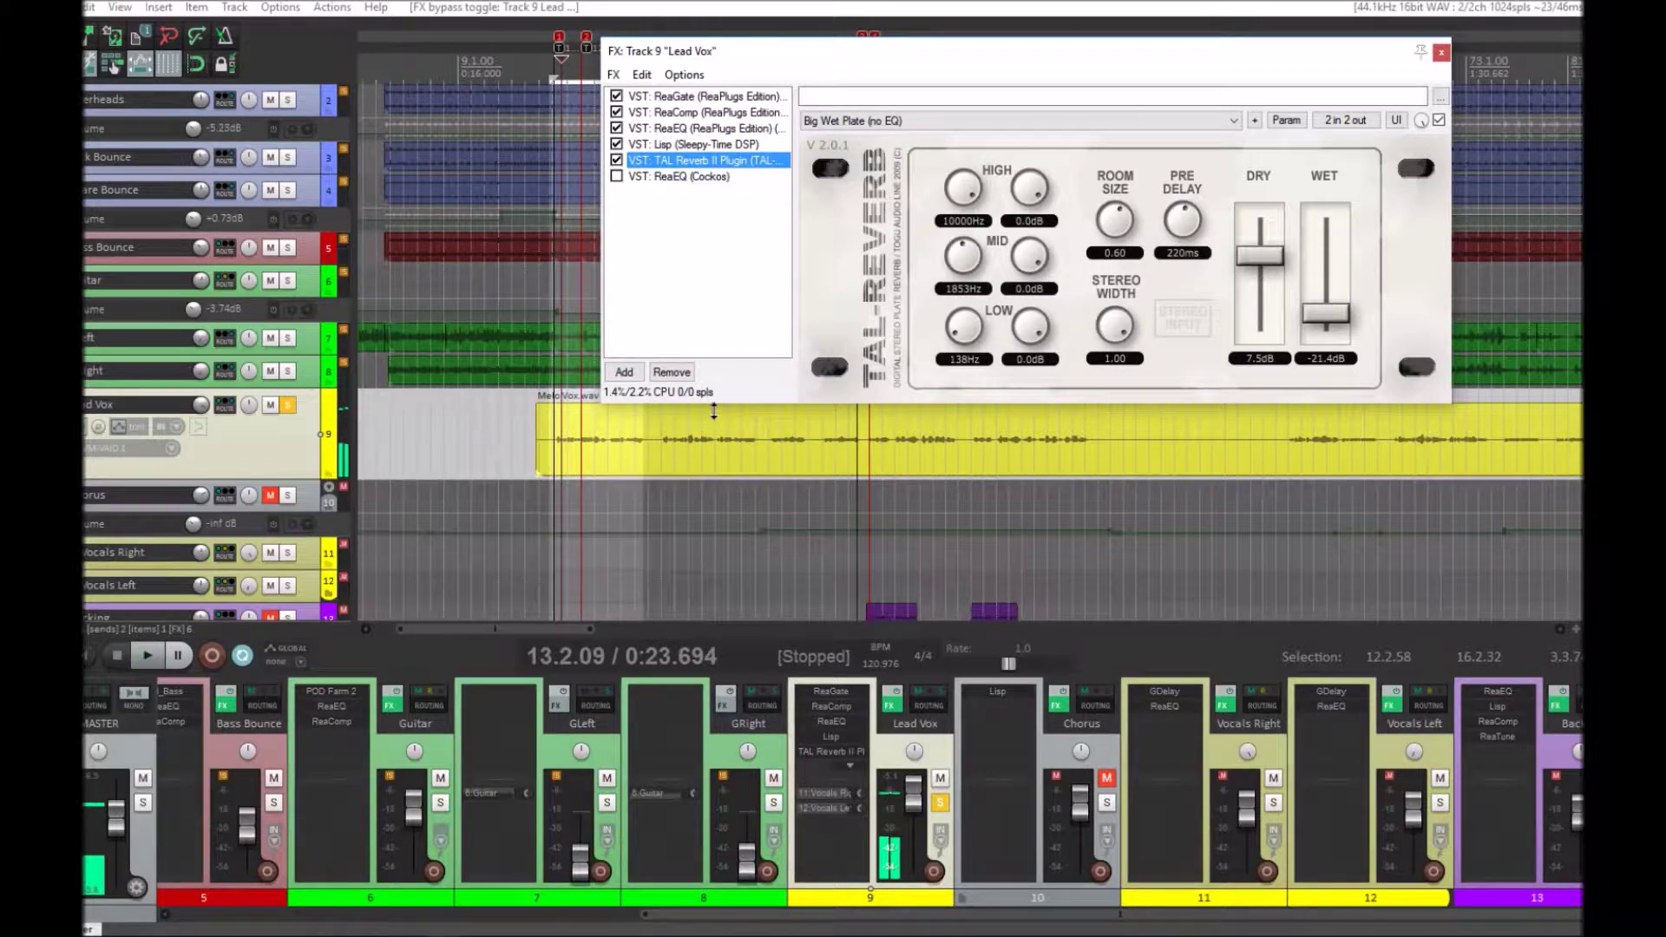
- Move the loop selection to 21.1.29–25.3.49 and play the vocal with reverb from the start of that passage
{"action": "left_click_drag", "start_coordinate": [889, 59], "coordinate": [1144, 367]}
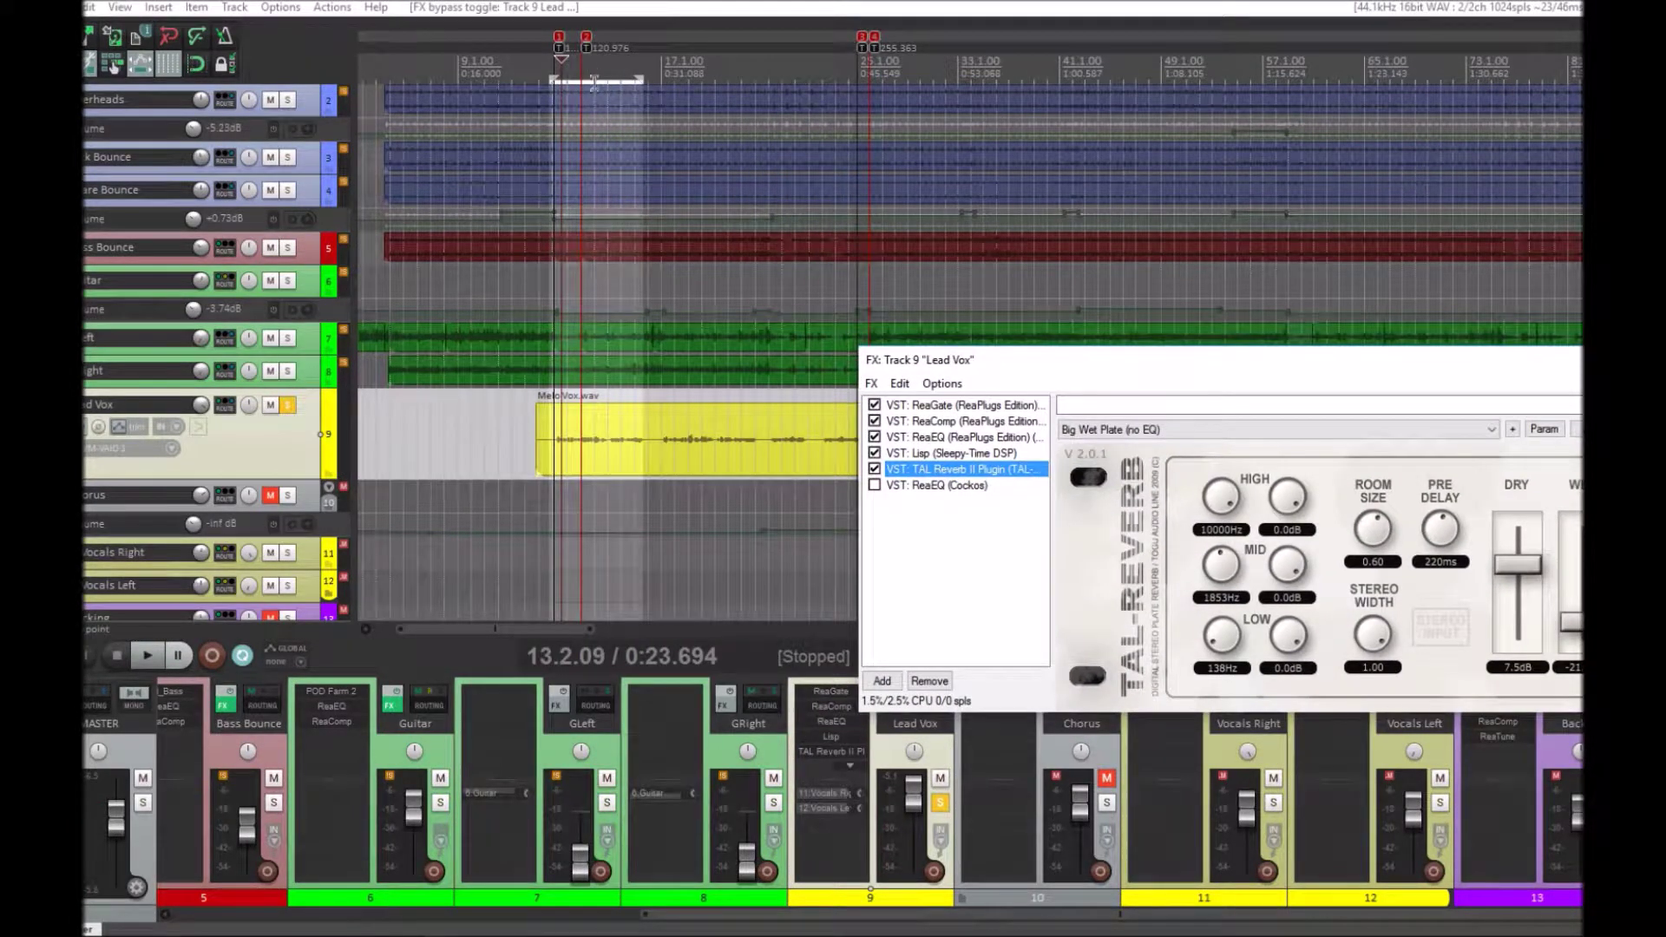
{"action": "left_click_drag", "start_coordinate": [643, 78], "coordinate": [862, 80]}
{"action": "left_click_drag", "start_coordinate": [550, 81], "coordinate": [770, 80]}
{"action": "left_click_drag", "start_coordinate": [1025, 362], "coordinate": [649, 348]}
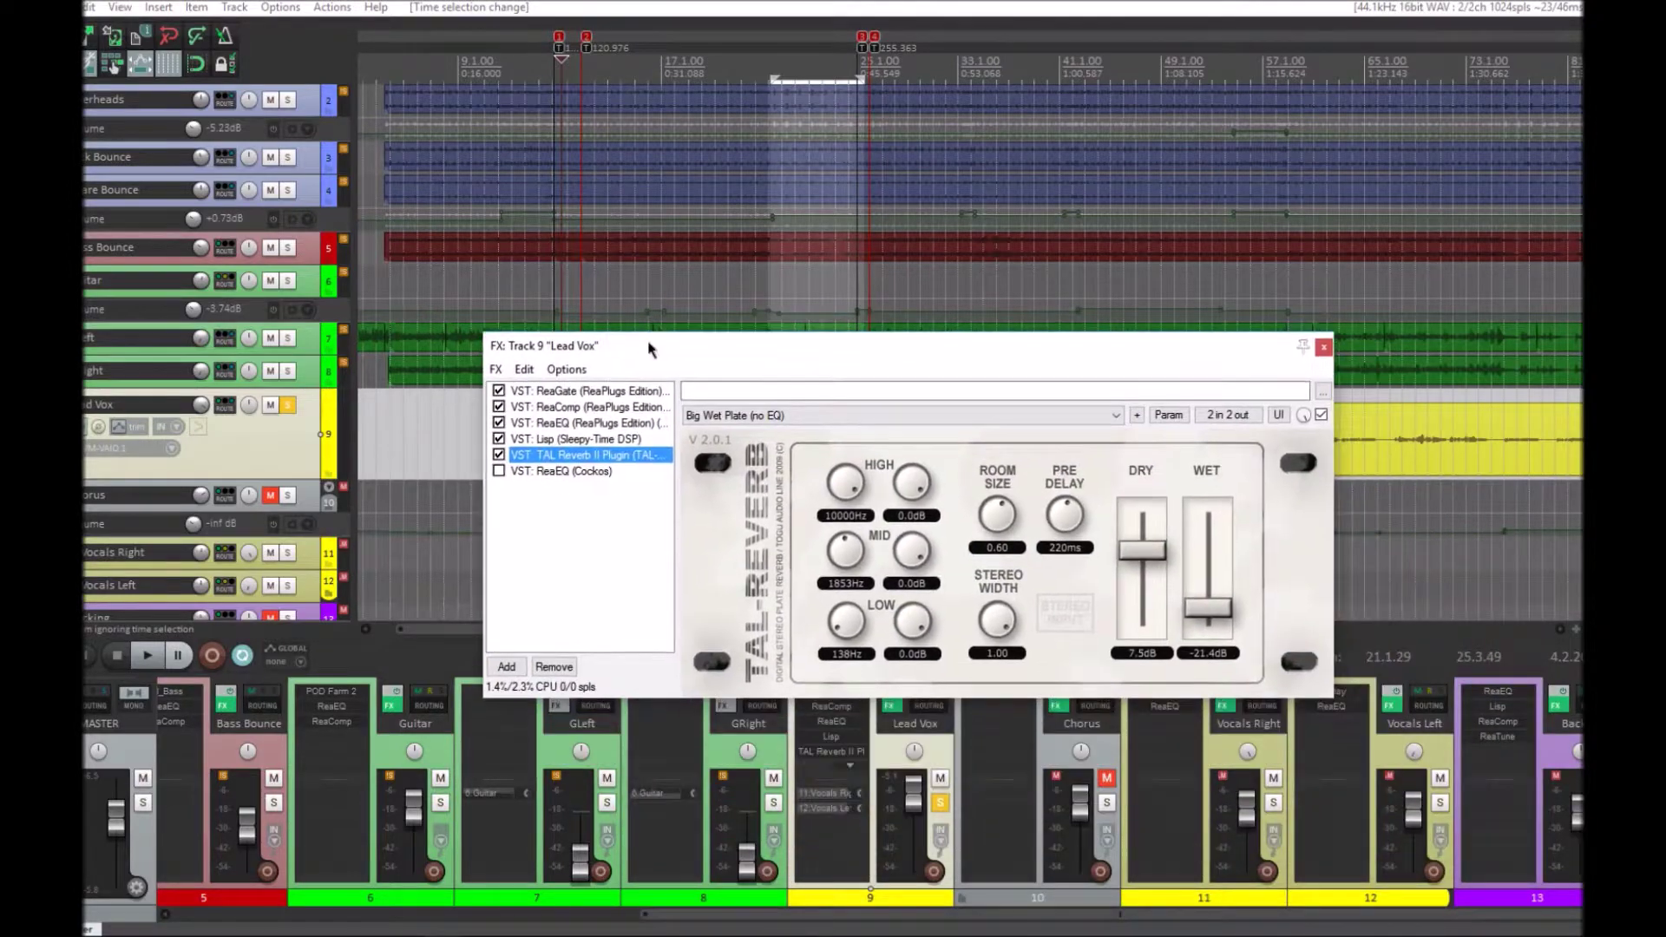
{"action": "left_click", "coordinate": [777, 238]}
{"action": "key", "text": "space"}
{"action": "left_click_drag", "start_coordinate": [767, 355], "coordinate": [825, 508]}
{"action": "key", "text": "space"}
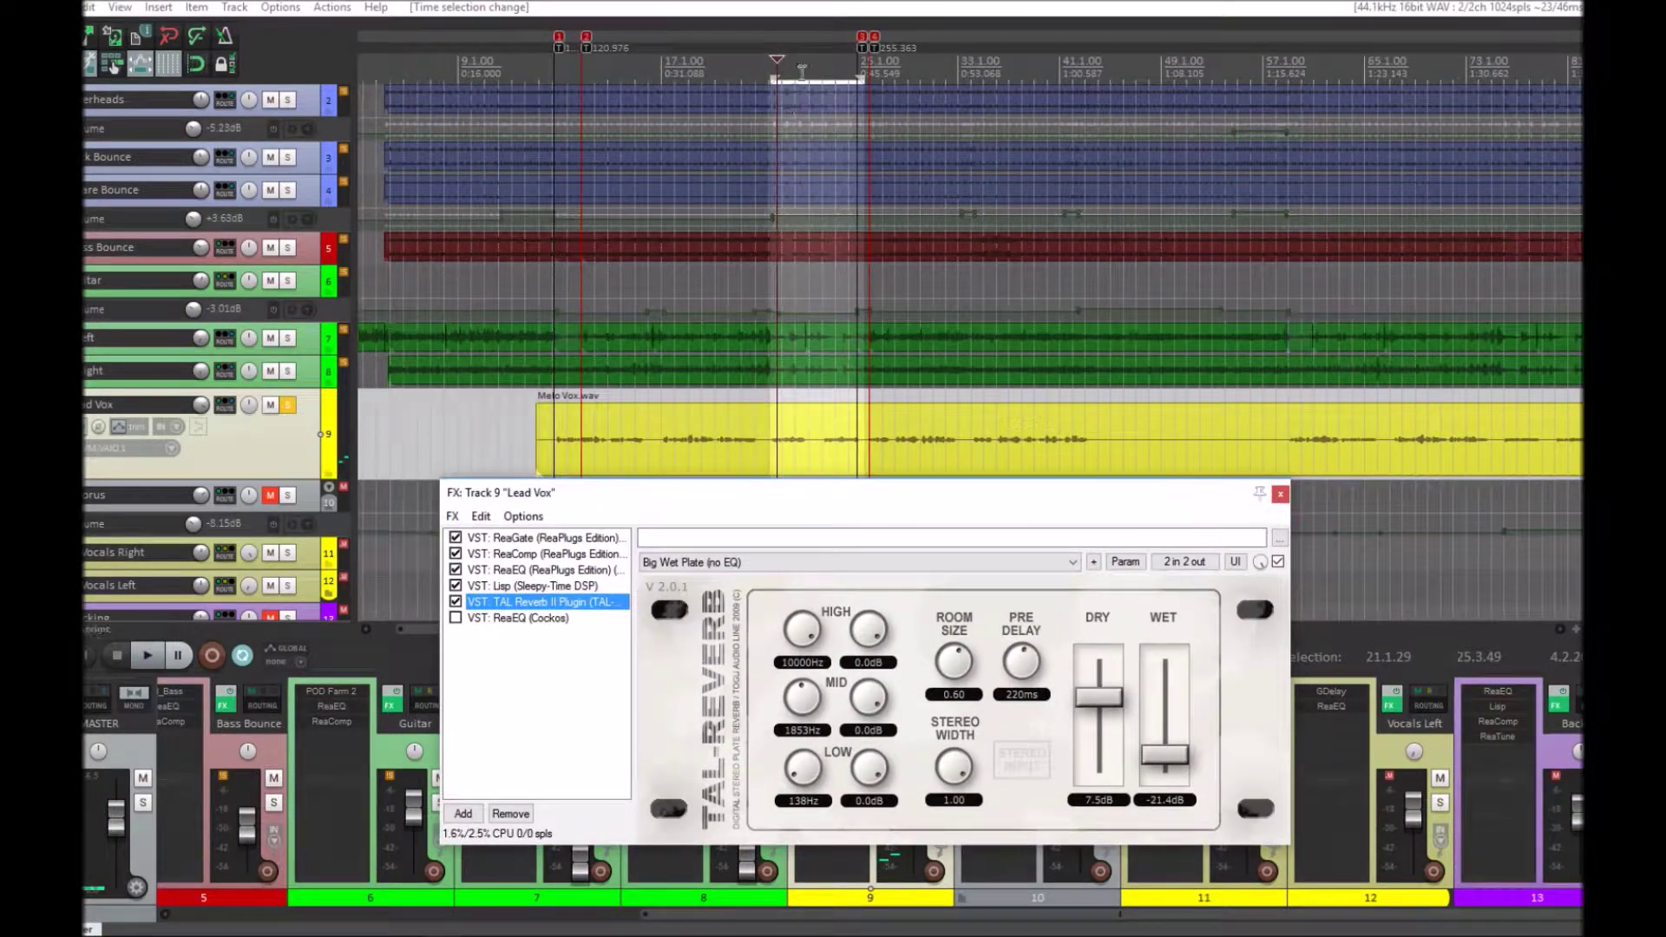
- Loop the earlier vocal passage 17.1.55–20.3.18 and, while it plays, lower the reverb's dry level to 3.8 dB
{"action": "mouse_move", "coordinate": [676, 75]}
{"action": "left_mouse_down"}
{"action": "mouse_move", "coordinate": [763, 76]}
{"action": "mouse_move", "coordinate": [667, 77]}
{"action": "left_mouse_up"}
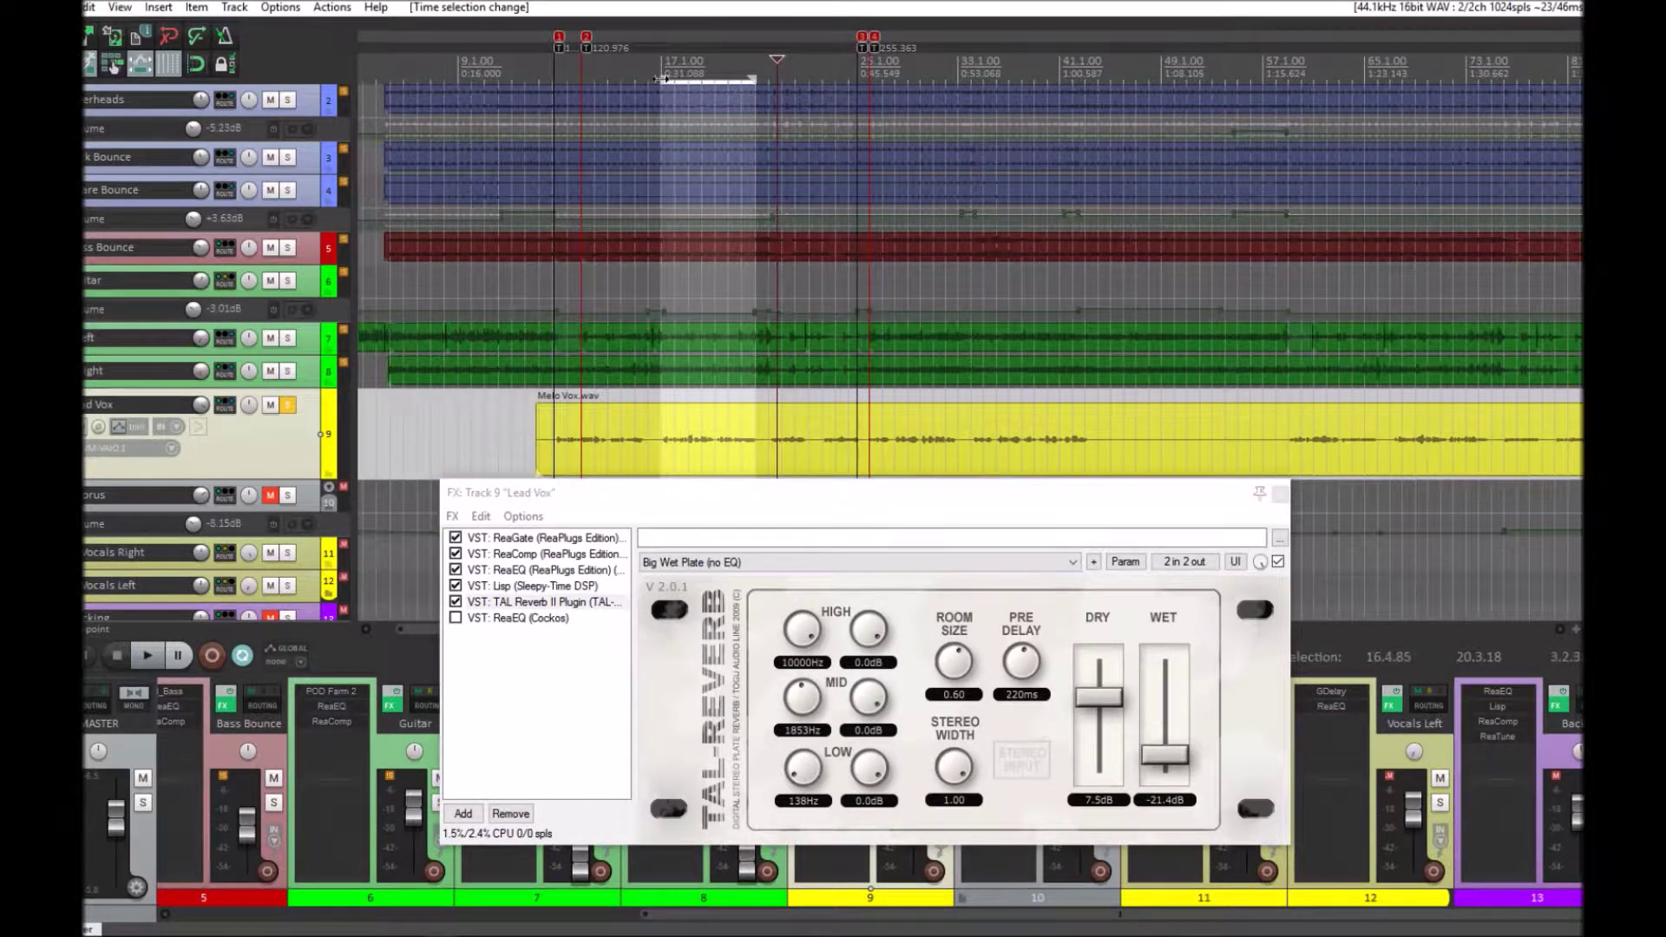
{"action": "key", "text": "space"}
{"action": "left_click_drag", "start_coordinate": [777, 501], "coordinate": [856, 102]}
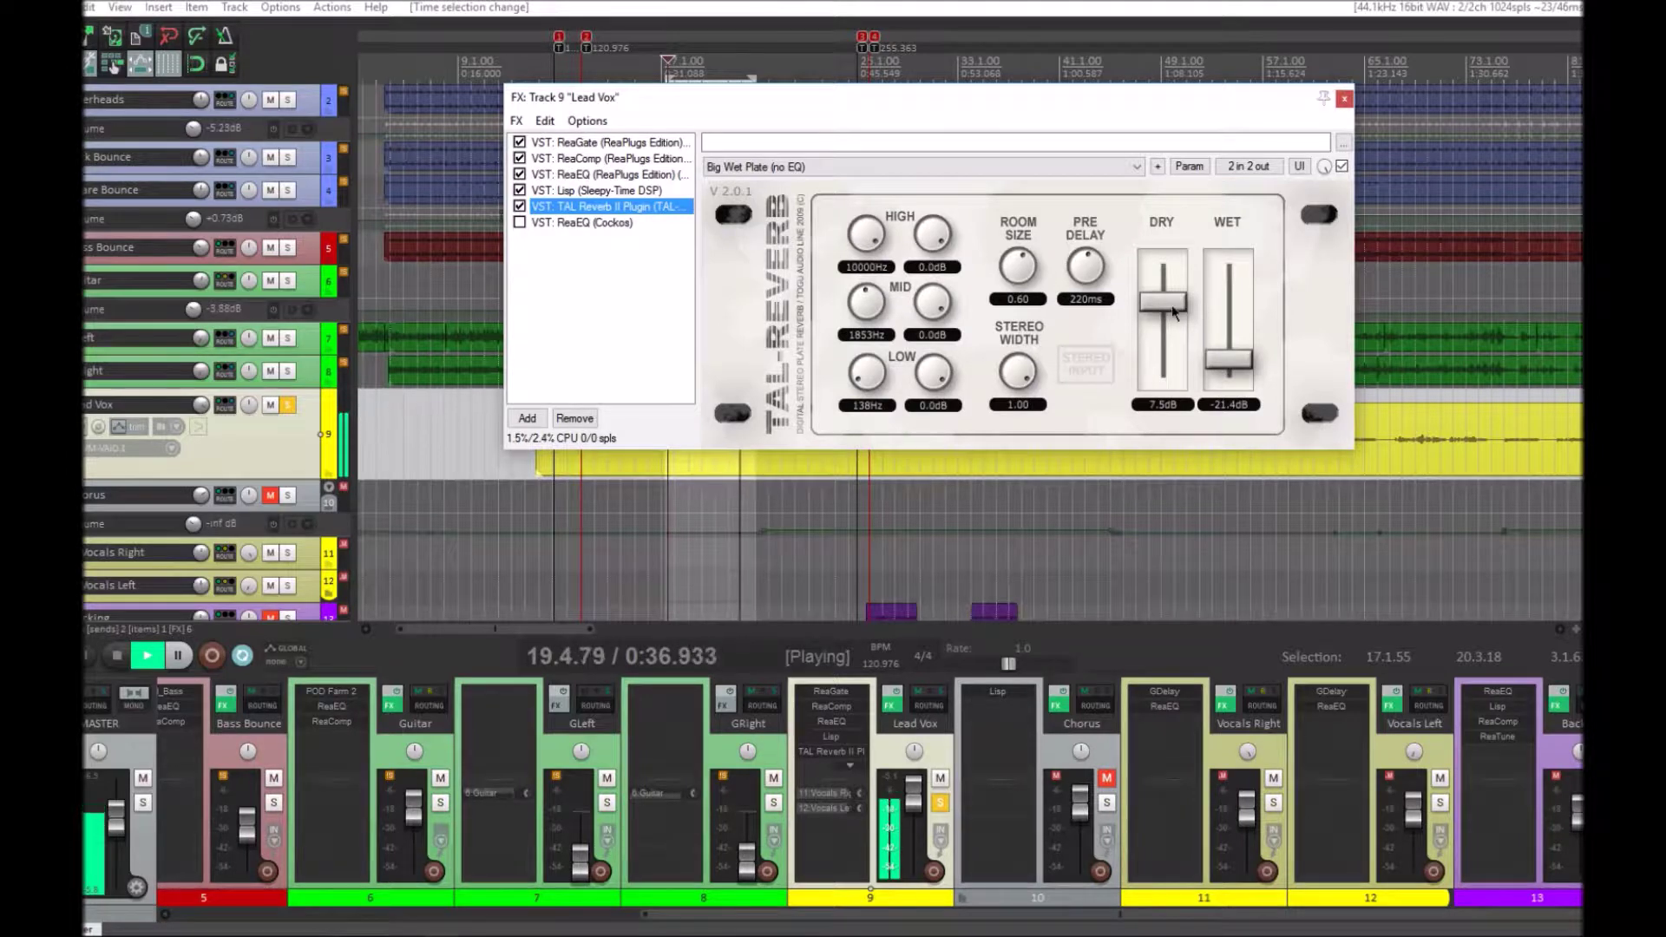
{"action": "left_click_drag", "start_coordinate": [1165, 304], "coordinate": [1169, 315]}
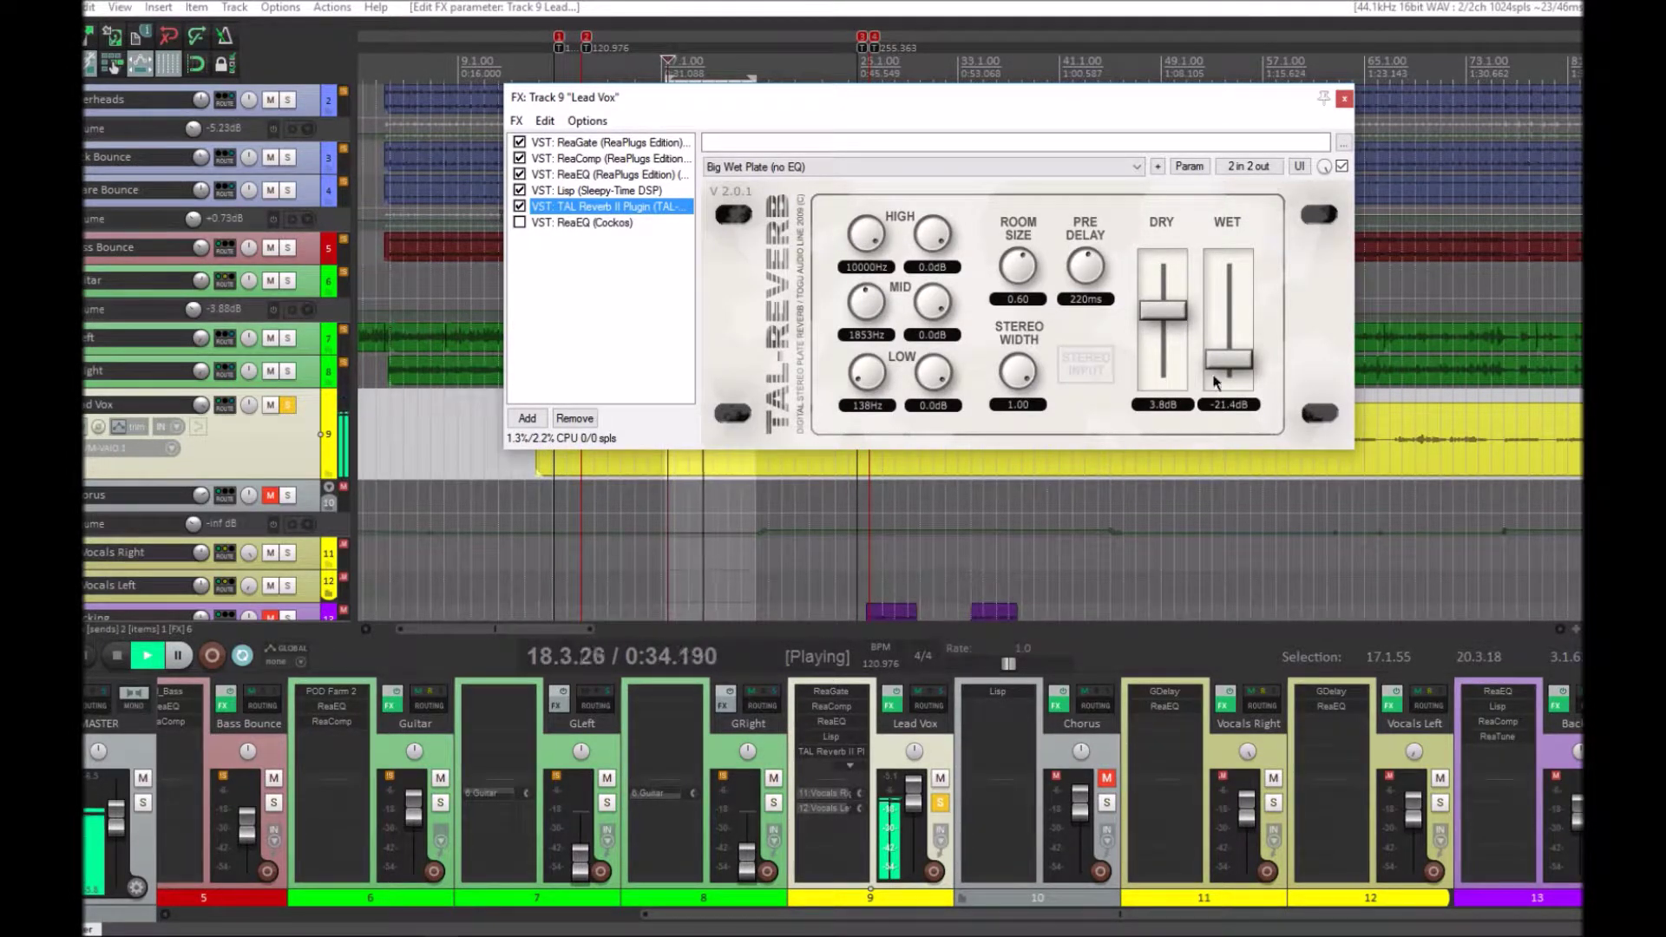
{"action": "key", "text": "space"}
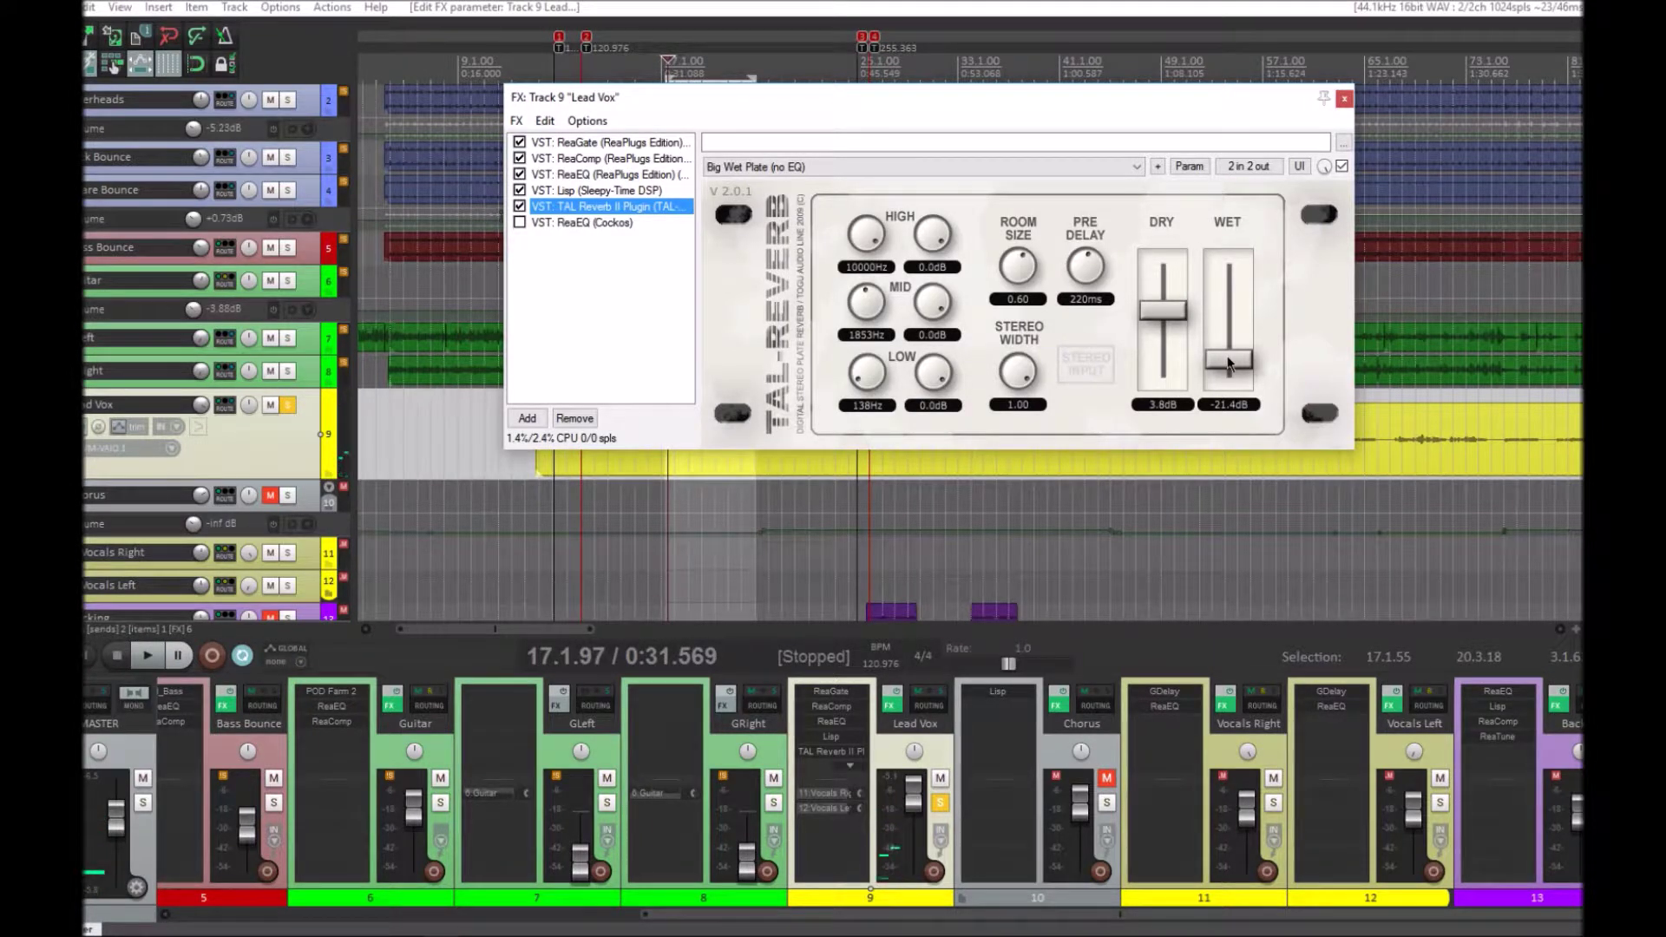
- Audition the vocal with the reverb's wet level at -96.0 dB, then set the wet level to -26.7 dB
{"action": "left_click", "coordinate": [1231, 295]}
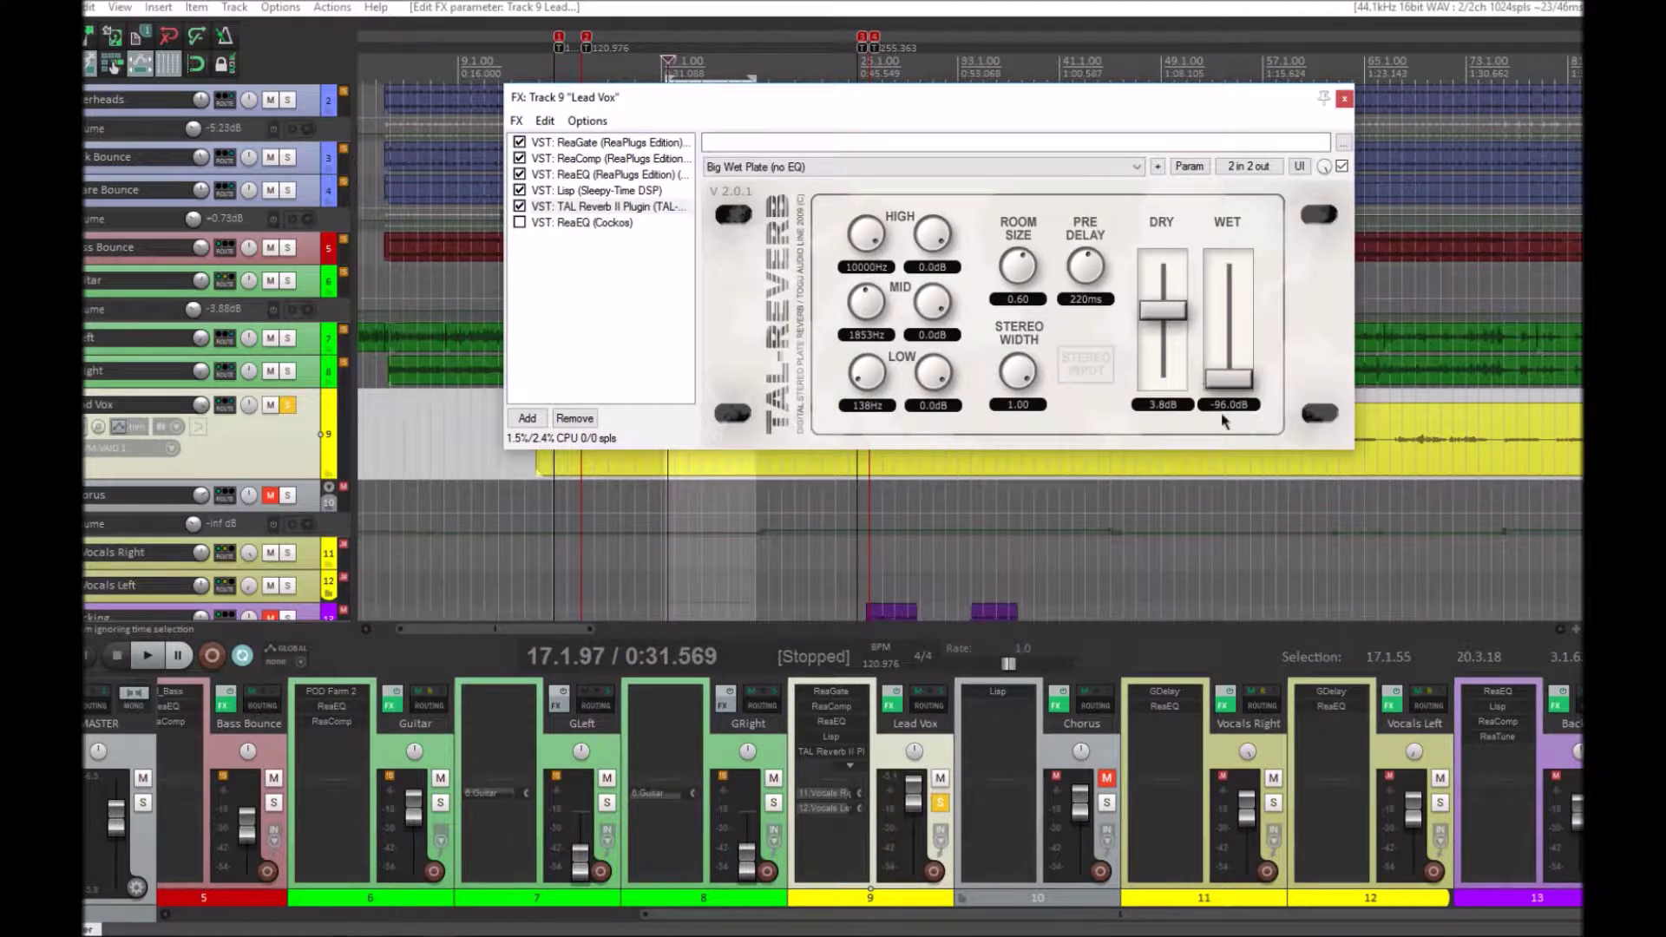
{"action": "key", "text": "space"}
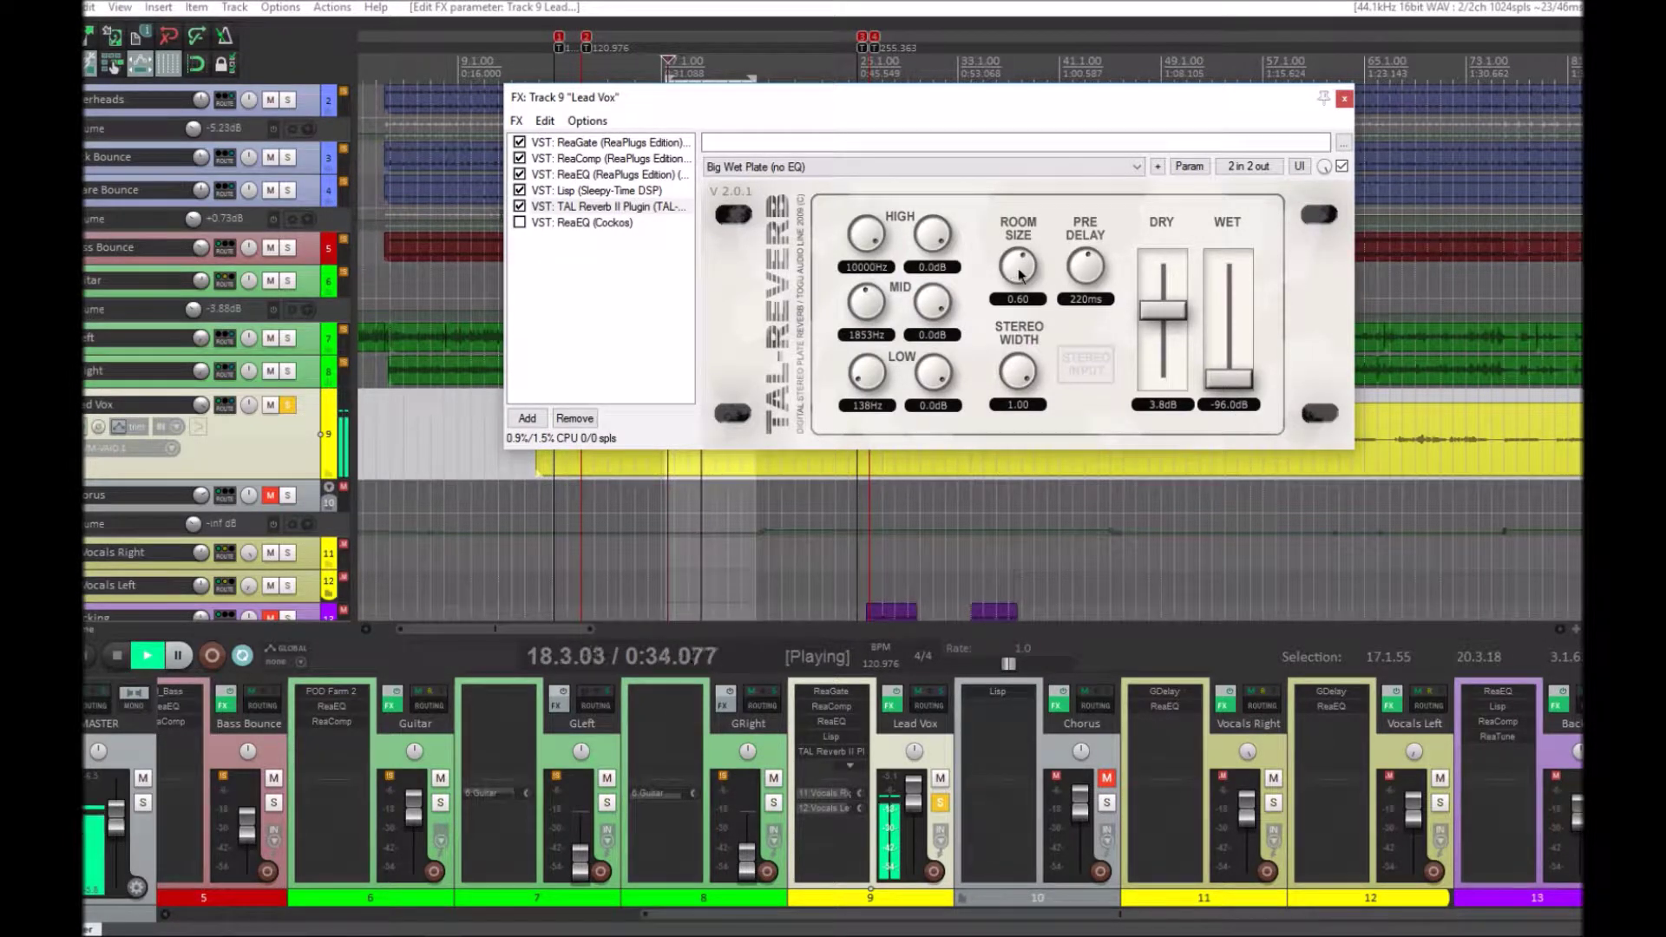
{"action": "key", "text": "space"}
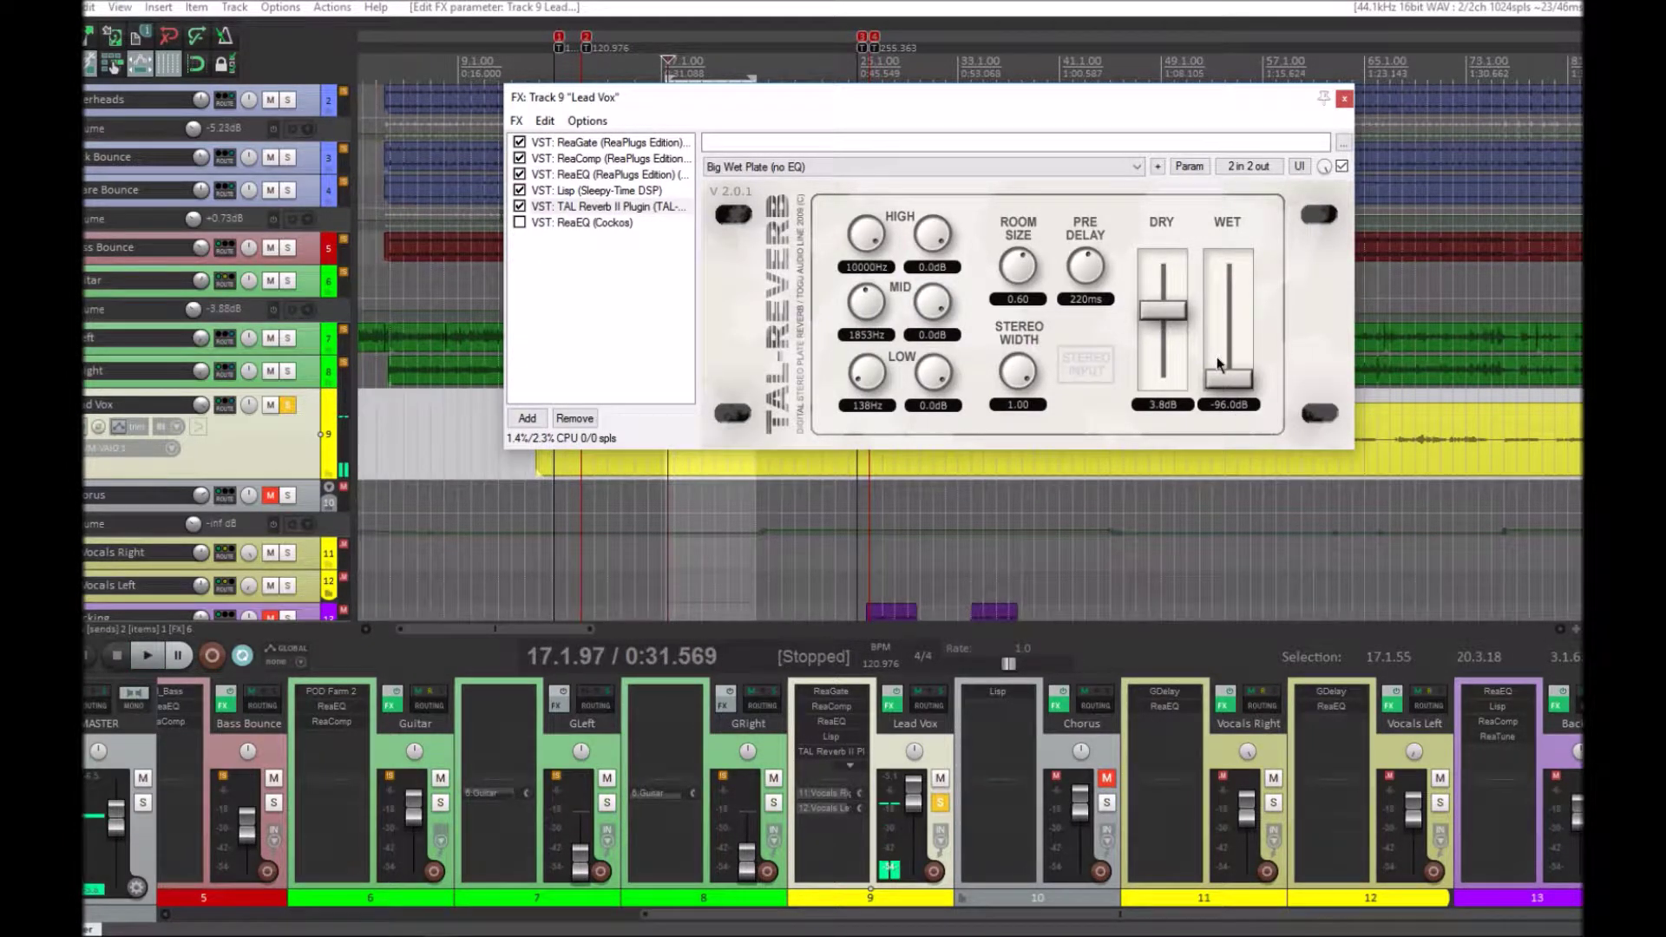
{"action": "scroll", "coordinate": [1224, 392], "scroll_direction": "up", "scroll_amount": 3}
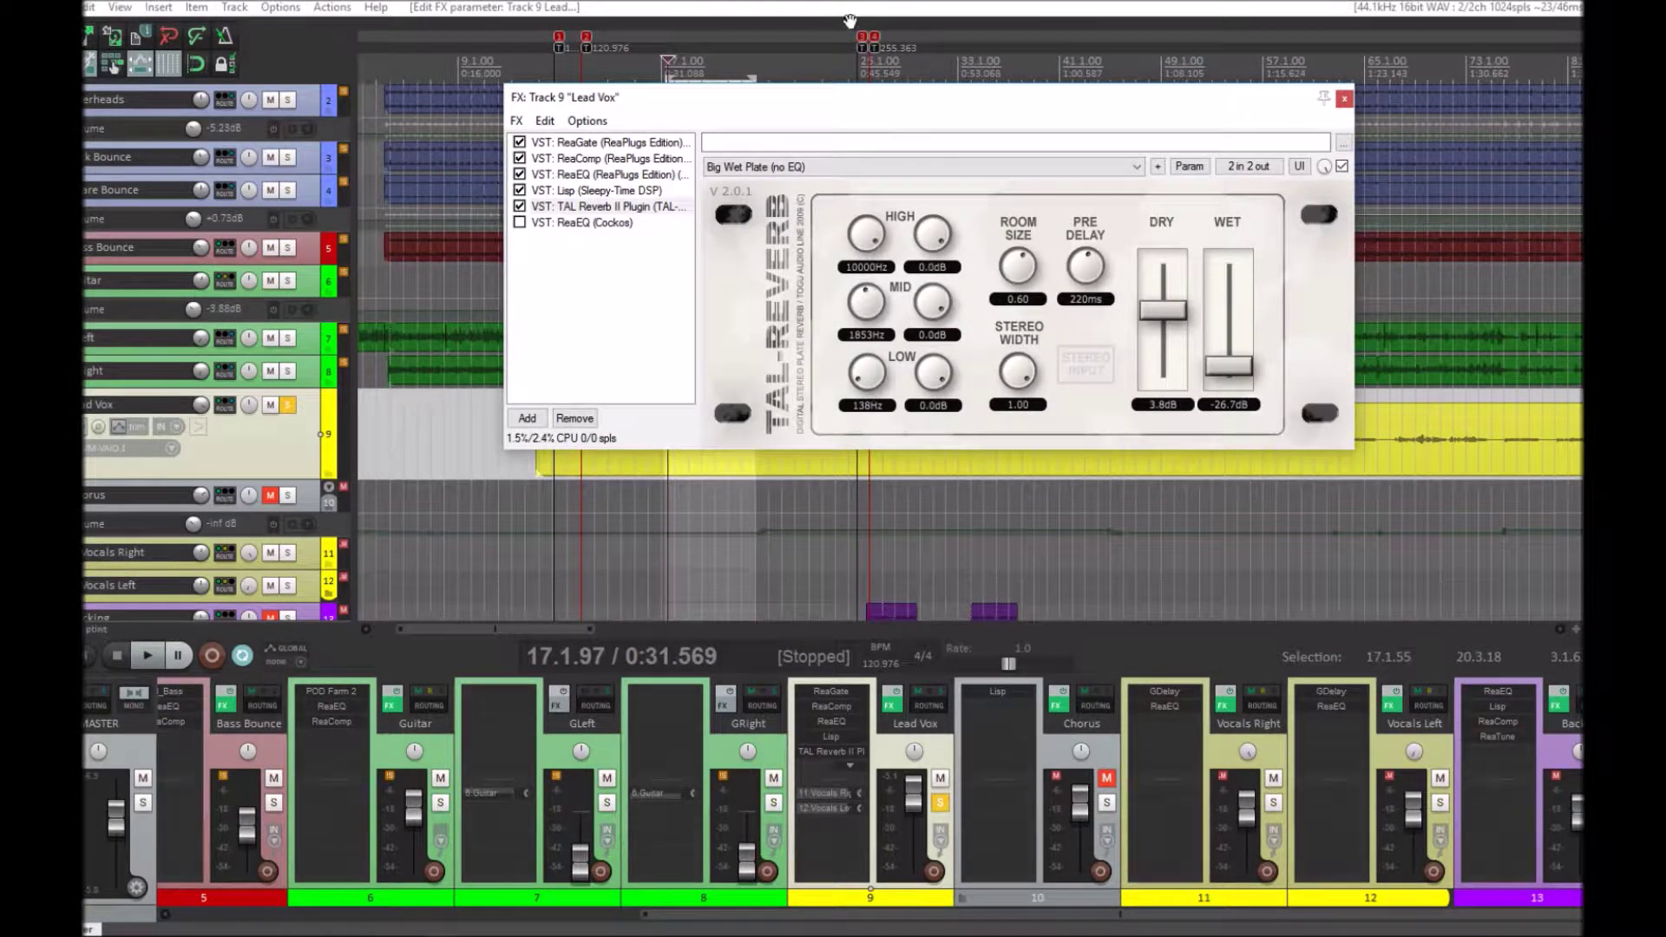
- Uncover the Lead Vox item and place the edit cursor at 15.3.51, just ahead of the looped passage
{"action": "left_click_drag", "start_coordinate": [881, 110], "coordinate": [968, 26]}
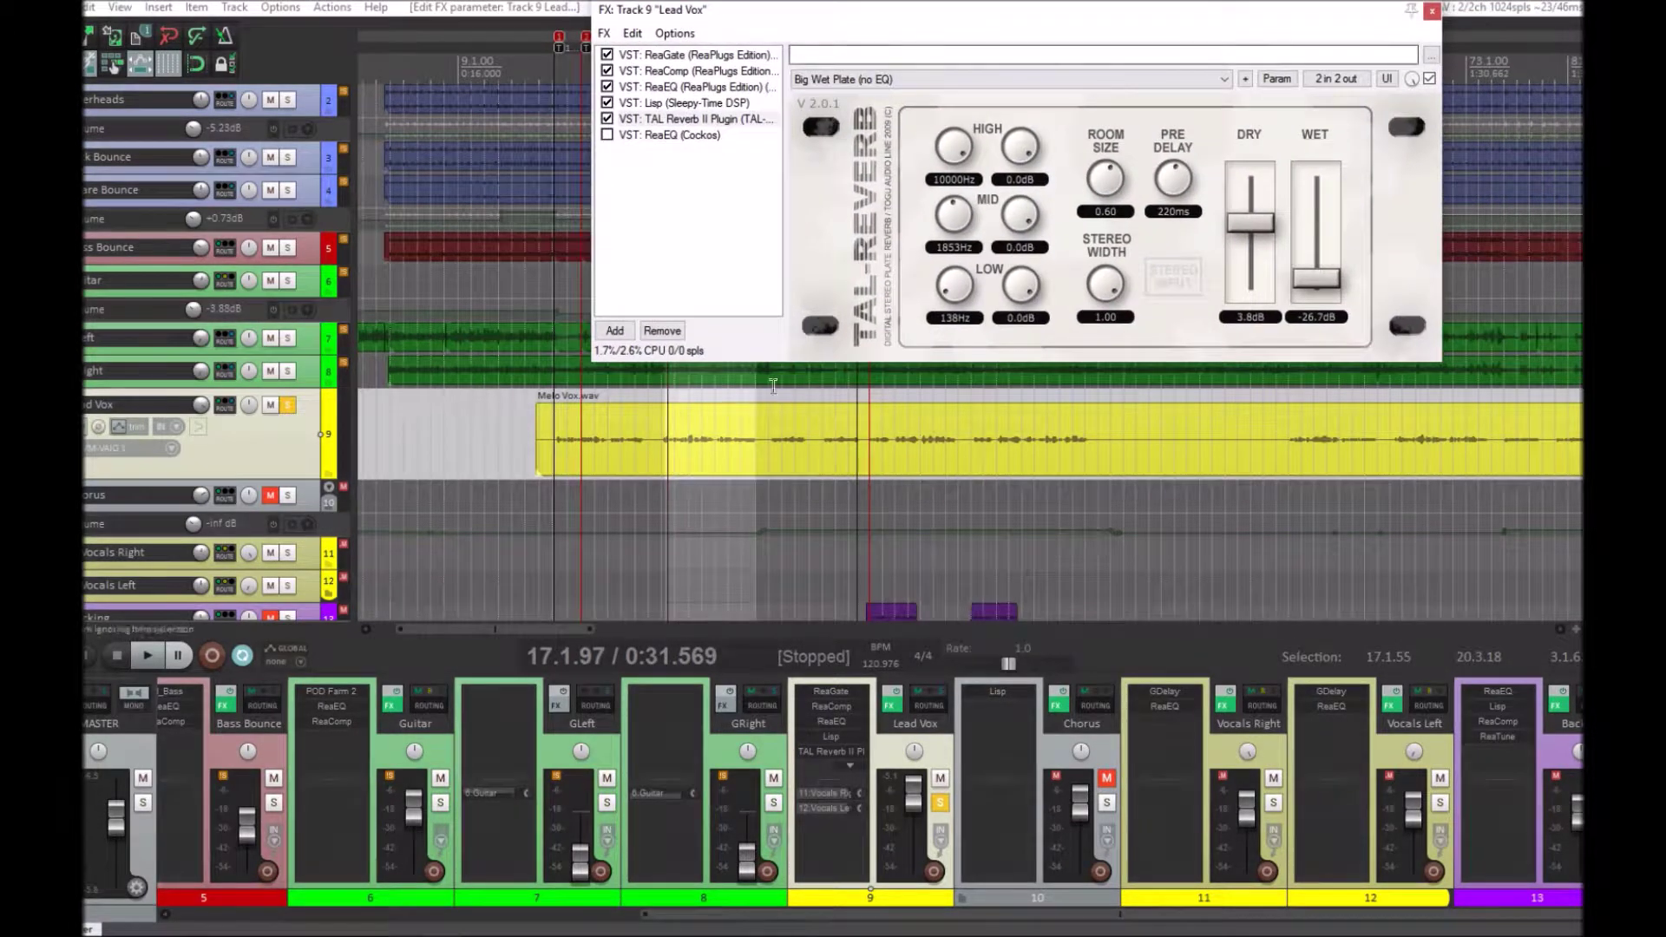
{"action": "left_click", "coordinate": [735, 451]}
{"action": "left_click", "coordinate": [735, 450]}
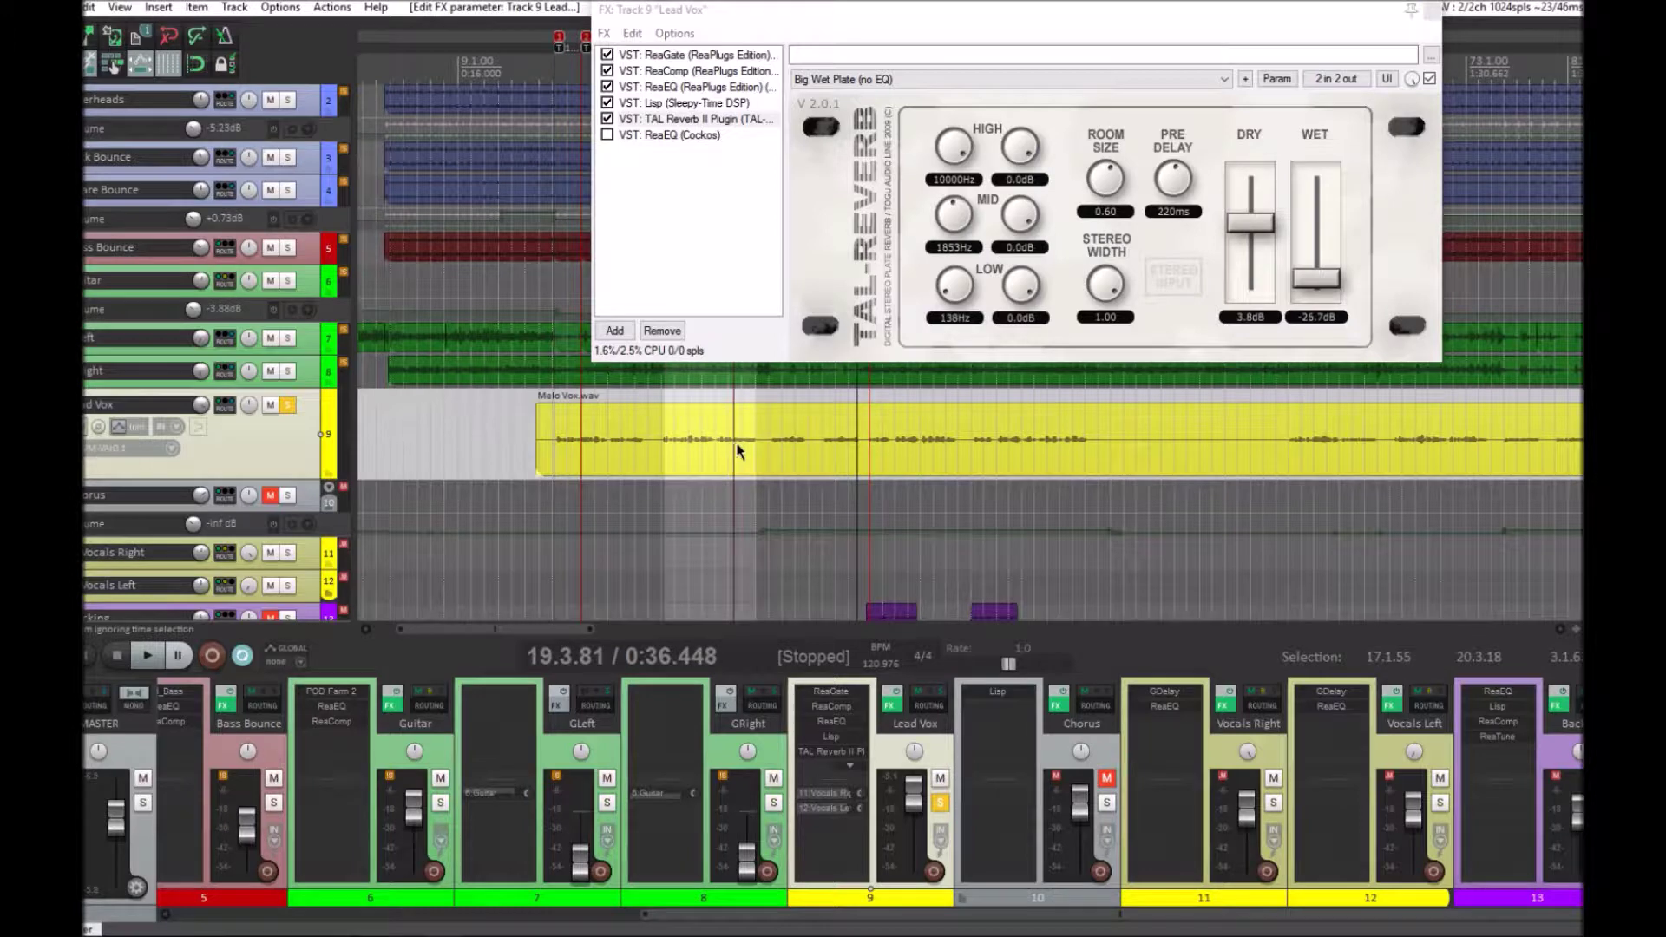
{"action": "left_click", "coordinate": [617, 452]}
{"action": "left_click", "coordinate": [626, 448]}
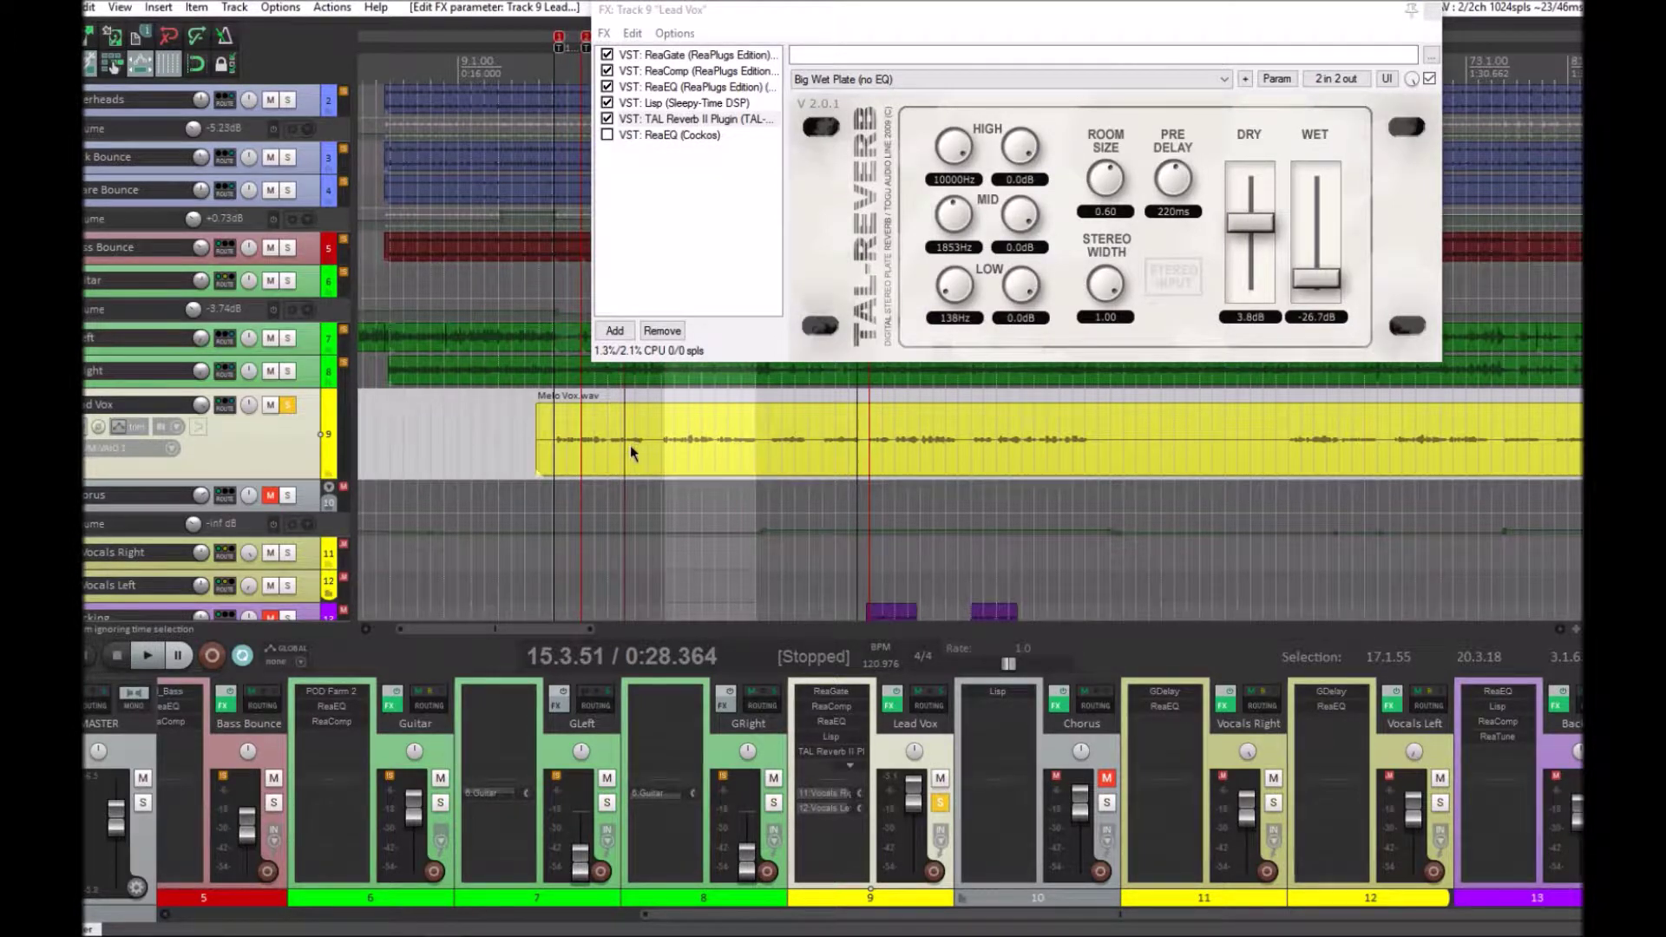
- Try a pre-delay of 1000 ms on TAL Reverb II and play the vocal from the edit cursor
{"action": "left_click_drag", "start_coordinate": [1173, 186], "coordinate": [1174, 139]}
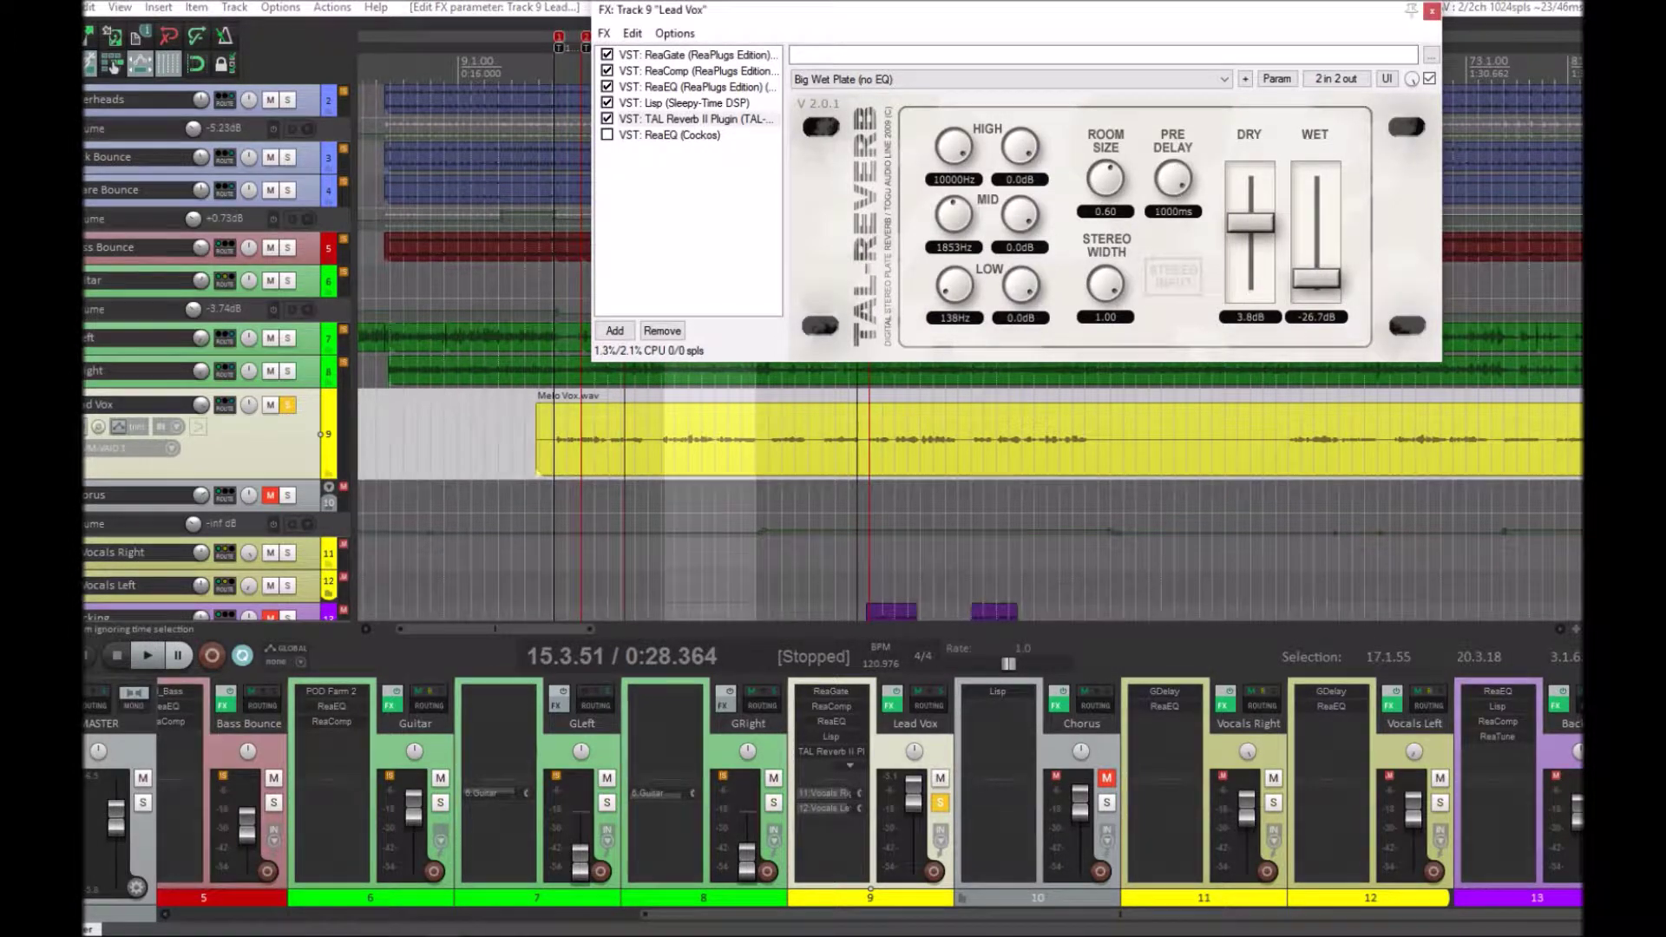
{"action": "key", "text": "space"}
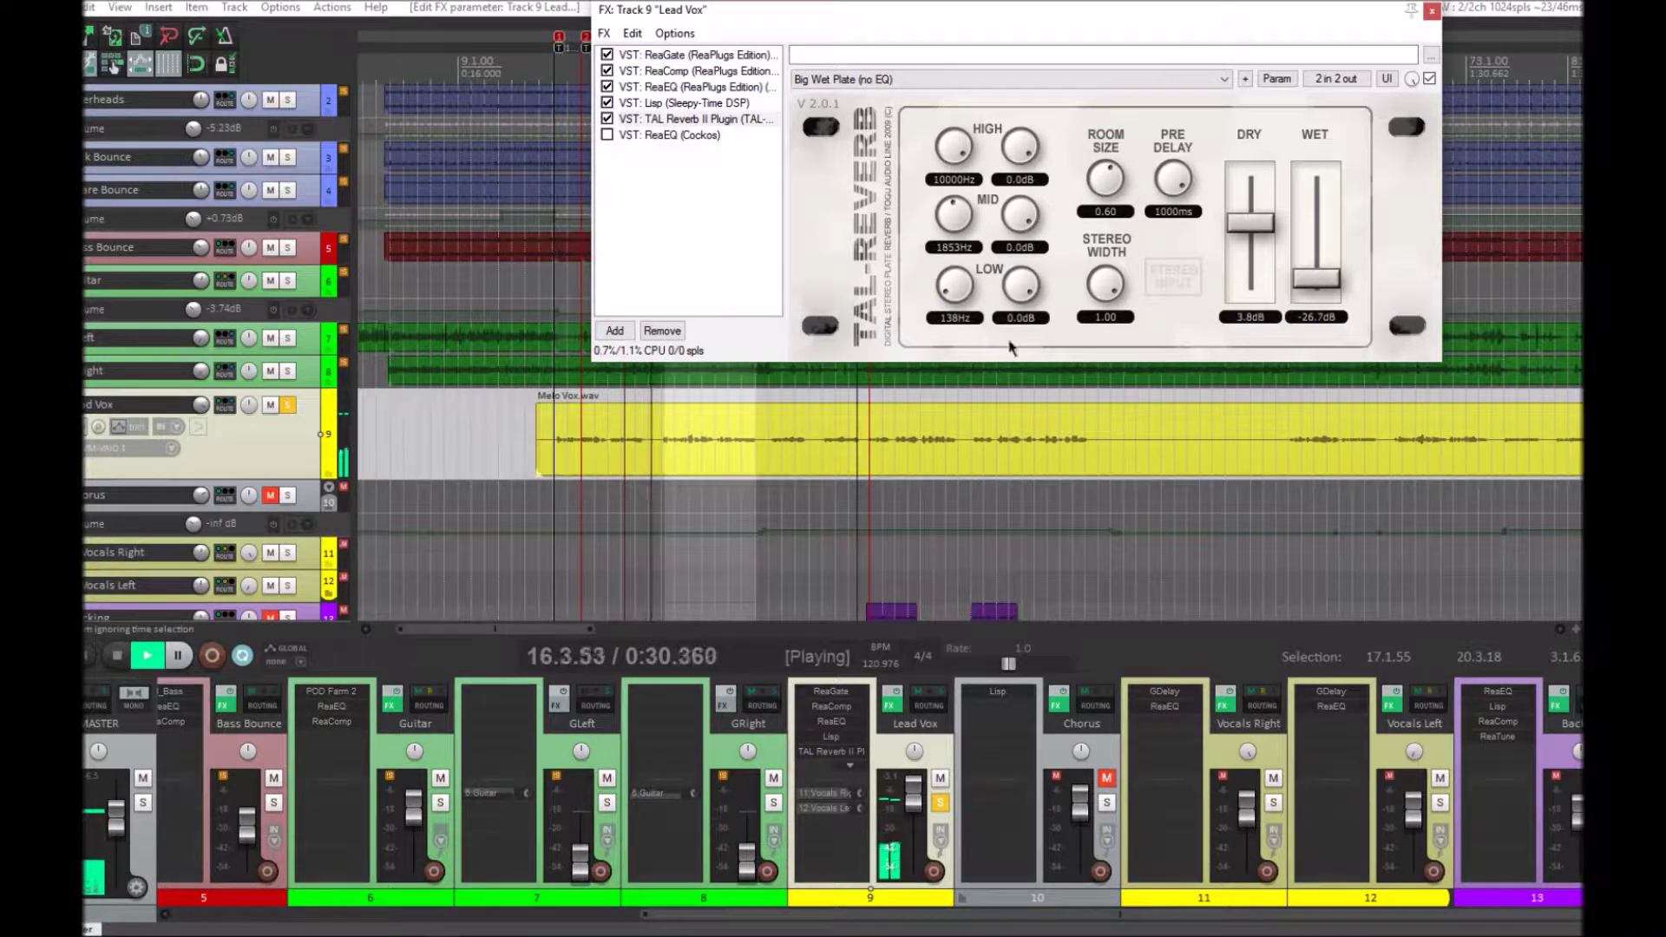
{"action": "key", "text": "space"}
- Set the reverb's pre-delay to 222 ms and play the vocal from the edit cursor
{"action": "left_click_drag", "start_coordinate": [1170, 179], "coordinate": [1194, 232]}
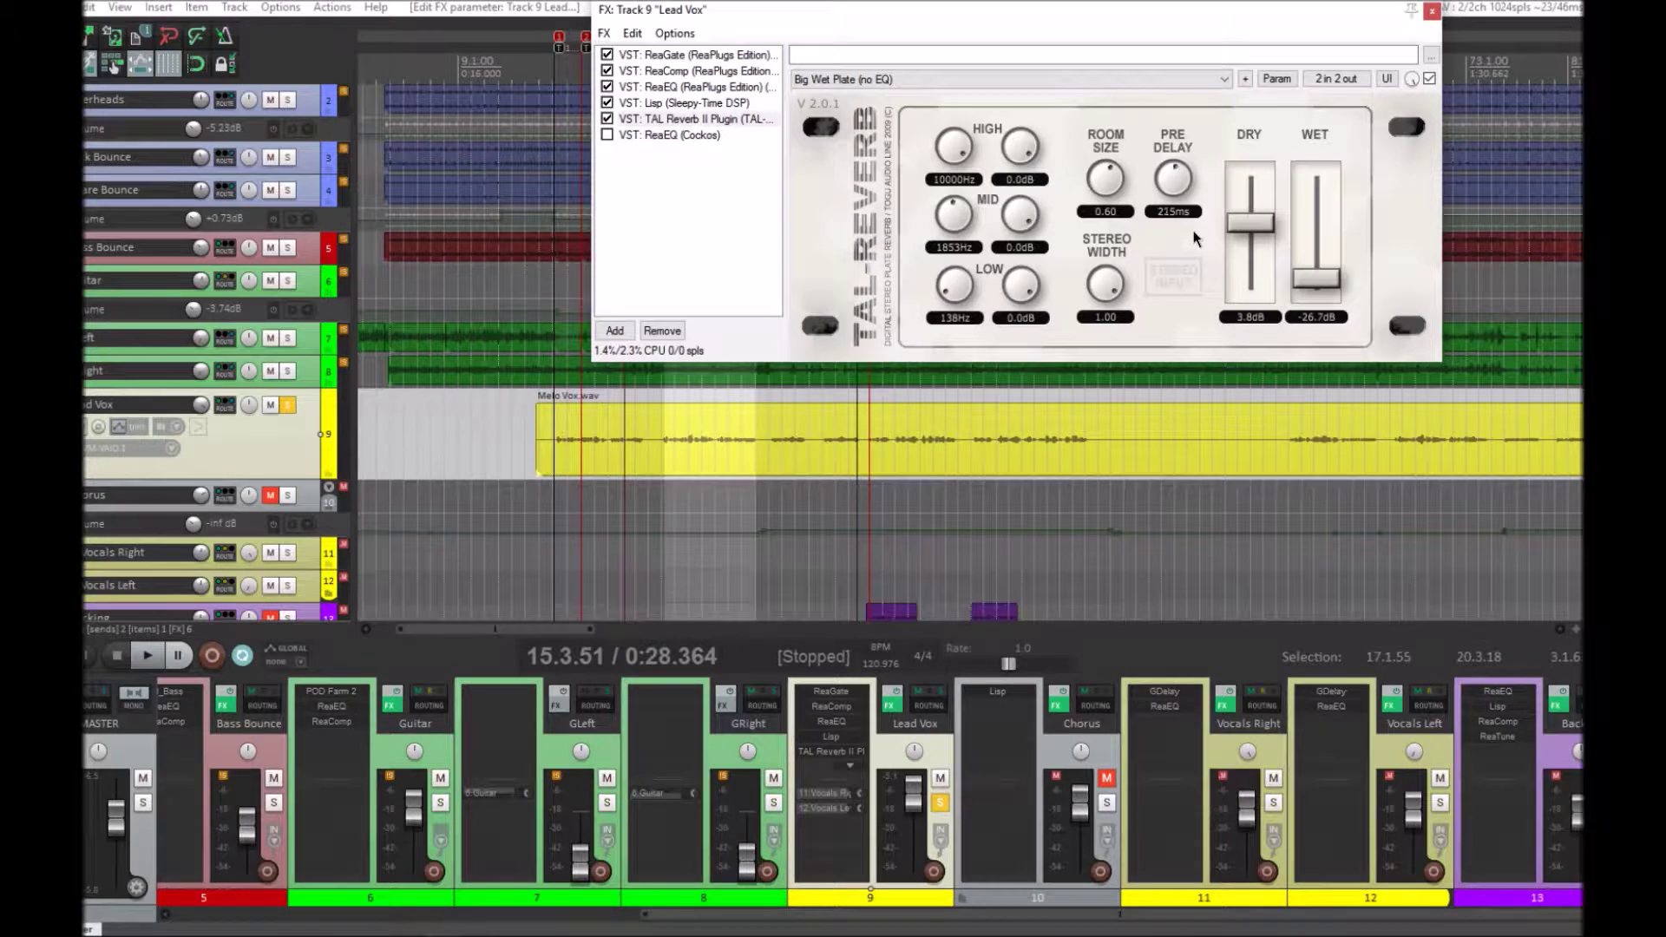
{"action": "key", "text": "space"}
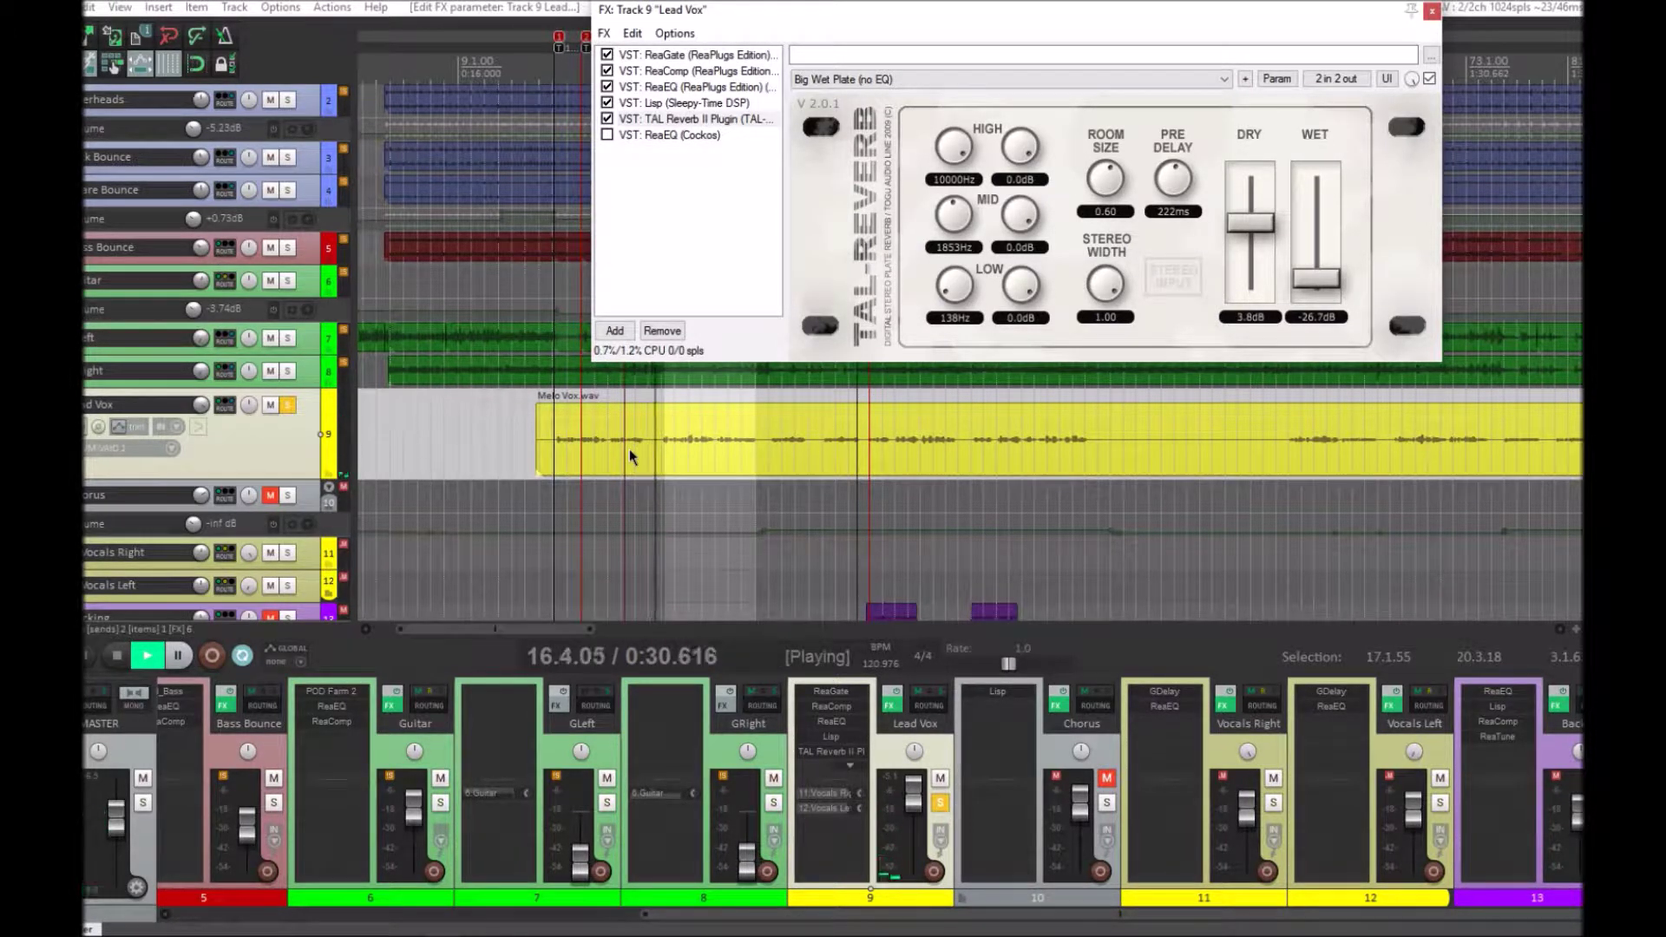
{"action": "key", "text": "space"}
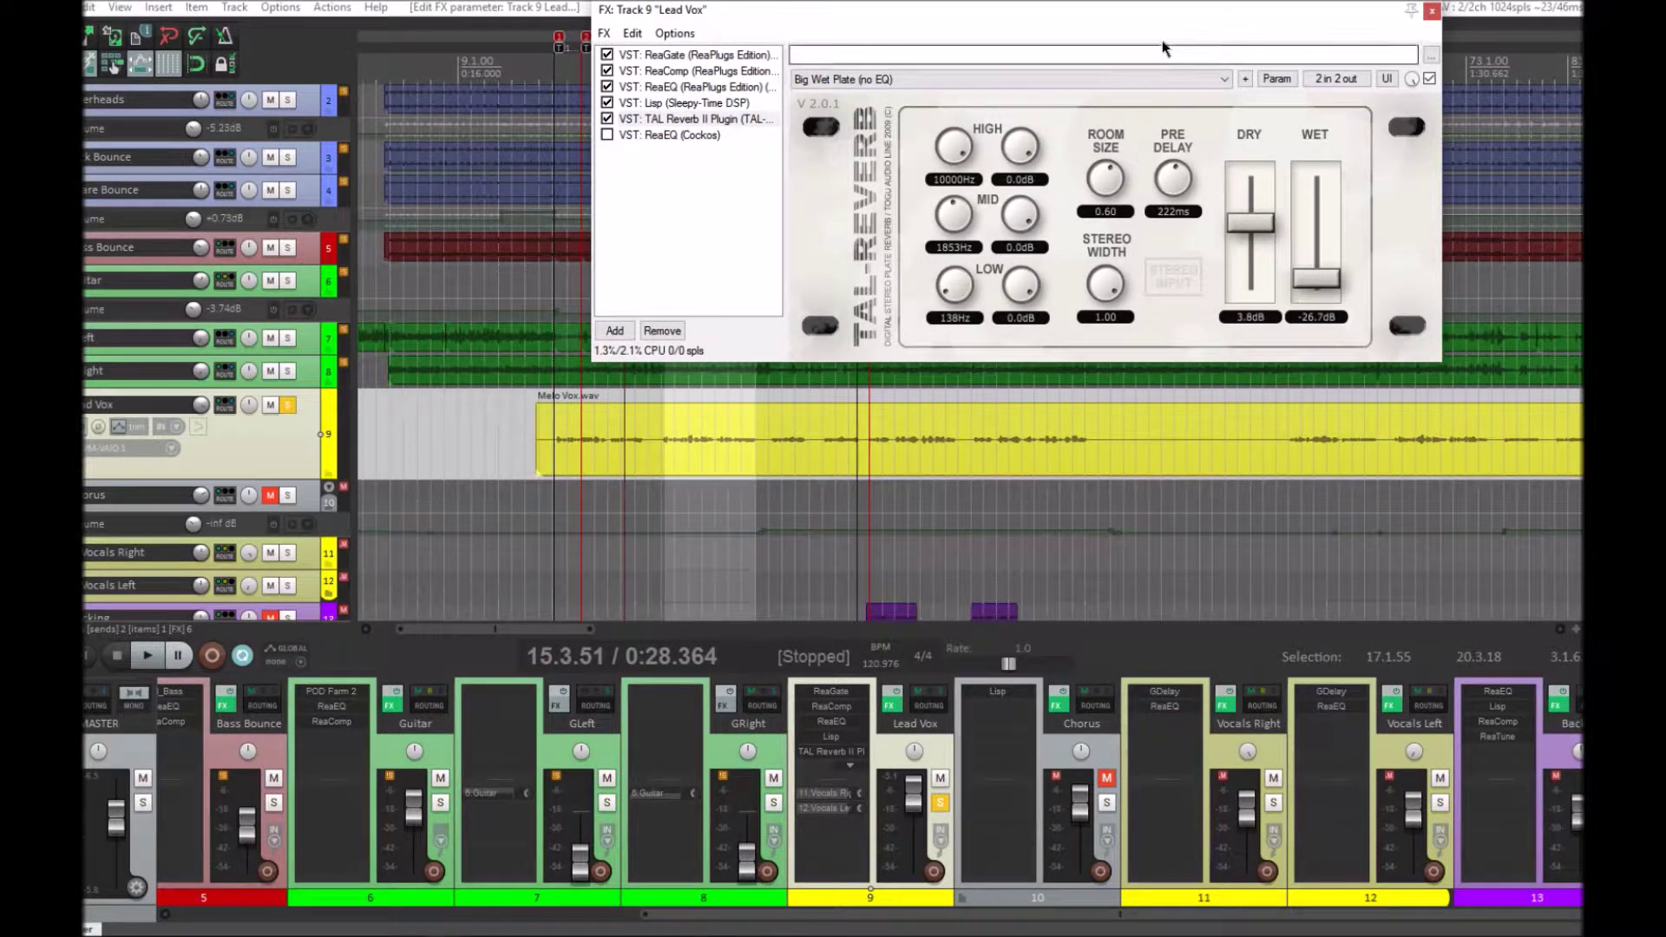
- Enable the final ReaEQ (Cockos) in the Lead Vox chain and show its settings alongside the preceding TAL Reverb II
{"action": "left_click_drag", "start_coordinate": [1080, 24], "coordinate": [965, 111]}
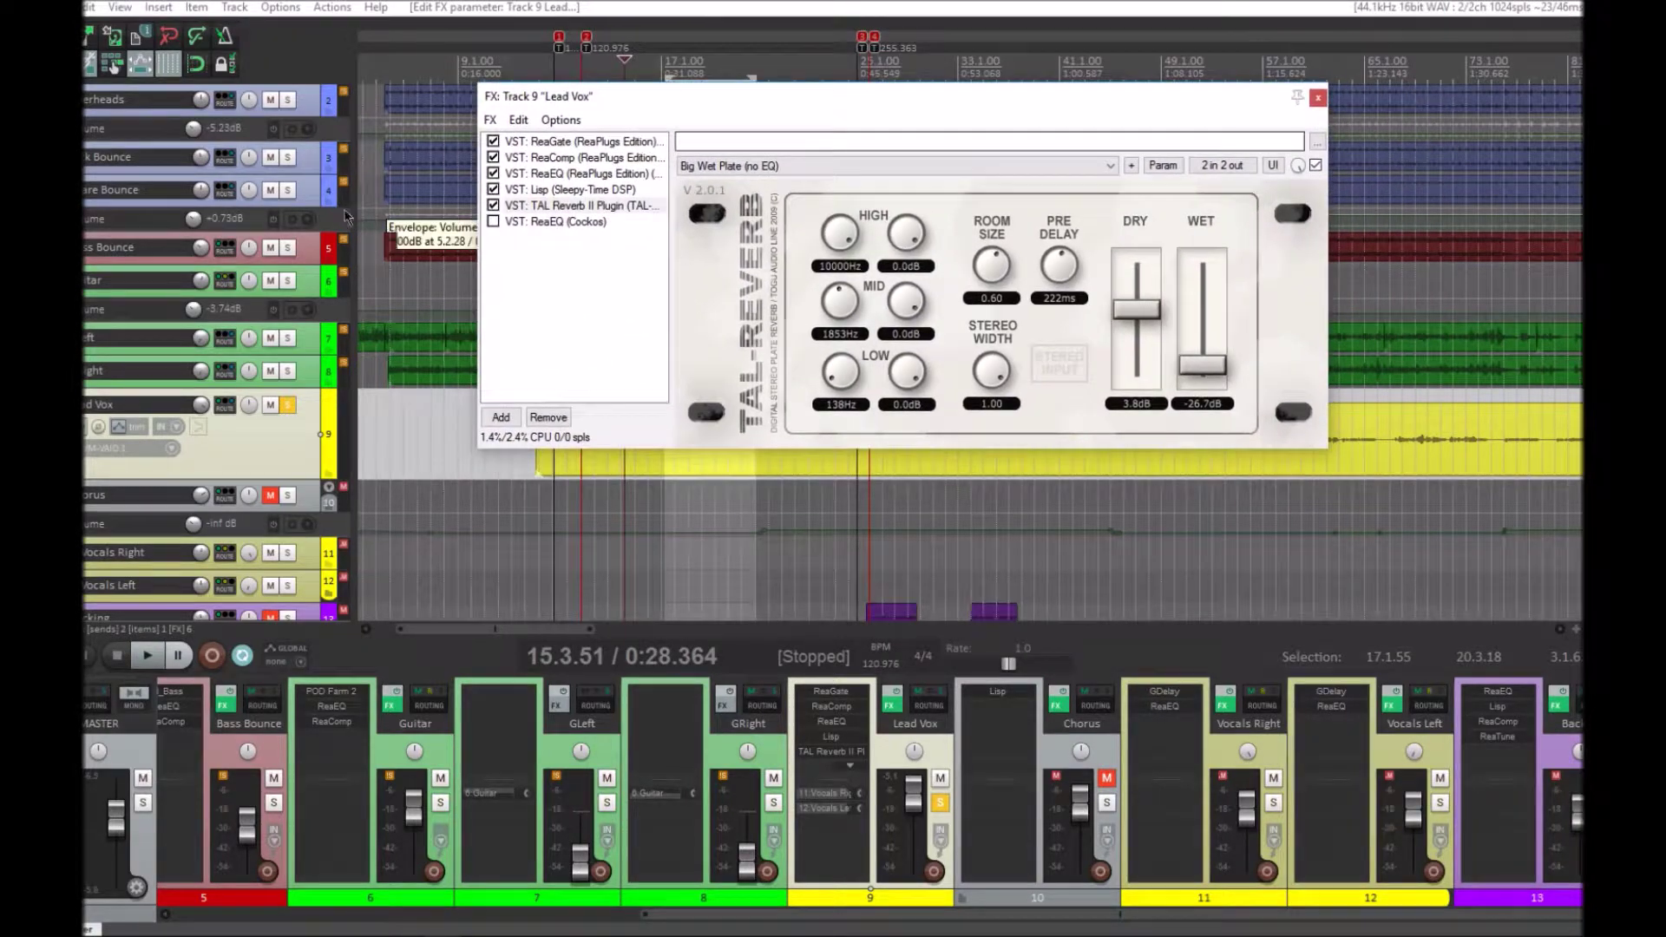
{"action": "mouse_move", "coordinate": [651, 107]}
{"action": "left_mouse_down"}
{"action": "mouse_move", "coordinate": [963, 324]}
{"action": "mouse_move", "coordinate": [890, 386]}
{"action": "mouse_move", "coordinate": [800, 392]}
{"action": "mouse_move", "coordinate": [695, 182]}
{"action": "mouse_move", "coordinate": [716, 117]}
{"action": "mouse_move", "coordinate": [669, 105]}
{"action": "left_mouse_up"}
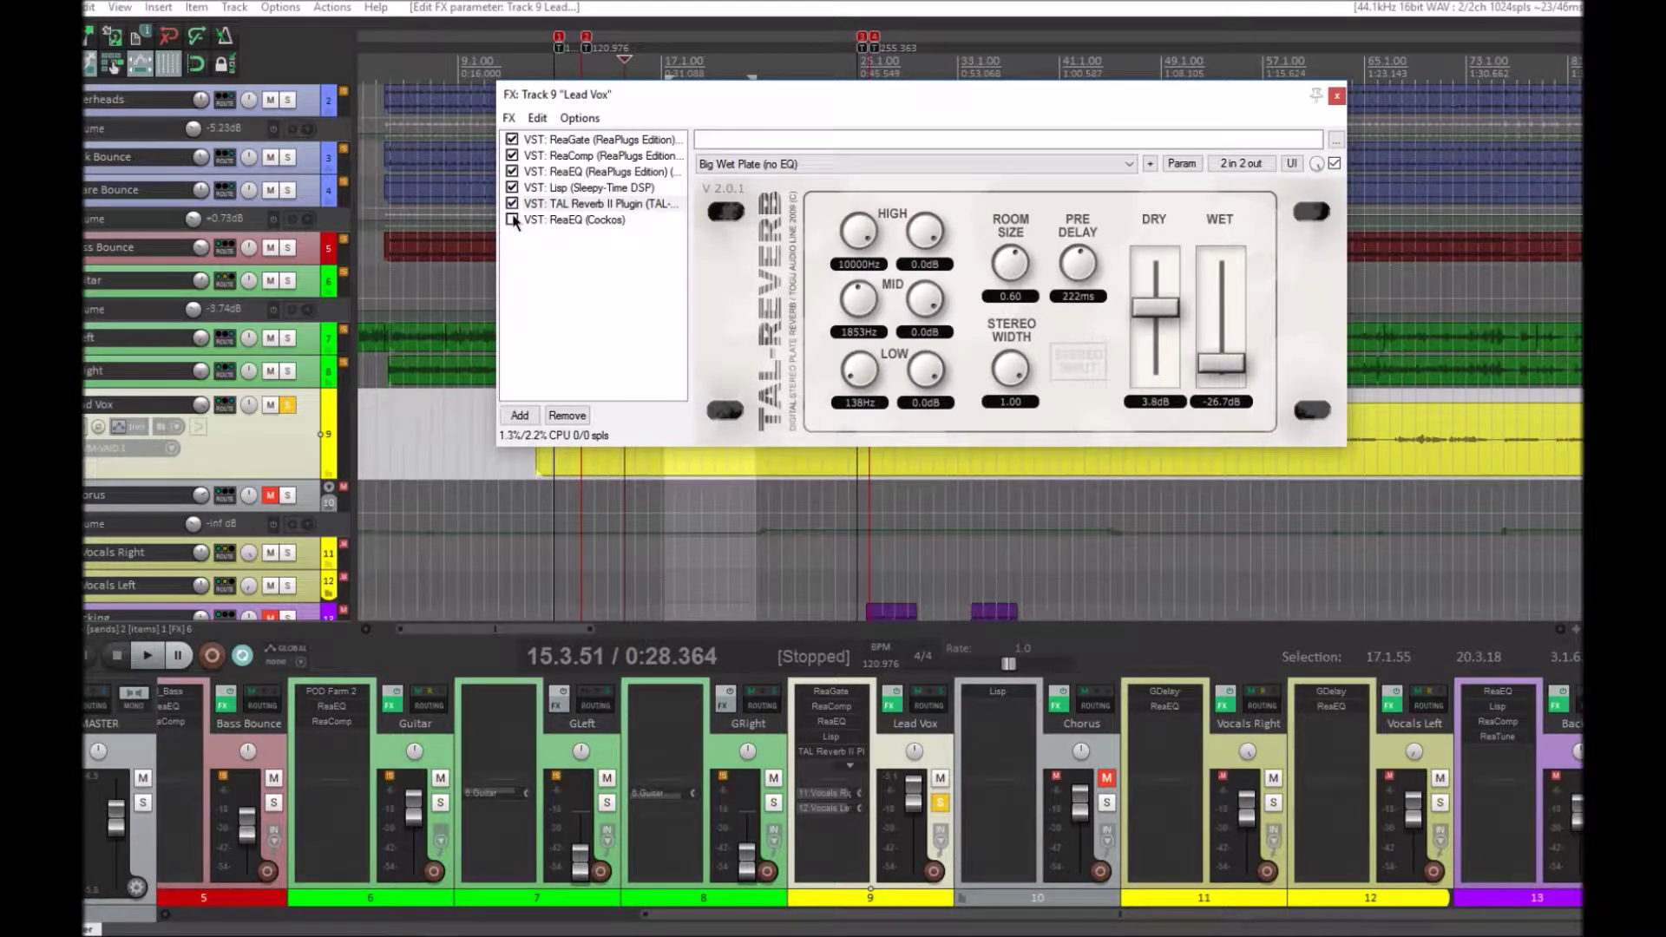
{"action": "left_click", "coordinate": [512, 220]}
{"action": "left_click", "coordinate": [568, 219]}
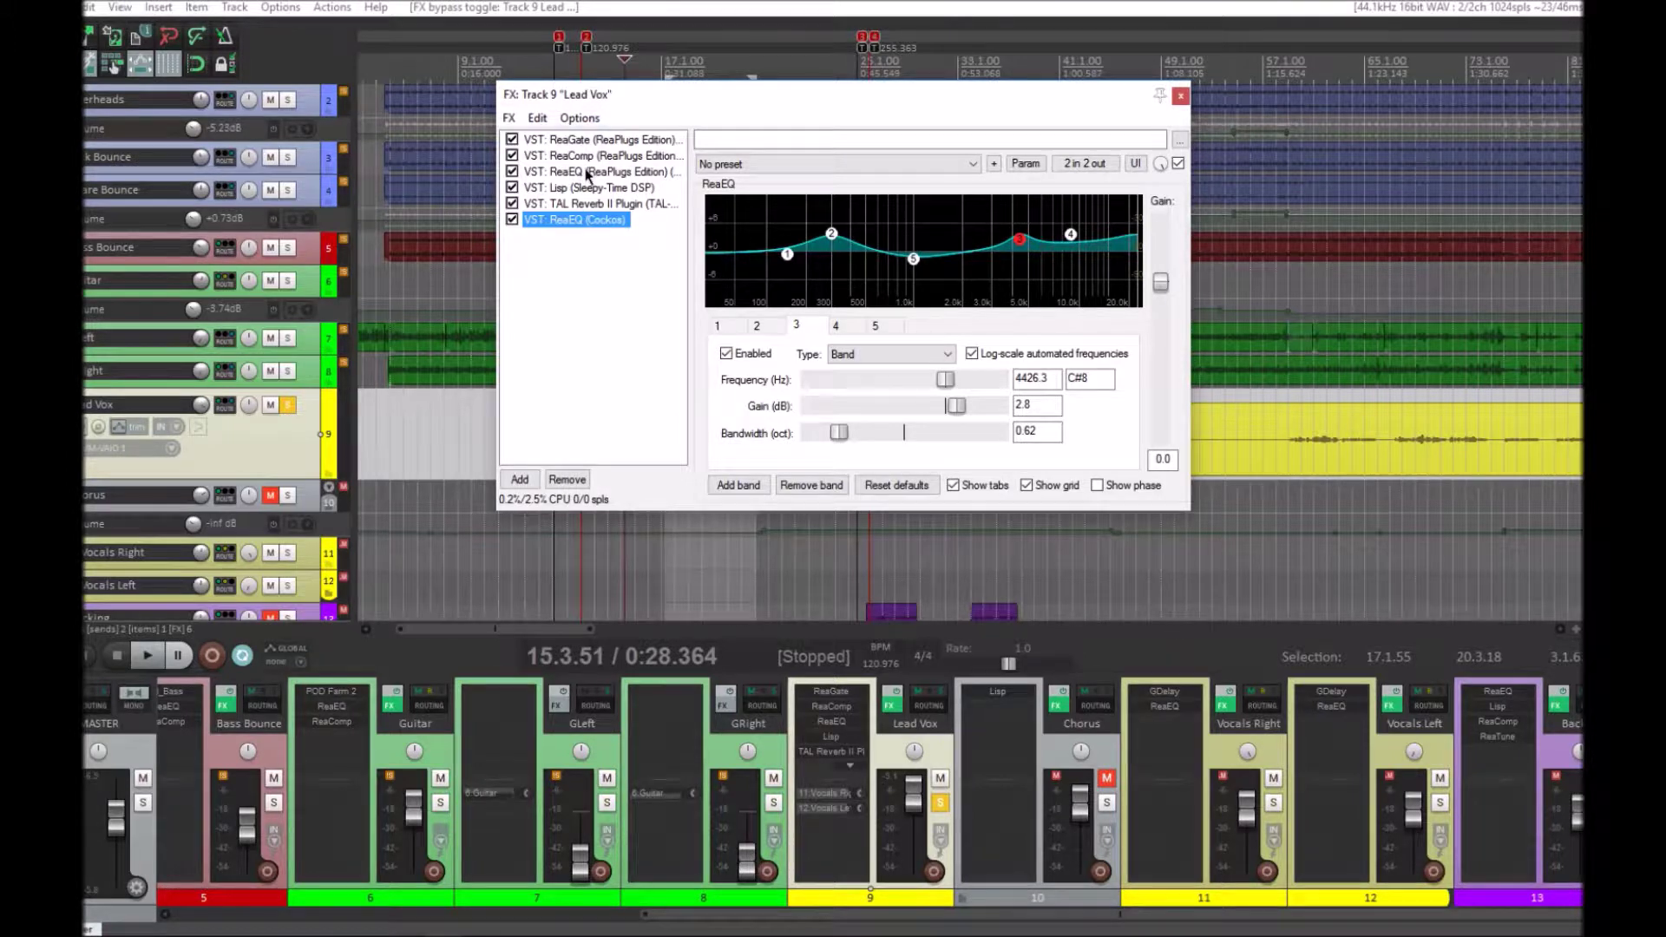
{"action": "left_click", "coordinate": [535, 205]}
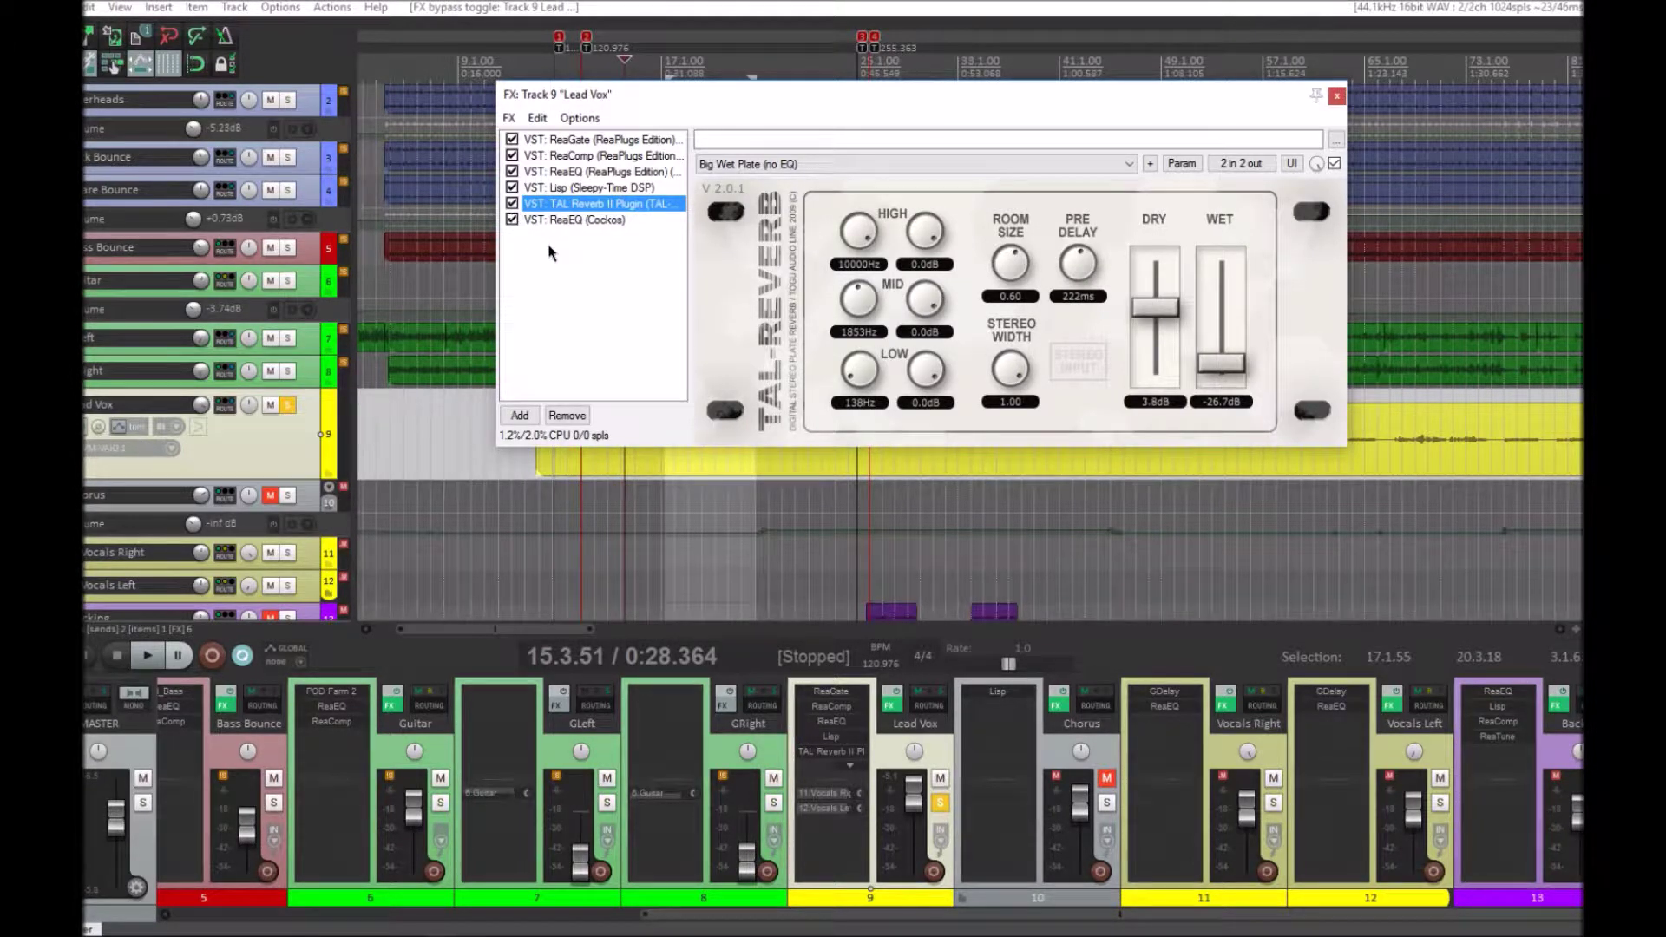
{"action": "left_click", "coordinate": [559, 220]}
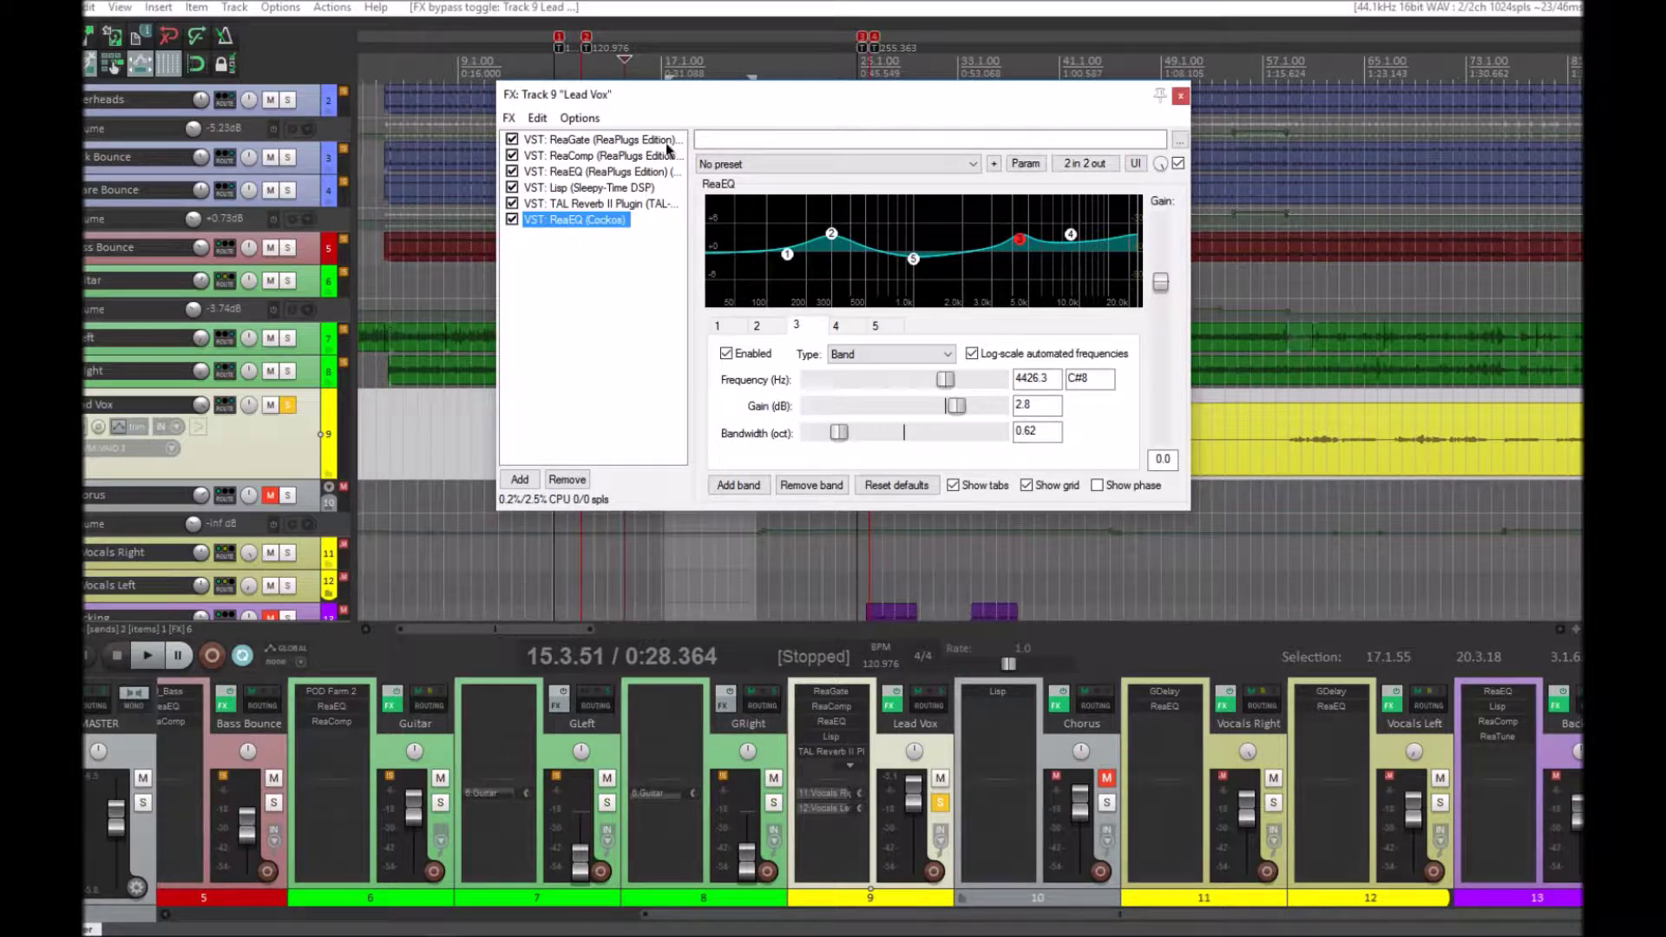
- Set the bandwidth of ReaEQ's band 5, the dip near 1 kHz, to 0.96 octaves
{"action": "mouse_move", "coordinate": [834, 242]}
{"action": "mouse_move", "coordinate": [916, 261]}
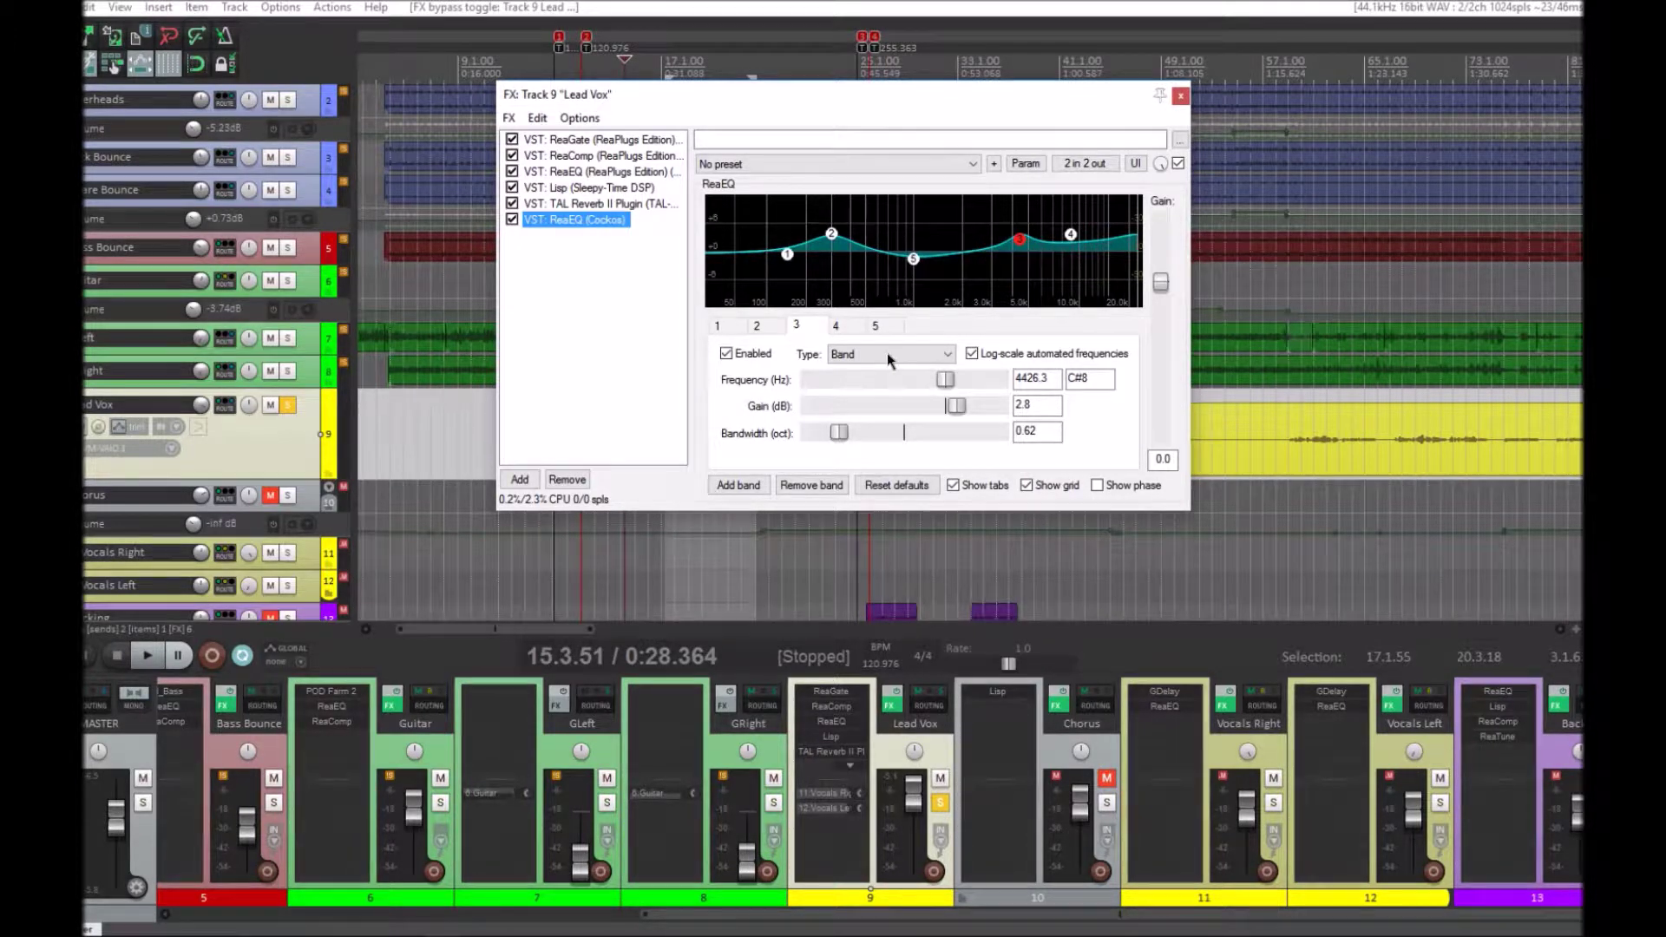
{"action": "left_click", "coordinate": [913, 257]}
{"action": "left_click_drag", "start_coordinate": [904, 435], "coordinate": [855, 433]}
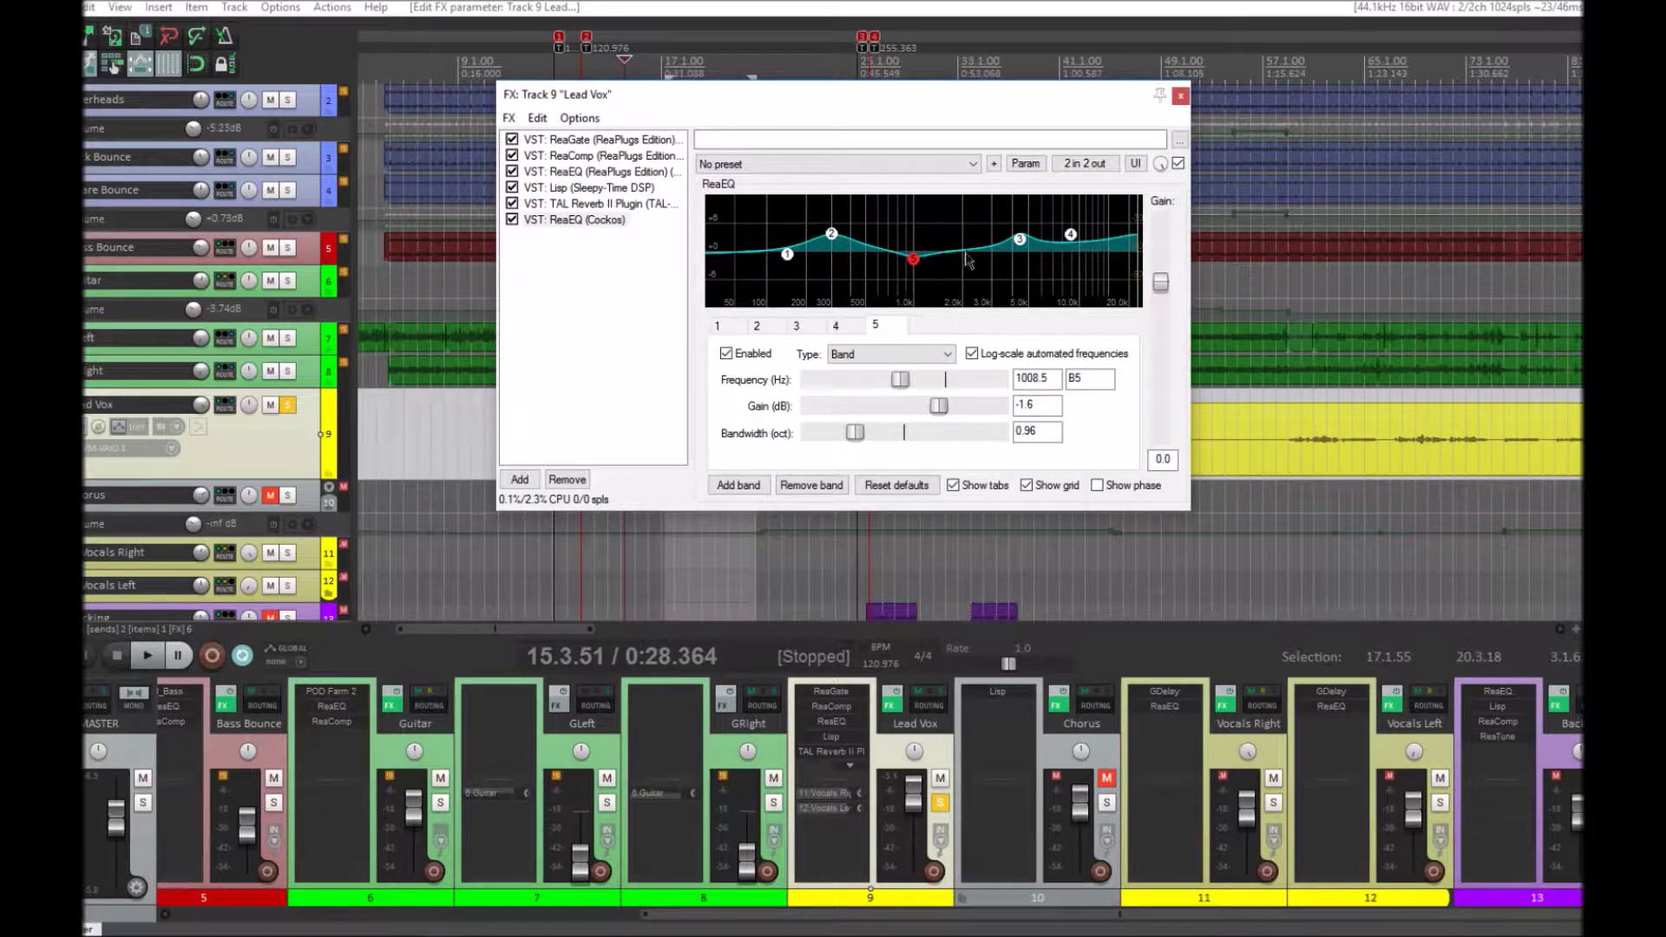
- Play the vocal and compare it with the final ReaEQ bypassed and re-enabled
{"action": "key", "text": "space"}
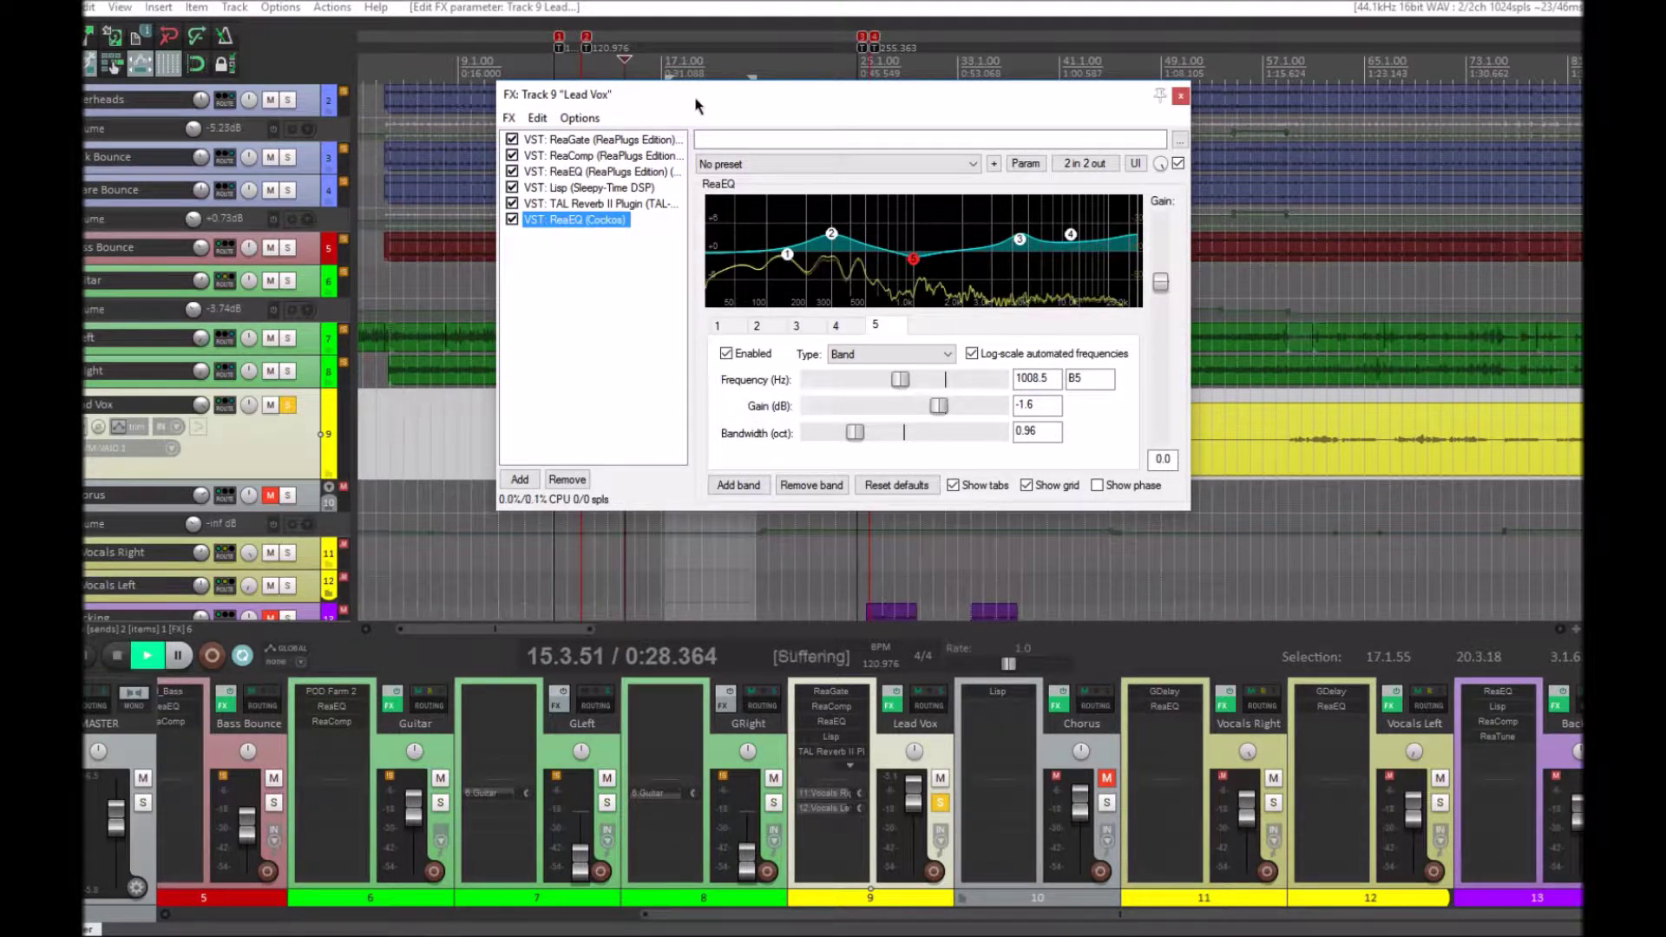
{"action": "left_click_drag", "start_coordinate": [702, 94], "coordinate": [822, 96]}
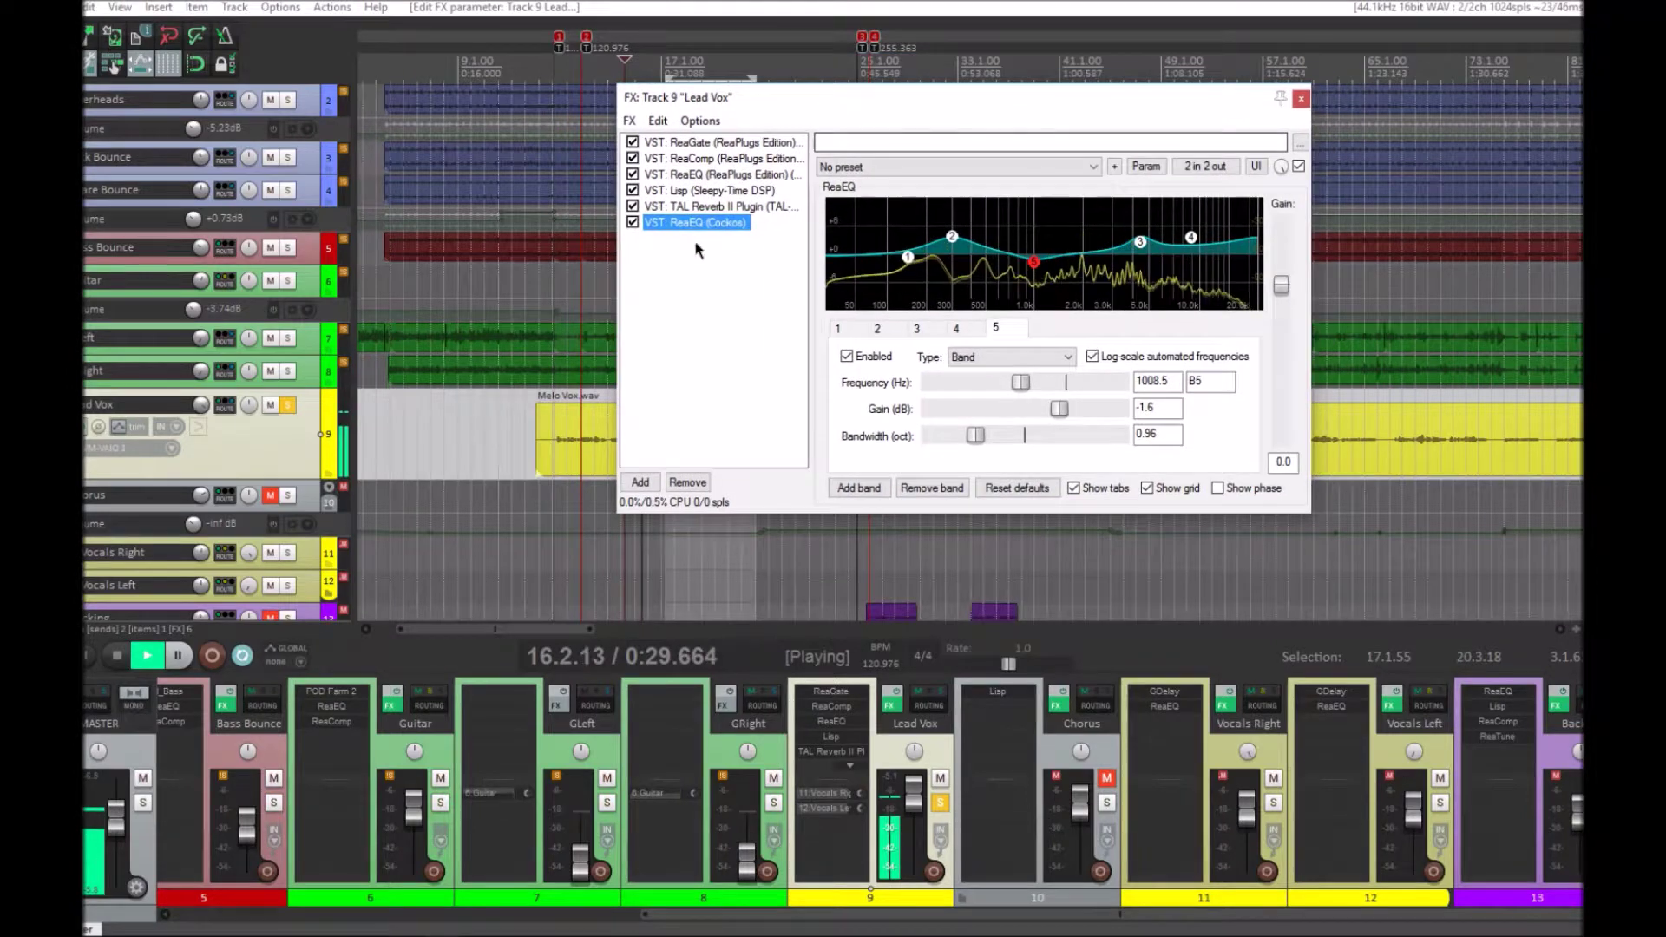
{"action": "left_click", "coordinate": [633, 223]}
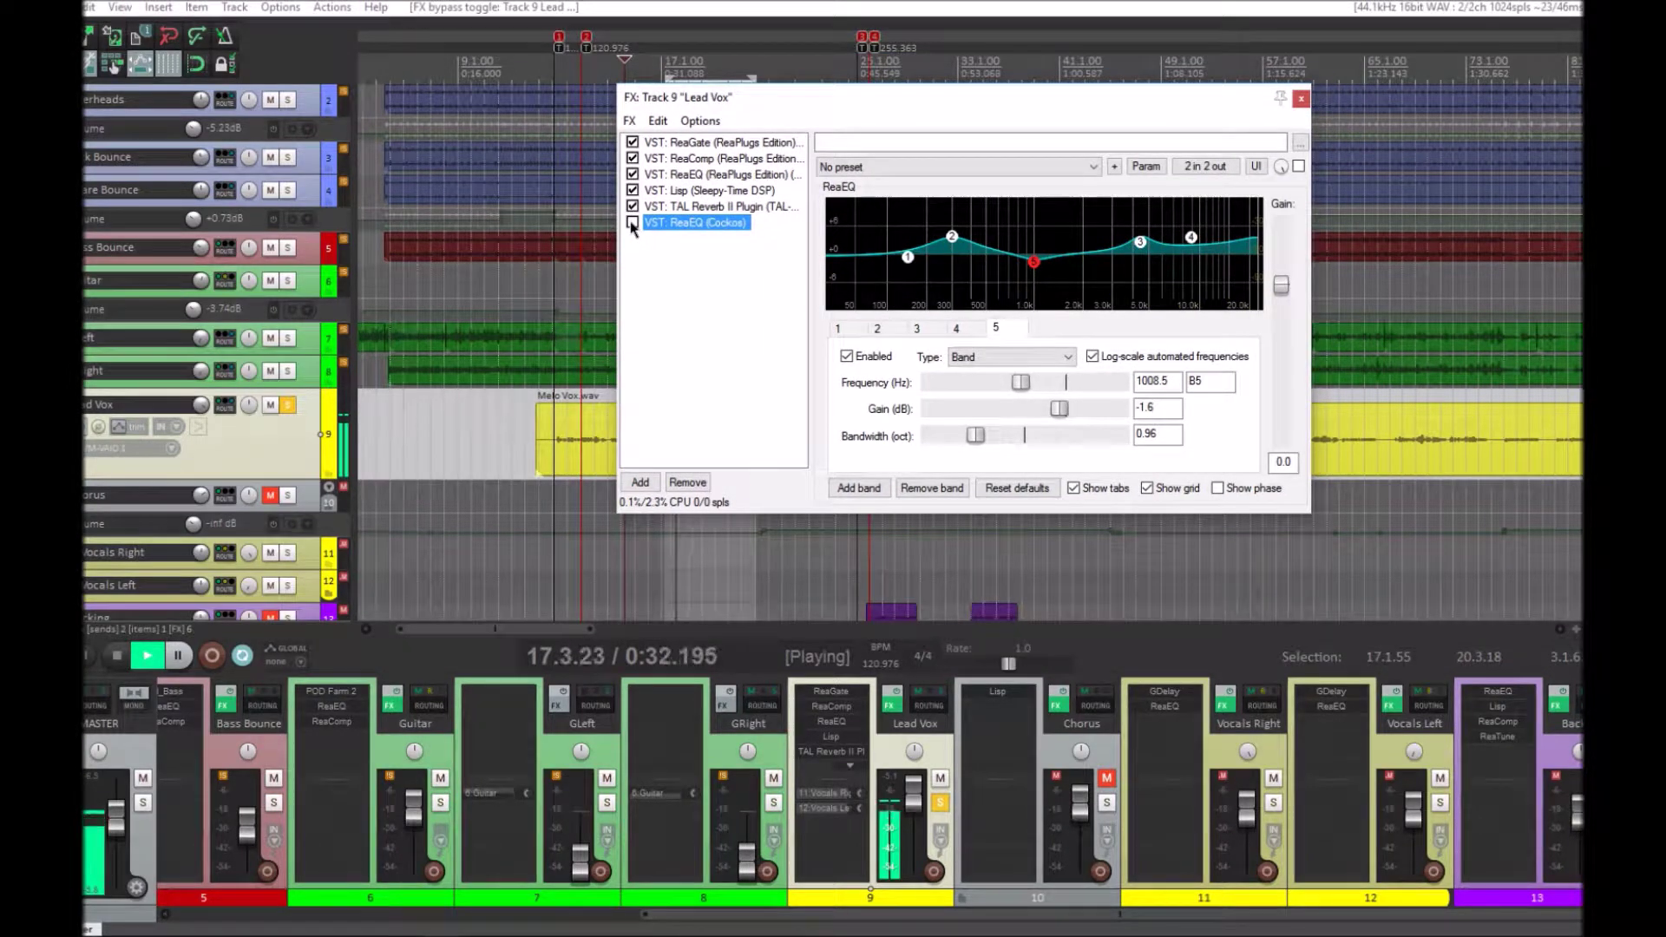
{"action": "left_click", "coordinate": [633, 223]}
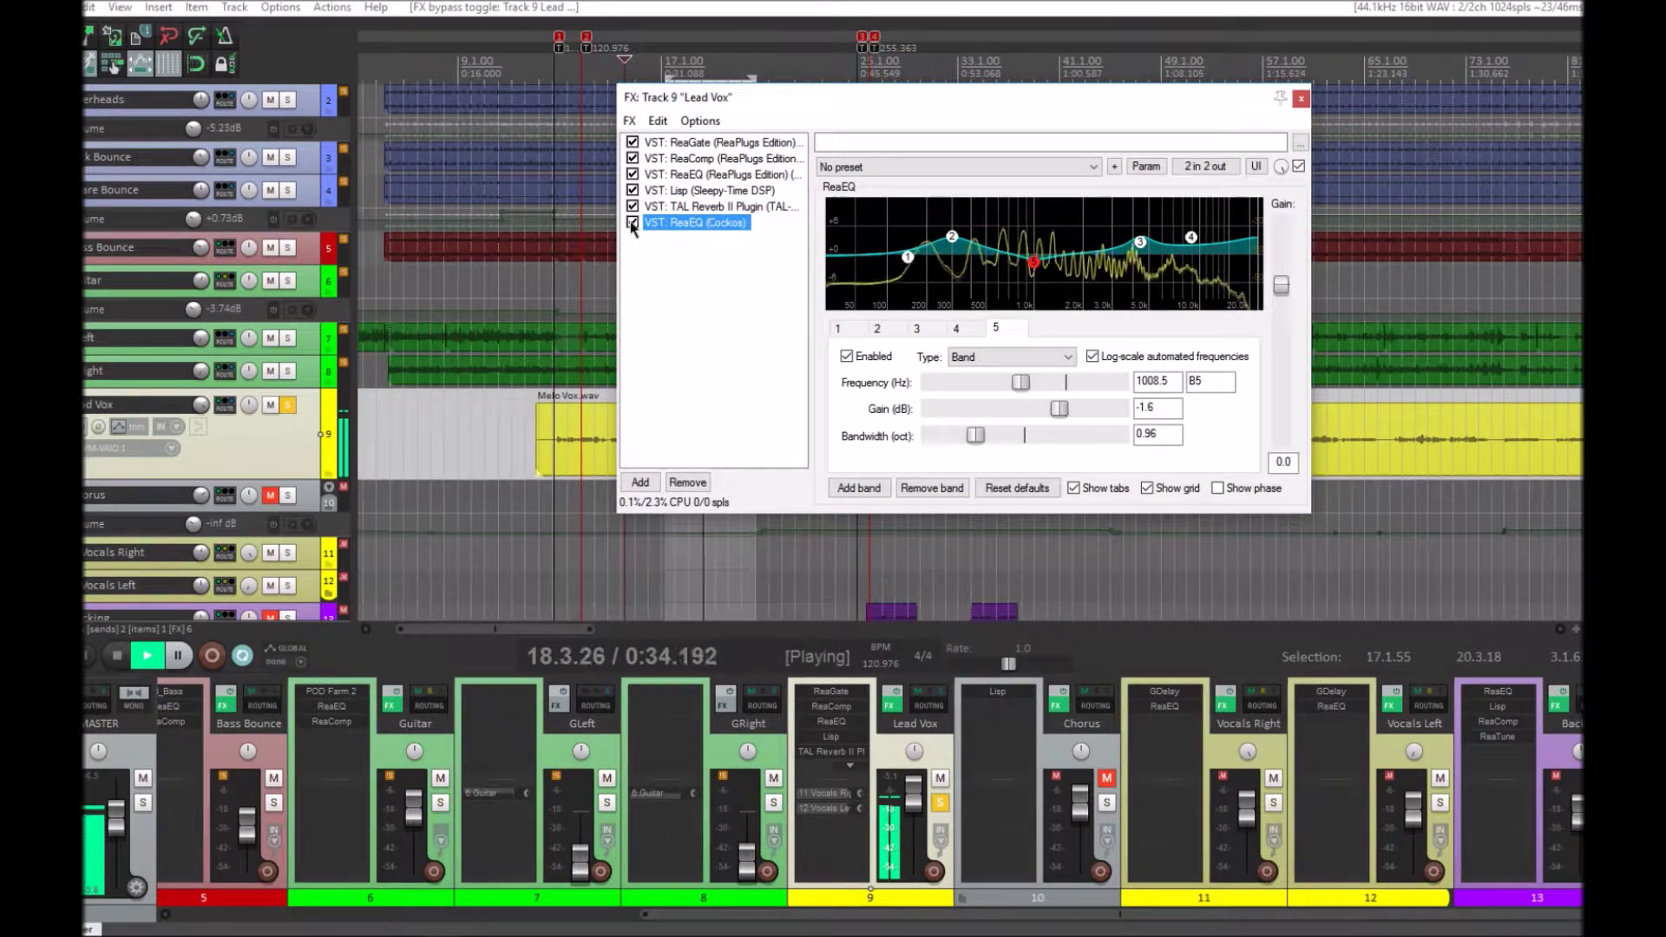
{"action": "left_click_drag", "start_coordinate": [968, 104], "coordinate": [748, 159]}
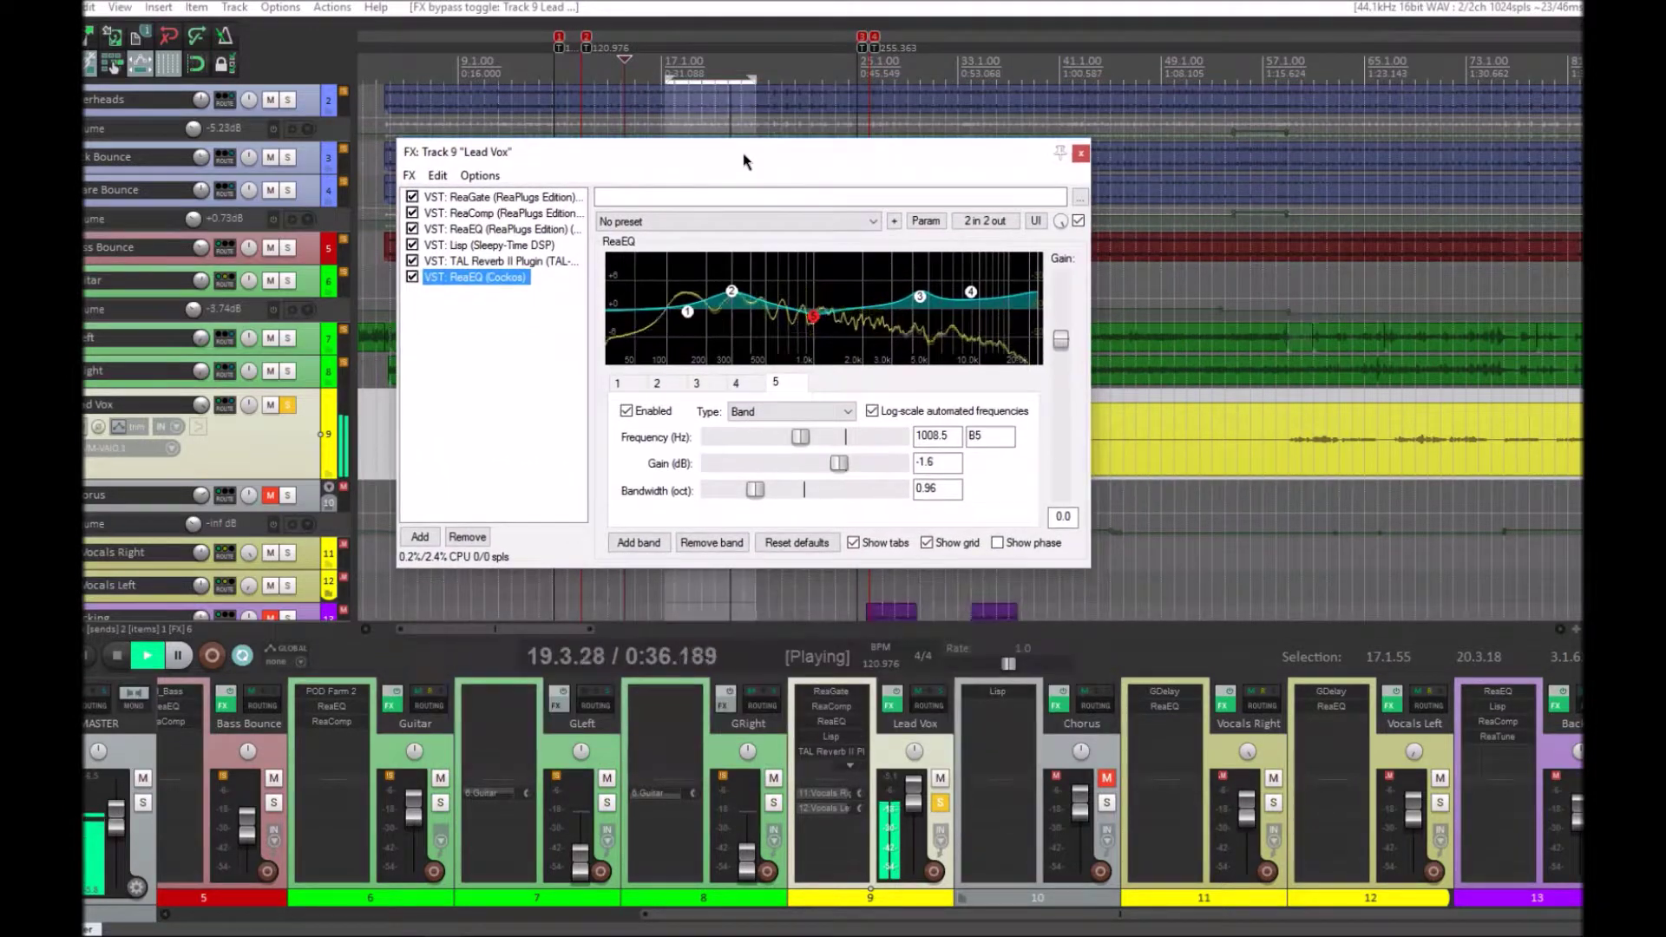
- During playback, set ReaEQ's band 3 to 4543.0 Hz at 3.2 dB and the band 4 high shelf to 8847.2 Hz at 4.2 dB
{"action": "mouse_move", "coordinate": [922, 305]}
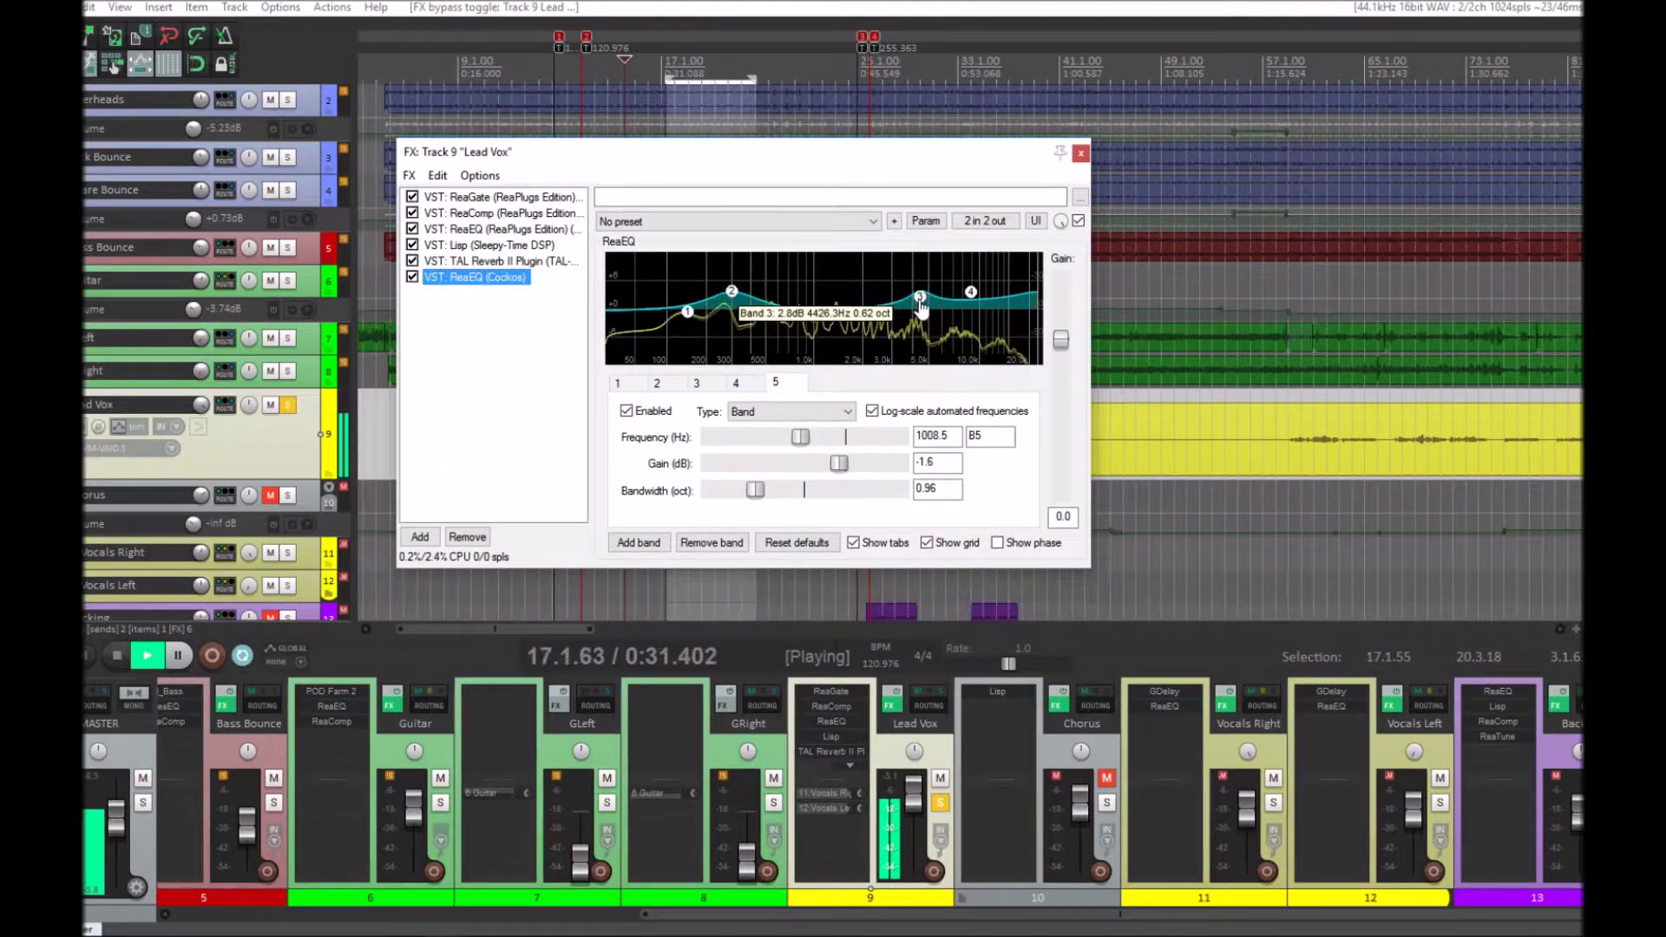
{"action": "left_click_drag", "start_coordinate": [922, 305], "coordinate": [923, 306]}
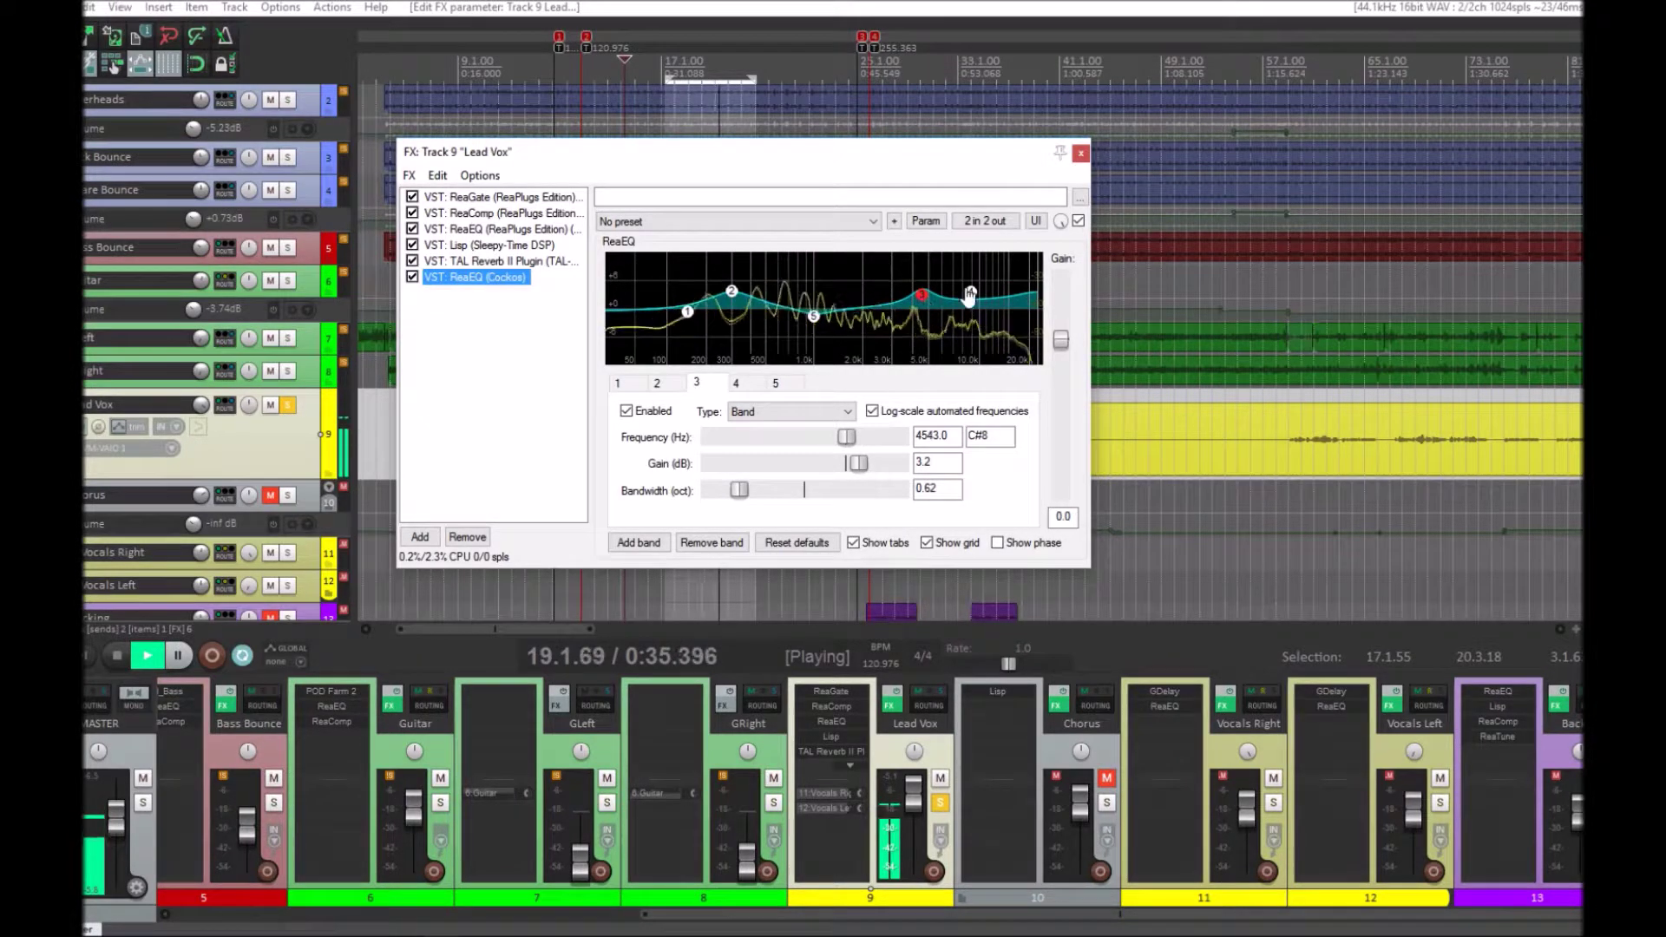
{"action": "mouse_move", "coordinate": [971, 291]}
{"action": "left_mouse_down"}
{"action": "mouse_move", "coordinate": [972, 276]}
{"action": "mouse_move", "coordinate": [972, 293]}
{"action": "left_mouse_up"}
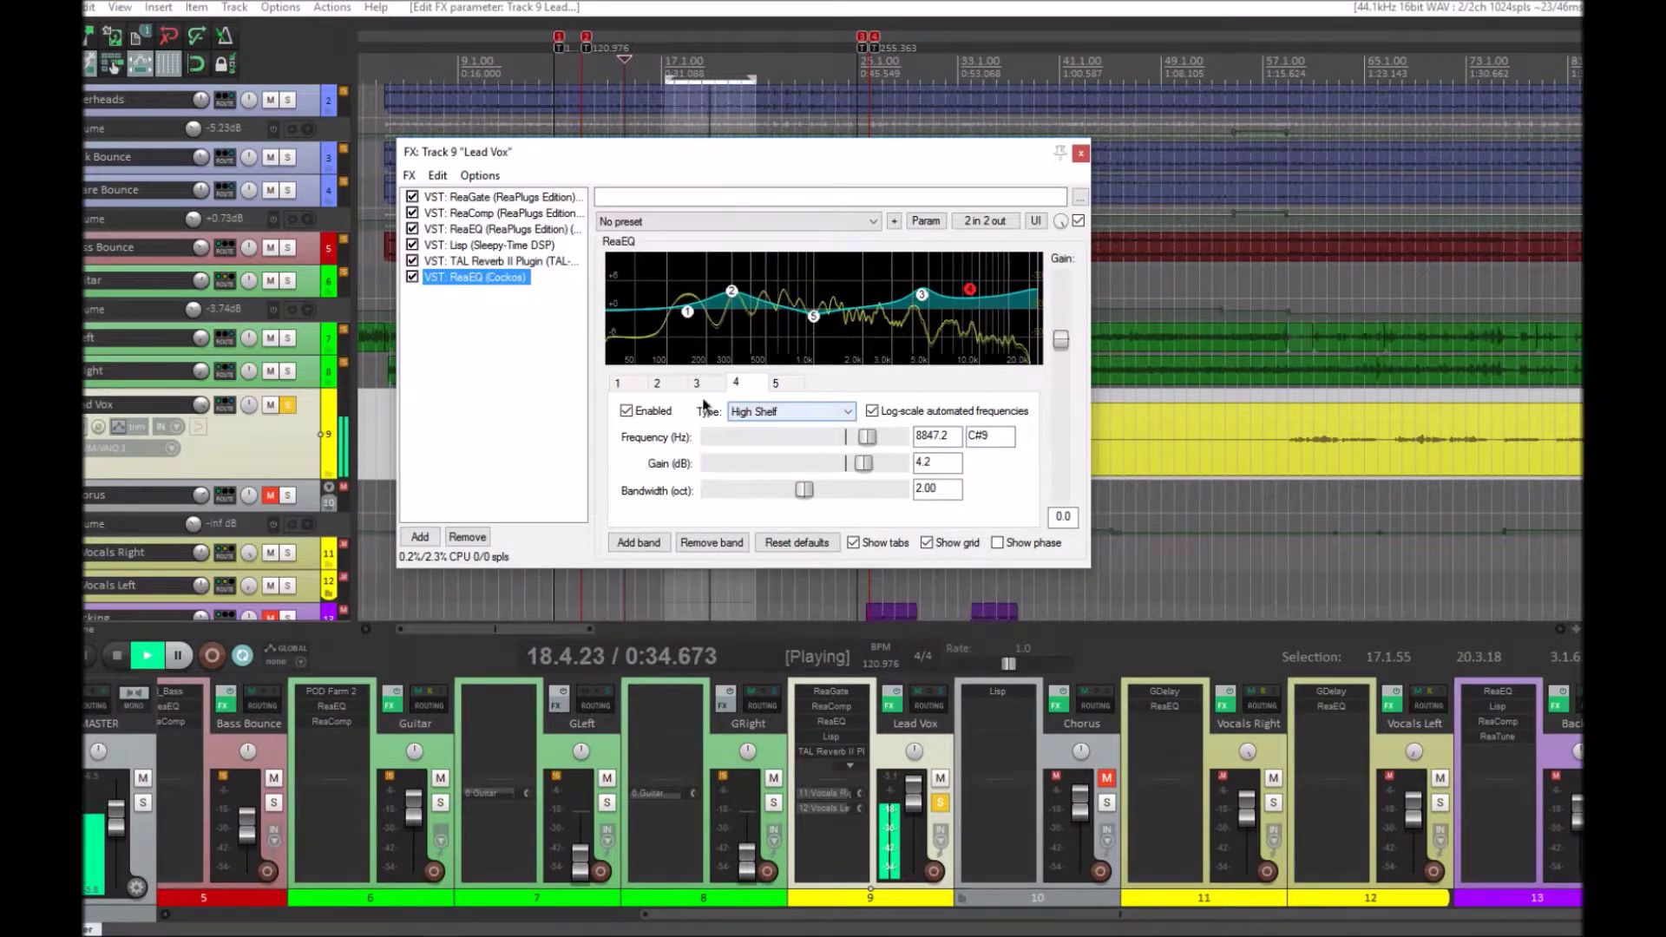
{"action": "mouse_move", "coordinate": [735, 299]}
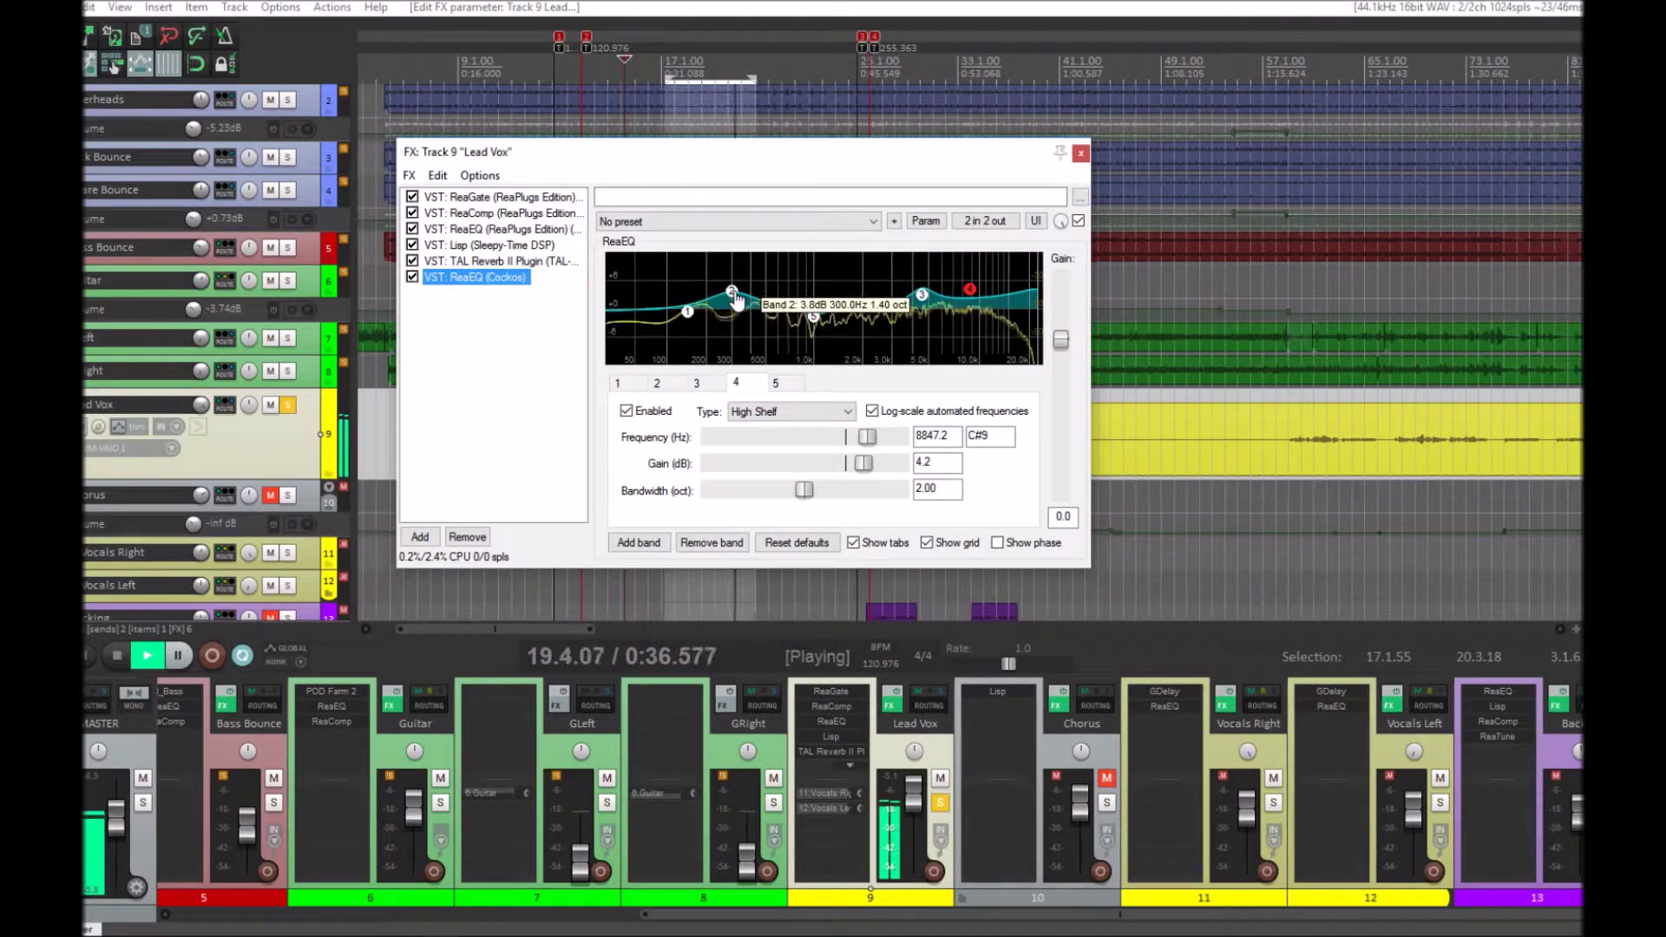
{"action": "key", "text": "space"}
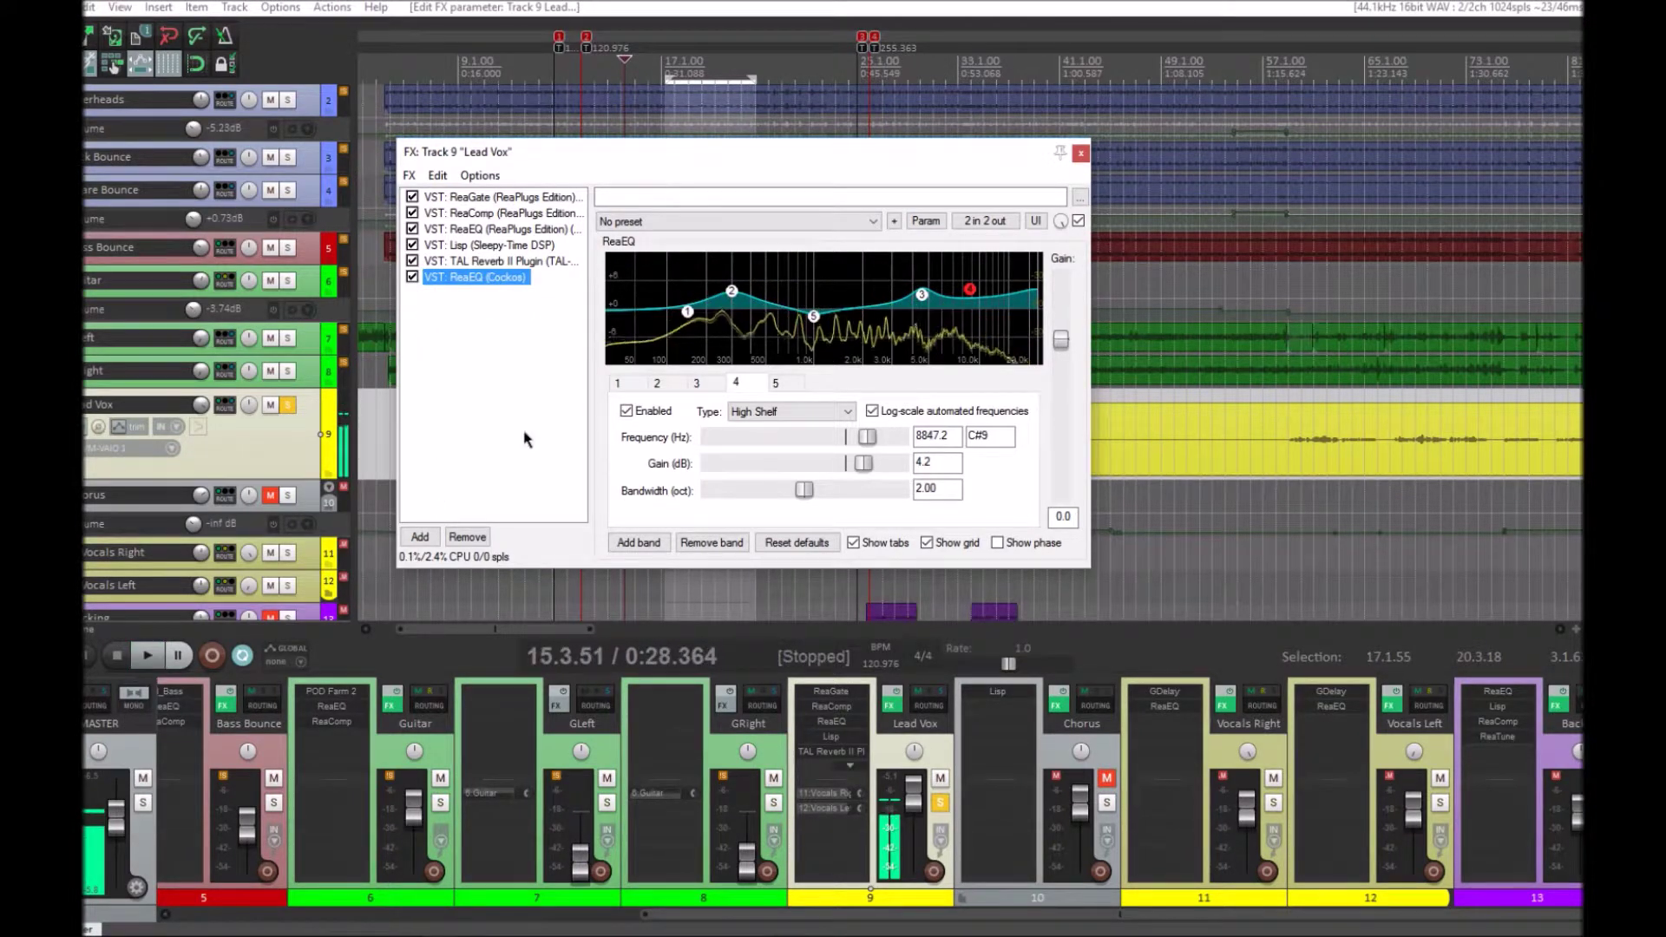
- Clear the plug-in filter and add a second ReaComp (ReaPlugs Edition) from the ReaPlugs folder to the end of the Lead Vox chain
{"action": "left_click", "coordinate": [455, 358]}
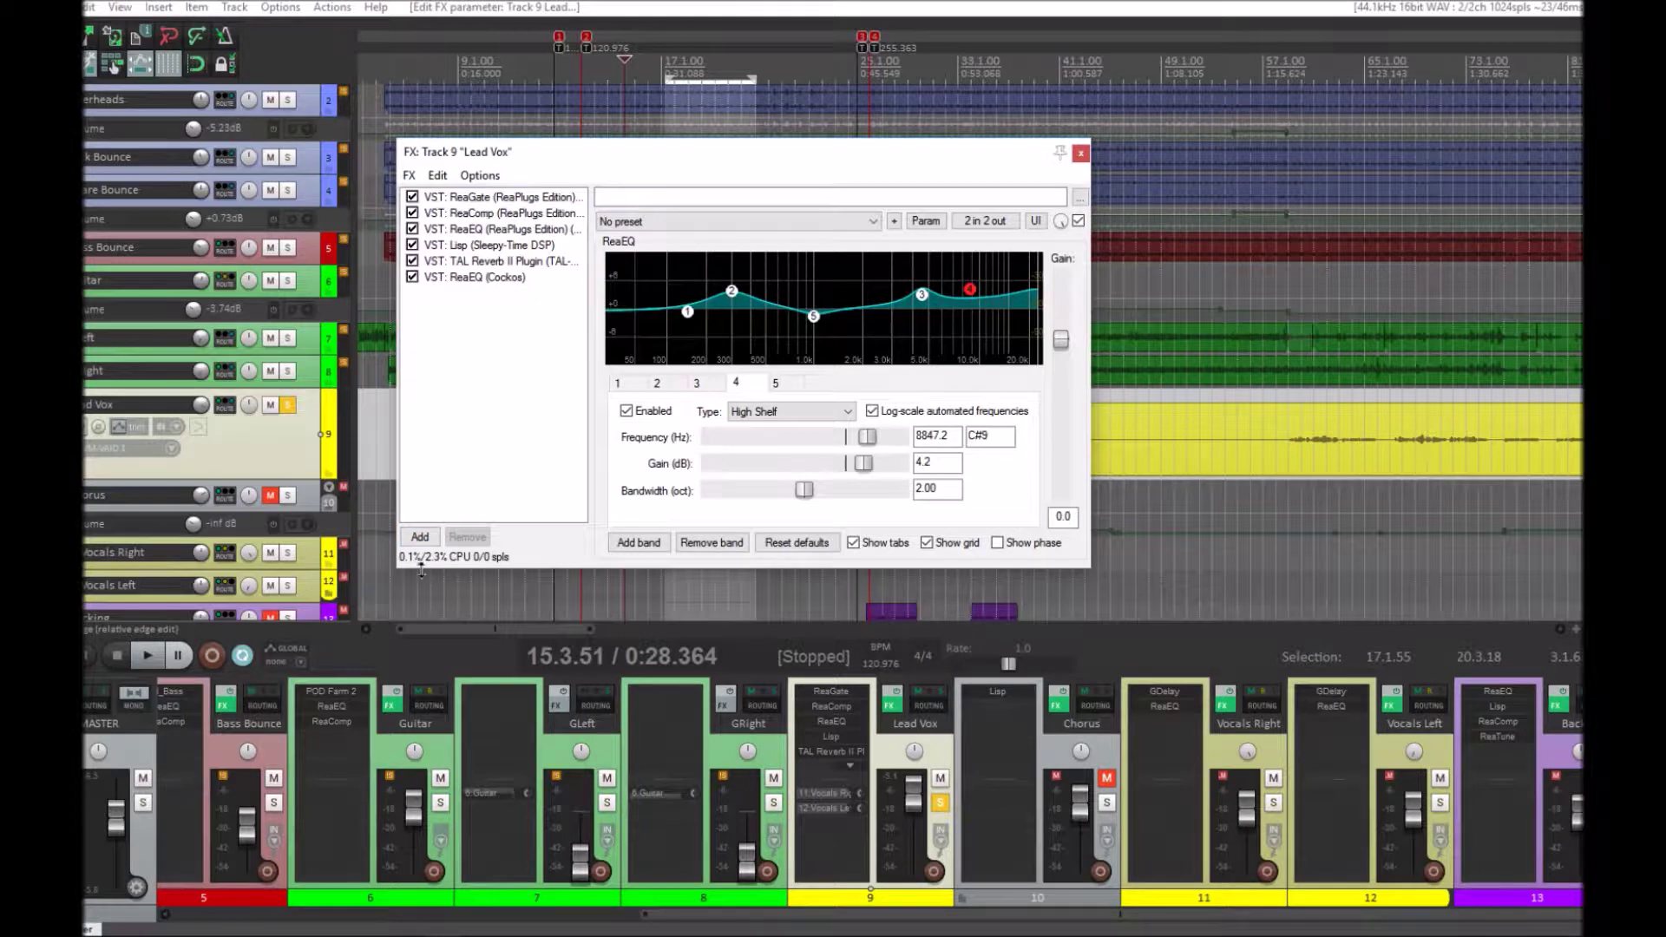
{"action": "left_click", "coordinate": [420, 536]}
{"action": "left_click_drag", "start_coordinate": [910, 162], "coordinate": [1024, 165]}
{"action": "left_click_drag", "start_coordinate": [990, 287], "coordinate": [943, 428]}
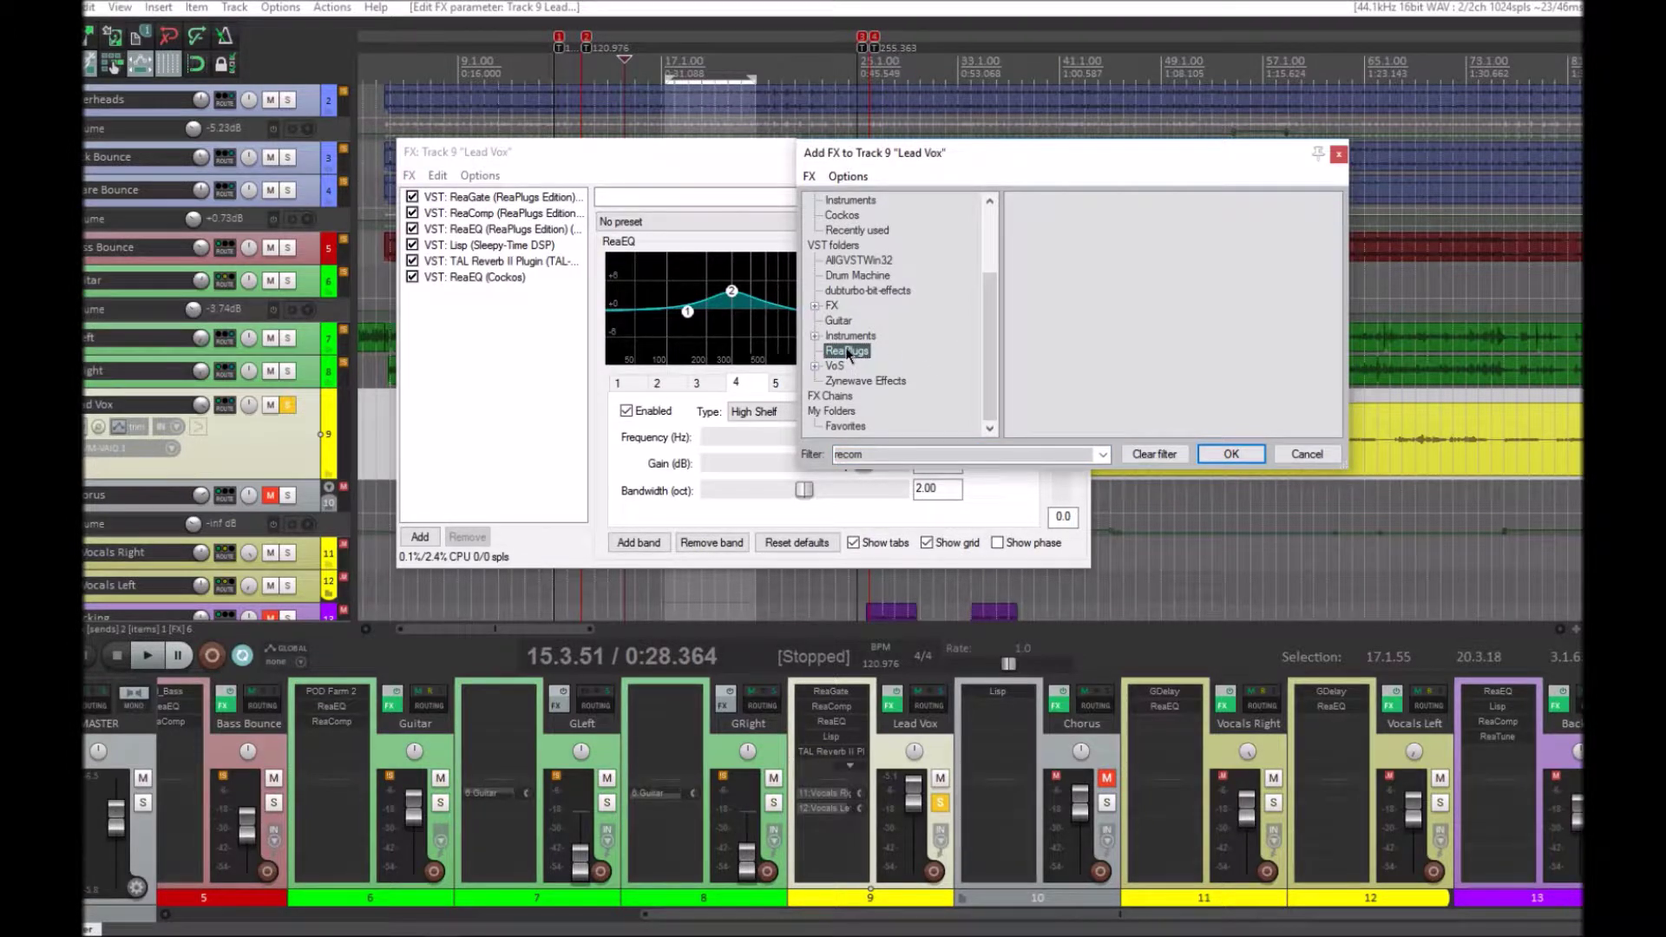
{"action": "key", "text": "Tab"}
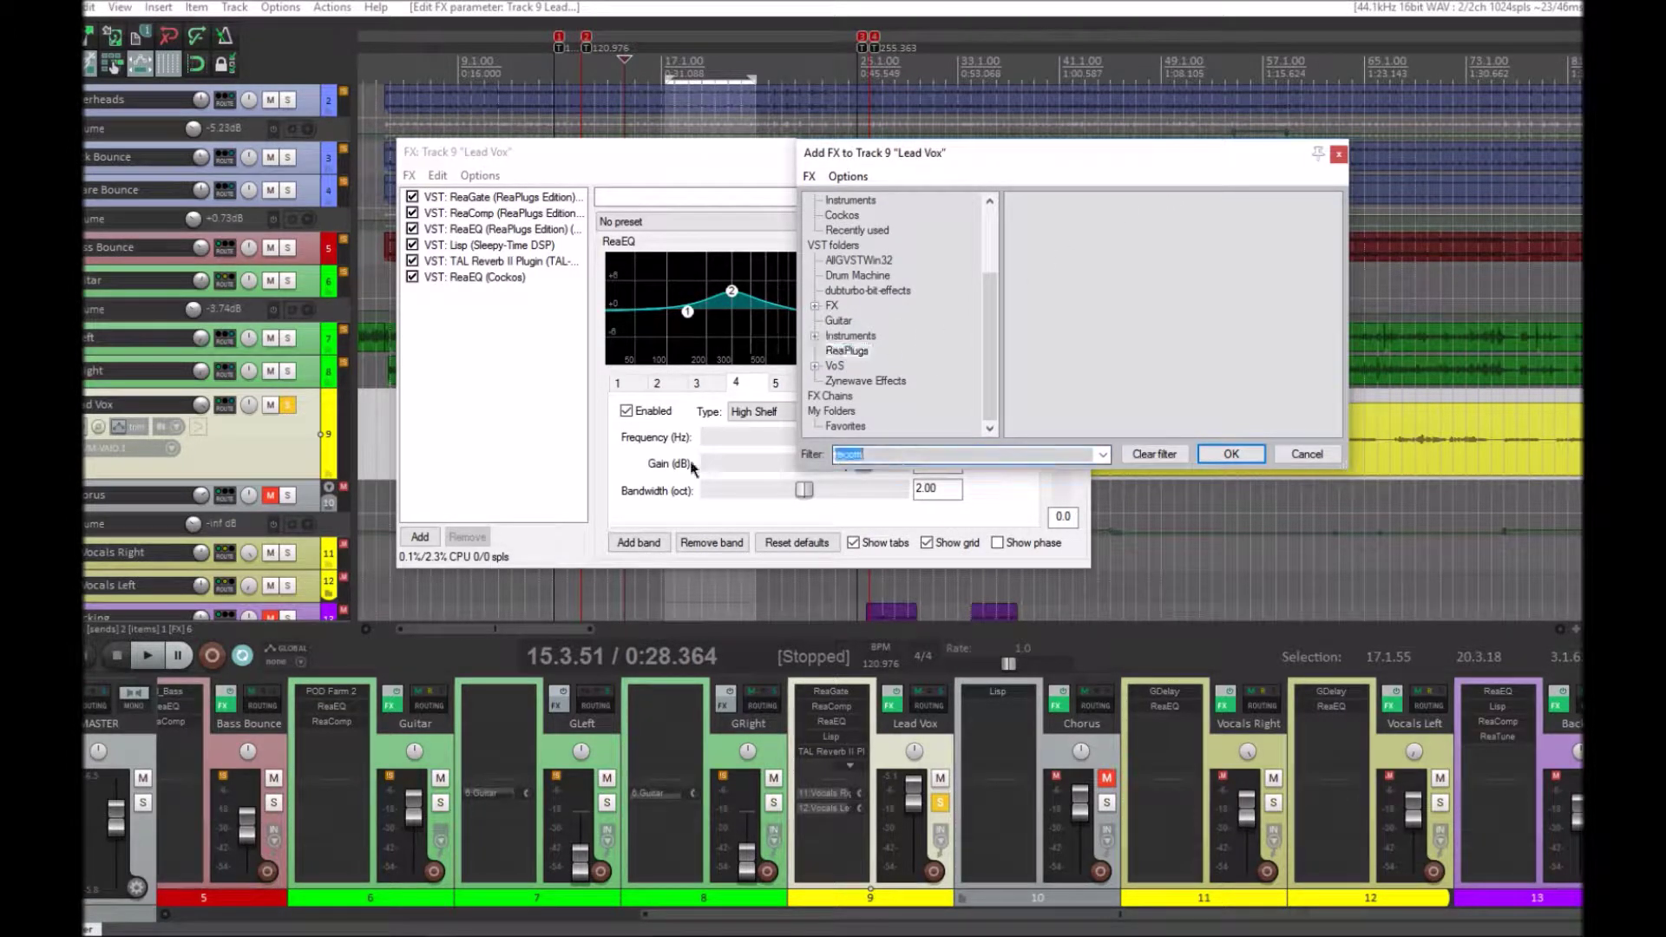
{"action": "left_click", "coordinate": [1060, 202]}
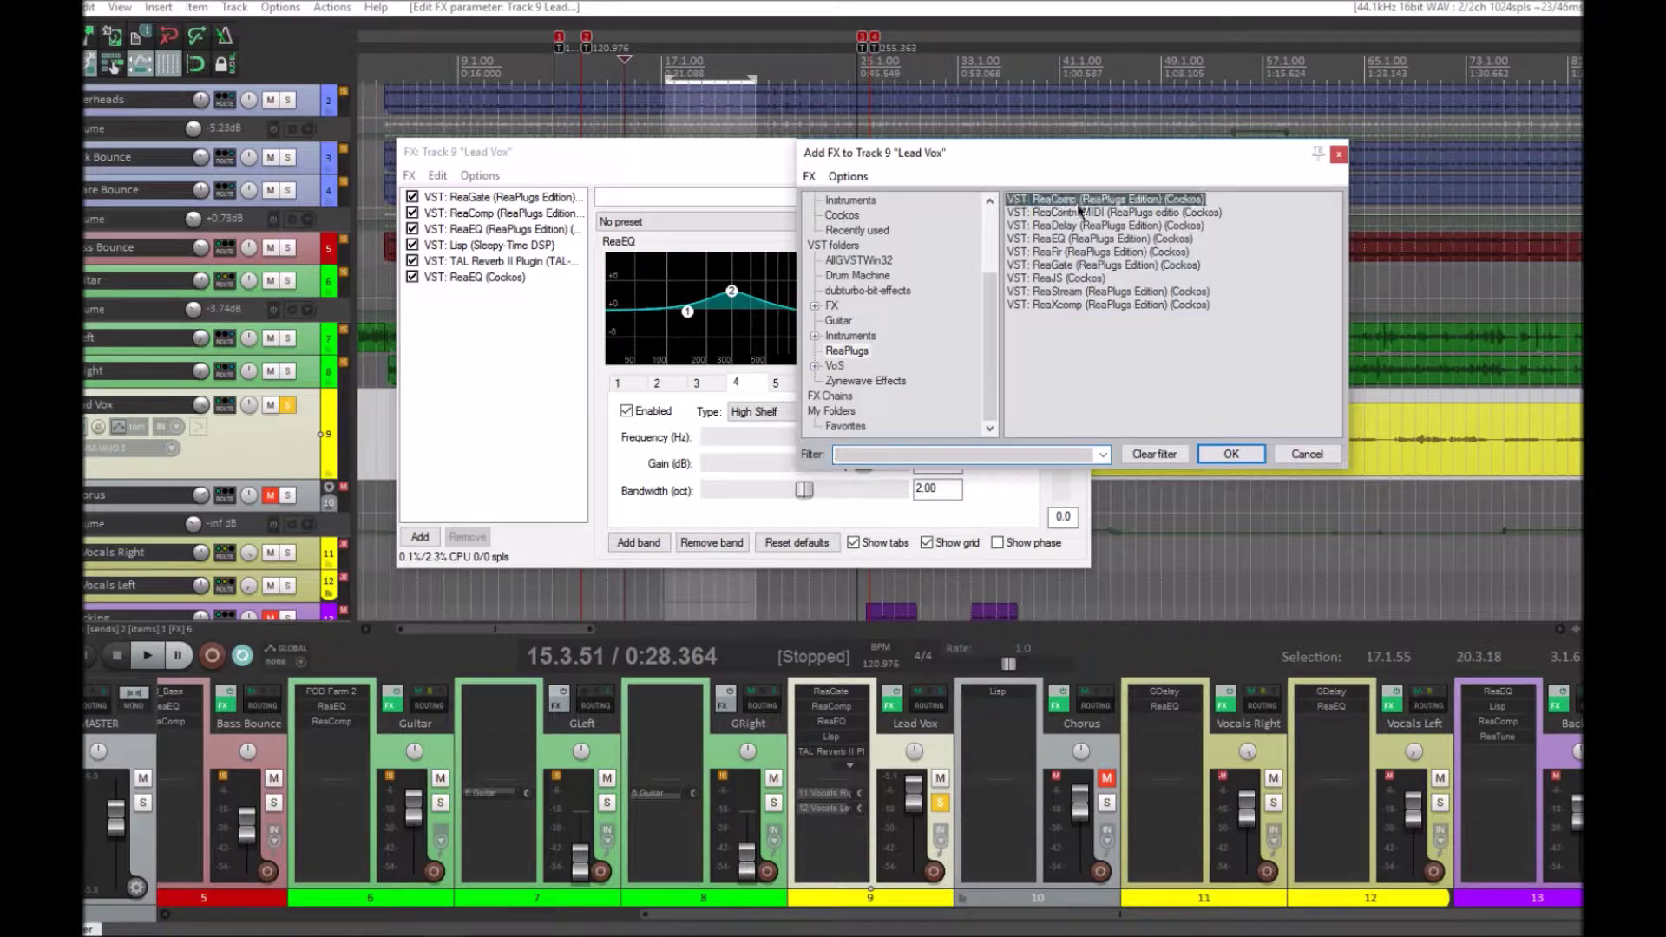
{"action": "left_click", "coordinate": [1233, 454]}
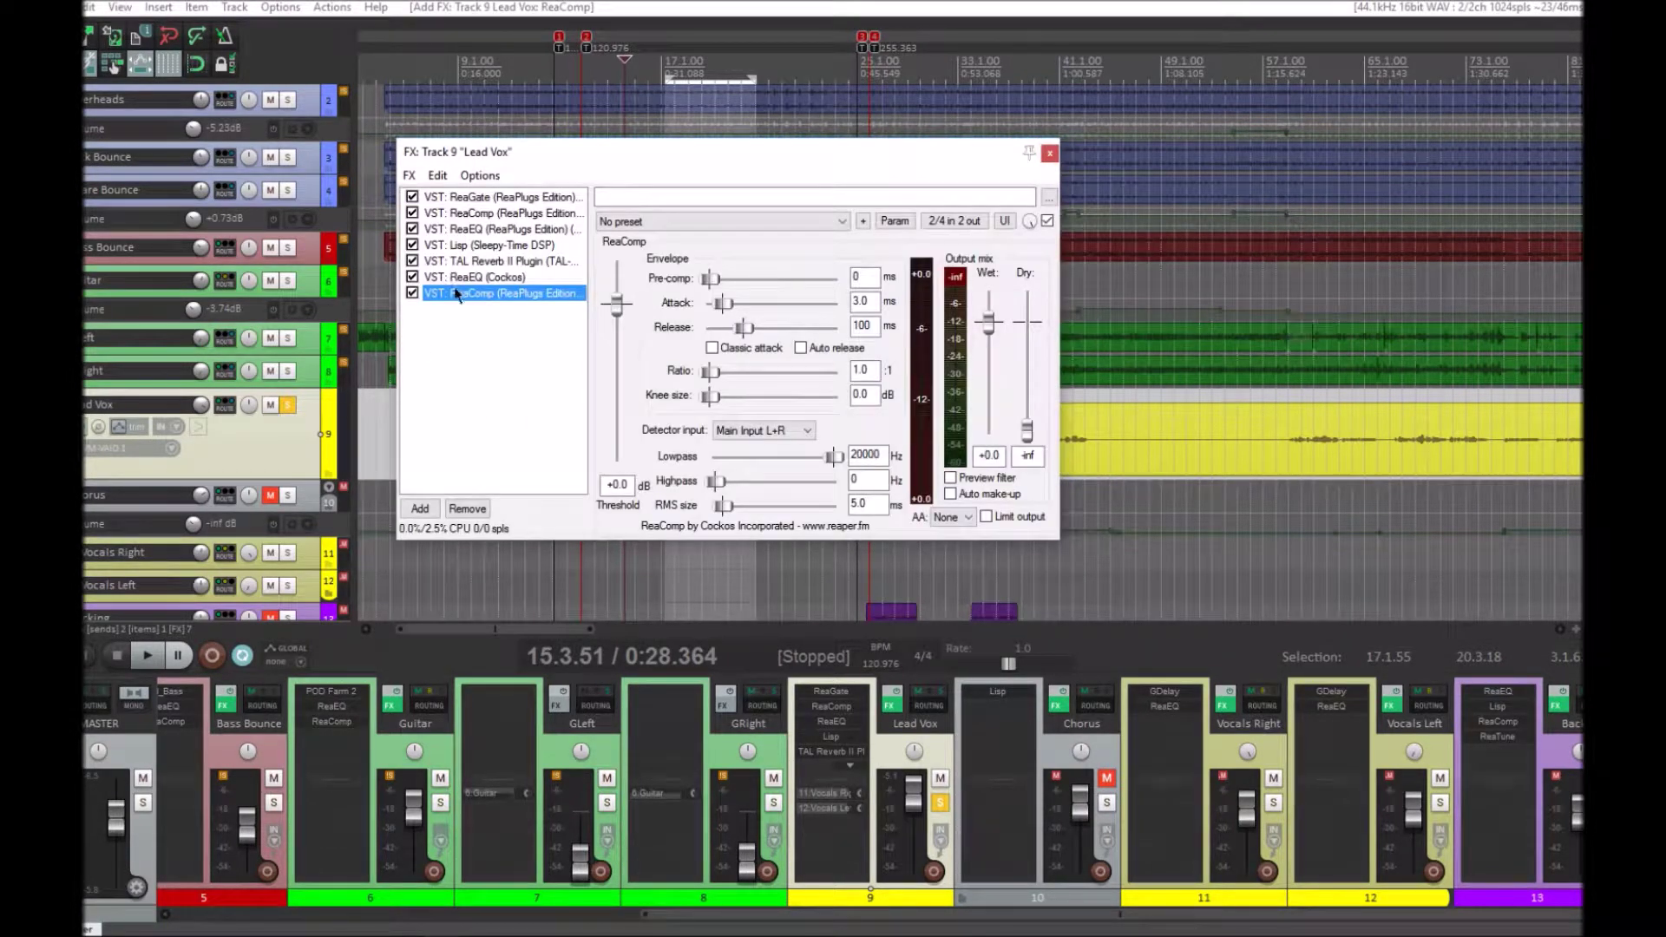
{"action": "left_click", "coordinate": [457, 310]}
{"action": "left_click", "coordinate": [466, 302]}
- Move the effects window off the start of the Lead Vox item and play the vocal from just before bar 17
{"action": "left_click_drag", "start_coordinate": [570, 151], "coordinate": [931, 82]}
{"action": "left_click", "coordinate": [657, 447]}
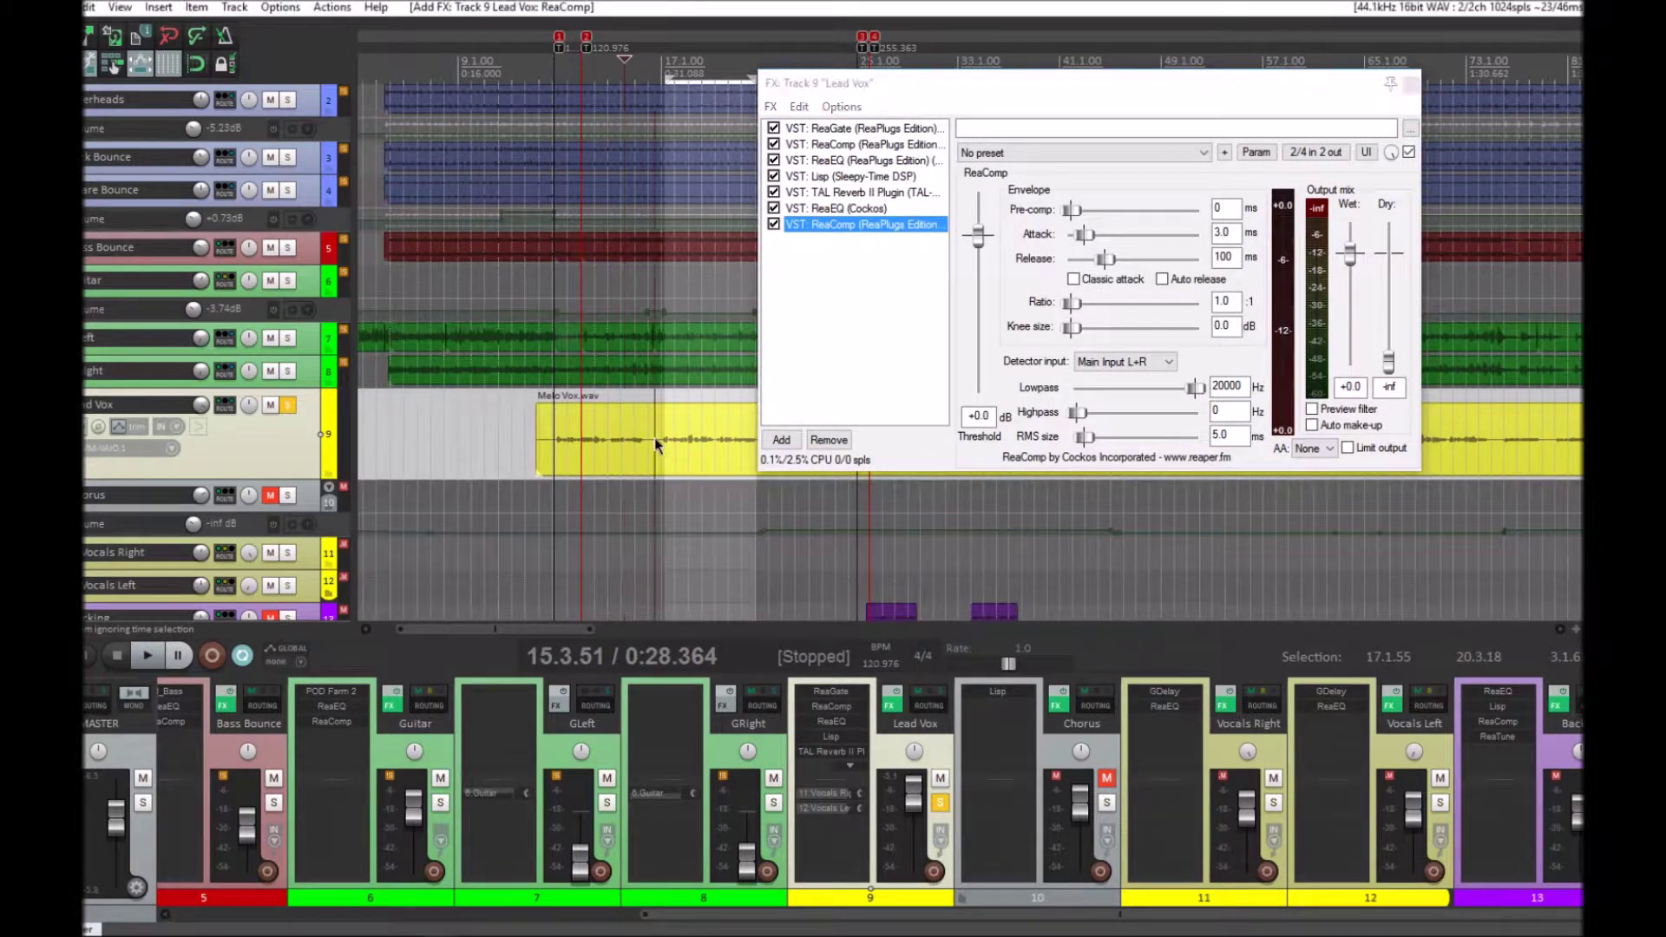
{"action": "left_click", "coordinate": [665, 447]}
{"action": "left_click", "coordinate": [651, 445]}
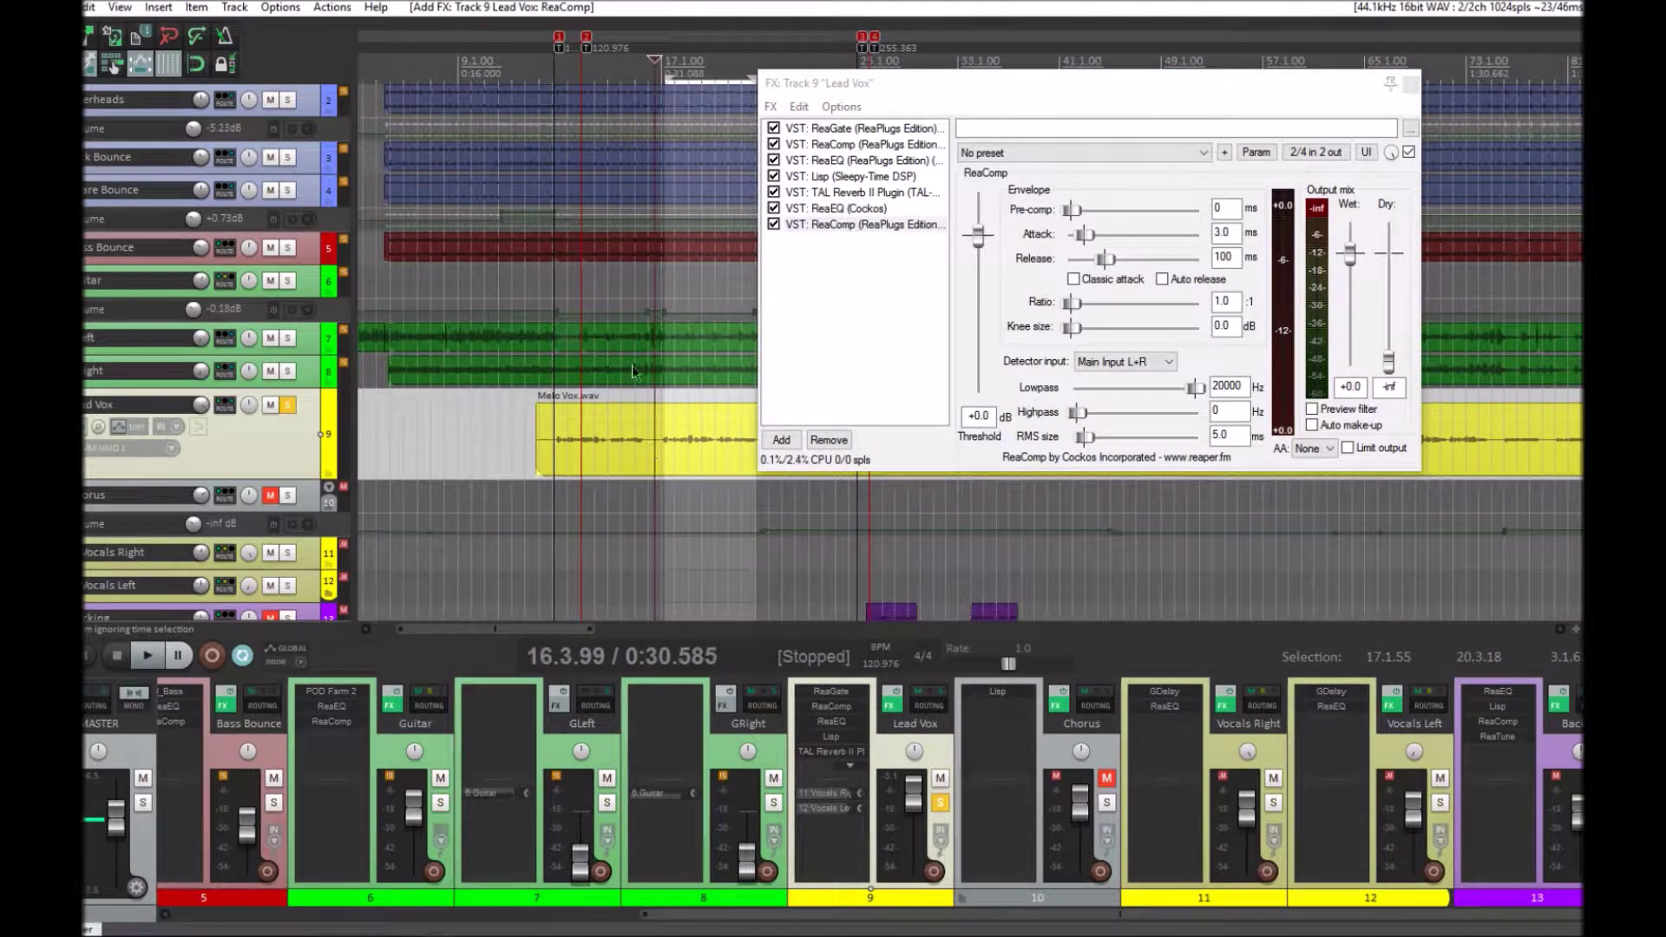
{"action": "key", "text": "space"}
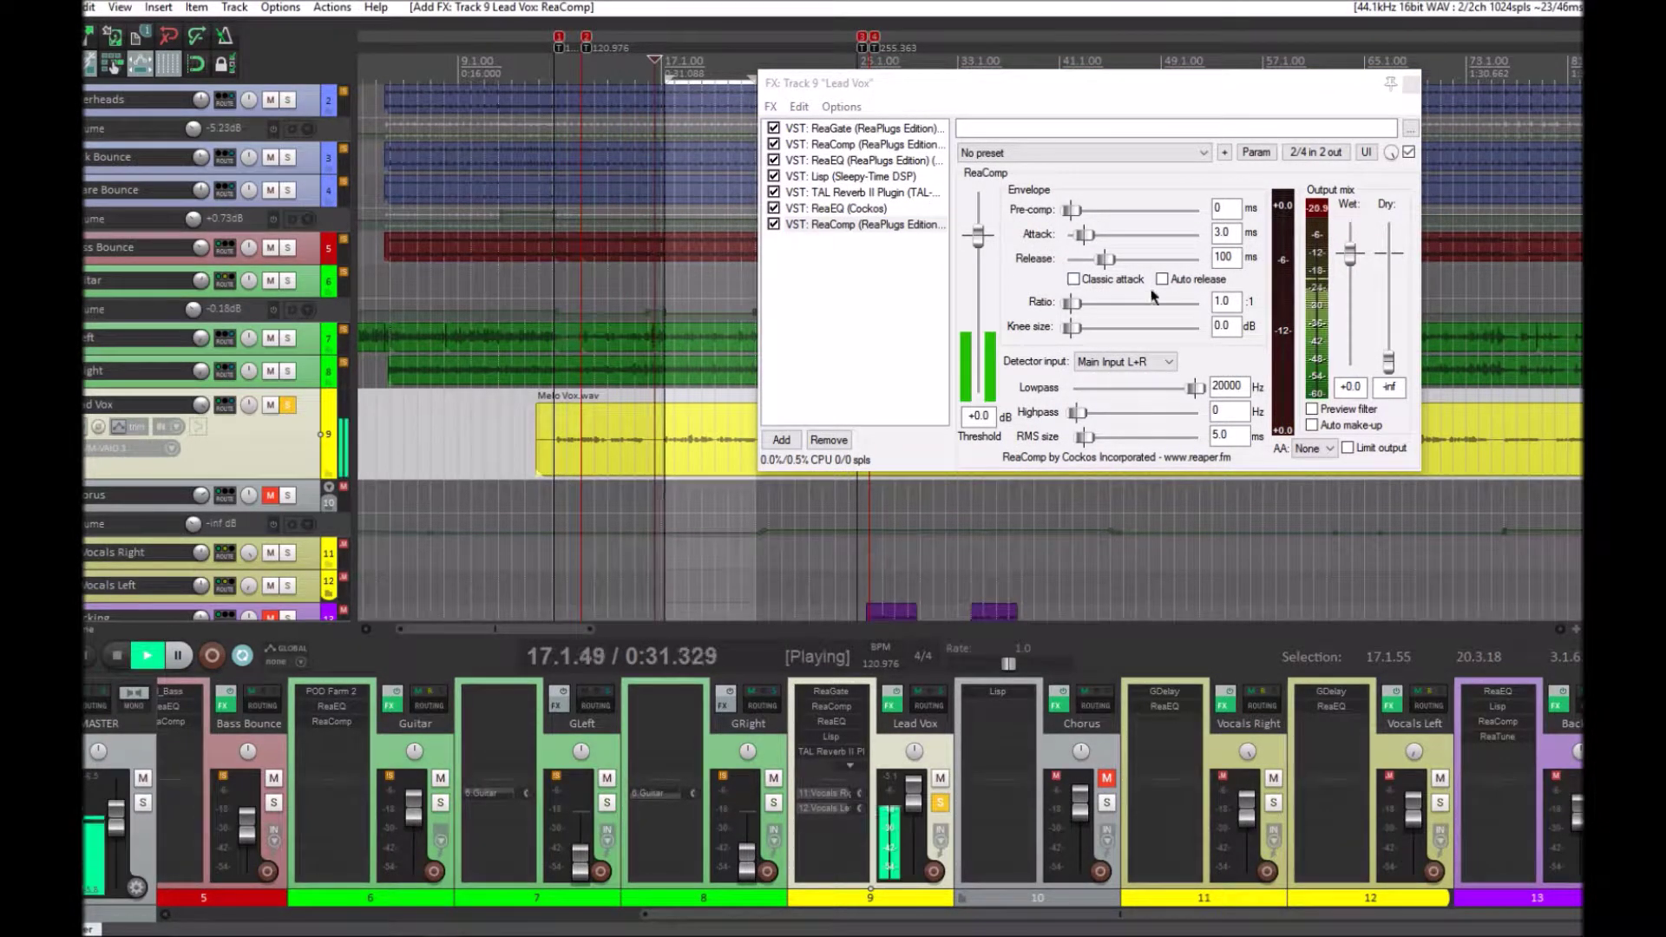
- Set the new ReaComp's ratio to 2.0:1 and its knee size to 0.0 dB during playback
{"action": "double_click", "coordinate": [1220, 301]}
{"action": "type", "text": "2"}
{"action": "key", "text": "Tab"}
{"action": "type", "text": "15"}
{"action": "key", "text": "Return"}
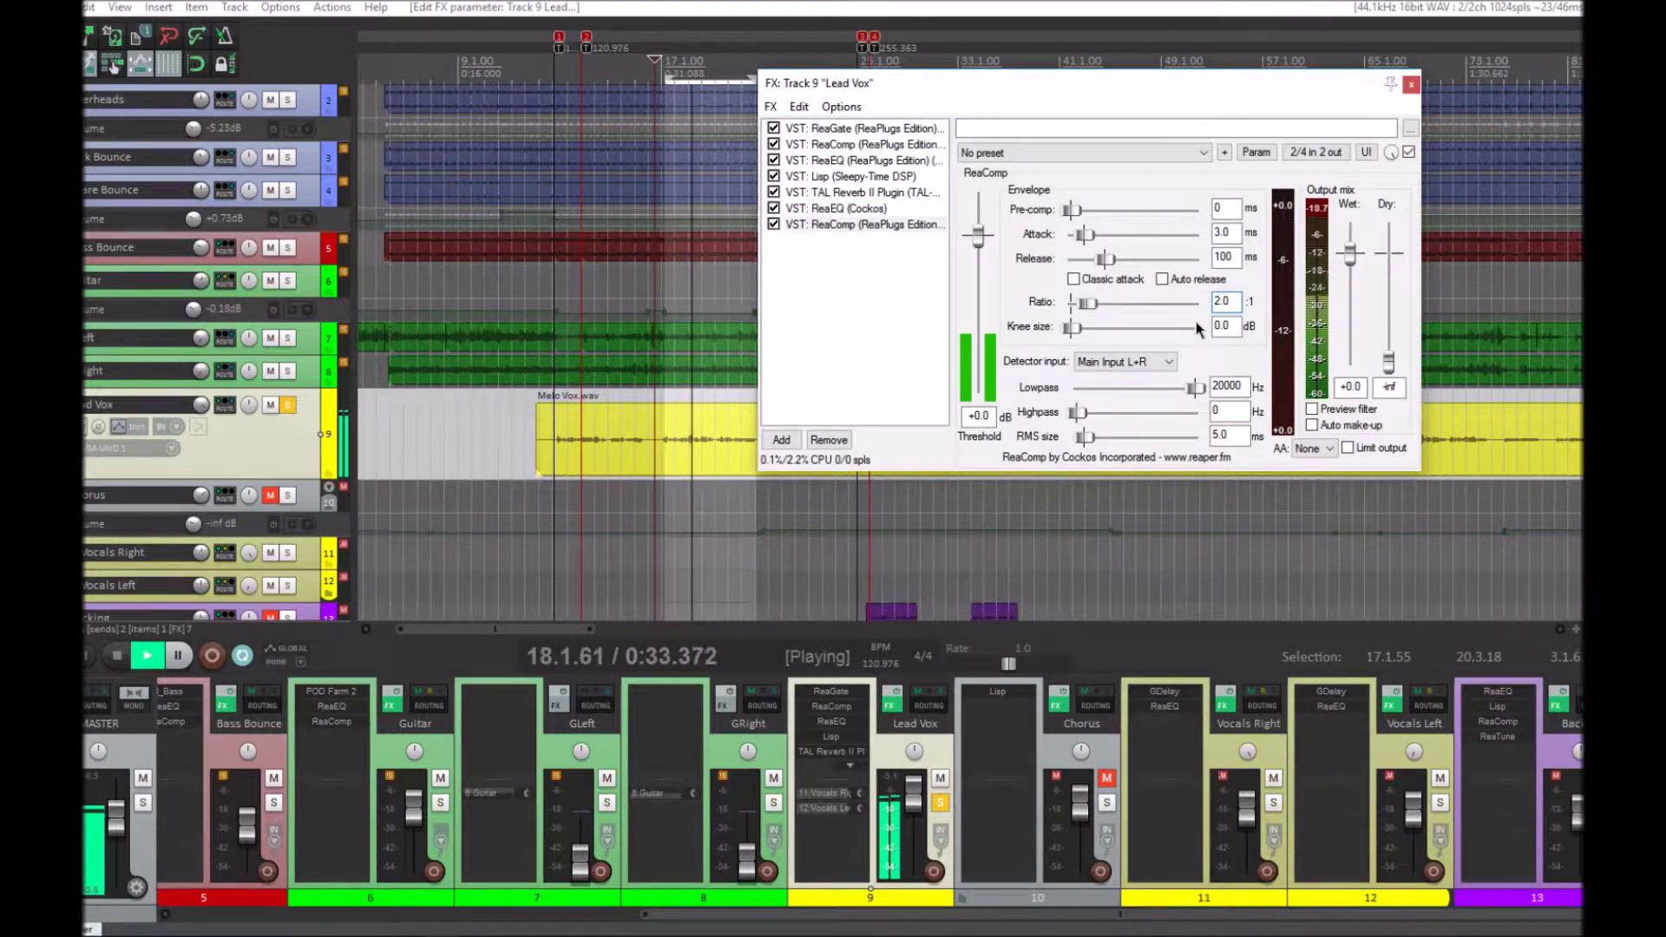
{"action": "left_click_drag", "start_coordinate": [1150, 327], "coordinate": [1074, 327]}
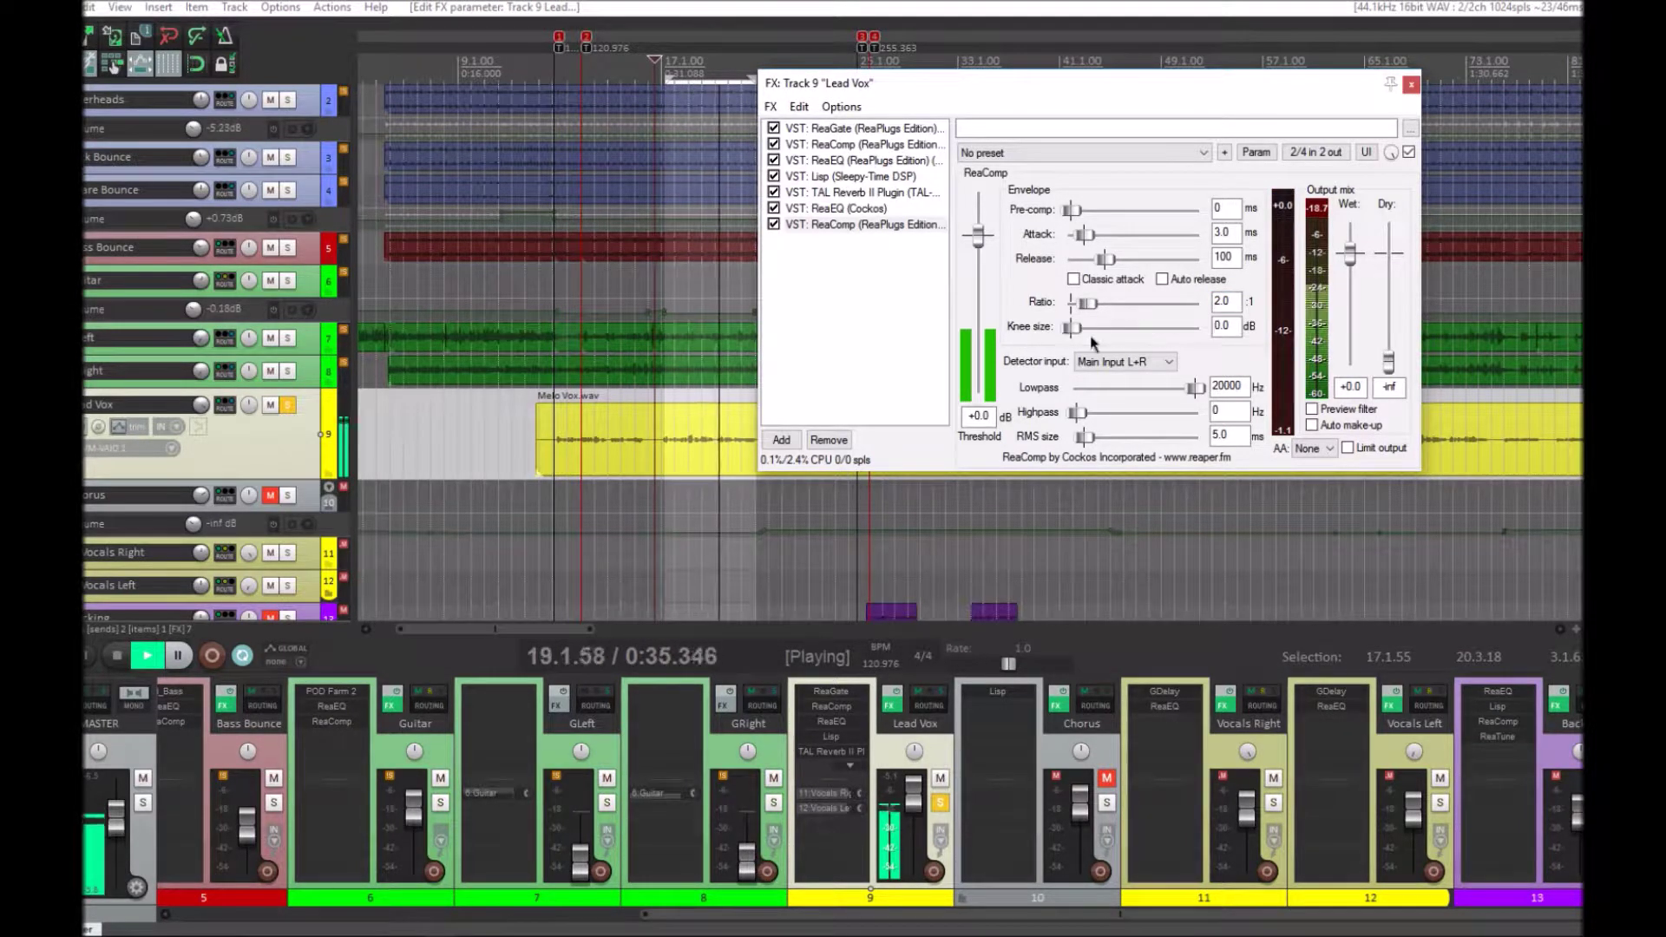
- Lower the new ReaComp's threshold to -31.1 dB, raise its wet output to +2.6 dB, and stop playback
{"action": "left_click_drag", "start_coordinate": [978, 235], "coordinate": [977, 338]}
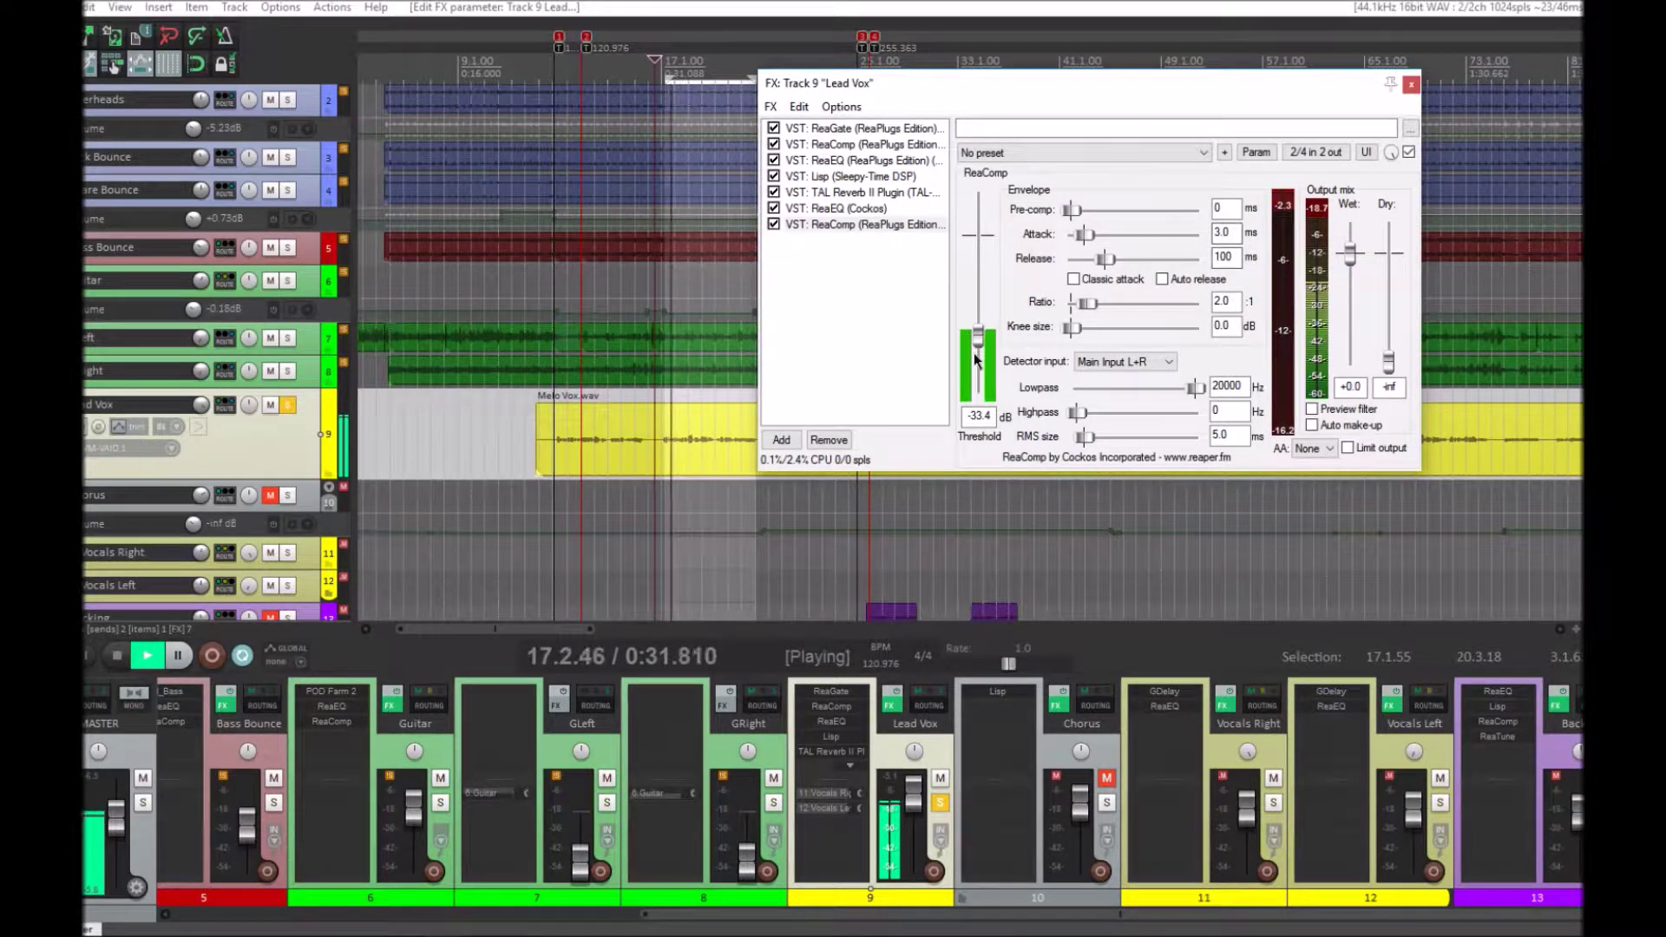
{"action": "scroll", "coordinate": [984, 343], "scroll_direction": "up", "scroll_amount": 2}
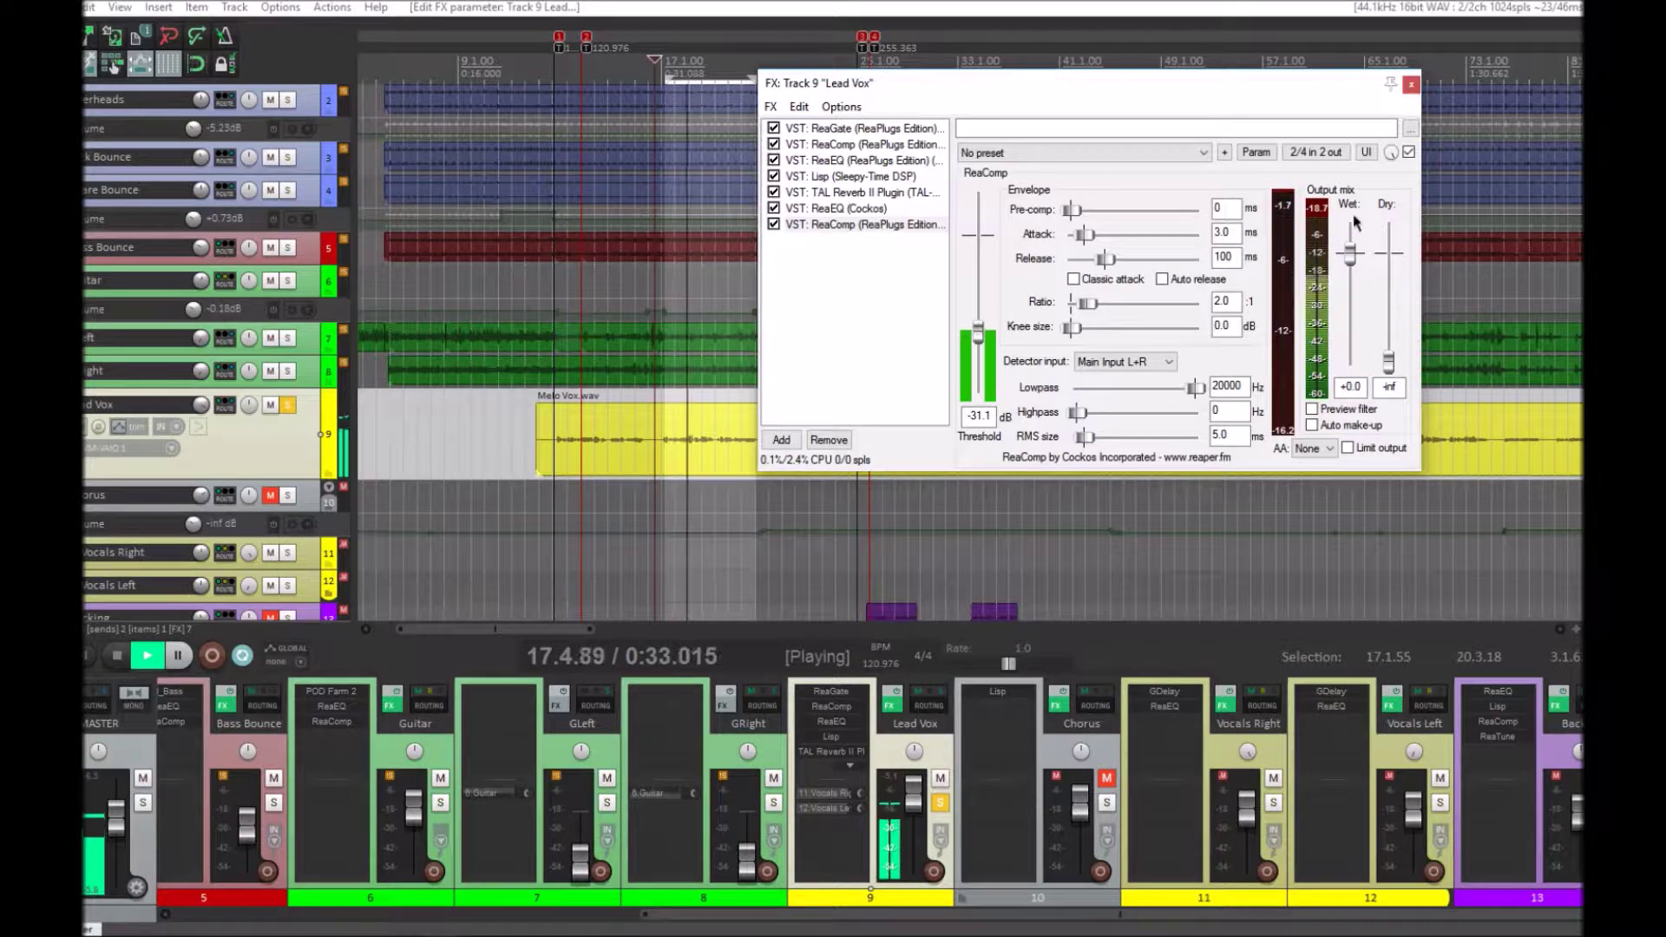
{"action": "scroll", "coordinate": [1353, 249], "scroll_direction": "up", "scroll_amount": 2}
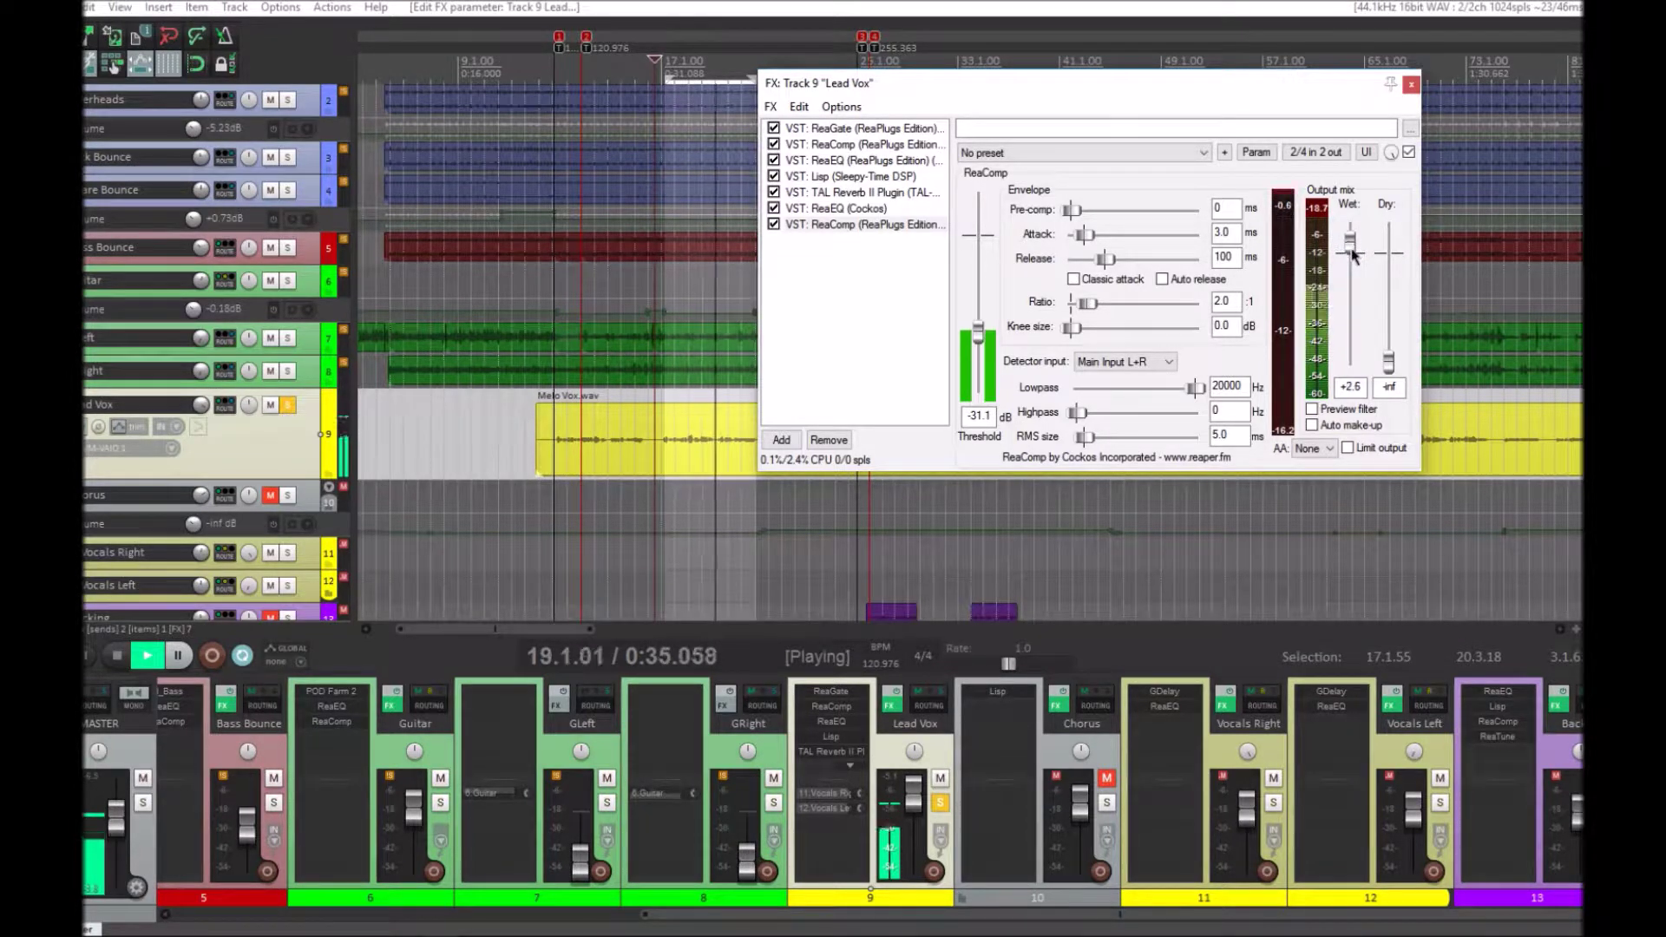
{"action": "scroll", "coordinate": [1353, 252], "scroll_direction": "up", "scroll_amount": 1}
{"action": "scroll", "coordinate": [1352, 252], "scroll_direction": "down", "scroll_amount": 1}
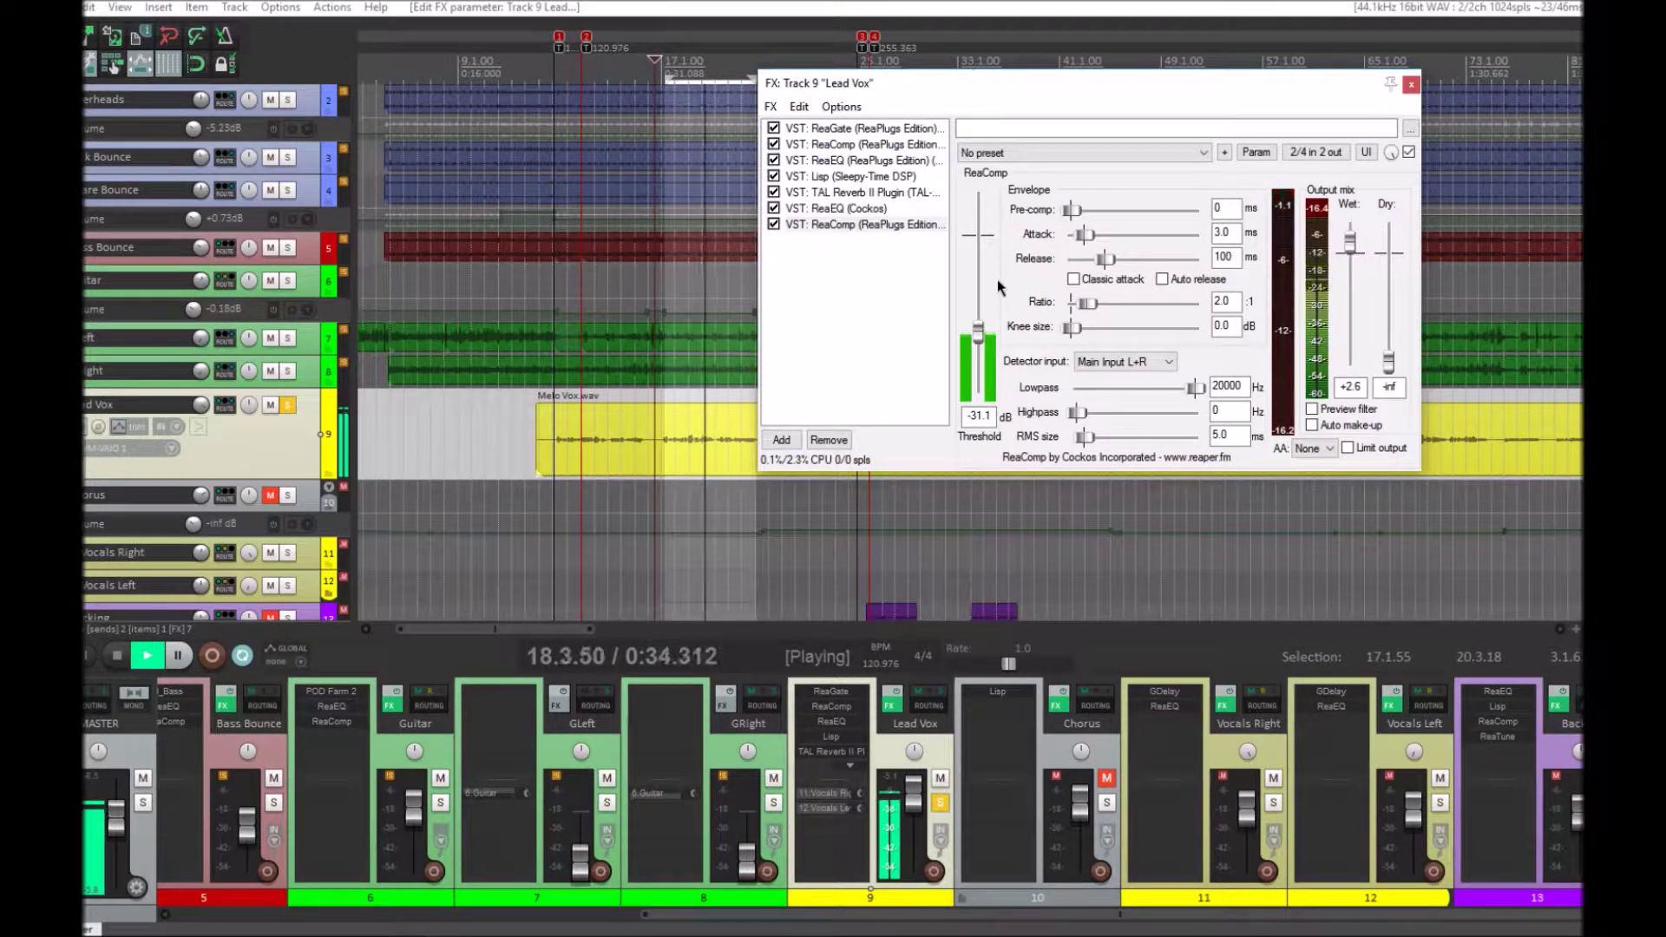
{"action": "key", "text": "space"}
- Move the effects window aside and audition the compressed vocal from about bar 35
{"action": "left_click_drag", "start_coordinate": [1389, 363], "coordinate": [955, 417]}
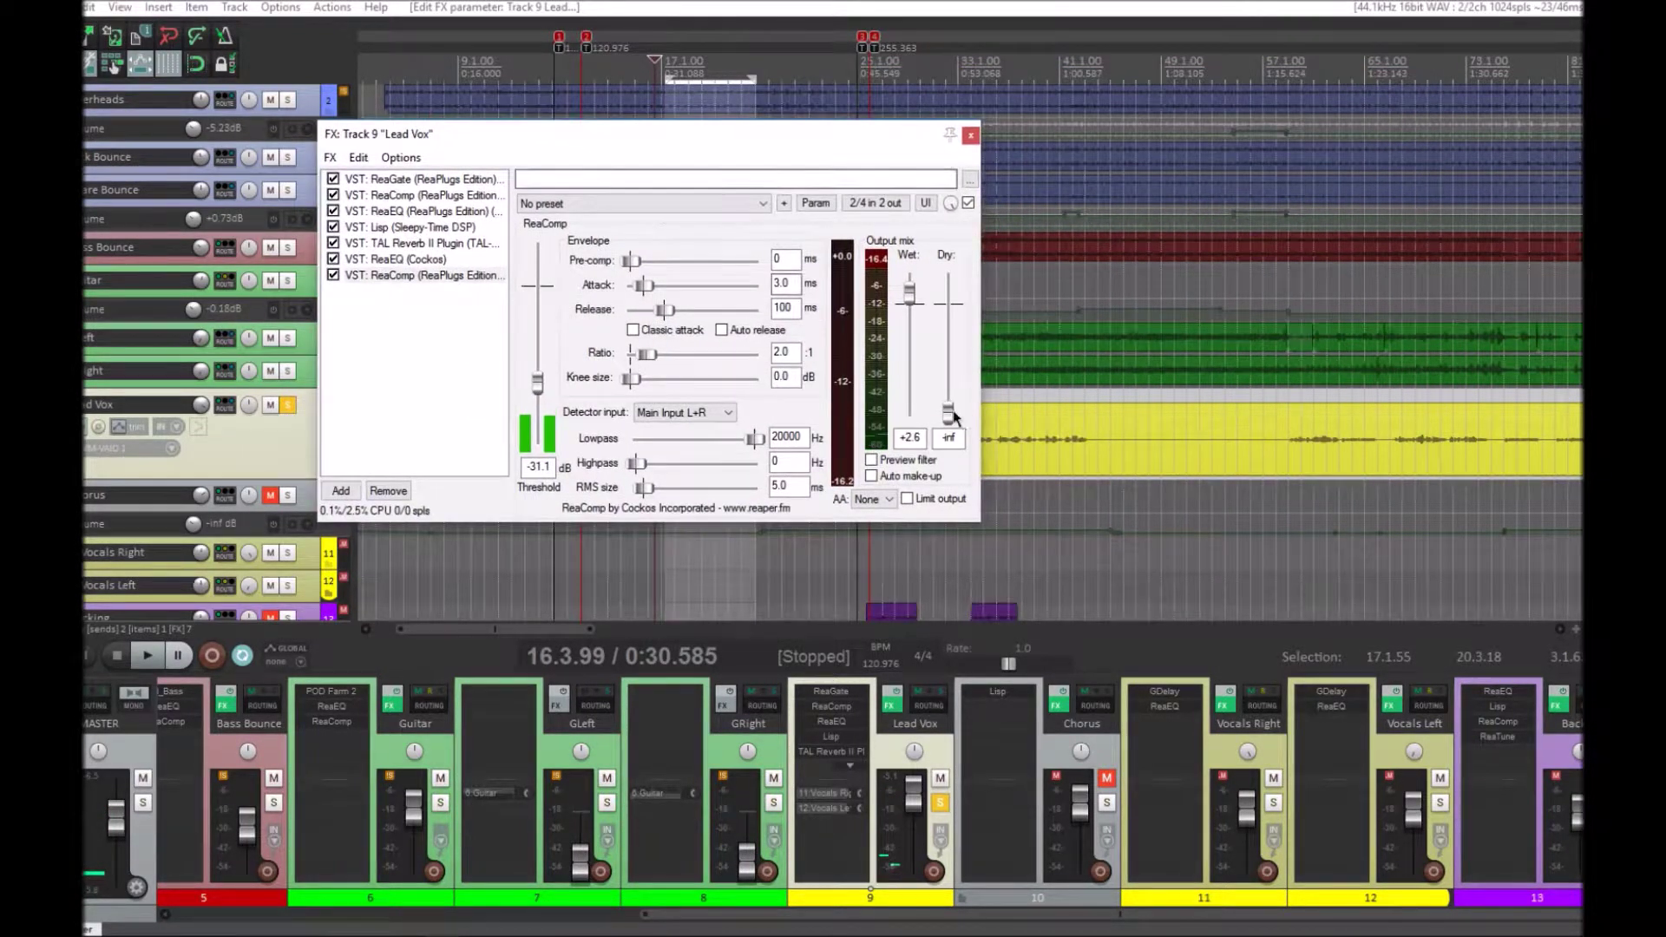
{"action": "left_click", "coordinate": [992, 416]}
{"action": "key", "text": "space"}
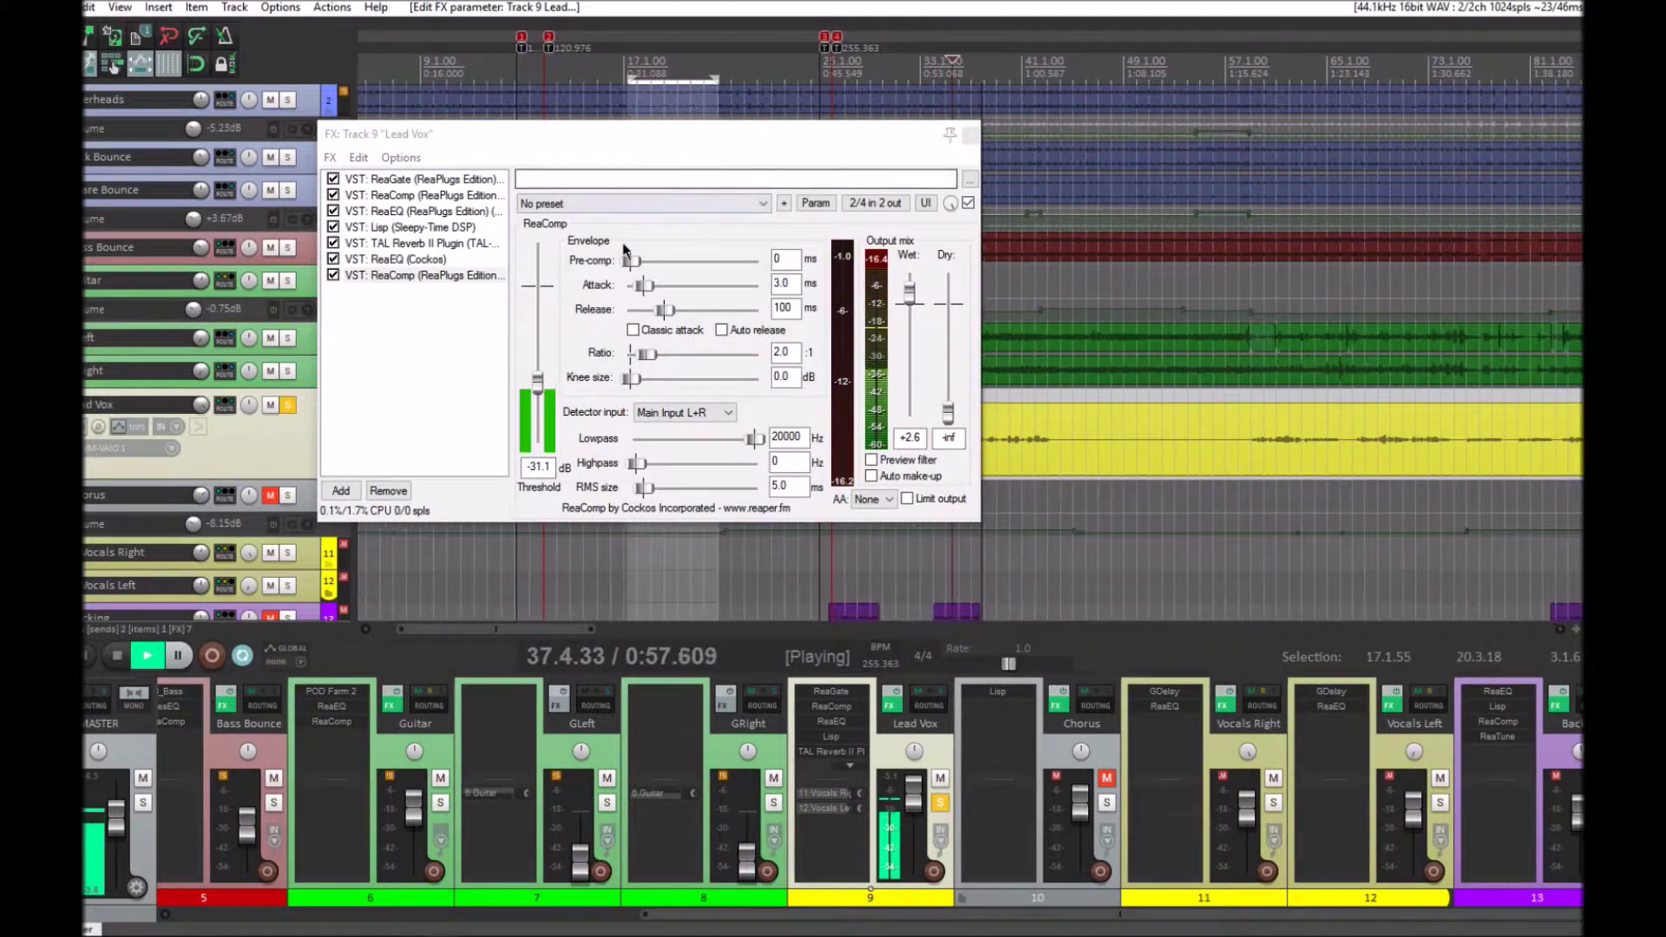
{"action": "key", "text": "space"}
- Audition the compressed vocal from about bar 22, uncovering the earlier part of the timeline, and close the Lead Vox effects window
{"action": "left_click_drag", "start_coordinate": [838, 133], "coordinate": [1485, 85]}
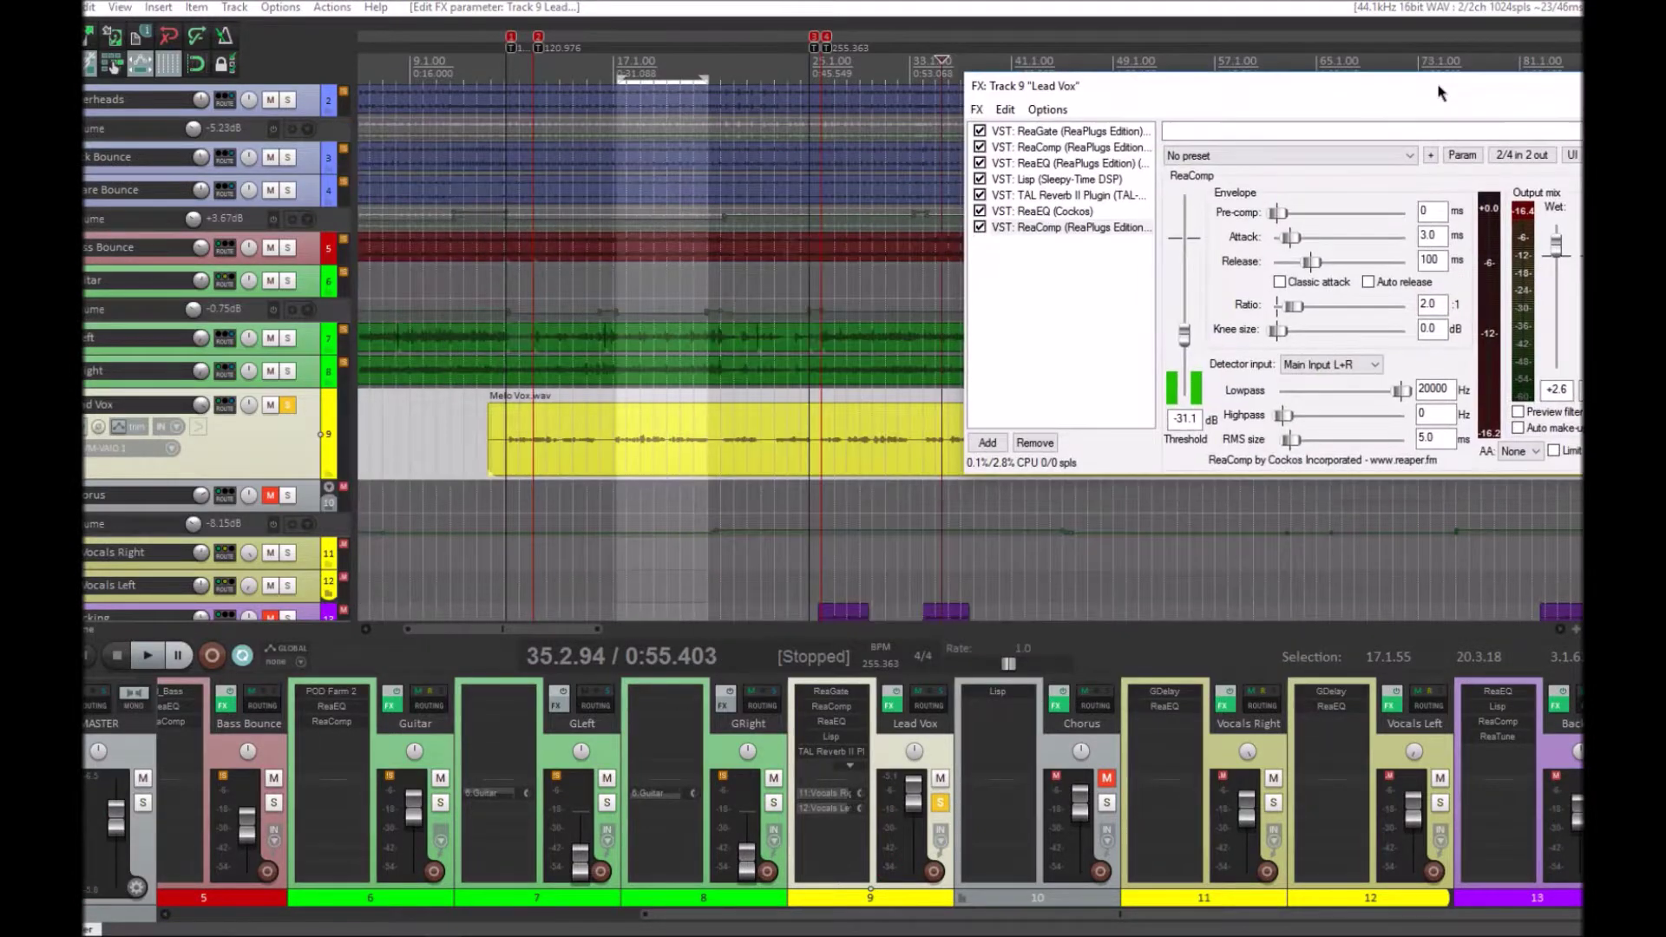
{"action": "left_click", "coordinate": [772, 440]}
{"action": "key", "text": "space"}
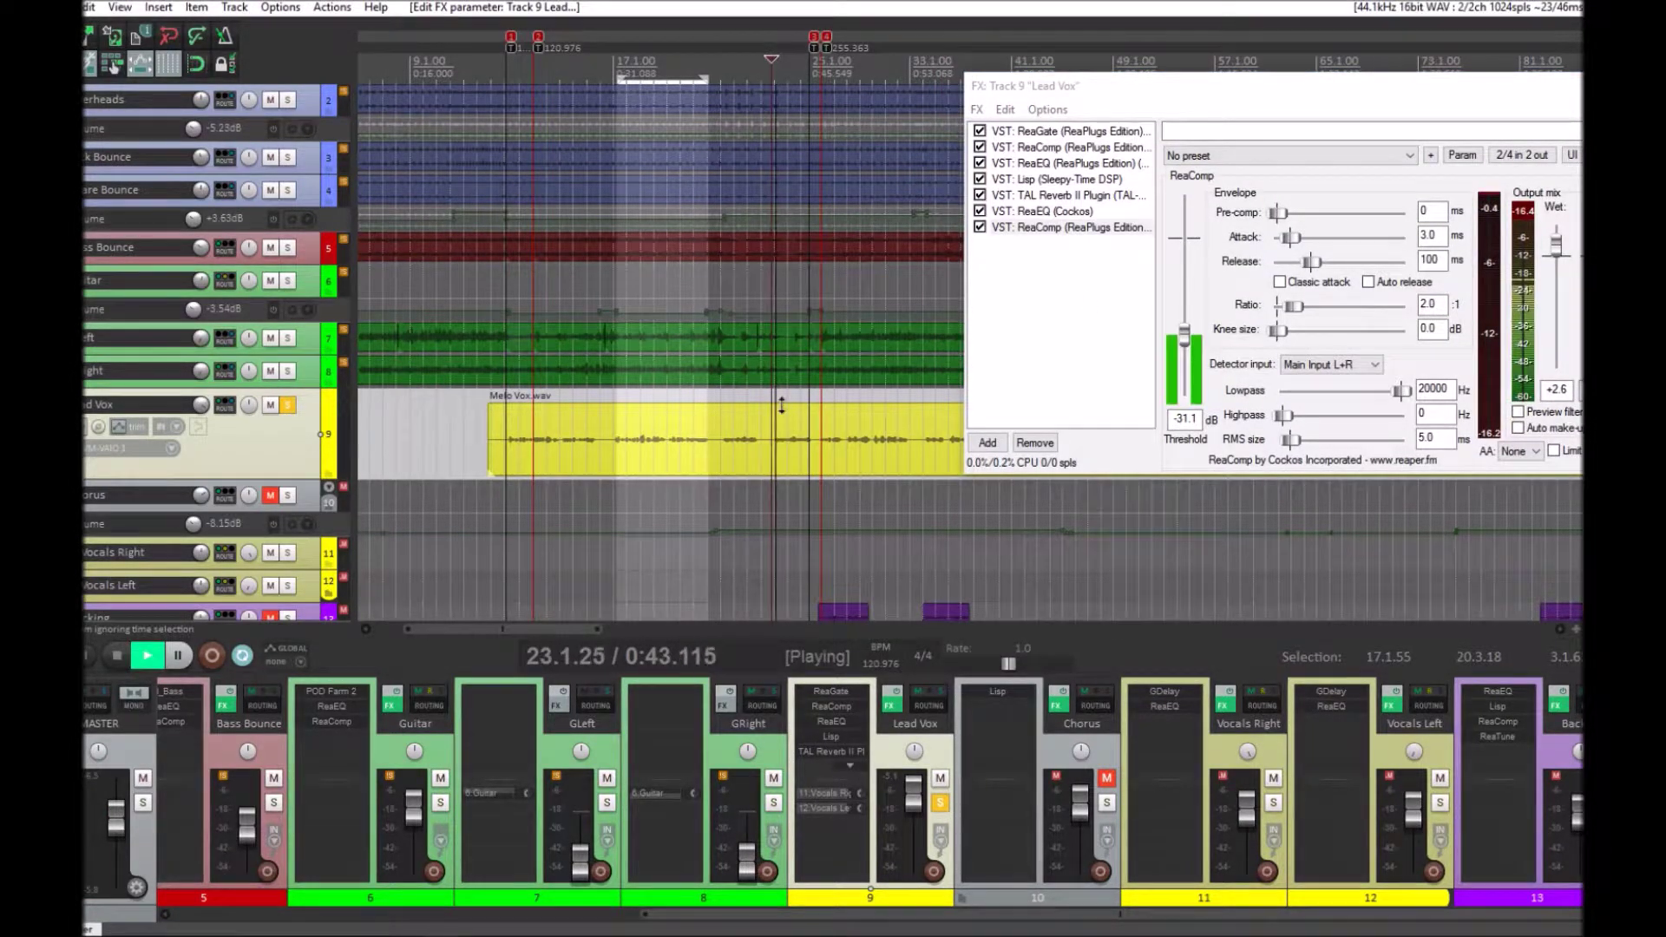
{"action": "left_click_drag", "start_coordinate": [1246, 96], "coordinate": [1136, 77]}
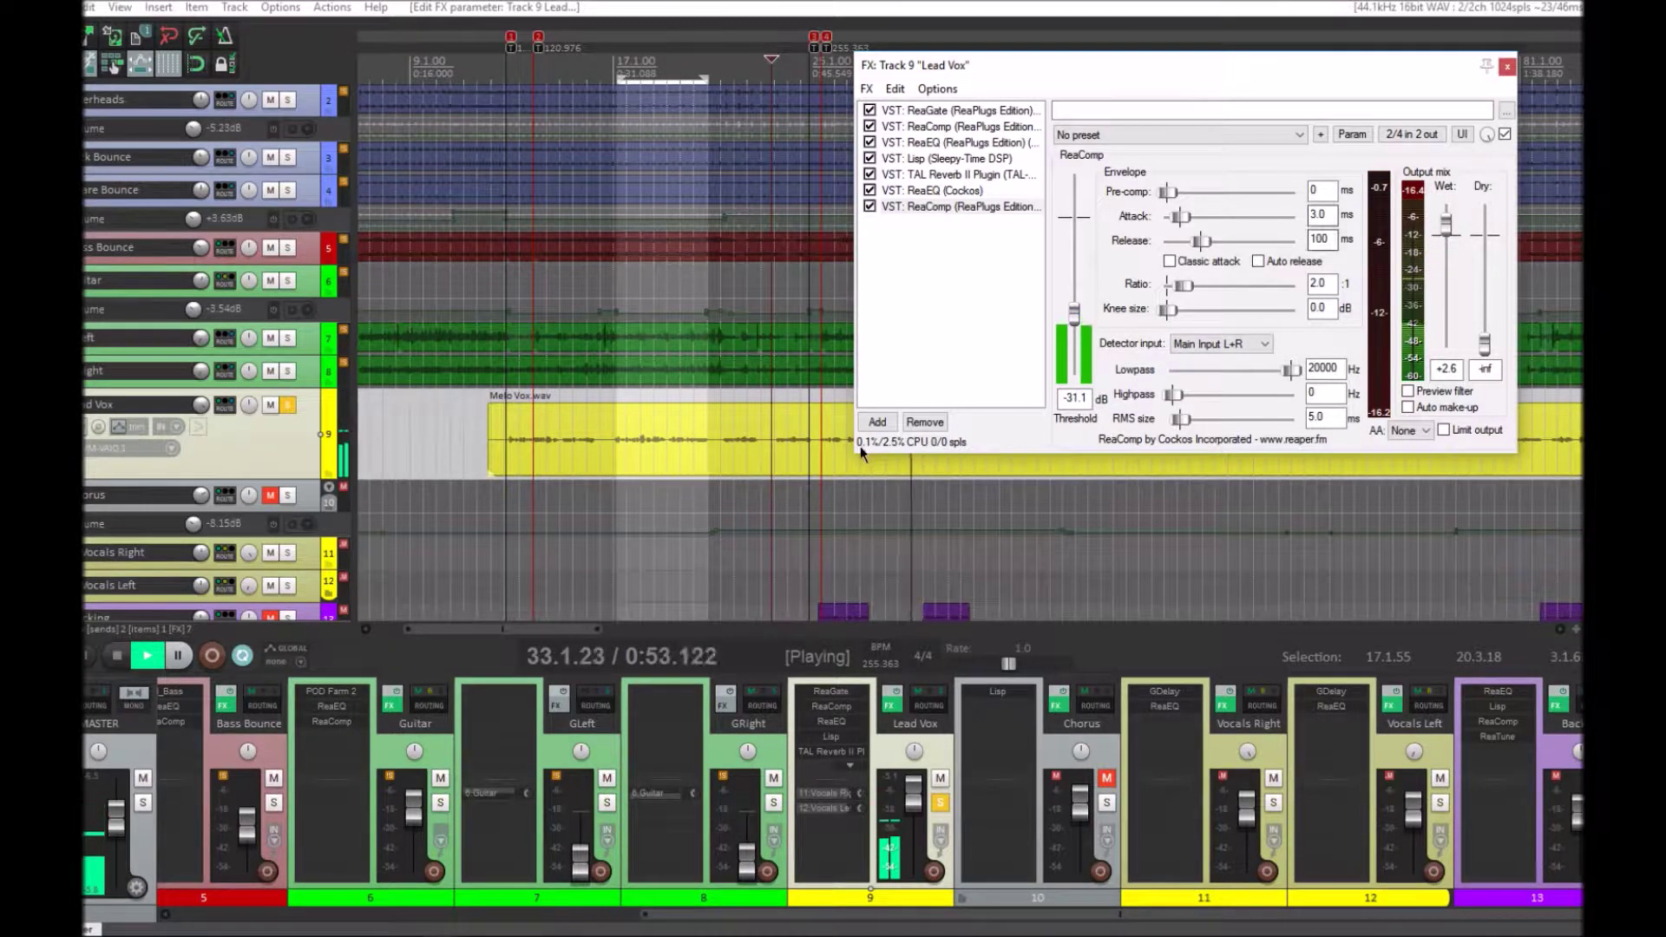
{"action": "key", "text": "space"}
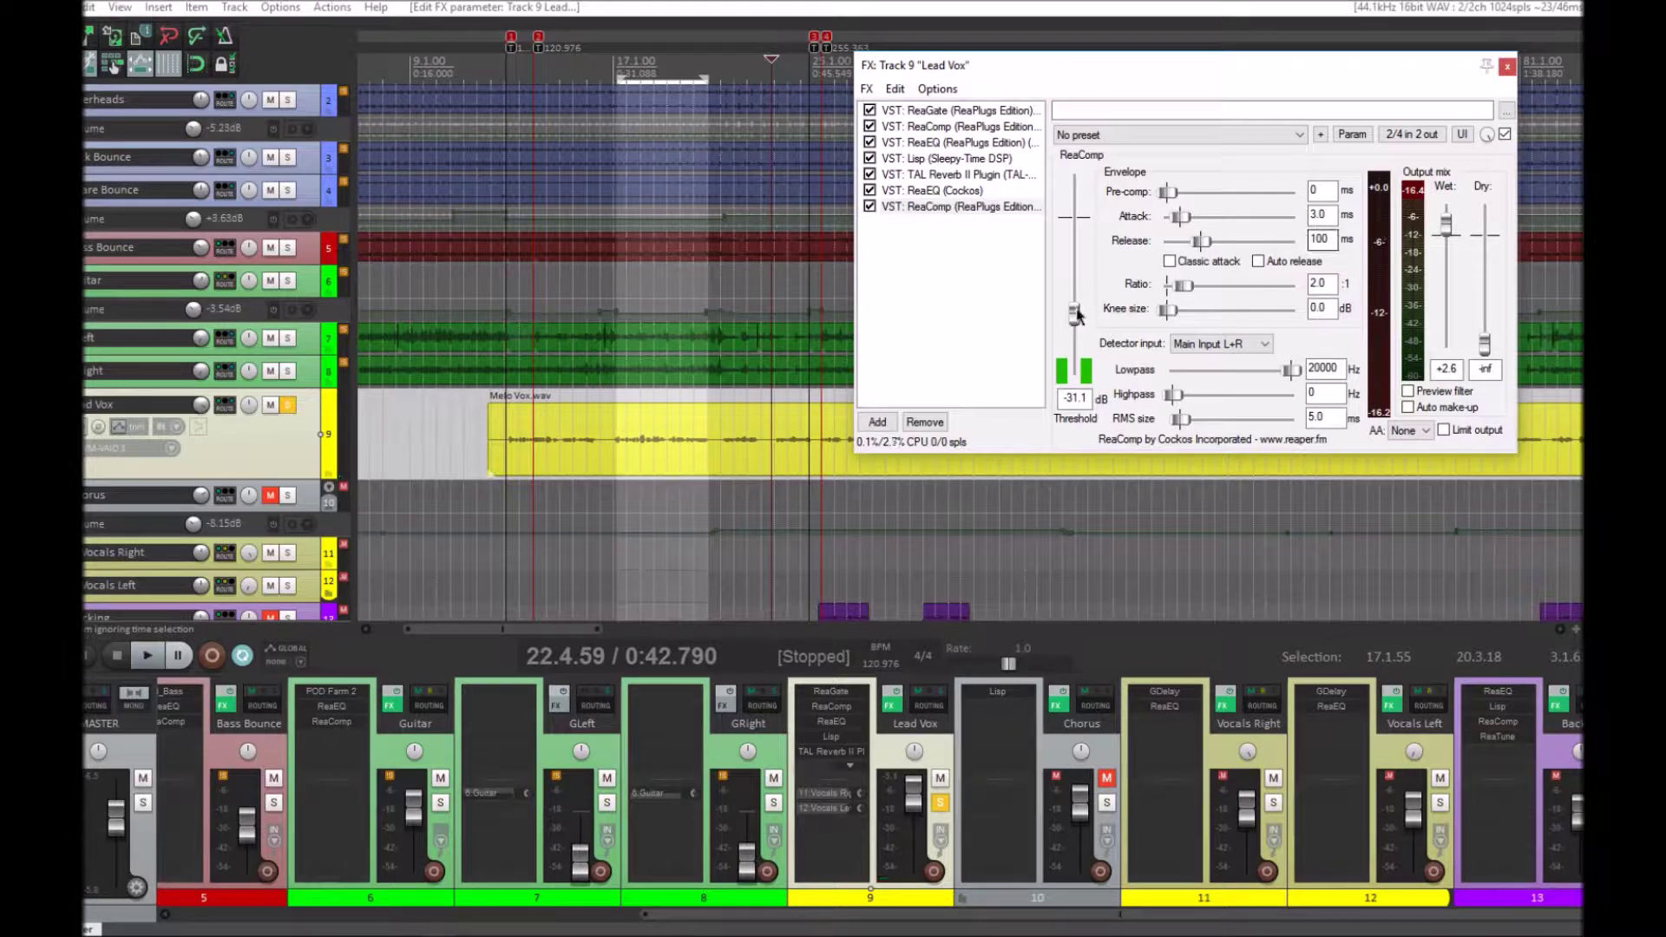
{"action": "left_click", "coordinate": [1506, 67]}
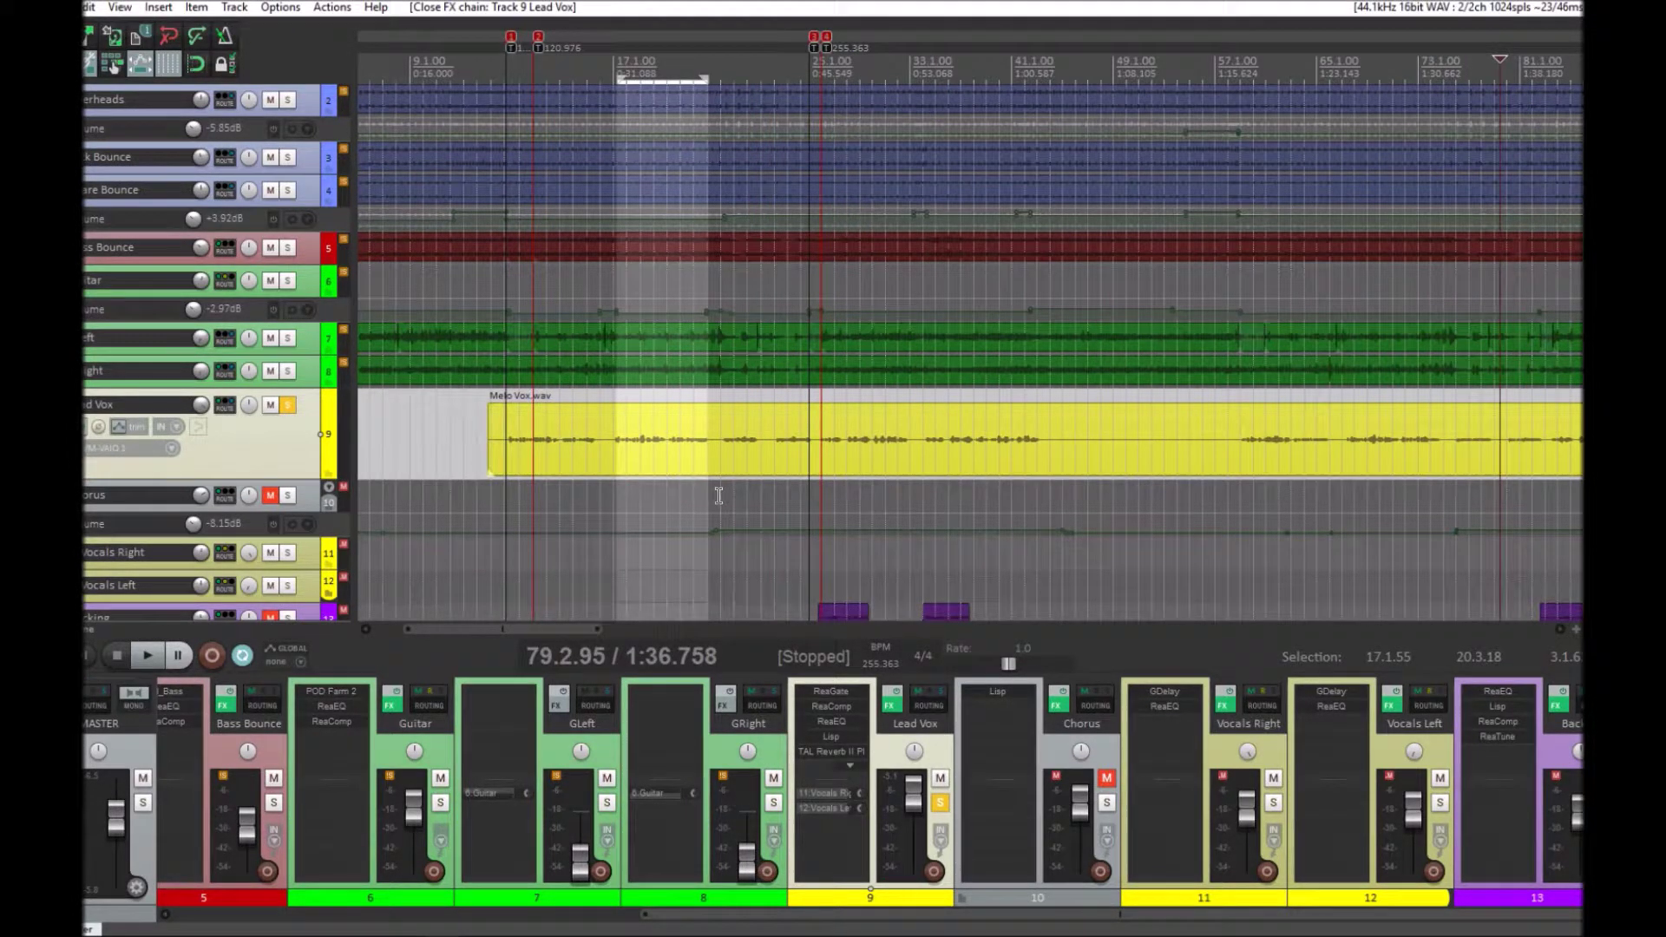
- Zoom the timeline out to show more of the song, and select the Lead Vox item and the Chorus track
{"action": "left_click", "coordinate": [633, 465]}
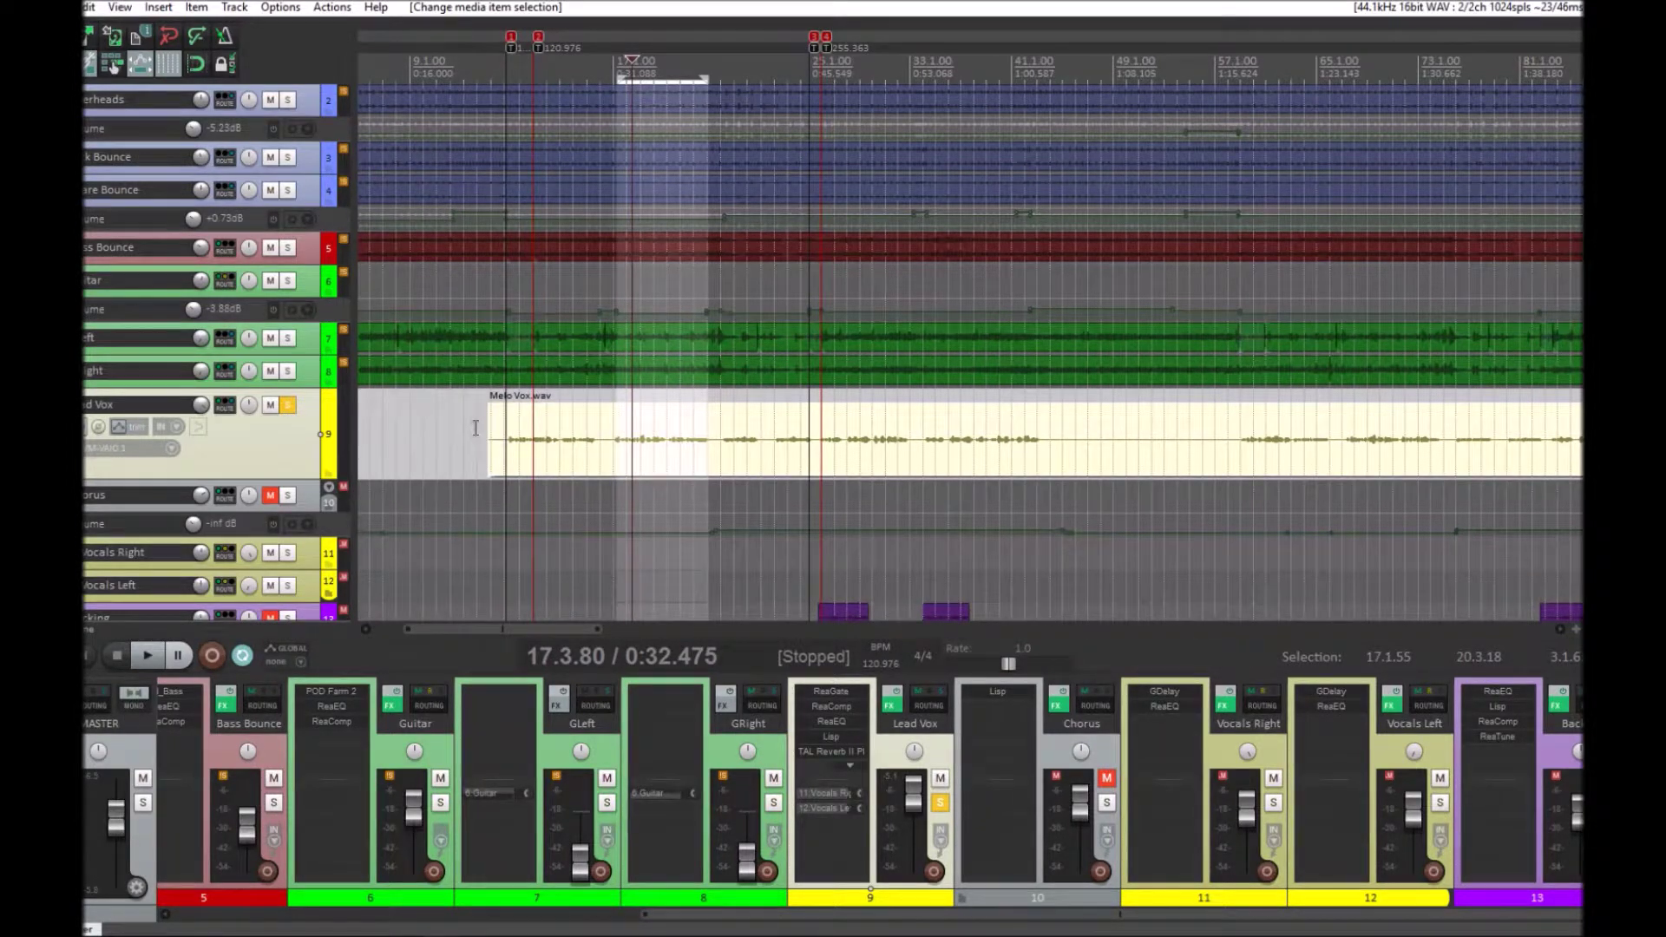
{"action": "scroll", "coordinate": [475, 428], "scroll_direction": "down", "scroll_amount": 3}
{"action": "scroll", "coordinate": [475, 428], "scroll_direction": "up", "scroll_amount": 2}
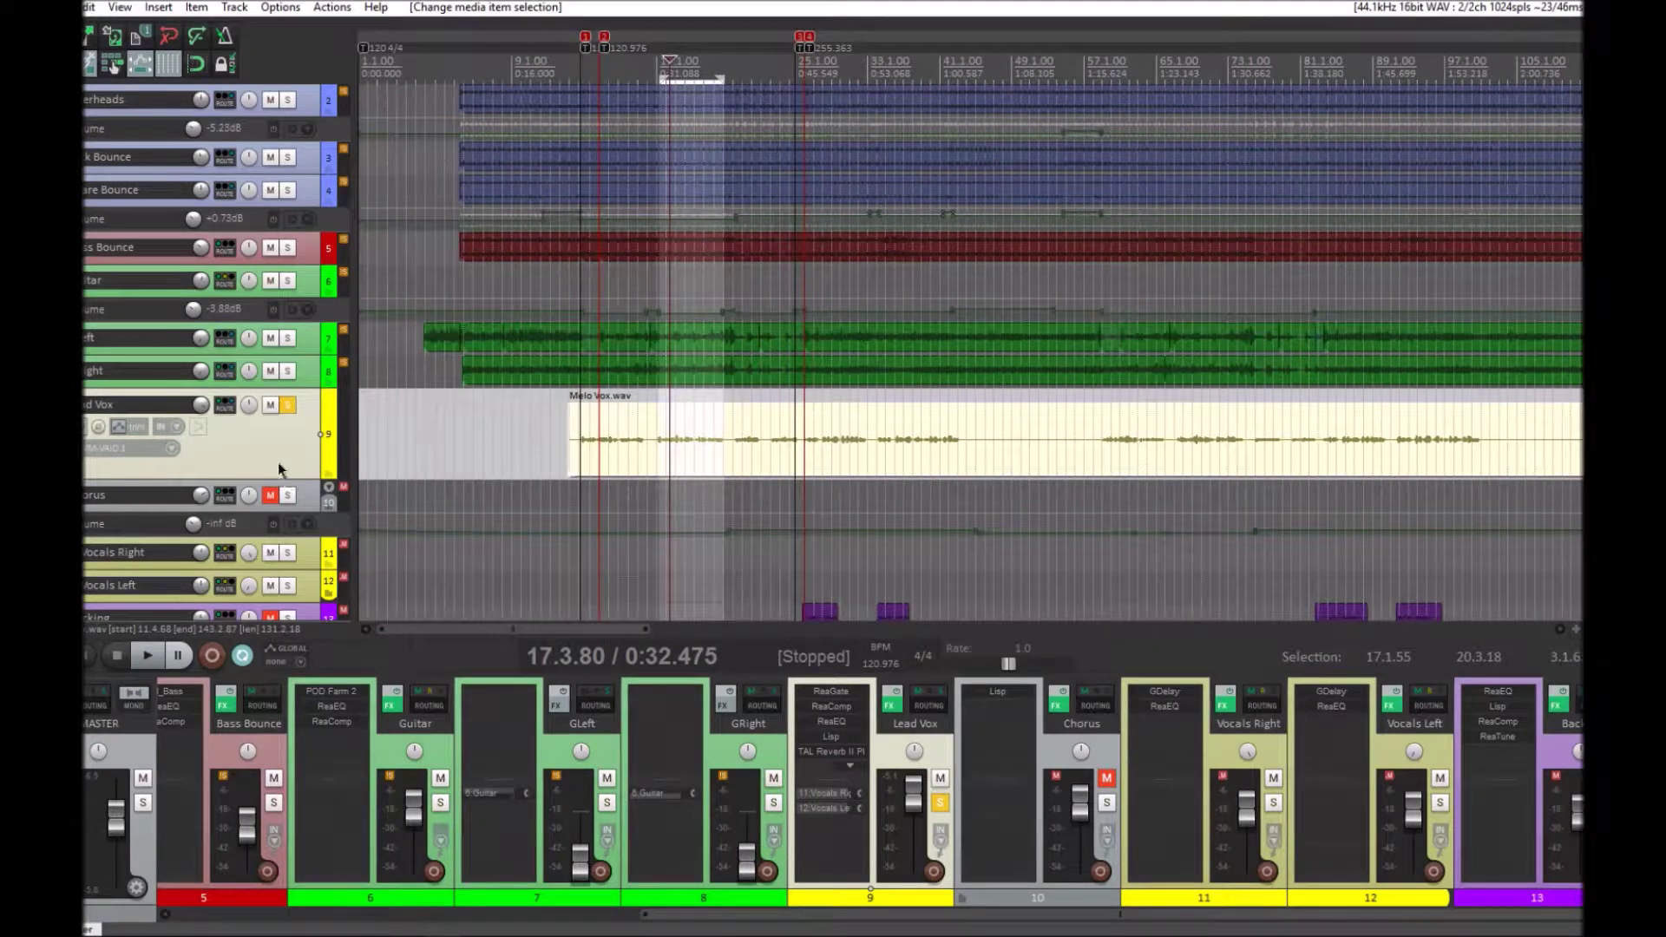
{"action": "left_click", "coordinate": [310, 502]}
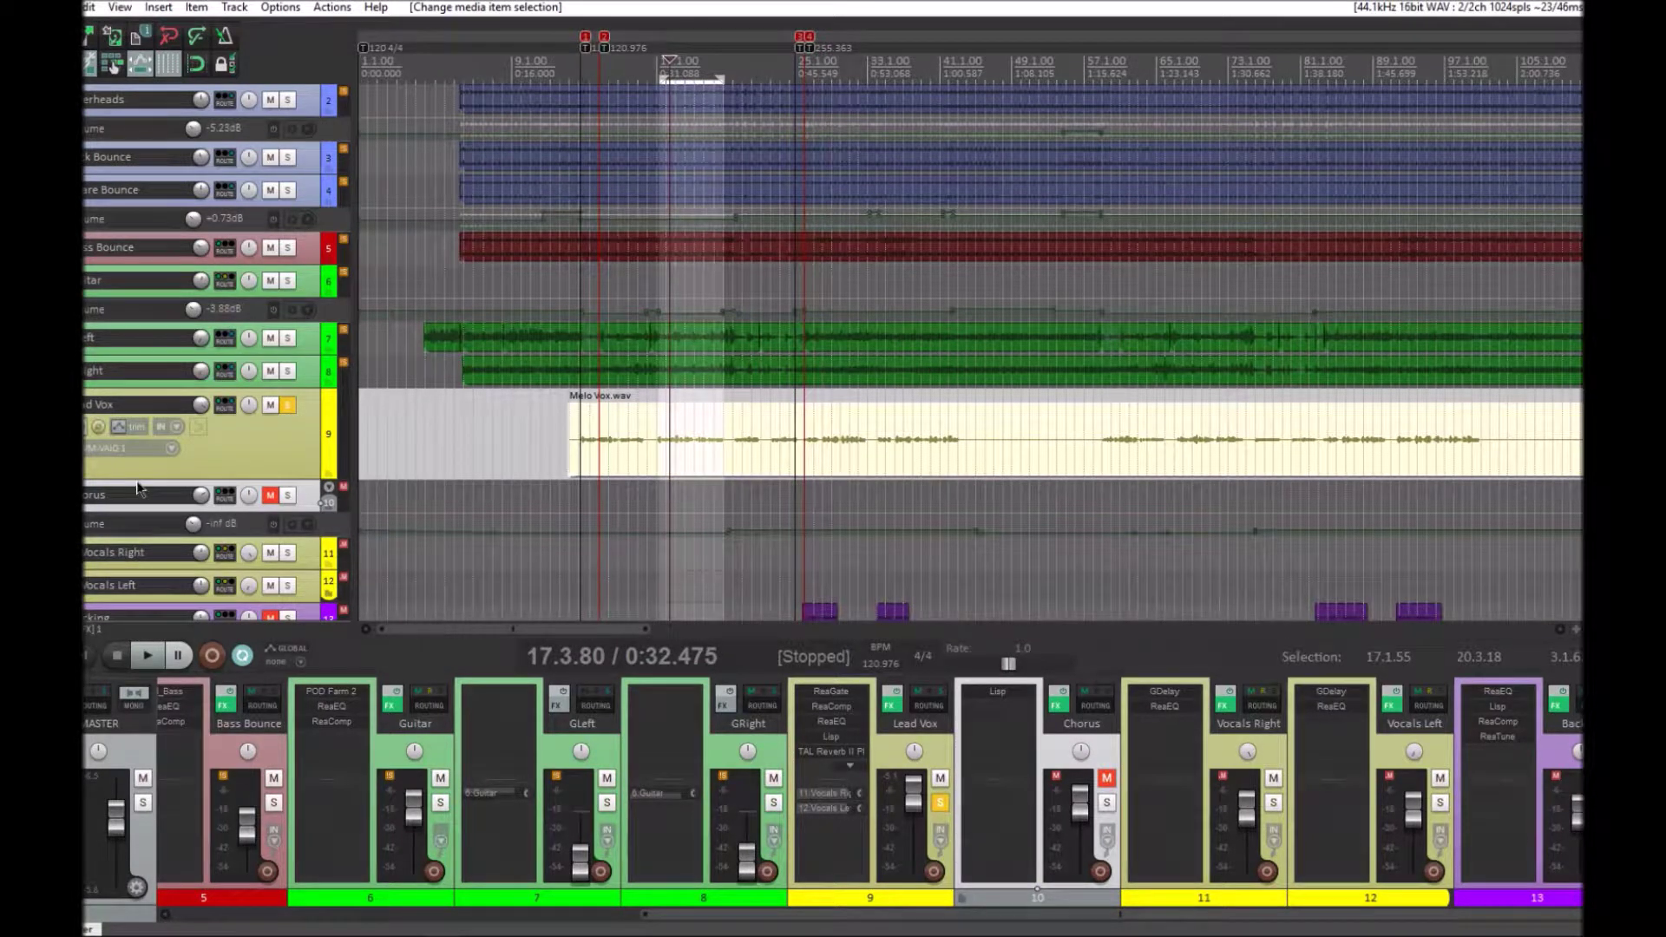
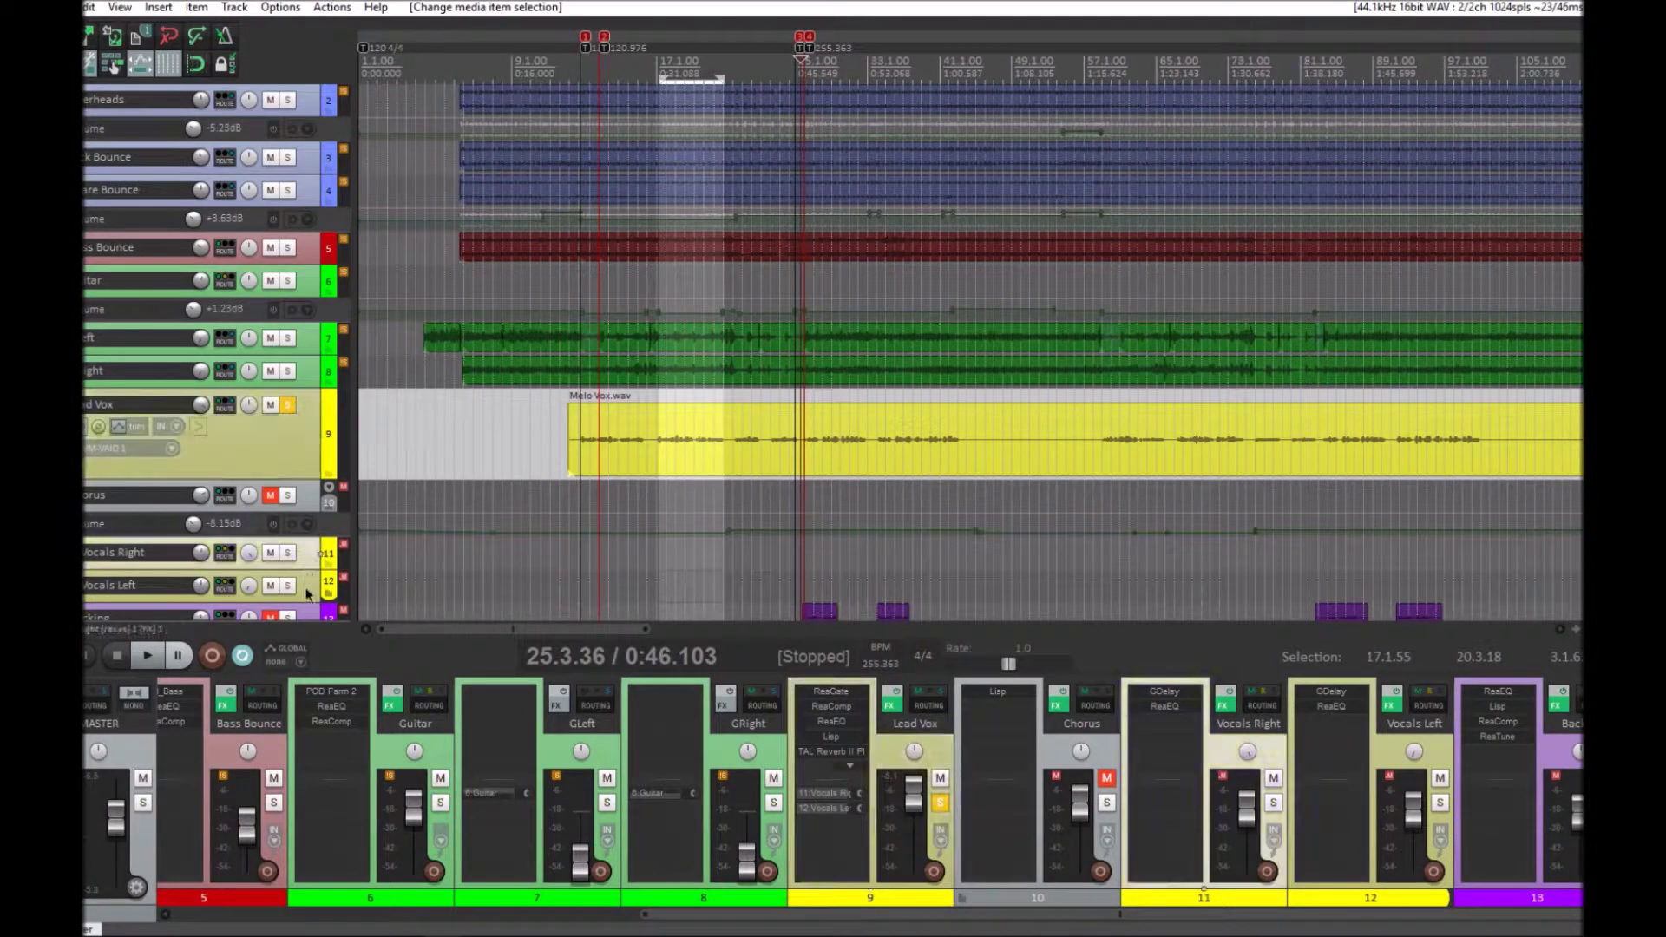
- Enlarge the Vocals Left and Vocals Right tracks in the track list to reveal their controls
{"action": "left_click", "coordinate": [232, 573]}
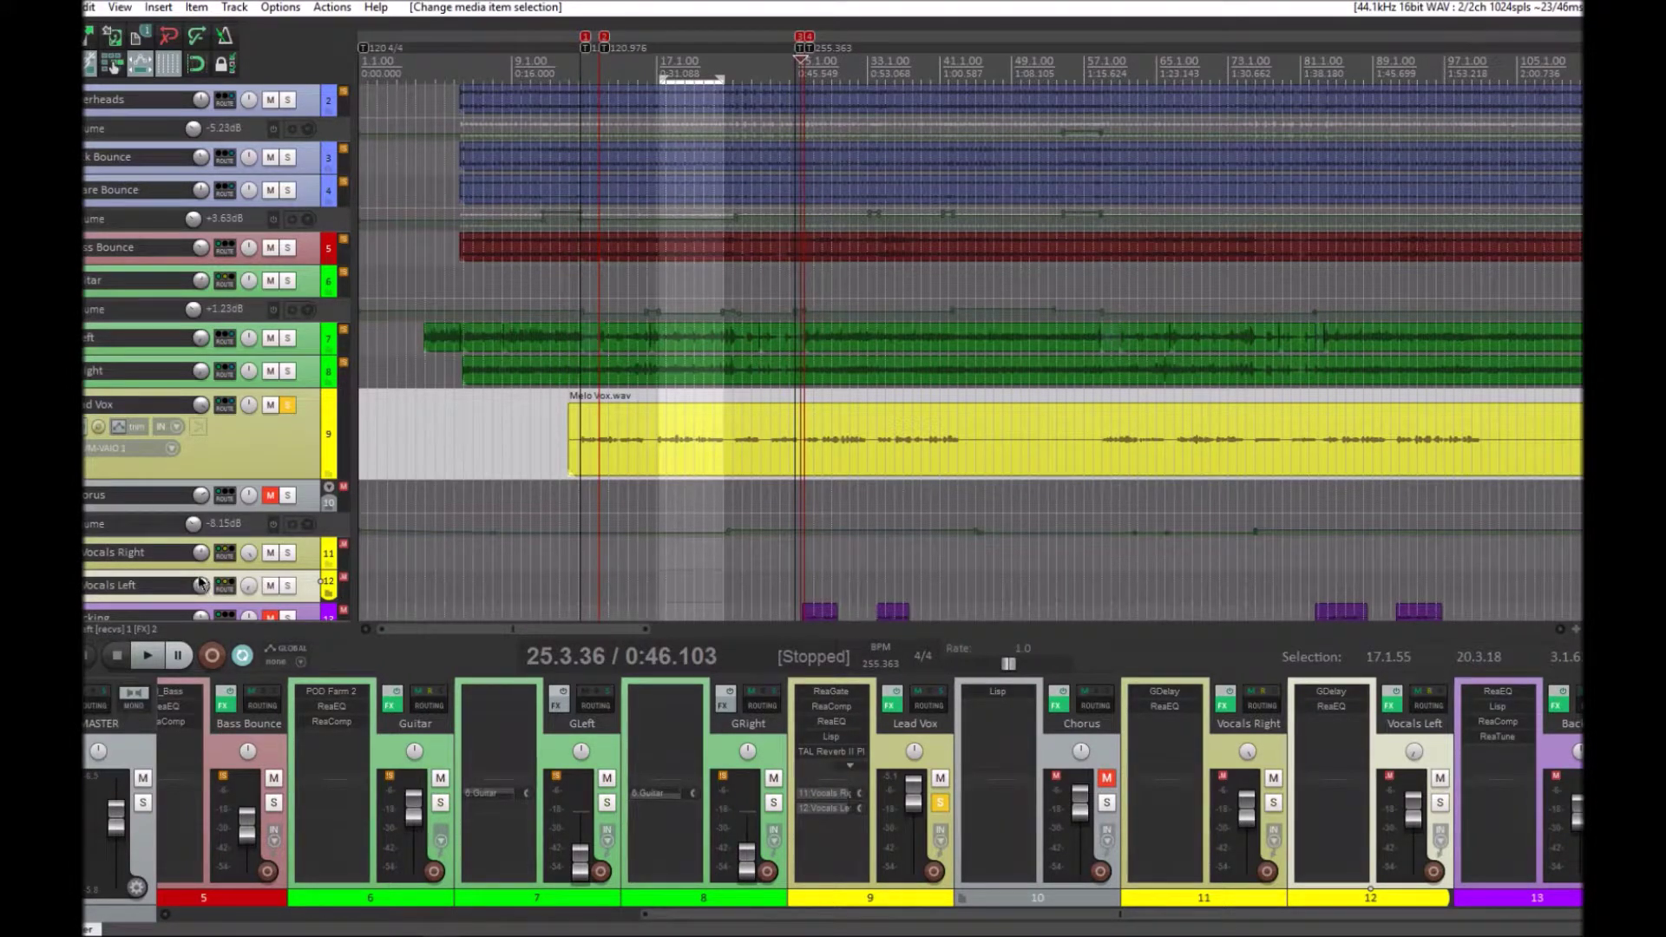
{"action": "scroll", "coordinate": [212, 559], "scroll_direction": "down", "scroll_amount": 2}
{"action": "scroll", "coordinate": [208, 519], "scroll_direction": "down", "scroll_amount": 2}
{"action": "scroll", "coordinate": [209, 519], "scroll_direction": "up", "scroll_amount": 4}
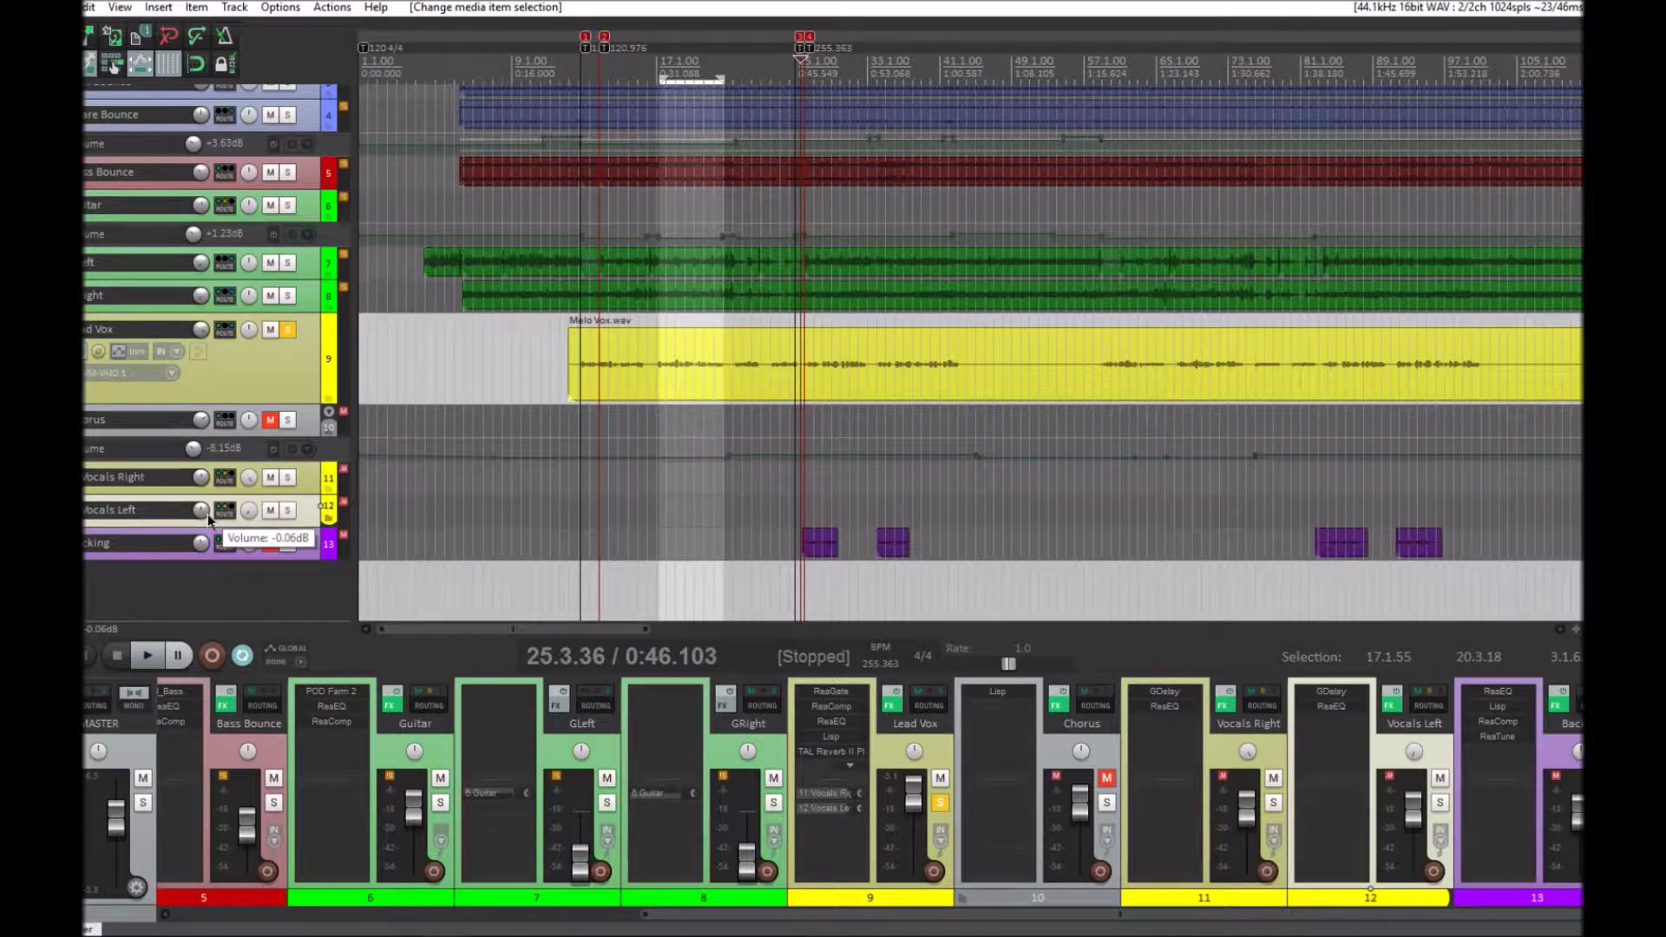
{"action": "double_click", "coordinate": [209, 519]}
{"action": "left_click_drag", "start_coordinate": [228, 527], "coordinate": [226, 605]}
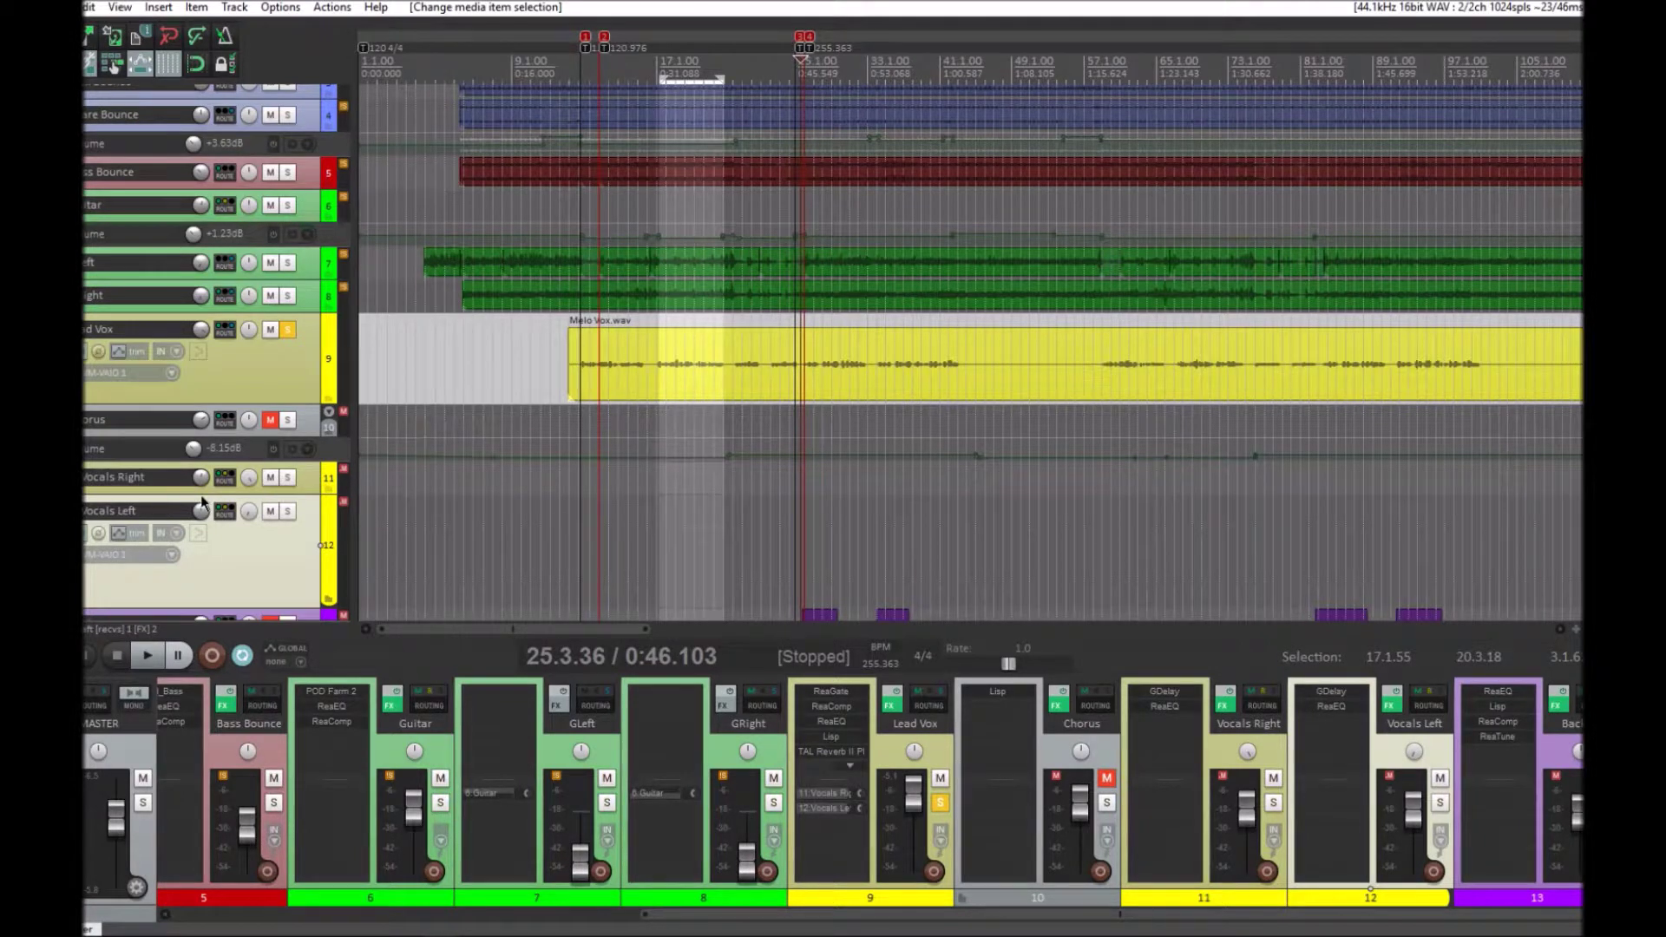
{"action": "left_click_drag", "start_coordinate": [201, 492], "coordinate": [201, 545]}
- Show the GDelay settings of the Vocals Right and Vocals Left tracks side by side
{"action": "left_click", "coordinate": [225, 478]}
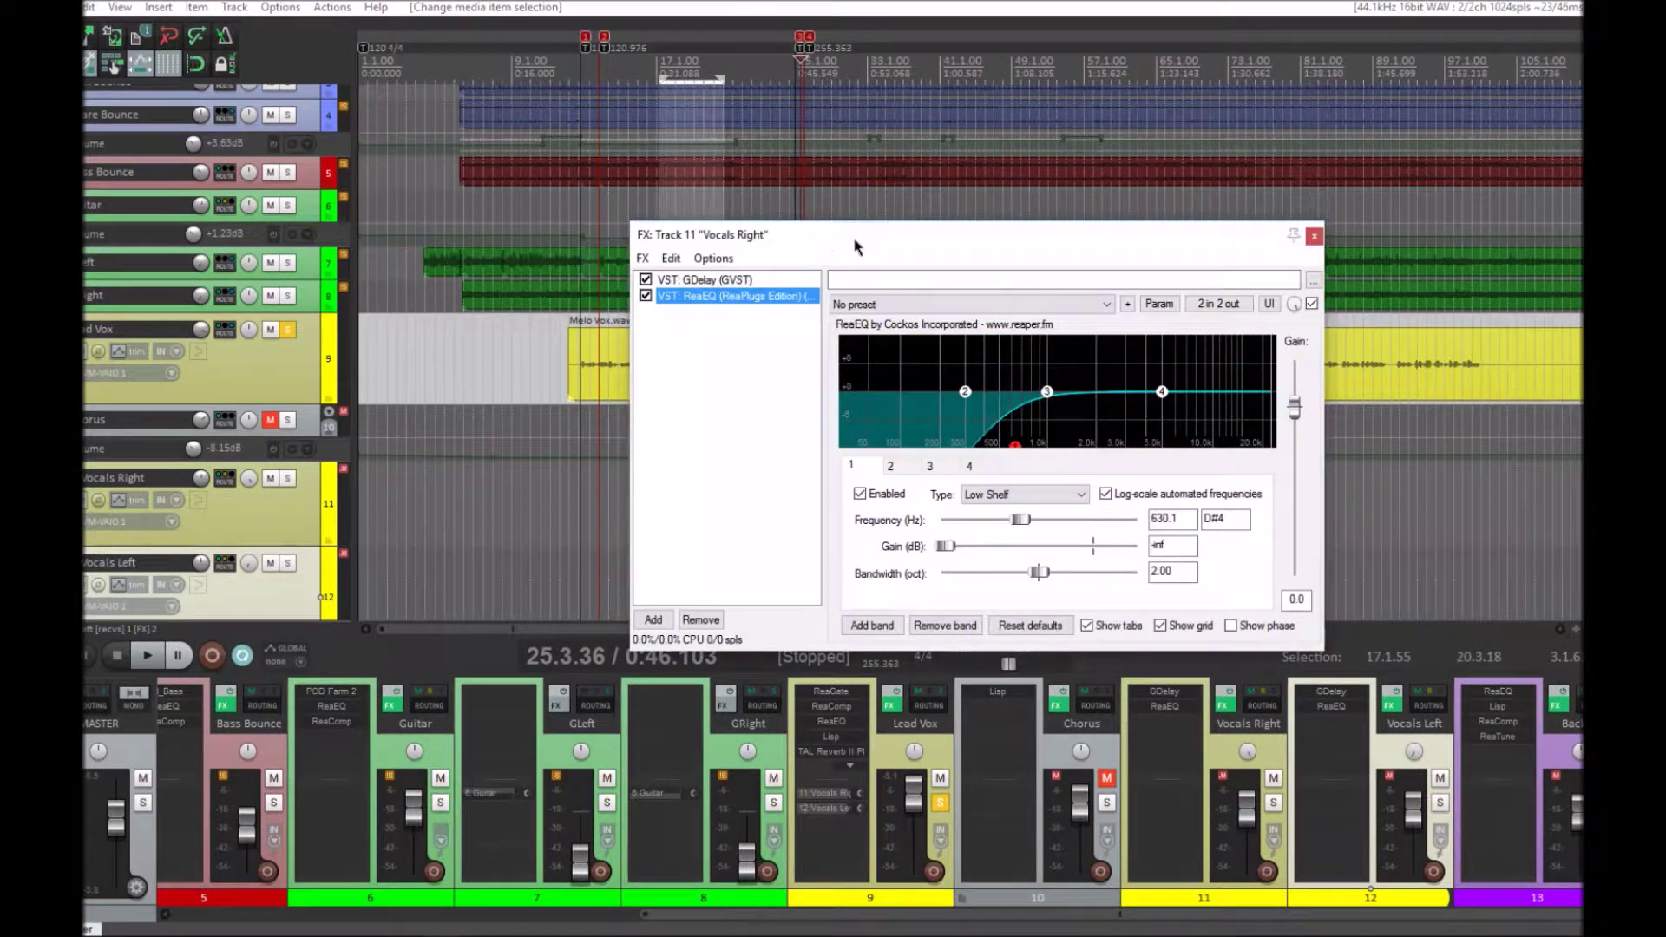
{"action": "left_click_drag", "start_coordinate": [858, 247], "coordinate": [740, 158]}
{"action": "left_click", "coordinate": [577, 191]}
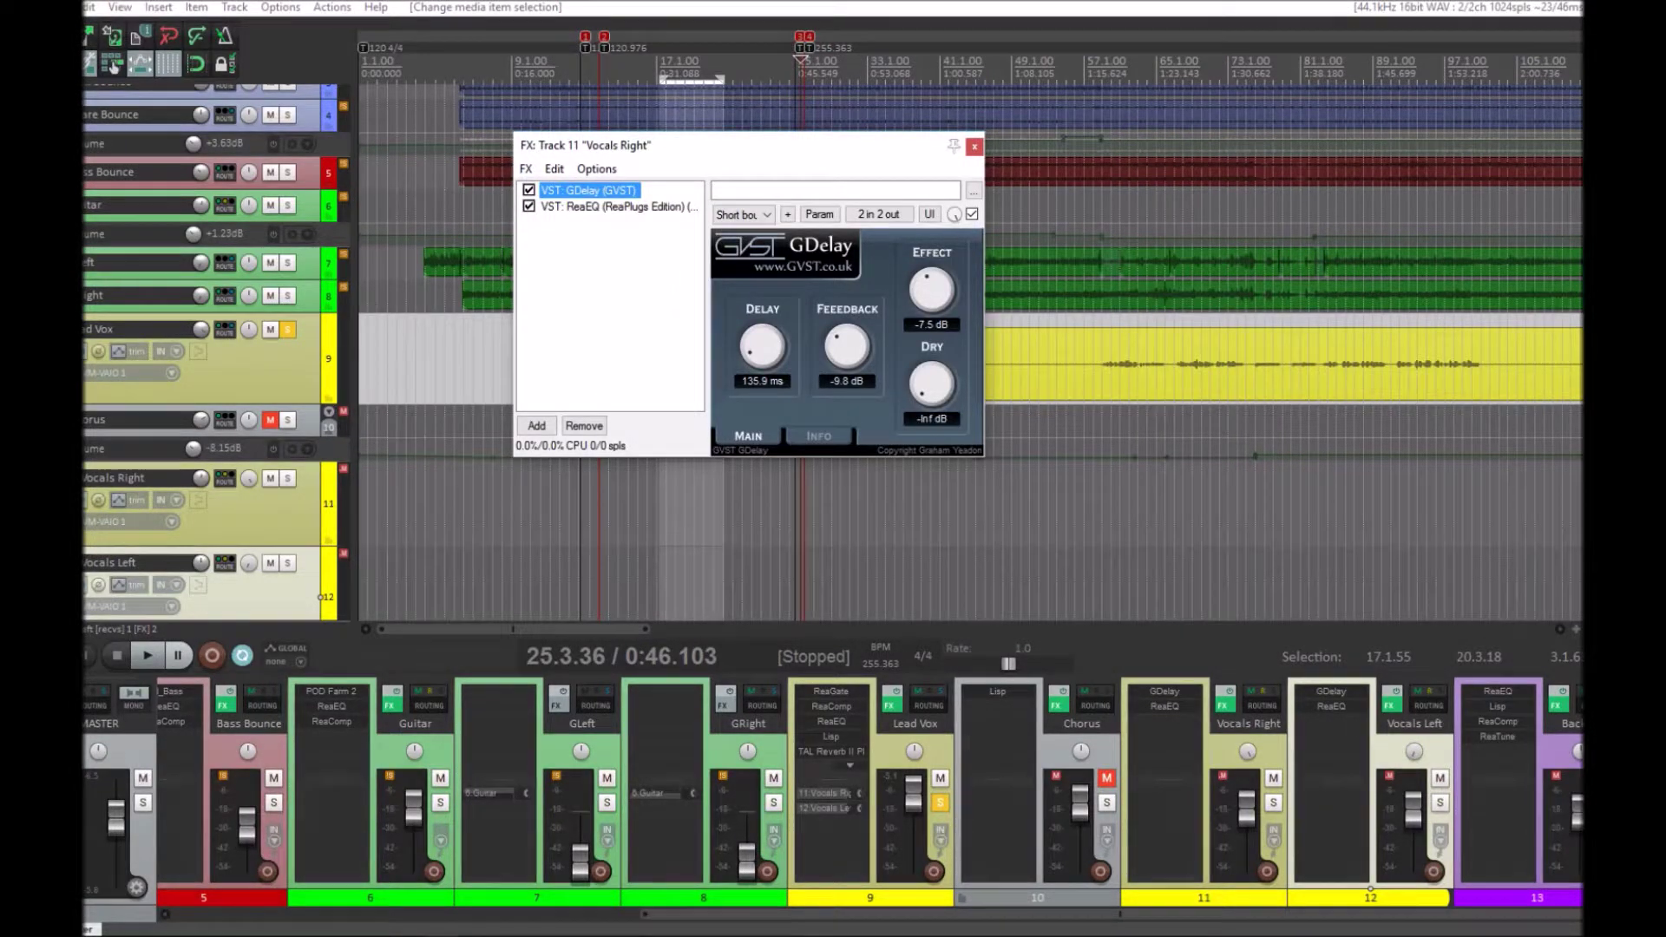
{"action": "left_click", "coordinate": [225, 563]}
{"action": "left_click_drag", "start_coordinate": [904, 350], "coordinate": [1169, 134]}
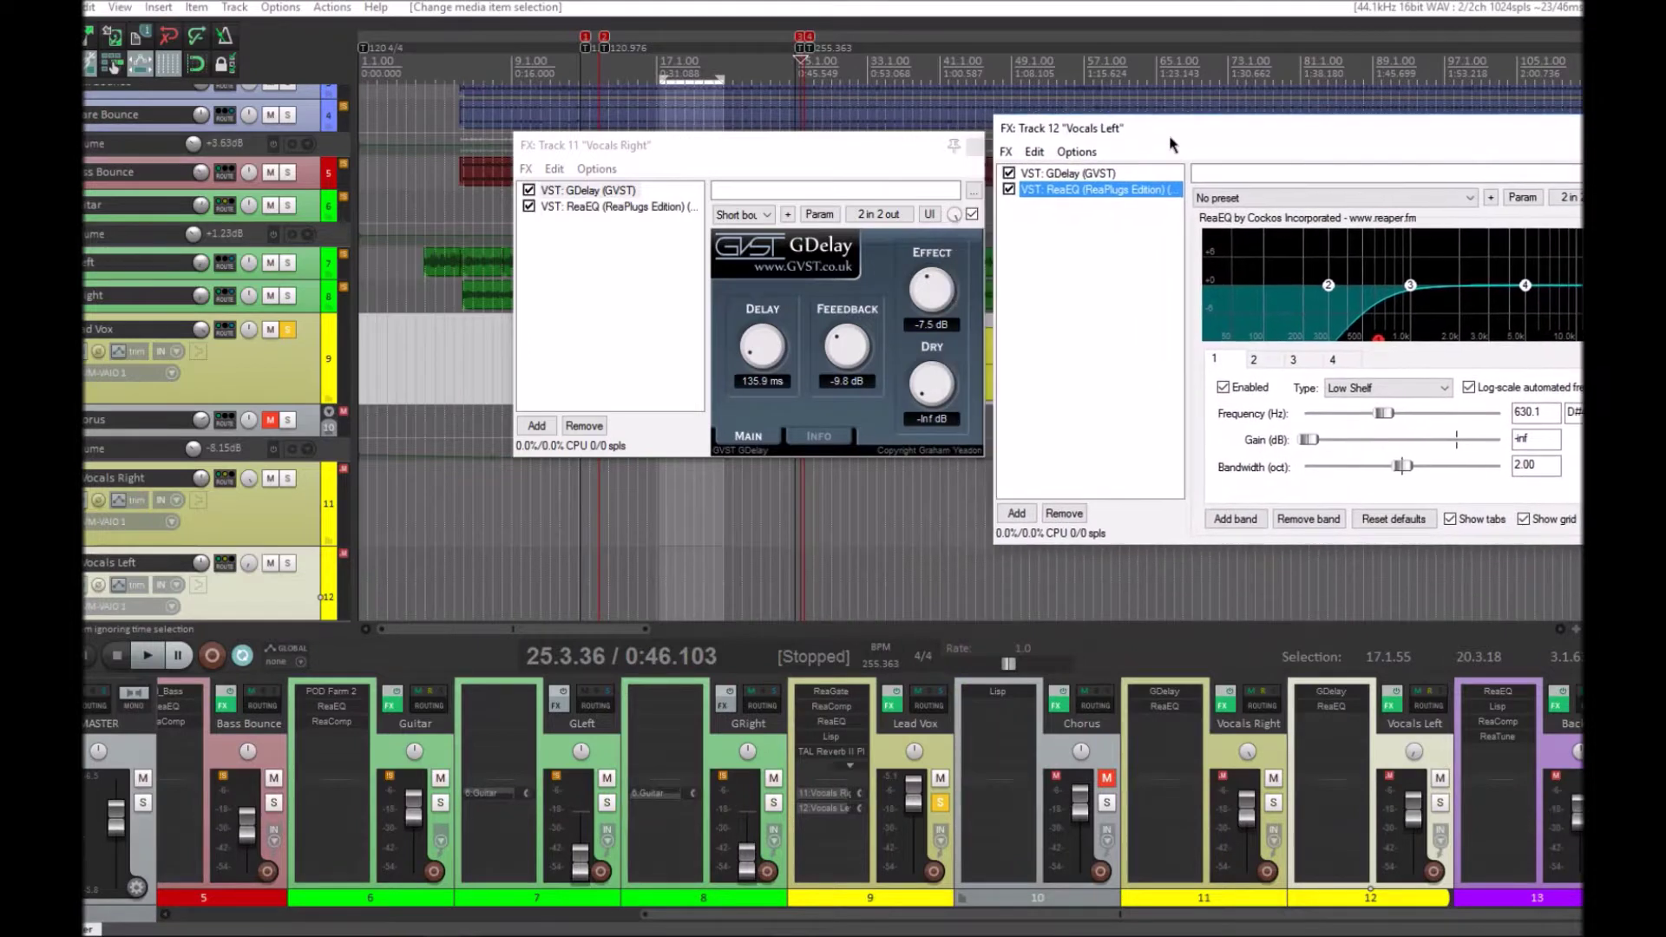
{"action": "left_click", "coordinate": [1069, 174]}
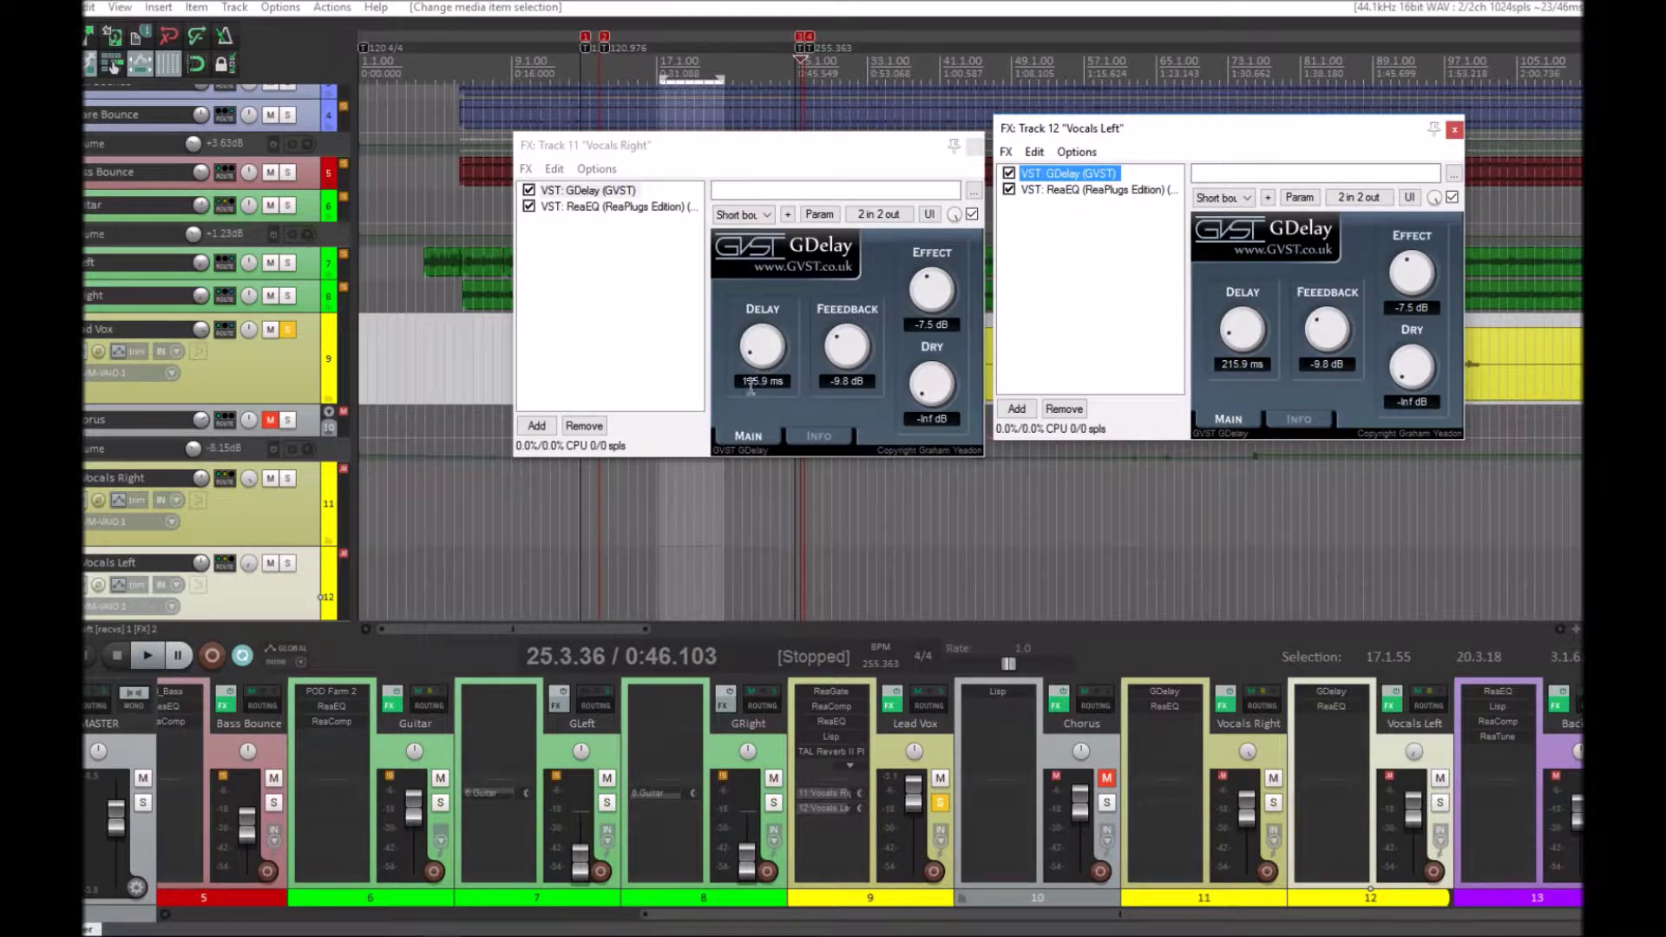
- Move the Vocals Right effects window clear of the track list and select the Lead Vox, Vocals Right and Vocals Left tracks in turn
{"action": "left_click_drag", "start_coordinate": [859, 150], "coordinate": [757, 306]}
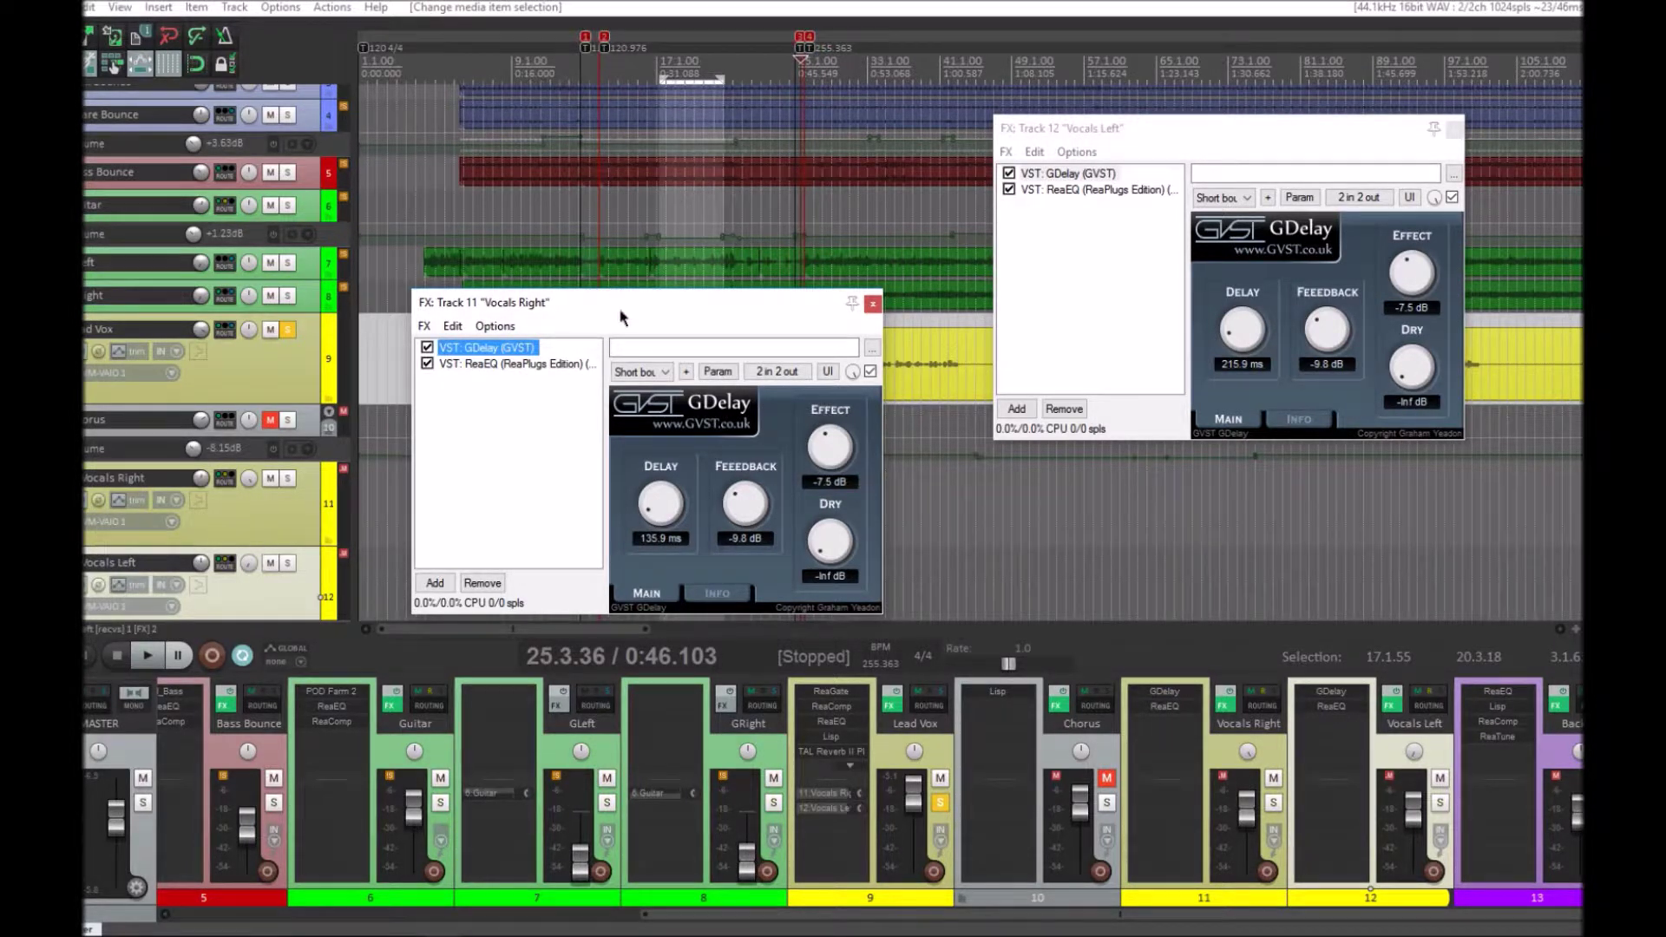
{"action": "left_click_drag", "start_coordinate": [618, 307], "coordinate": [749, 425]}
{"action": "left_click", "coordinate": [246, 364]}
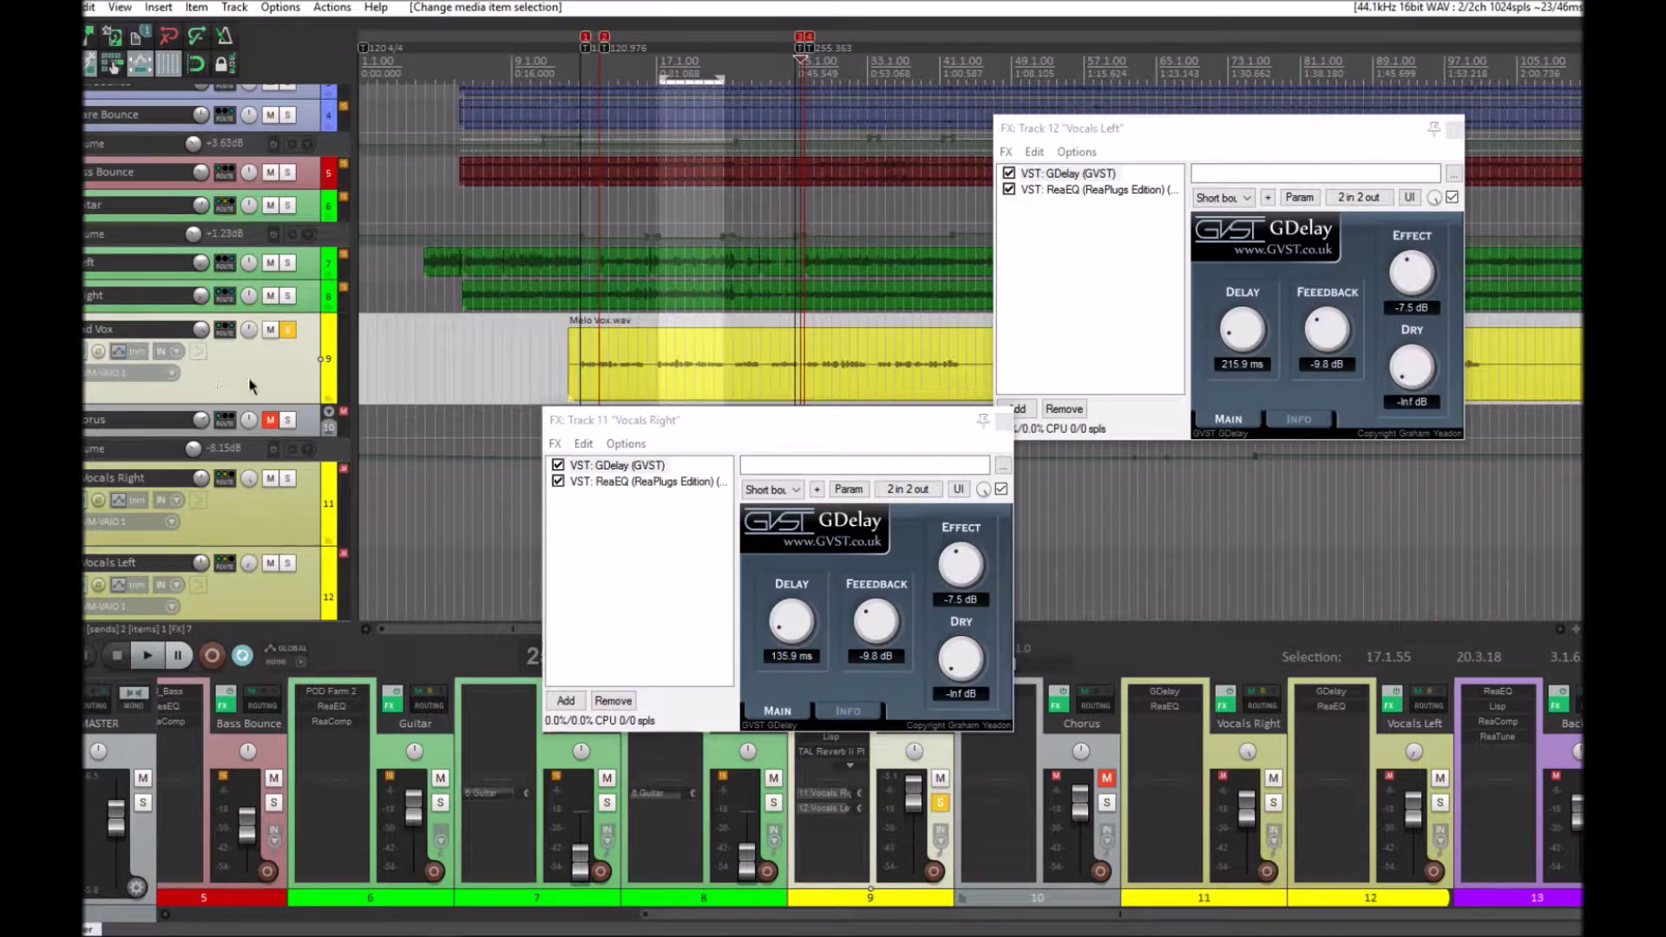
{"action": "left_click", "coordinate": [252, 530]}
{"action": "left_click", "coordinate": [255, 552]}
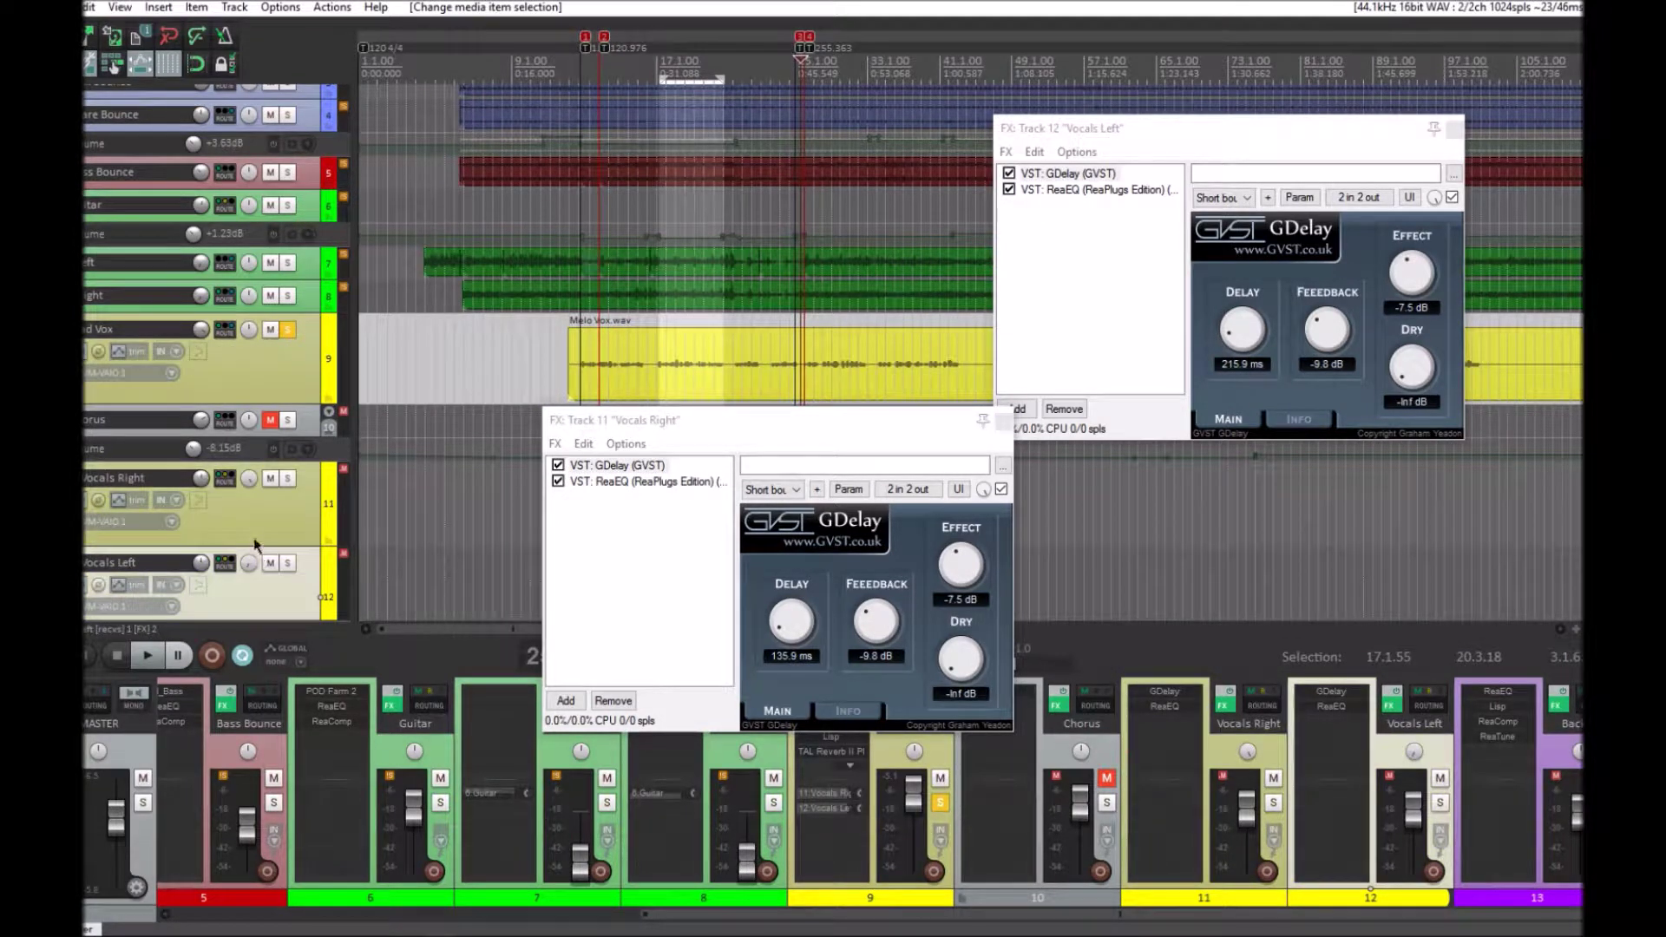
- Review the Lead Vox routing, checking the send mode options of its send to Vocals Right, and close the routing window
{"action": "left_click", "coordinate": [209, 513]}
{"action": "left_click", "coordinate": [156, 373]}
{"action": "left_click", "coordinate": [132, 382]}
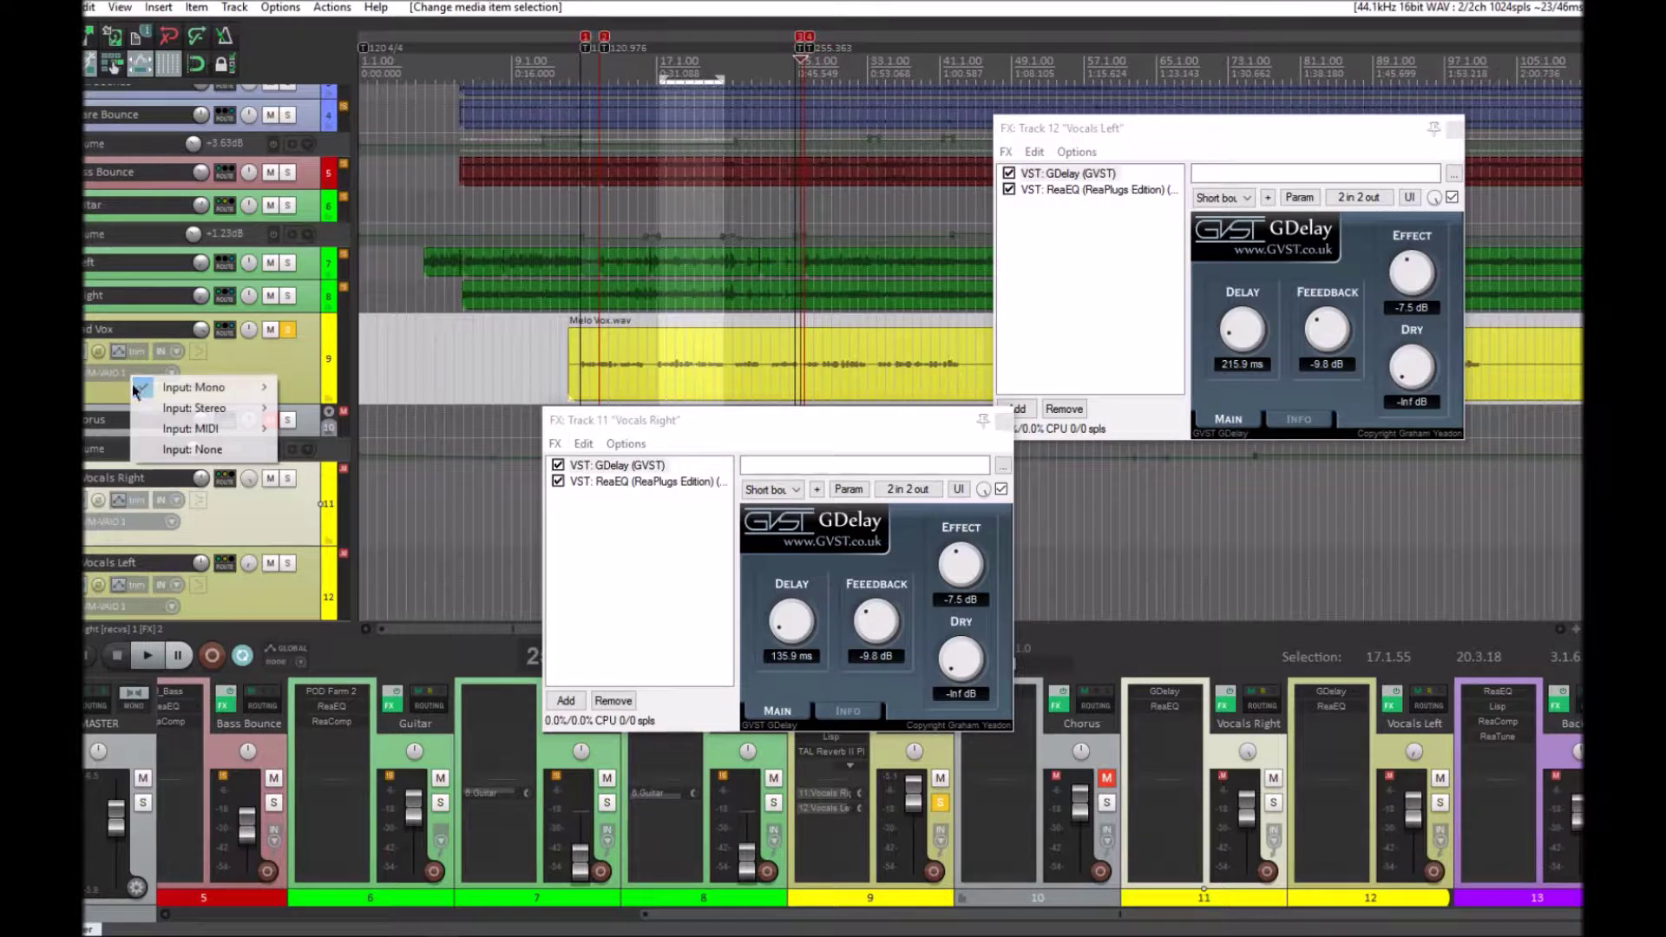
{"action": "left_click", "coordinate": [242, 364]}
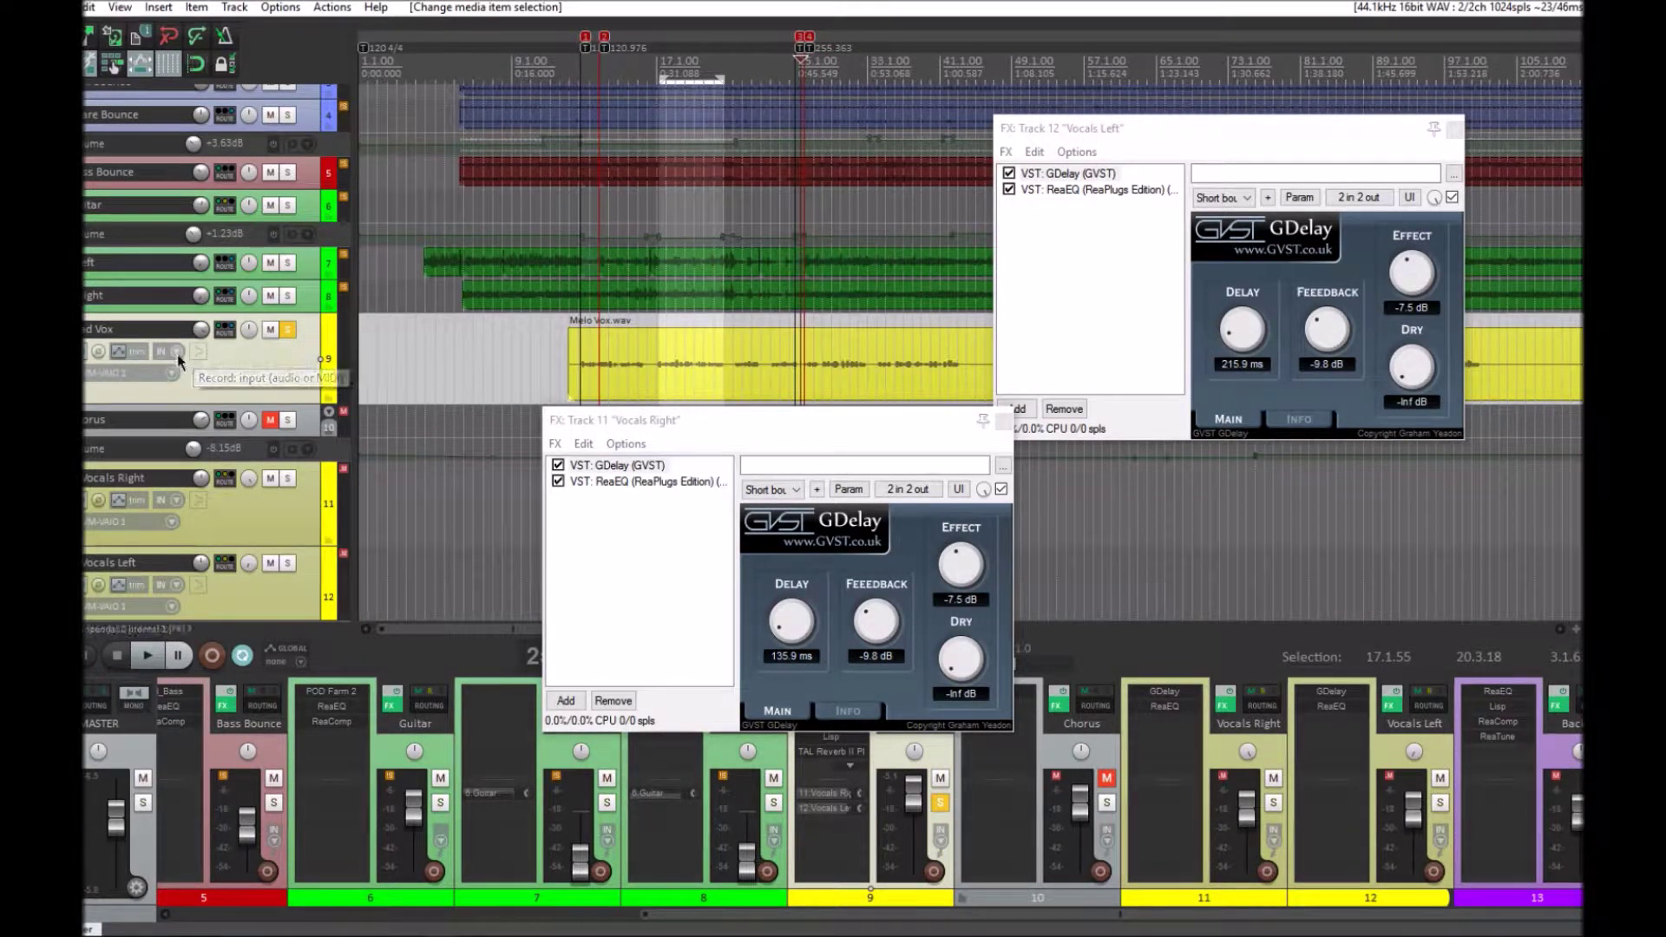
{"action": "left_click", "coordinate": [224, 329]}
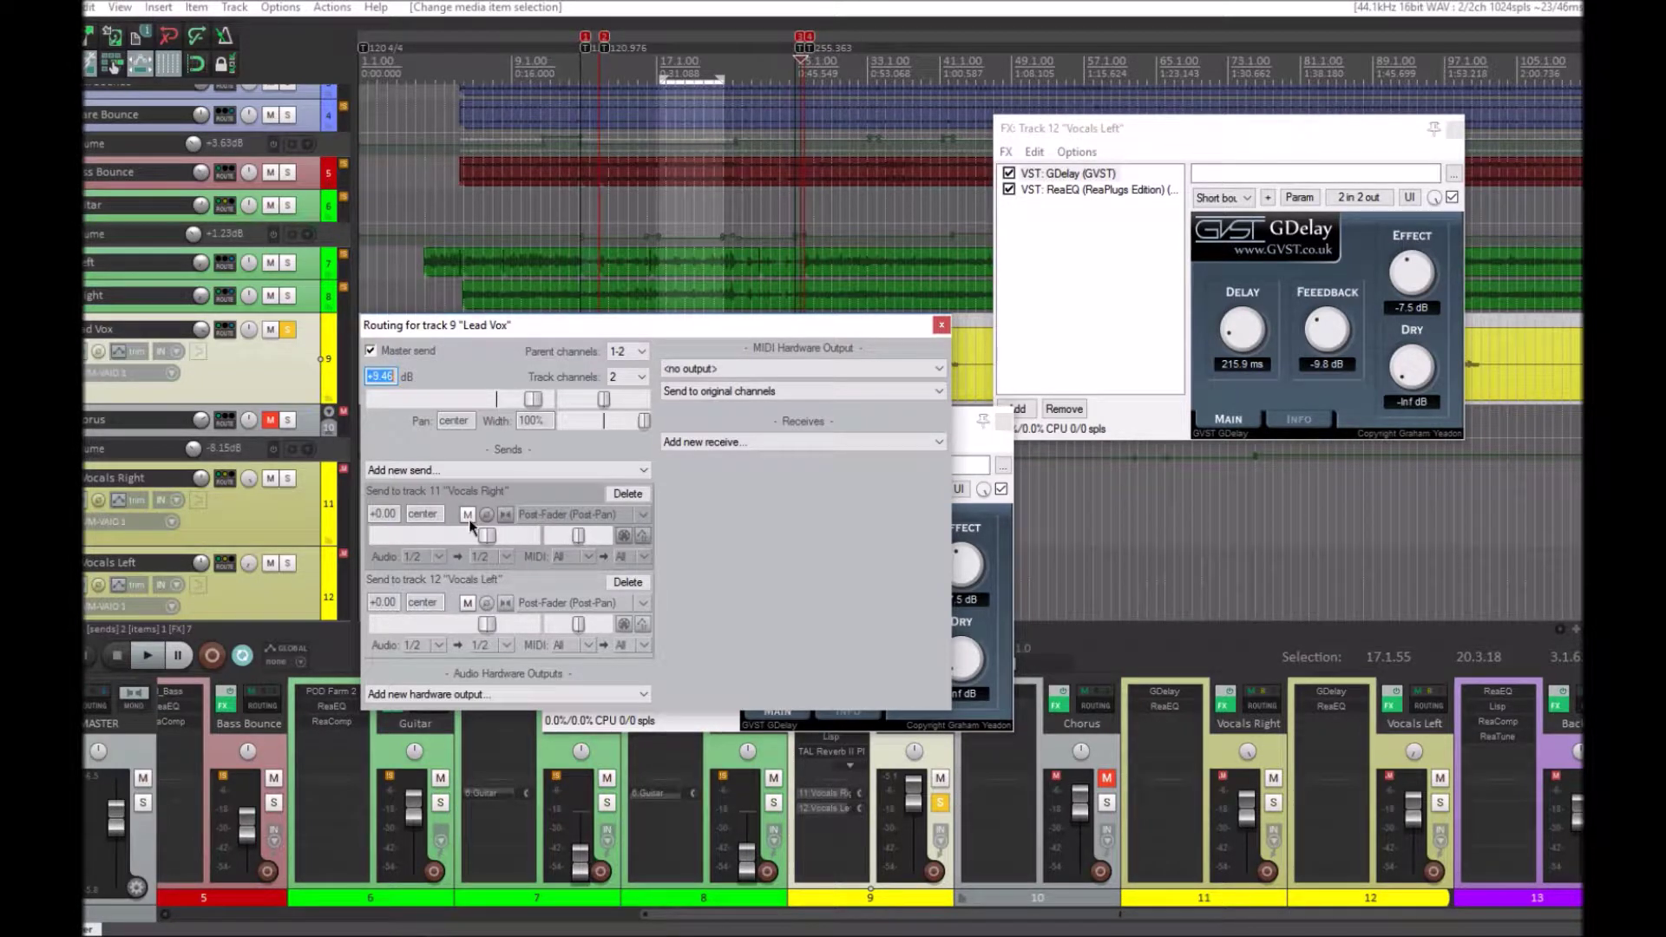
{"action": "left_click", "coordinate": [578, 514]}
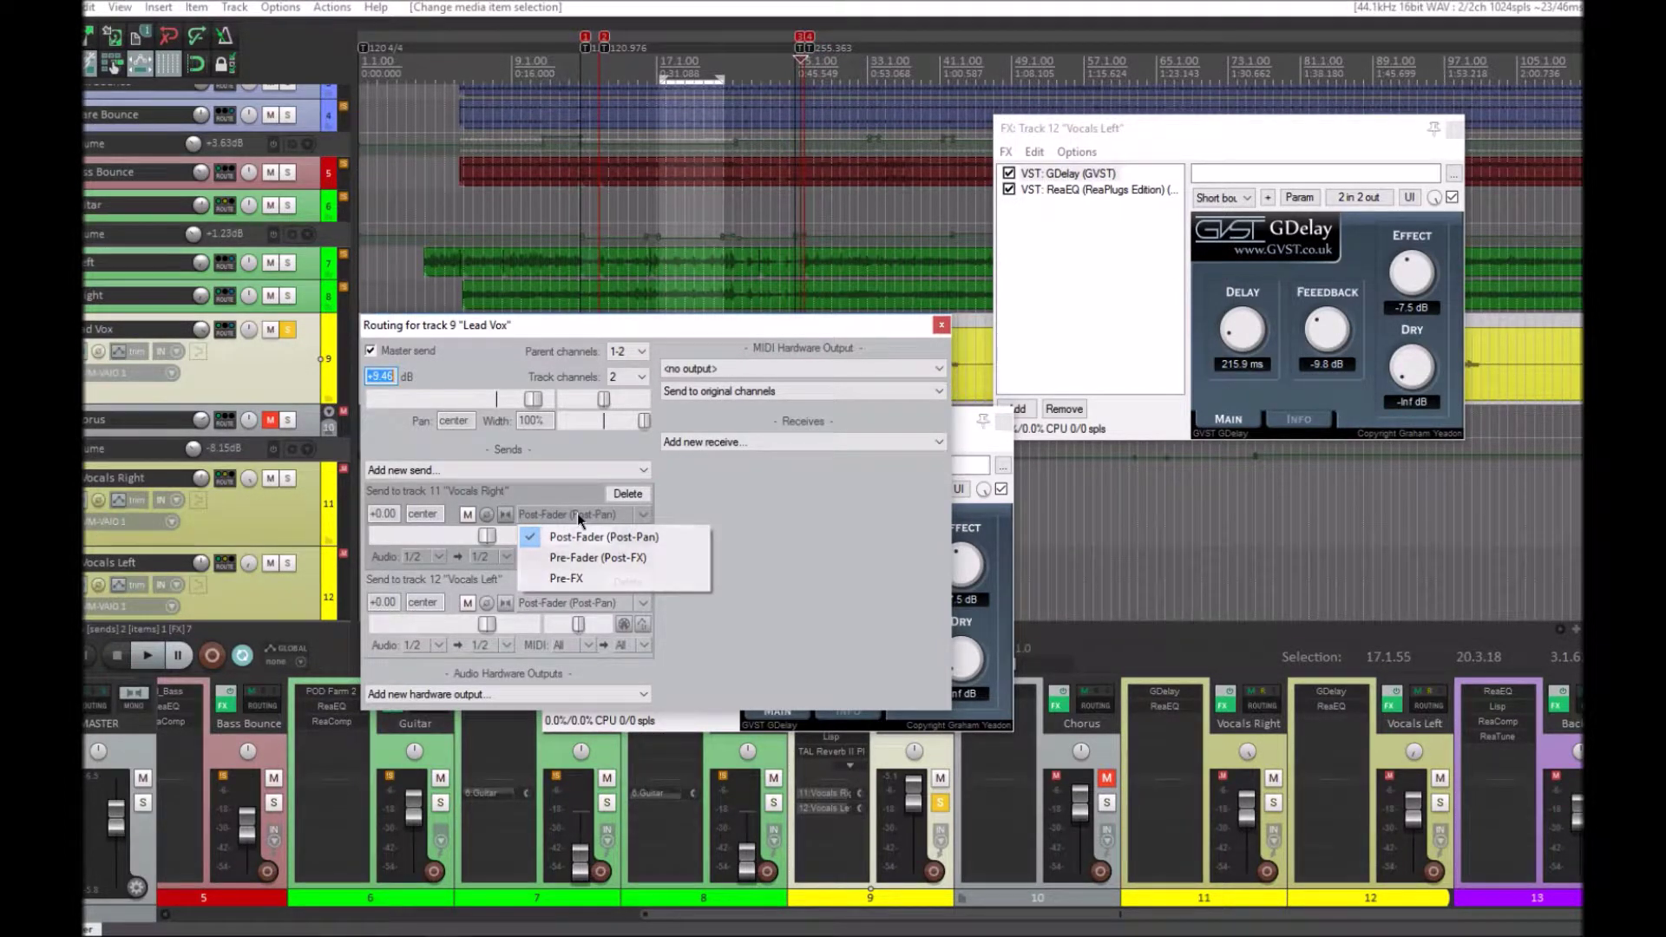
{"action": "left_click", "coordinate": [883, 318]}
{"action": "left_click", "coordinate": [940, 326]}
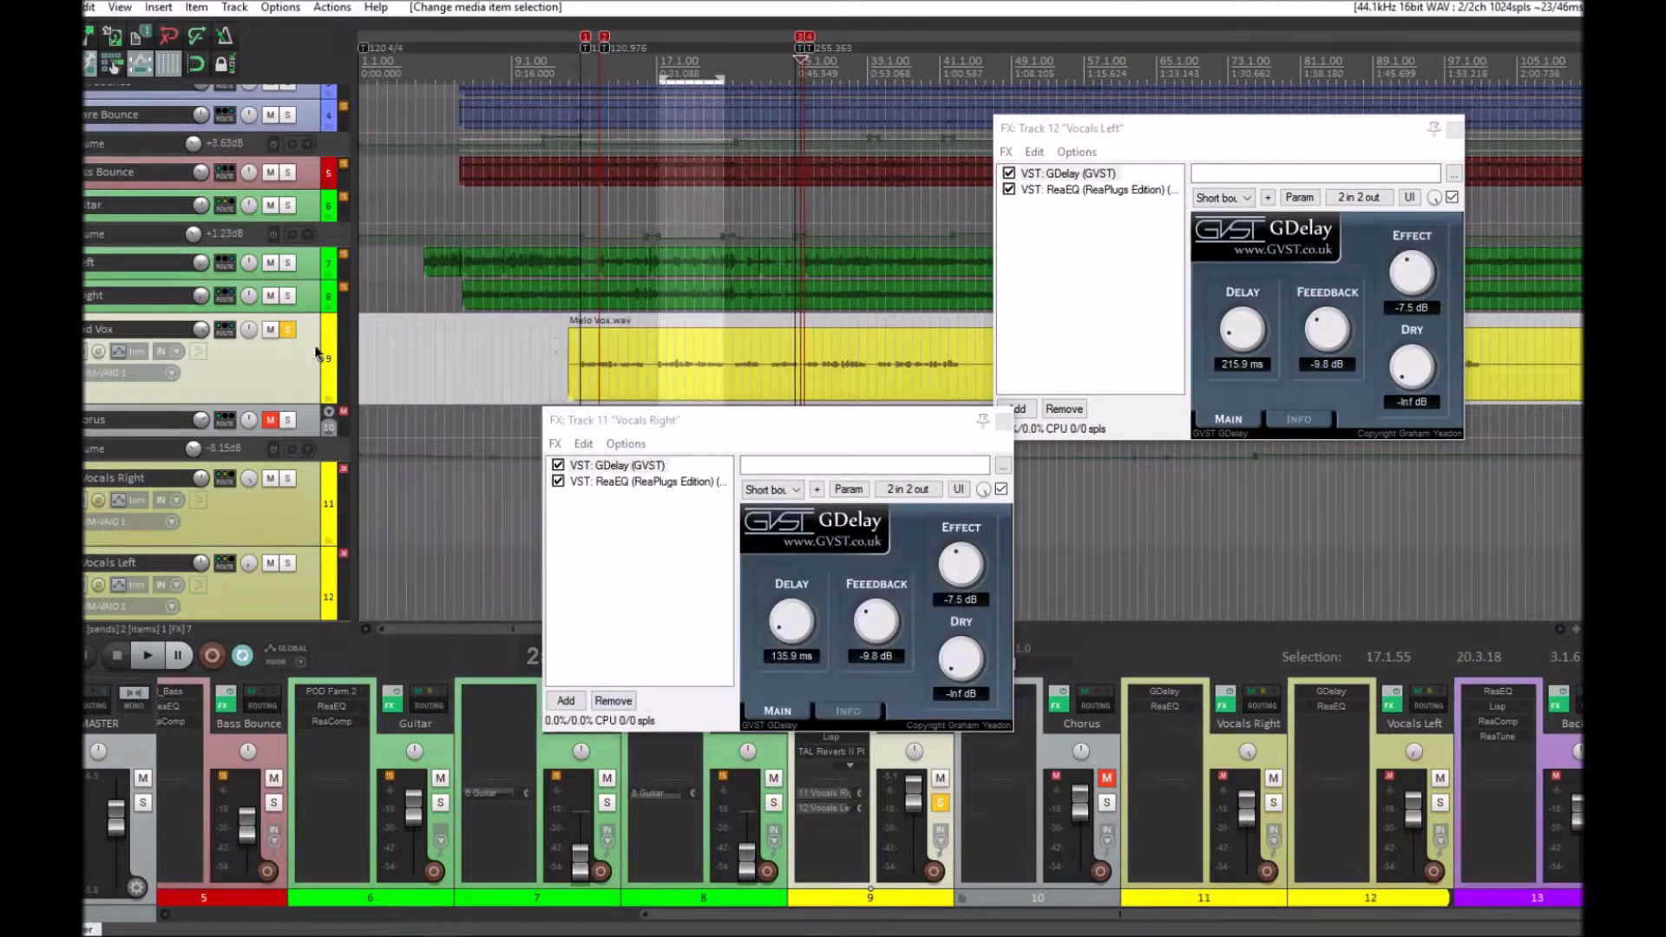
- Show the Lead Vox track's effects chain and close it again
{"action": "mouse_move", "coordinate": [152, 402]}
{"action": "left_mouse_down"}
{"action": "mouse_move", "coordinate": [149, 560]}
{"action": "mouse_move", "coordinate": [128, 388]}
{"action": "left_mouse_up"}
{"action": "key", "text": "f"}
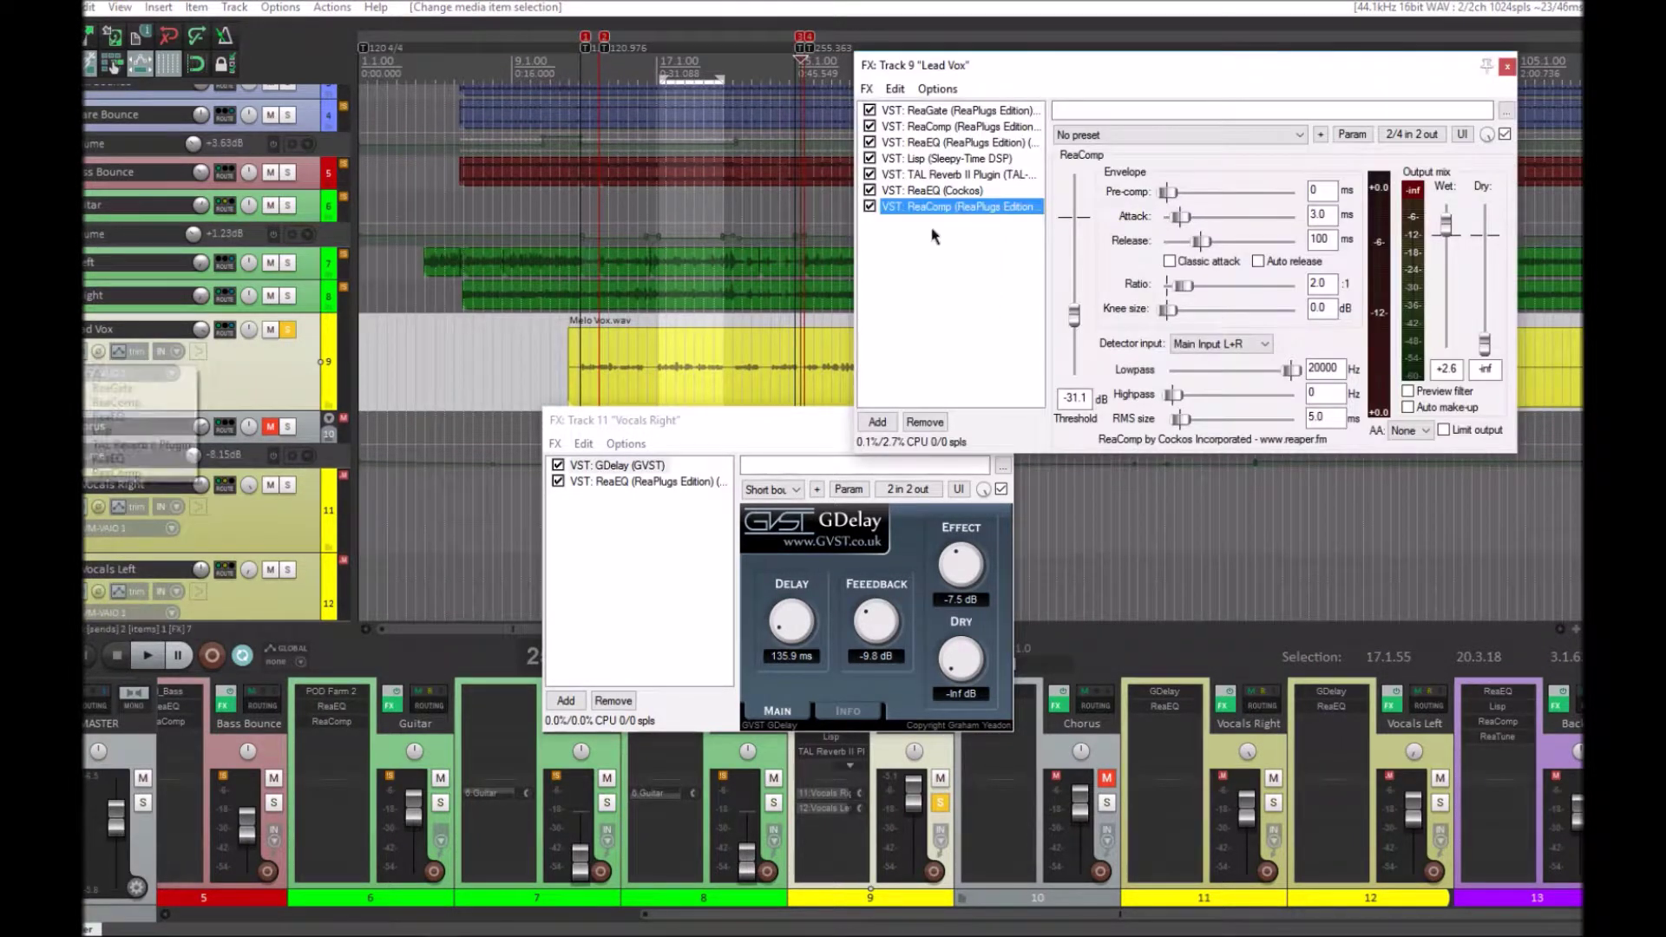
{"action": "left_click", "coordinate": [1507, 70]}
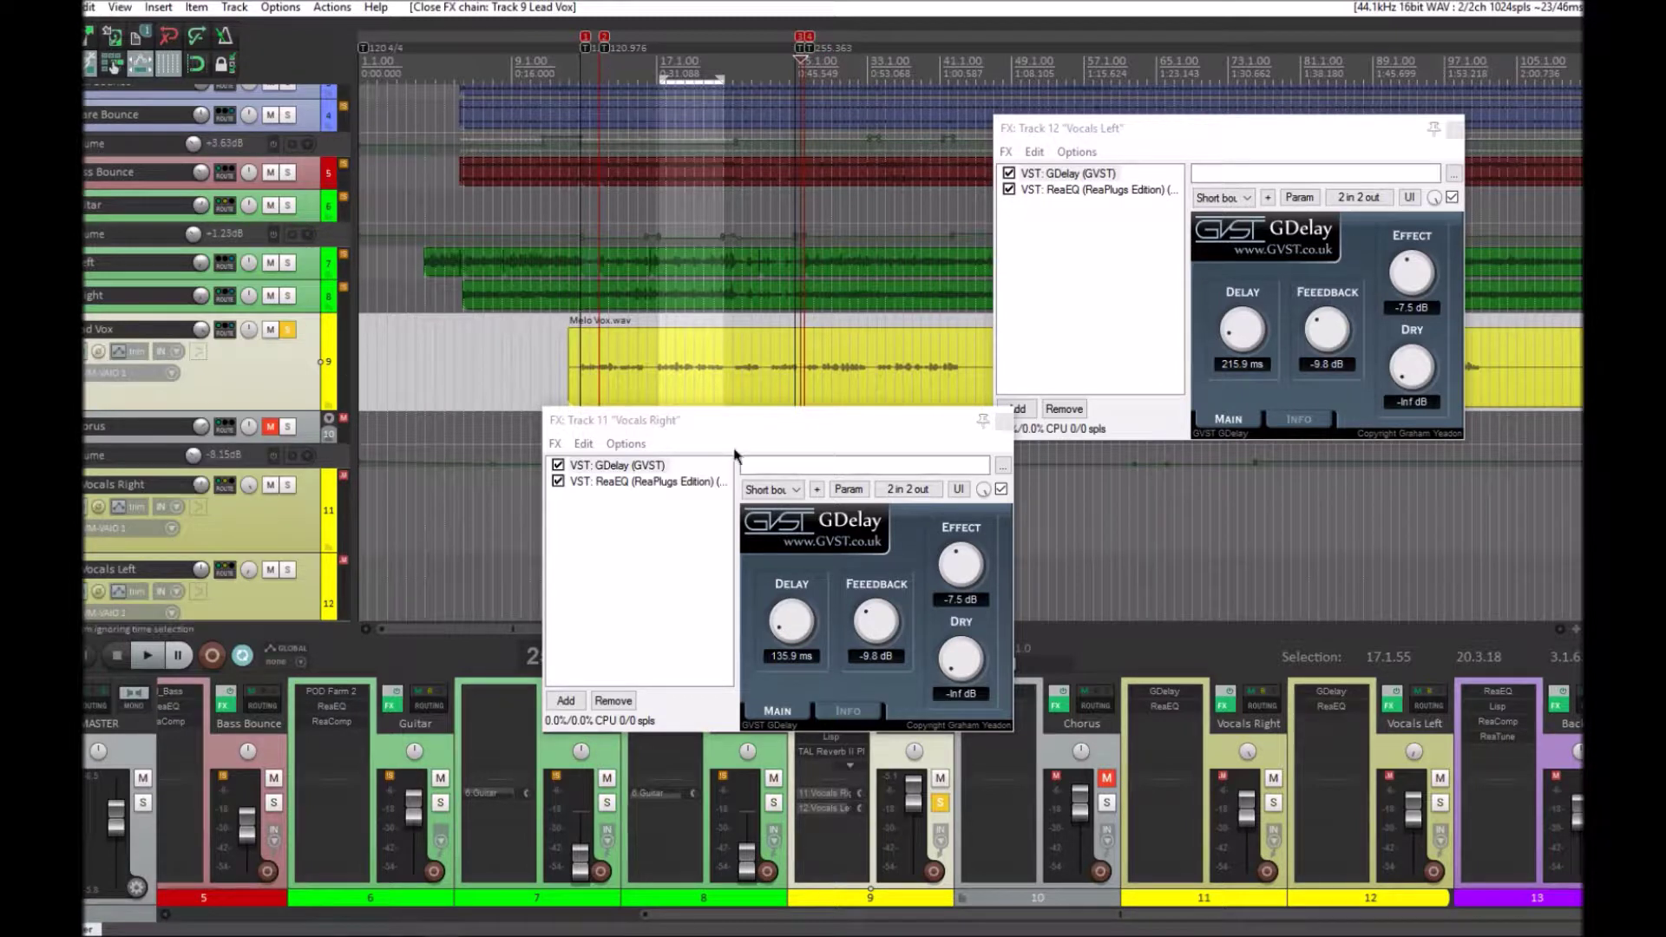
- Place the Vocals Right GDelay window beside the Vocals Left one and bring the lower vocal tracks into view
{"action": "left_click_drag", "start_coordinate": [730, 421], "coordinate": [638, 274]}
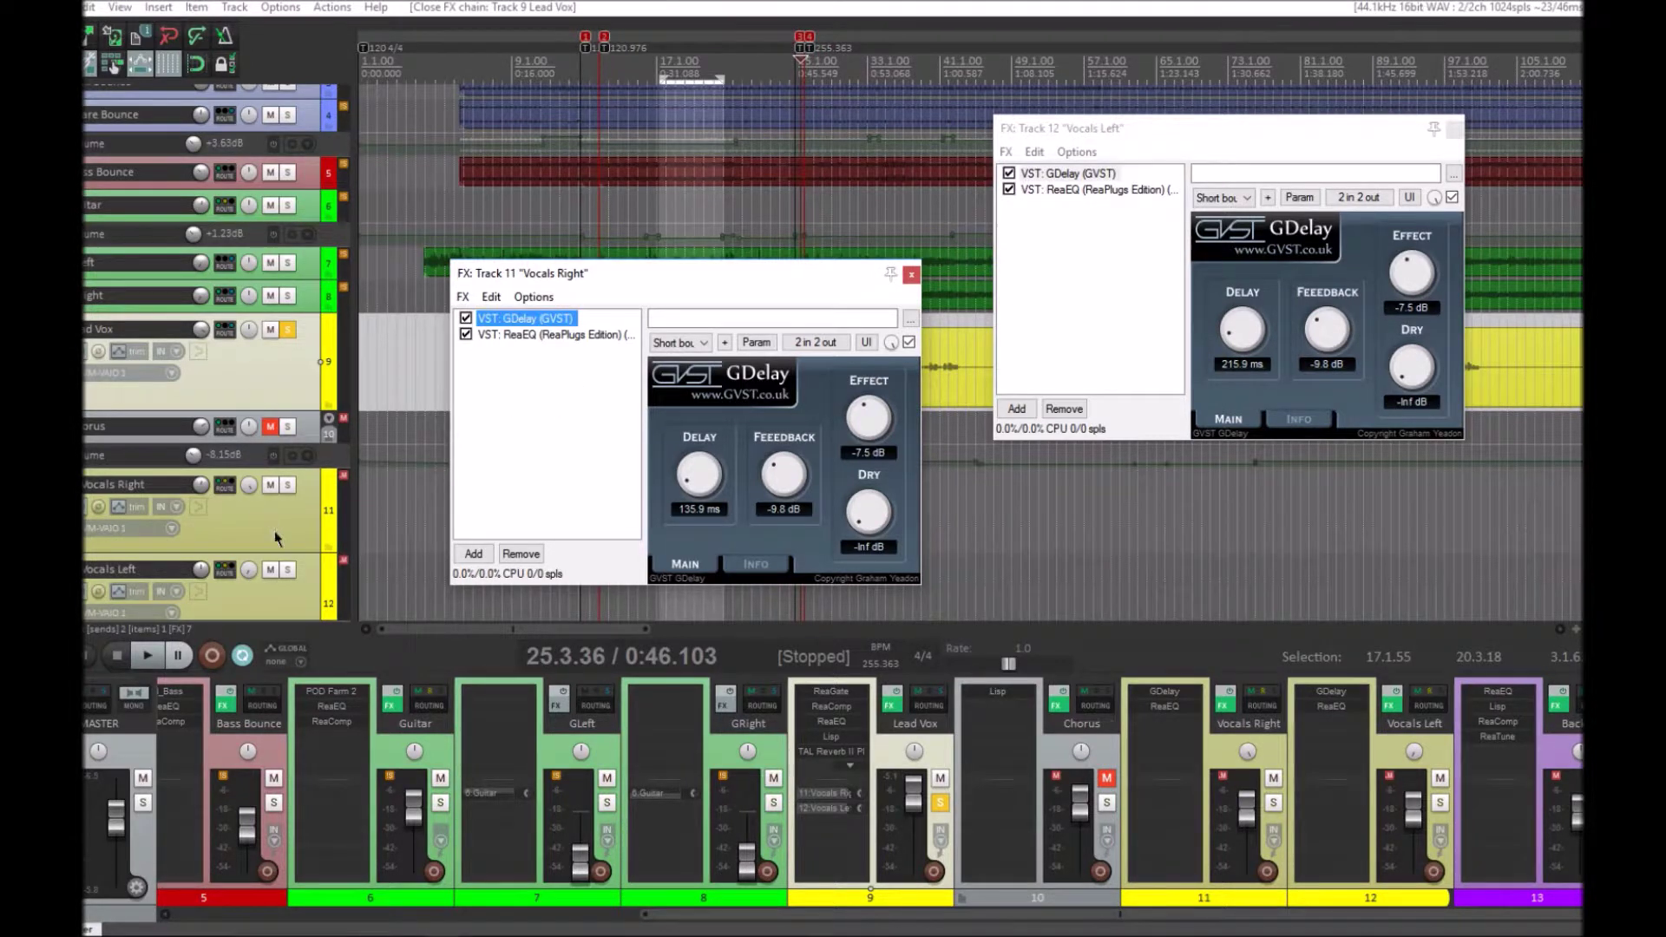
{"action": "left_click_drag", "start_coordinate": [749, 269], "coordinate": [805, 129]}
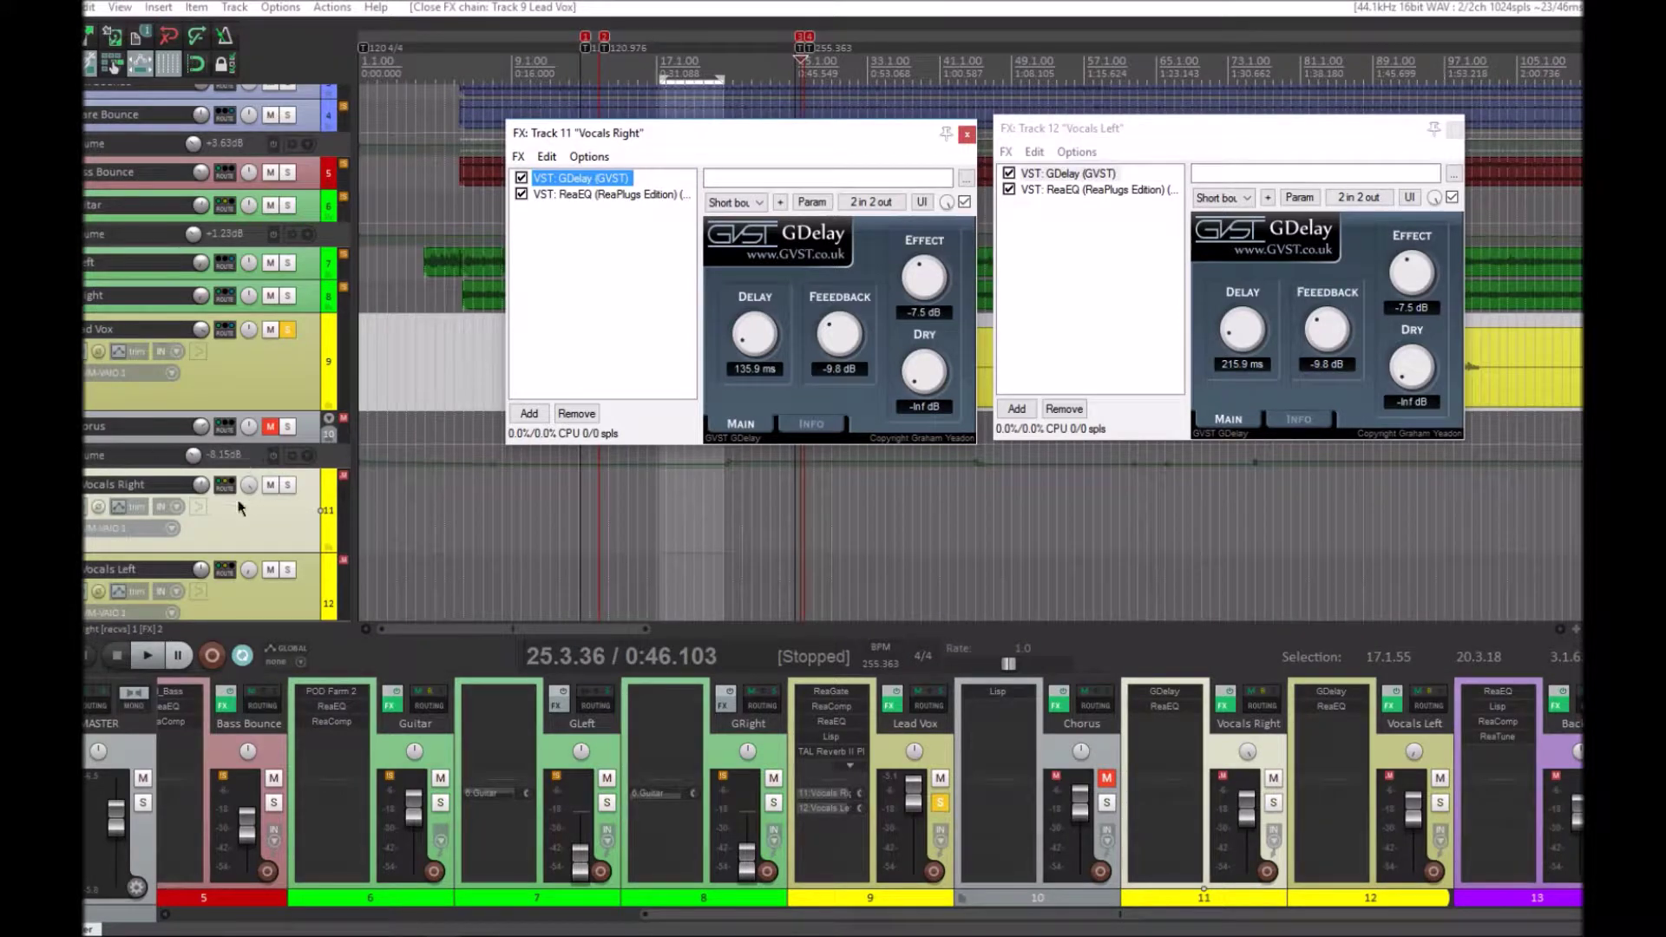
{"action": "scroll", "coordinate": [240, 508], "scroll_direction": "down", "scroll_amount": 4}
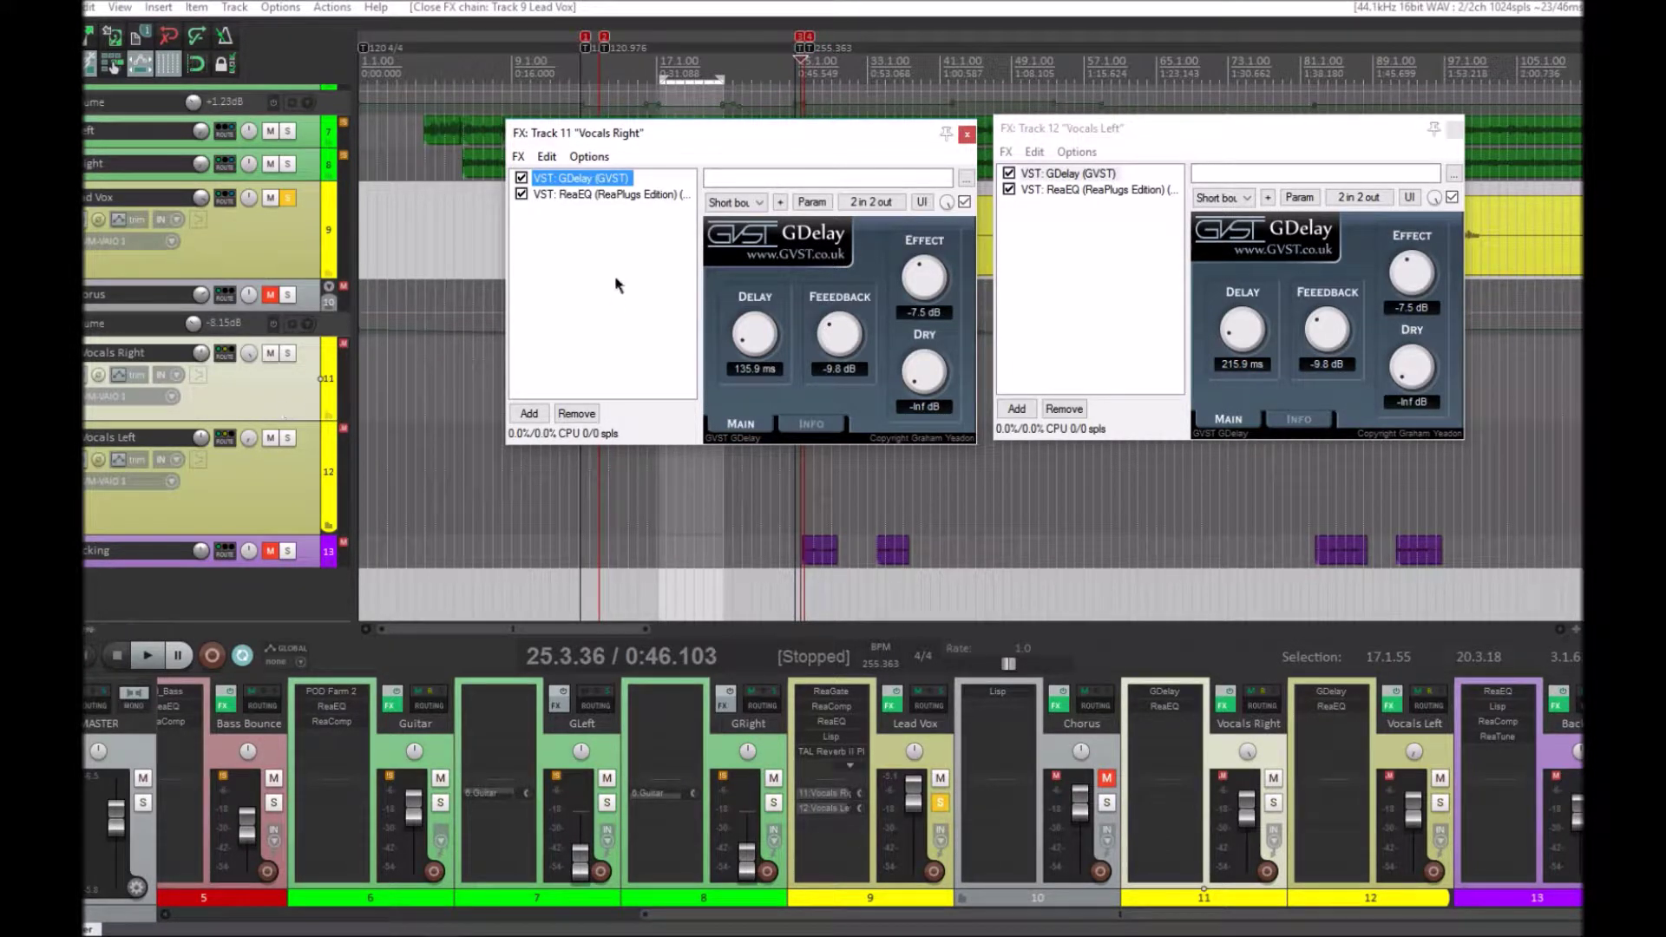
- Select the Lead Vox track and solo the Vocals Right and Chorus tracks
{"action": "left_click", "coordinate": [266, 258]}
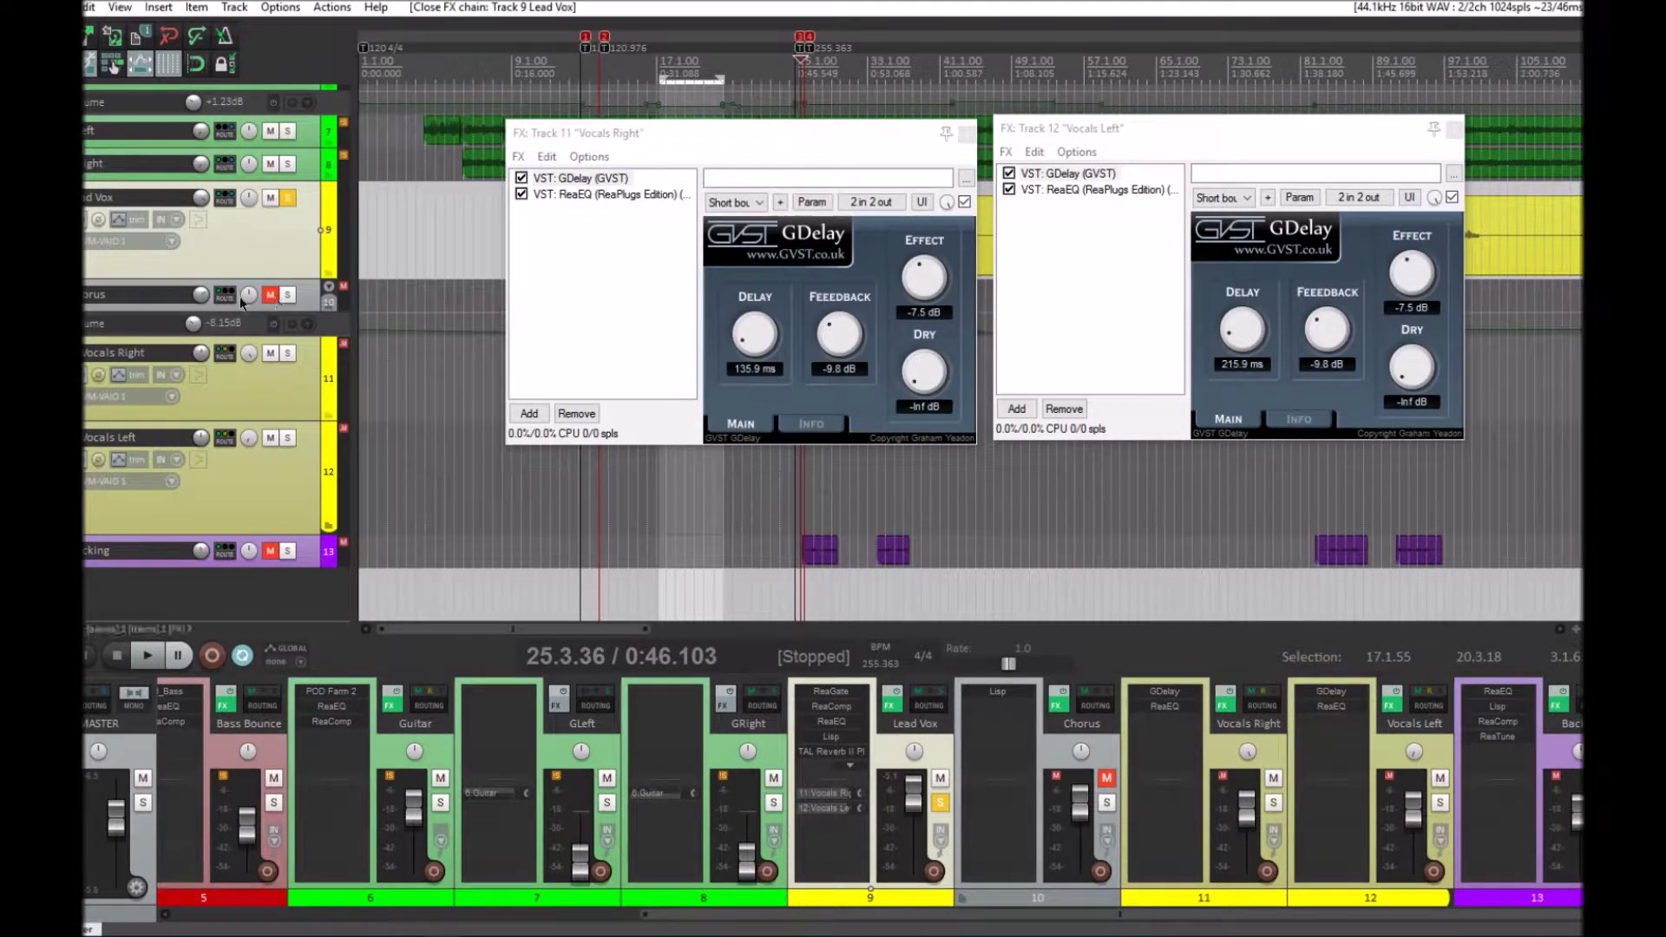
{"action": "left_click", "coordinate": [288, 353]}
{"action": "left_click", "coordinate": [287, 295]}
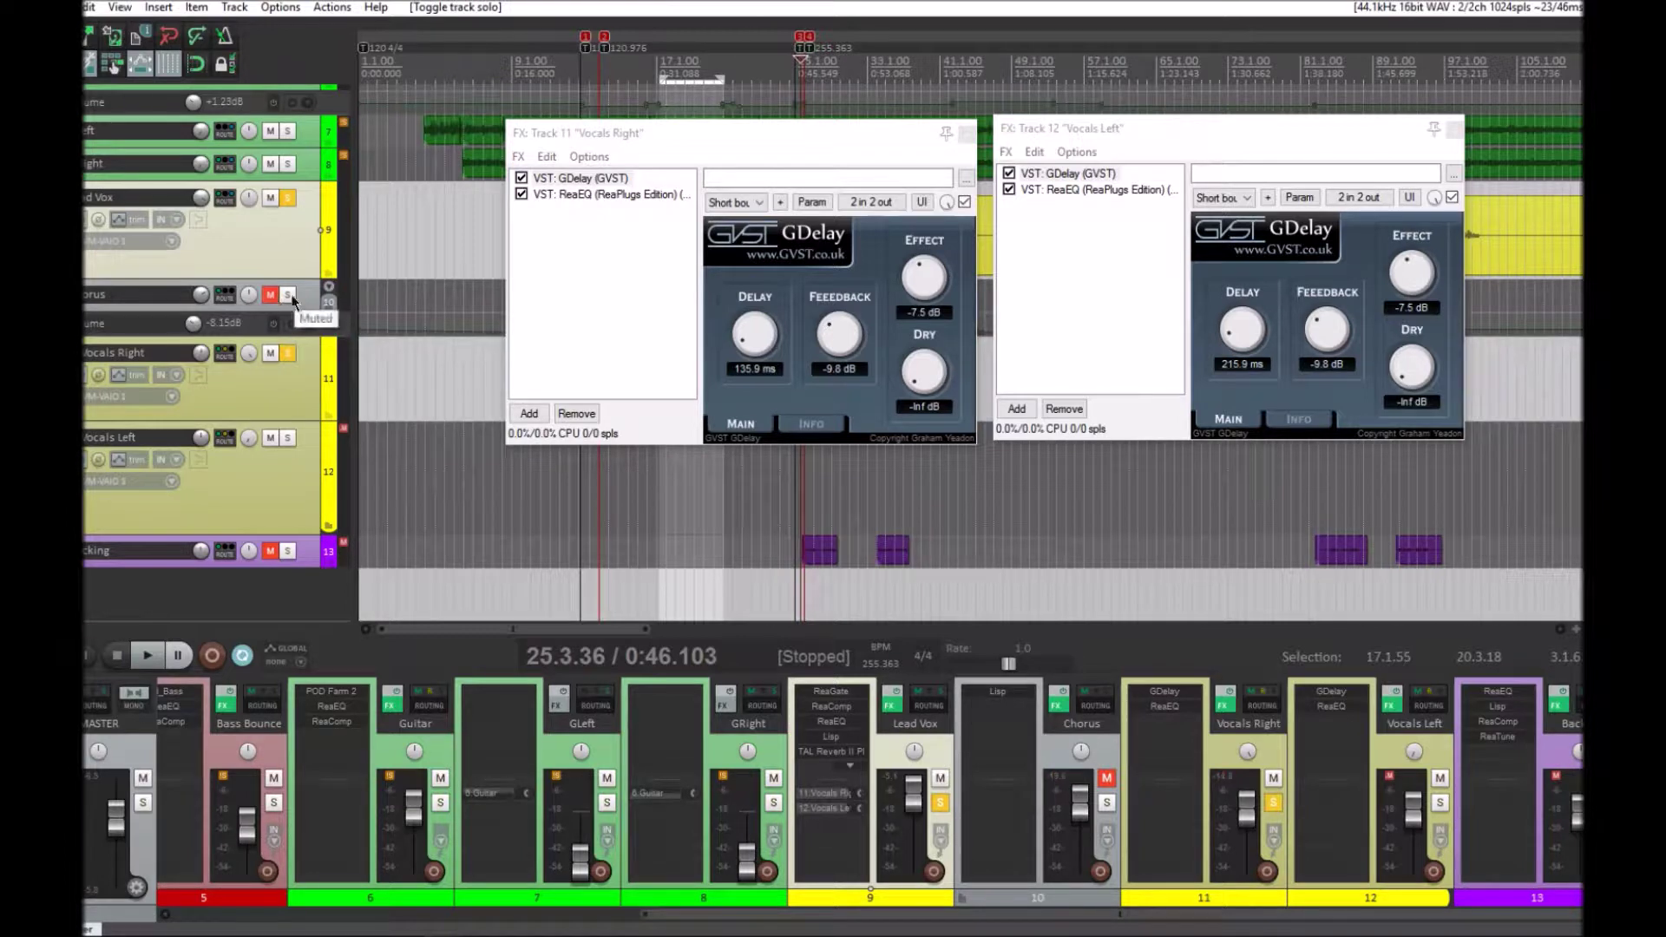
- Uncover the Chorus track's volume envelope and examine its level changes close up and across the song
{"action": "left_click_drag", "start_coordinate": [693, 134], "coordinate": [655, 447]}
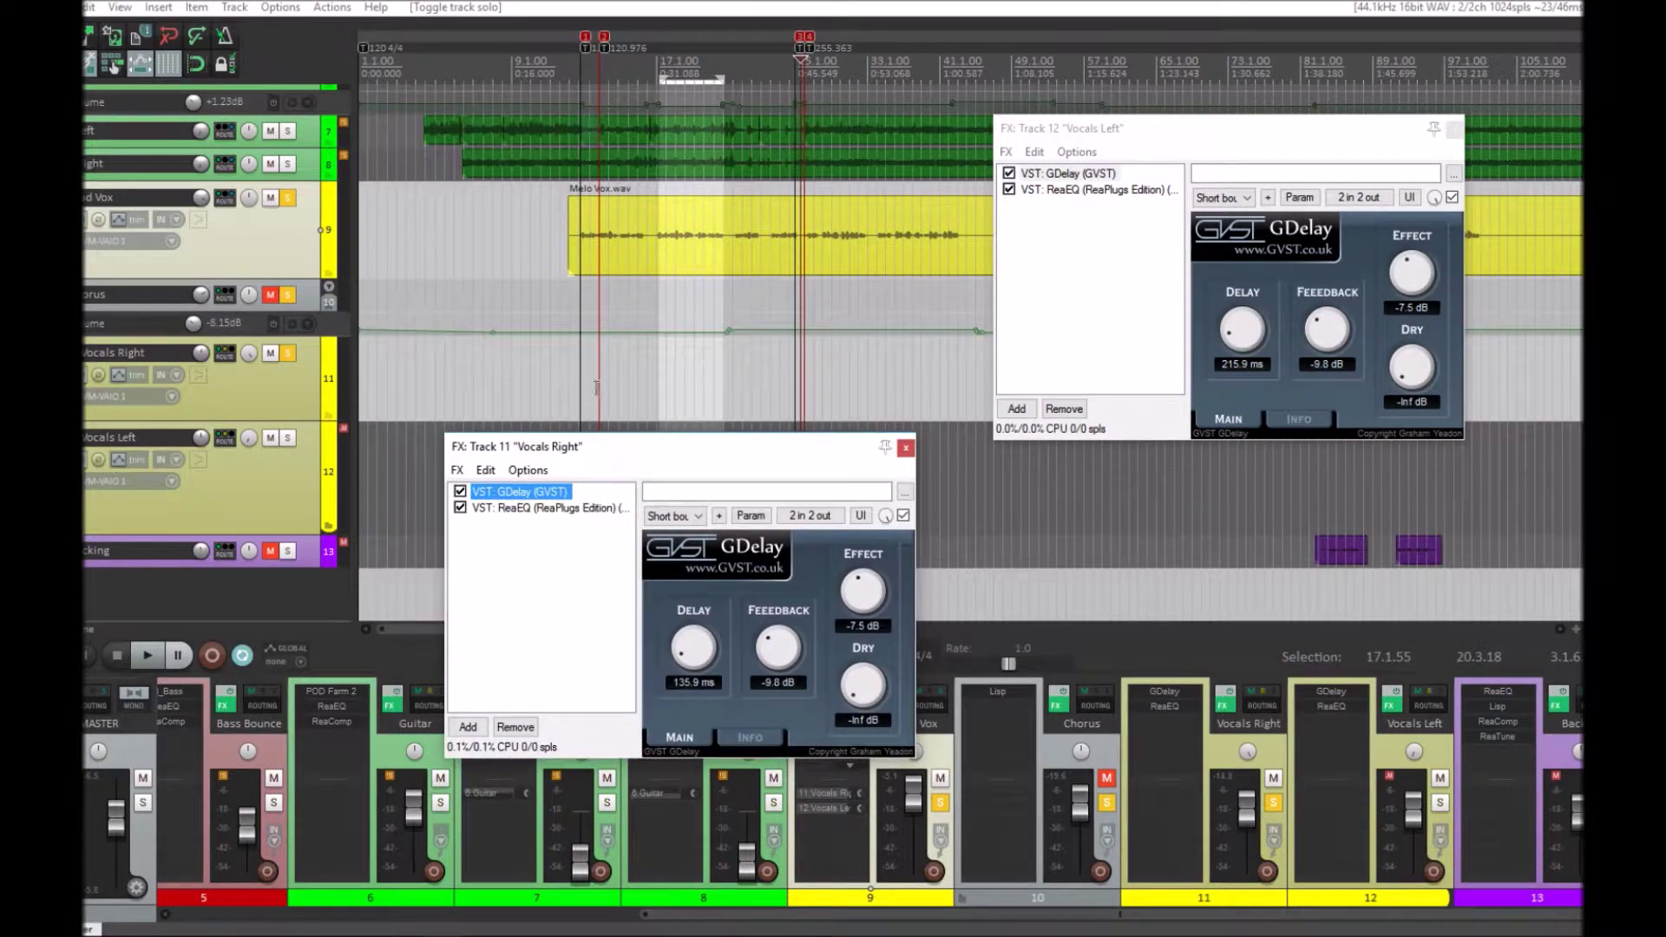
{"action": "left_click", "coordinate": [494, 333]}
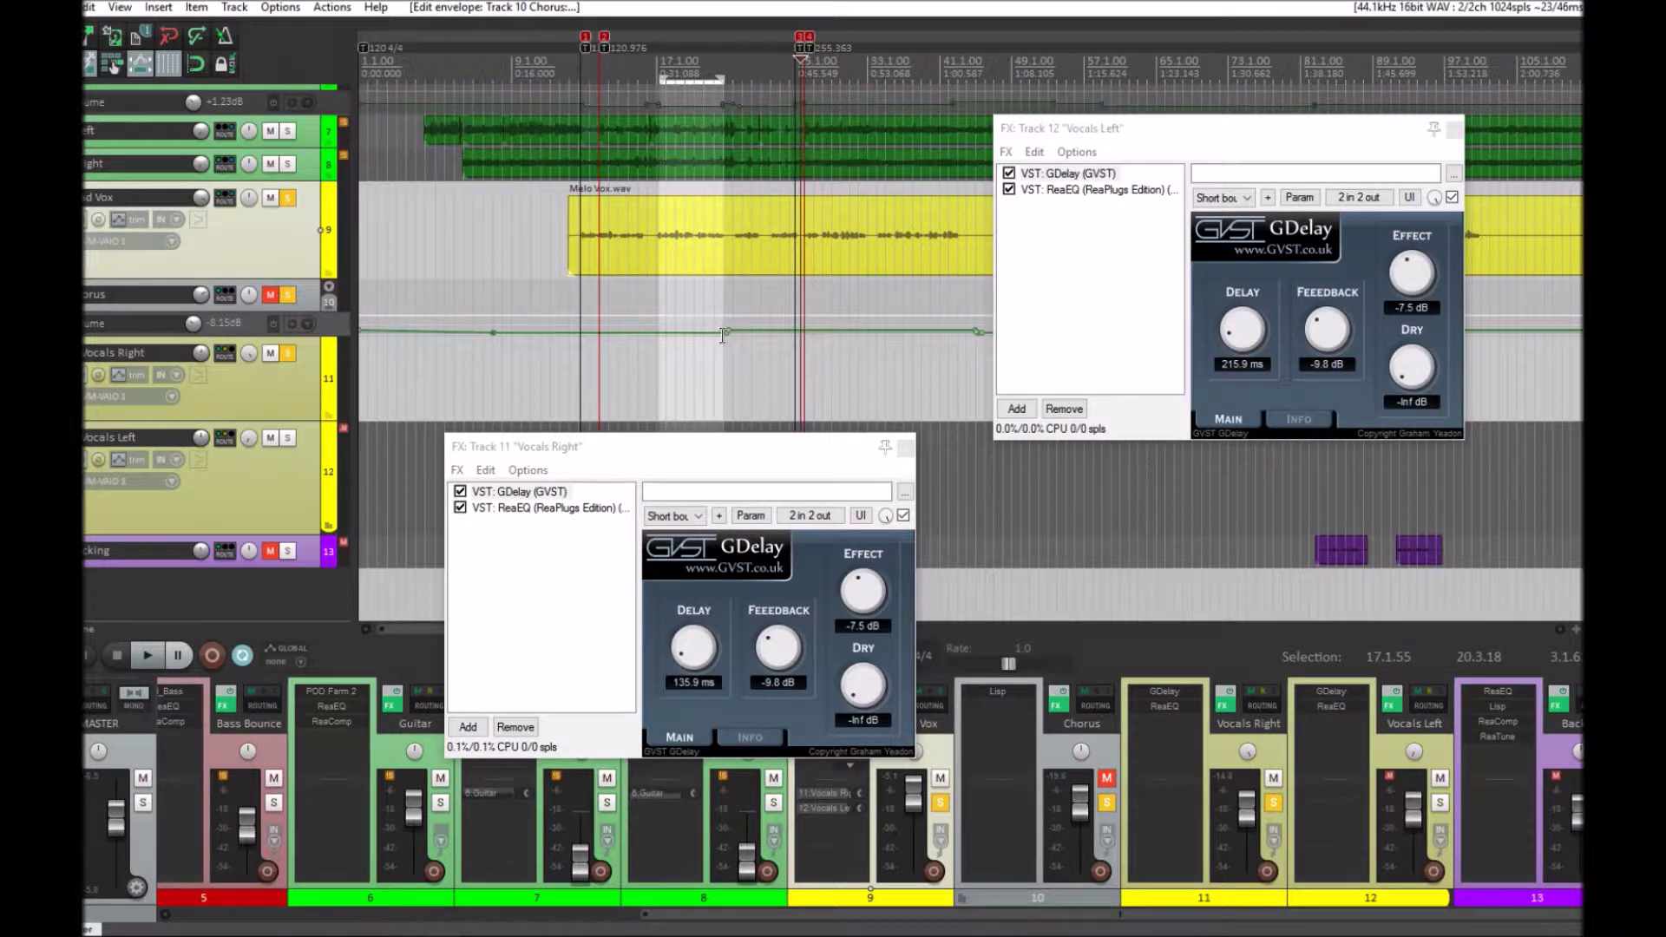
{"action": "scroll", "coordinate": [729, 330], "scroll_direction": "down", "scroll_amount": 2}
{"action": "scroll", "coordinate": [731, 322], "scroll_direction": "up", "scroll_amount": 5}
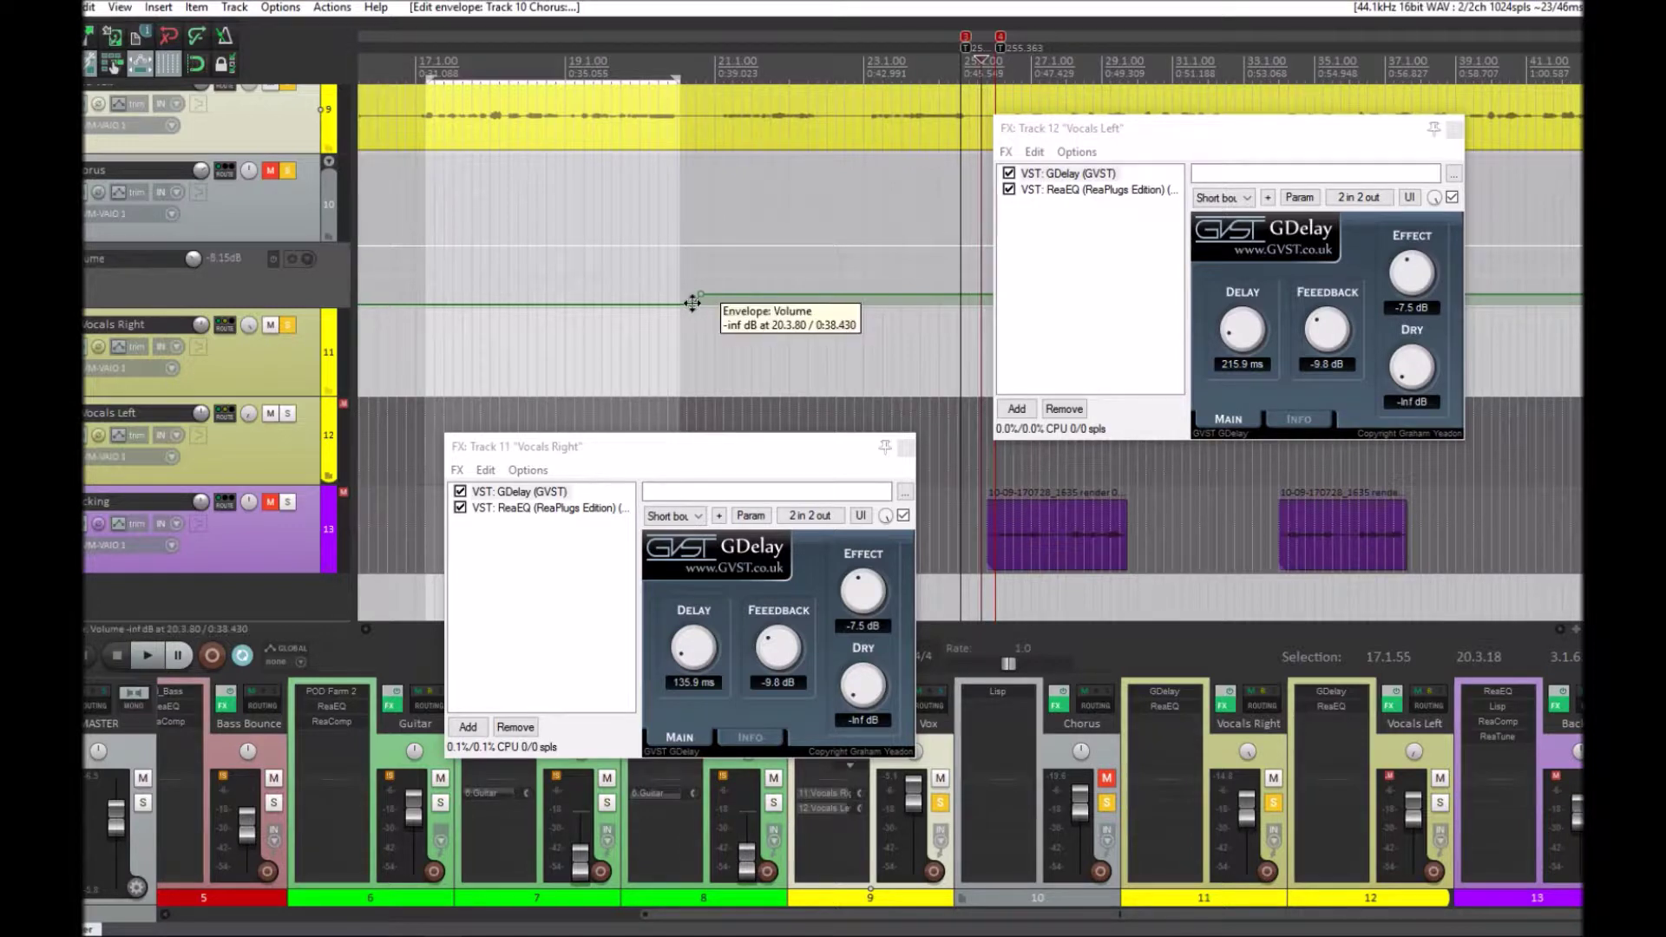
{"action": "scroll", "coordinate": [661, 328], "scroll_direction": "down", "scroll_amount": 3}
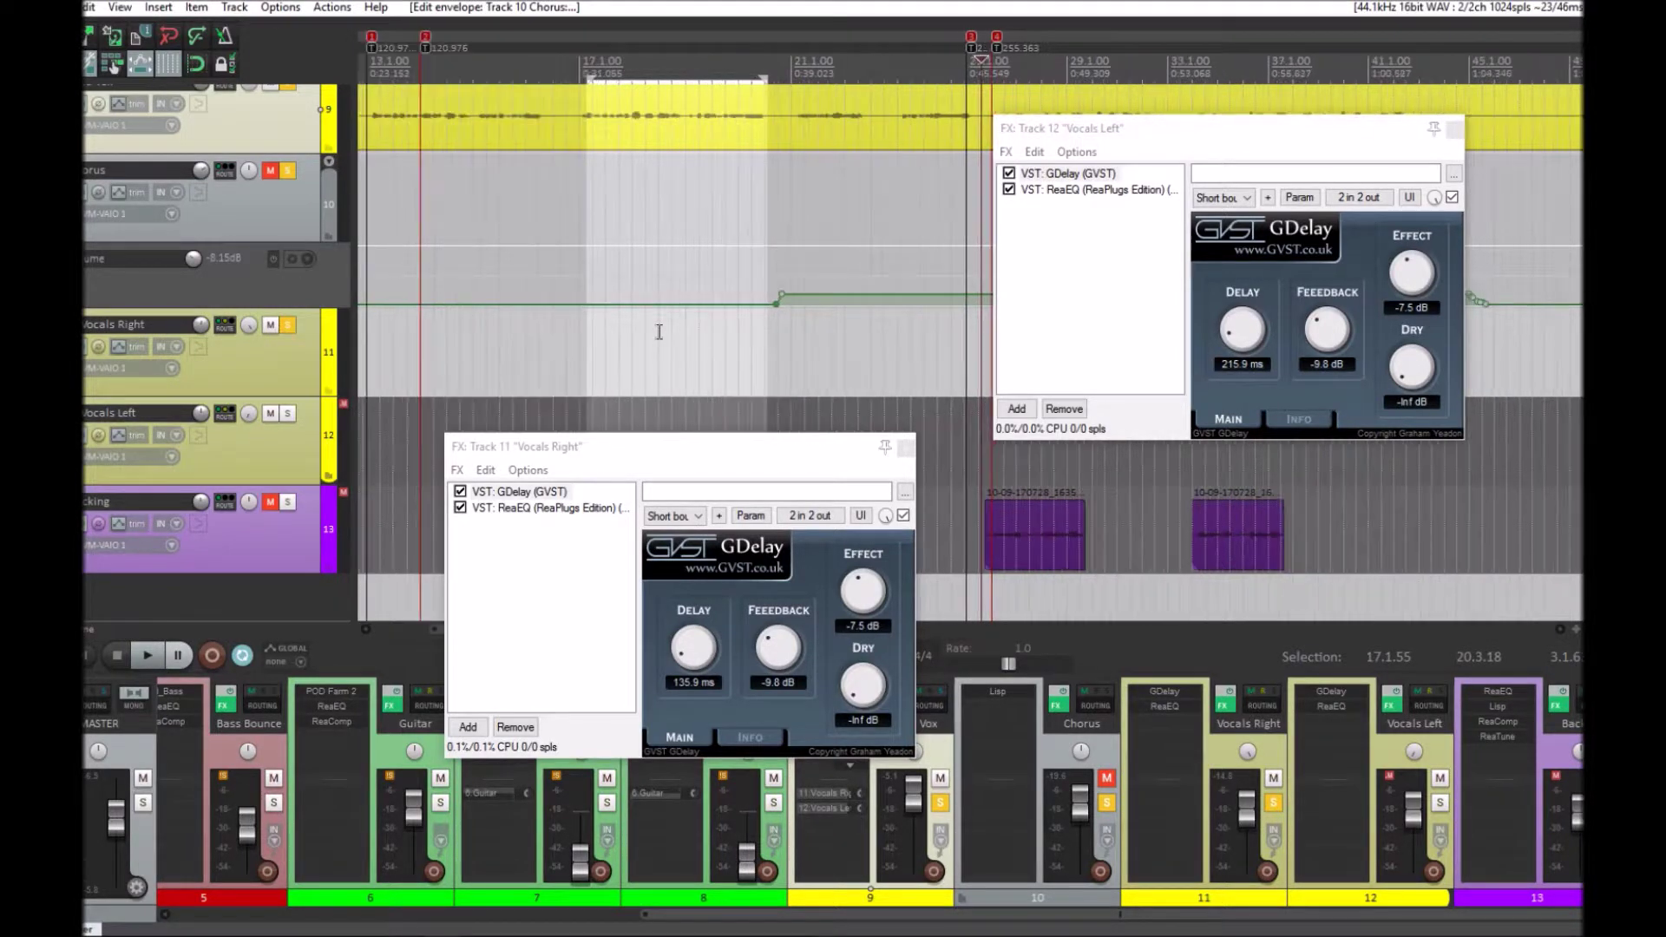
{"action": "scroll", "coordinate": [659, 331], "scroll_direction": "down", "scroll_amount": 2}
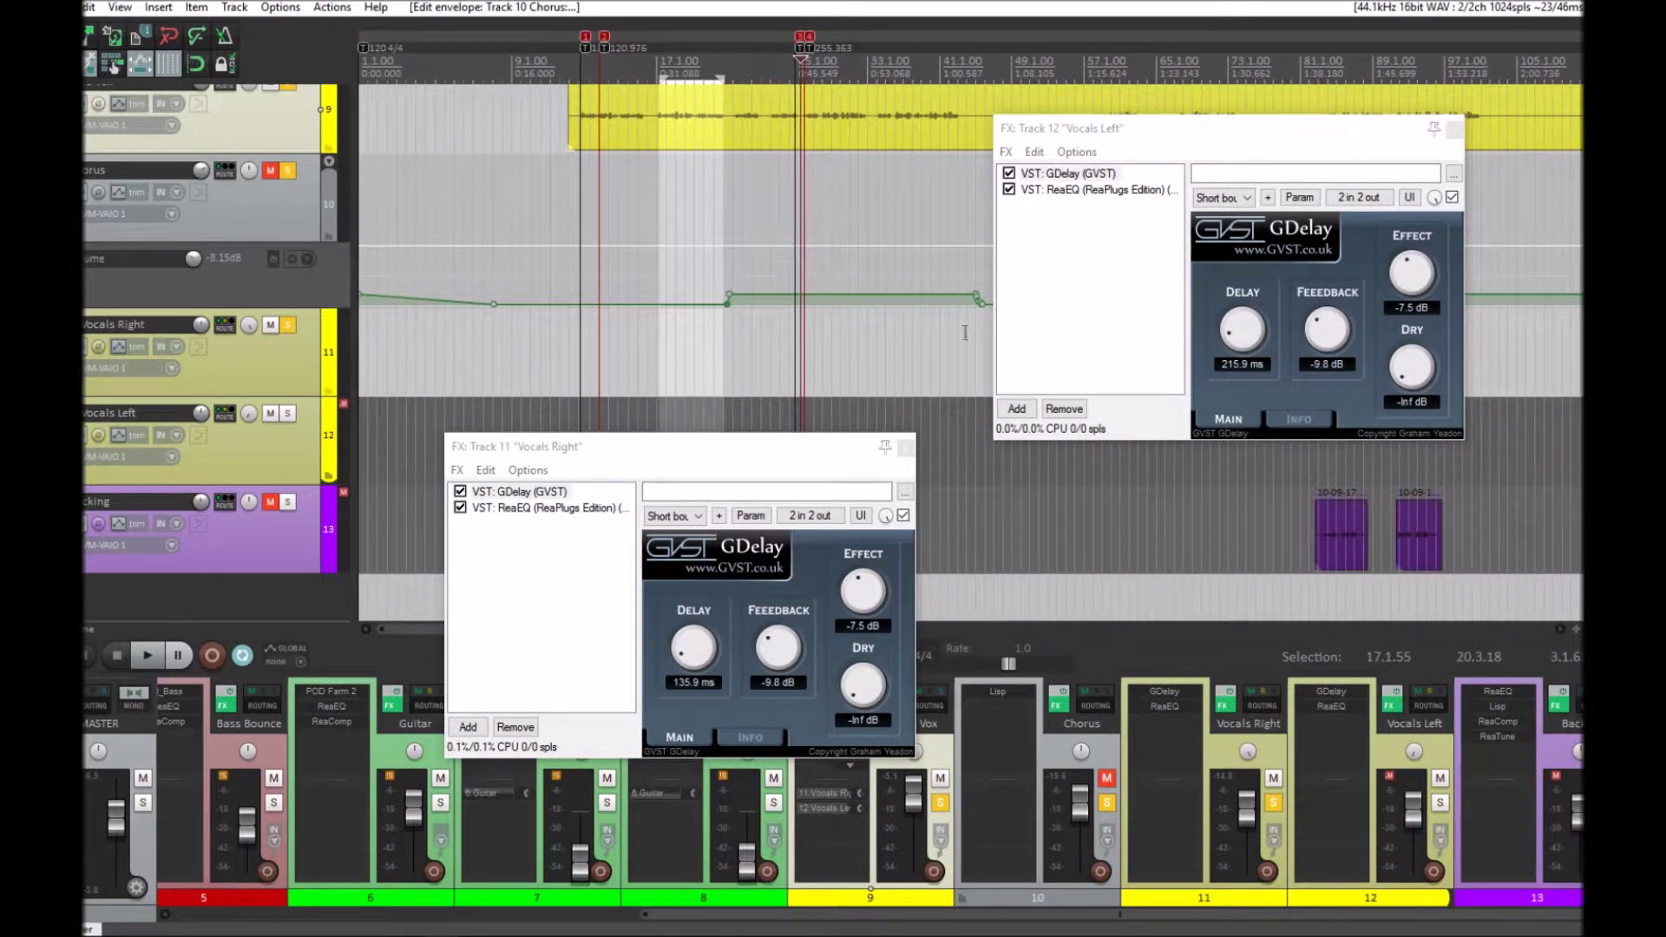
{"action": "scroll", "coordinate": [961, 307], "scroll_direction": "down", "scroll_amount": 2}
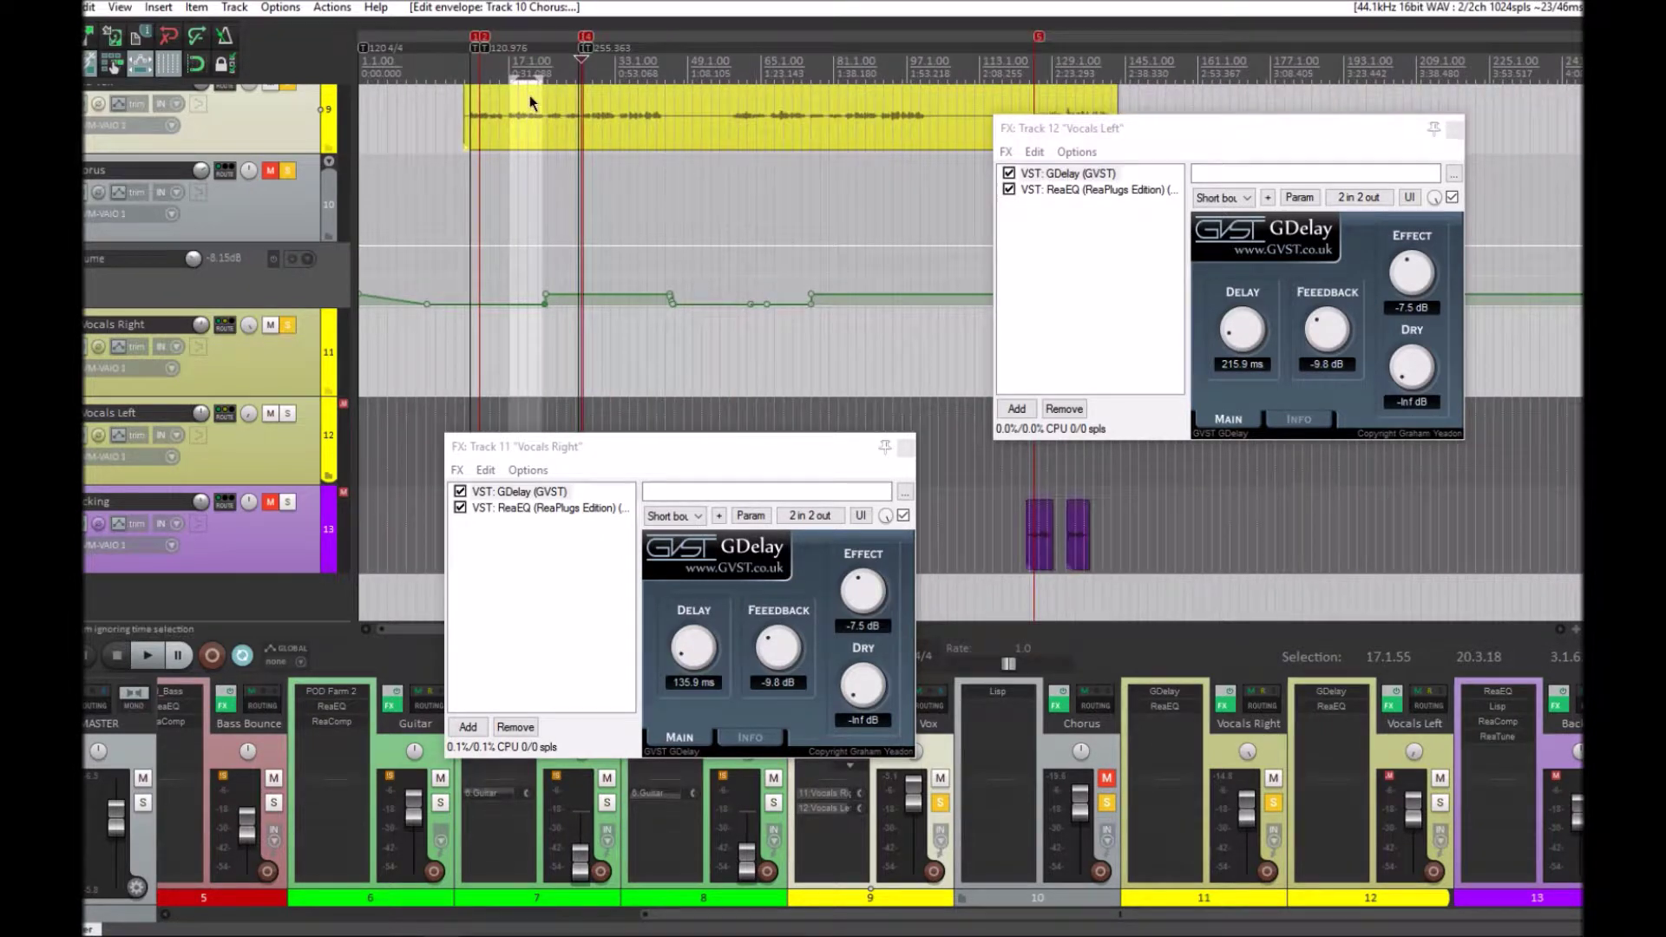
- Select the Vocals Right and Vocals Left tracks in turn and slightly enlarge the Chorus volume envelope lane
{"action": "left_click", "coordinate": [242, 384]}
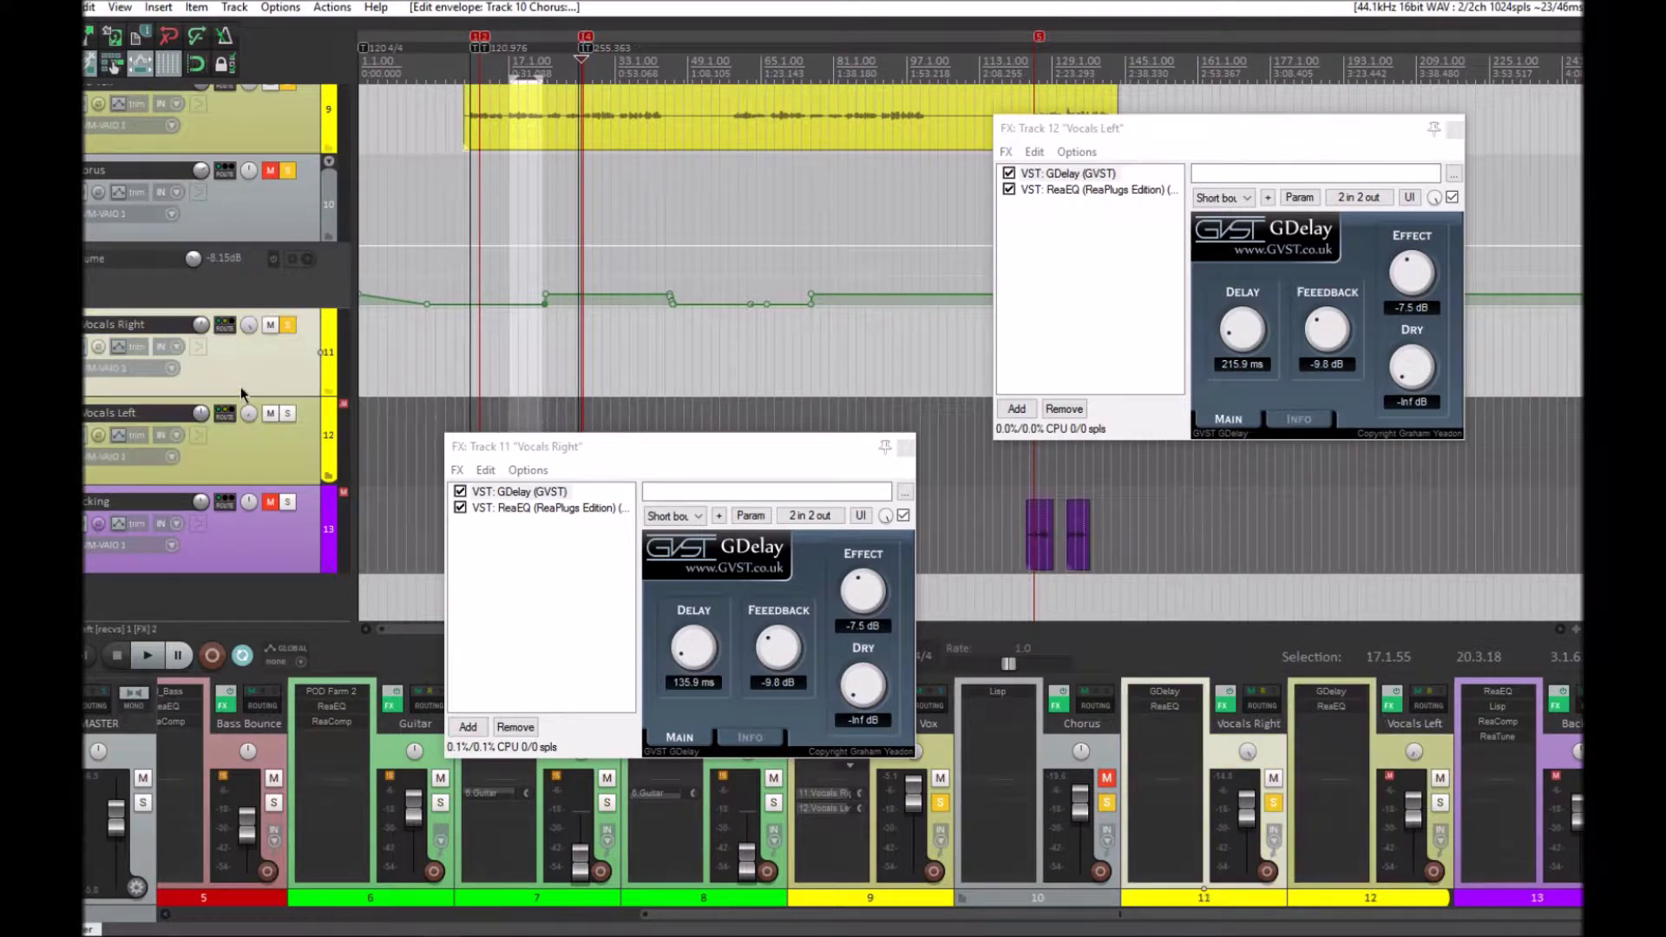
{"action": "left_click", "coordinate": [243, 455]}
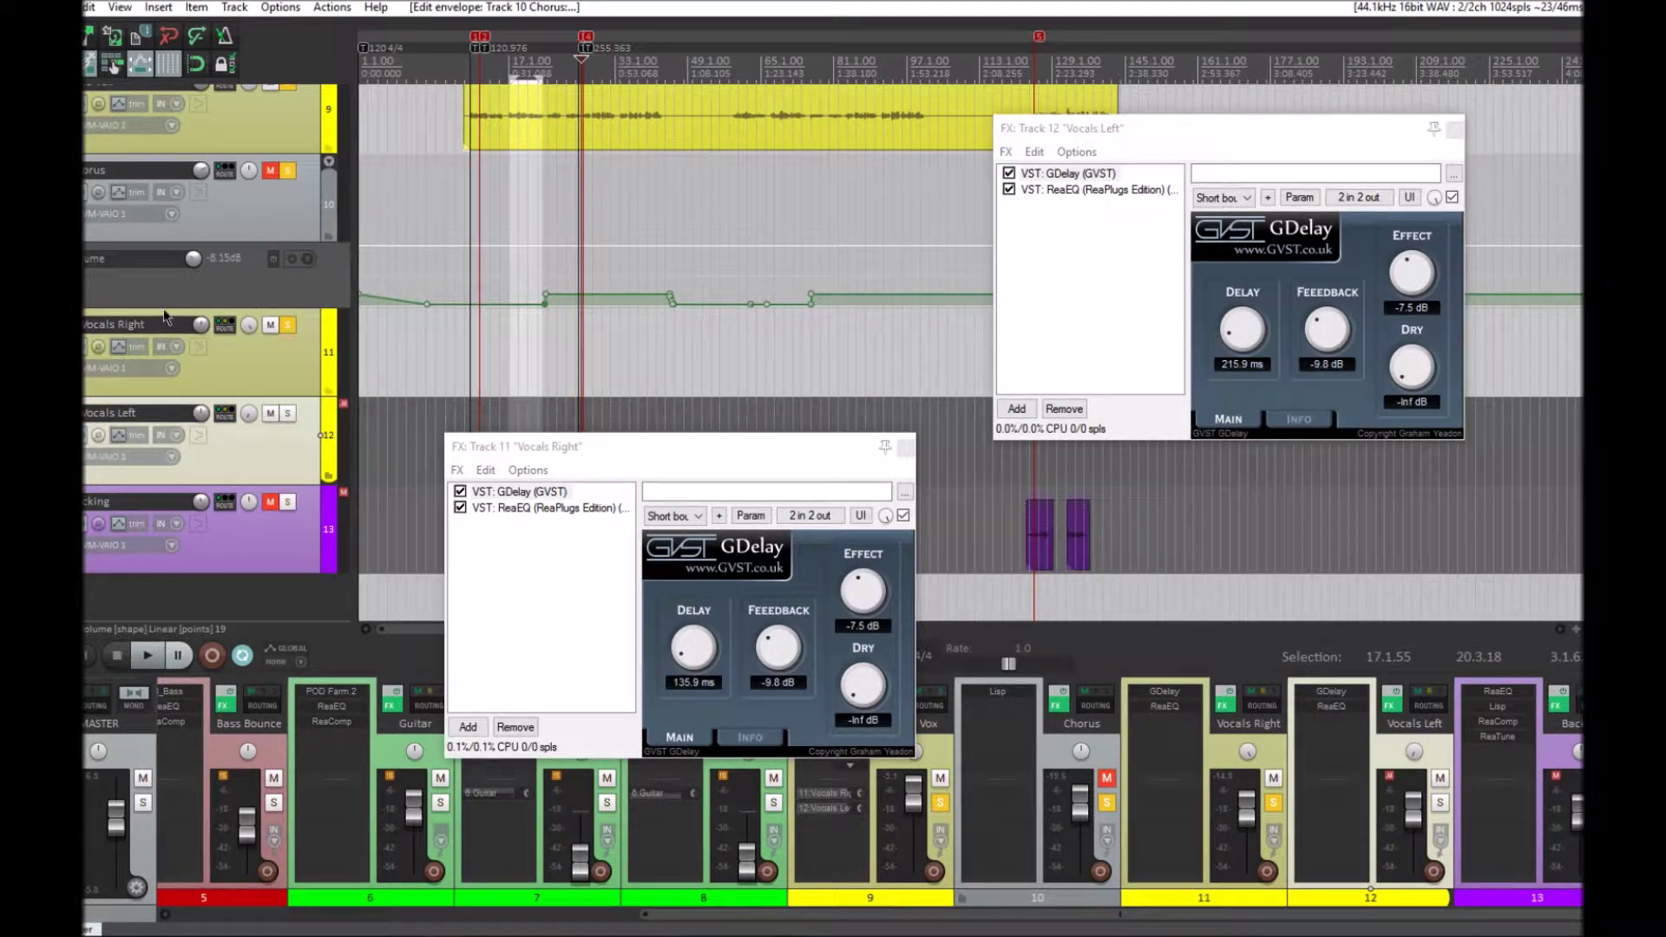
{"action": "left_click_drag", "start_coordinate": [161, 306], "coordinate": [161, 315]}
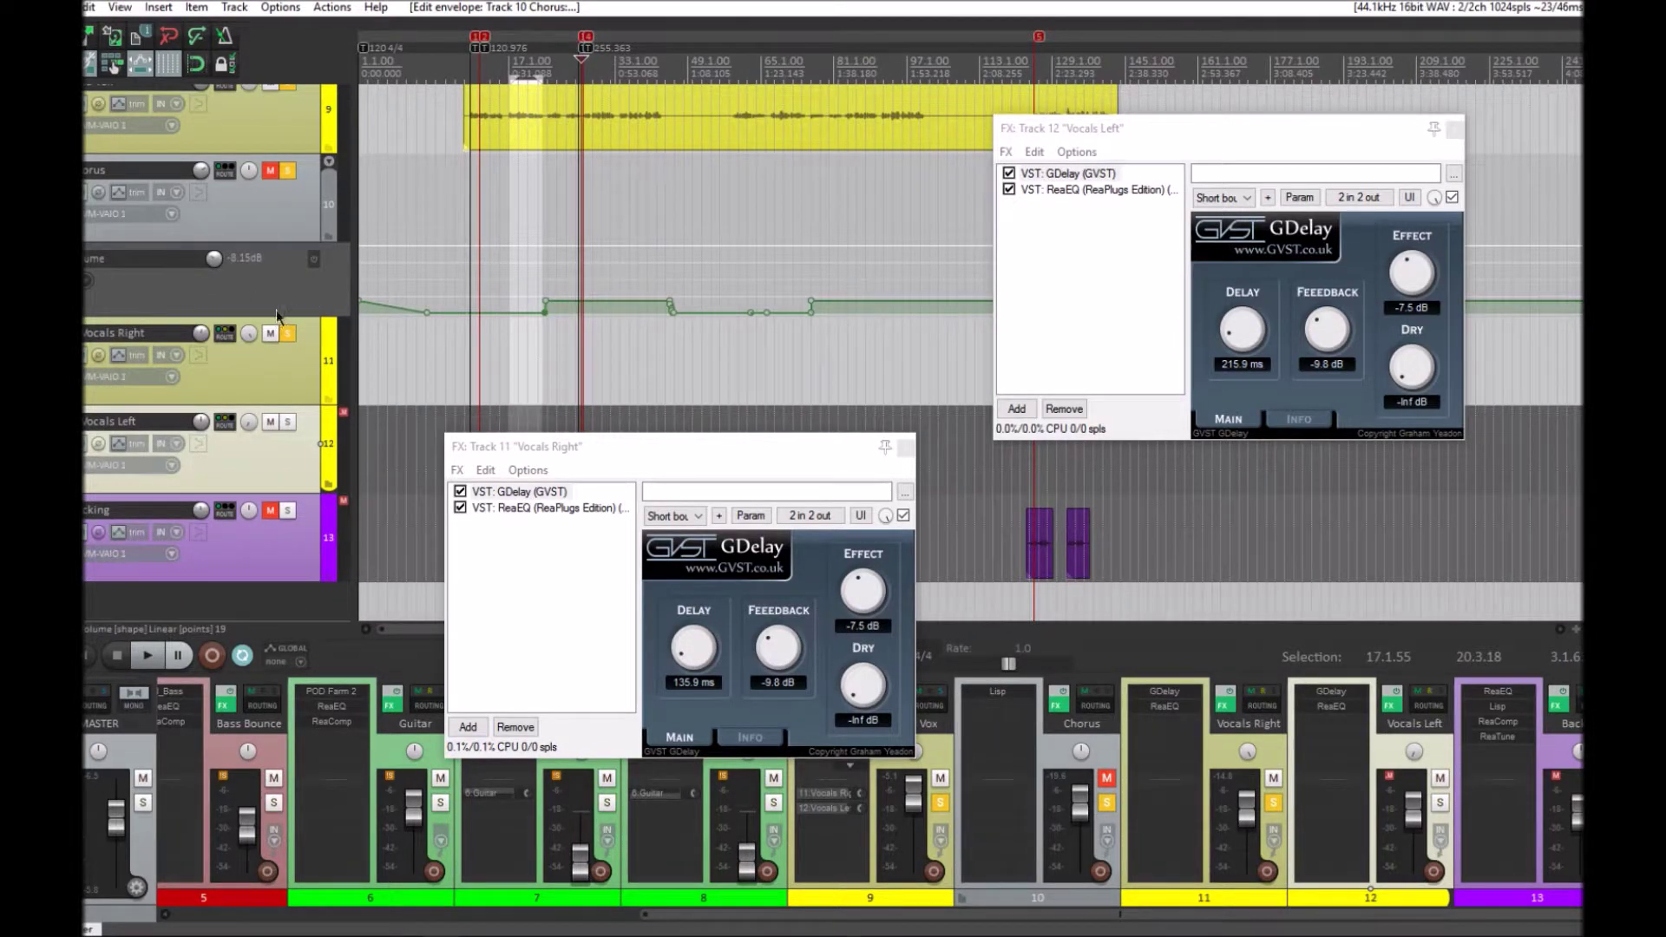
- Play the vocals briefly, and unmute the Chorus track while keeping it soloed
{"action": "key", "text": "space"}
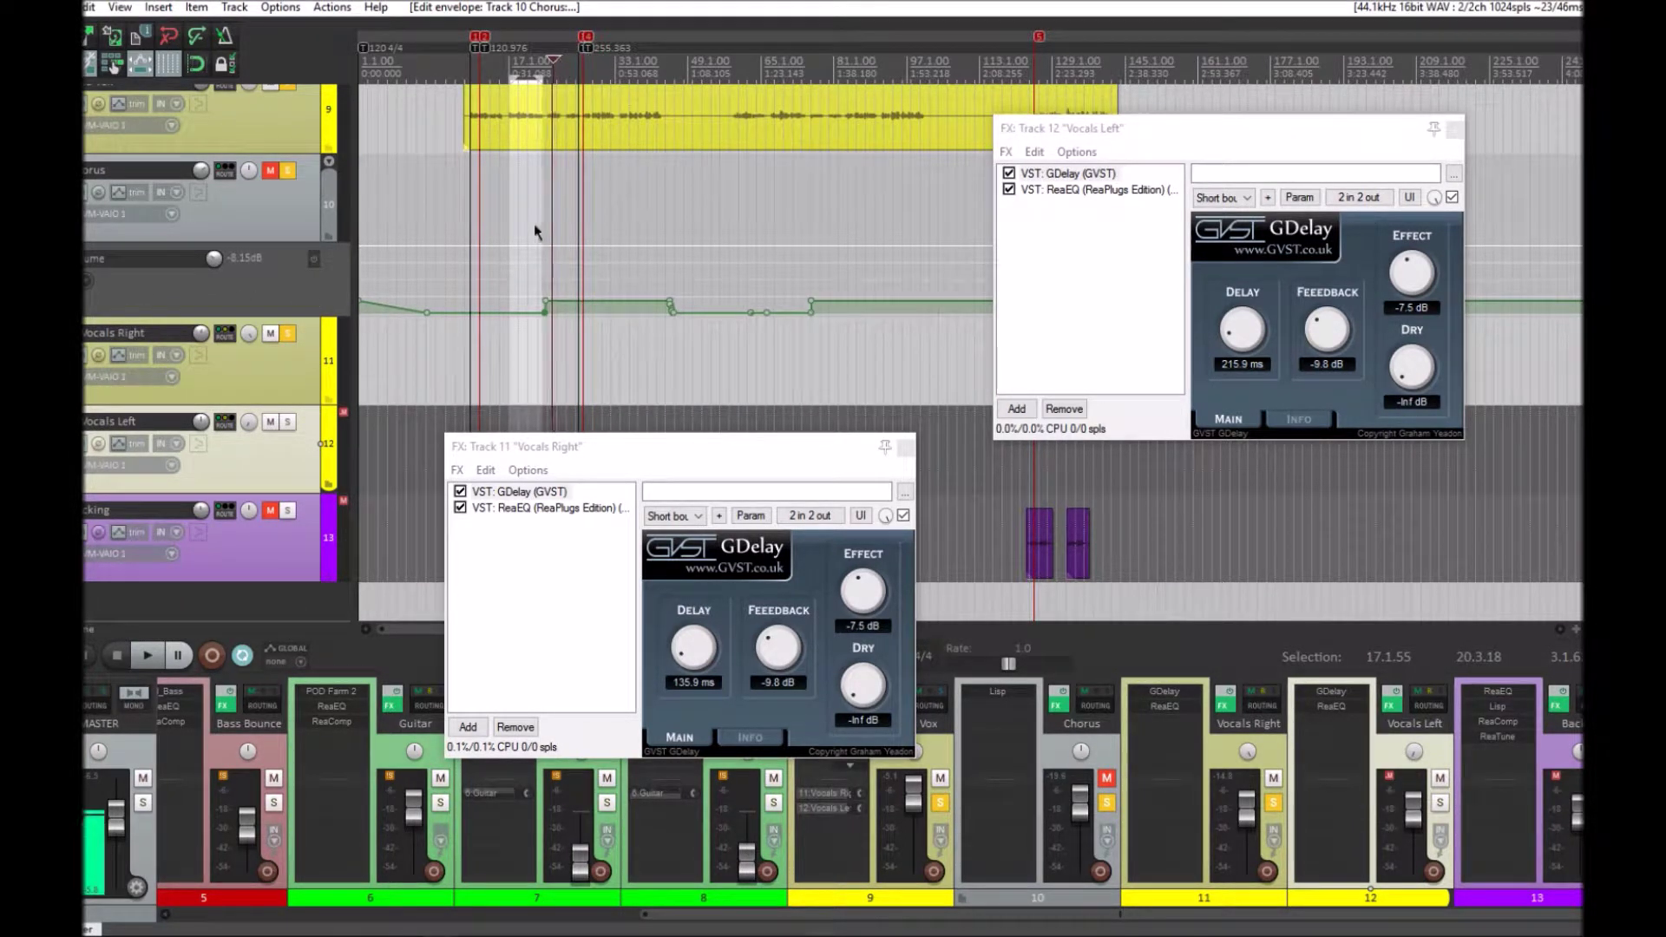
{"action": "left_click", "coordinate": [287, 171]}
{"action": "left_click", "coordinate": [270, 170]}
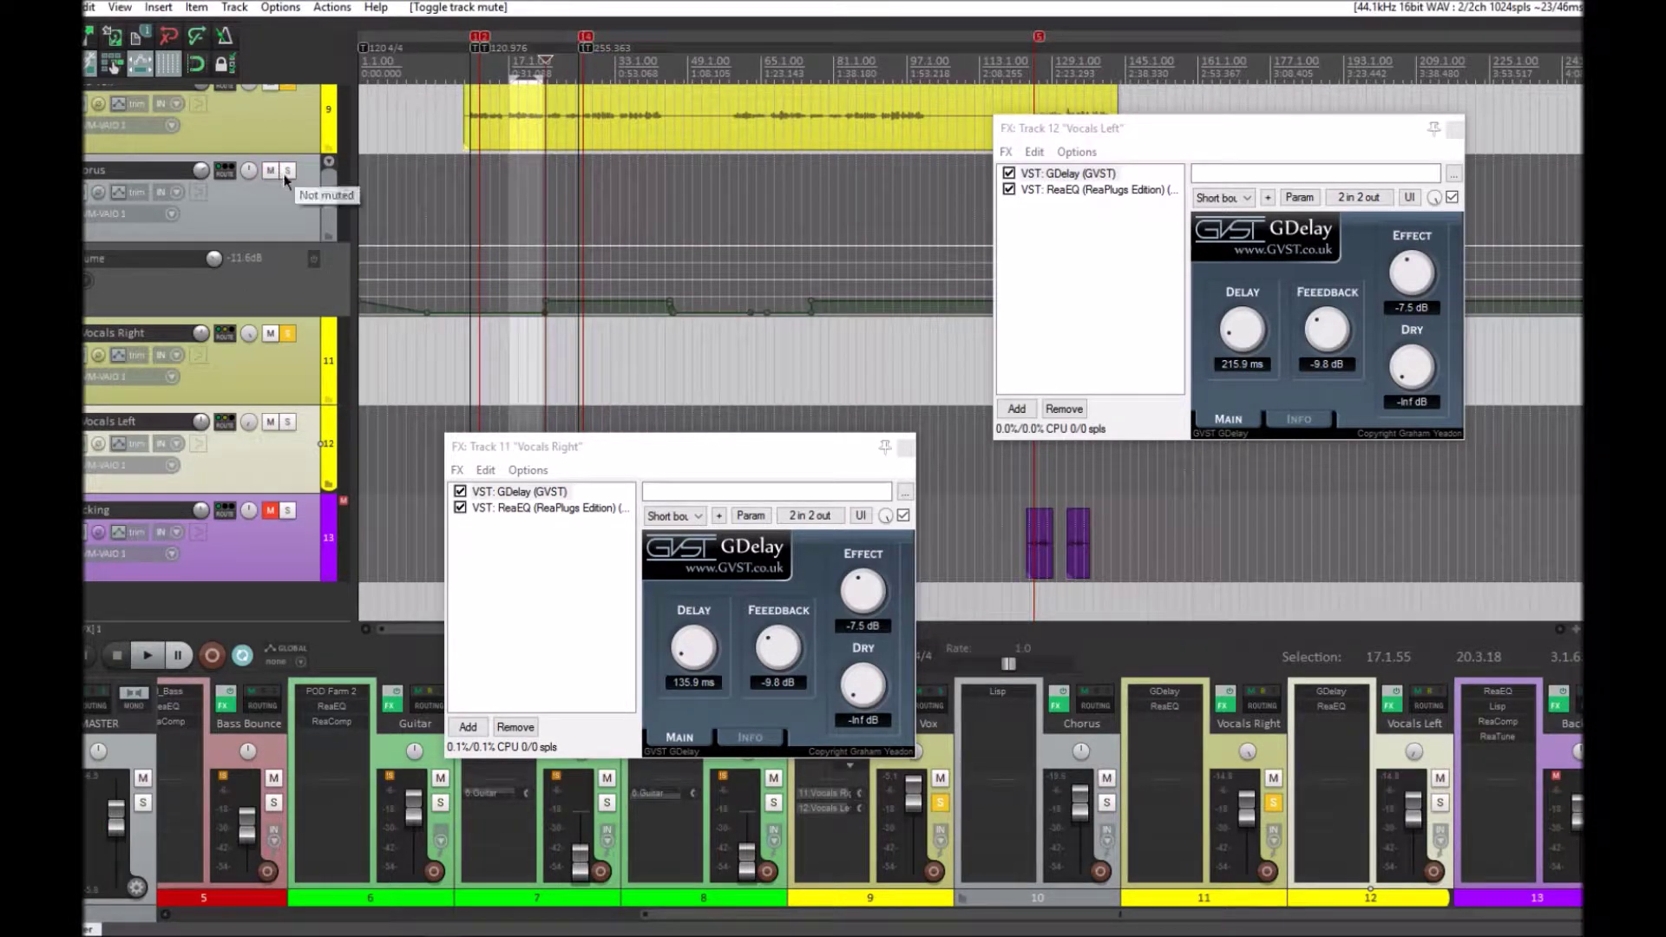
{"action": "left_click", "coordinate": [287, 170]}
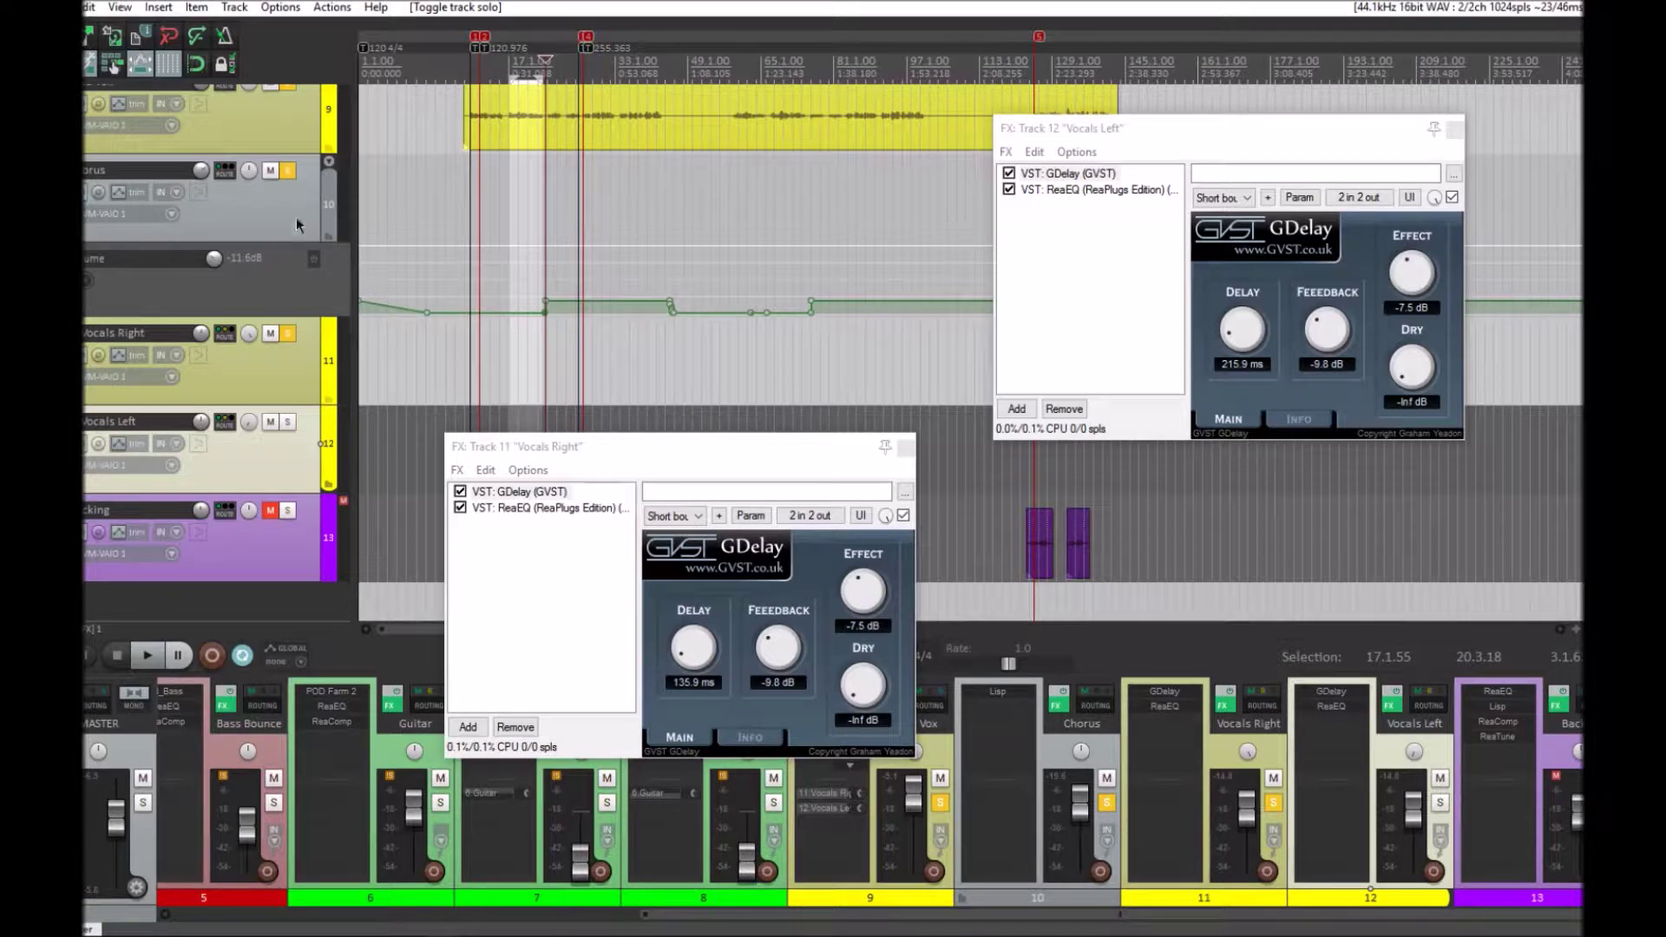
- Play the soloed vocals from within the time selection with repeat turned off, and stop playback
{"action": "left_click", "coordinate": [535, 207]}
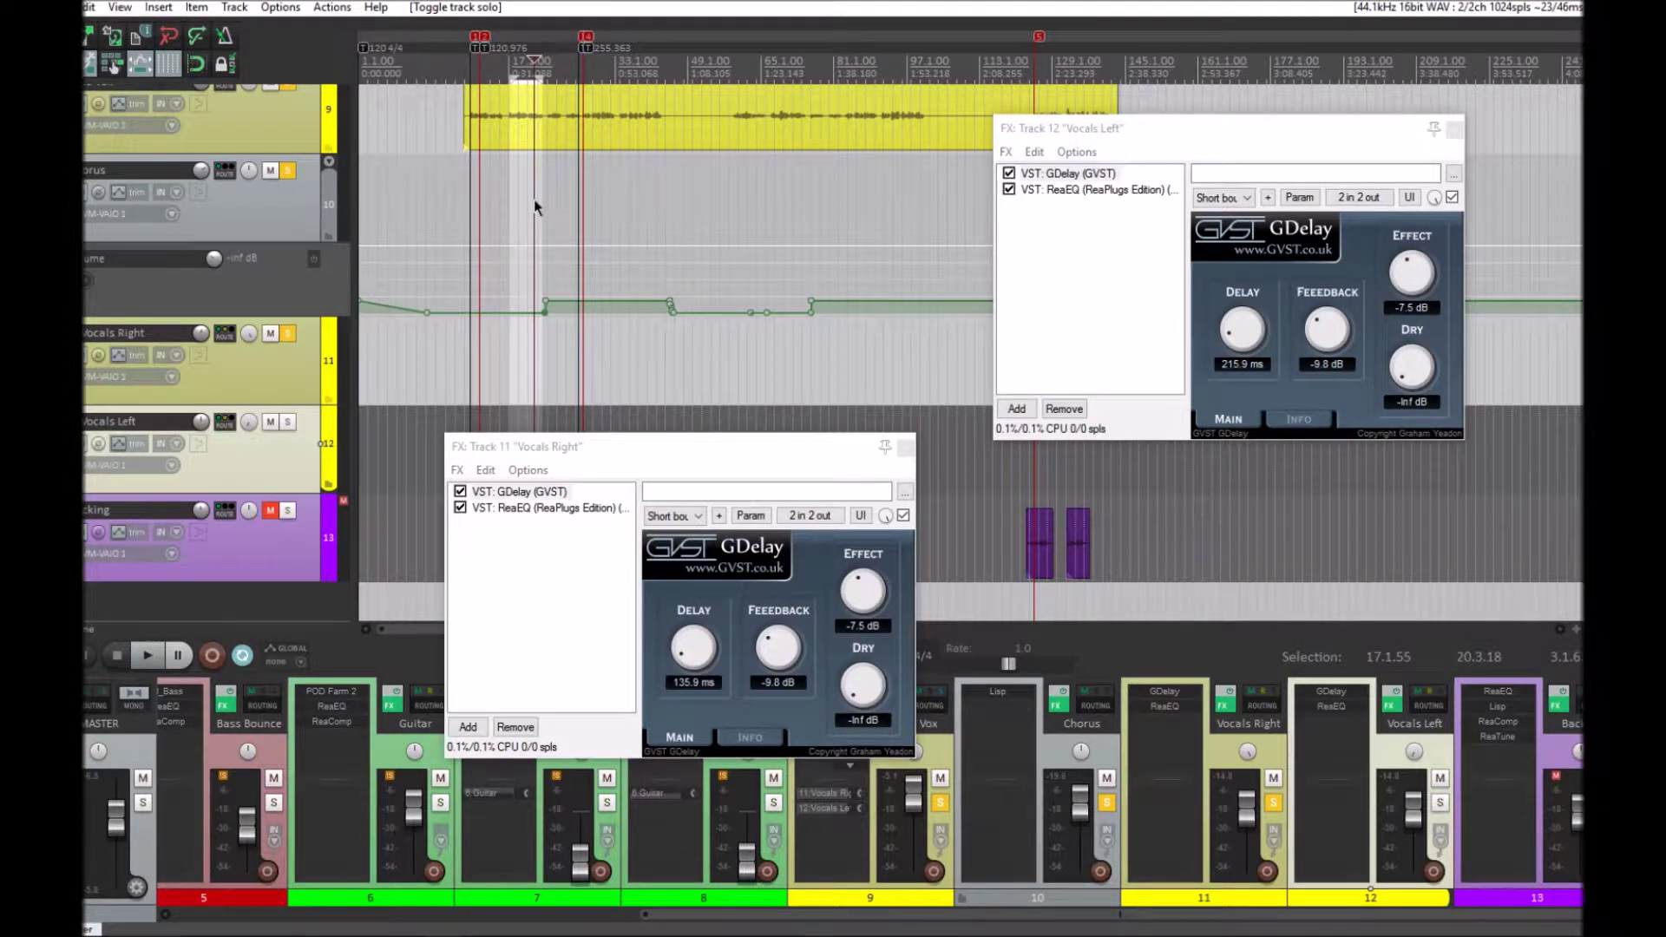
{"action": "key", "text": "space"}
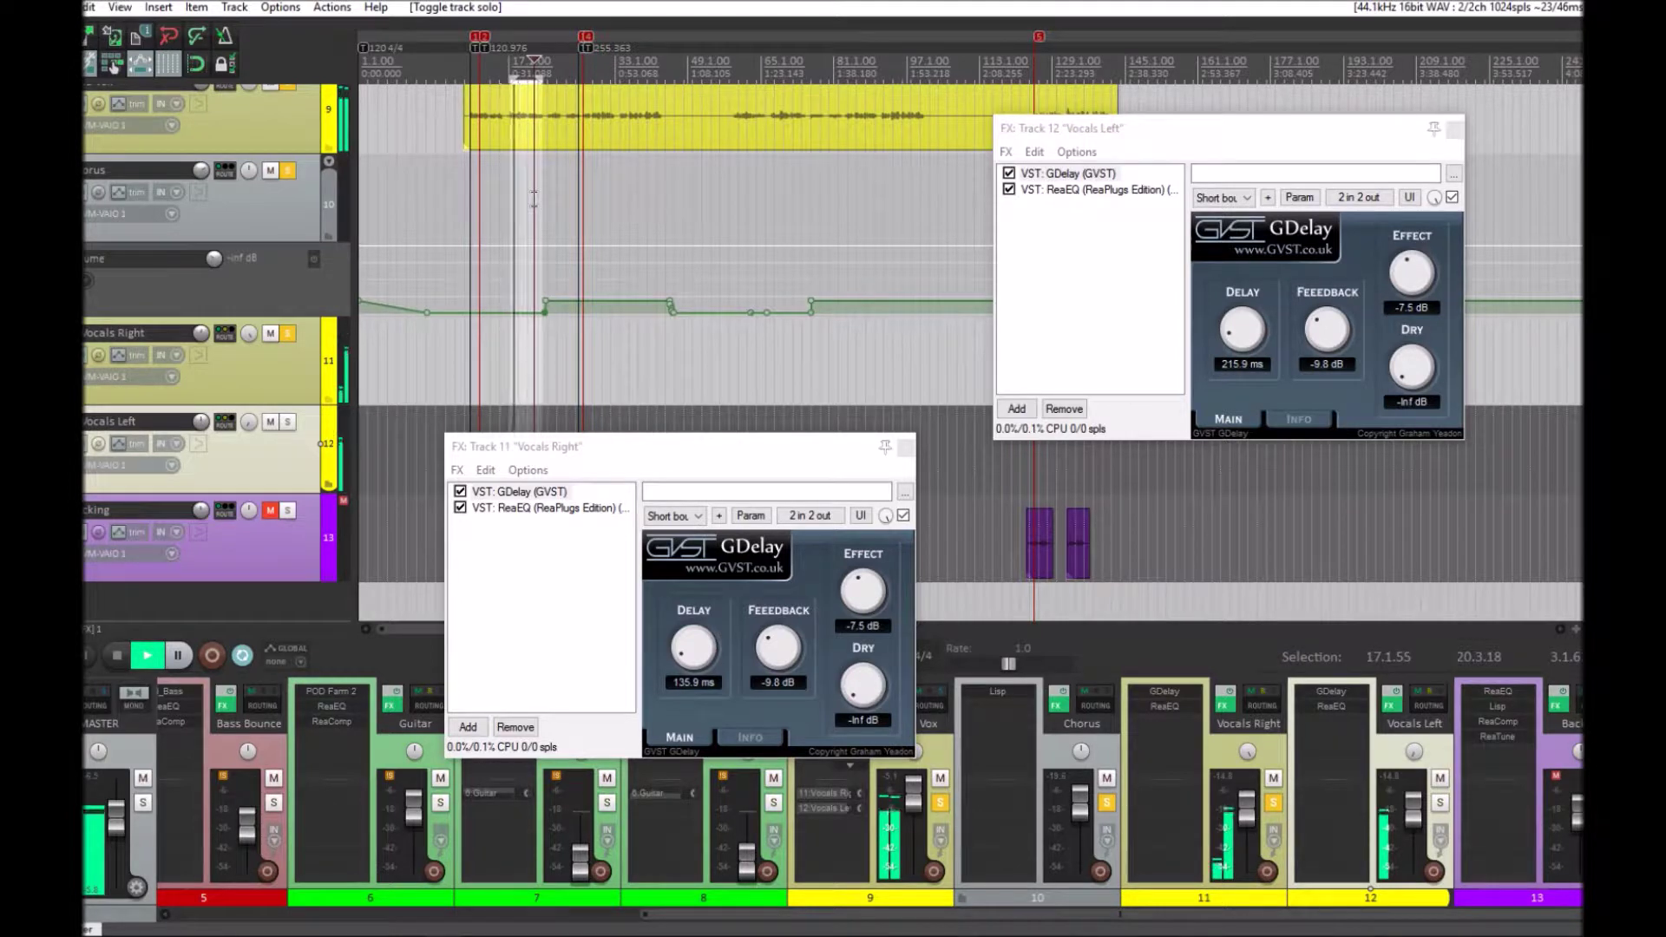
{"action": "left_click", "coordinate": [243, 655]}
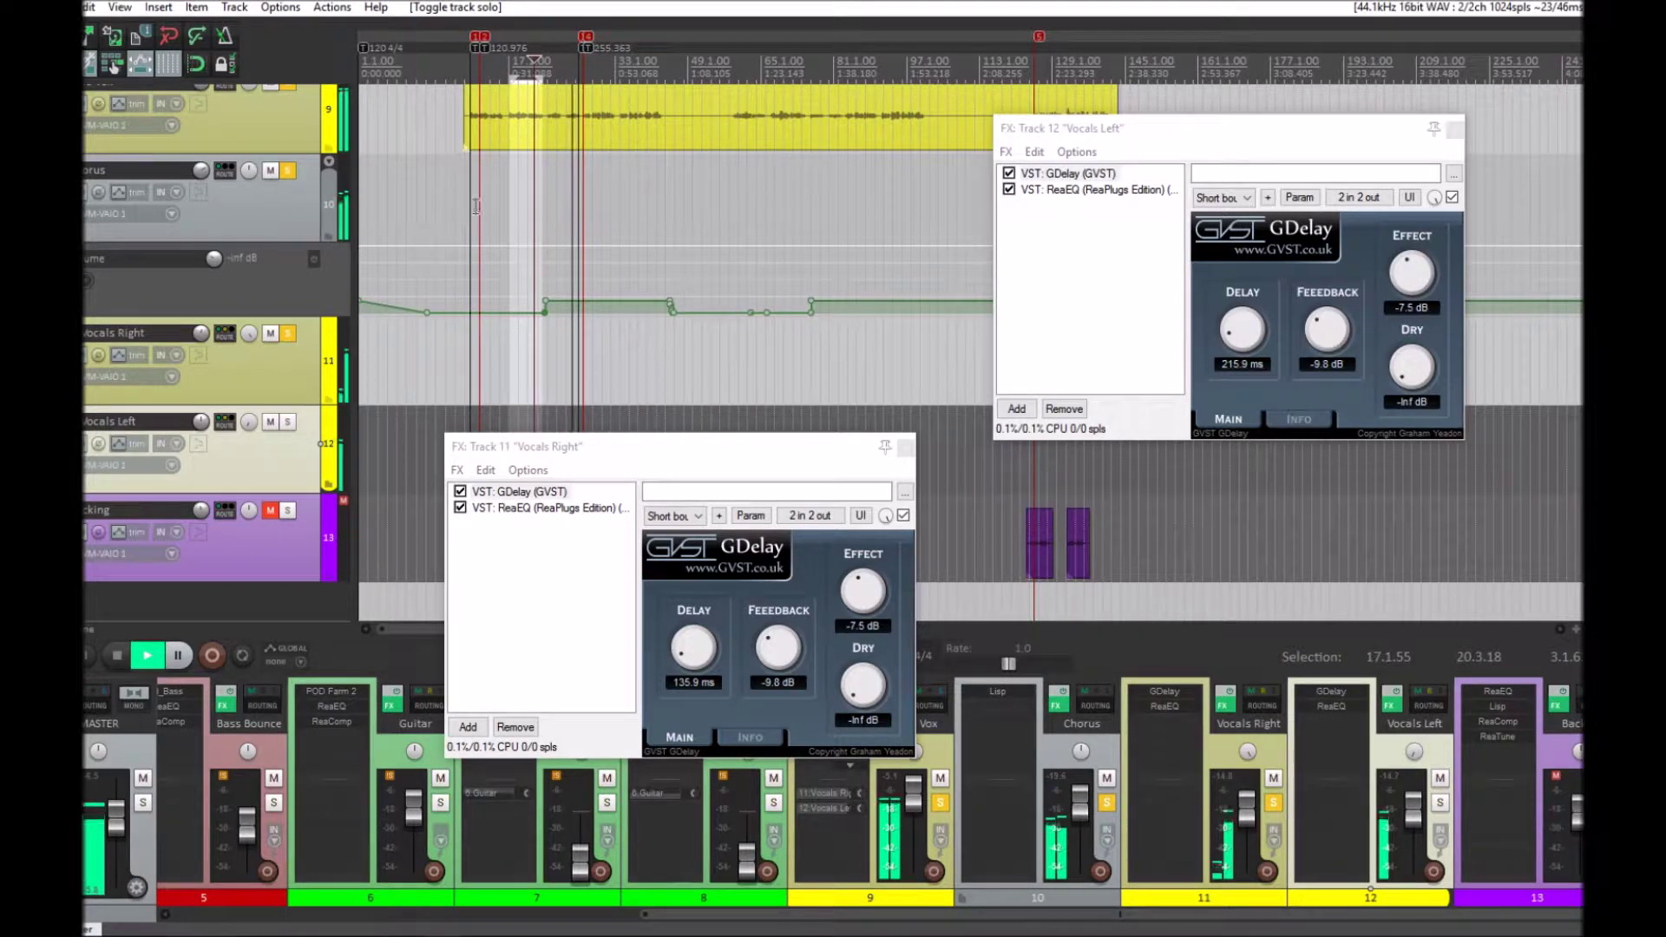
{"action": "key", "text": "space"}
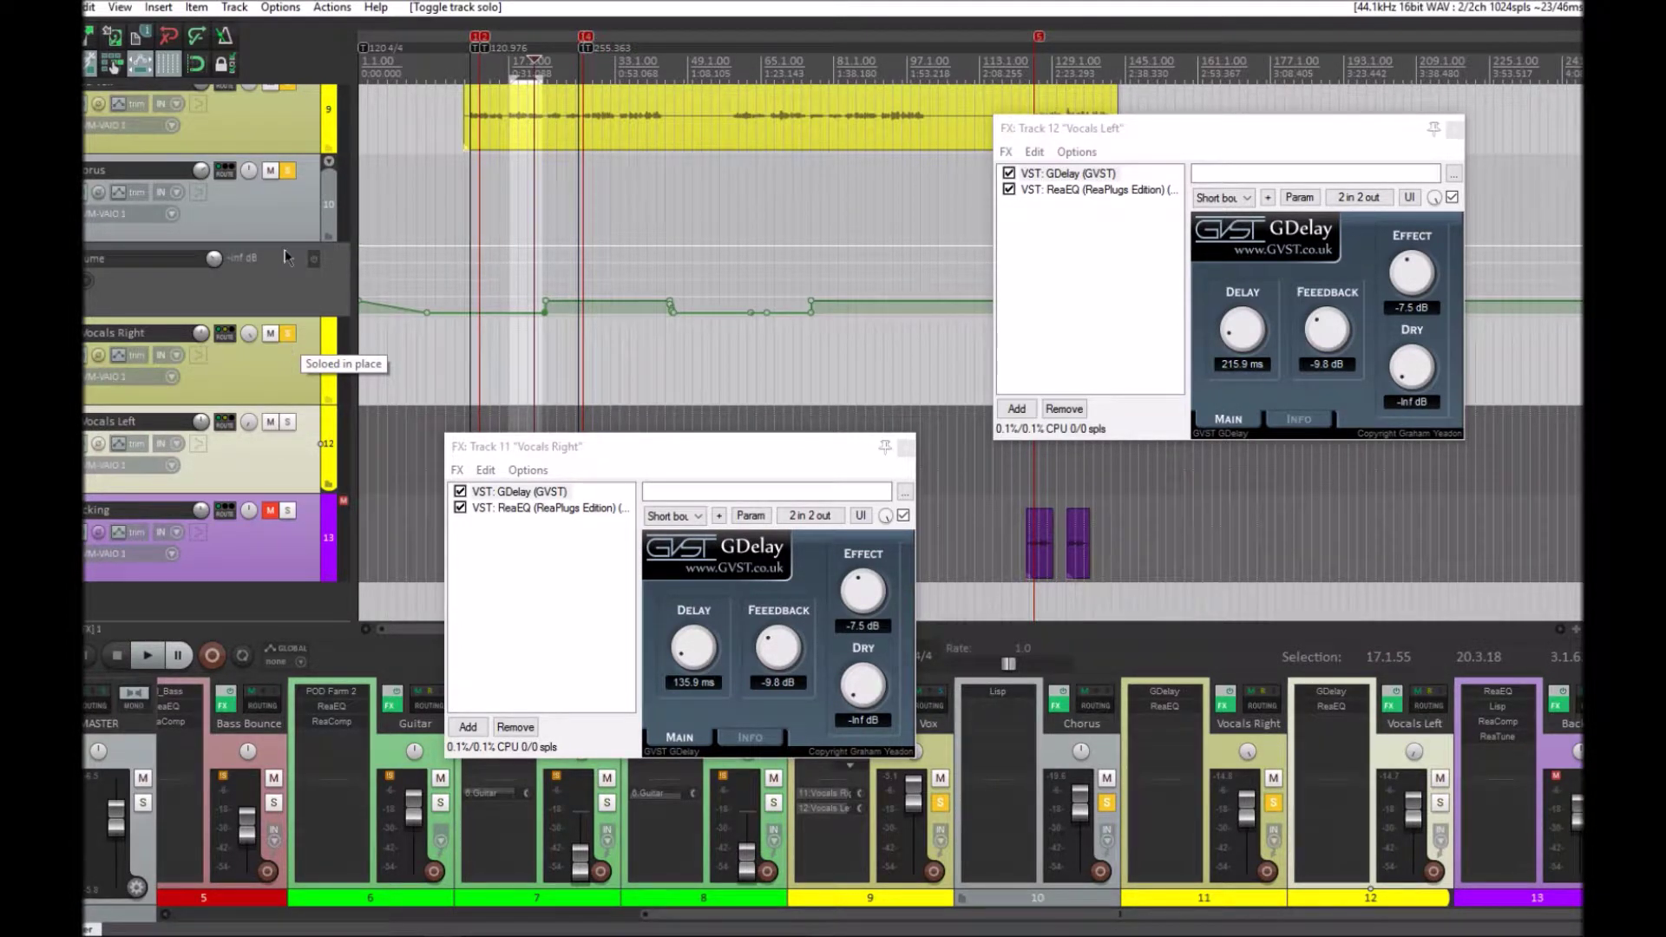
- Remove the solo from Lead Vox and Vocals Right and listen to the soloed Chorus track near the tempo marker around bar 25
{"action": "left_click", "coordinate": [288, 87]}
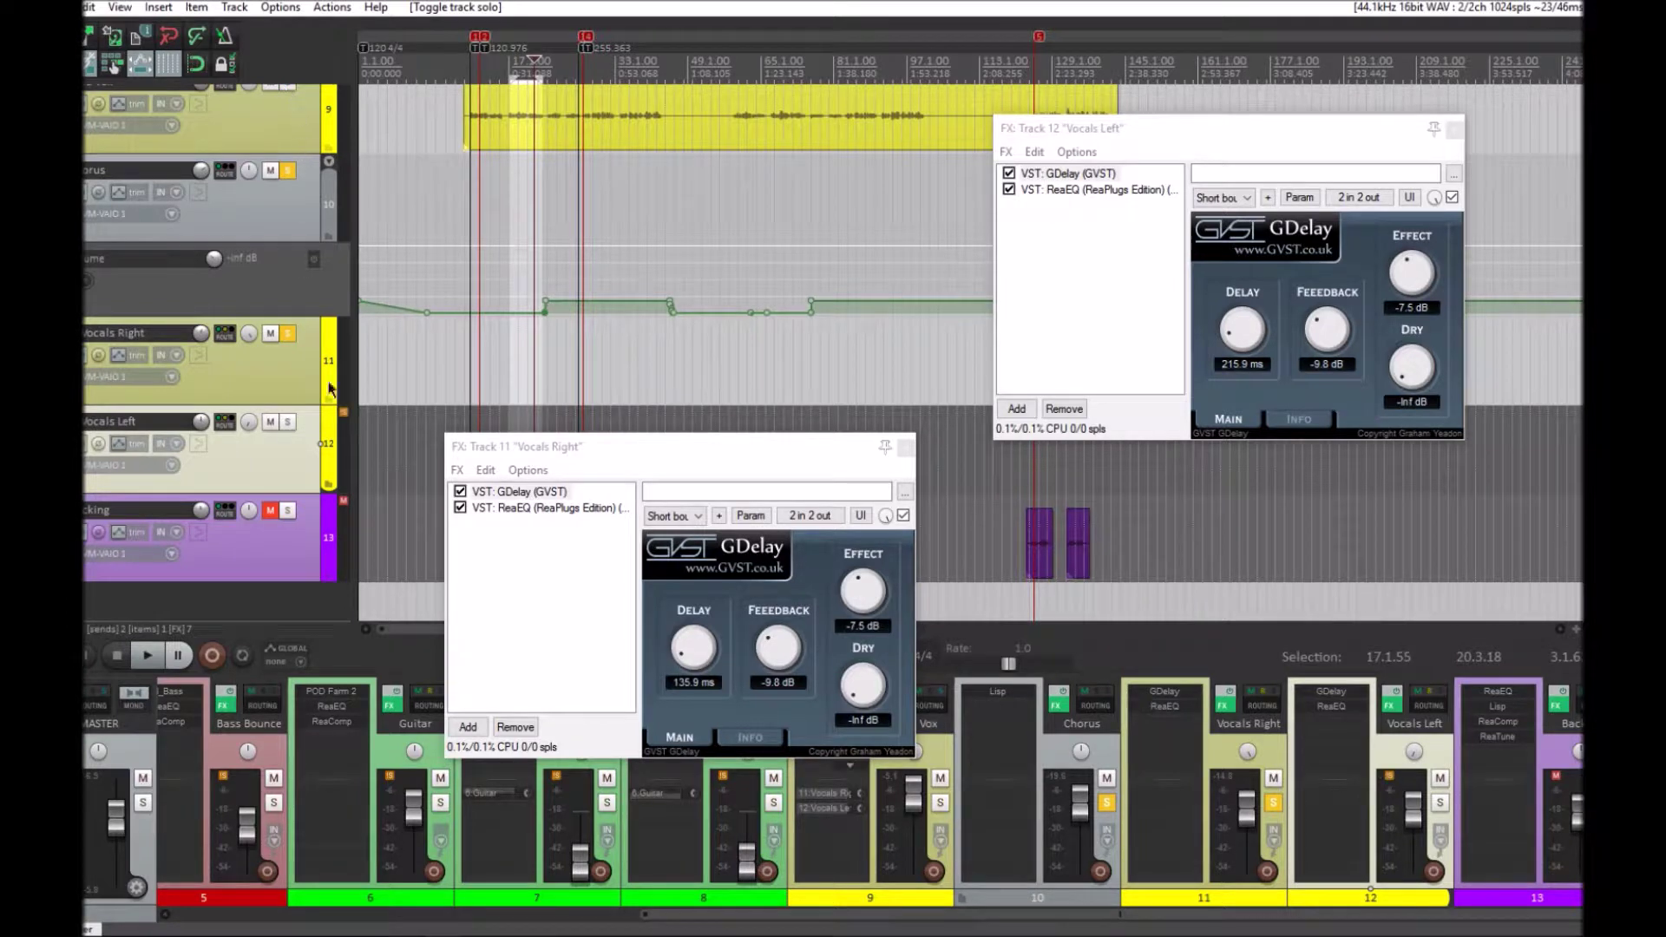
{"action": "left_click", "coordinate": [289, 335]}
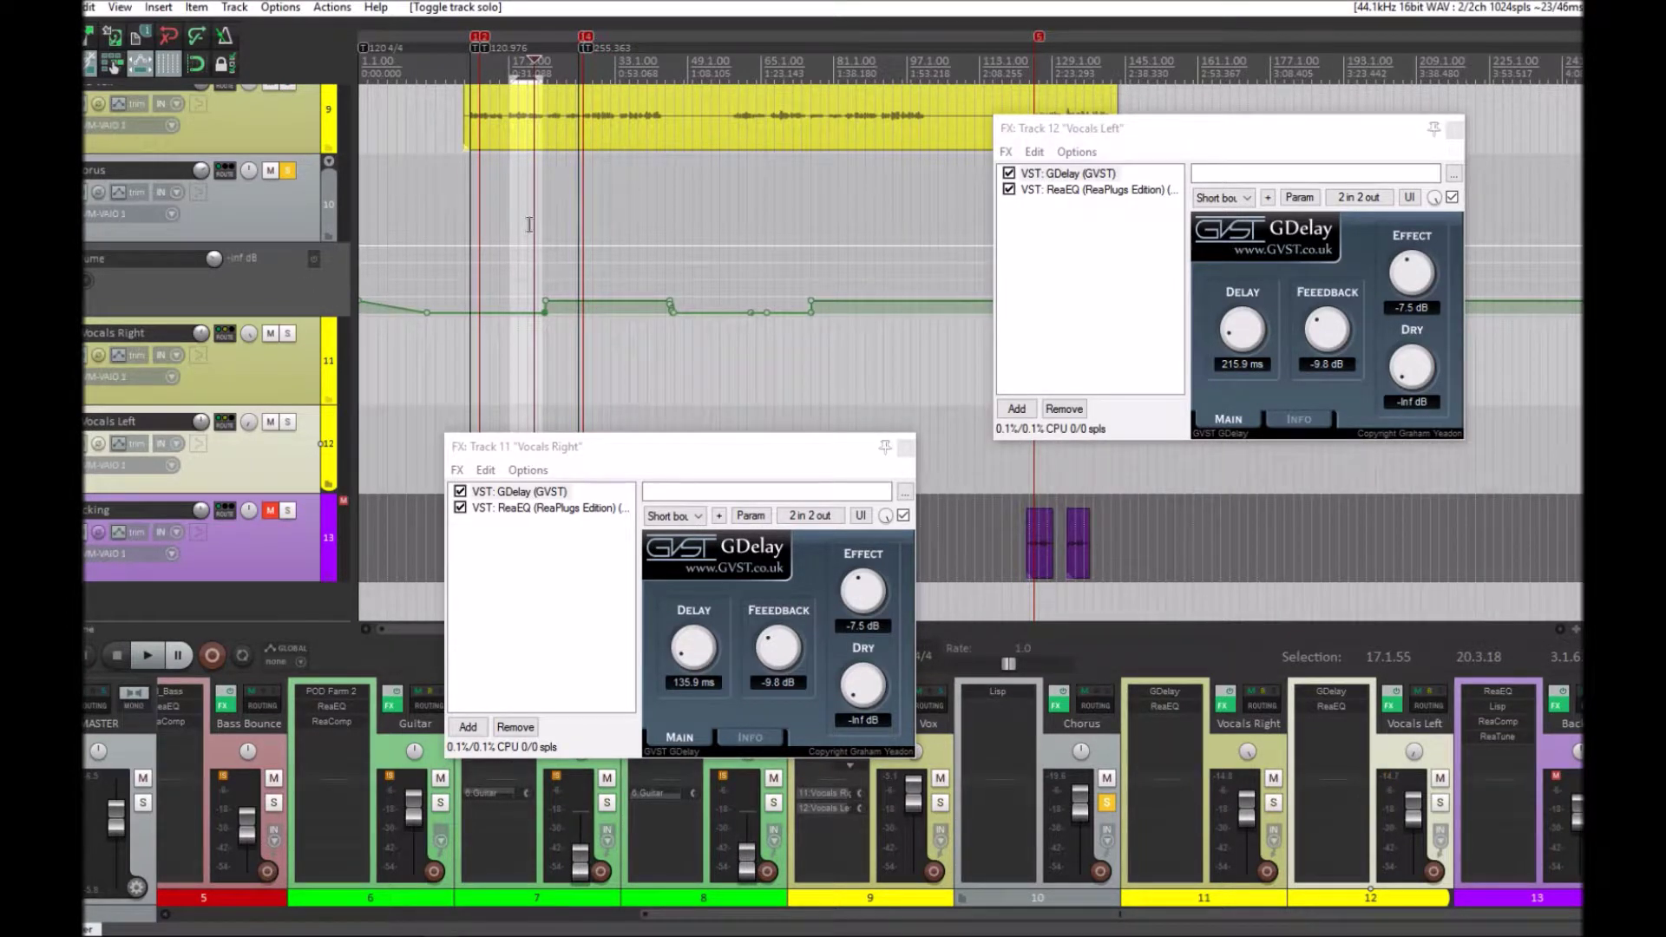
{"action": "key", "text": "space"}
{"action": "left_click", "coordinate": [576, 230]}
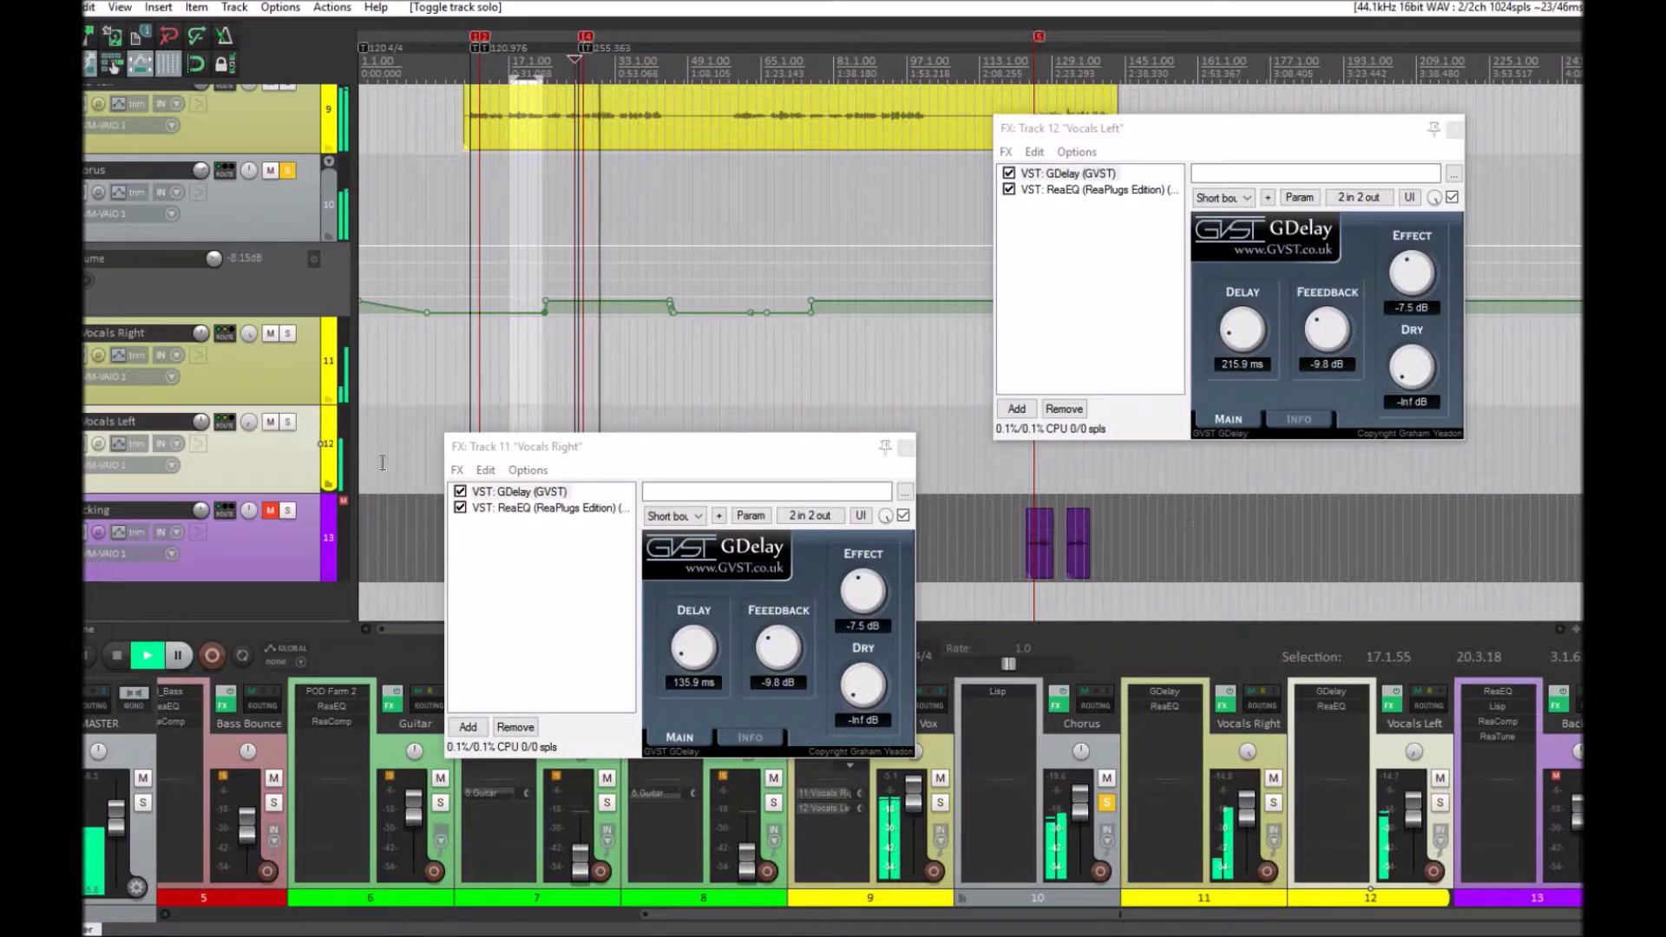
{"action": "key", "text": "space"}
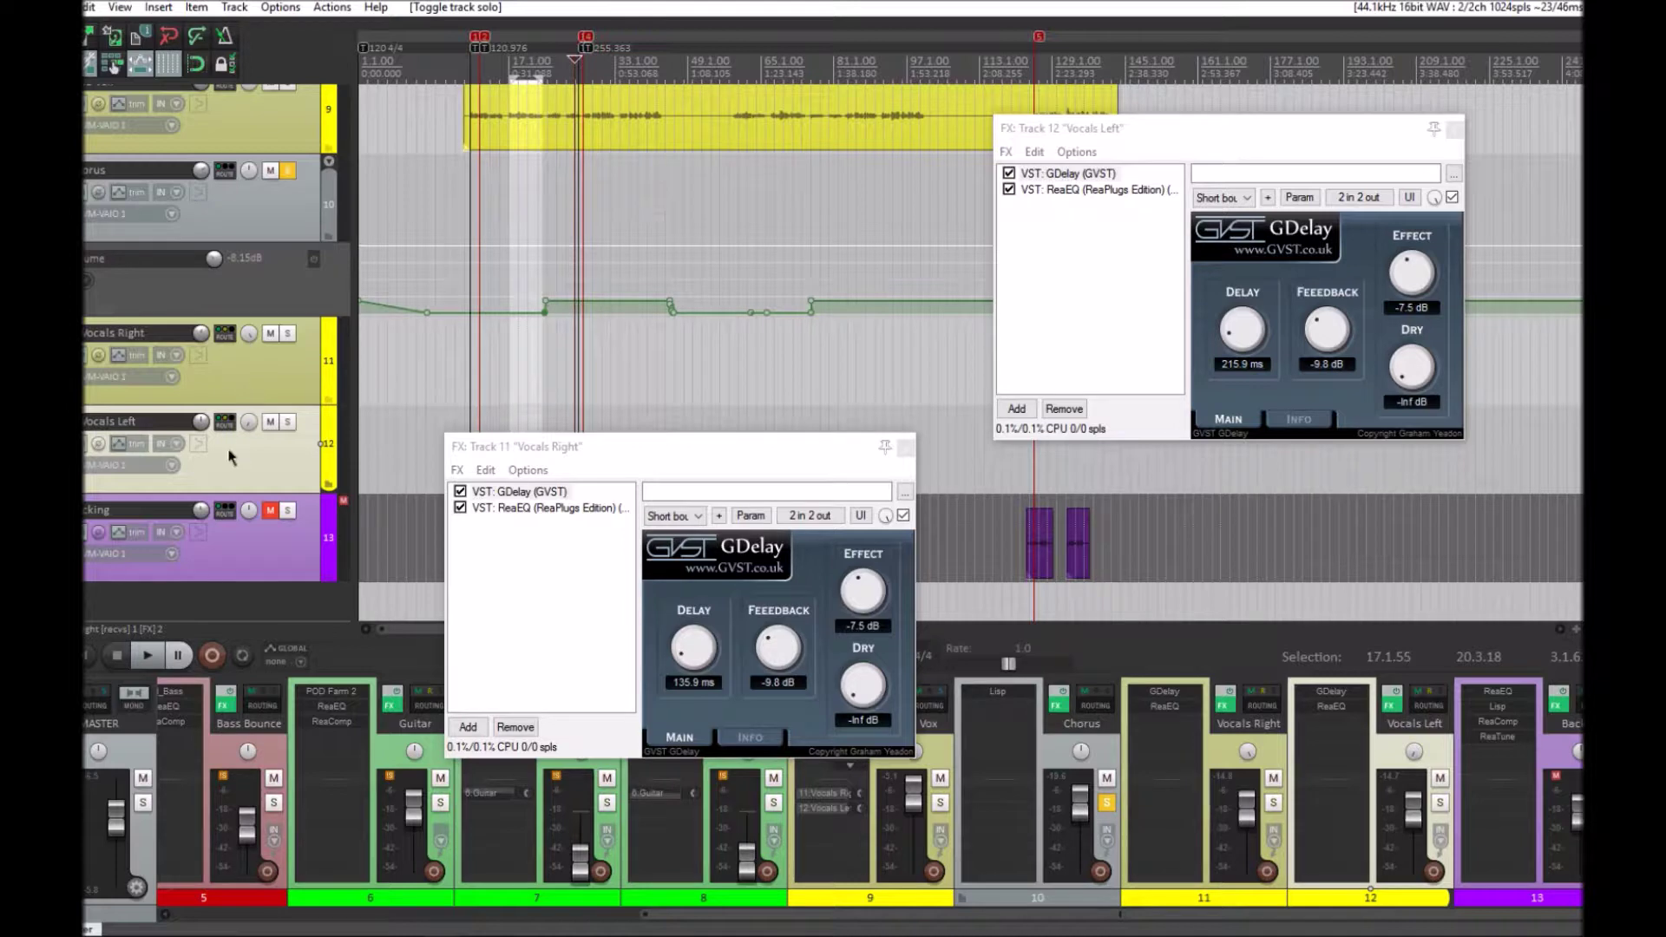
- Show the ReaEQ settings of the Vocals Right and Vocals Left tracks and close the Vocals Left effects window
{"action": "left_click", "coordinate": [486, 509]}
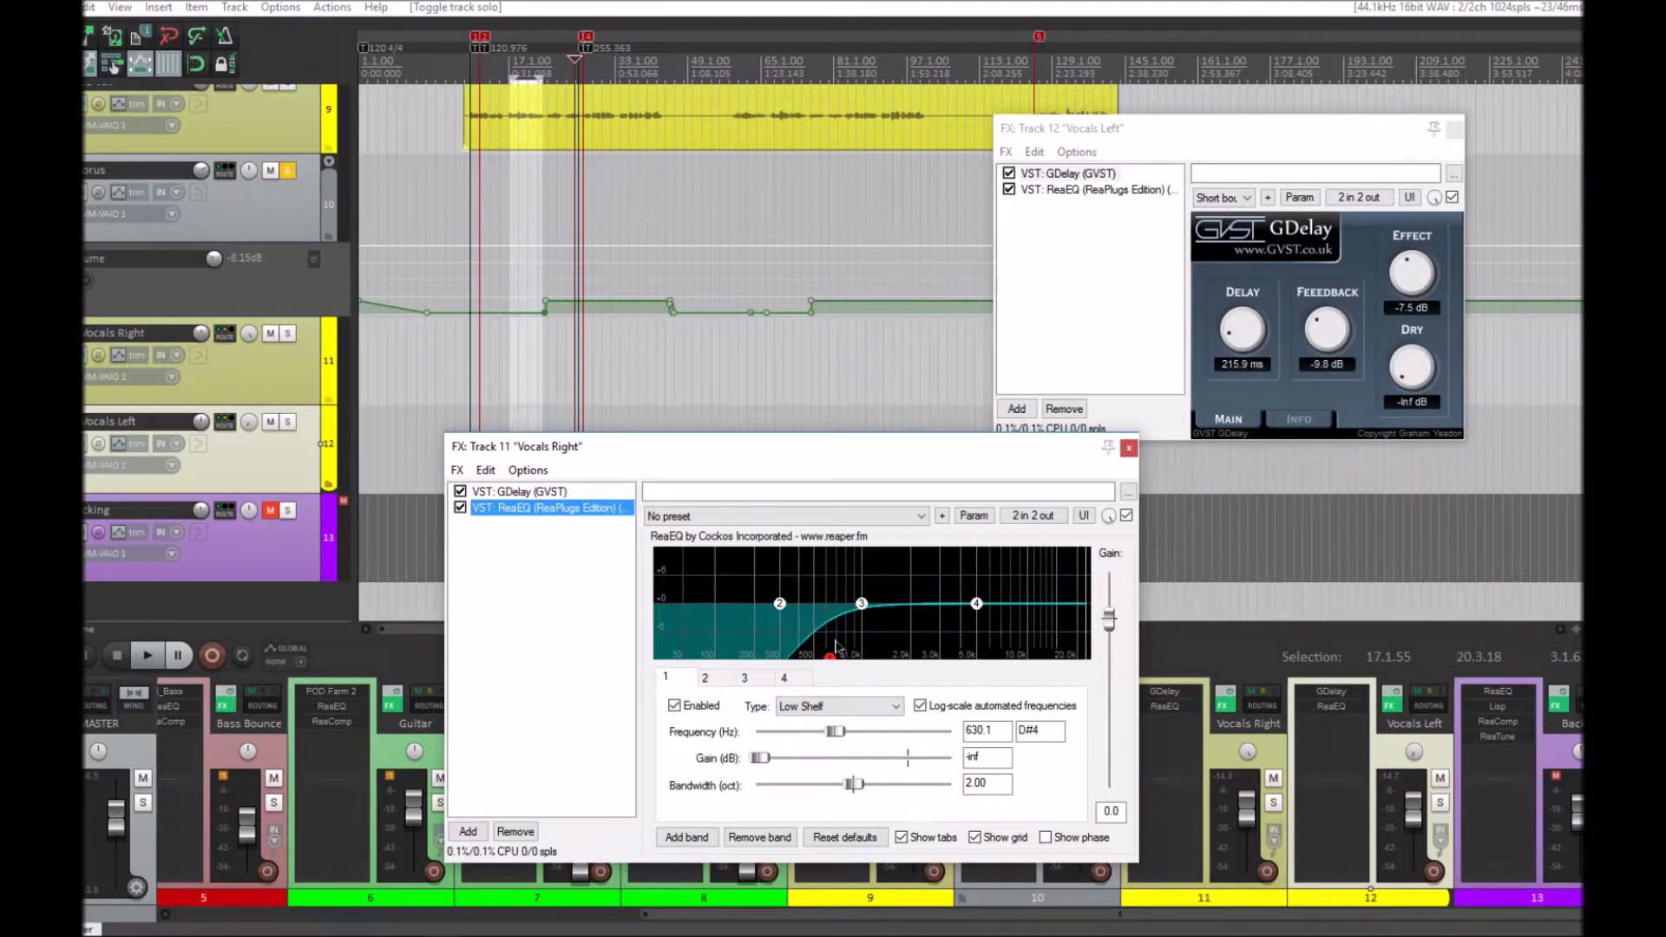
{"action": "mouse_move", "coordinate": [791, 626]}
{"action": "left_click", "coordinate": [1050, 190]}
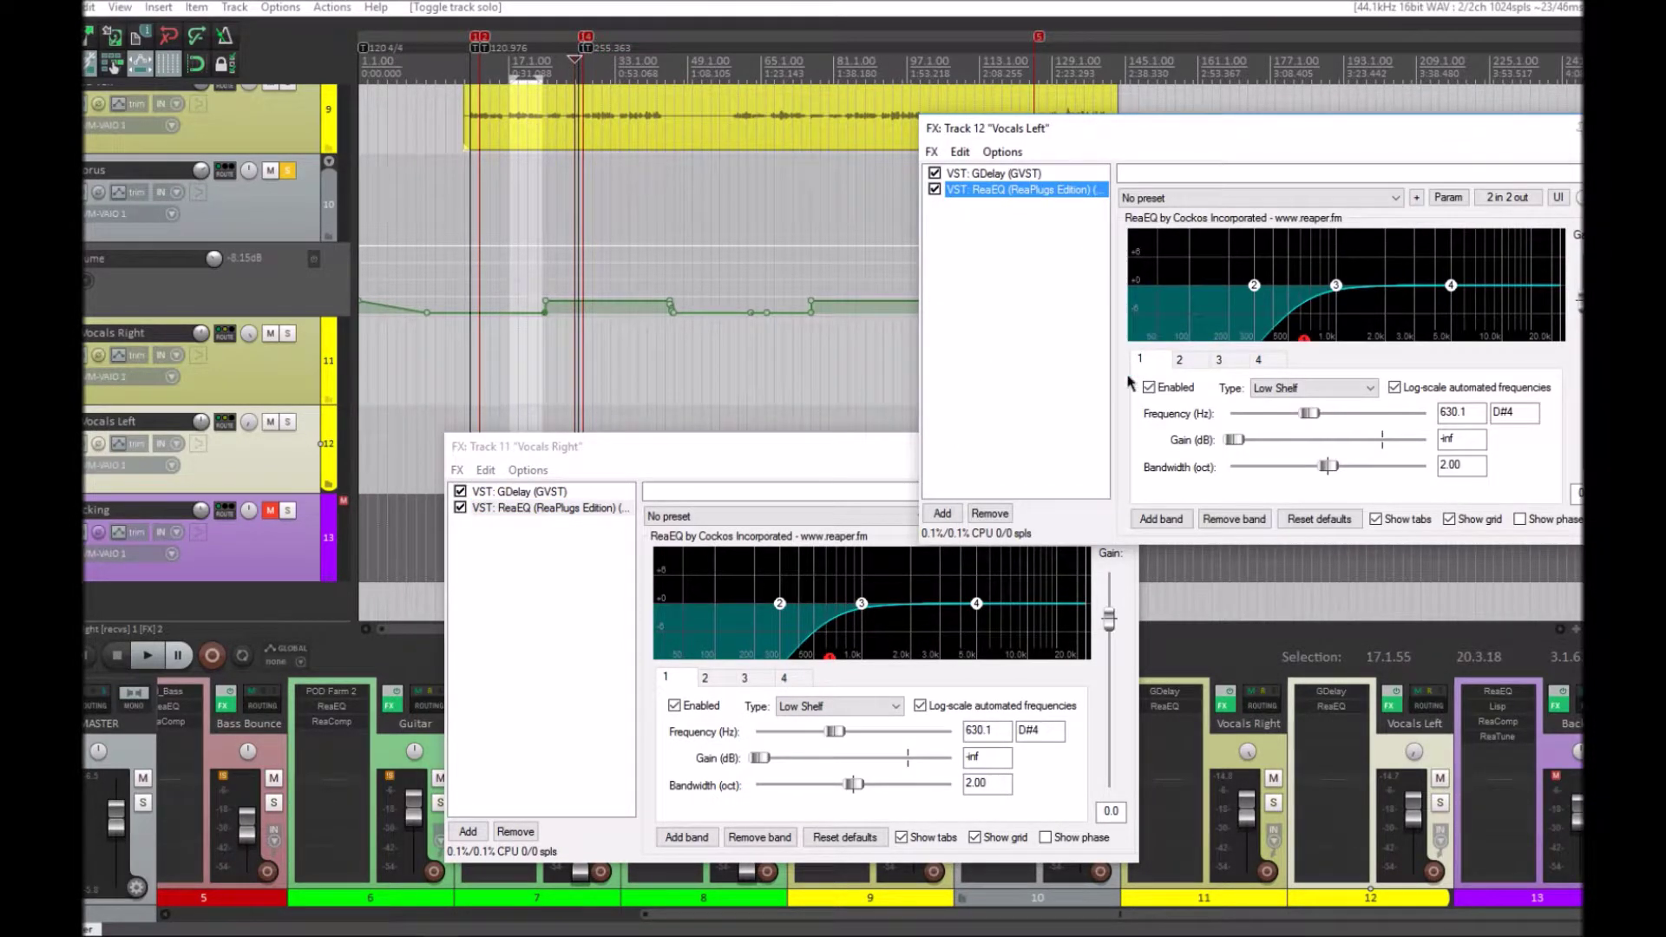
{"action": "left_click", "coordinate": [1337, 96]}
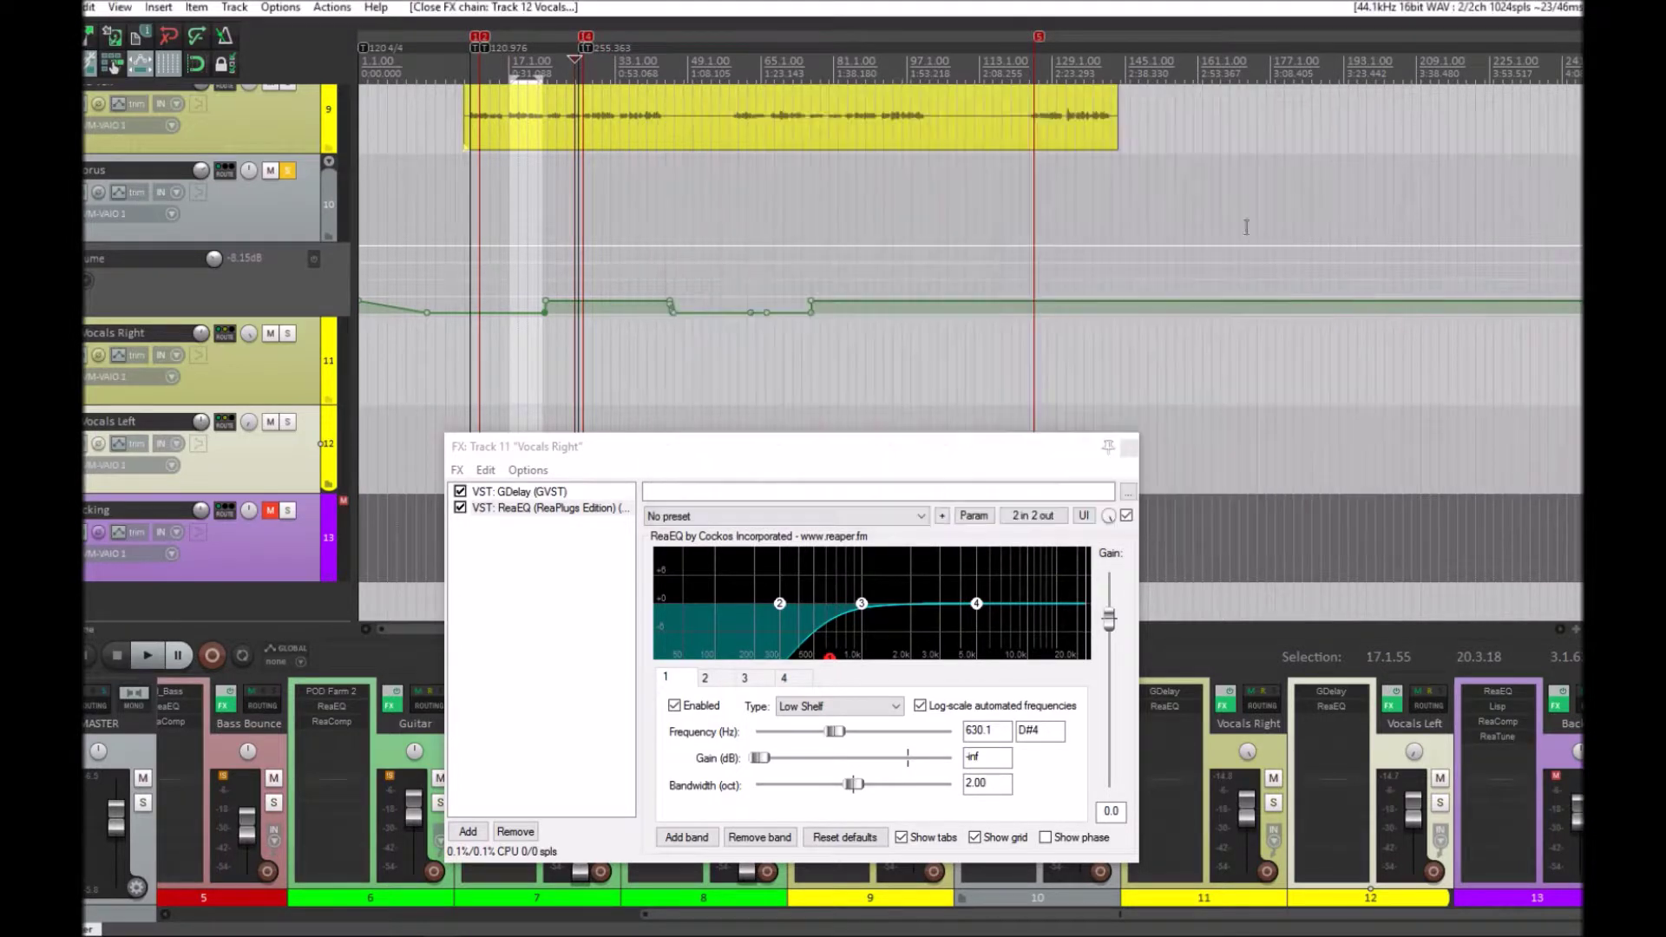
- Close the Vocals Right effects window, remove the solo from the Chorus track, and play the full mix from within the time selection
{"action": "left_click", "coordinate": [1129, 447]}
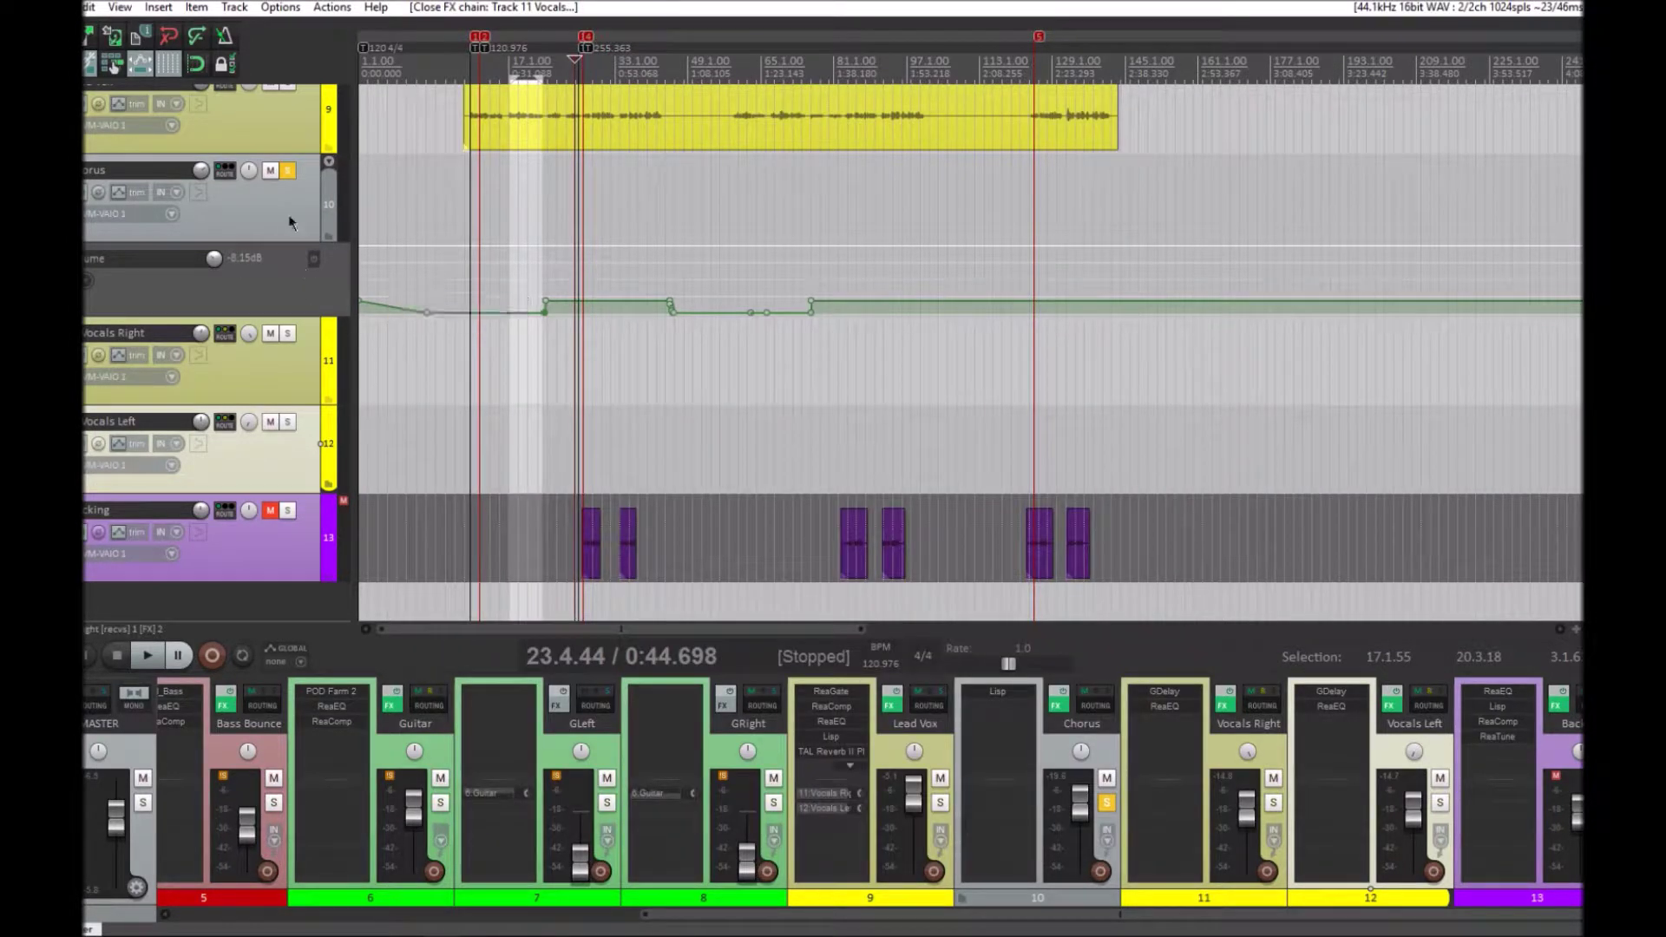
{"action": "left_click", "coordinate": [287, 172]}
{"action": "scroll", "coordinate": [291, 217], "scroll_direction": "up", "scroll_amount": 2}
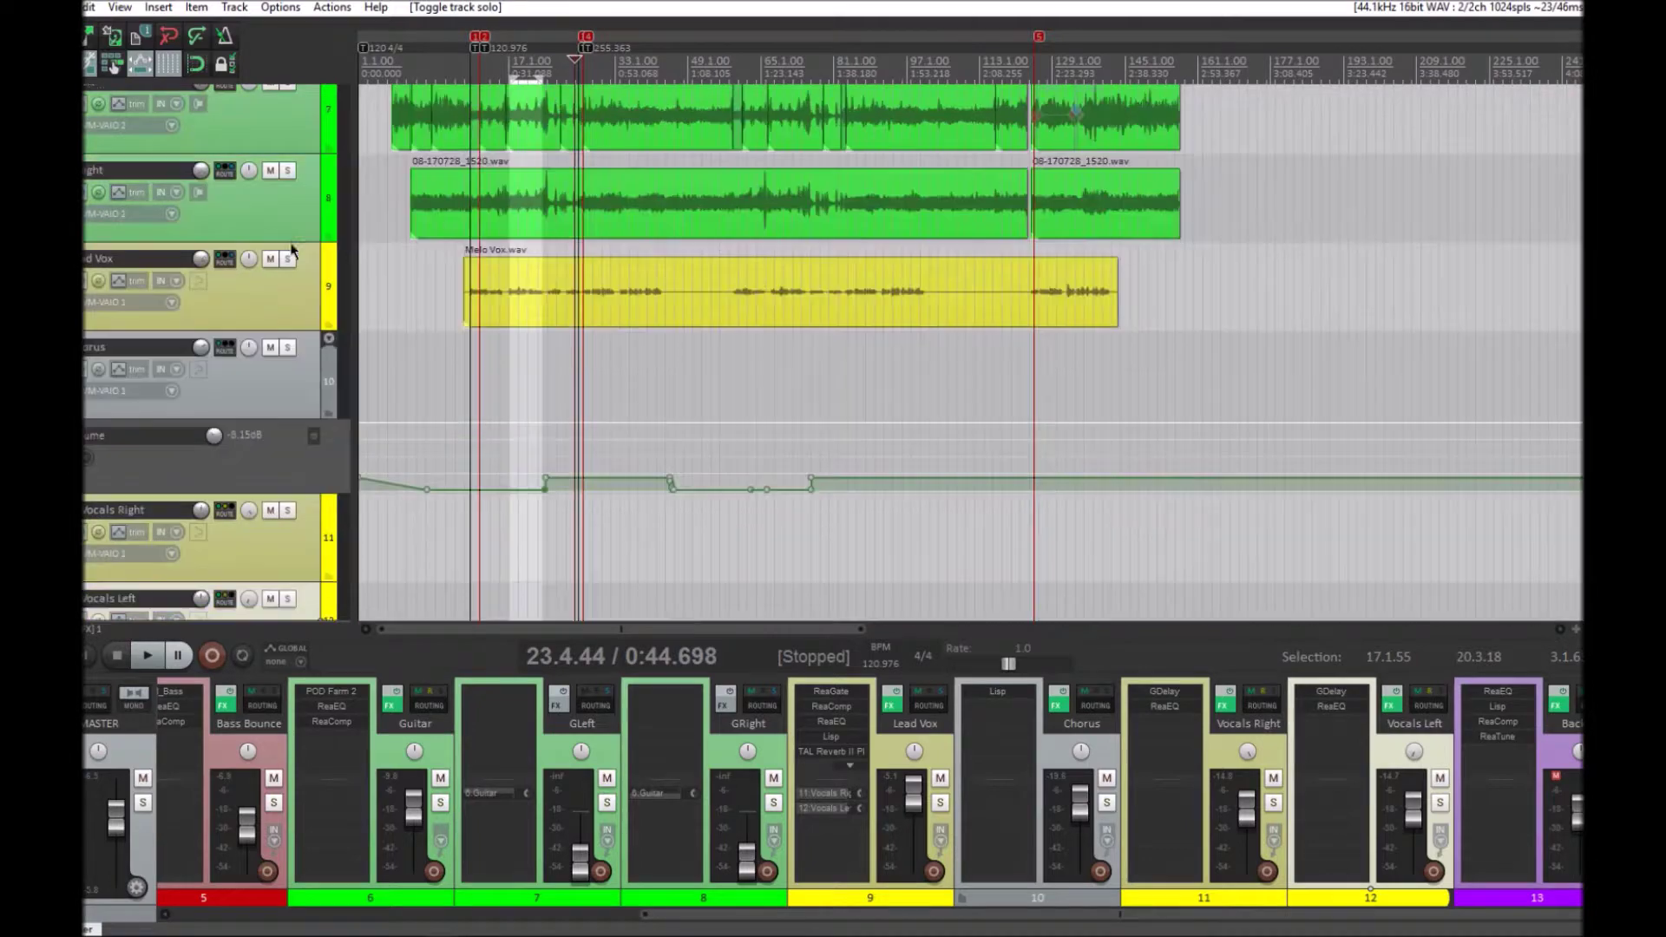
{"action": "scroll", "coordinate": [293, 243], "scroll_direction": "down", "scroll_amount": 2}
{"action": "scroll", "coordinate": [294, 256], "scroll_direction": "up", "scroll_amount": 2}
{"action": "left_click", "coordinate": [518, 285]}
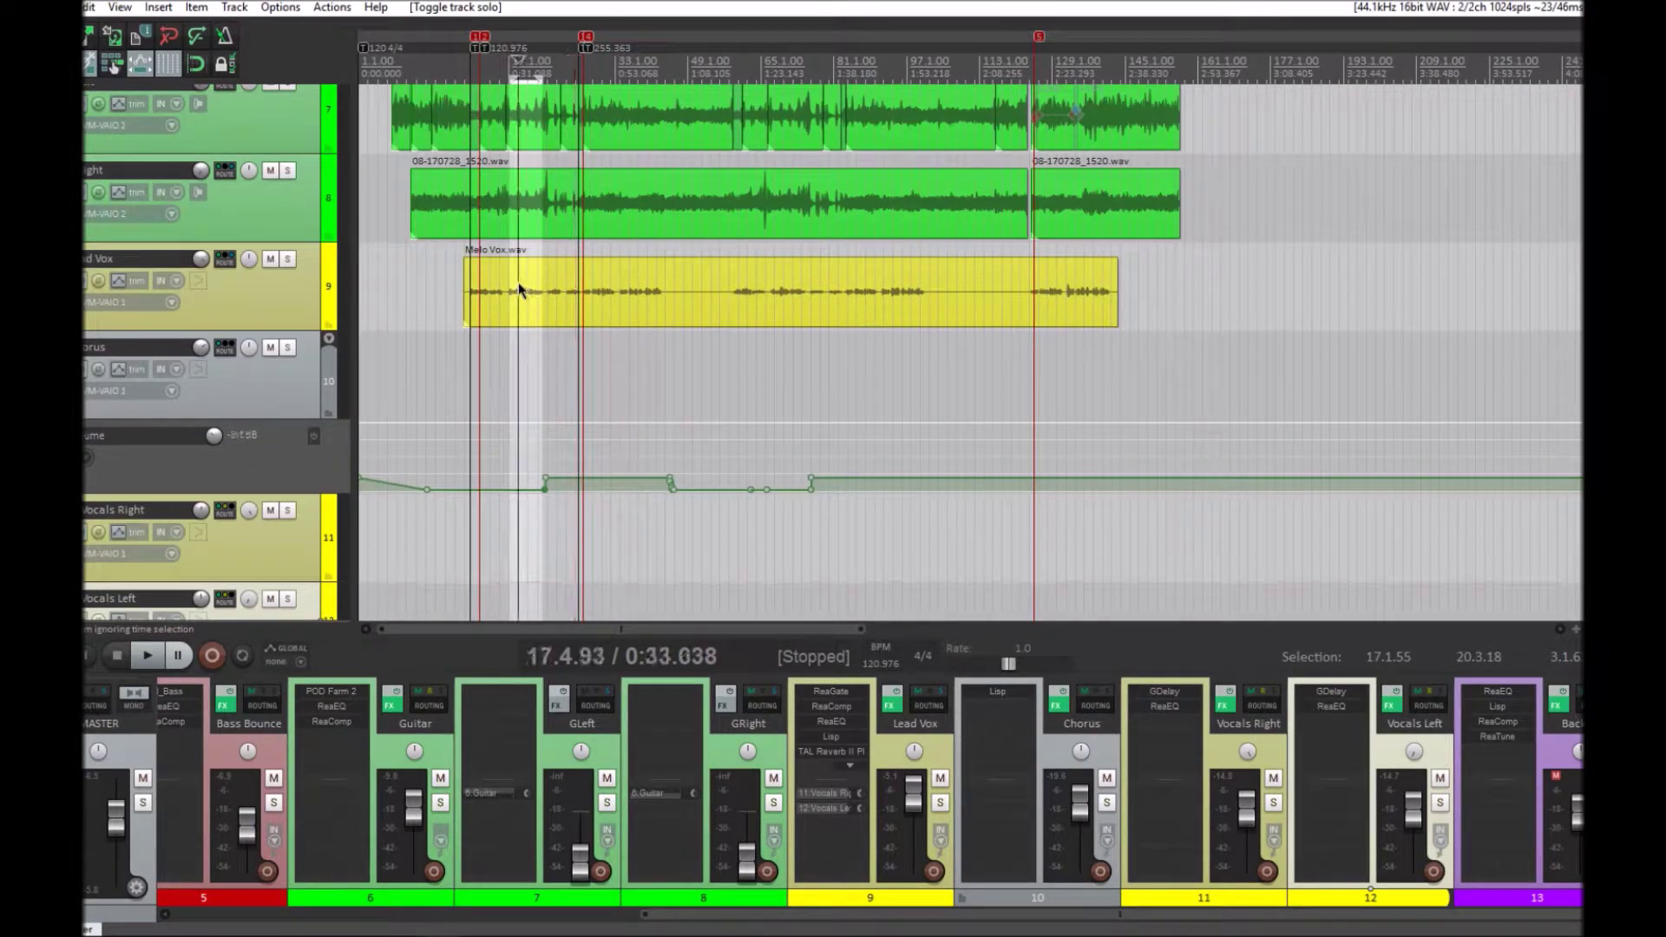
{"action": "key", "text": "space"}
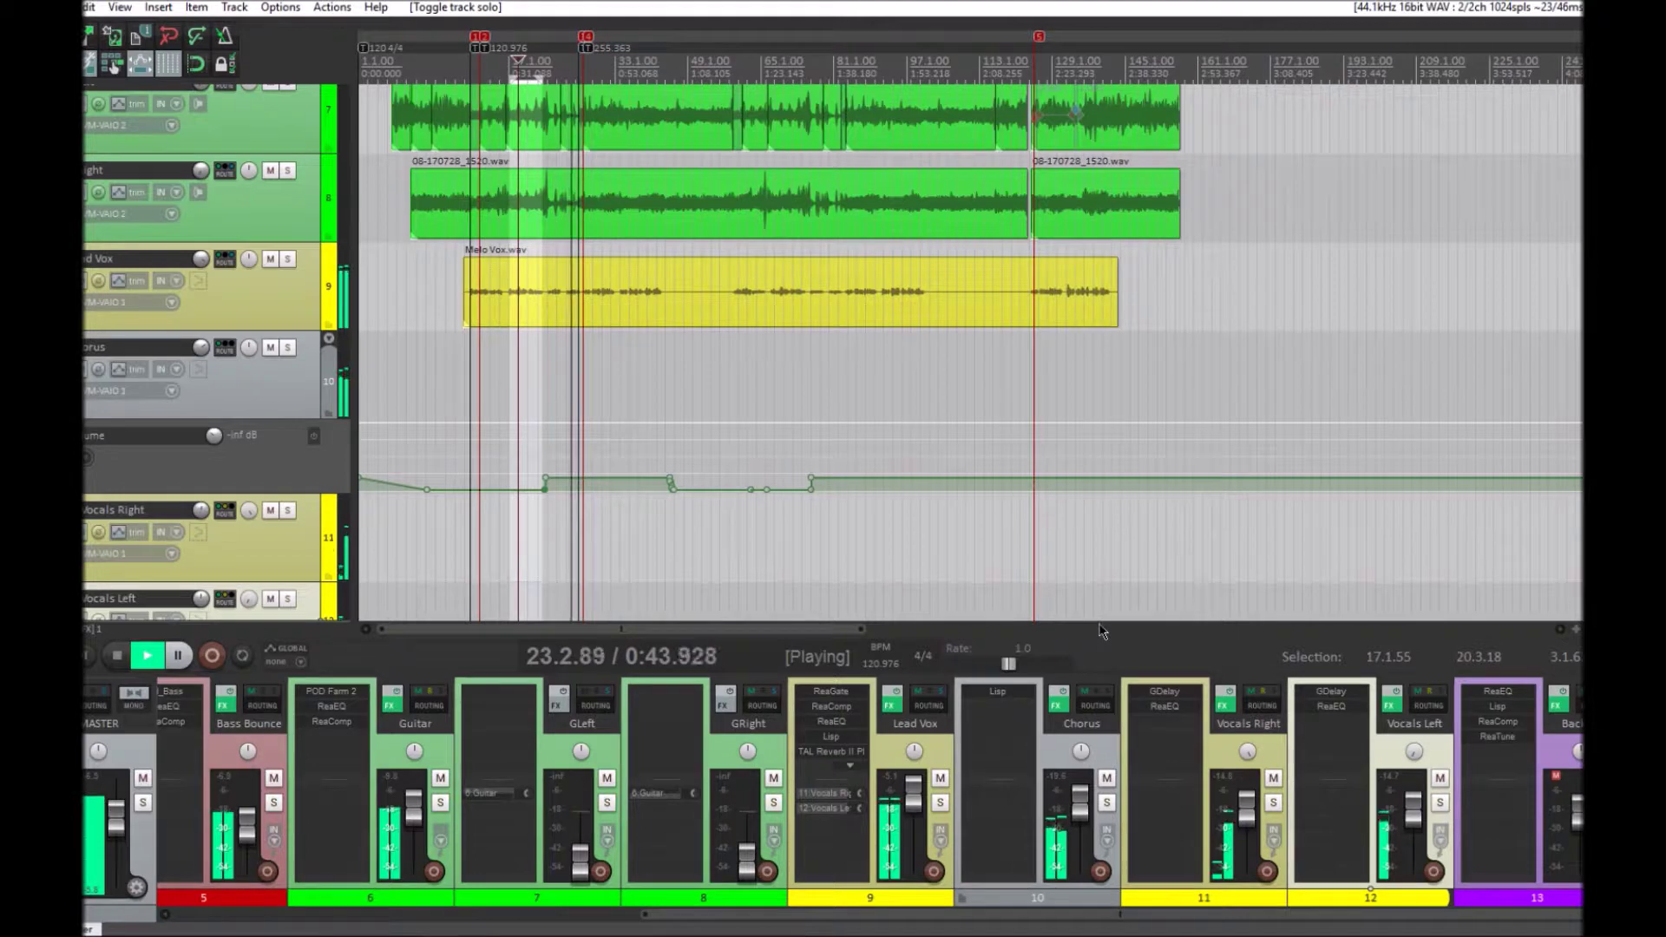
- Raise the Chorus track's volume to +12.0 dB during playback, lower it to +5.48 dB, and stop playback
{"action": "mouse_move", "coordinate": [1085, 807]}
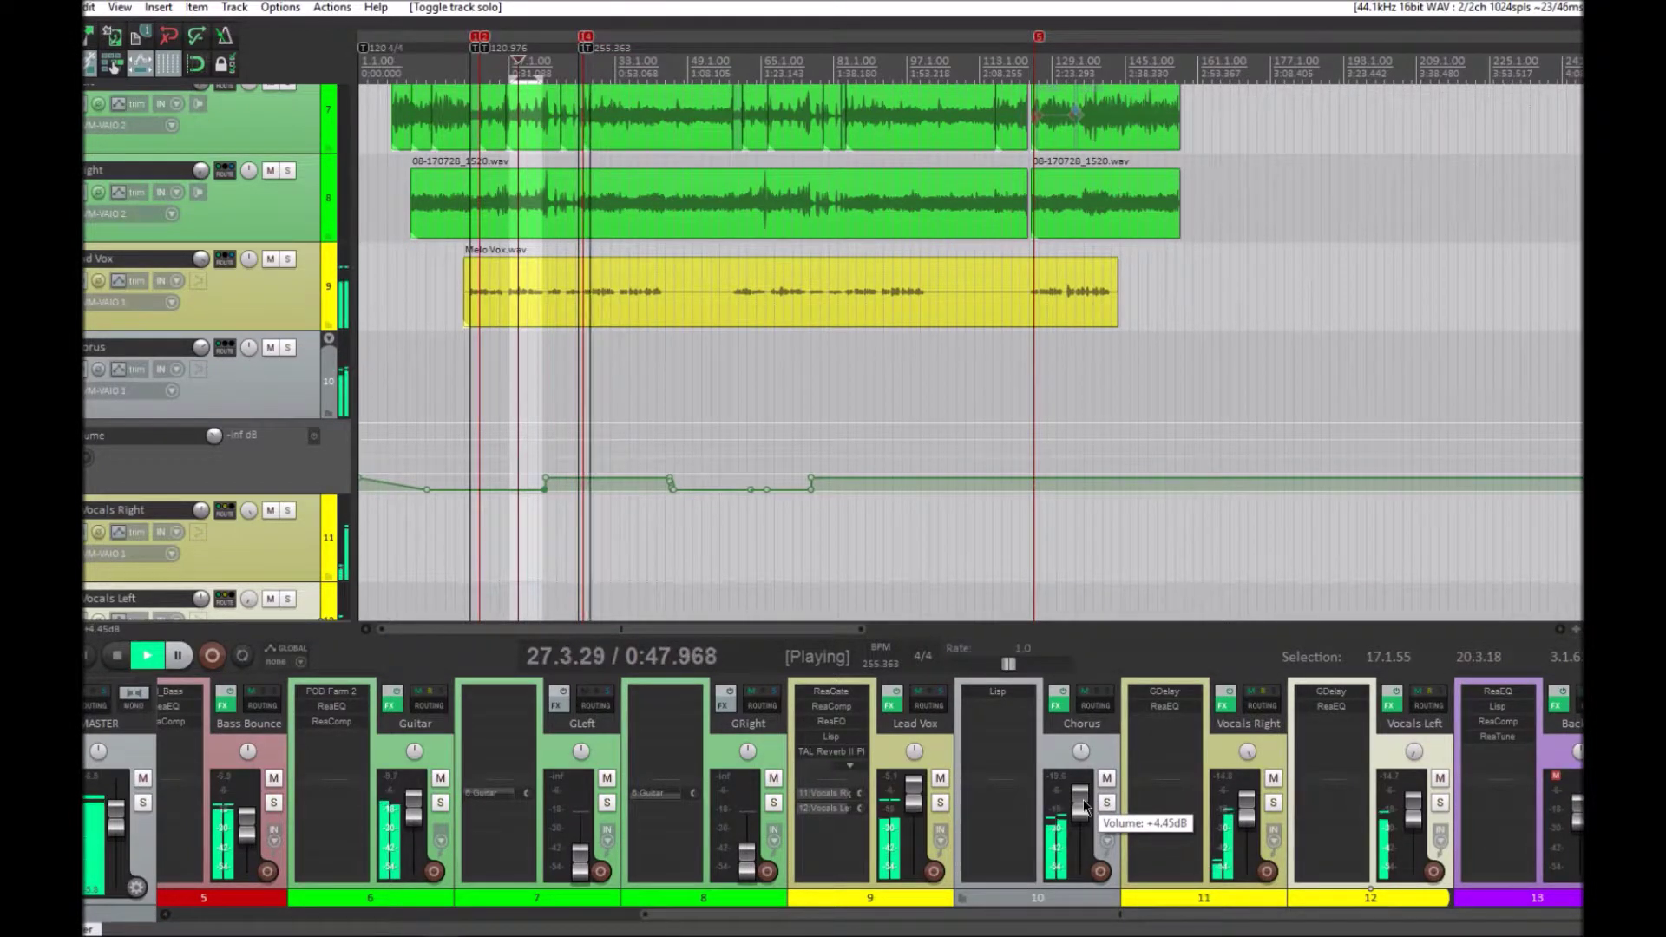
{"action": "scroll", "coordinate": [1084, 807], "scroll_direction": "up", "scroll_amount": 3}
{"action": "scroll", "coordinate": [1085, 808], "scroll_direction": "up", "scroll_amount": 5}
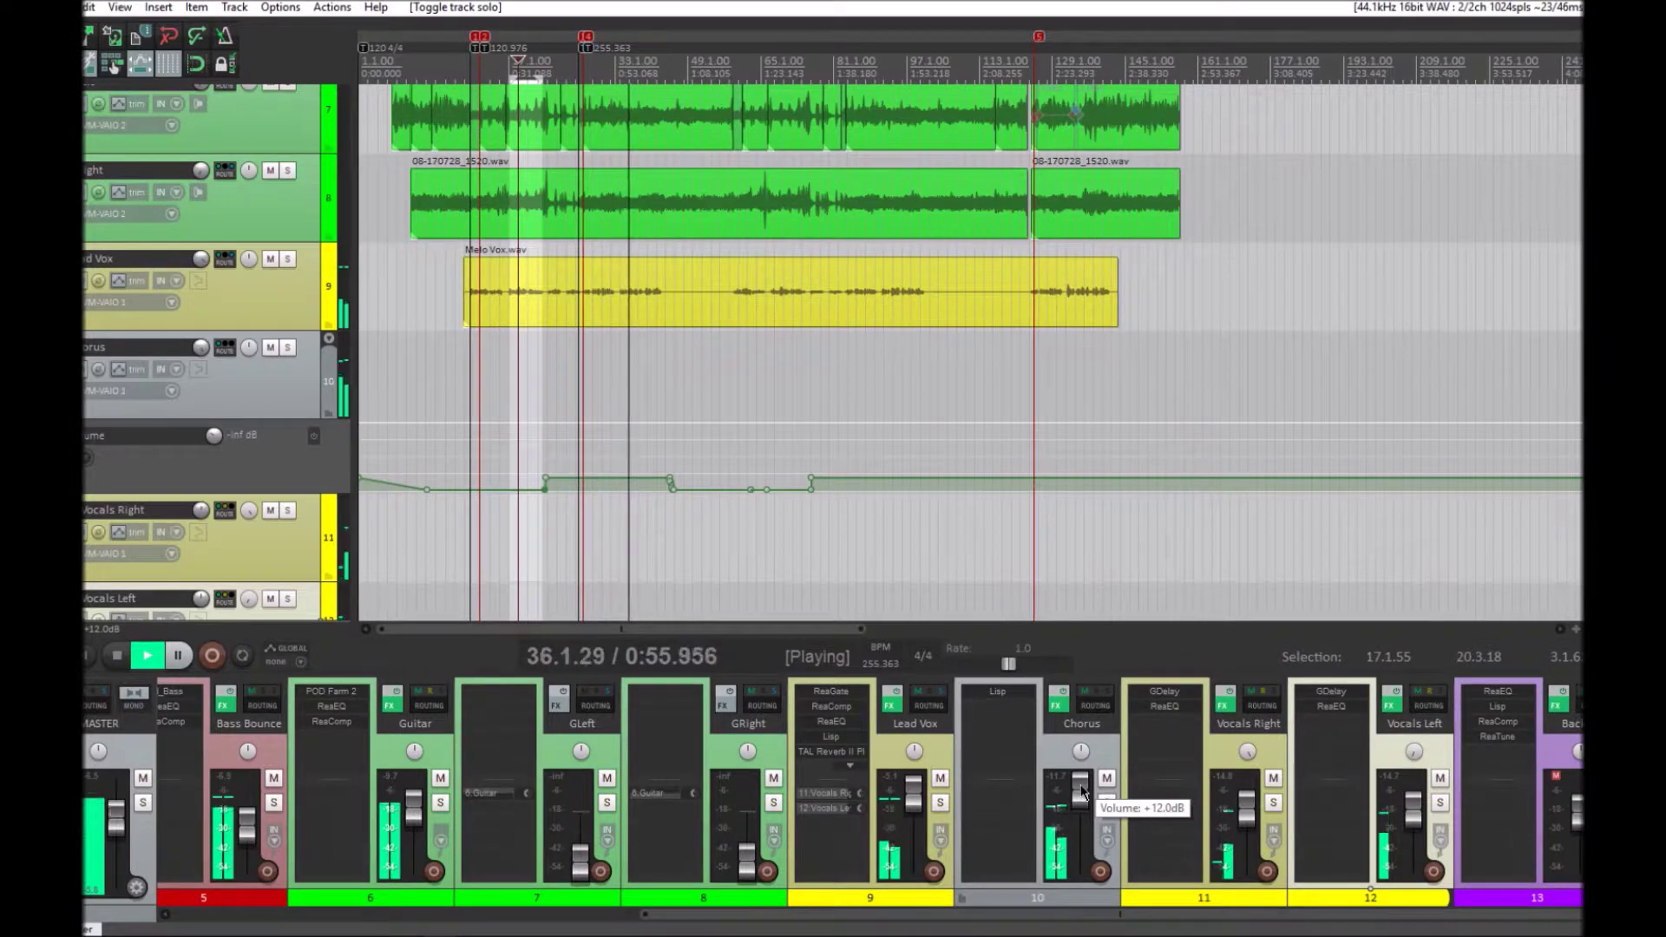
{"action": "scroll", "coordinate": [1083, 791], "scroll_direction": "down", "scroll_amount": 4}
{"action": "scroll", "coordinate": [1083, 791], "scroll_direction": "down", "scroll_amount": 2}
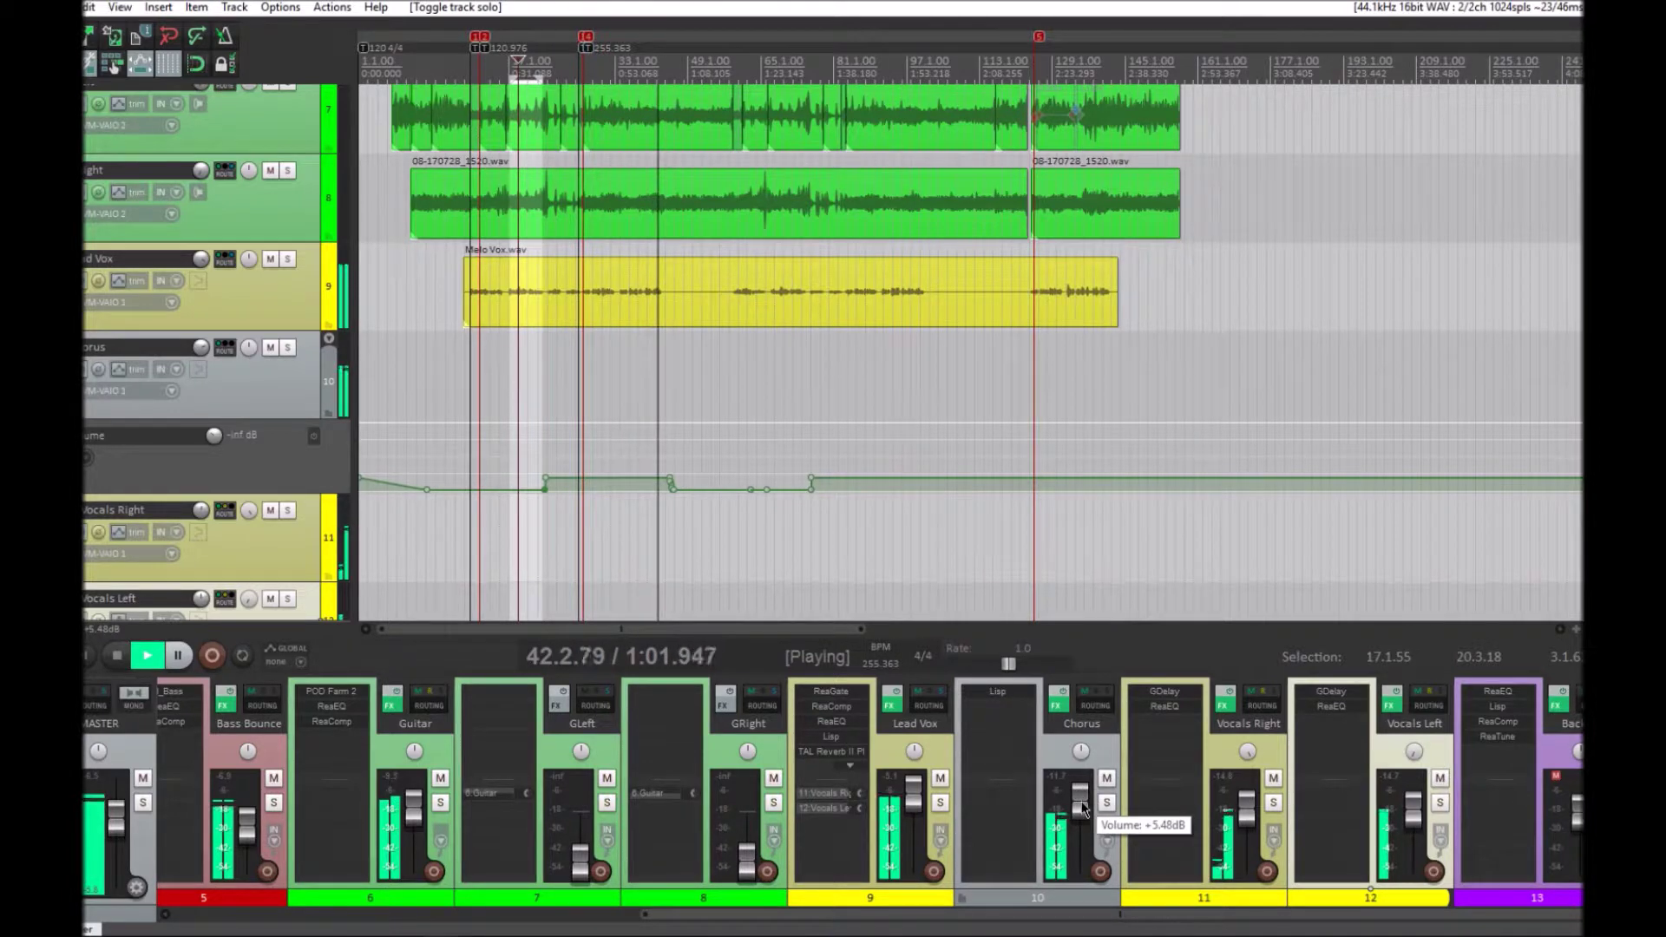
{"action": "key", "text": "space"}
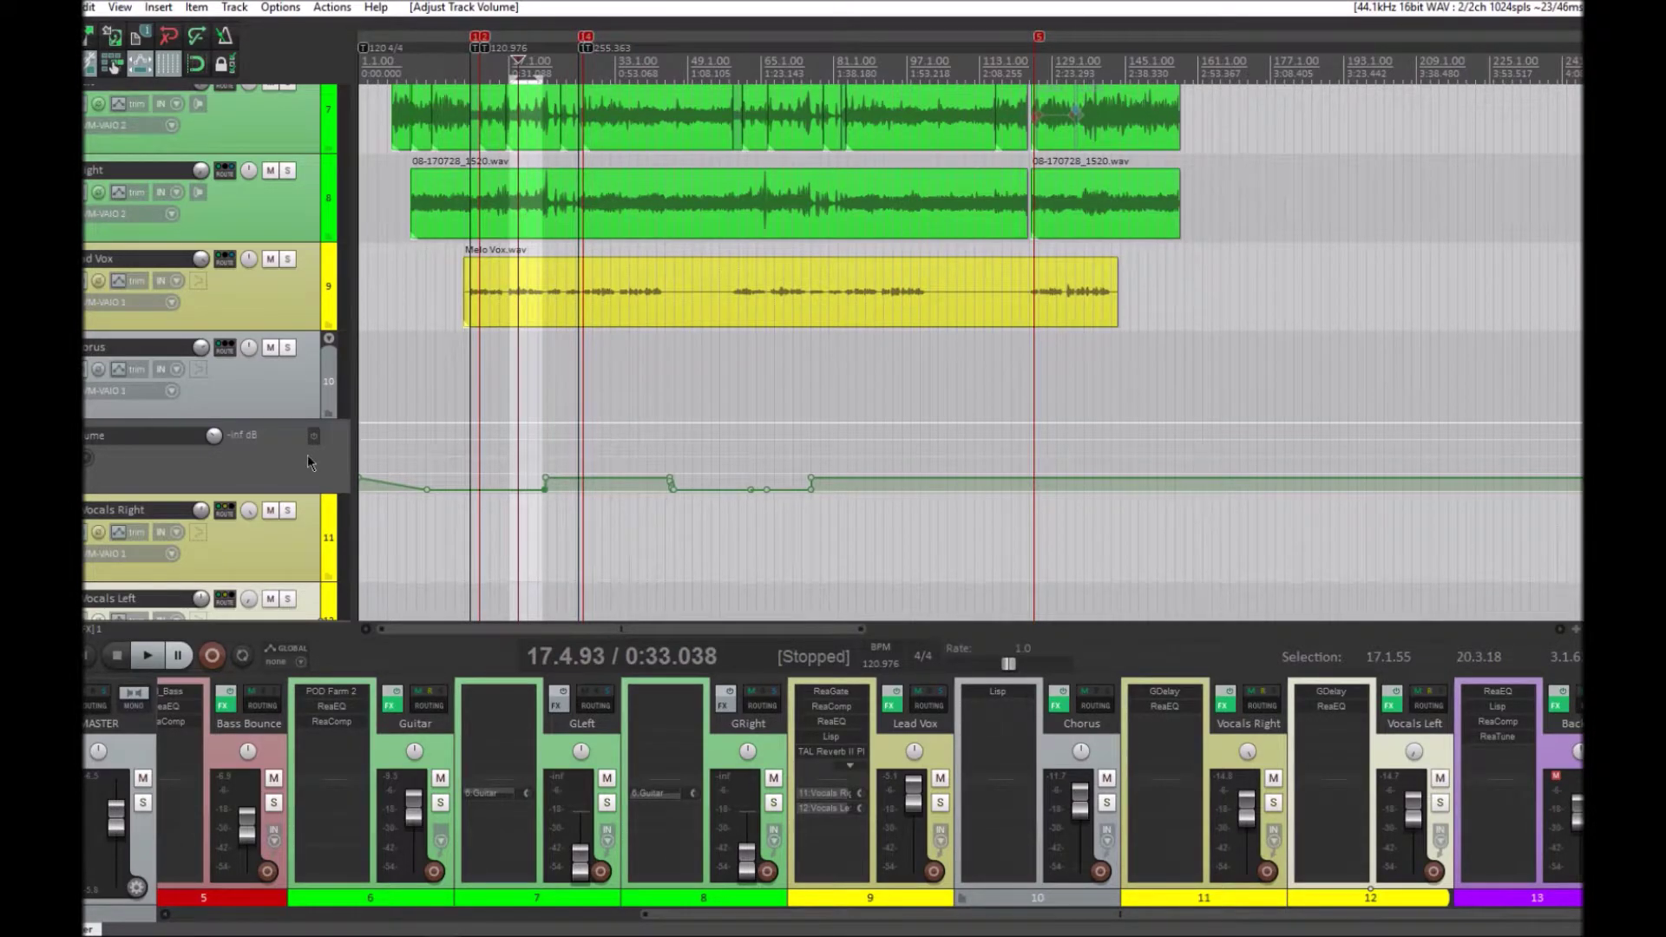
- Unmute the Backing track and increase its height in the arrangement
{"action": "scroll", "coordinate": [308, 461], "scroll_direction": "down", "scroll_amount": 3}
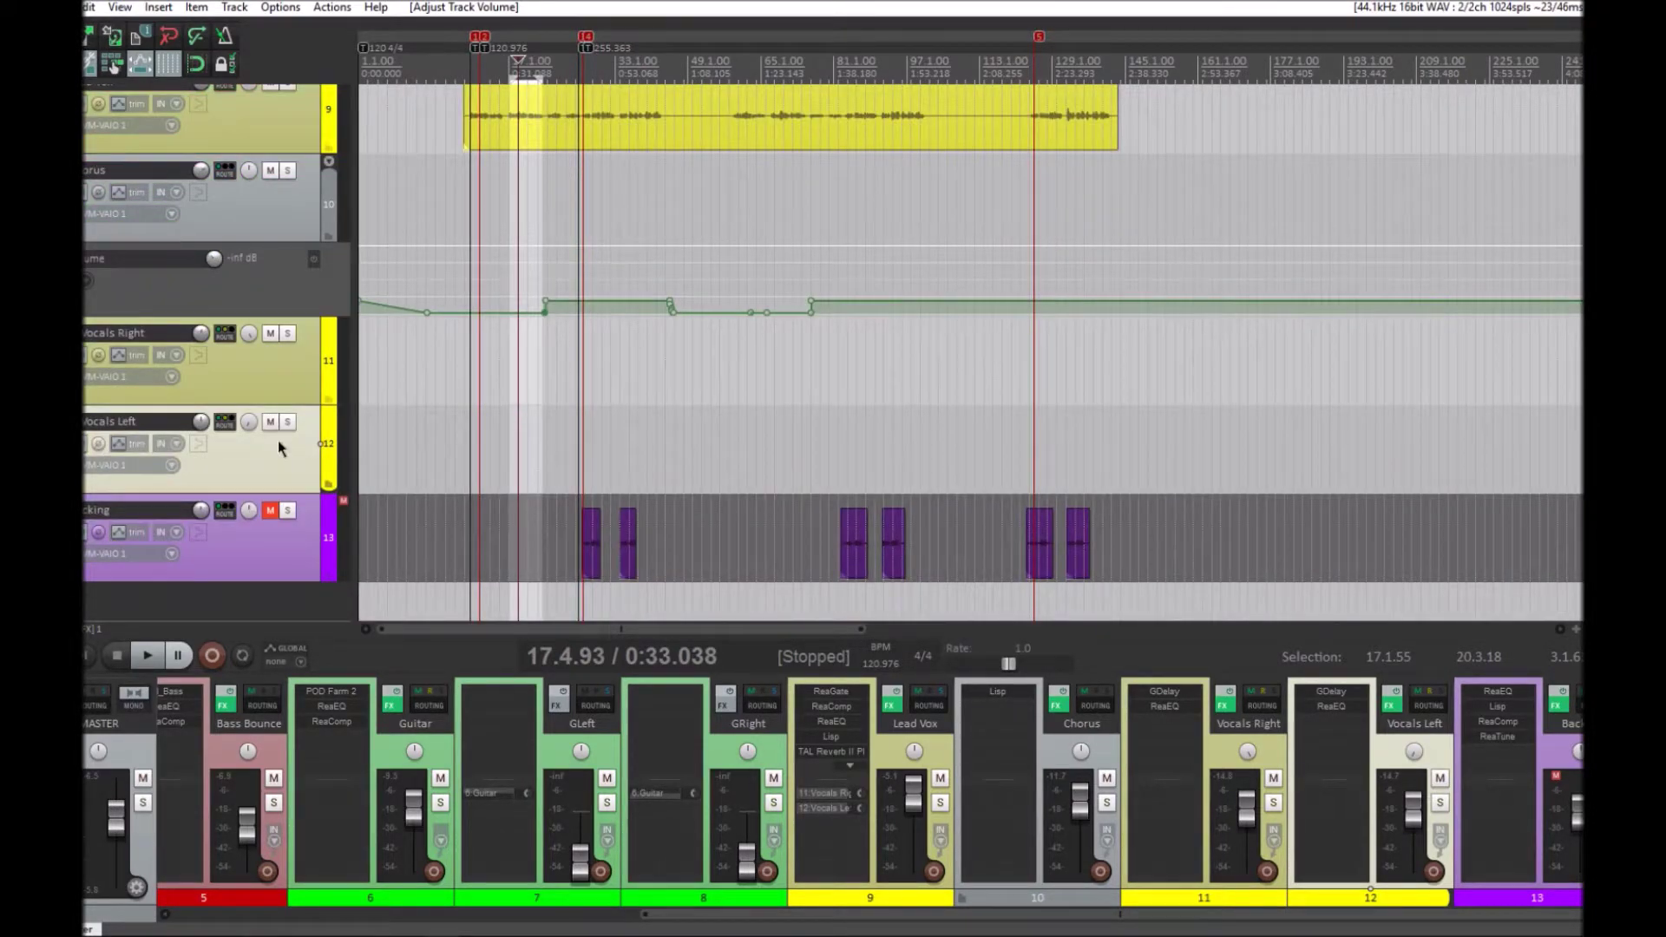
{"action": "scroll", "coordinate": [278, 440], "scroll_direction": "up", "scroll_amount": 3}
{"action": "scroll", "coordinate": [395, 456], "scroll_direction": "down", "scroll_amount": 2}
{"action": "scroll", "coordinate": [395, 455], "scroll_direction": "up", "scroll_amount": 4}
{"action": "scroll", "coordinate": [387, 559], "scroll_direction": "up", "scroll_amount": 2}
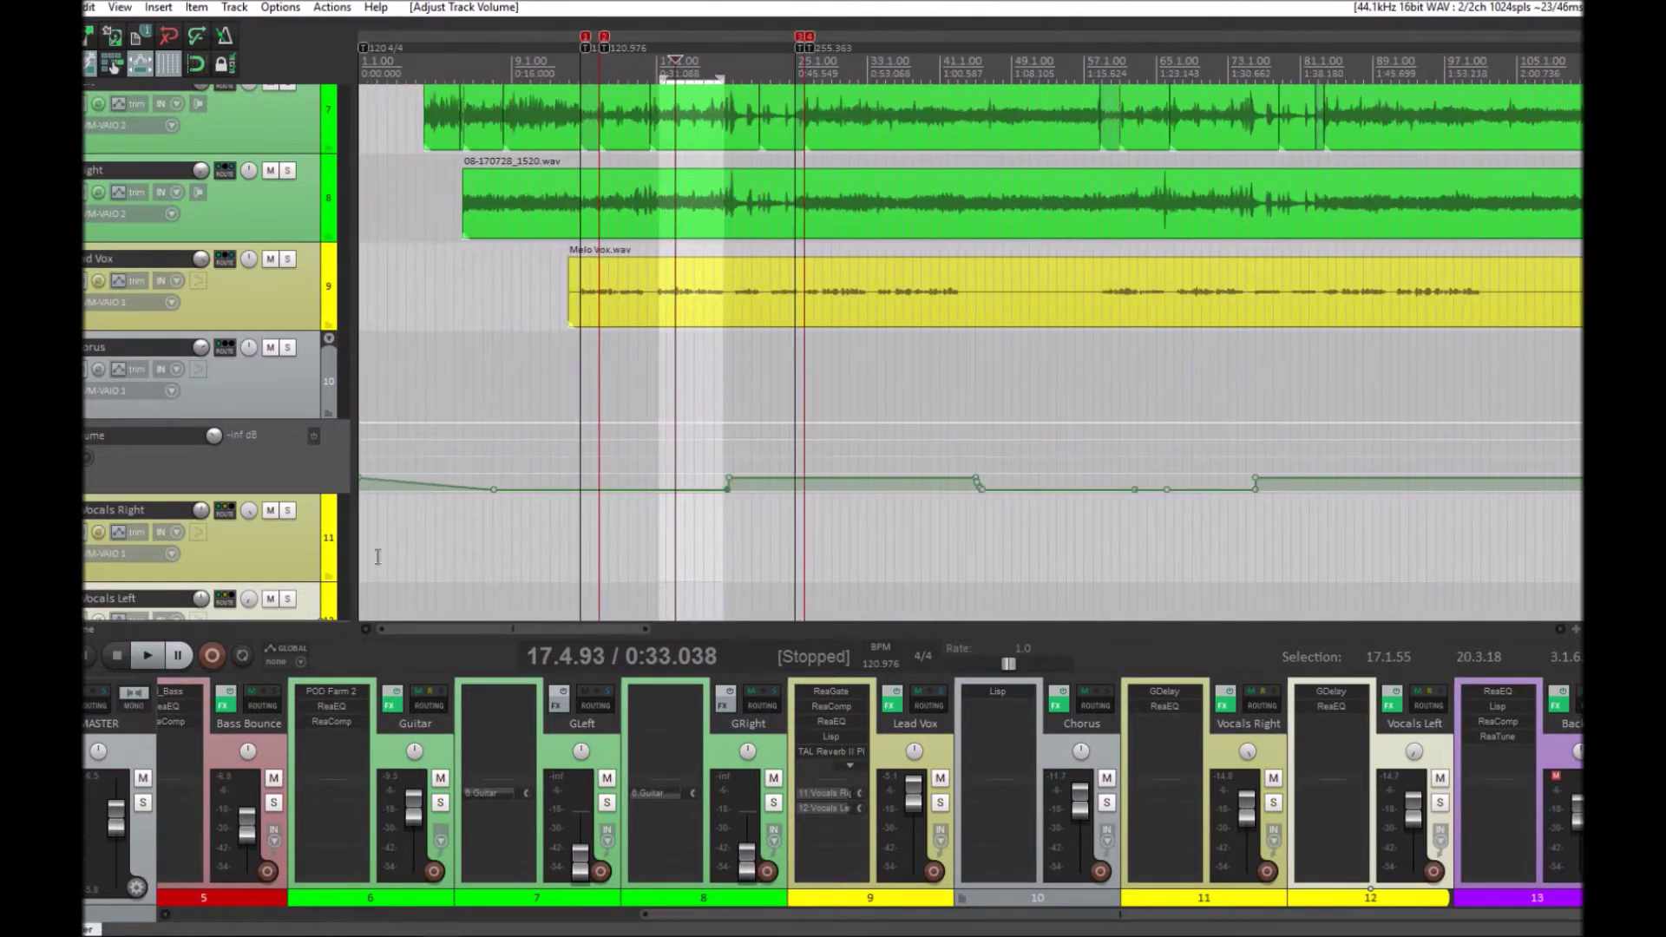
{"action": "scroll", "coordinate": [264, 514], "scroll_direction": "down", "scroll_amount": 3}
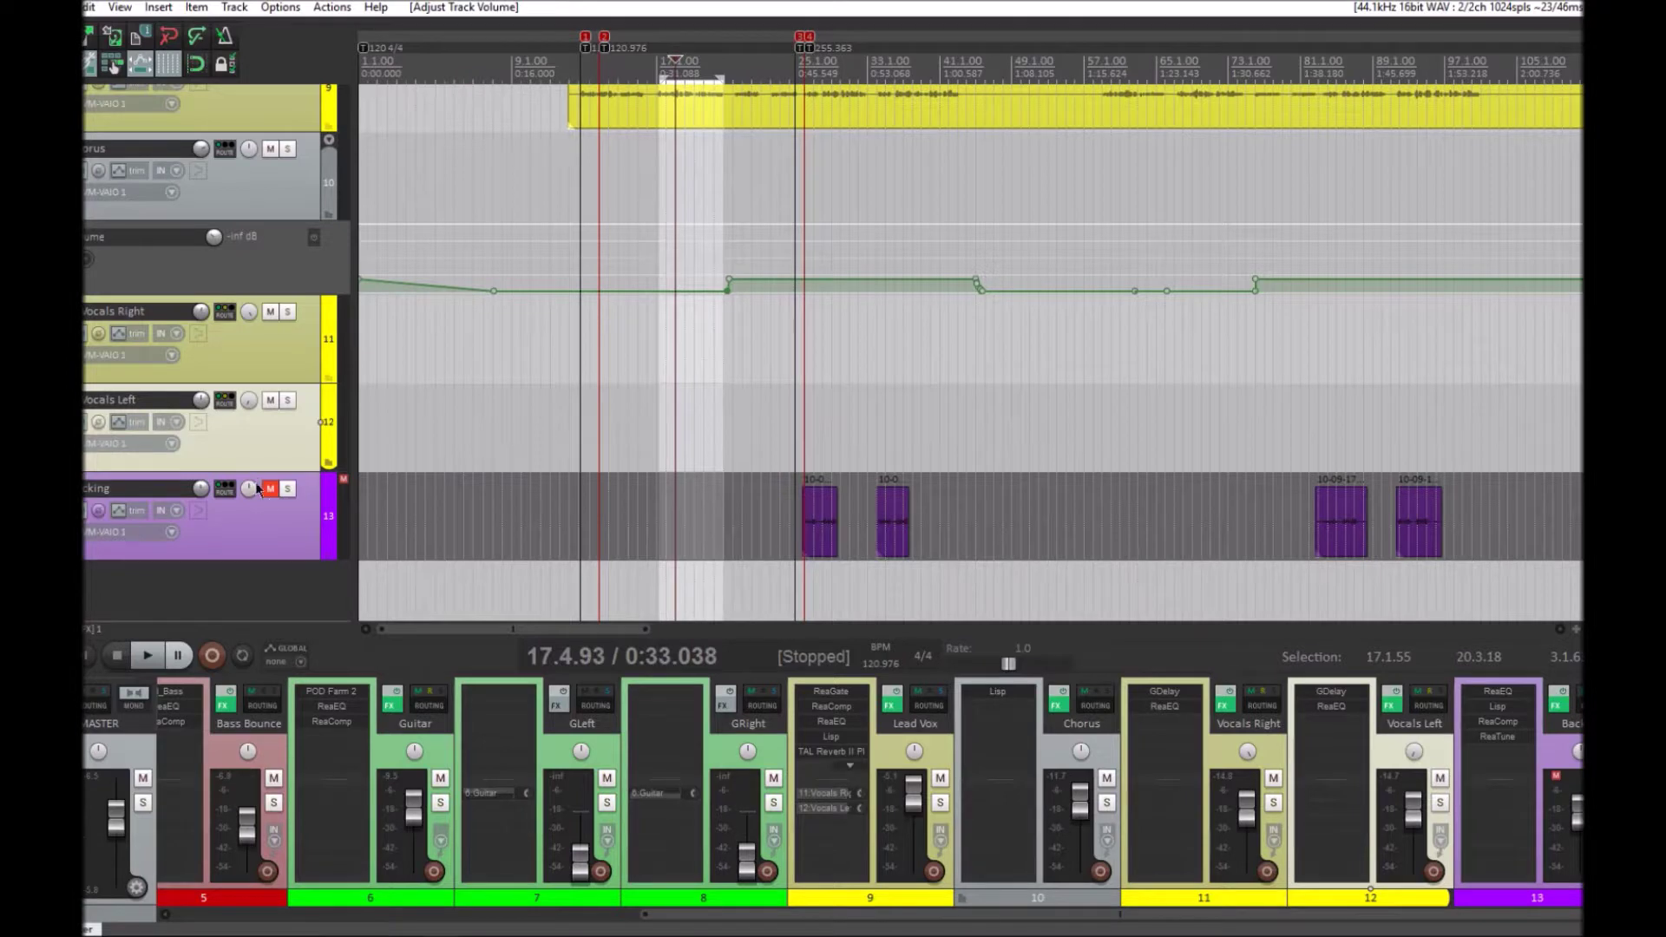
{"action": "left_click", "coordinate": [270, 489]}
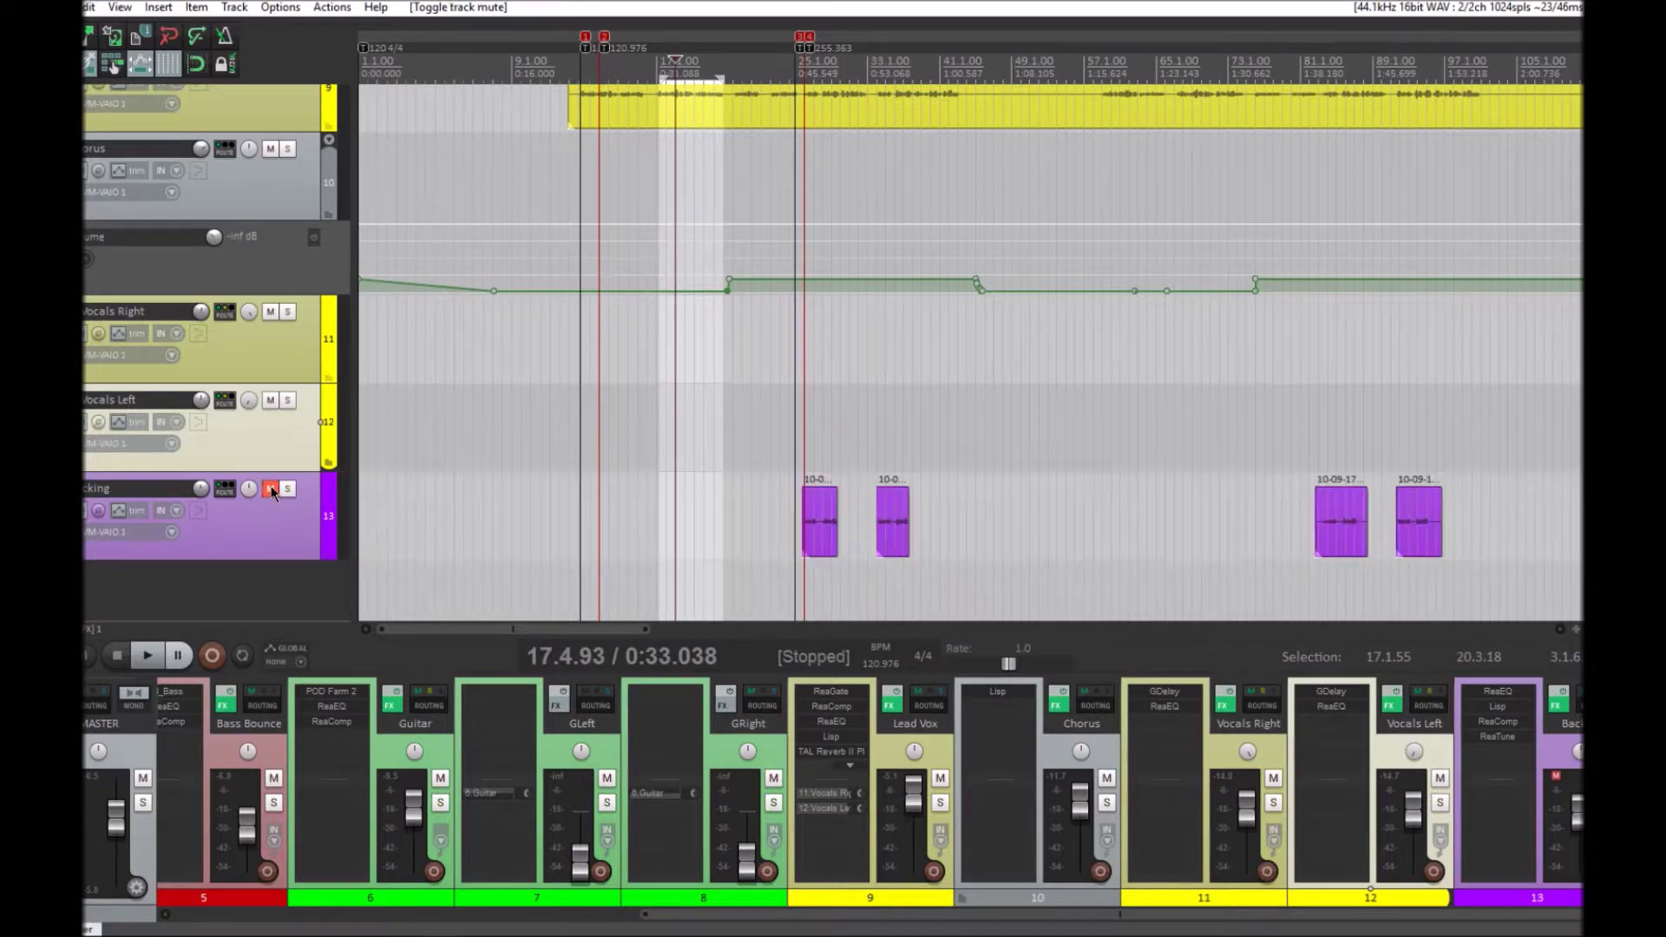
{"action": "left_click", "coordinate": [216, 557]}
{"action": "left_click_drag", "start_coordinate": [219, 559], "coordinate": [123, 504]}
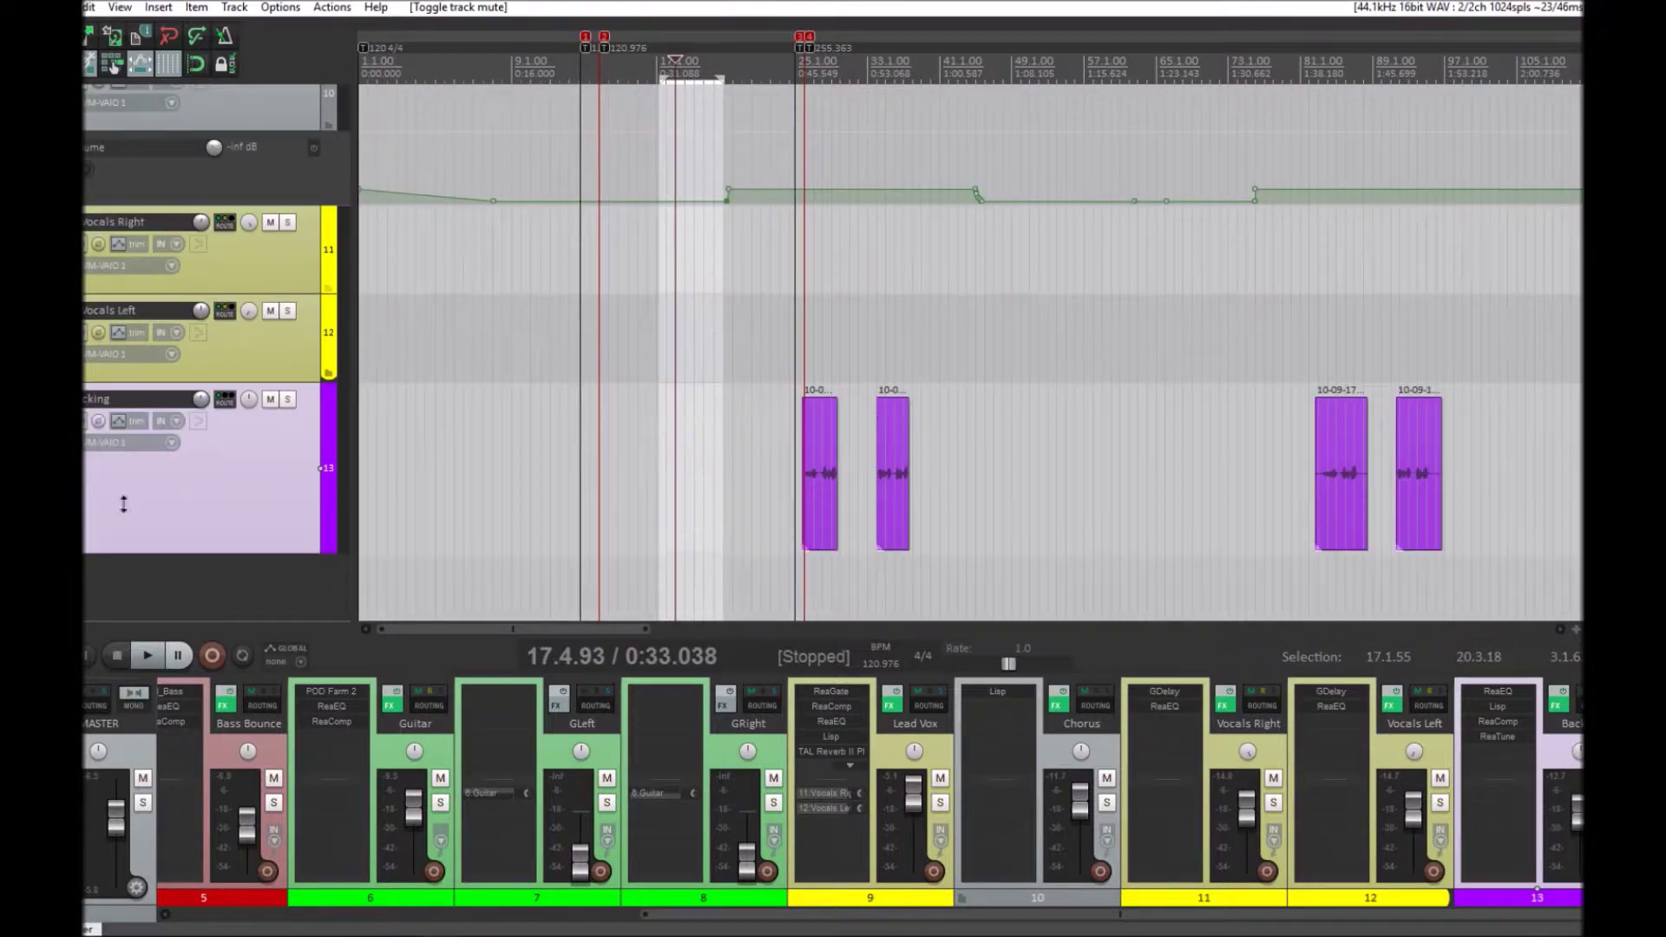
- Open the Backing track's effects chain, show its ReaEQ settings, and place the window below the track's clips
{"action": "key", "text": "f"}
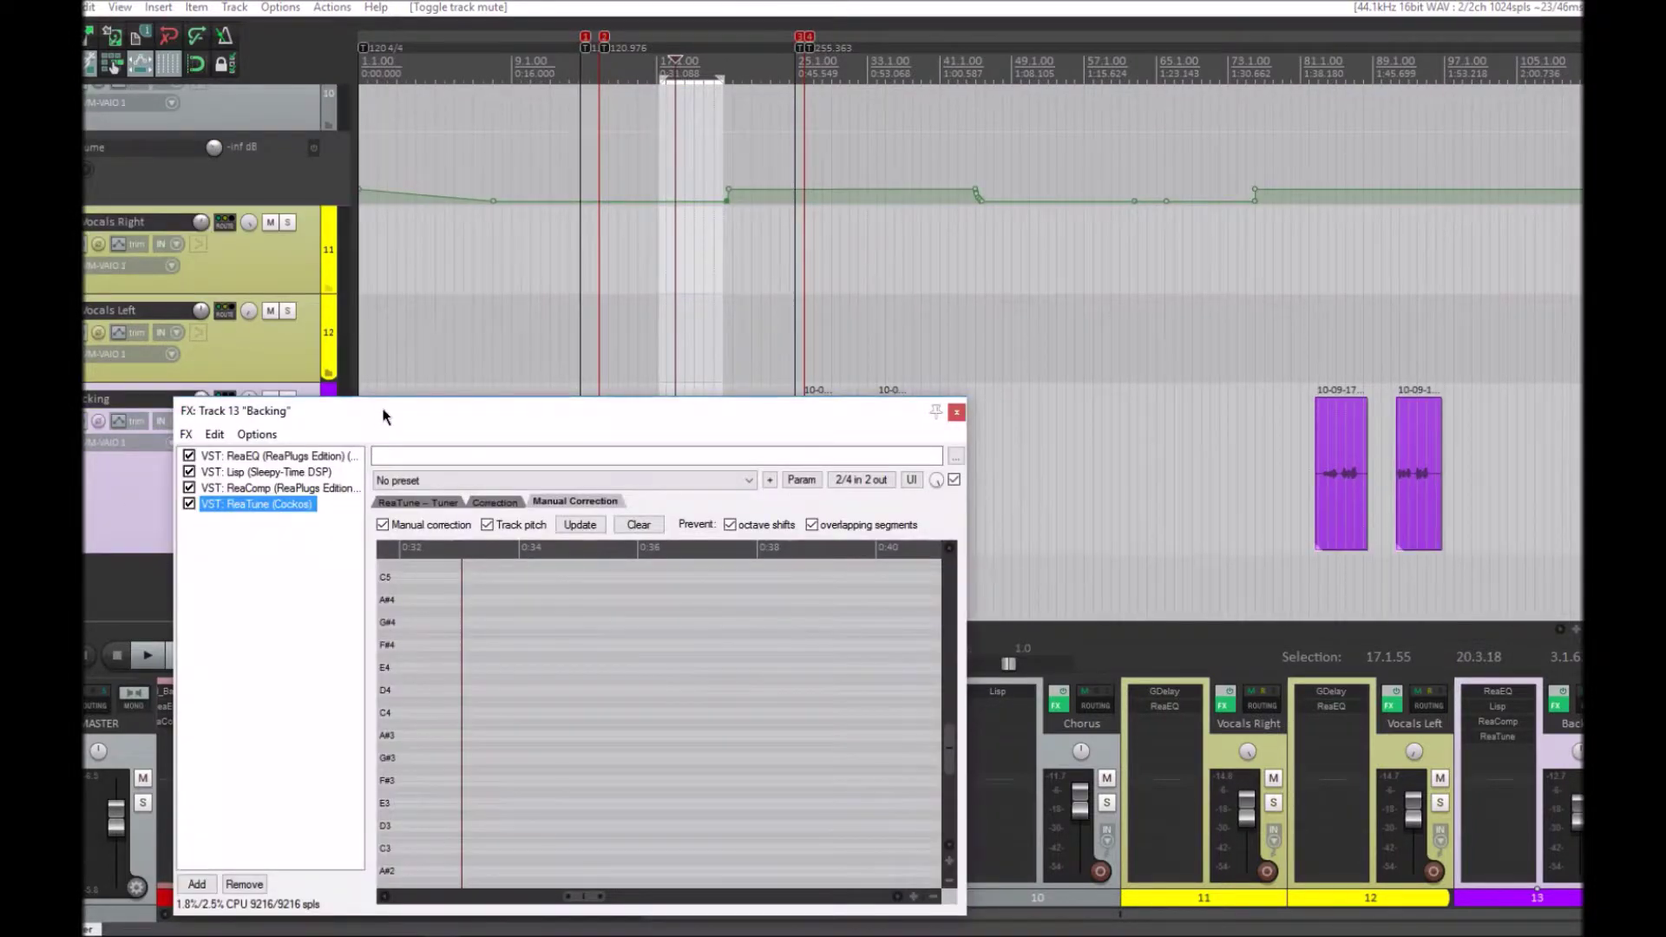
{"action": "left_click_drag", "start_coordinate": [386, 417], "coordinate": [686, 268]}
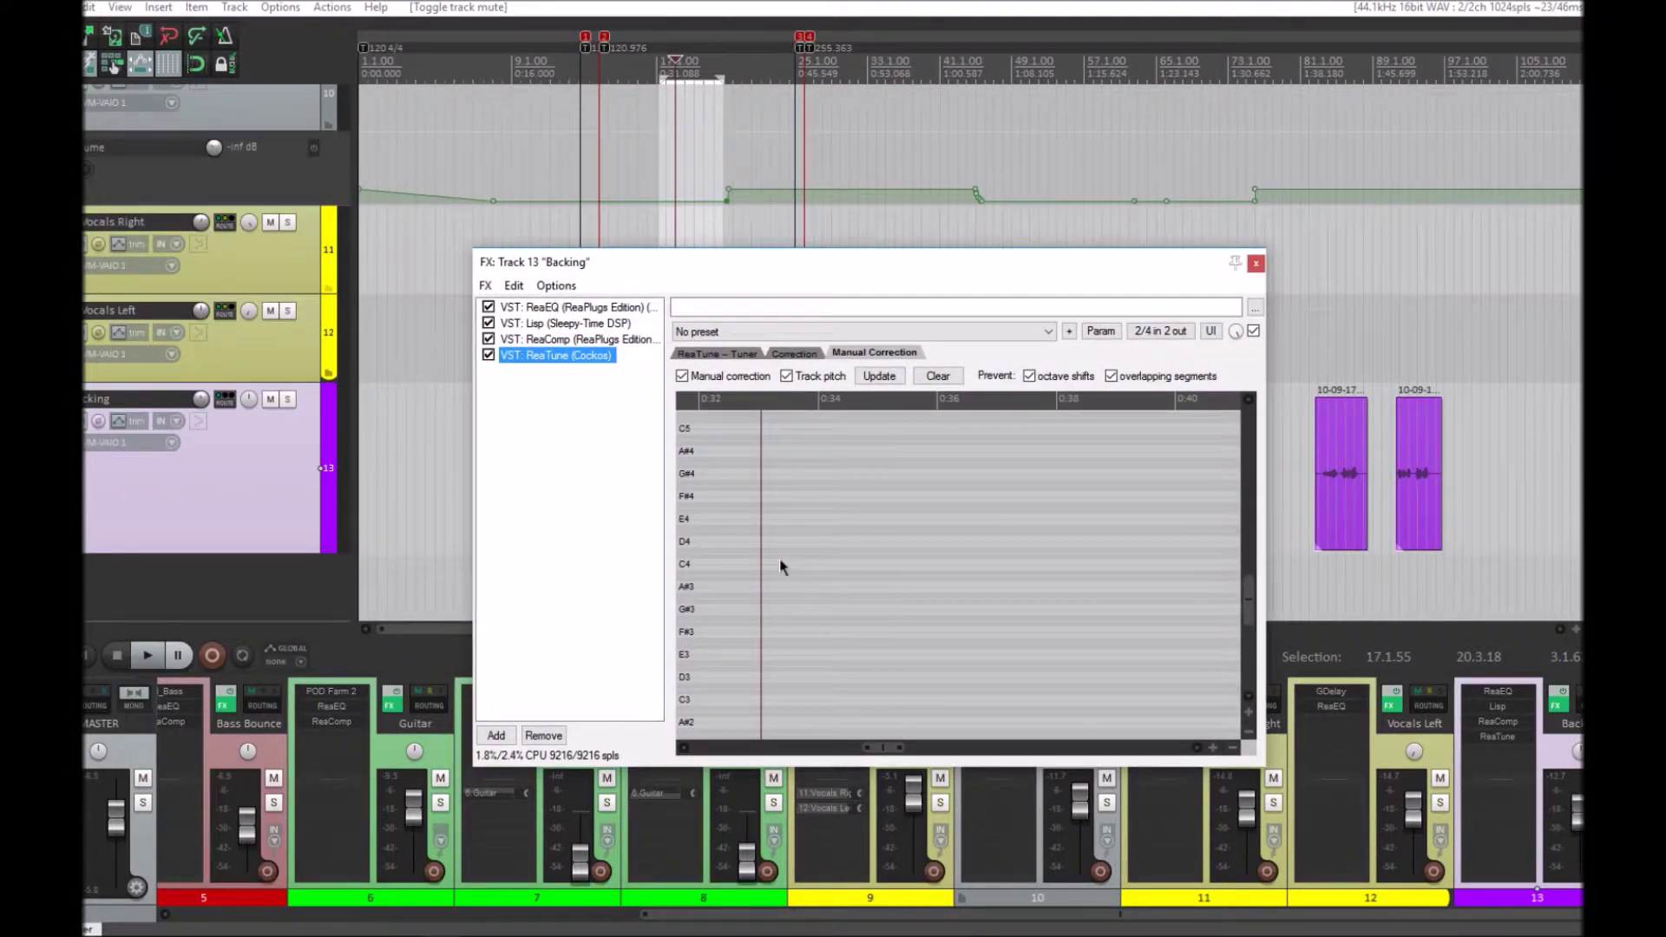
{"action": "left_click_drag", "start_coordinate": [830, 273], "coordinate": [887, 335]}
{"action": "left_click", "coordinate": [618, 363]}
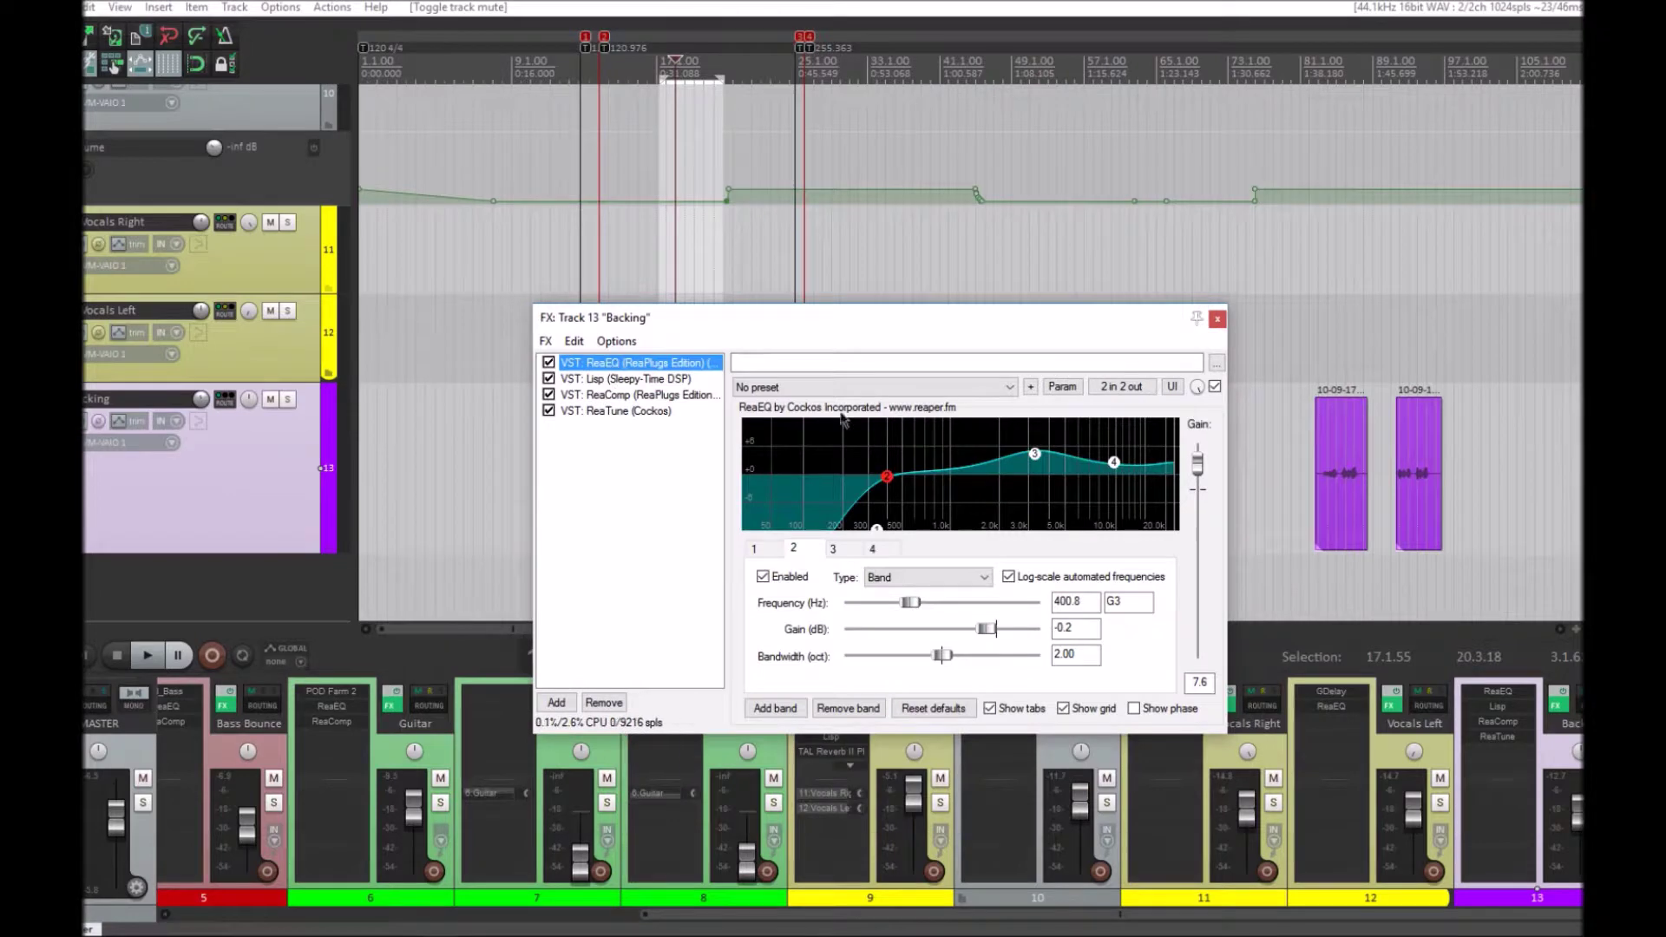
{"action": "left_click_drag", "start_coordinate": [688, 319], "coordinate": [609, 533]}
- Solo the Backing track and bypass its ReaTune, ReaComp, Lisp and ReaEQ effects
{"action": "left_click", "coordinate": [287, 399]}
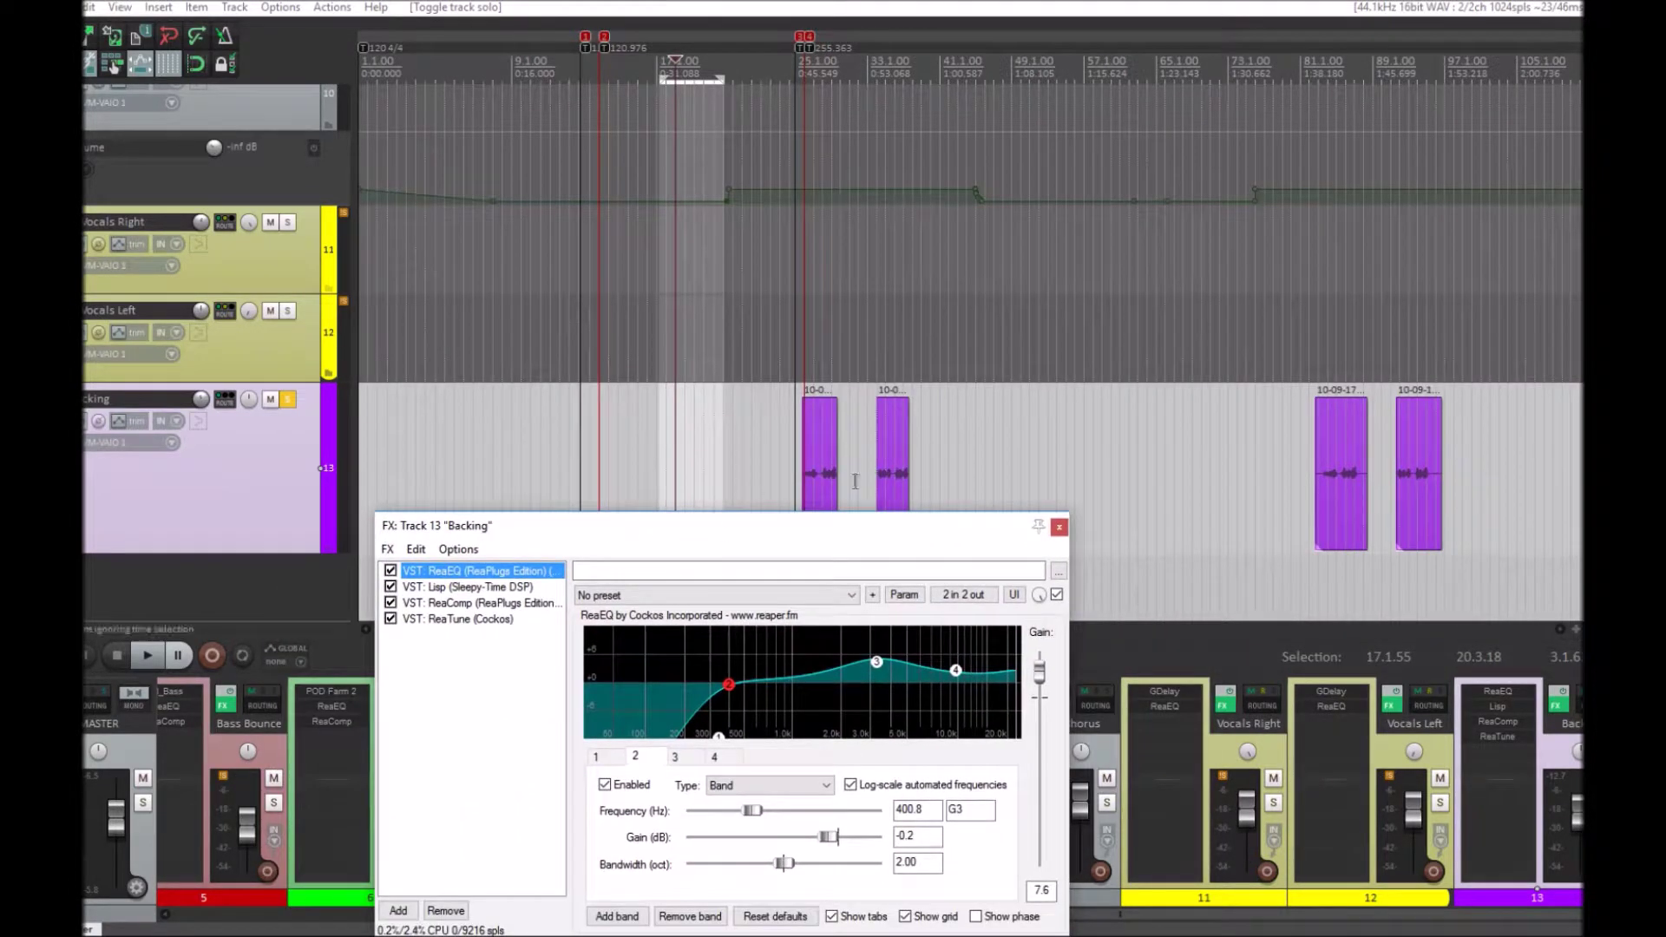
{"action": "left_click", "coordinate": [390, 619]}
{"action": "left_click", "coordinate": [391, 603]}
{"action": "left_click", "coordinate": [391, 586]}
{"action": "left_click", "coordinate": [391, 570]}
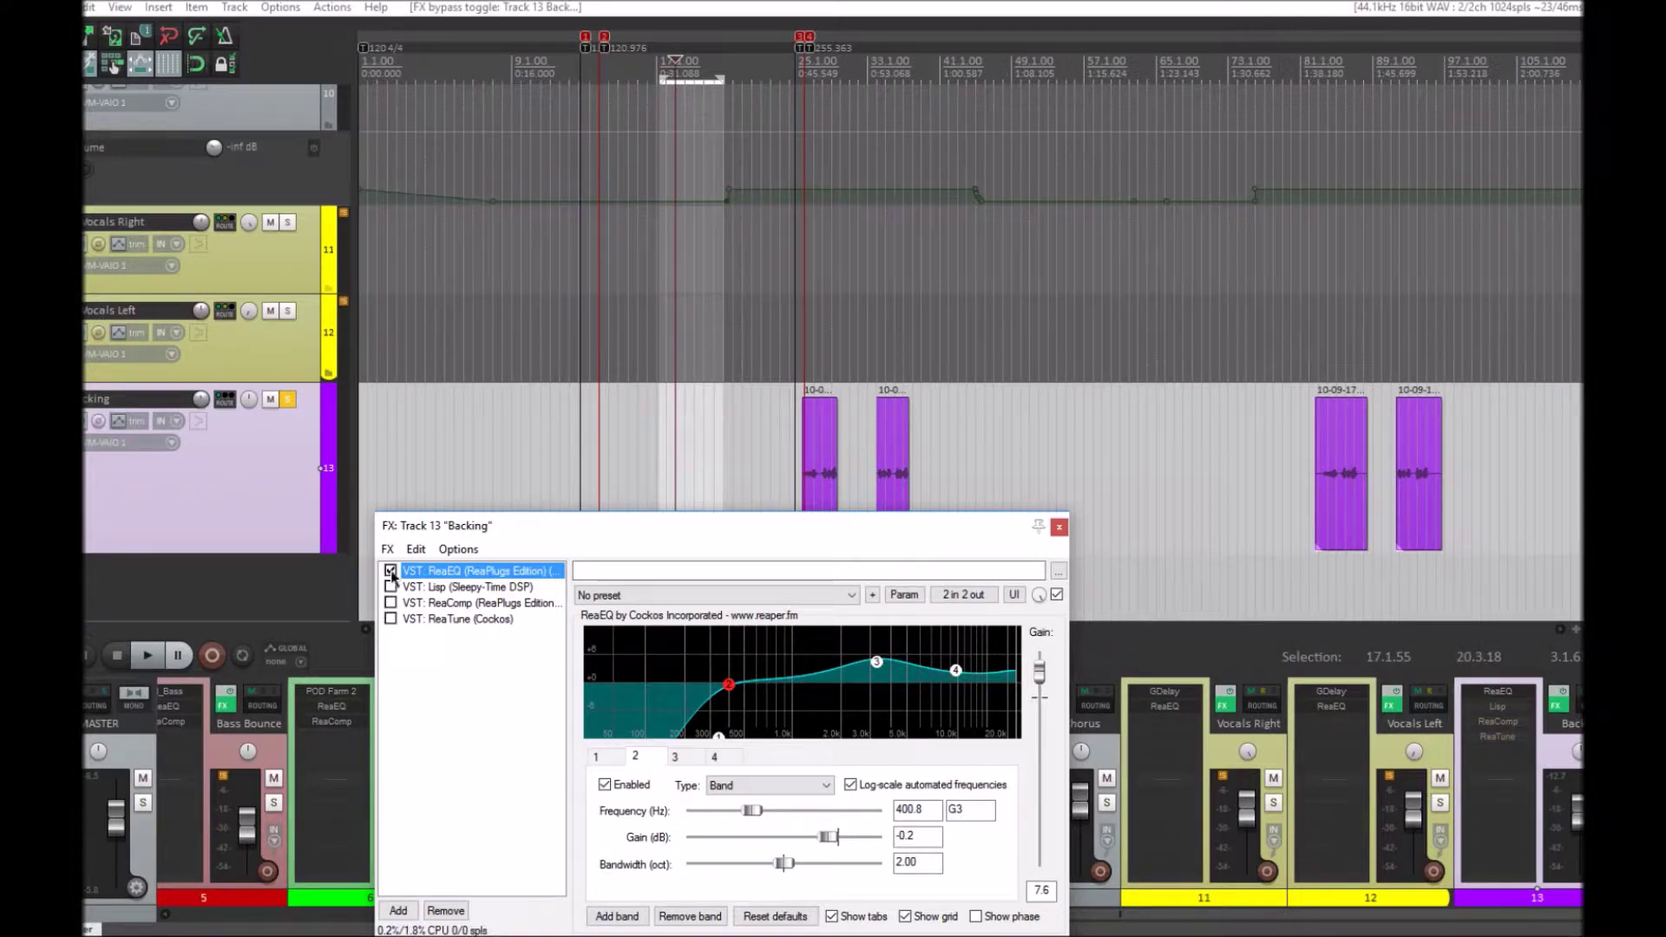
- Listen to the unprocessed Backing track from just before its first clip, and stop playback
{"action": "left_click", "coordinate": [781, 425]}
{"action": "key", "text": "space"}
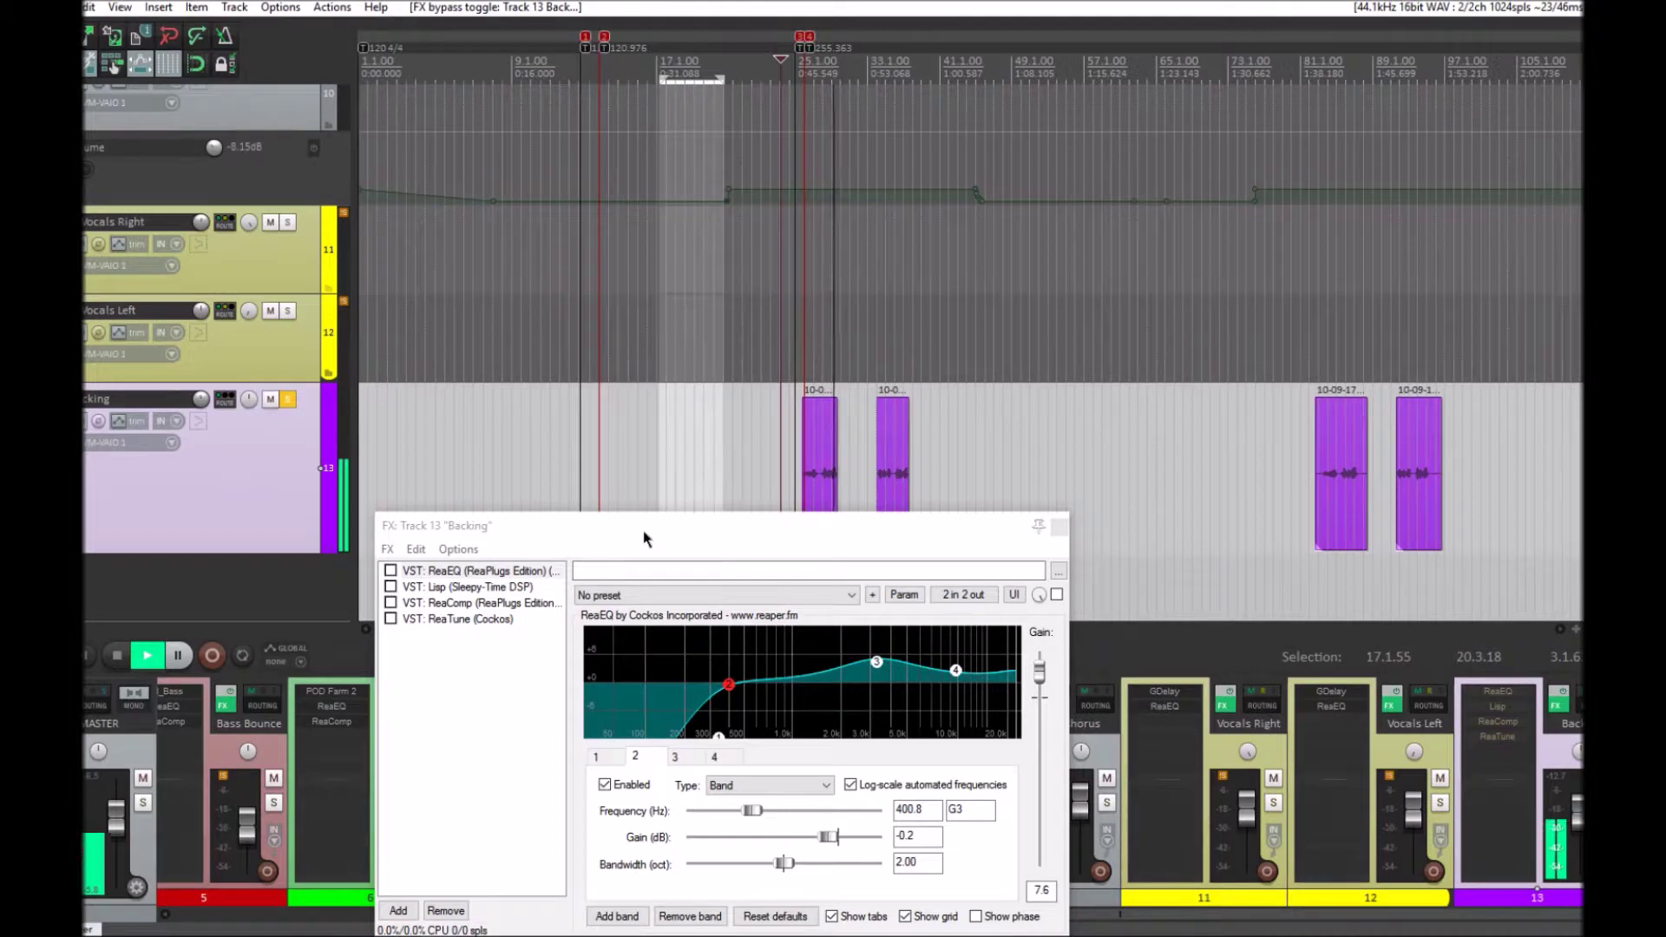
{"action": "key", "text": "space"}
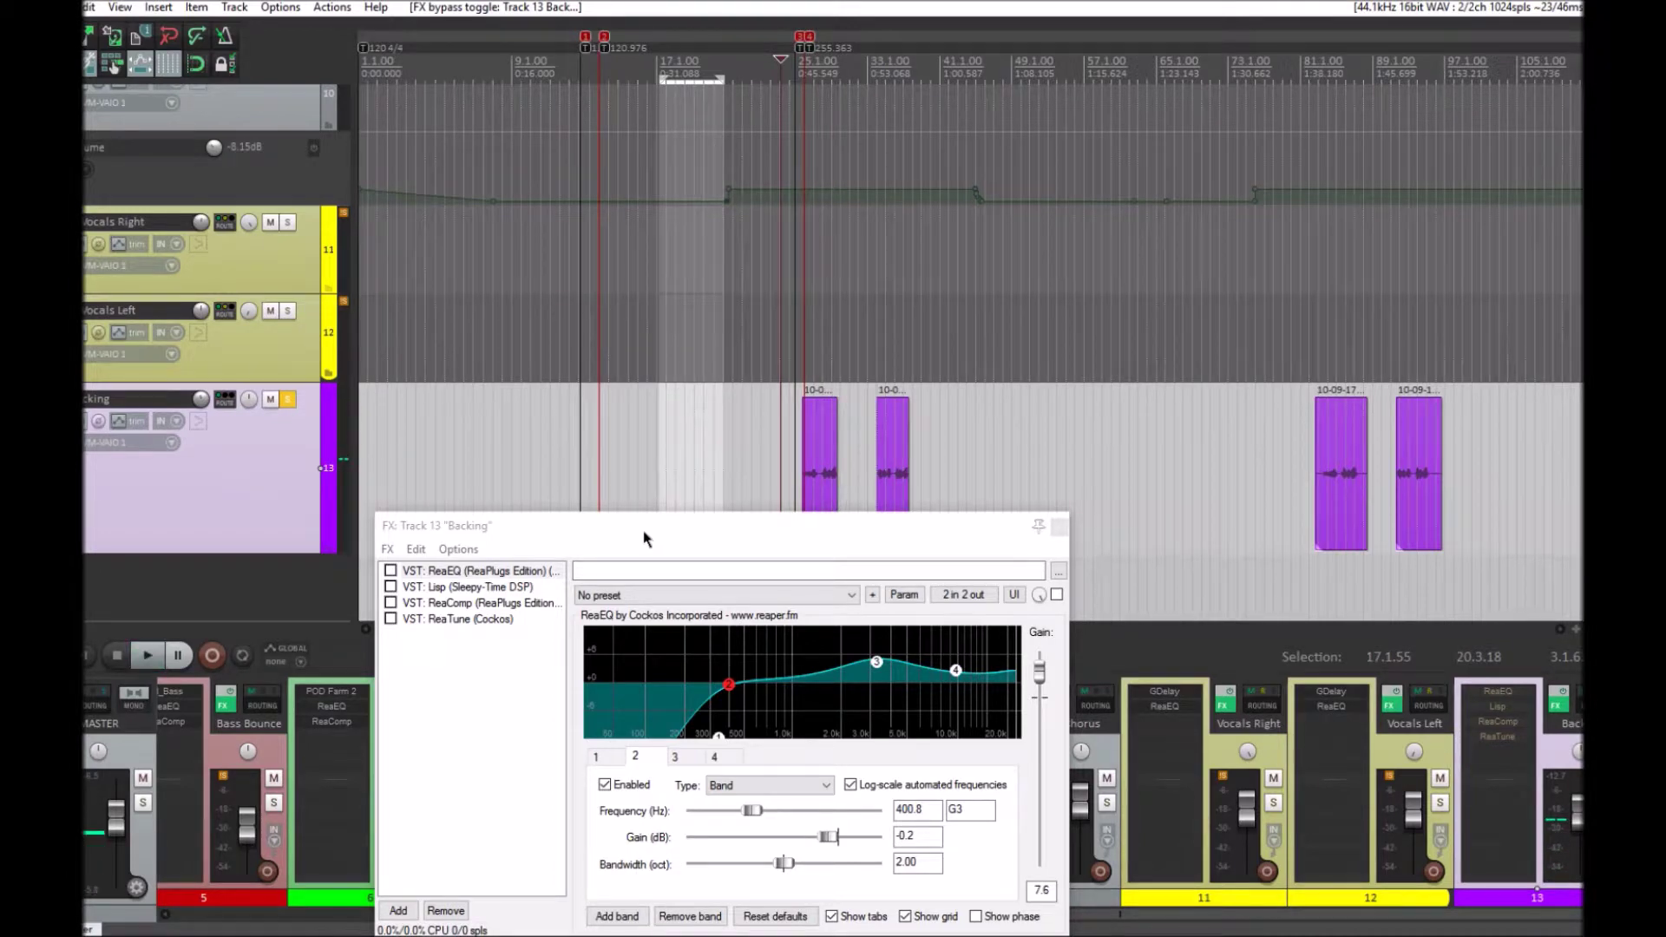
- Enable ReaEQ on the Backing track, listen to the first clip, and return the edit cursor to its start
{"action": "left_click", "coordinate": [390, 573]}
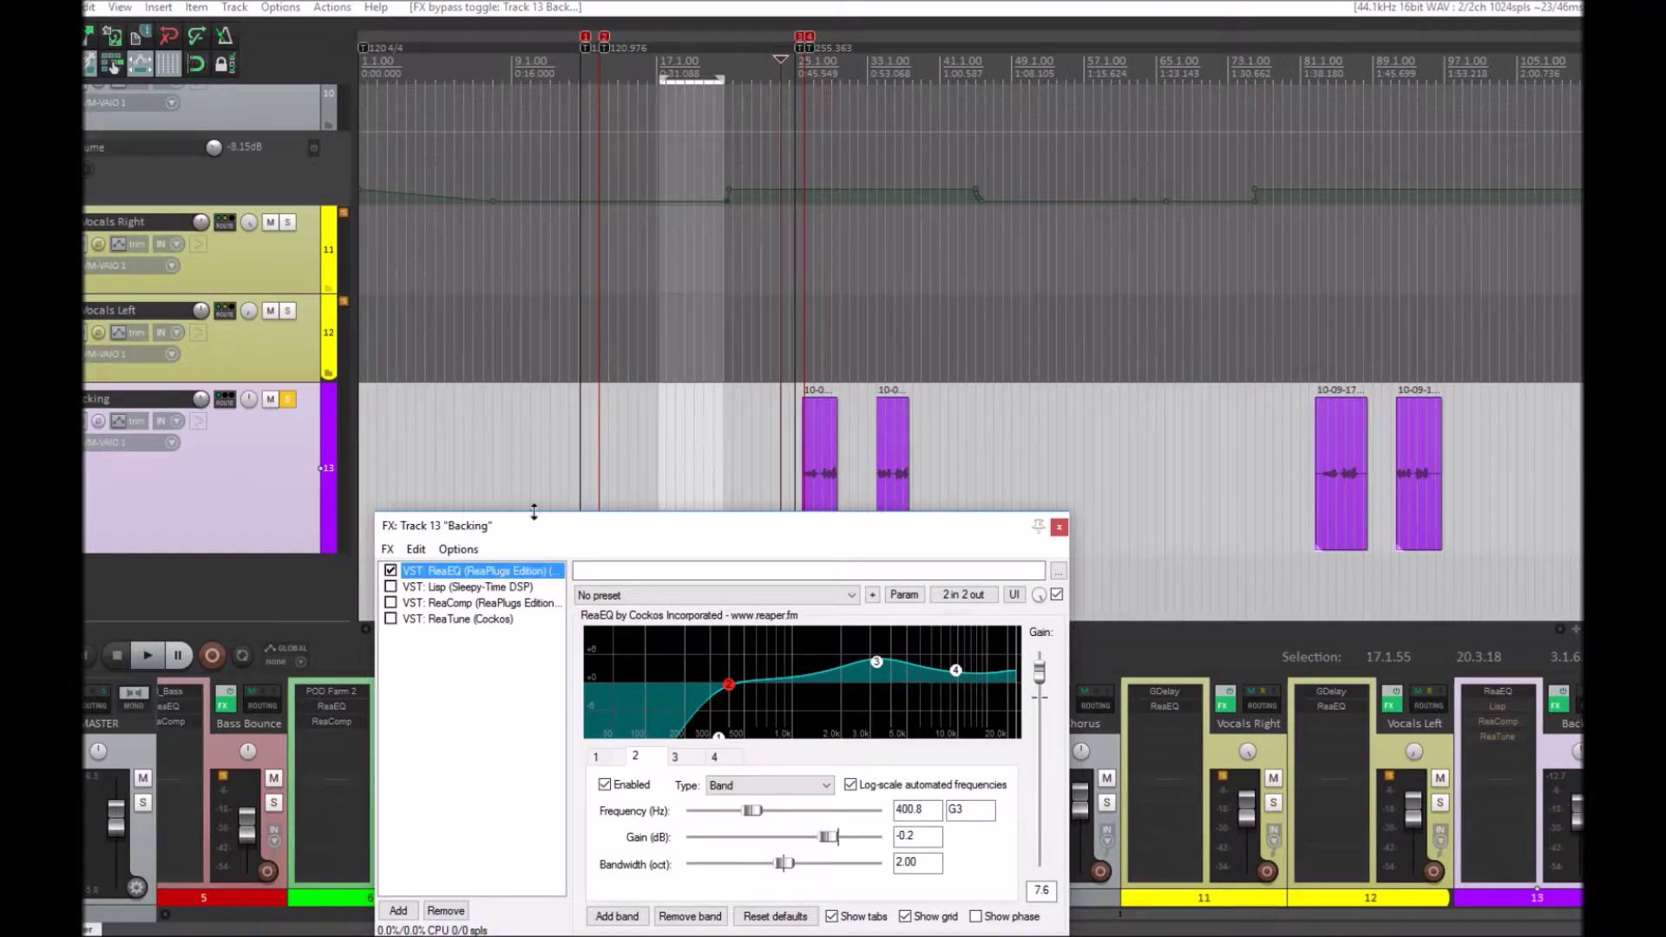
{"action": "key", "text": "space"}
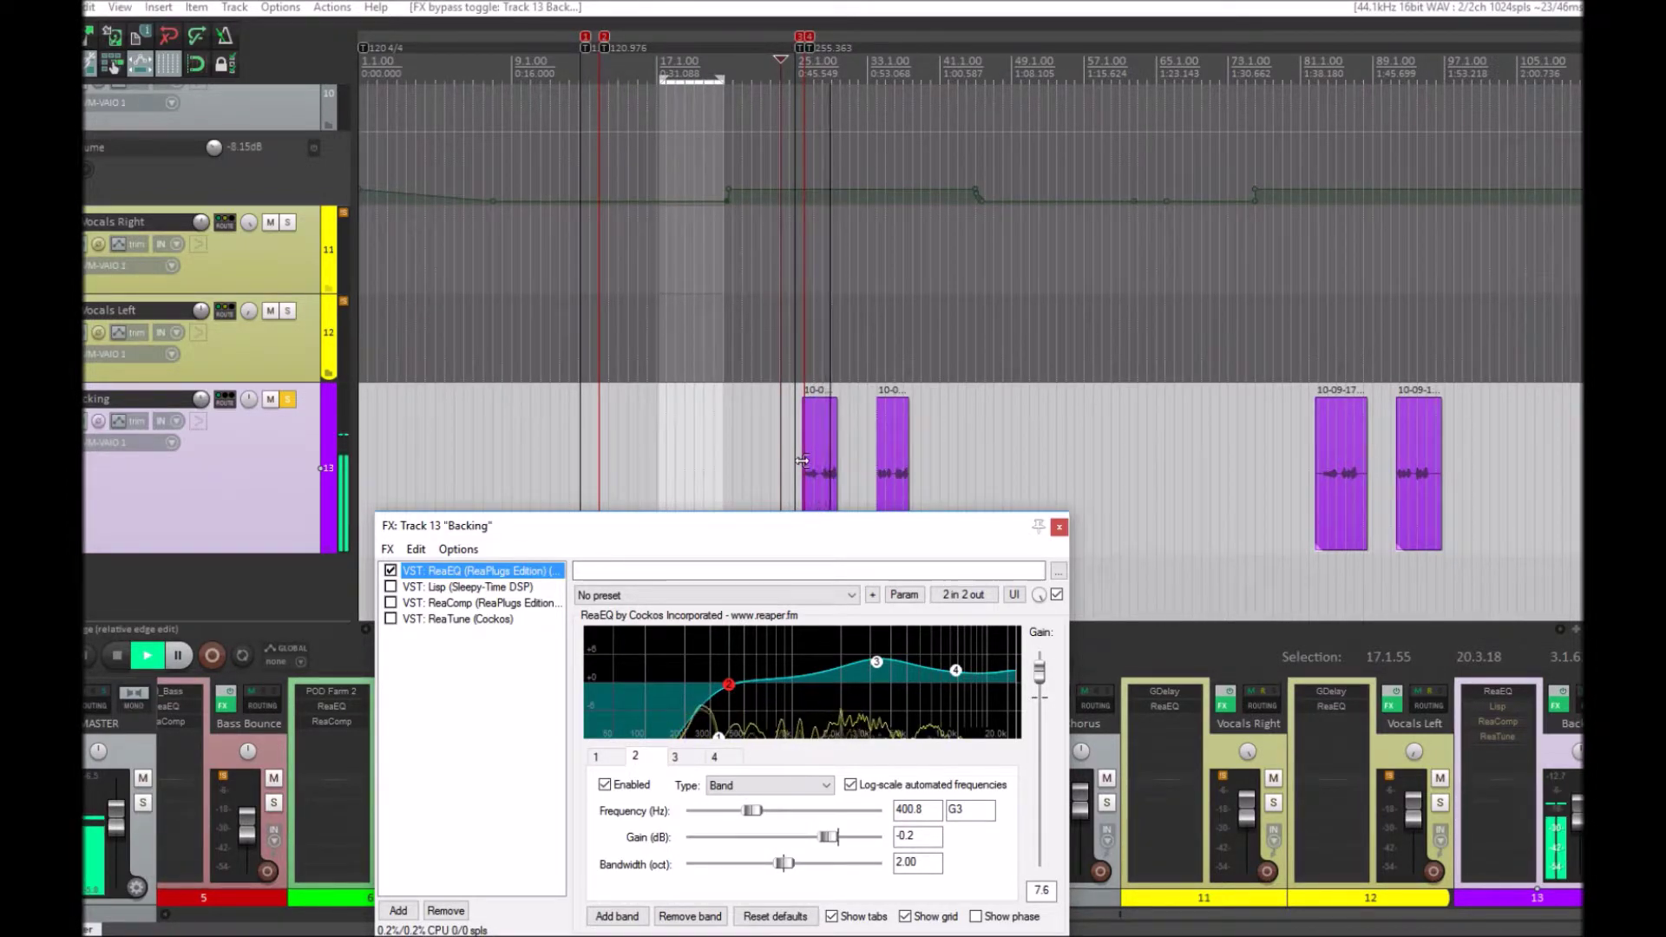
{"action": "left_click", "coordinate": [803, 461]}
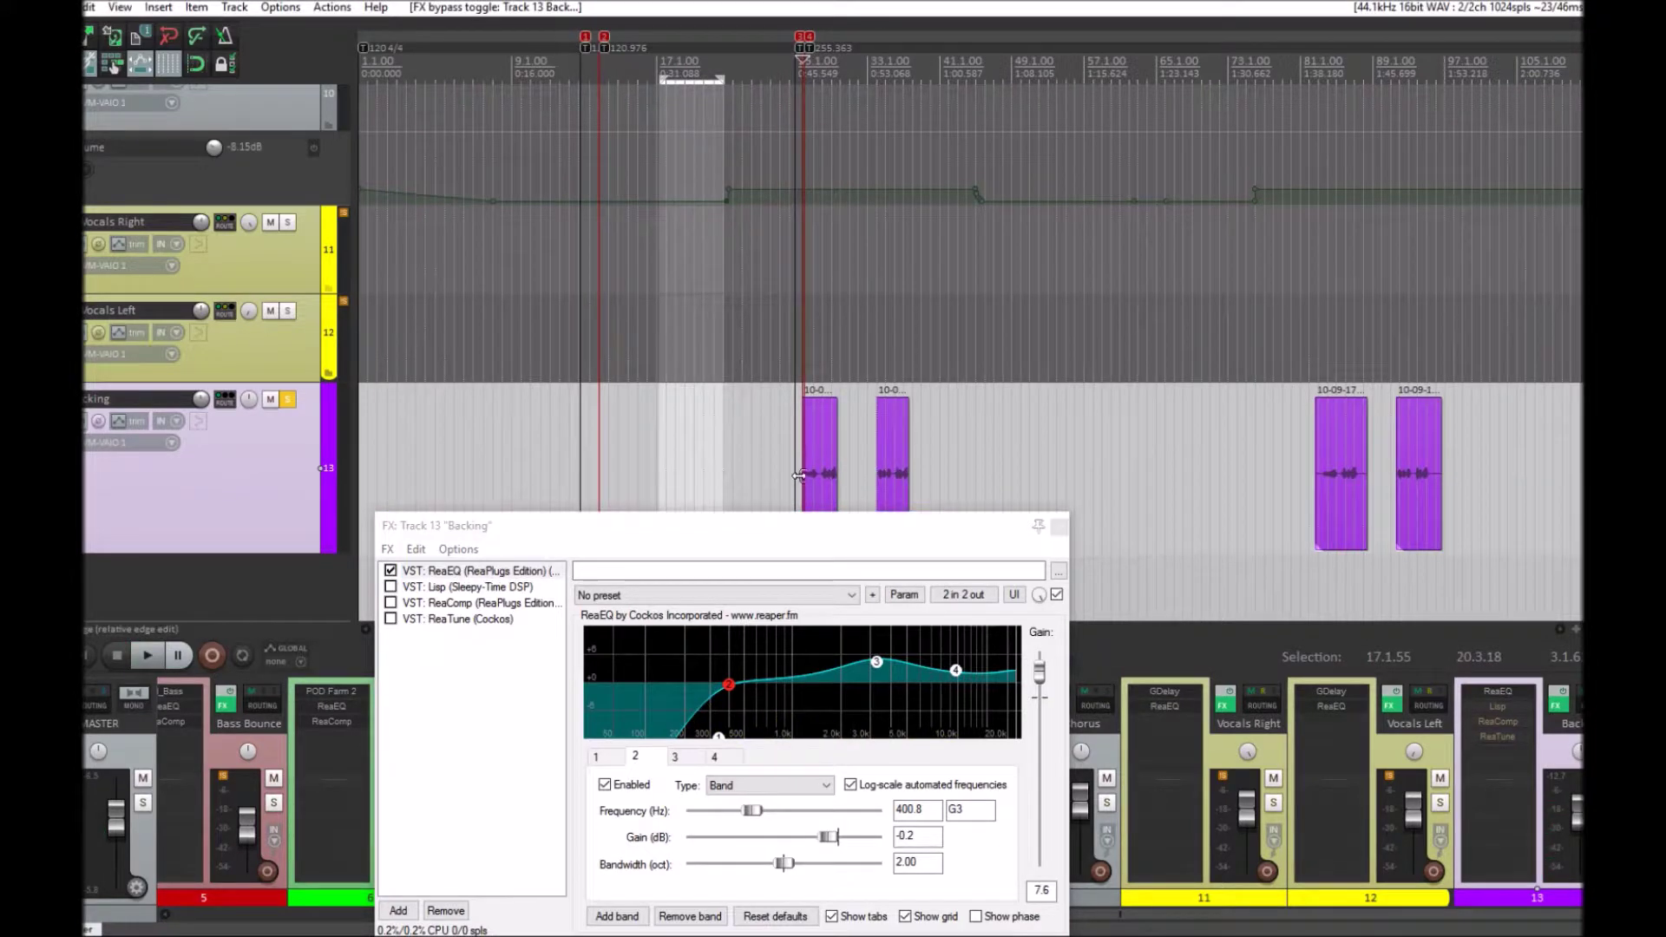
- In the Backing track's ReaEQ, set band 2 to 230.8 Hz and 3.2 dB and the low shelf to 276.9 Hz while listening
{"action": "left_click_drag", "start_coordinate": [710, 538], "coordinate": [718, 510]}
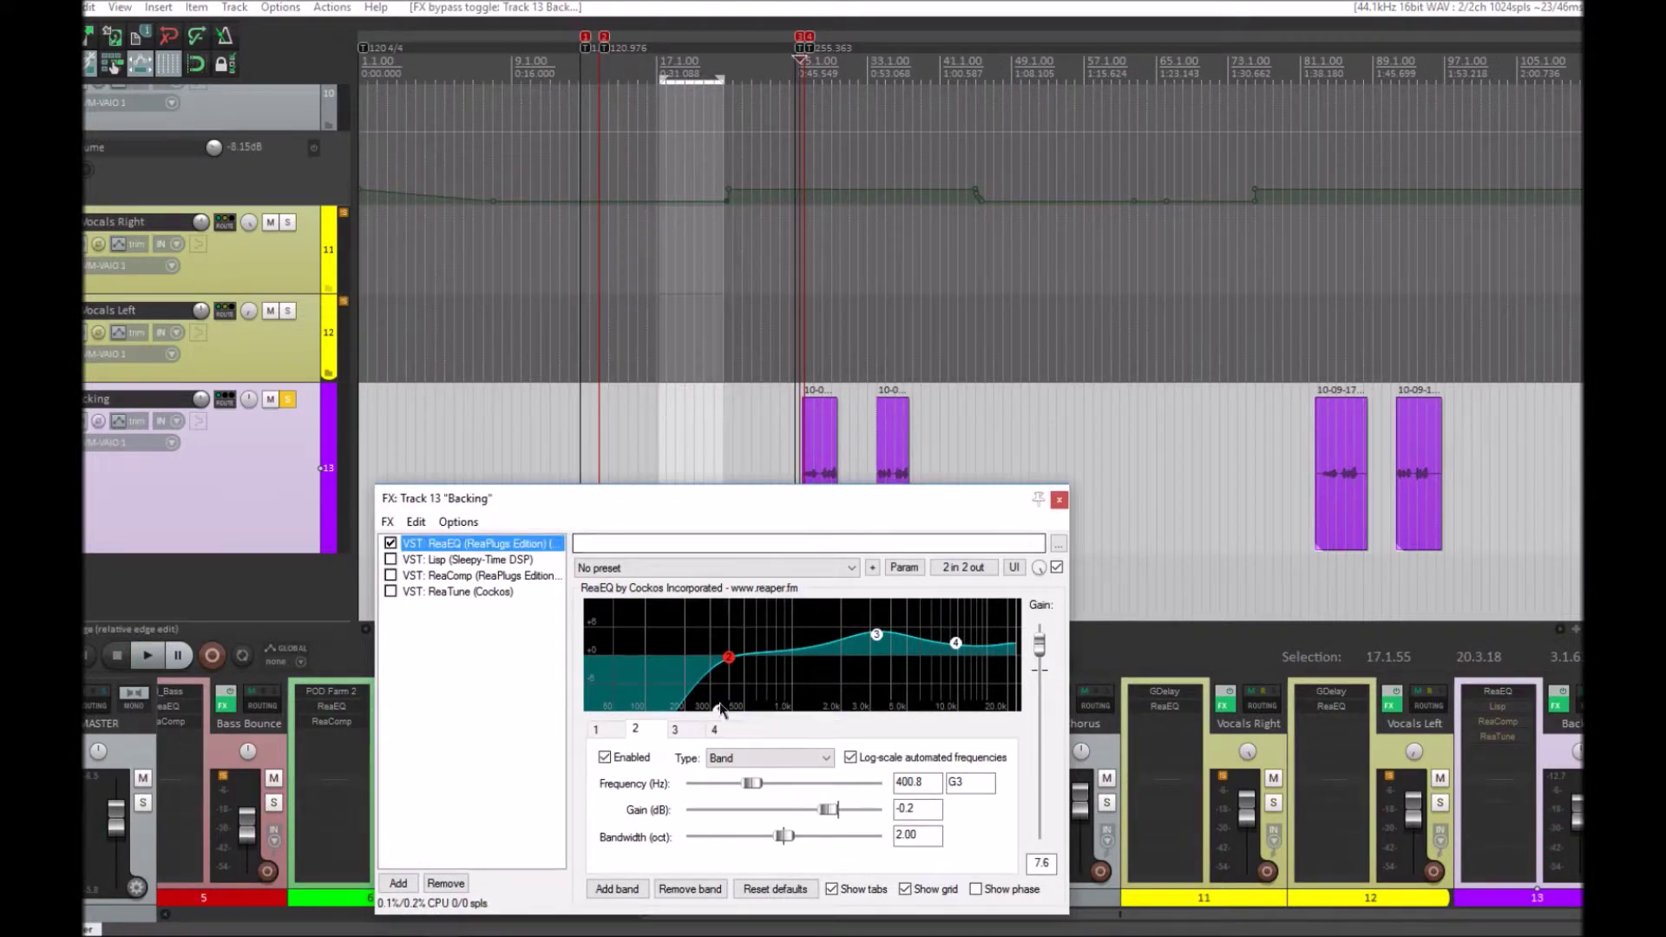
{"action": "left_click_drag", "start_coordinate": [721, 709], "coordinate": [693, 642]}
{"action": "key", "text": "space"}
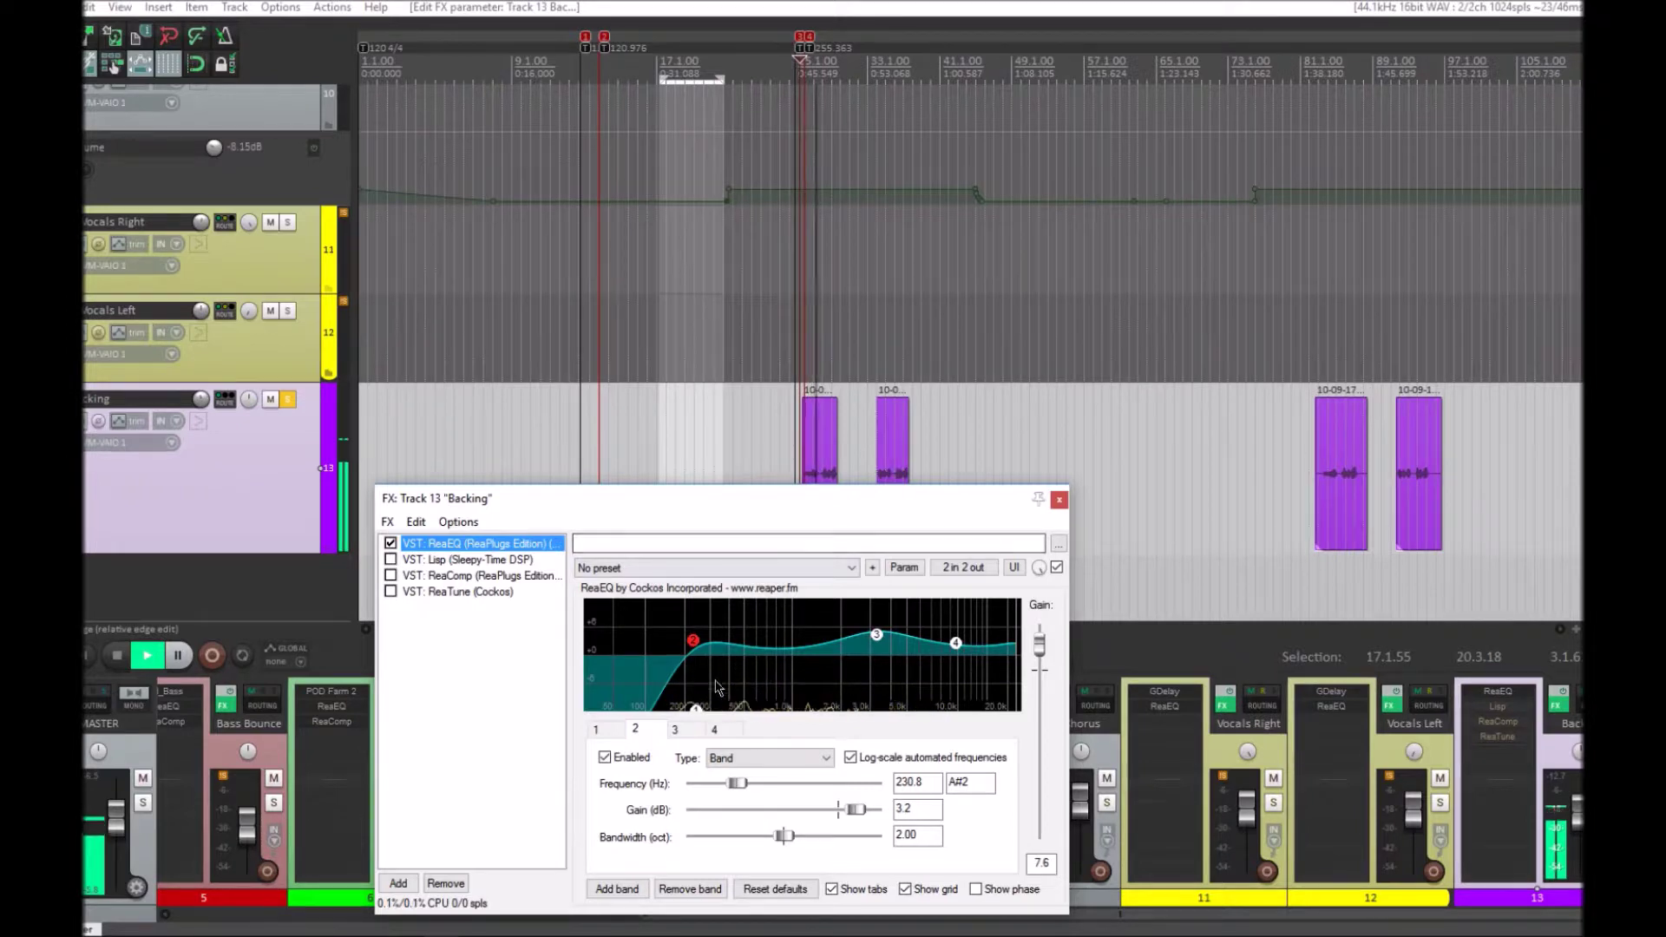
{"action": "left_click_drag", "start_coordinate": [696, 708], "coordinate": [708, 719]}
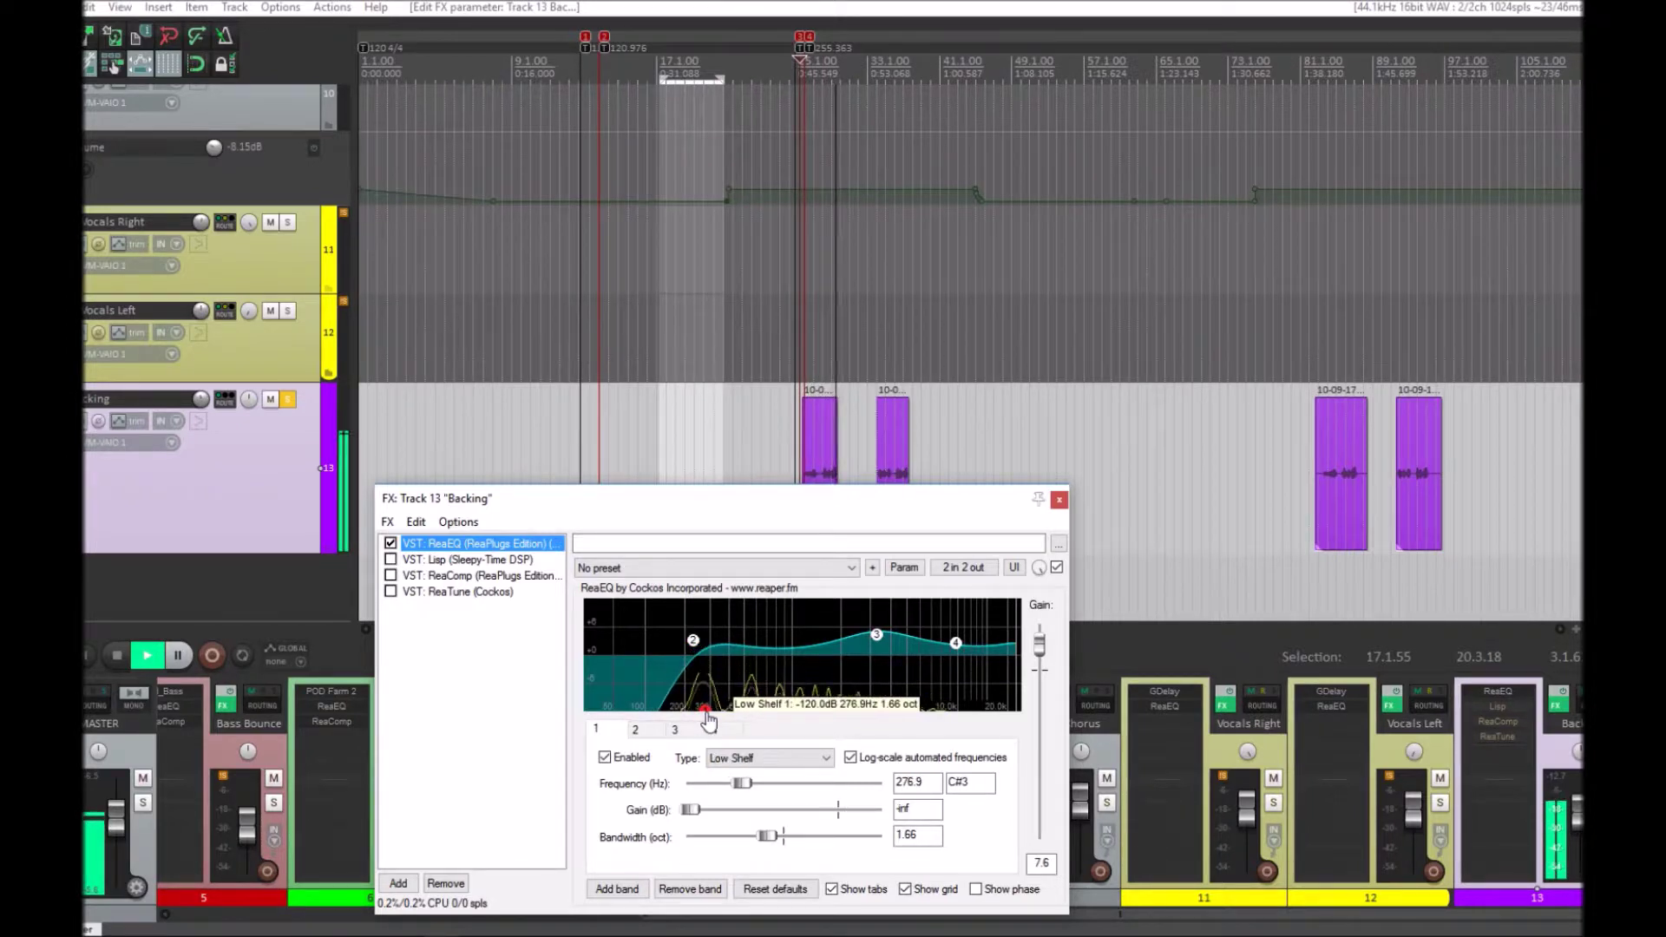
{"action": "key", "text": "space"}
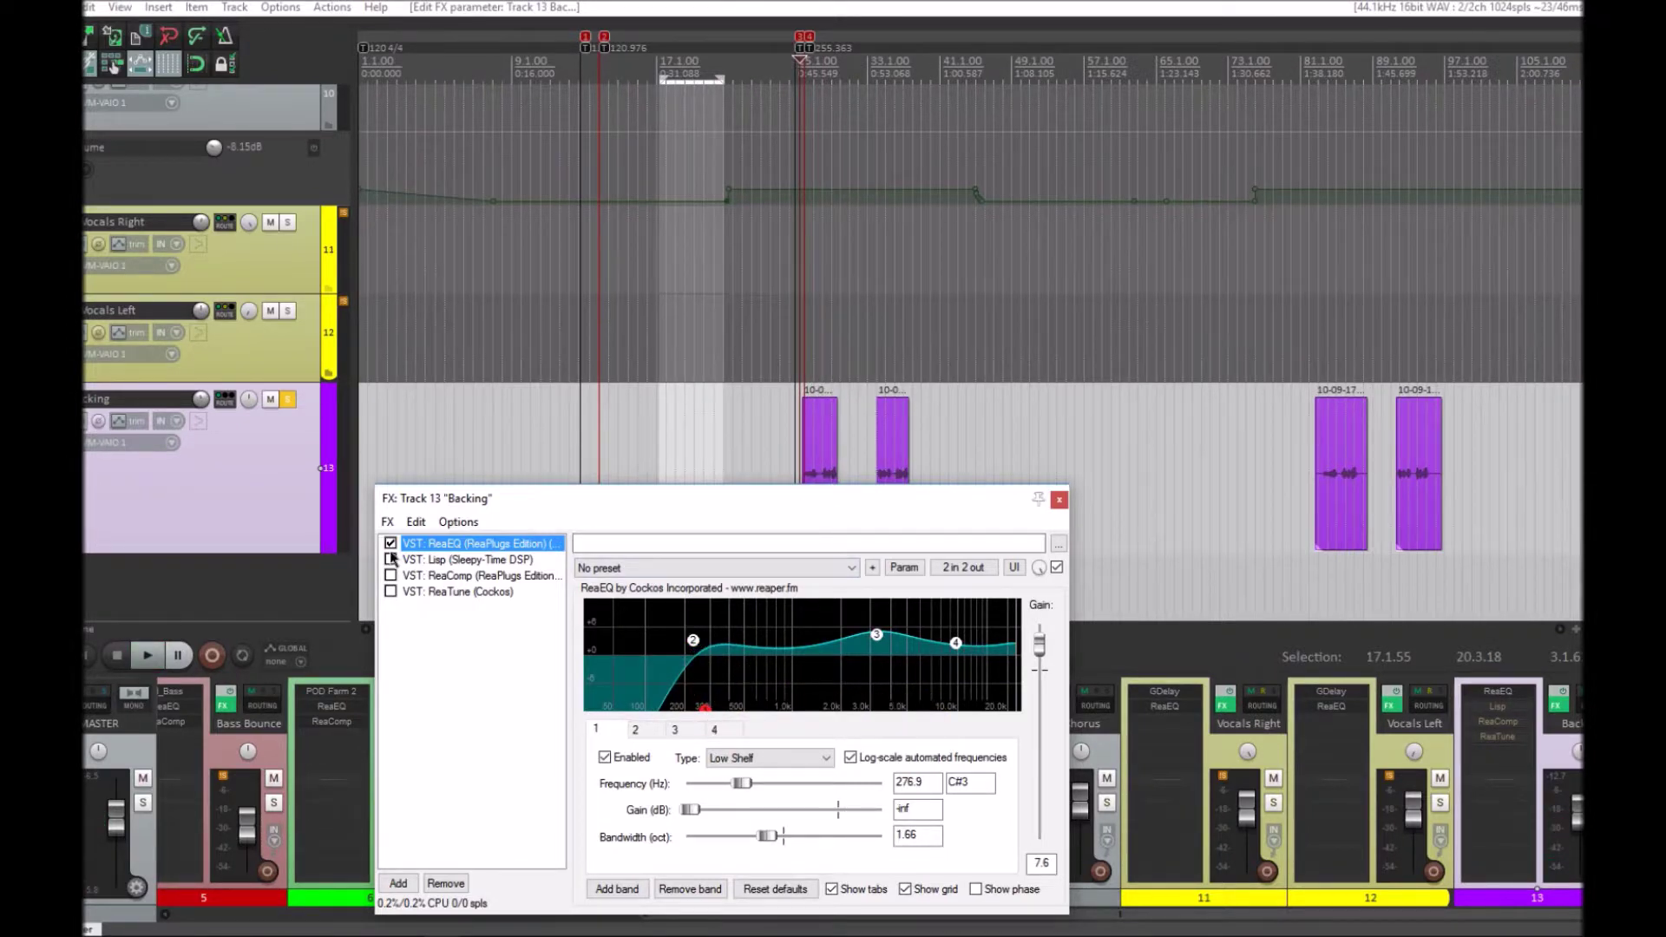
- Enable Lisp on the Backing track, show its settings, and try an attack of 1.4 before restoring it to 1.0
{"action": "left_click", "coordinate": [392, 560]}
{"action": "left_click", "coordinate": [413, 560]}
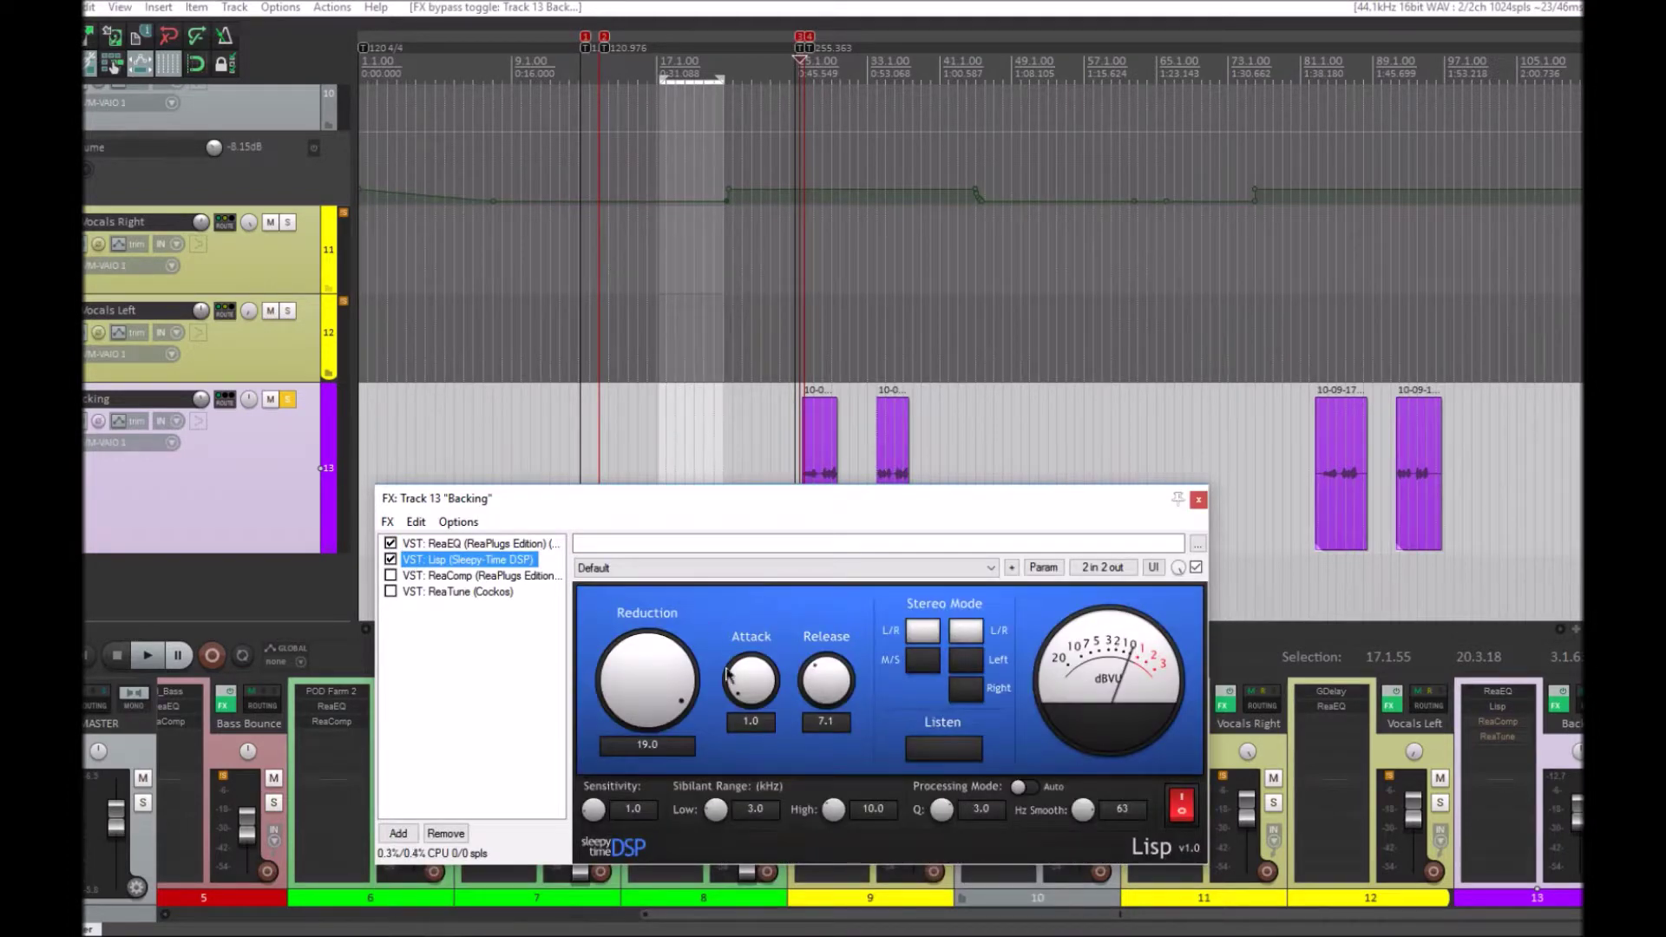
{"action": "left_click", "coordinate": [739, 684]}
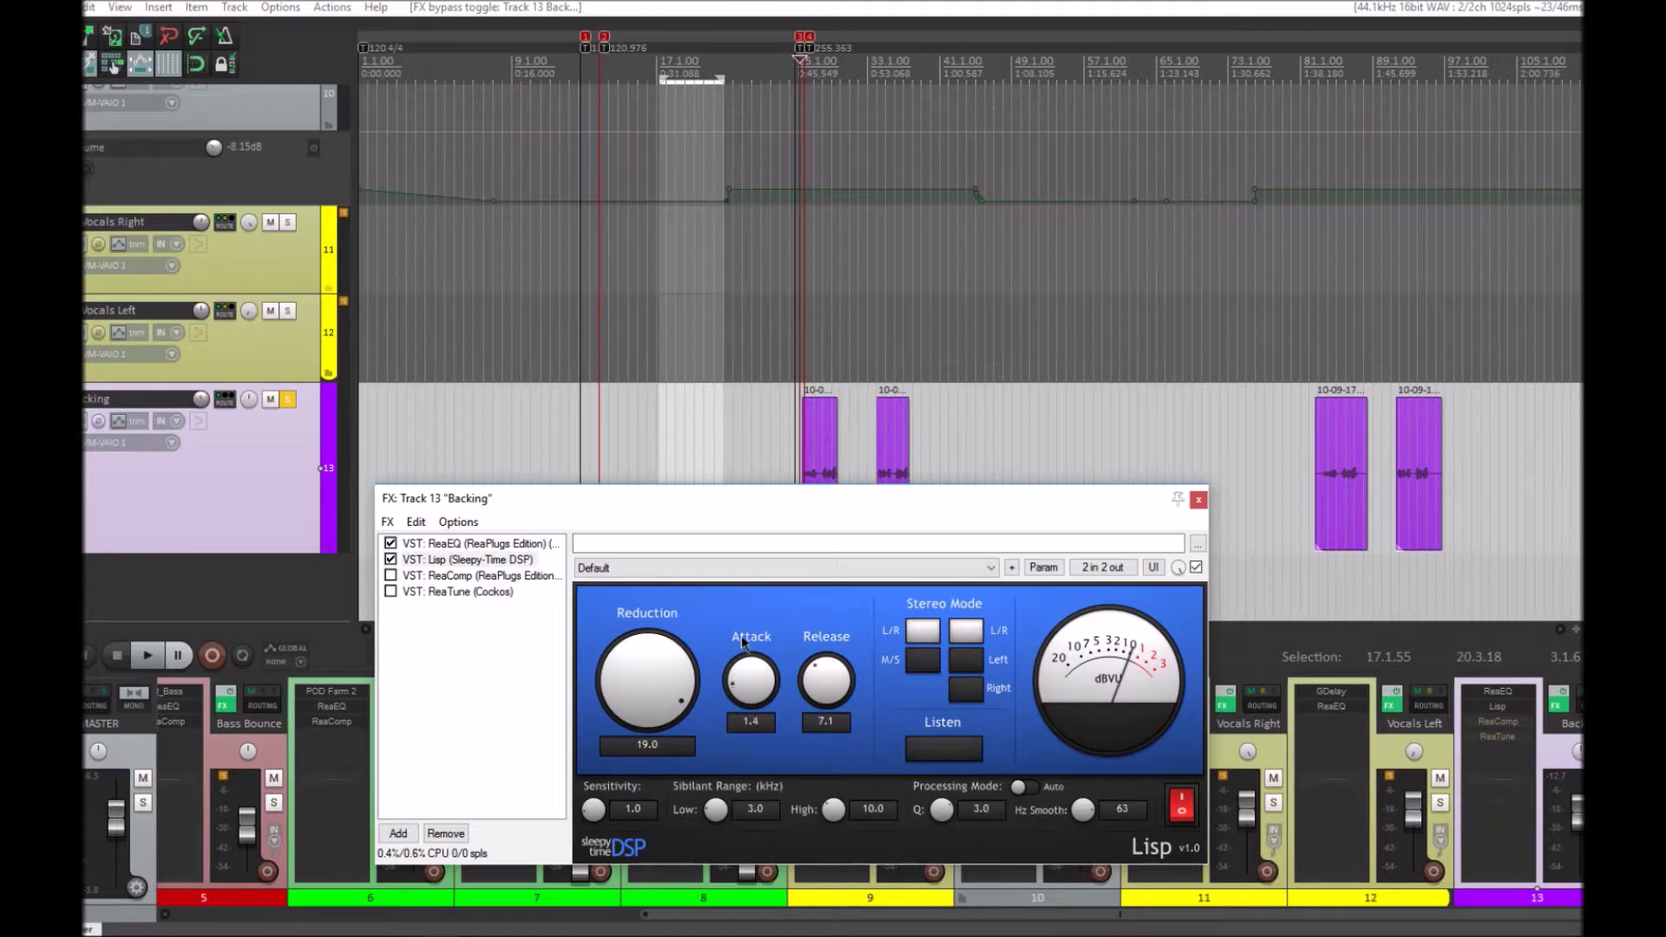
{"action": "left_click_drag", "start_coordinate": [825, 502], "coordinate": [922, 254]}
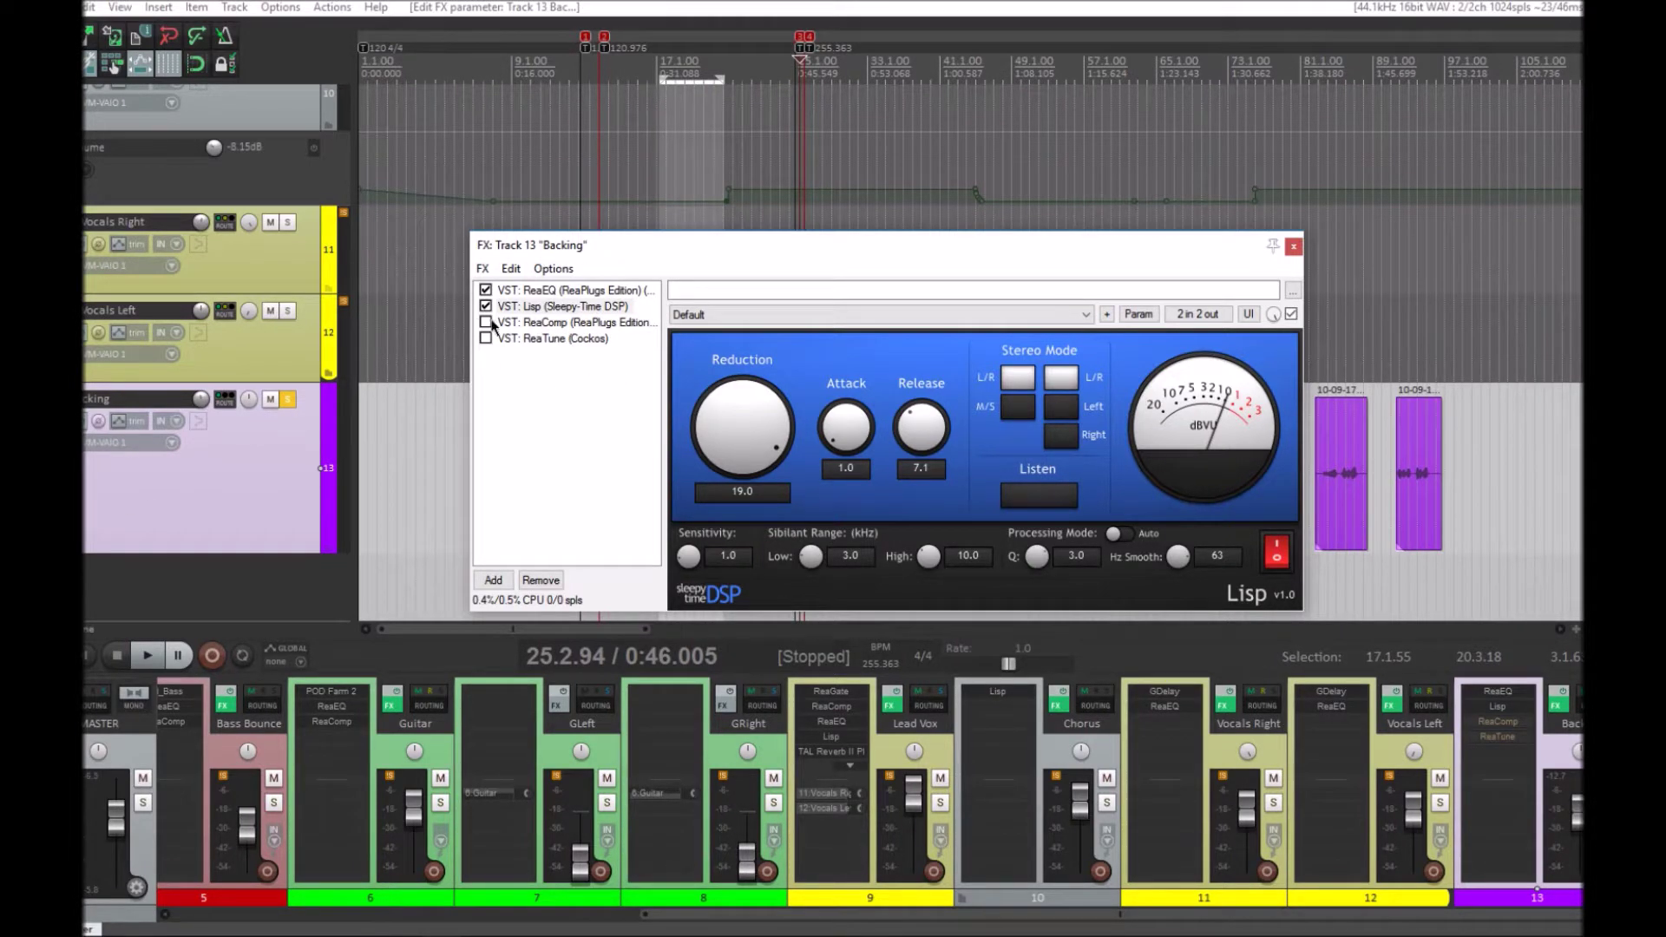
- Review the Backing track's ReaEQ and Lisp settings, enable ReaComp, and move the effects window clear of the first two clips
{"action": "left_click", "coordinate": [554, 290]}
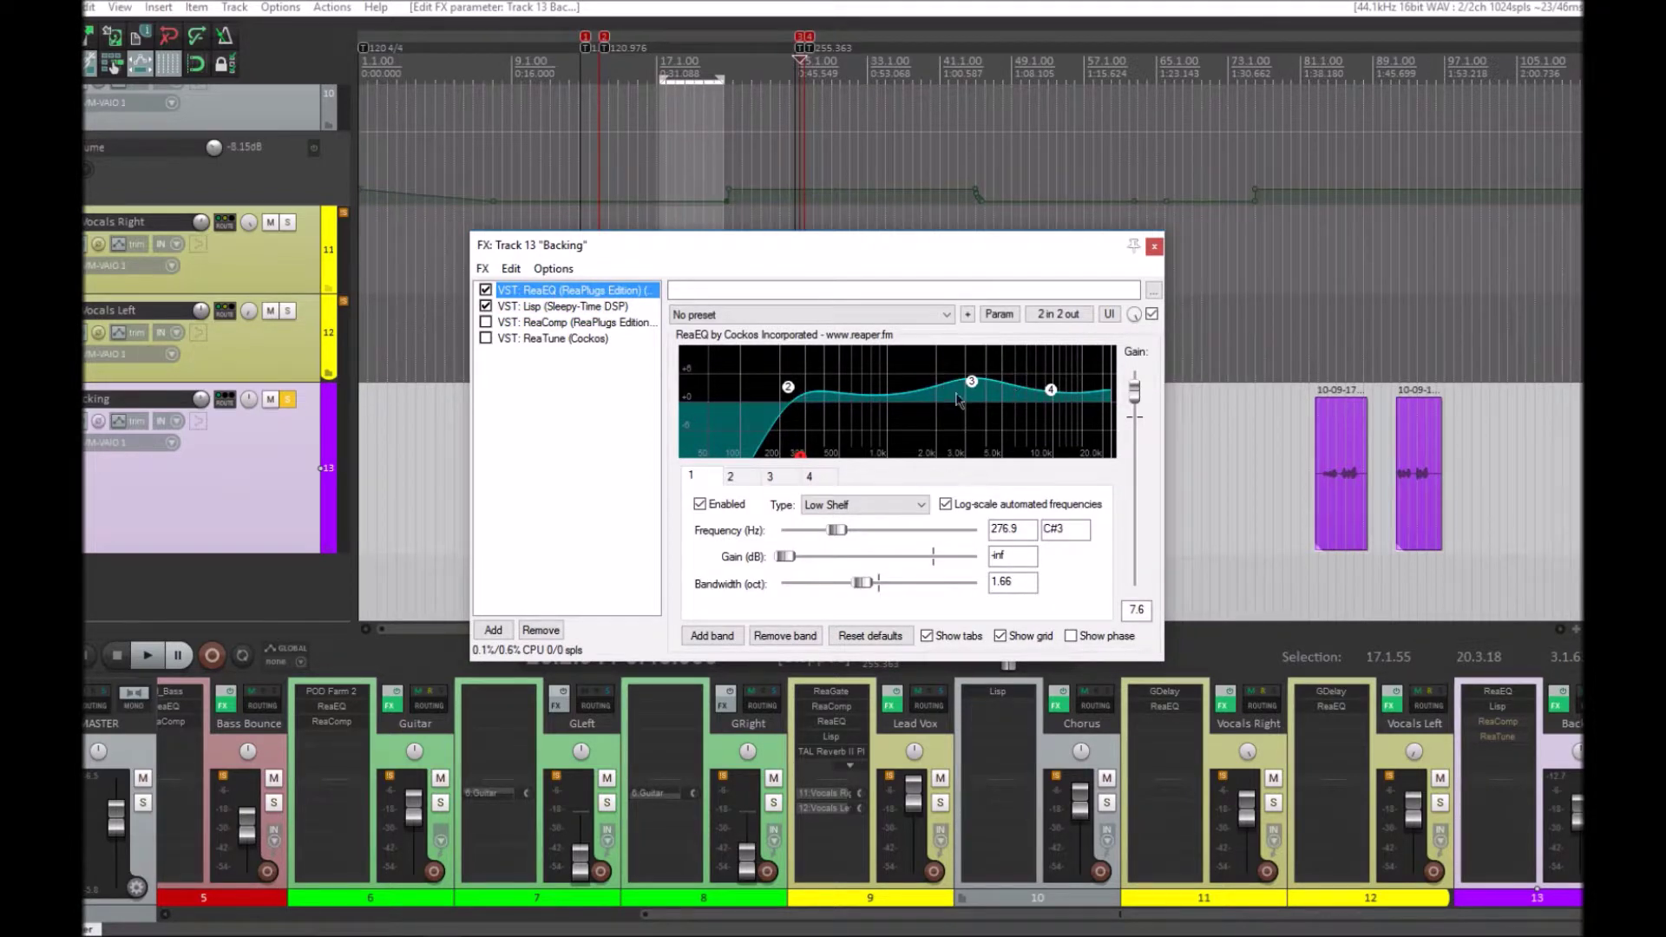
{"action": "left_click", "coordinate": [507, 309]}
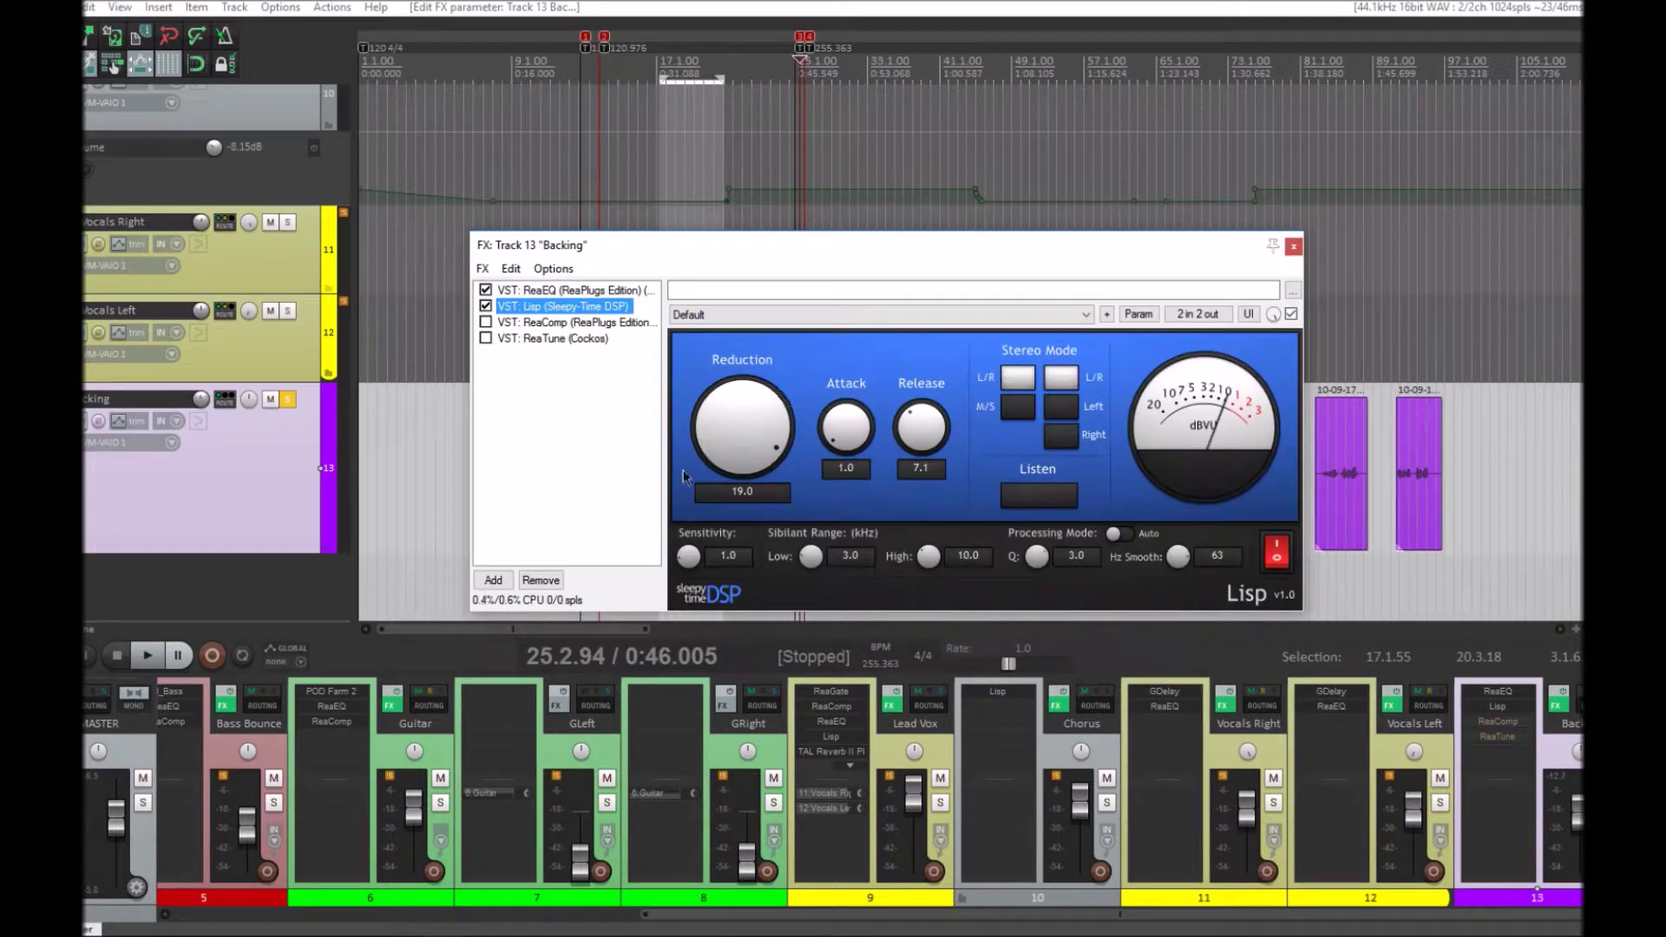
{"action": "left_click", "coordinate": [538, 324]}
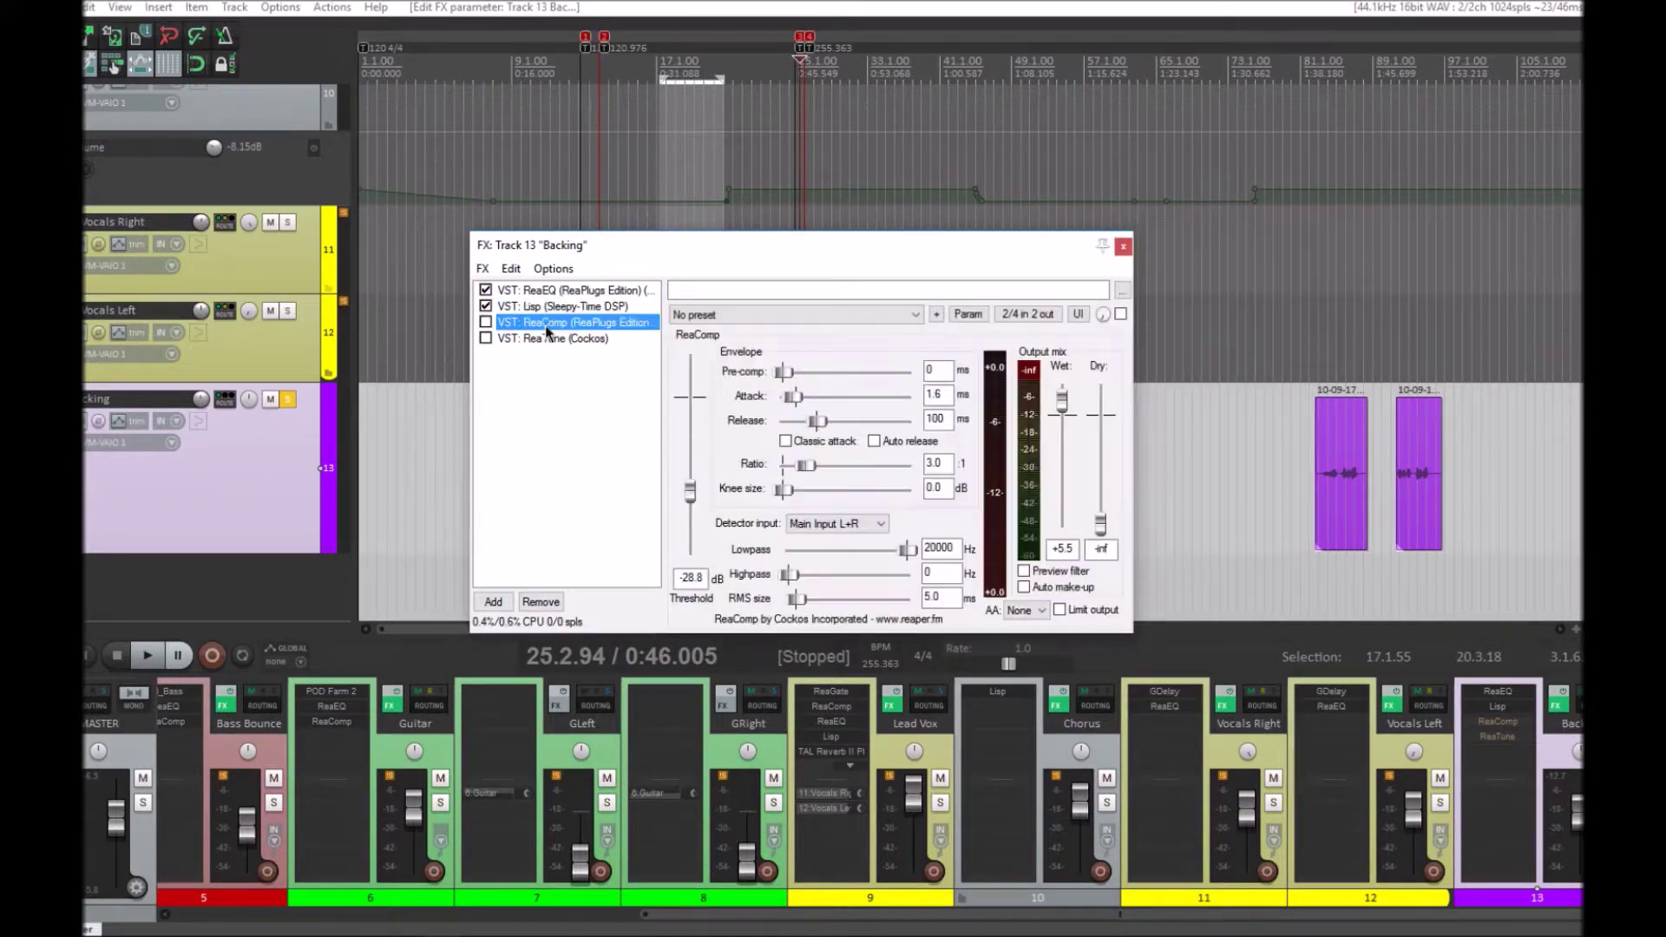
{"action": "left_click", "coordinate": [487, 322]}
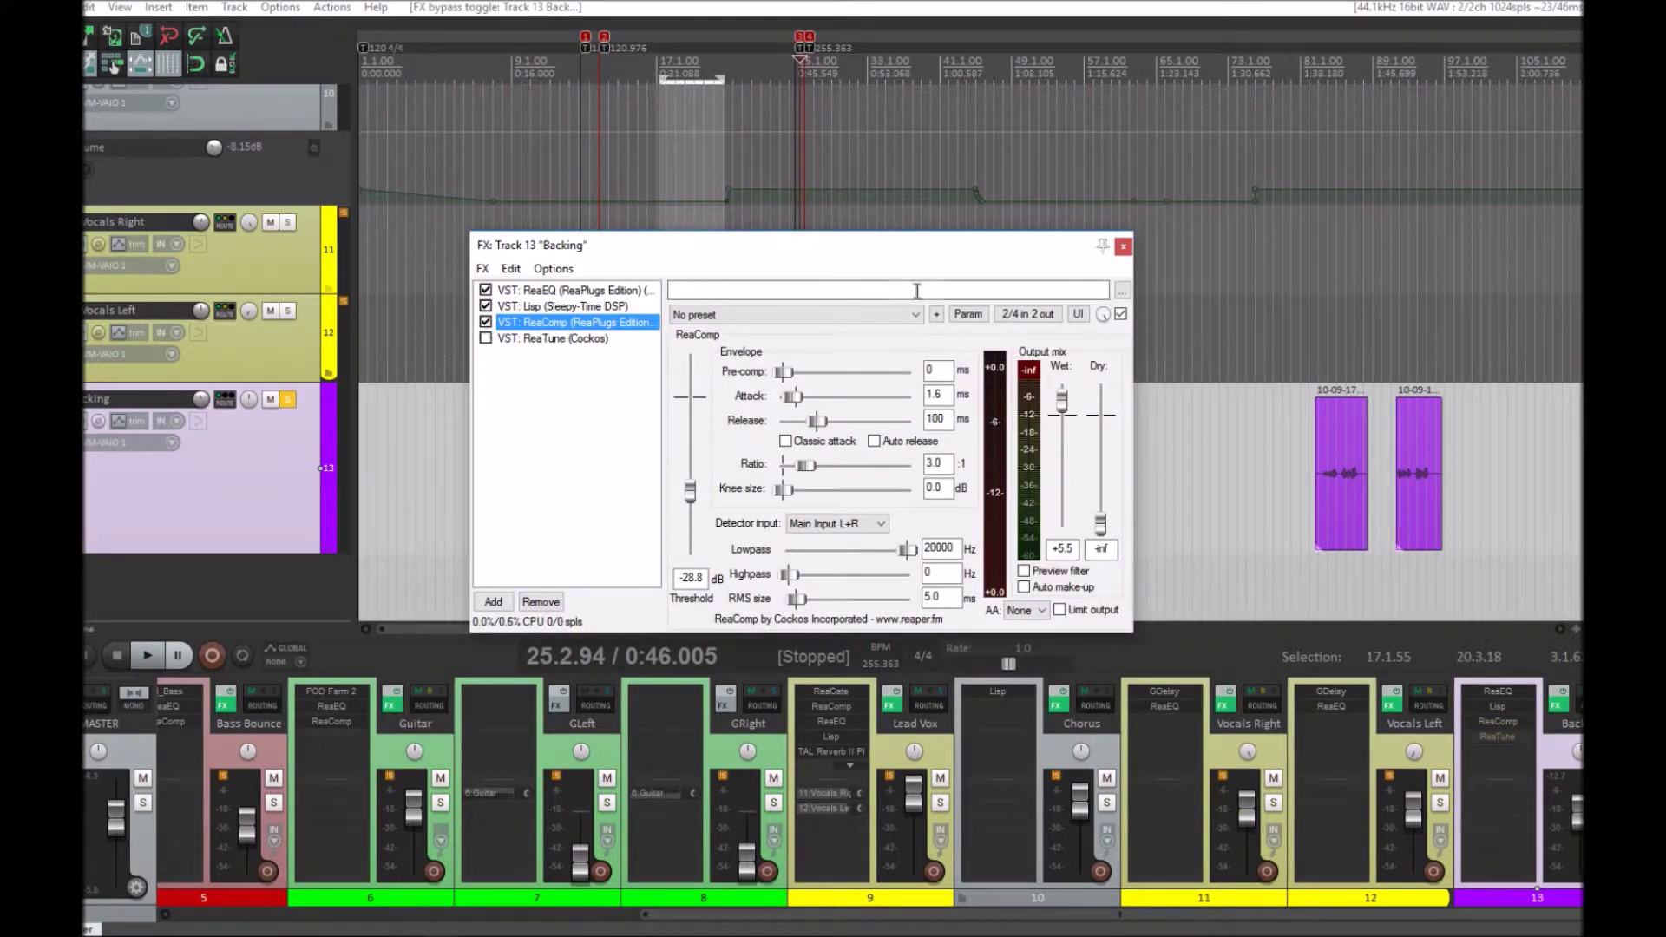
{"action": "left_click_drag", "start_coordinate": [835, 251], "coordinate": [1281, 212]}
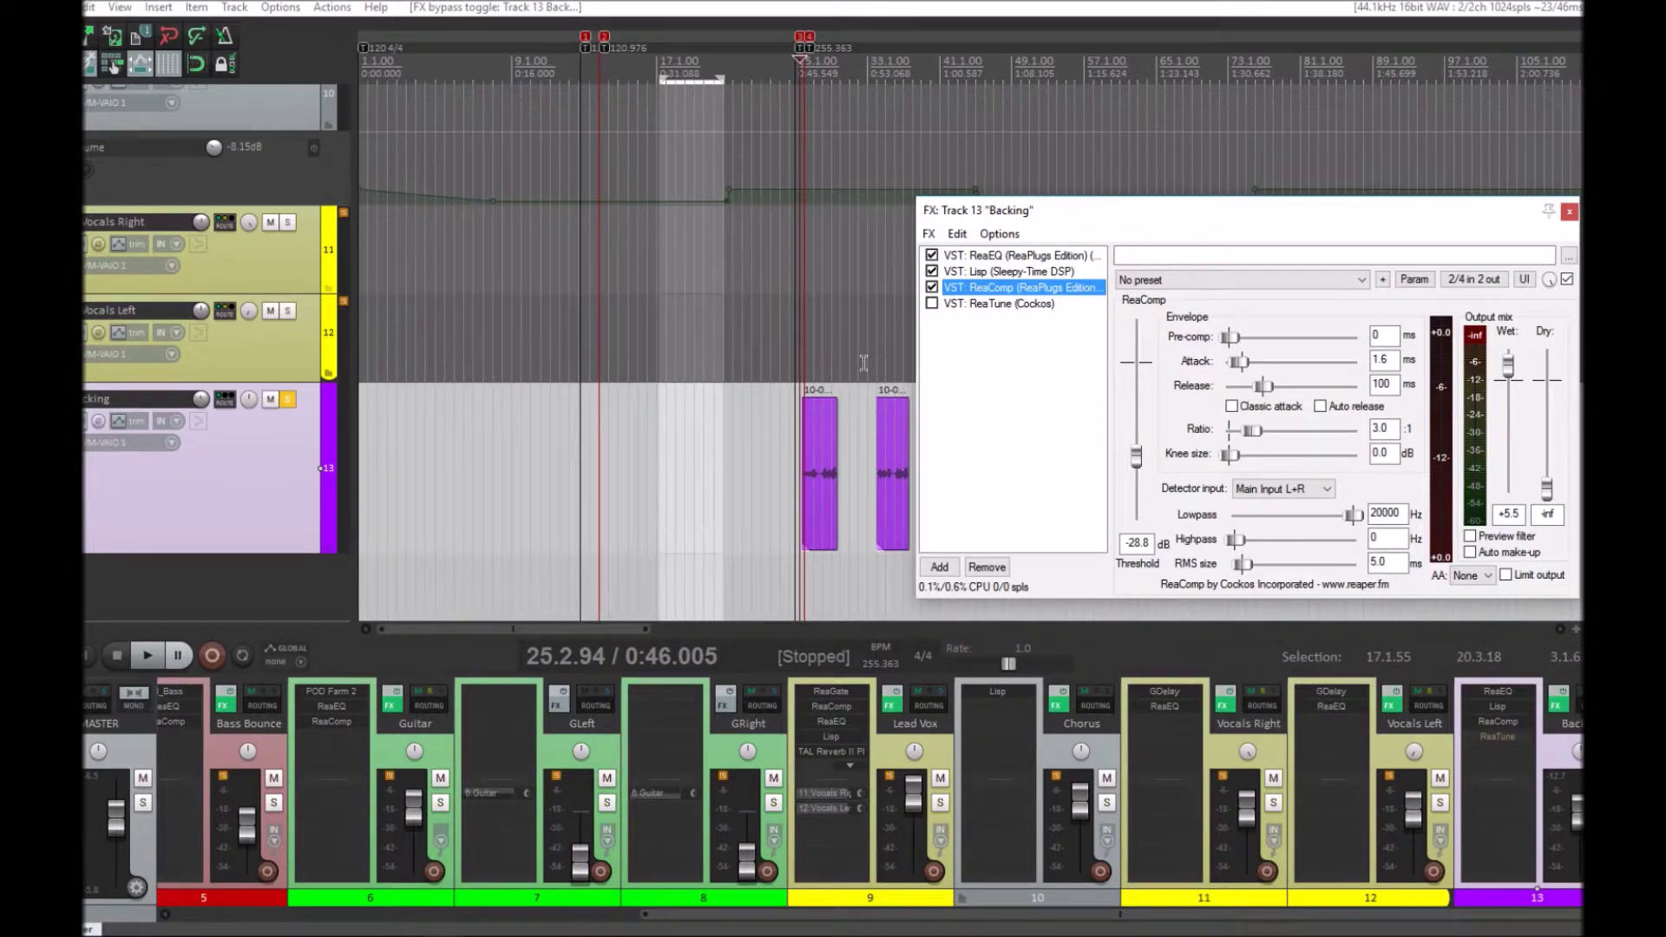
- Listen to the first Backing clip with ReaComp enabled, watching its threshold and gain reduction, and stop playback
{"action": "key", "text": "space"}
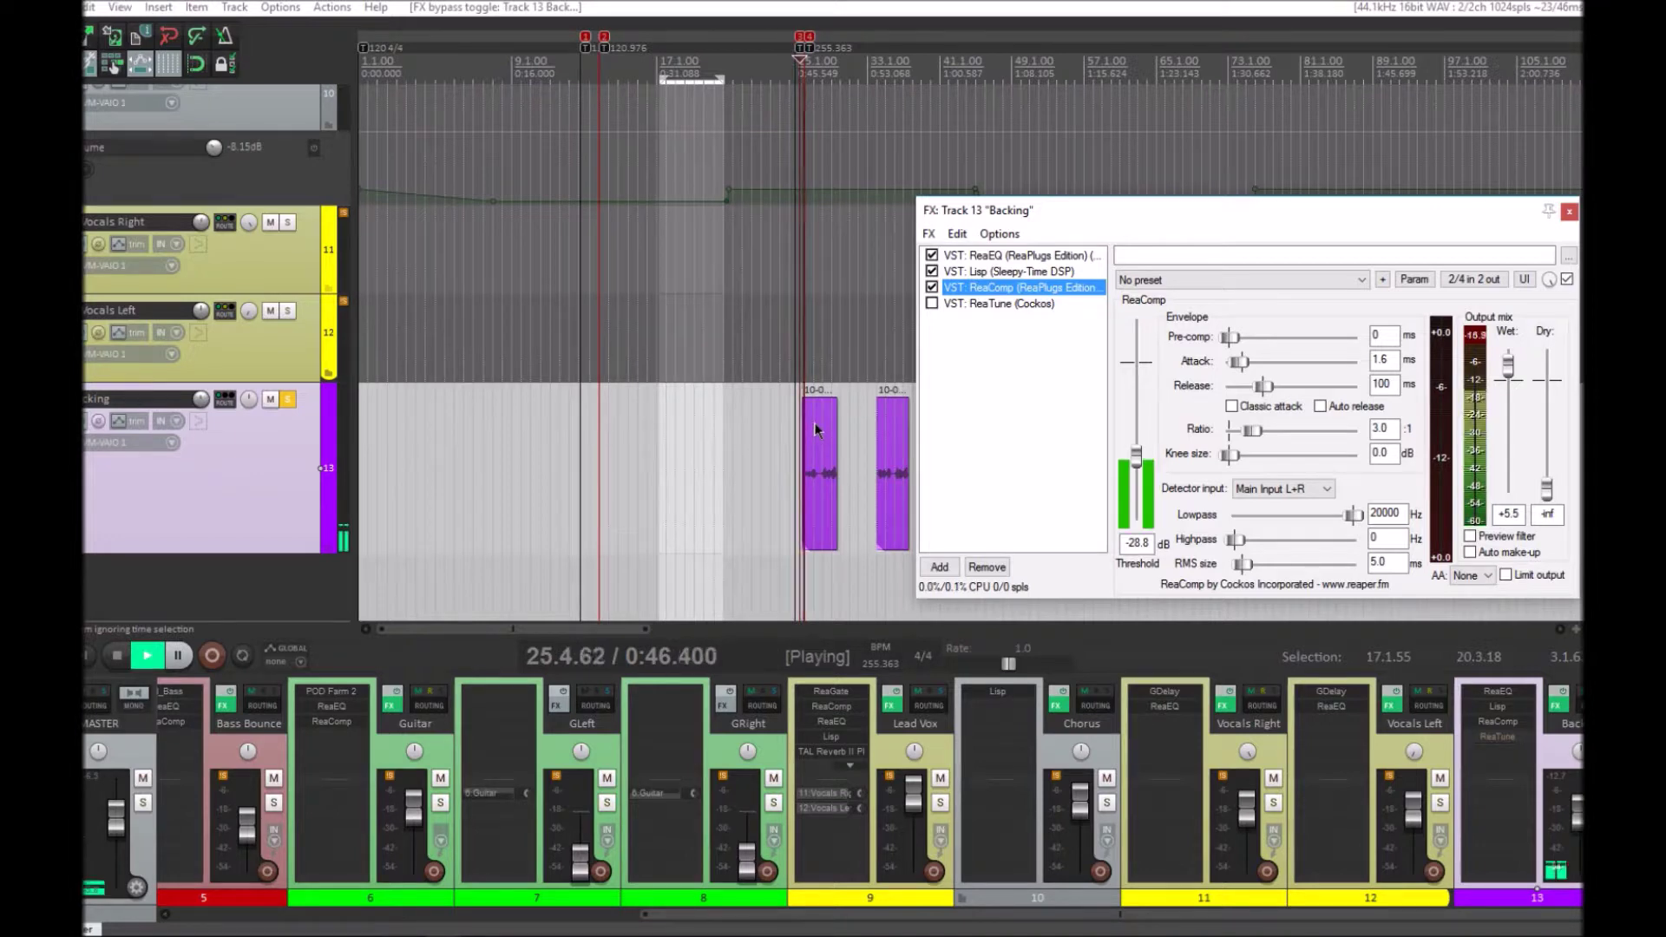
{"action": "left_click", "coordinate": [1138, 463]}
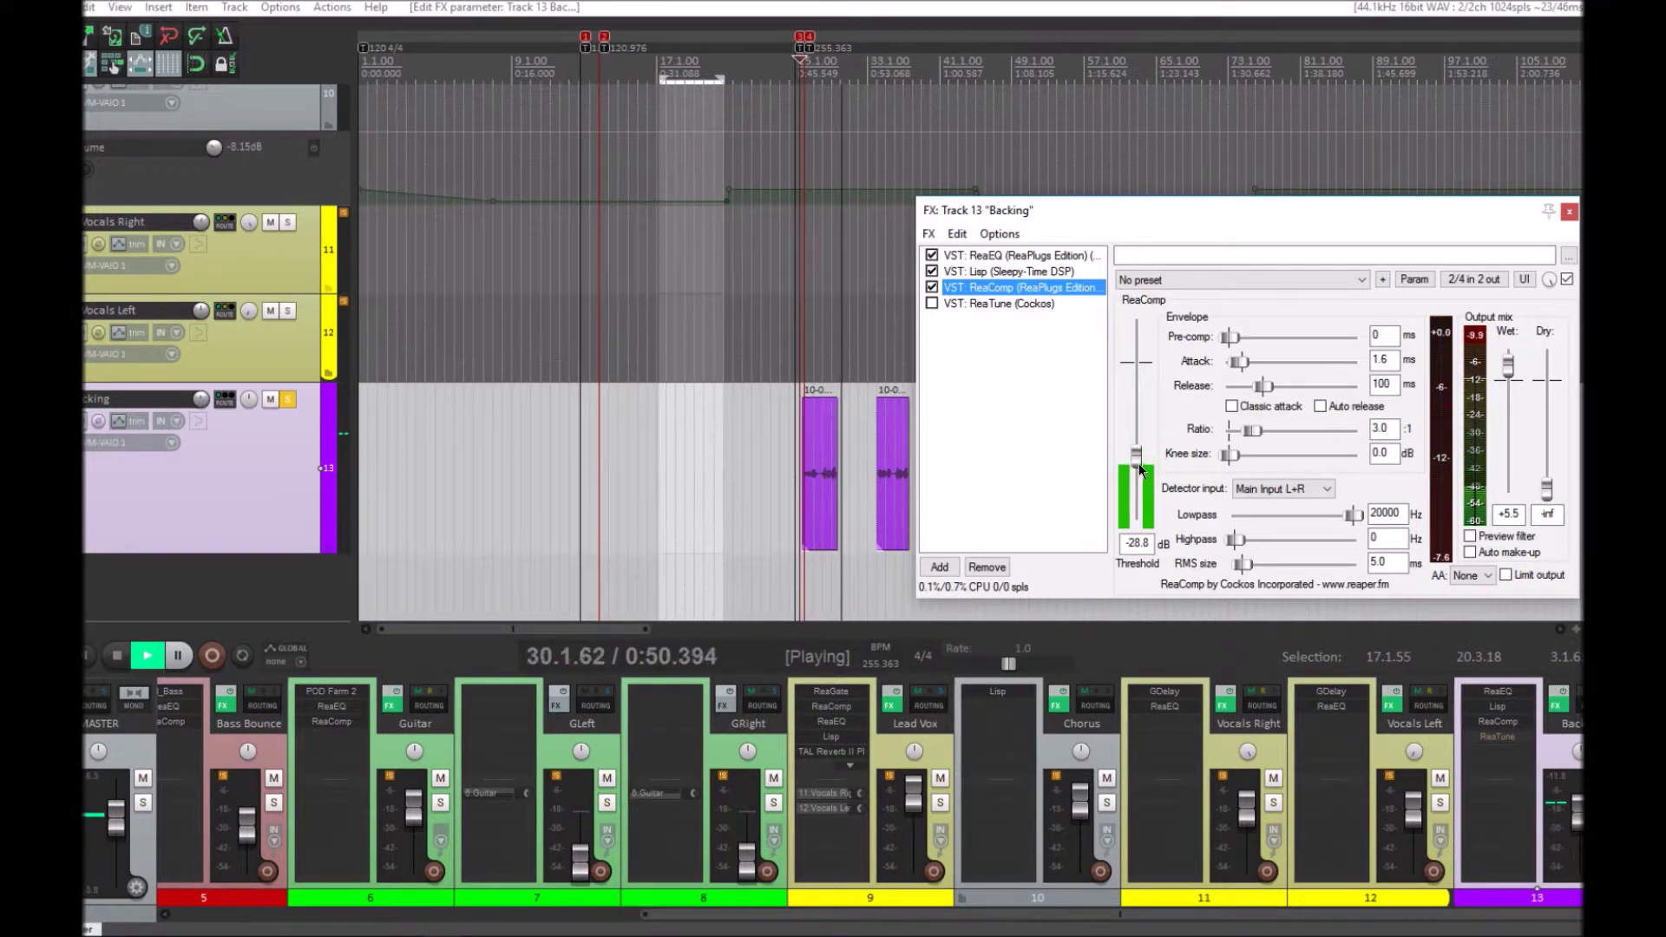
{"action": "key", "text": "space"}
{"action": "key", "text": "space"}
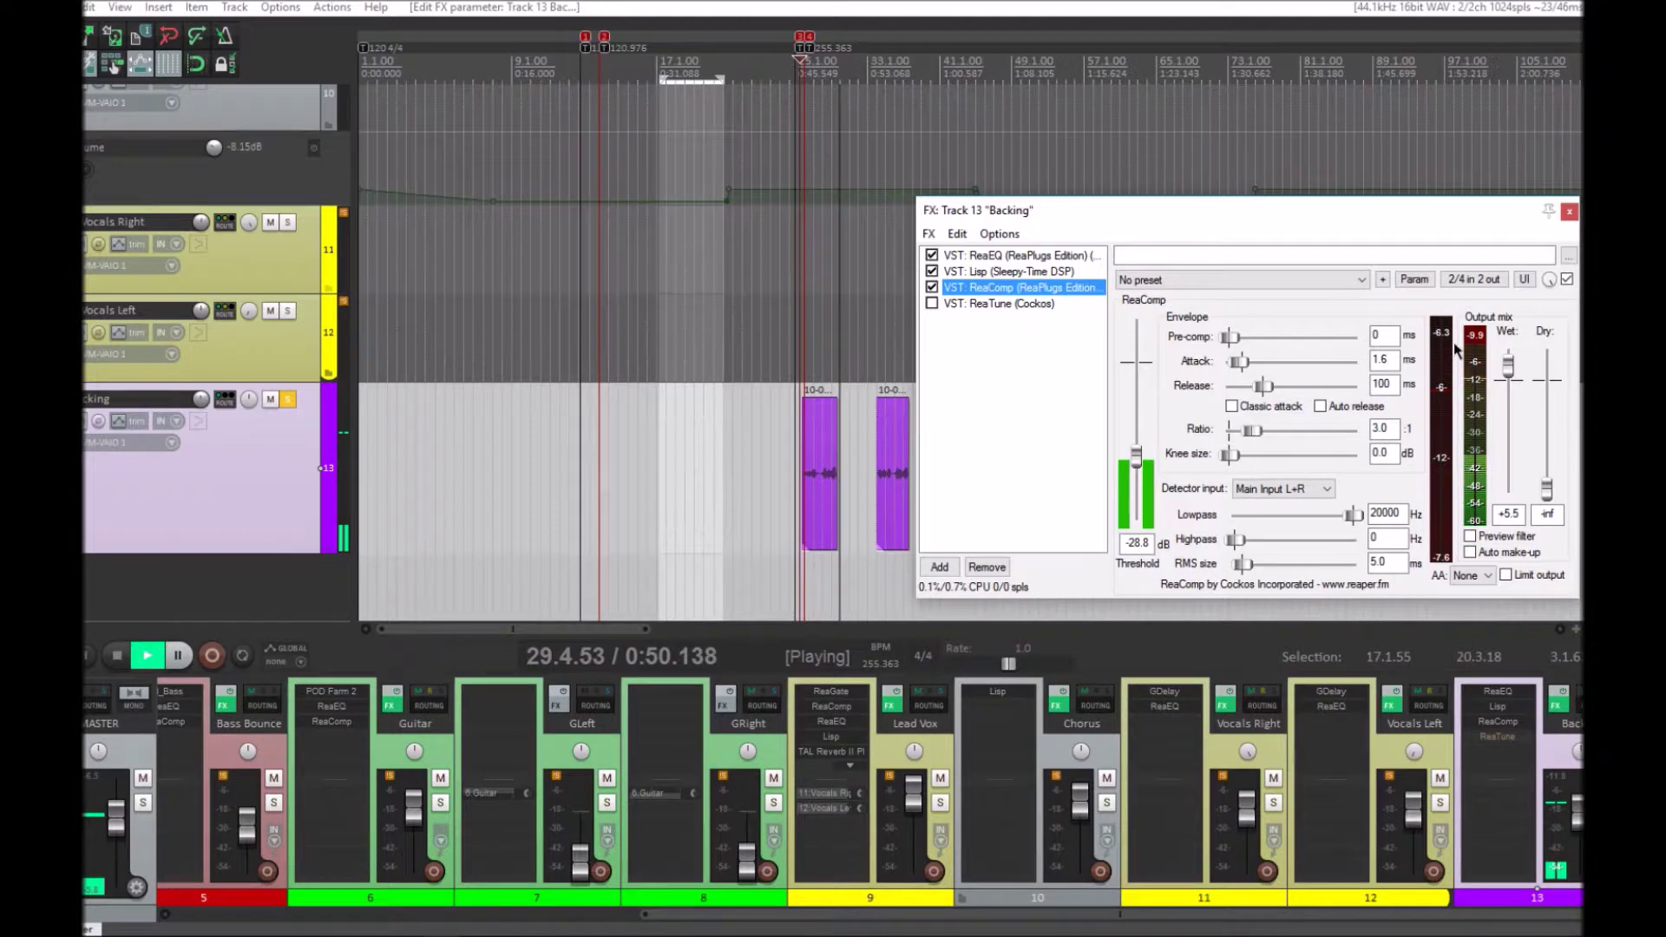
{"action": "key", "text": "space"}
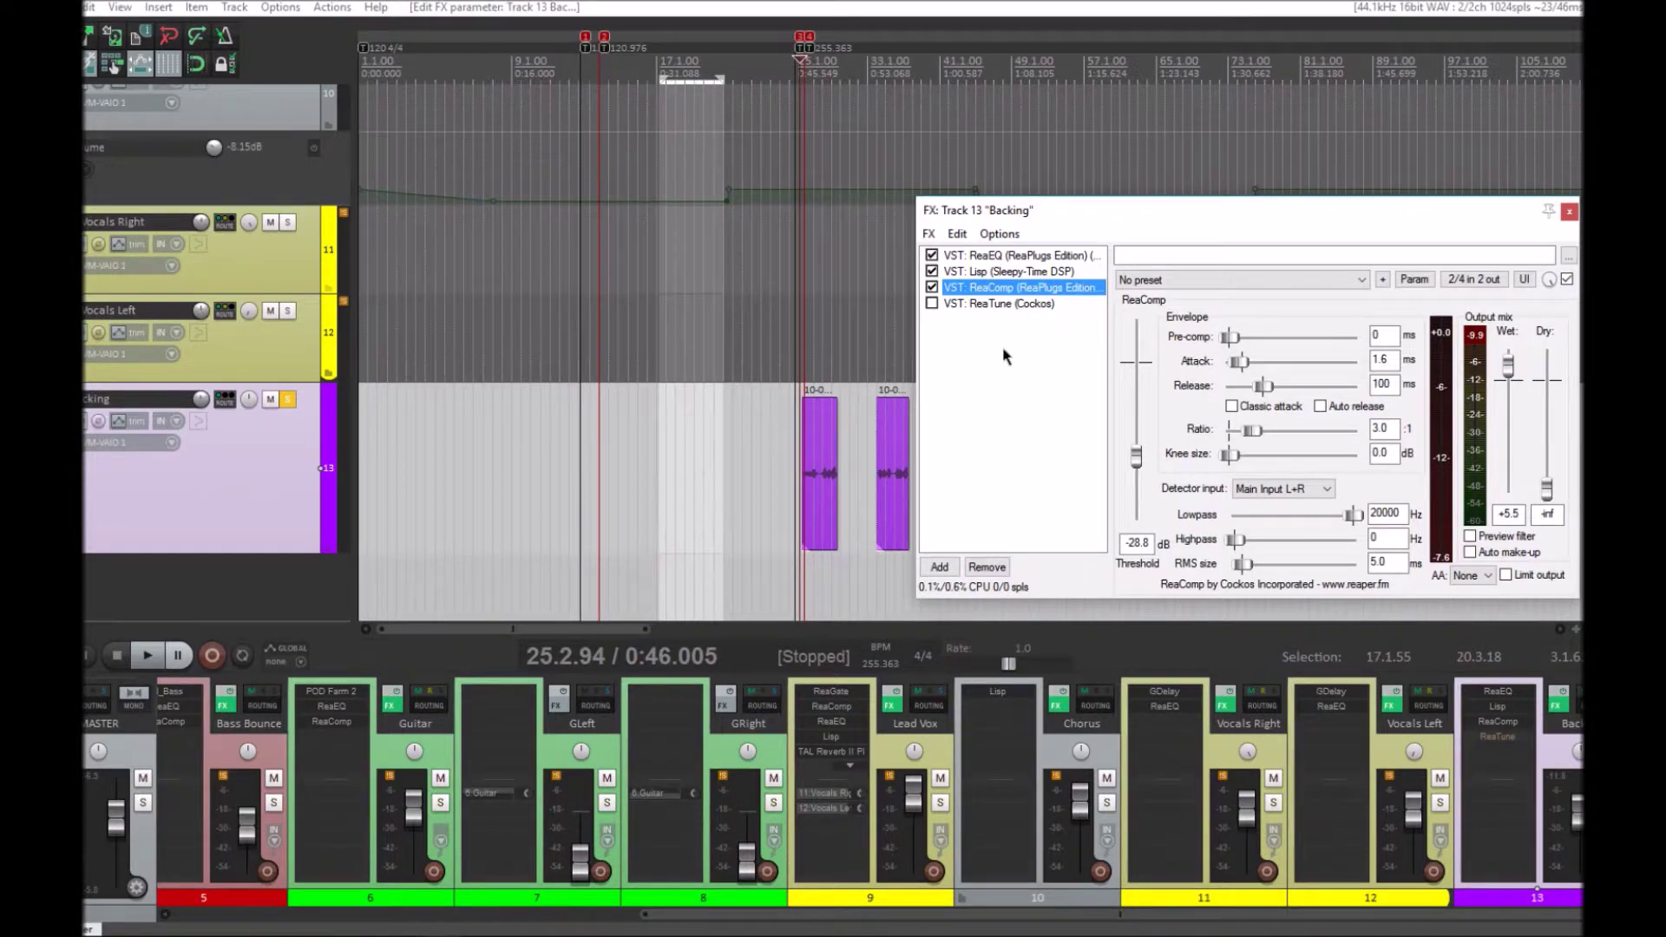
- Enable ReaTune on the Backing track, show its manual correction graph, and move the effects window below the first two clips
{"action": "left_click", "coordinate": [932, 304]}
{"action": "left_click", "coordinate": [995, 306]}
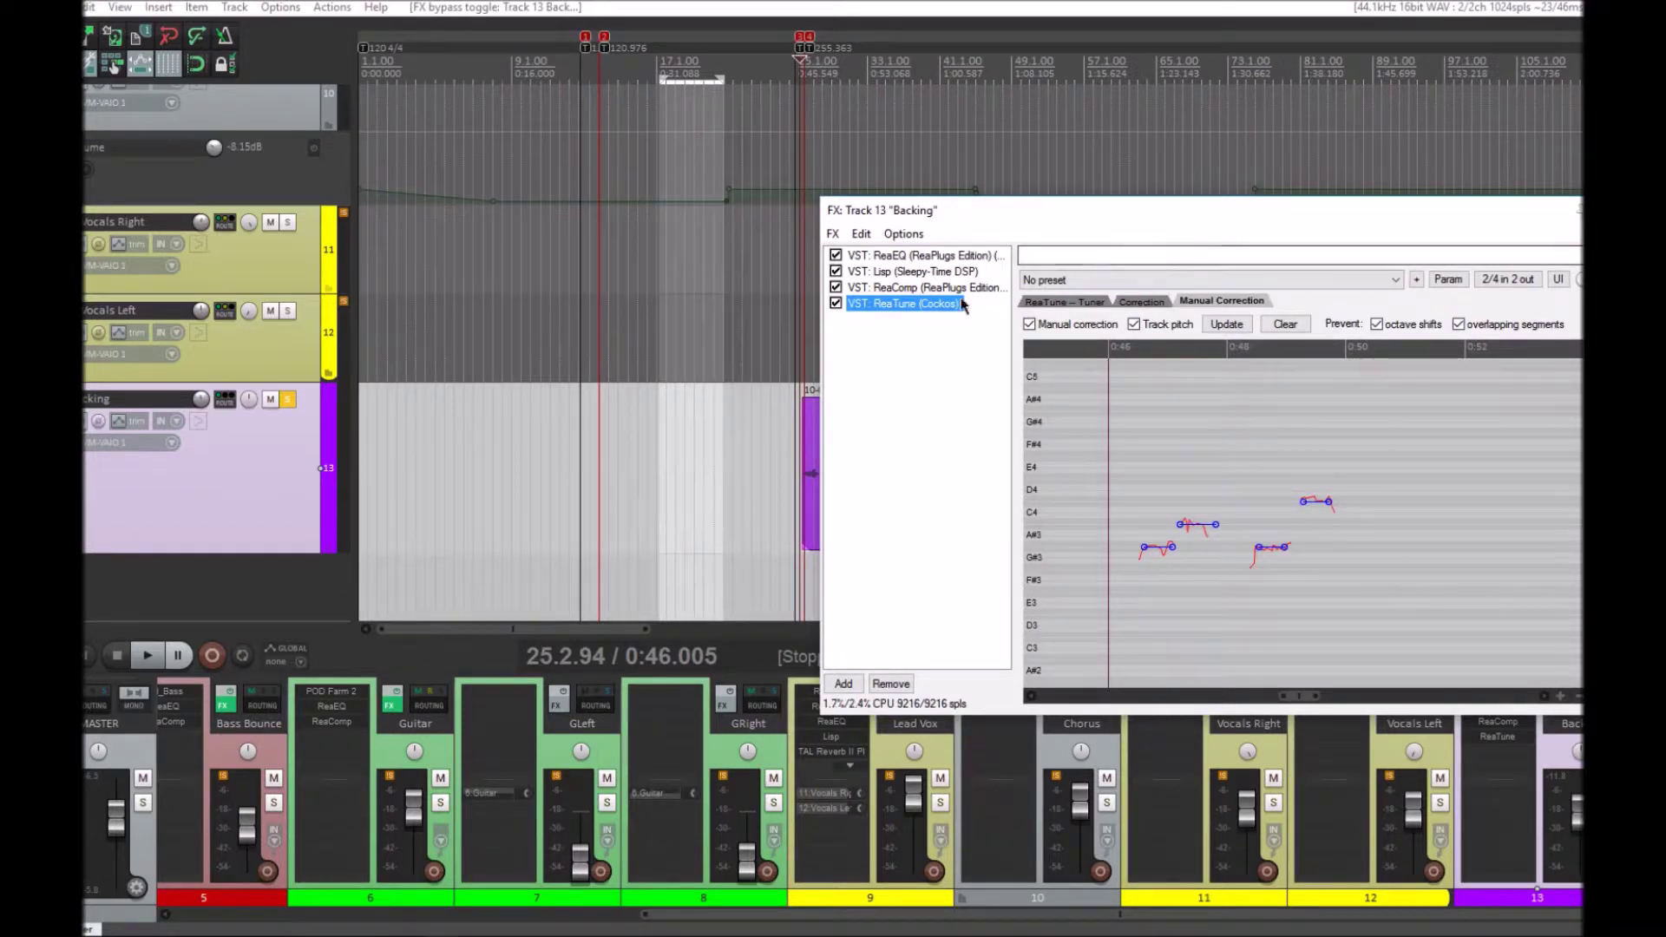
{"action": "left_click_drag", "start_coordinate": [1164, 216], "coordinate": [973, 158]}
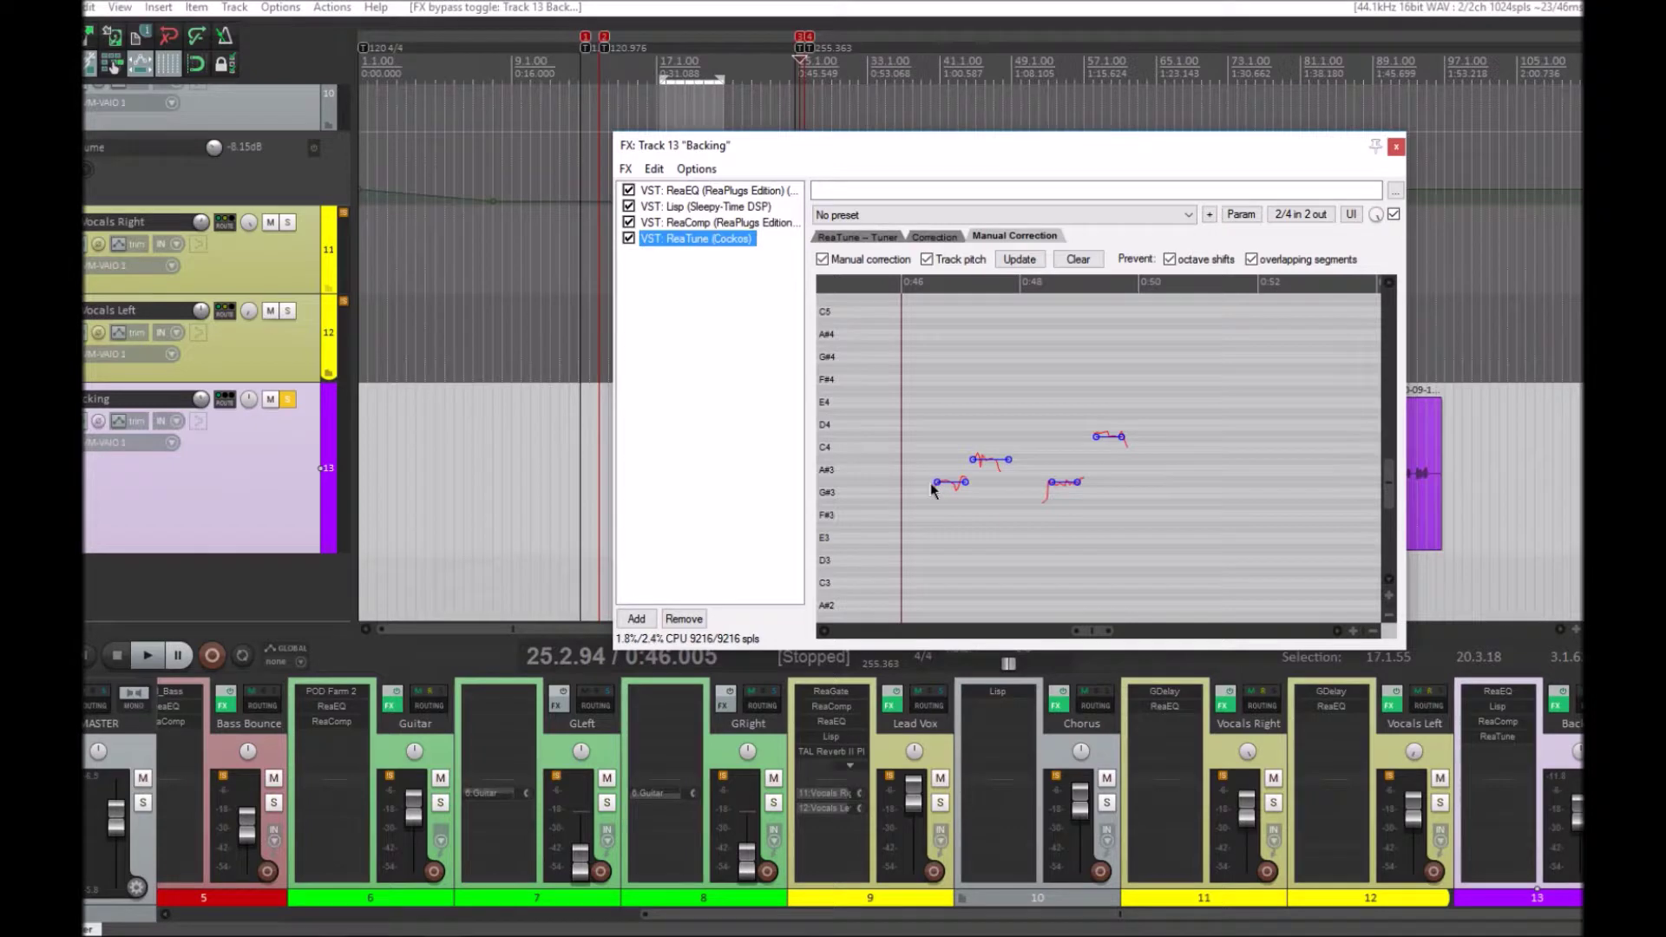
{"action": "left_click_drag", "start_coordinate": [1119, 143], "coordinate": [836, 558]}
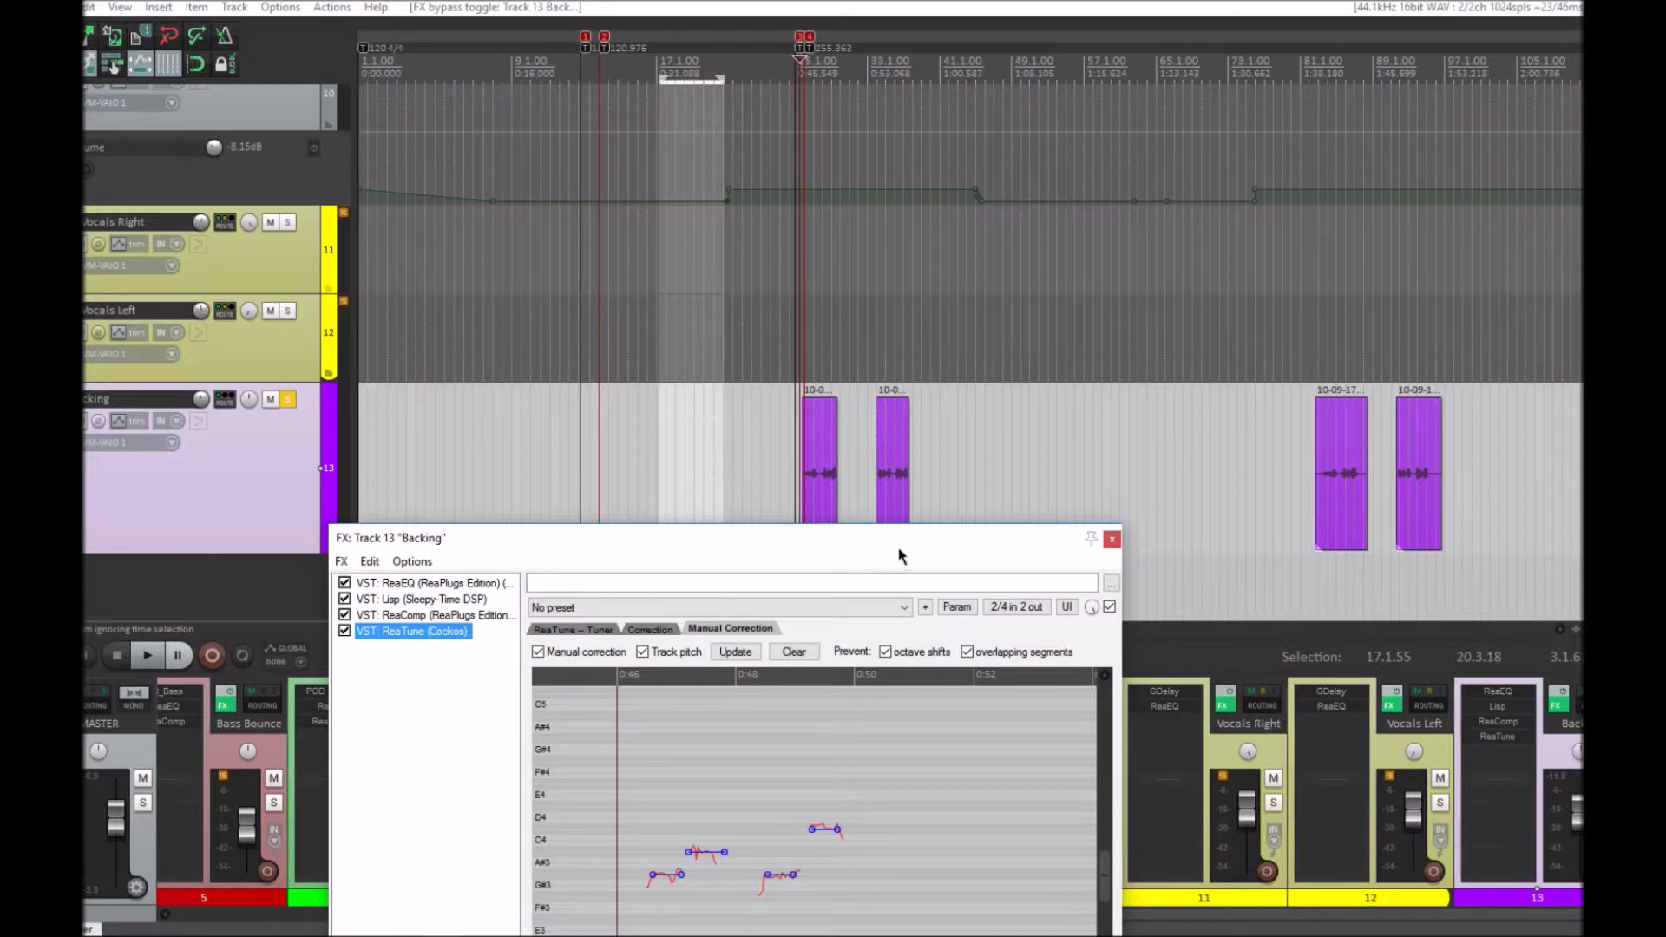
{"action": "left_click_drag", "start_coordinate": [900, 555], "coordinate": [880, 530]}
- Make a time selection around the second Backing clip, turn repeat on, and return the edit cursor to the first clip's start
{"action": "left_click", "coordinate": [903, 438]}
{"action": "left_click_drag", "start_coordinate": [902, 439], "coordinate": [914, 440]}
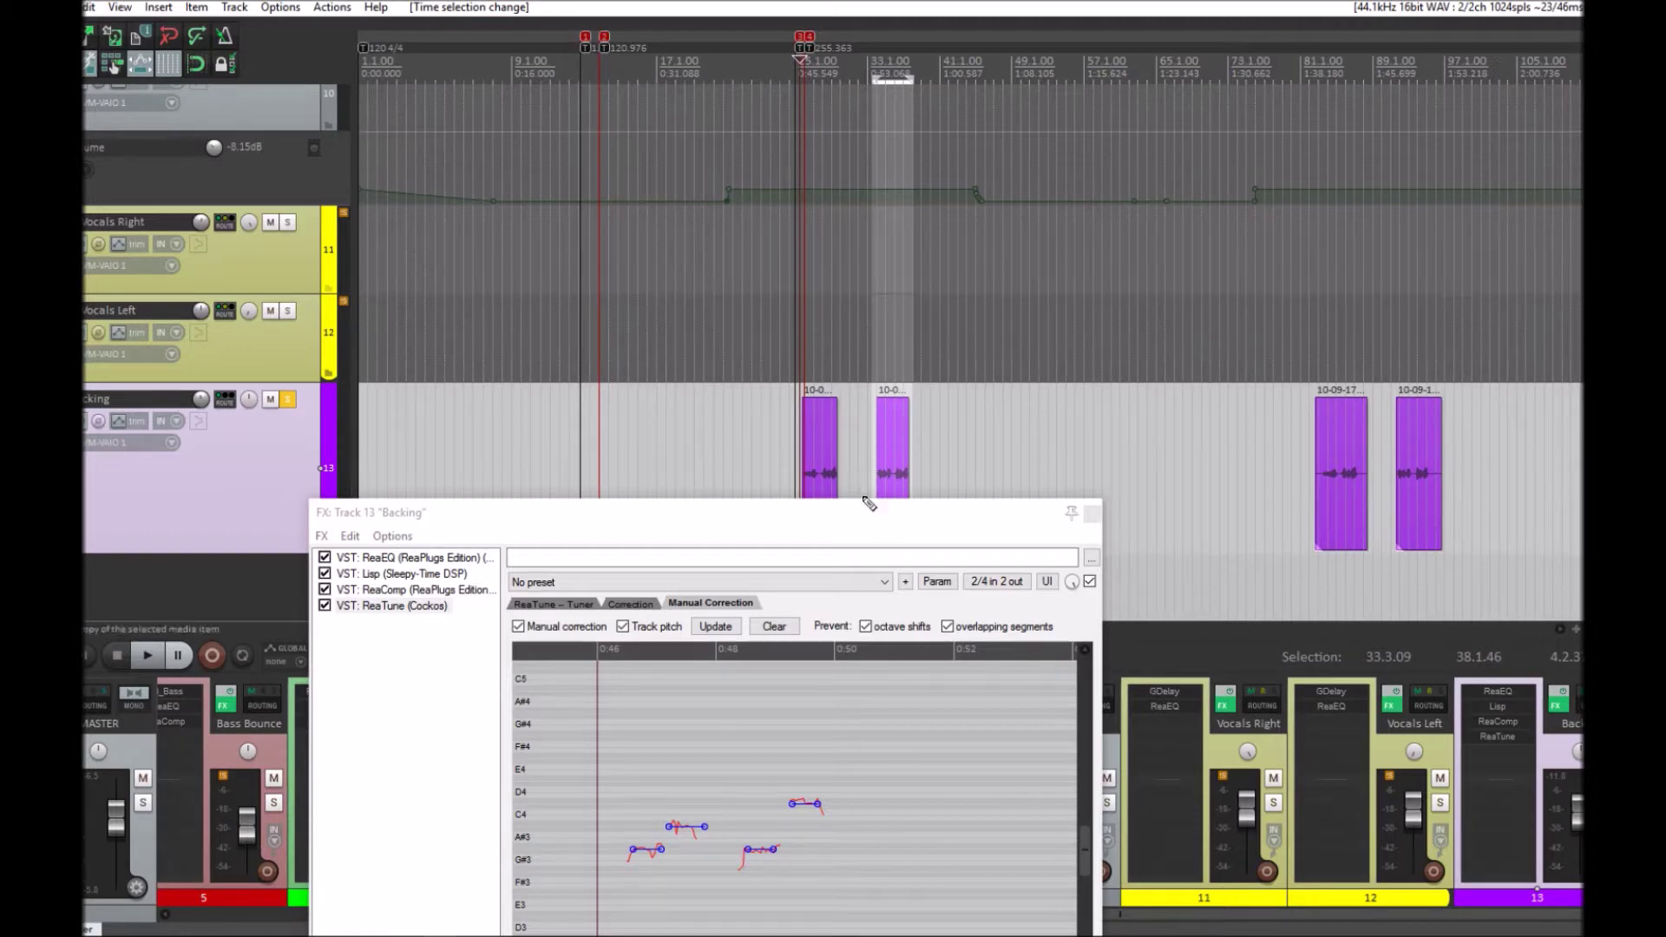
{"action": "left_click", "coordinate": [972, 448]}
{"action": "key", "text": "r"}
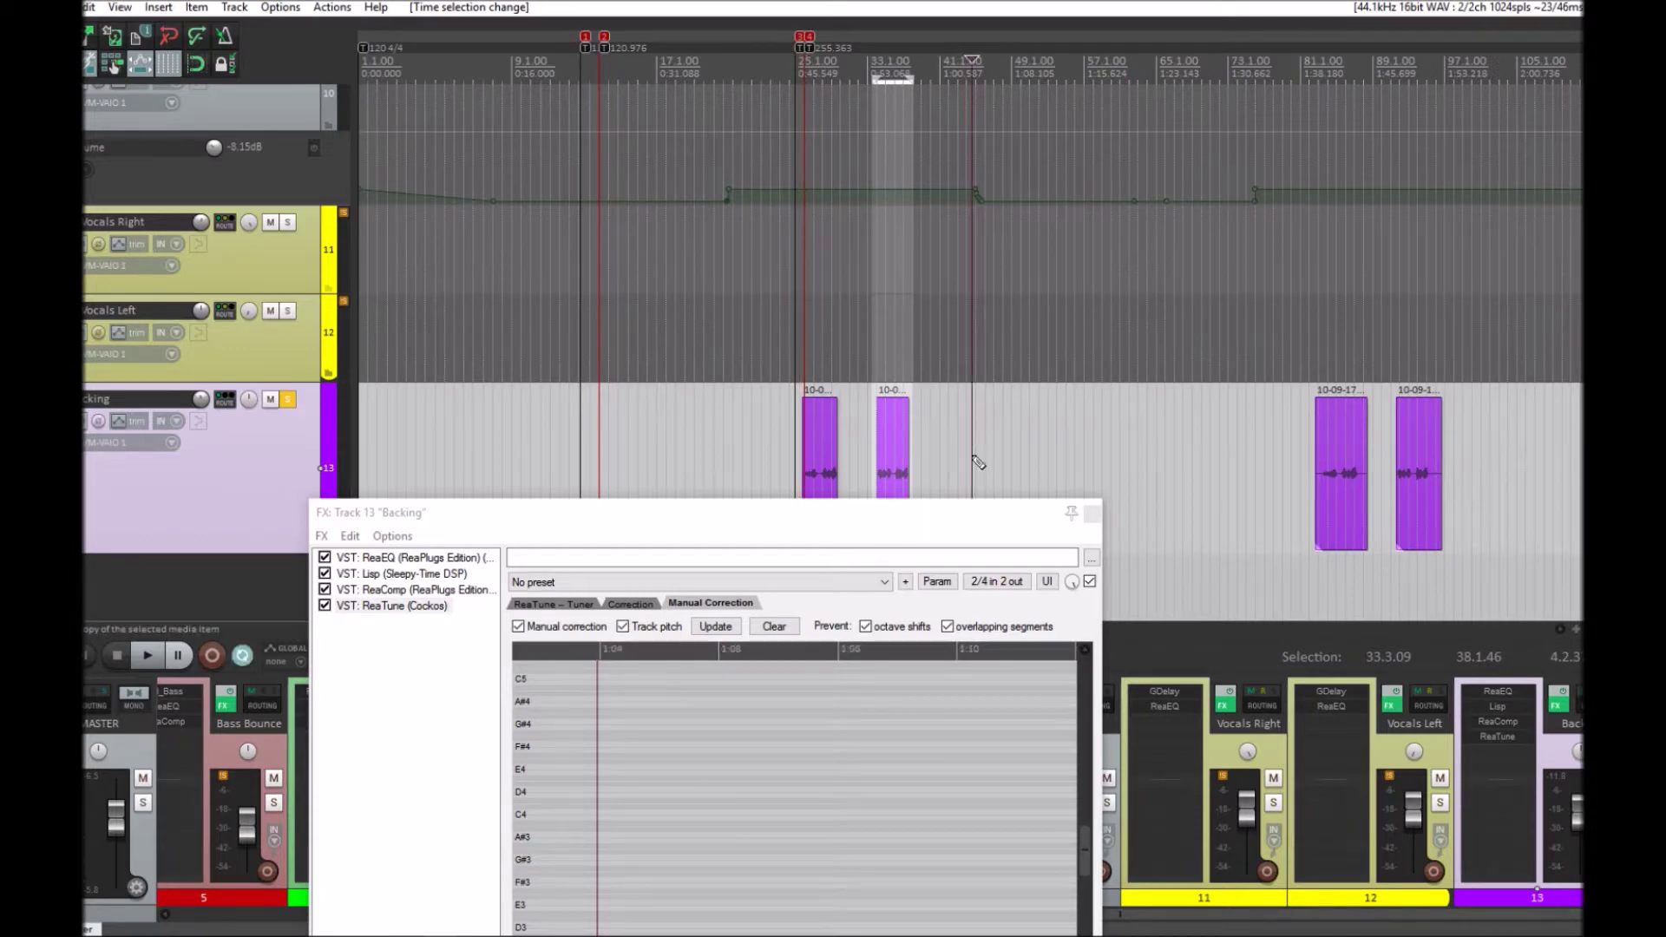
{"action": "left_click", "coordinate": [804, 441]}
{"action": "left_click_drag", "start_coordinate": [846, 512], "coordinate": [854, 386]}
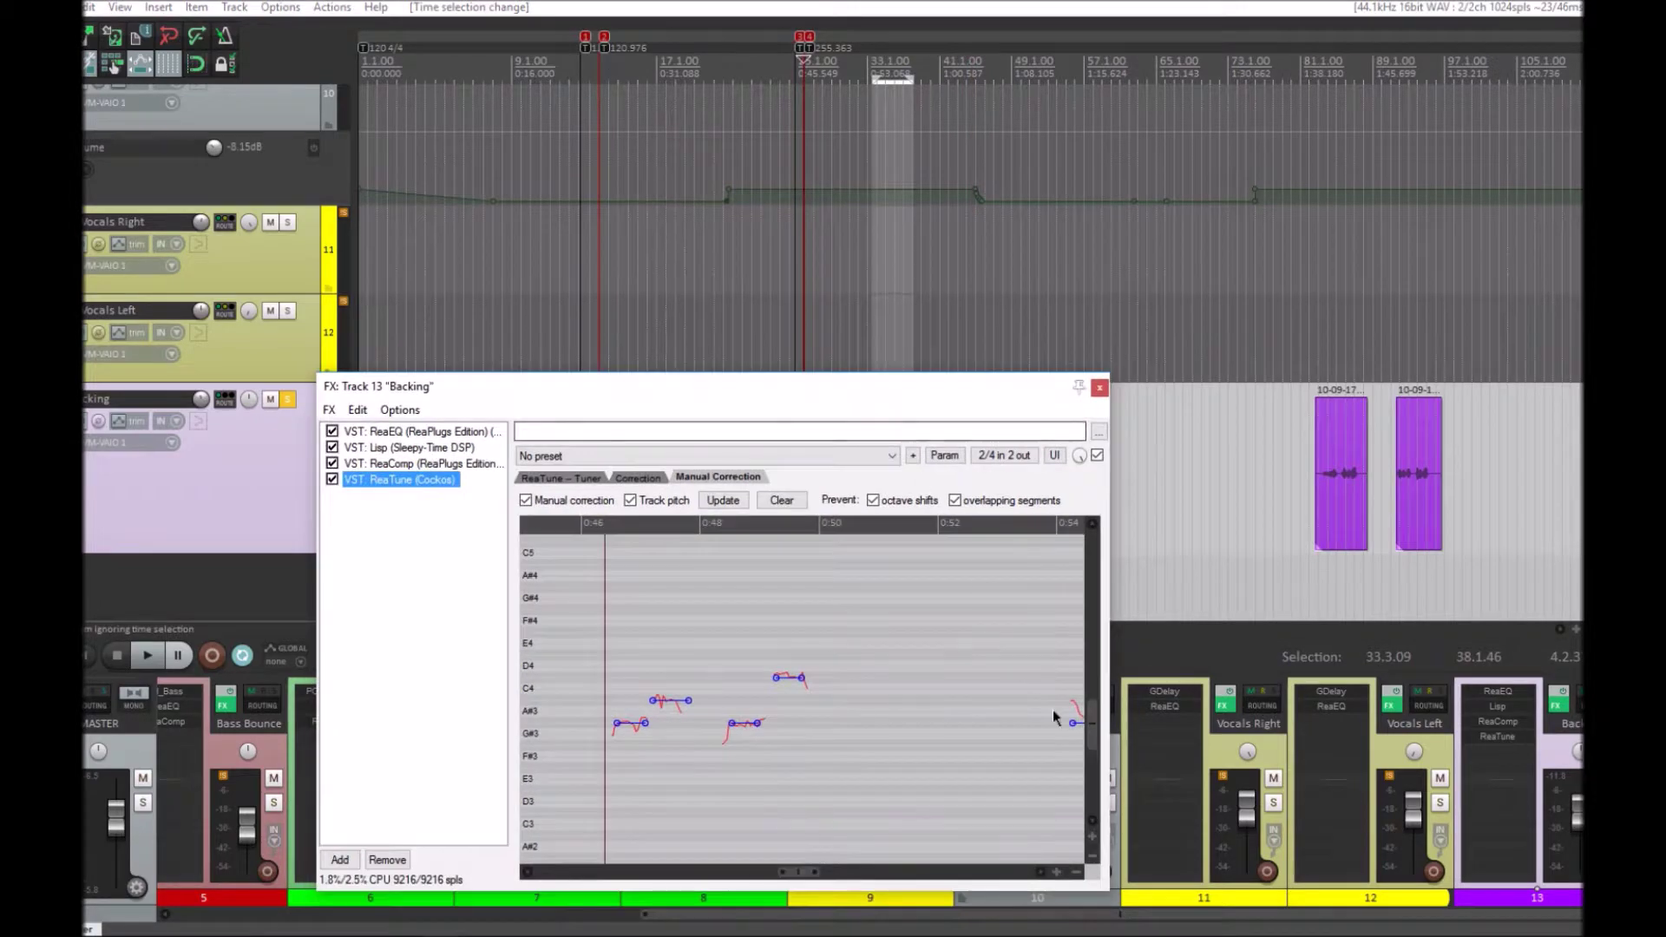
- Listen to the first two Backing clips while following their corrected notes in ReaTune, moving the effects window to view the timeline
{"action": "key", "text": "space"}
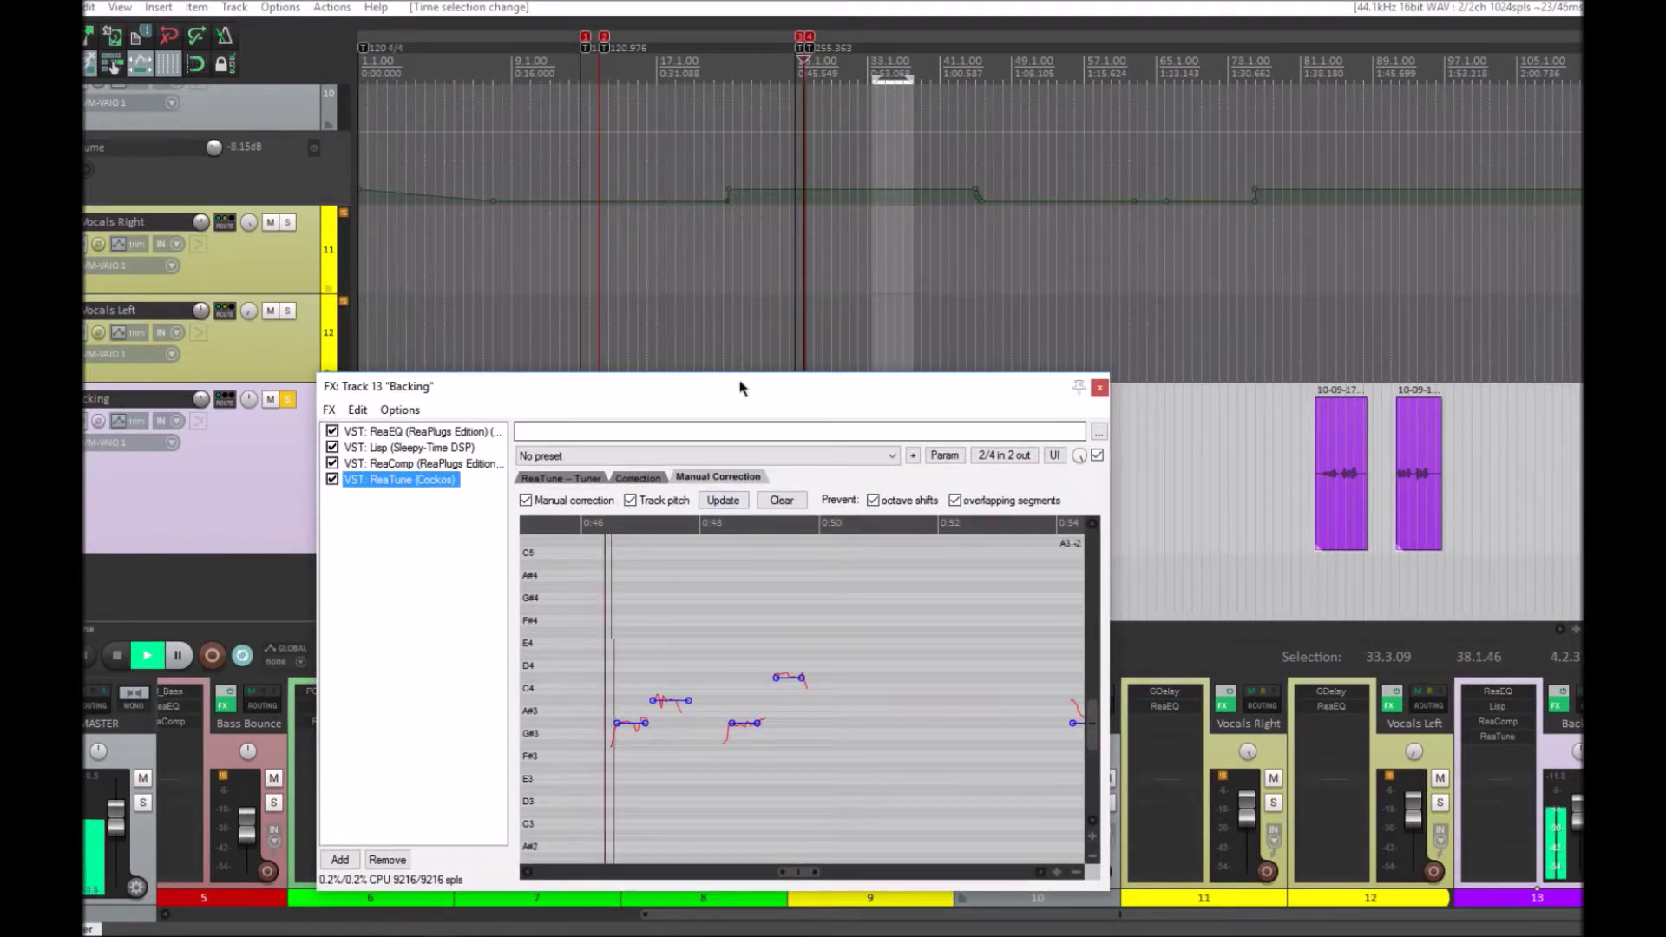
{"action": "left_click_drag", "start_coordinate": [741, 387], "coordinate": [817, 167]}
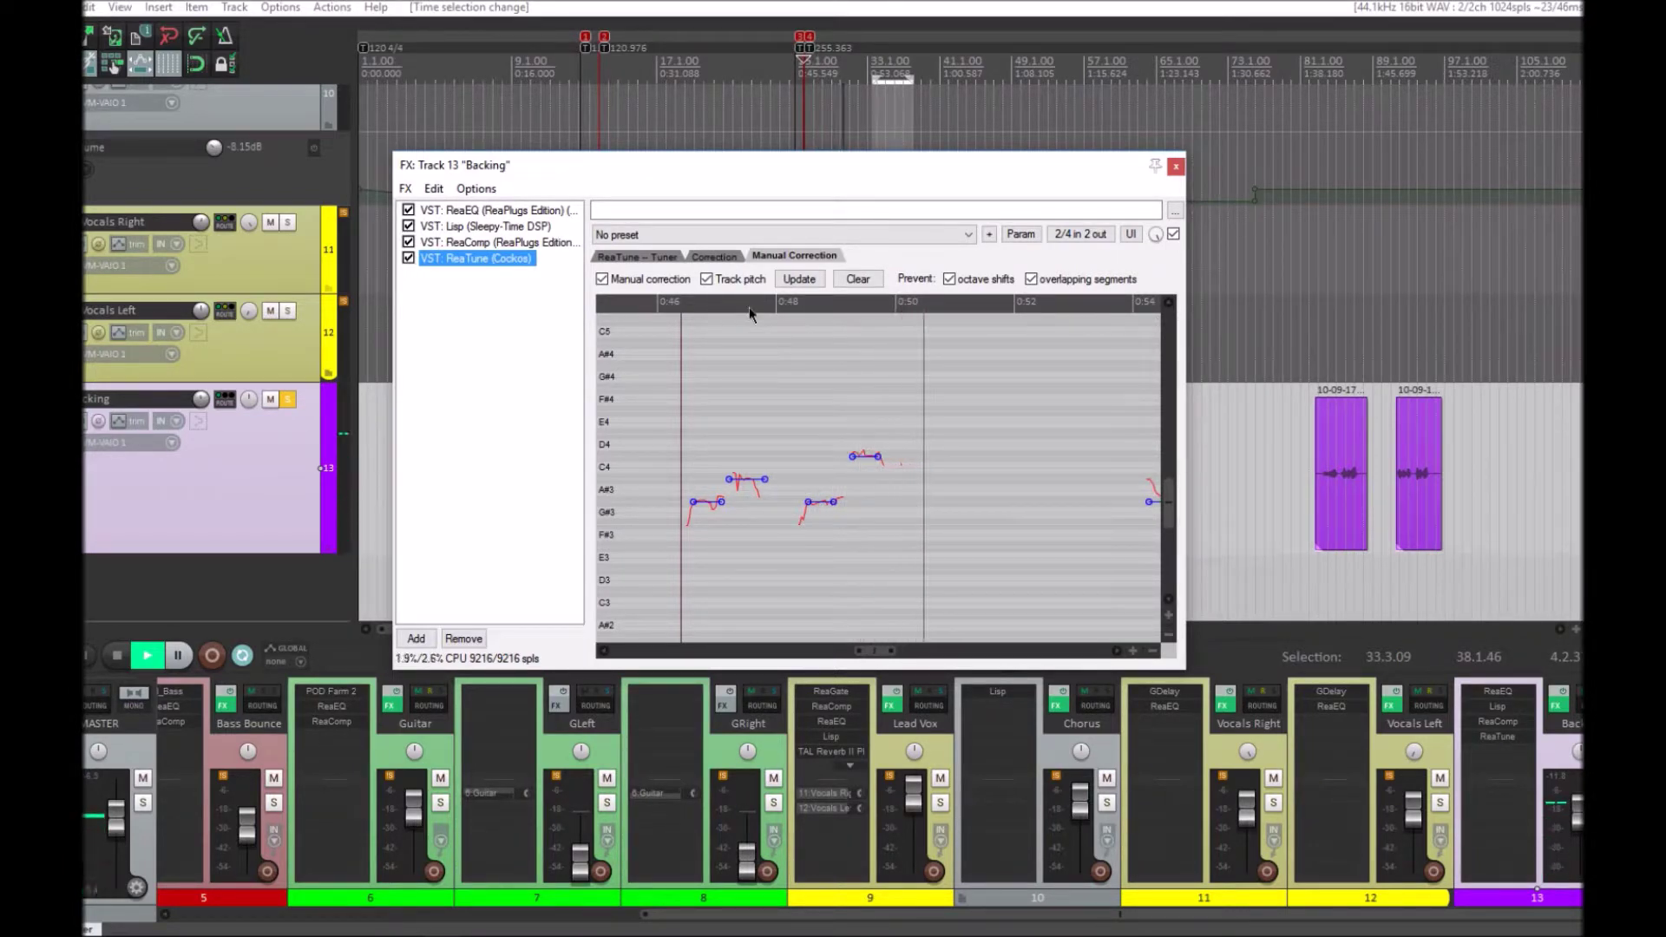
{"action": "left_click_drag", "start_coordinate": [888, 170], "coordinate": [618, 244]}
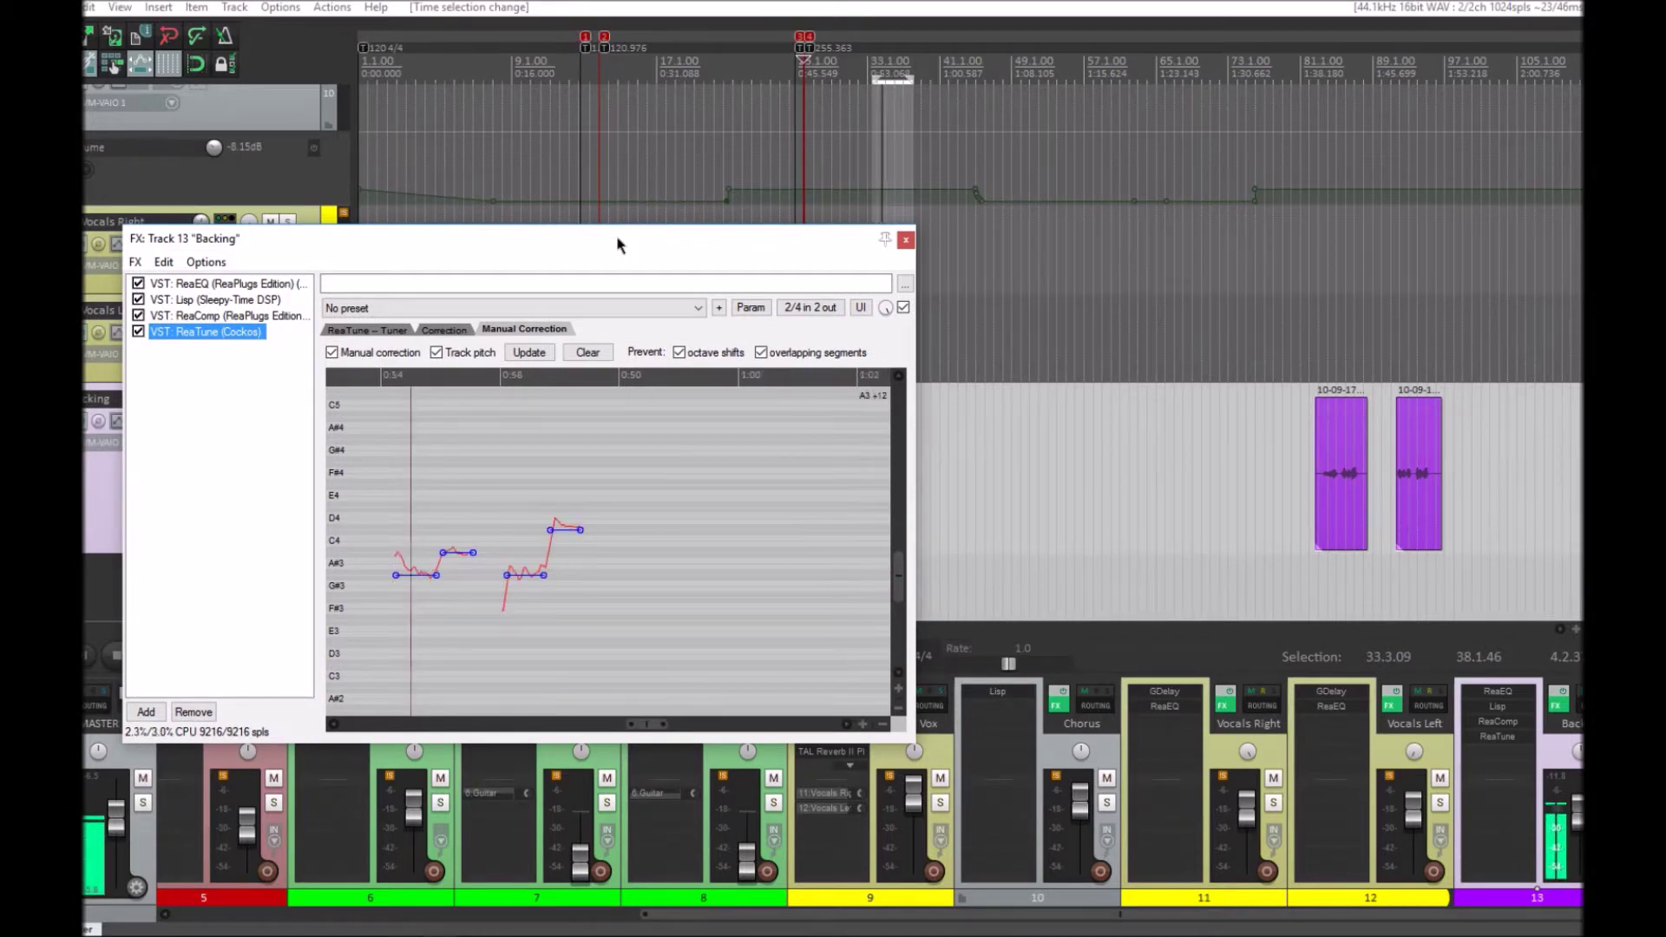
{"action": "left_click_drag", "start_coordinate": [613, 243], "coordinate": [635, 222]}
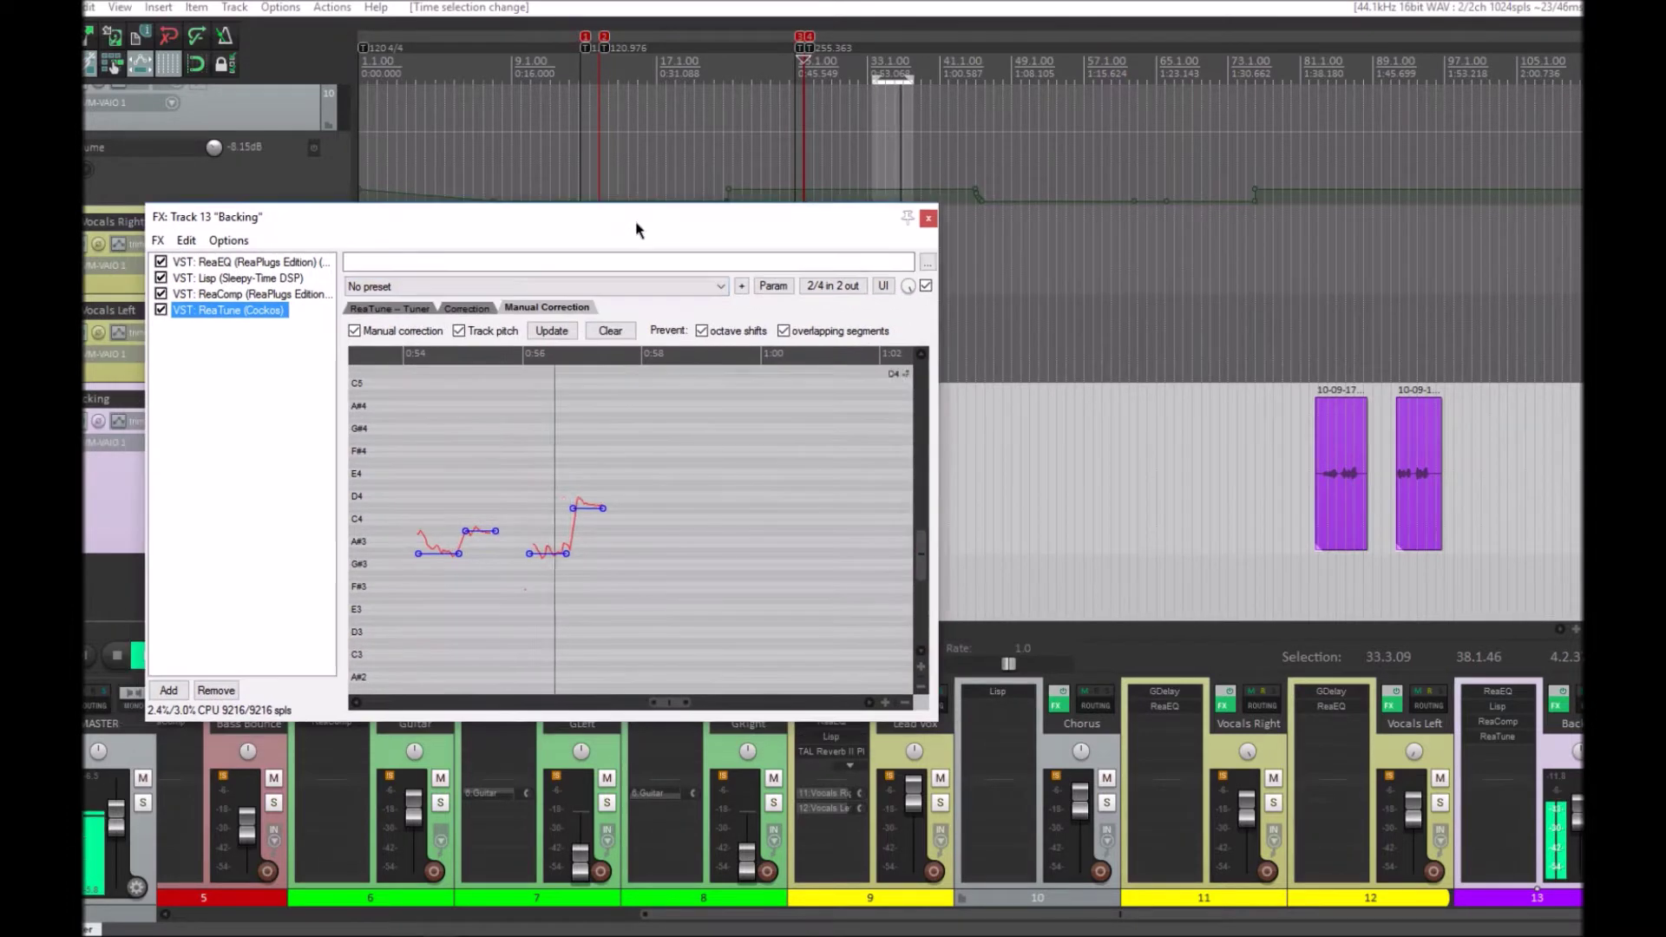
{"action": "key", "text": "space"}
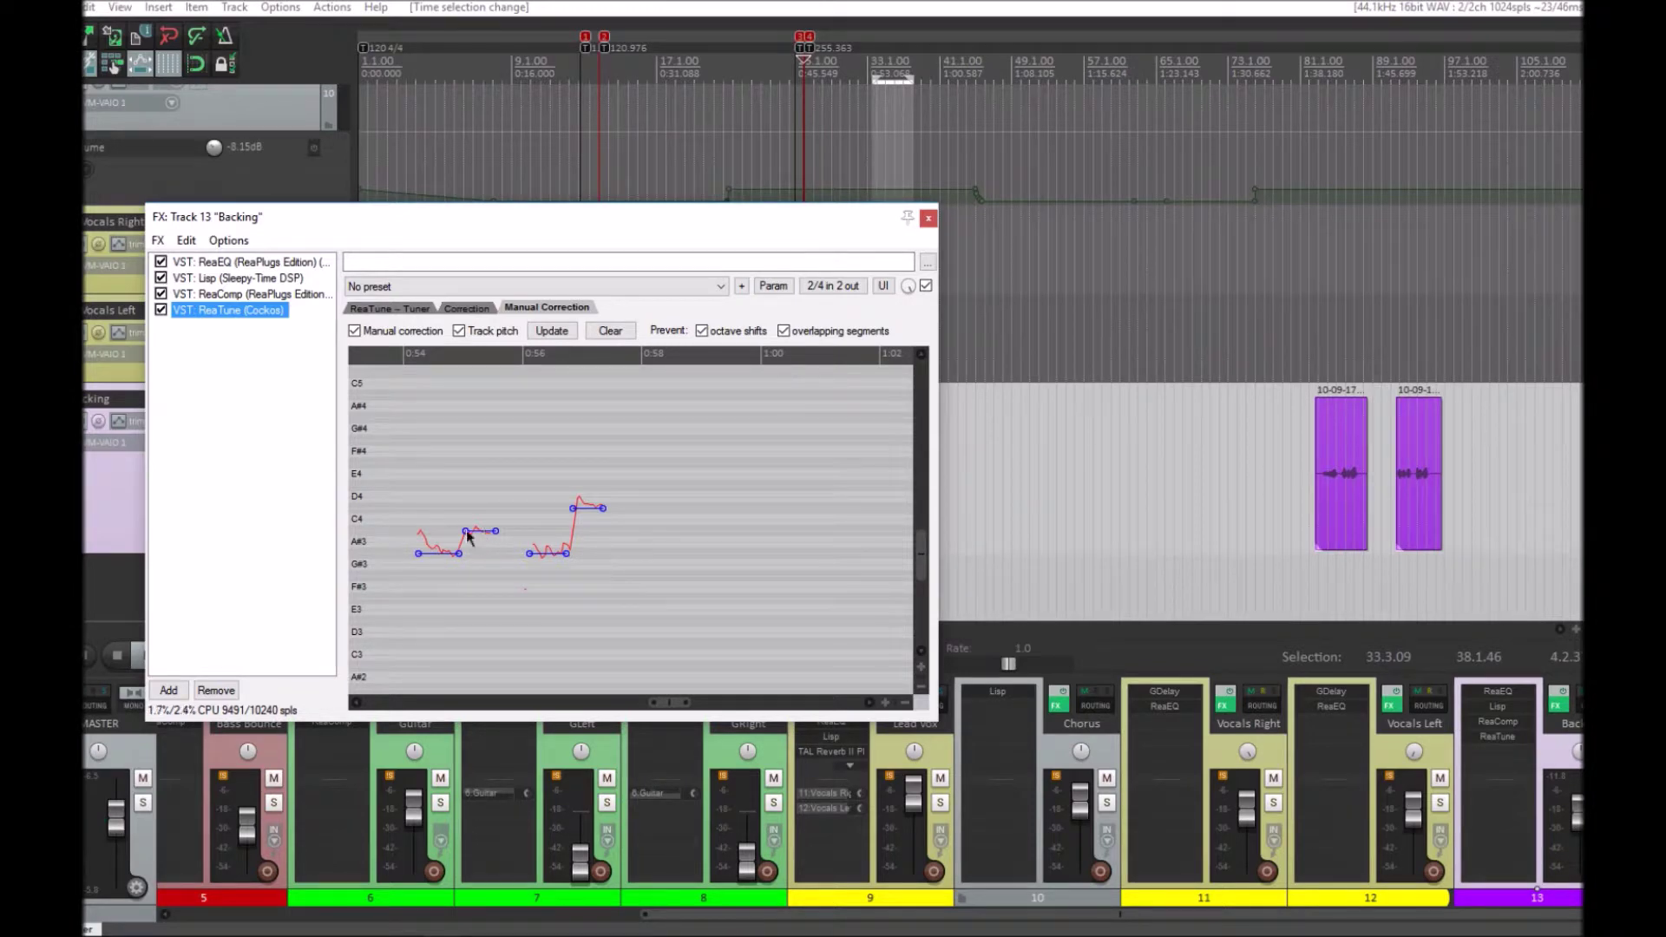
- Play the third Backing clip so ReaTune tracks its pitch, and bring its full pitch curve into view from 1:38
{"action": "left_click", "coordinate": [1310, 473]}
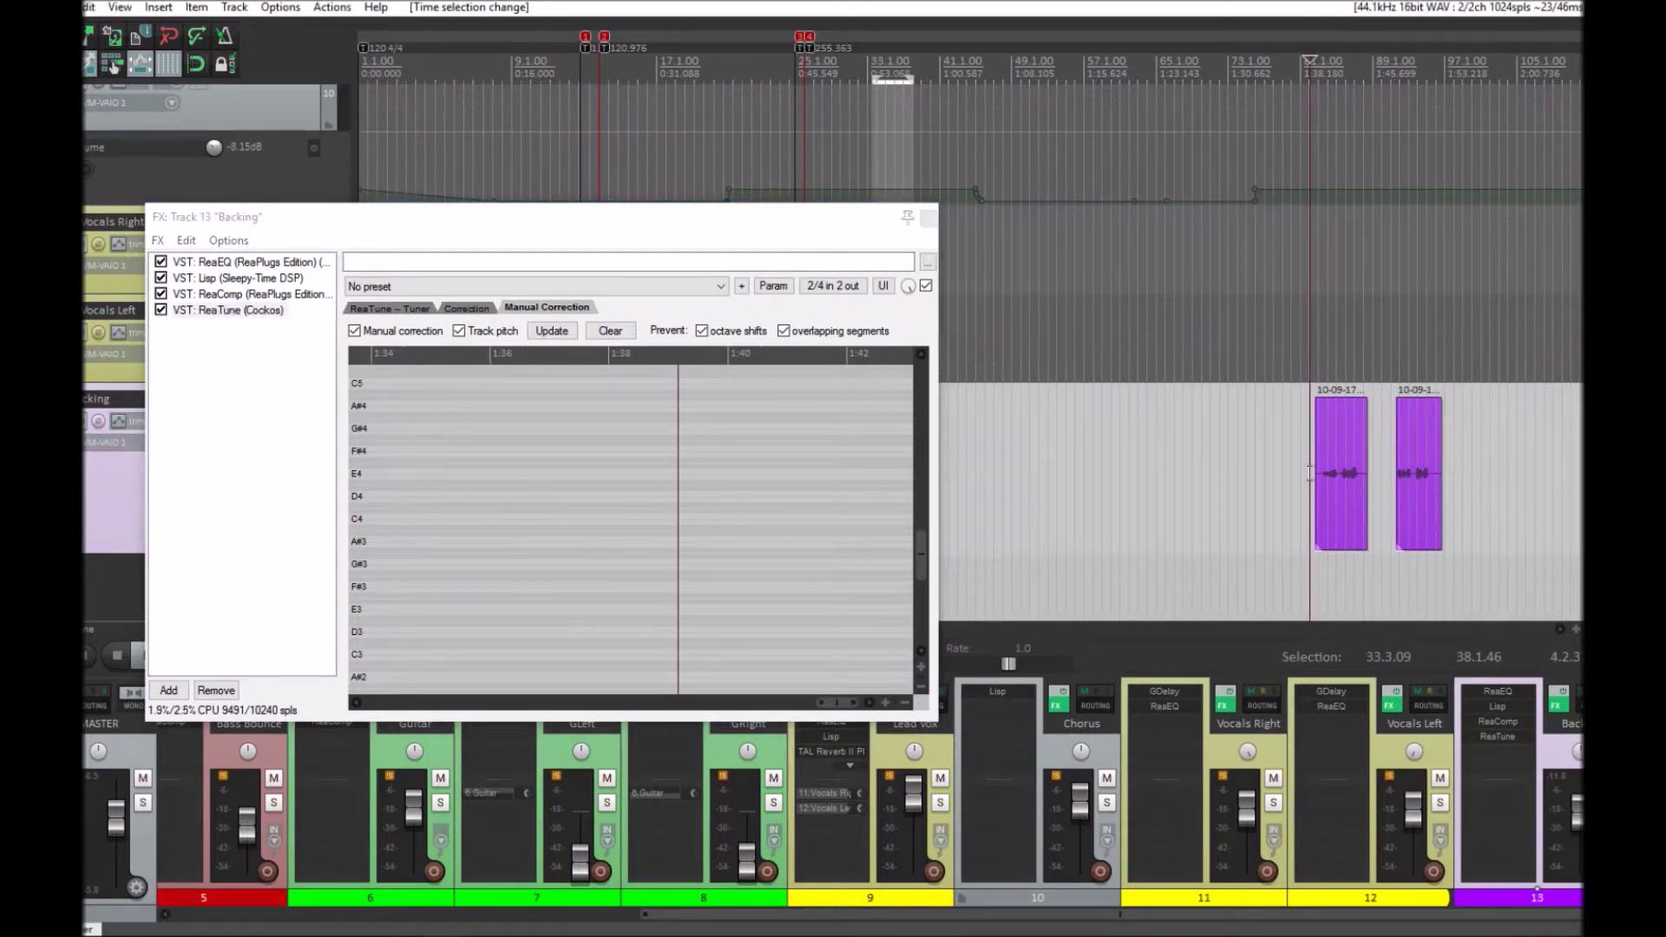
{"action": "key", "text": "space"}
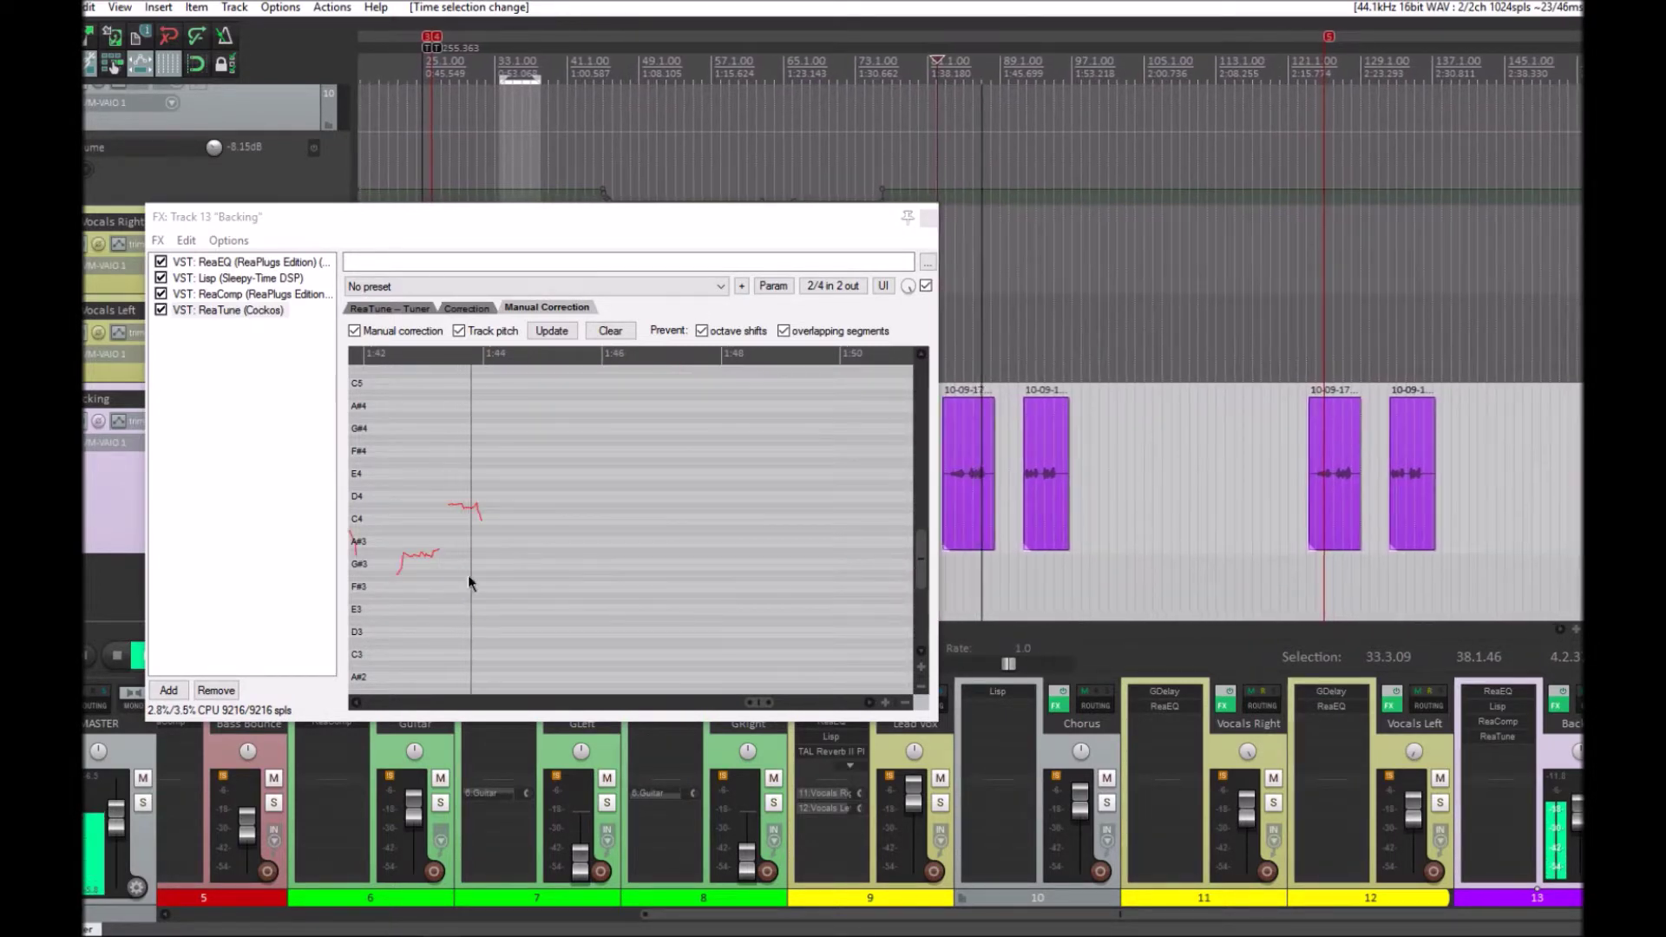
{"action": "left_click_drag", "start_coordinate": [577, 227], "coordinate": [717, 207]}
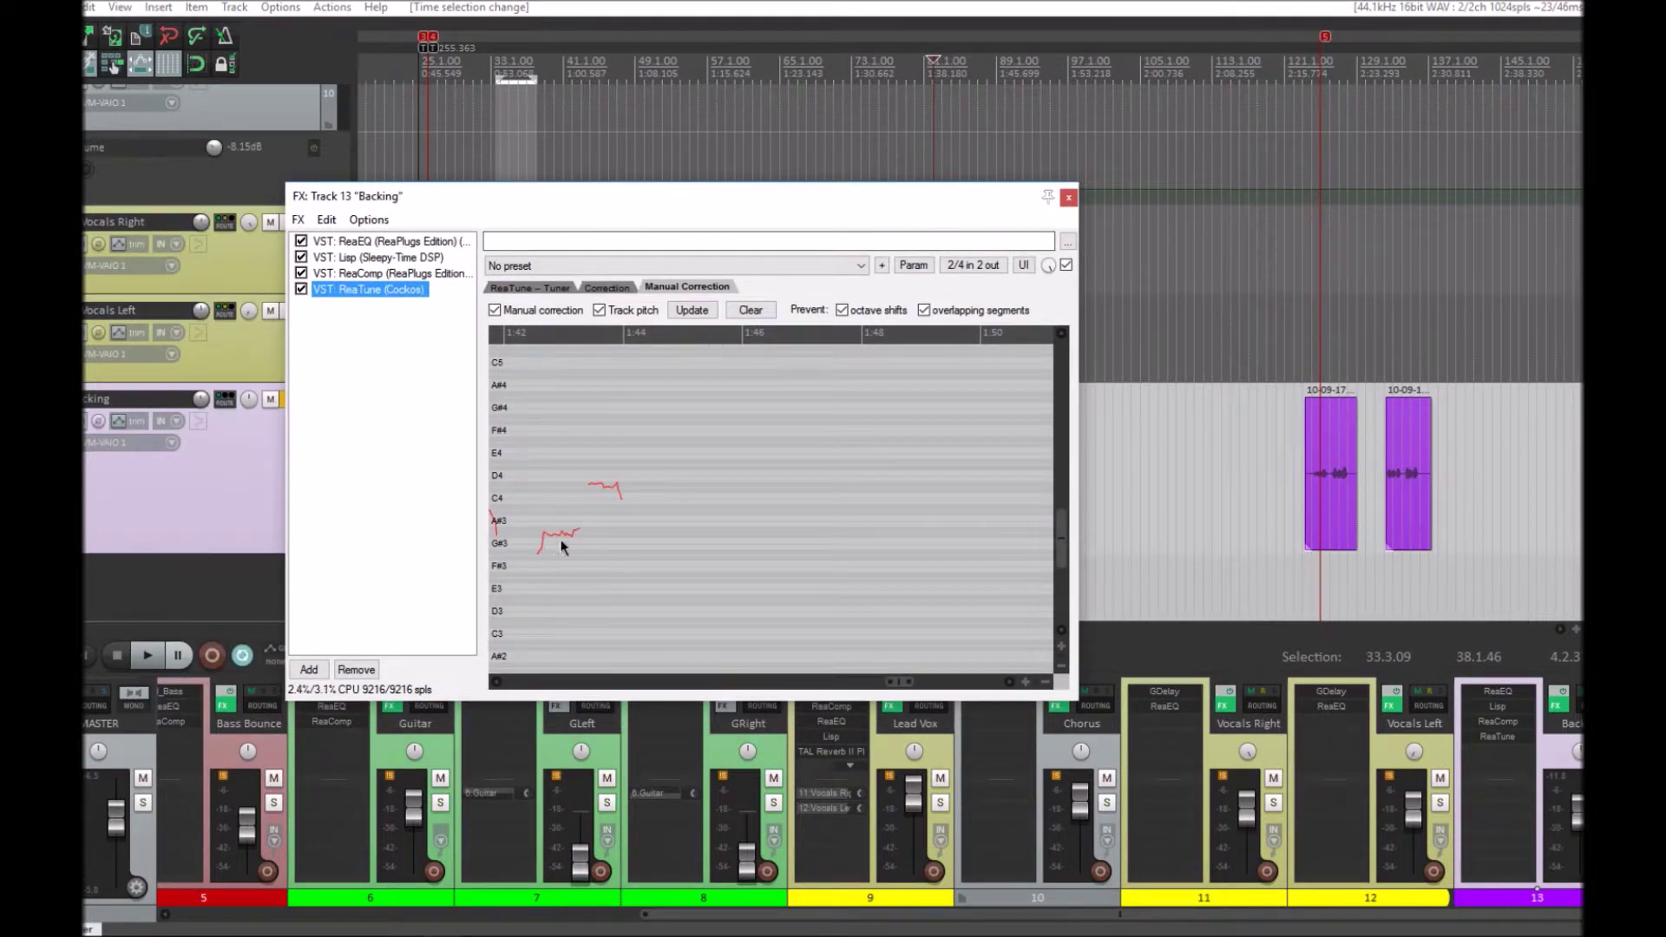
{"action": "left_click_drag", "start_coordinate": [899, 682], "coordinate": [879, 685]}
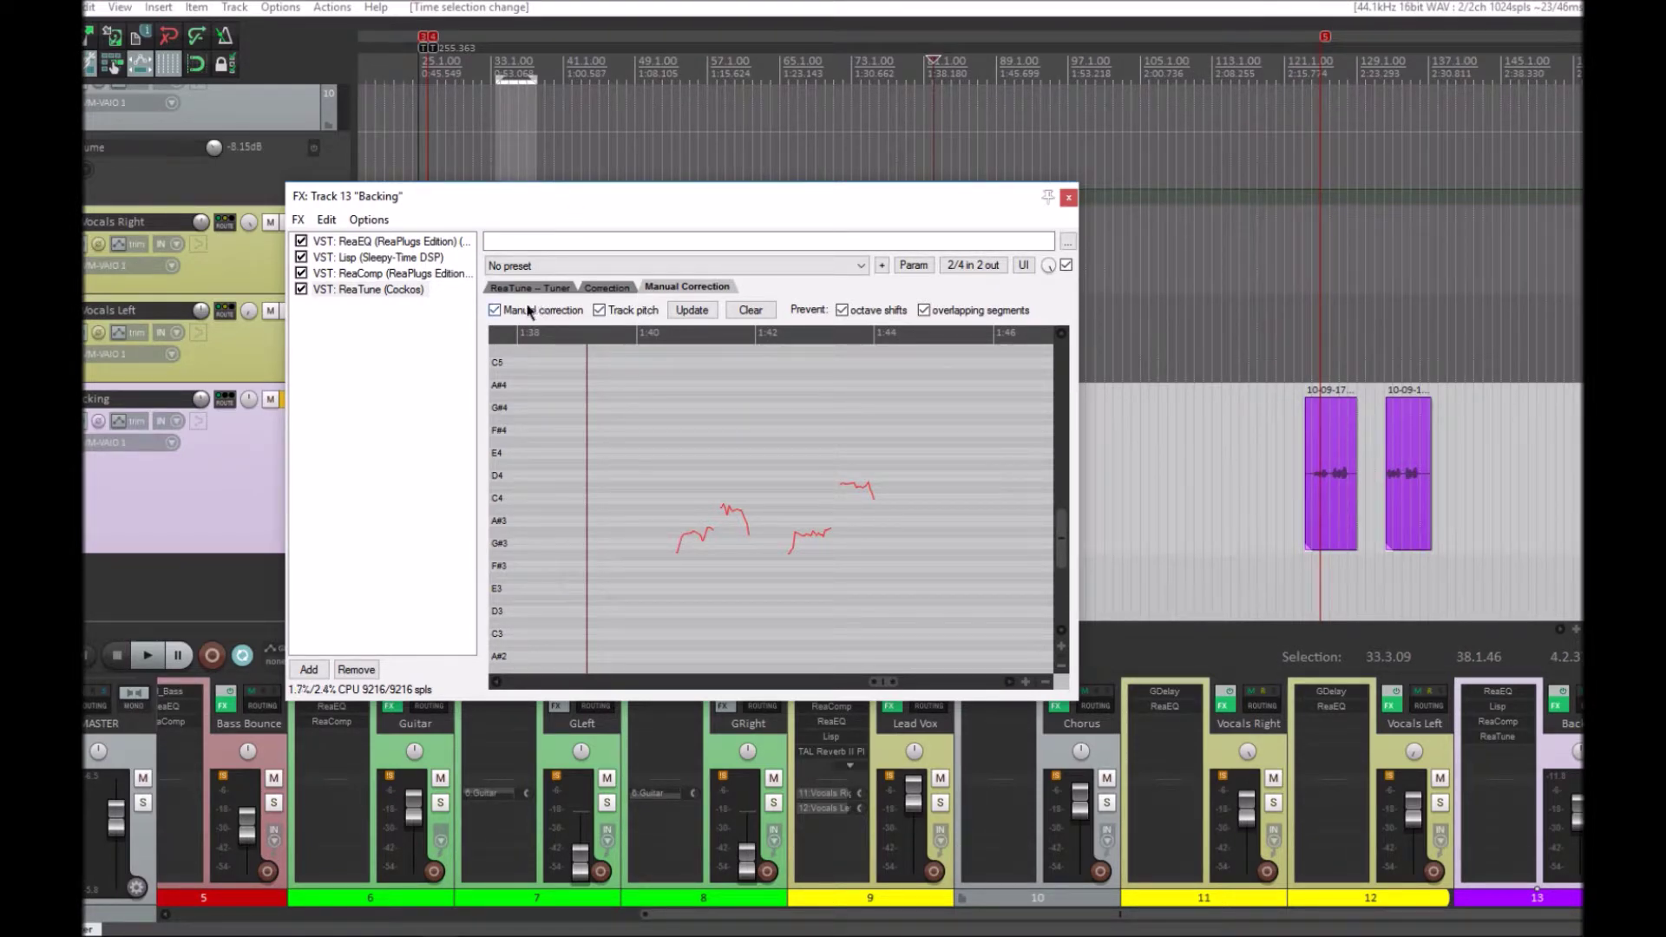
- Check the attack time in ReaTune's correction settings and return to the manual correction graph
{"action": "left_click", "coordinate": [608, 289]}
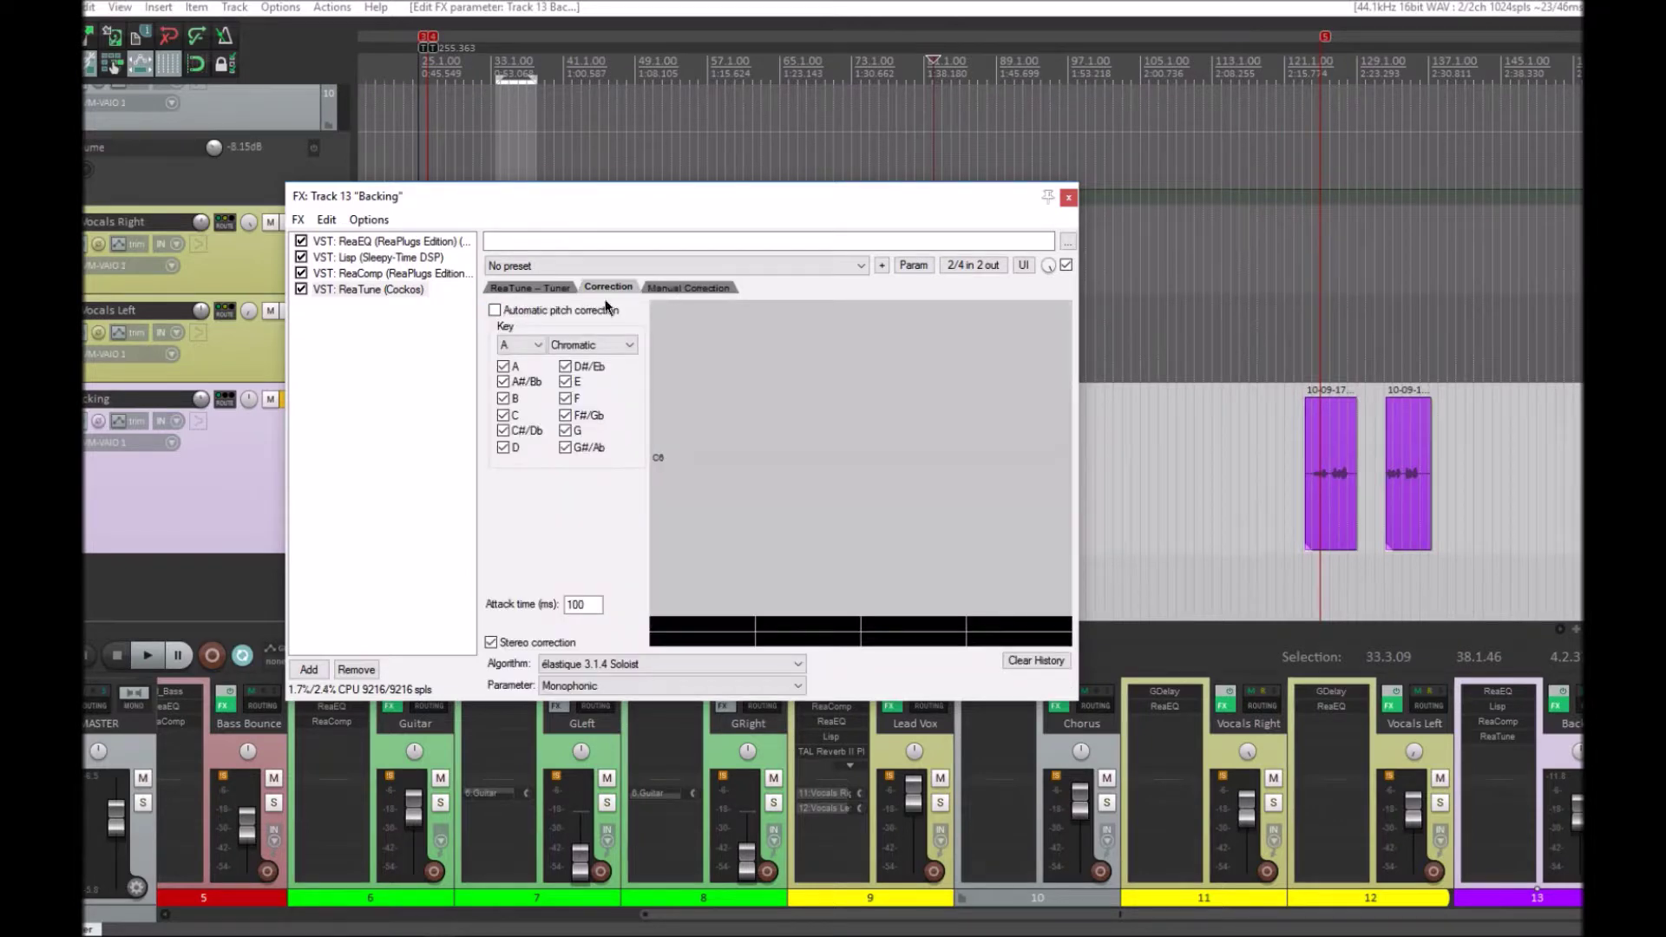
{"action": "double_click", "coordinate": [566, 605]}
{"action": "left_click", "coordinate": [661, 289]}
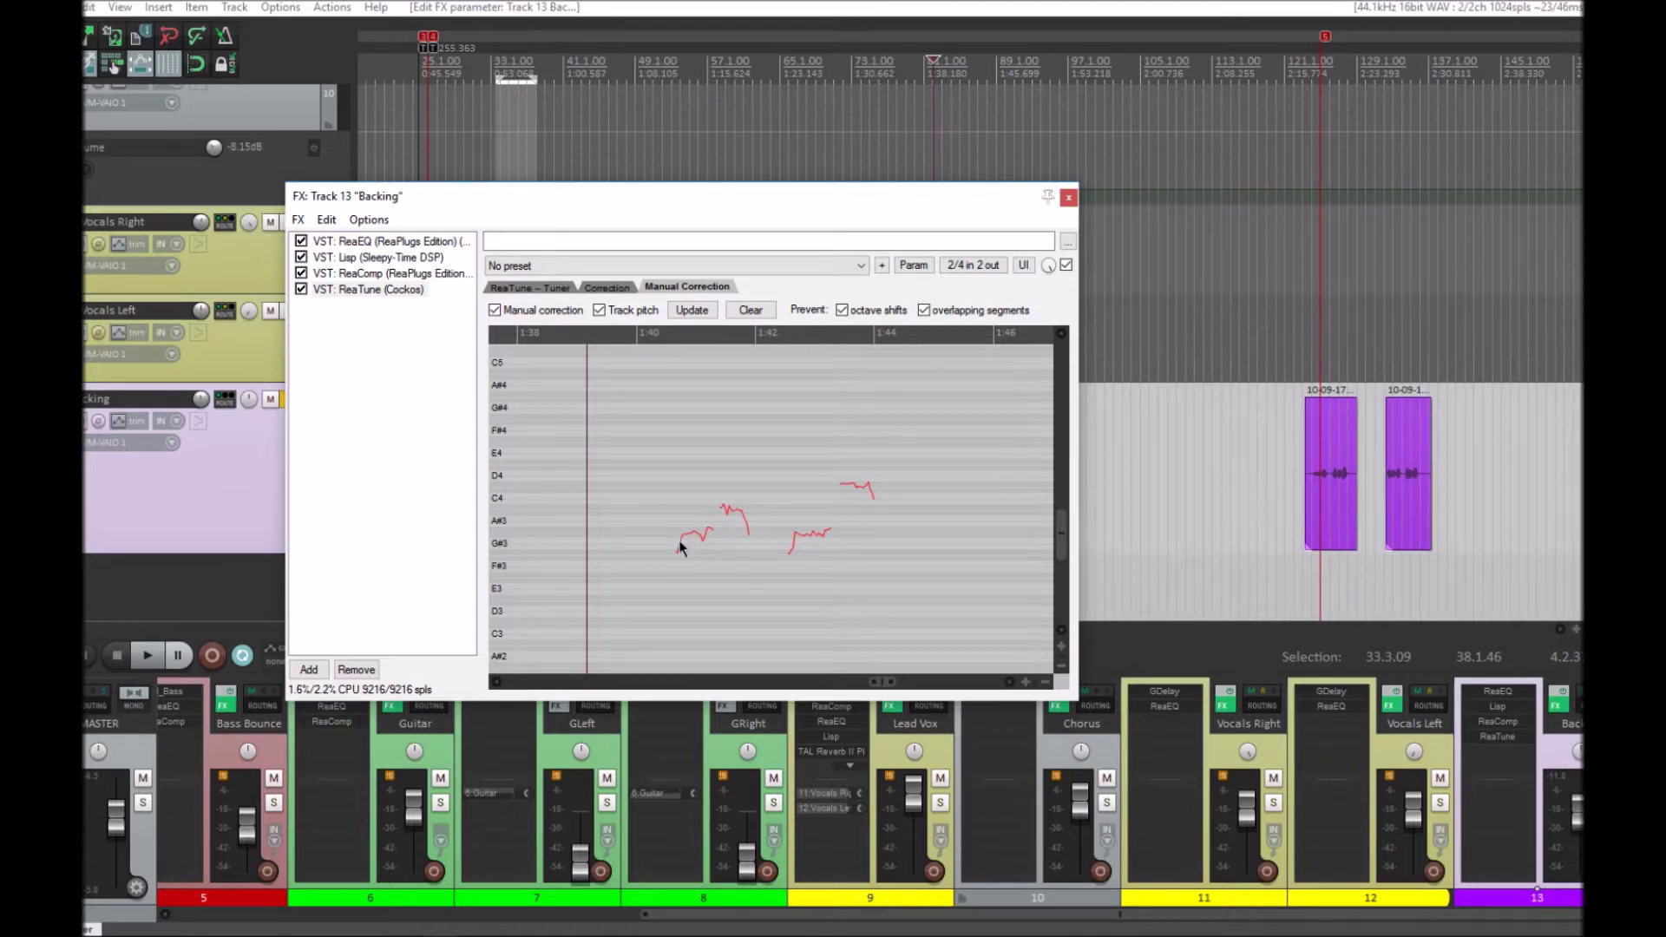
- Draw manual correction segments over the third clip's four sung notes at A3, B3, A3 and C#4
{"action": "left_click_drag", "start_coordinate": [679, 535], "coordinate": [717, 535]}
{"action": "left_click", "coordinate": [678, 539]}
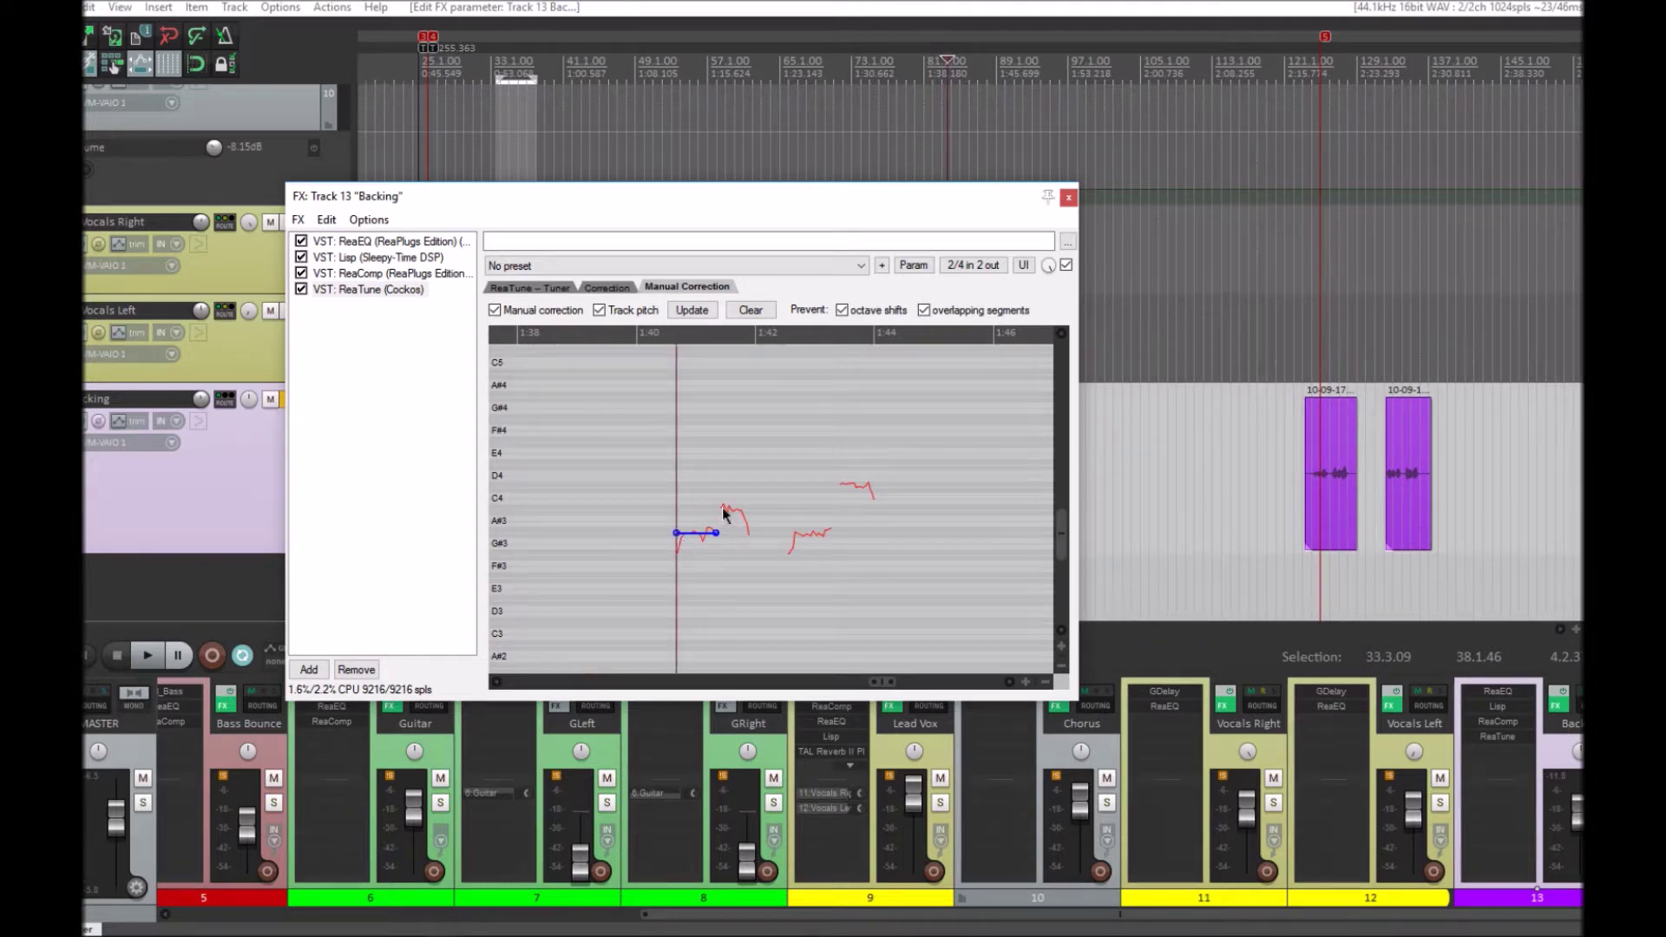
{"action": "left_click_drag", "start_coordinate": [758, 513], "coordinate": [832, 533]}
{"action": "mouse_move", "coordinate": [879, 491]}
{"action": "left_mouse_down"}
{"action": "mouse_move", "coordinate": [886, 540]}
{"action": "mouse_move", "coordinate": [885, 484]}
{"action": "mouse_move", "coordinate": [738, 414]}
{"action": "mouse_move", "coordinate": [729, 474]}
{"action": "mouse_move", "coordinate": [880, 492]}
{"action": "left_mouse_up"}
- Try a ReaTune attack time of 20 ms and listen to the third Backing clip
{"action": "left_click", "coordinate": [607, 288]}
{"action": "left_click_drag", "start_coordinate": [597, 605], "coordinate": [528, 605]}
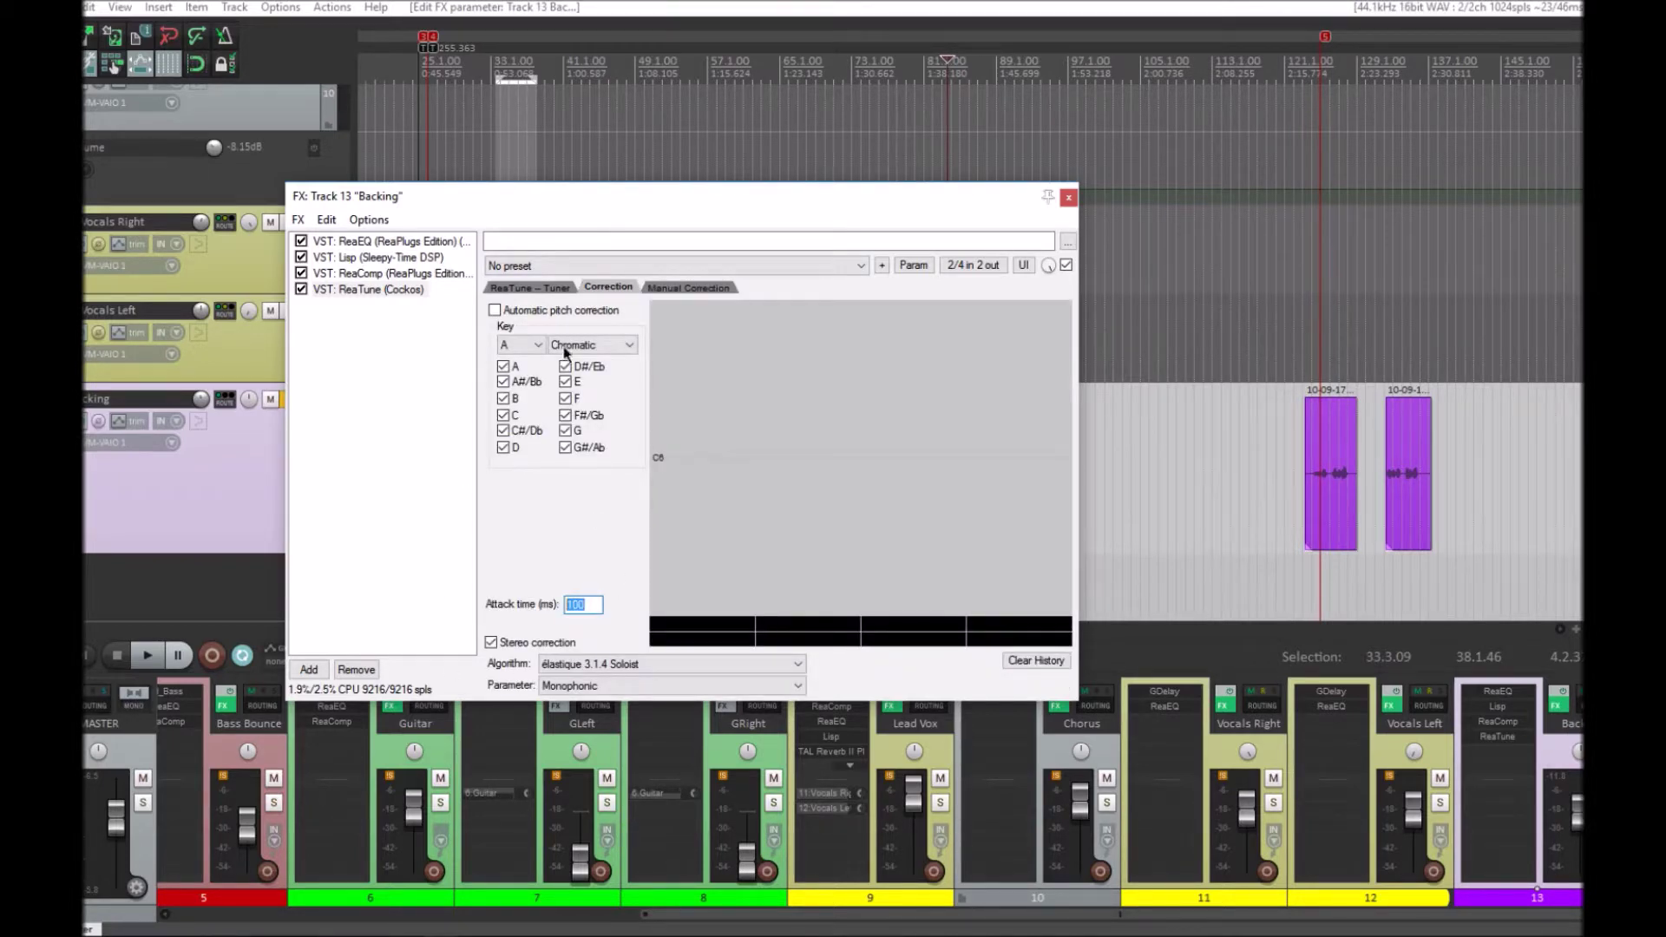
{"action": "type", "text": "20"}
{"action": "left_click_drag", "start_coordinate": [583, 191], "coordinate": [598, 531]}
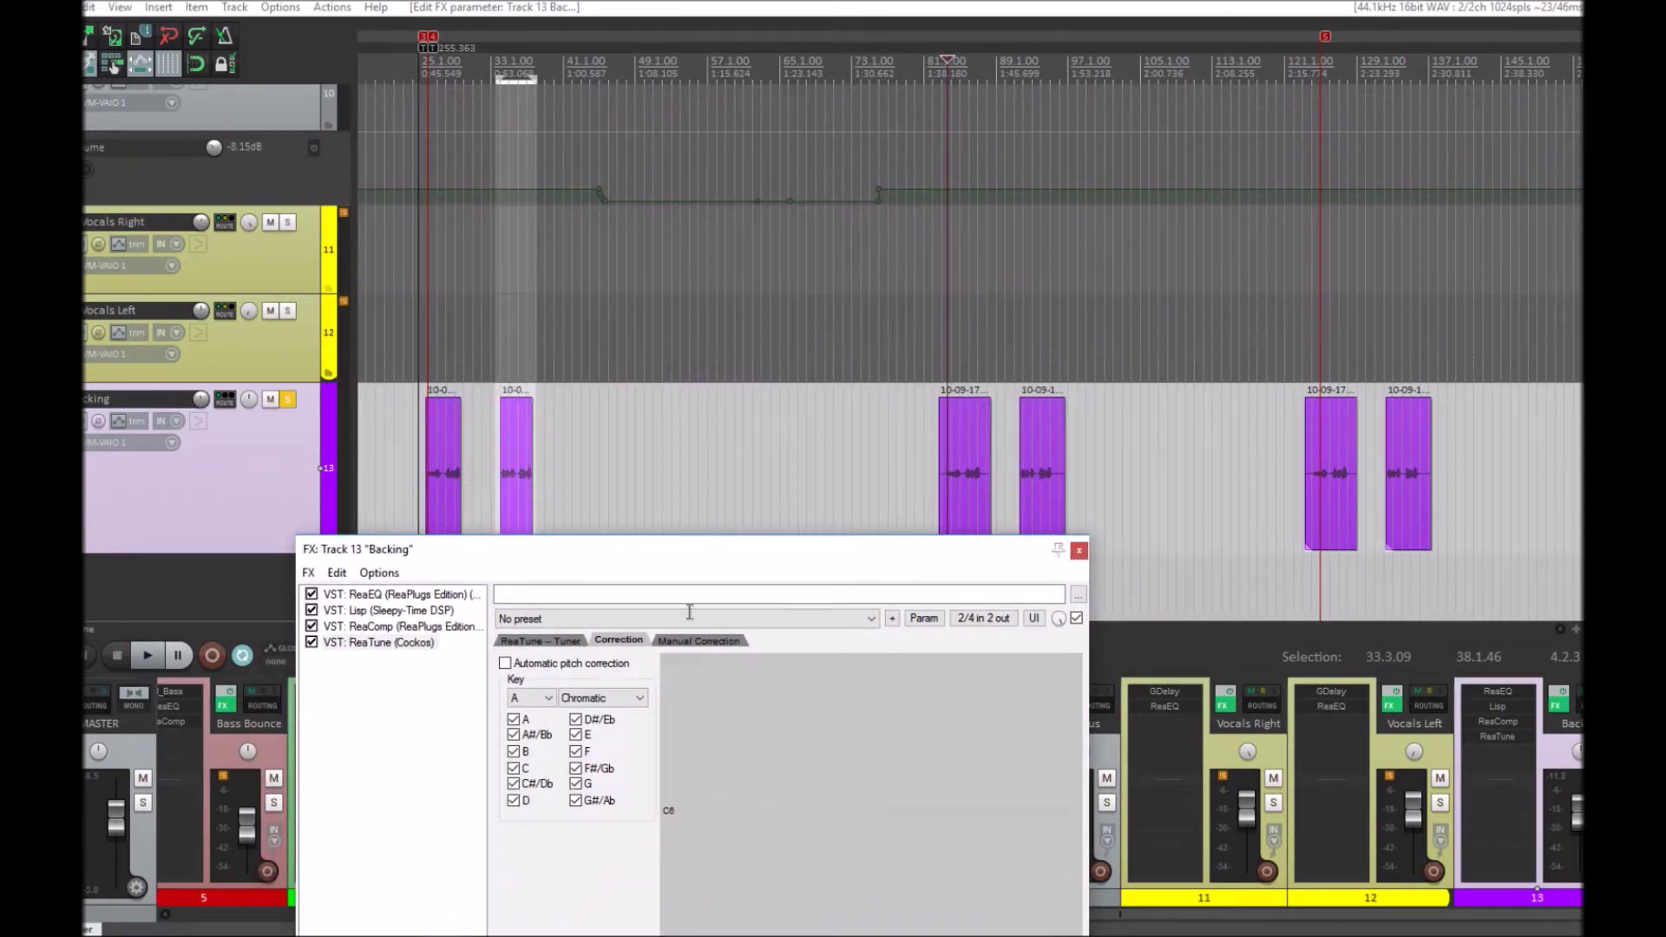
{"action": "key", "text": "space"}
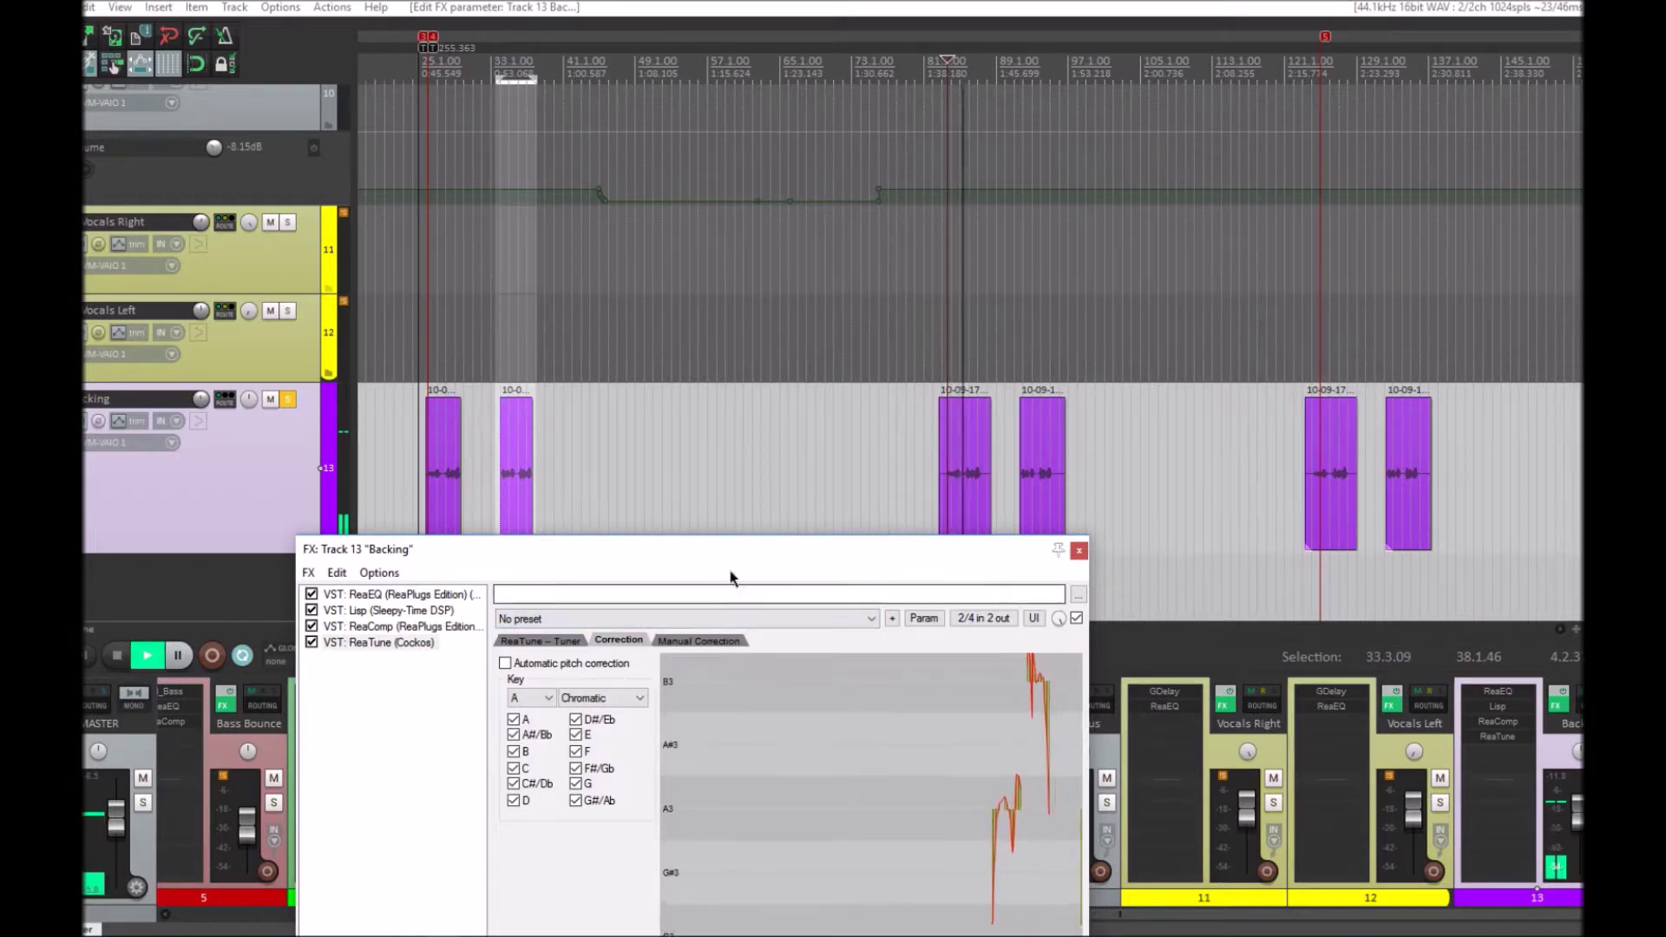
{"action": "mouse_move", "coordinate": [726, 558]}
{"action": "left_mouse_down"}
{"action": "mouse_move", "coordinate": [476, 231]}
{"action": "mouse_move", "coordinate": [517, 220]}
{"action": "left_mouse_up"}
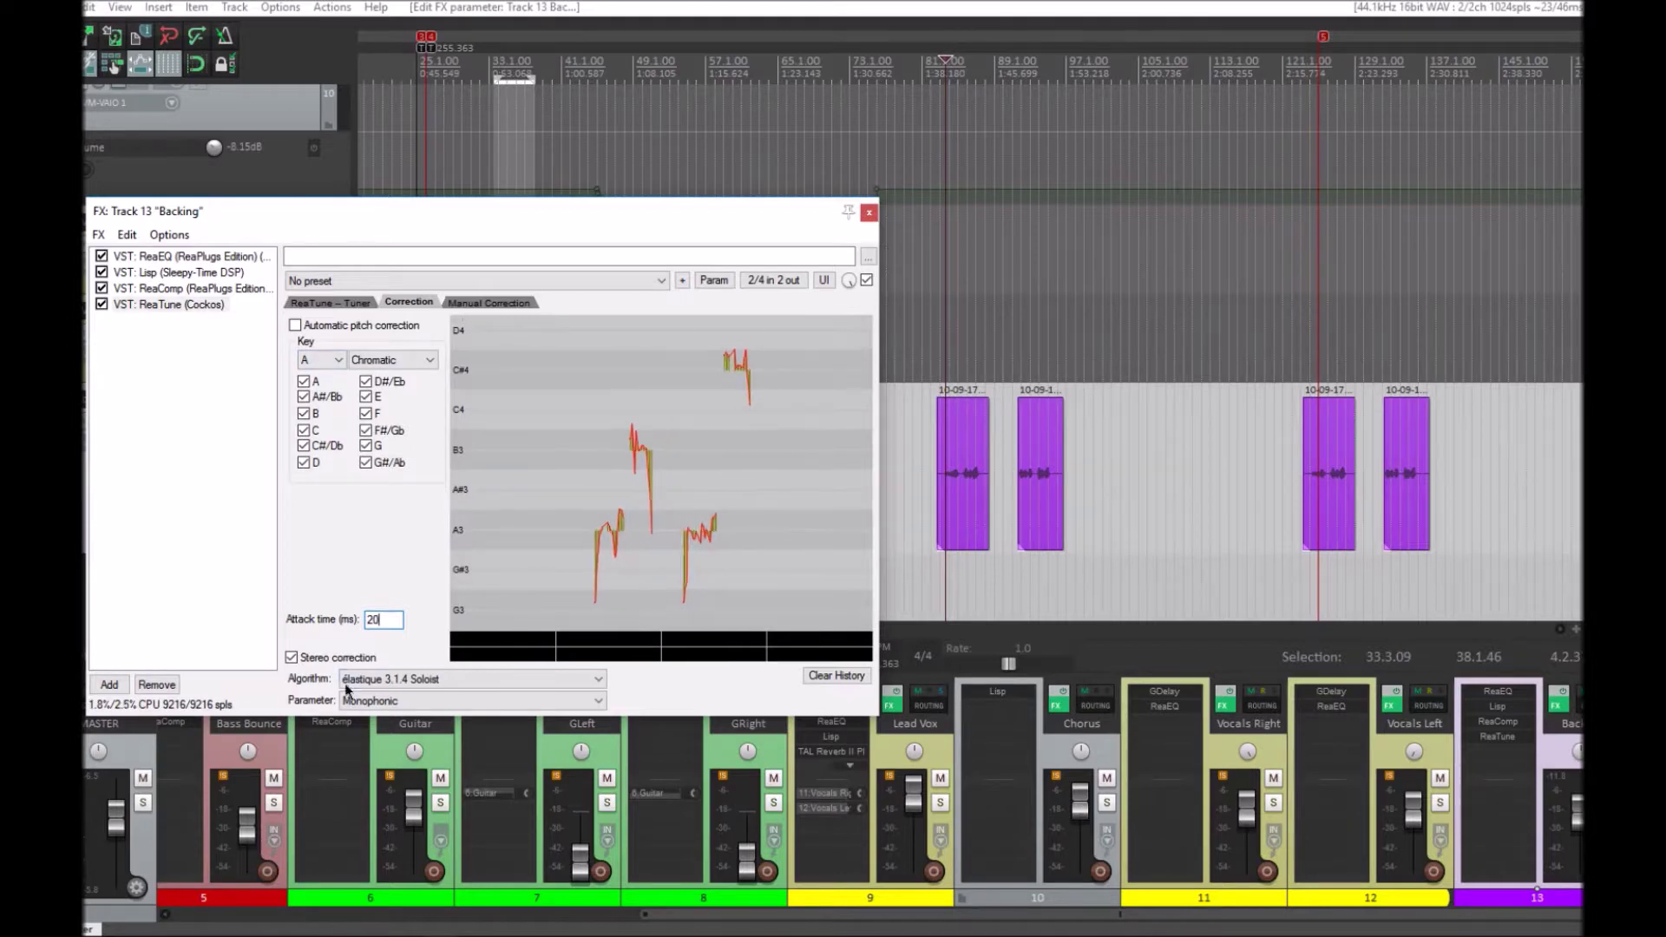
{"action": "key", "text": "Return"}
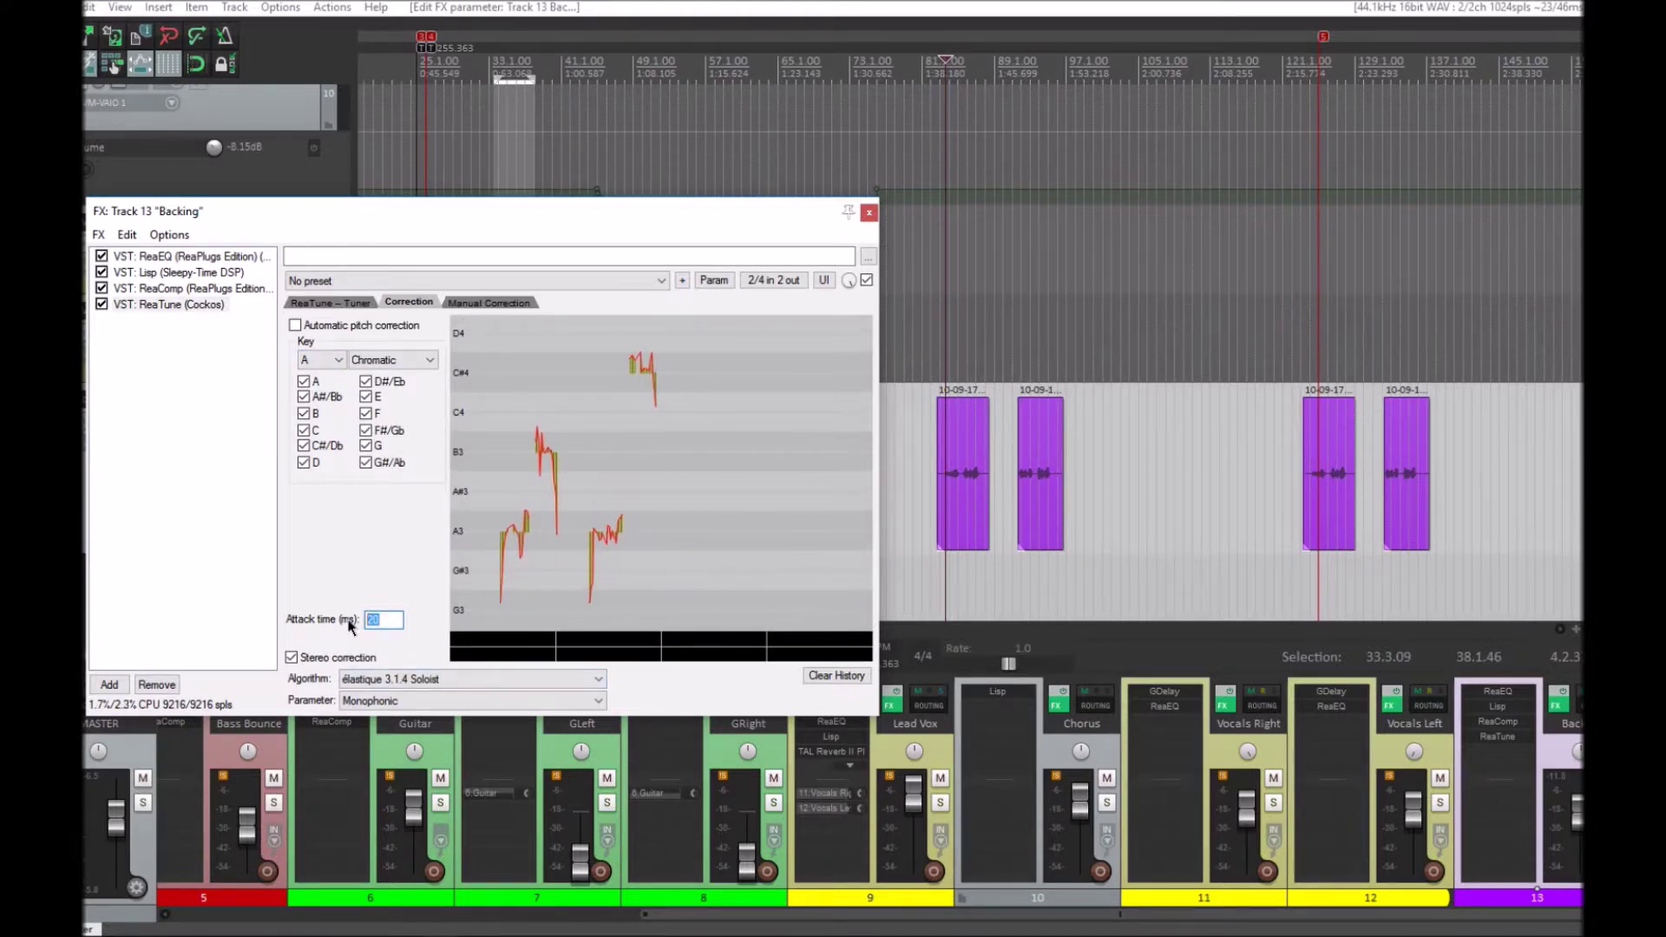
- Try a ReaTune attack time of 10 ms and play from just before the third clip, viewing its manual correction segments
{"action": "type", "text": "10"}
{"action": "left_click", "coordinate": [920, 484]}
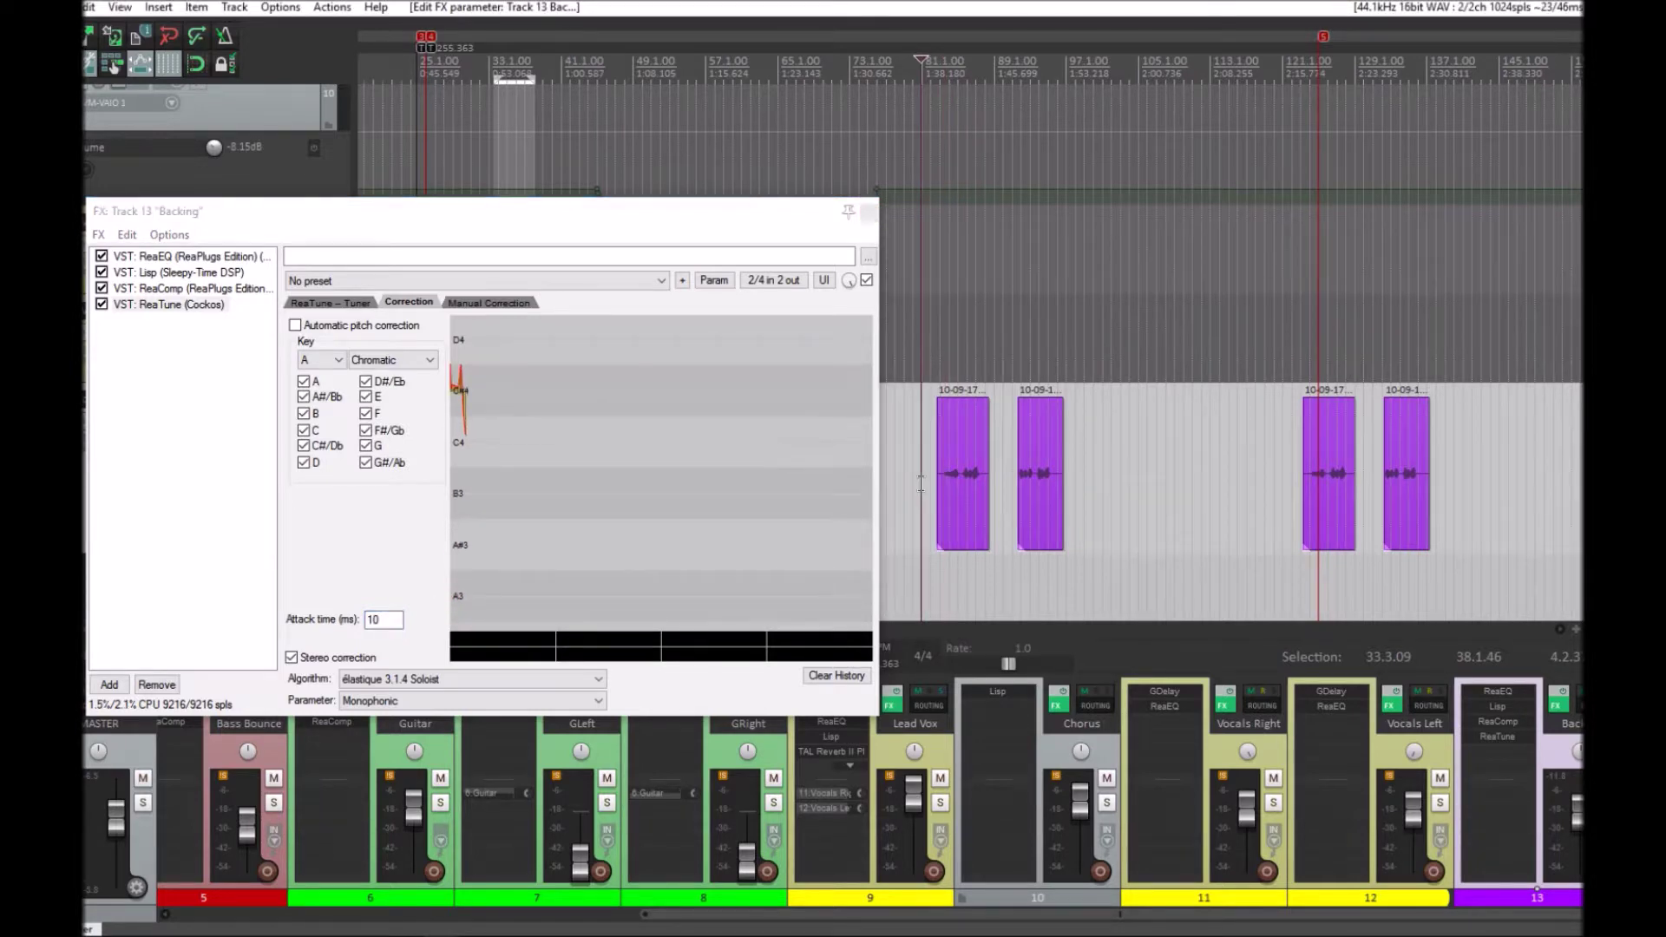
{"action": "key", "text": "space"}
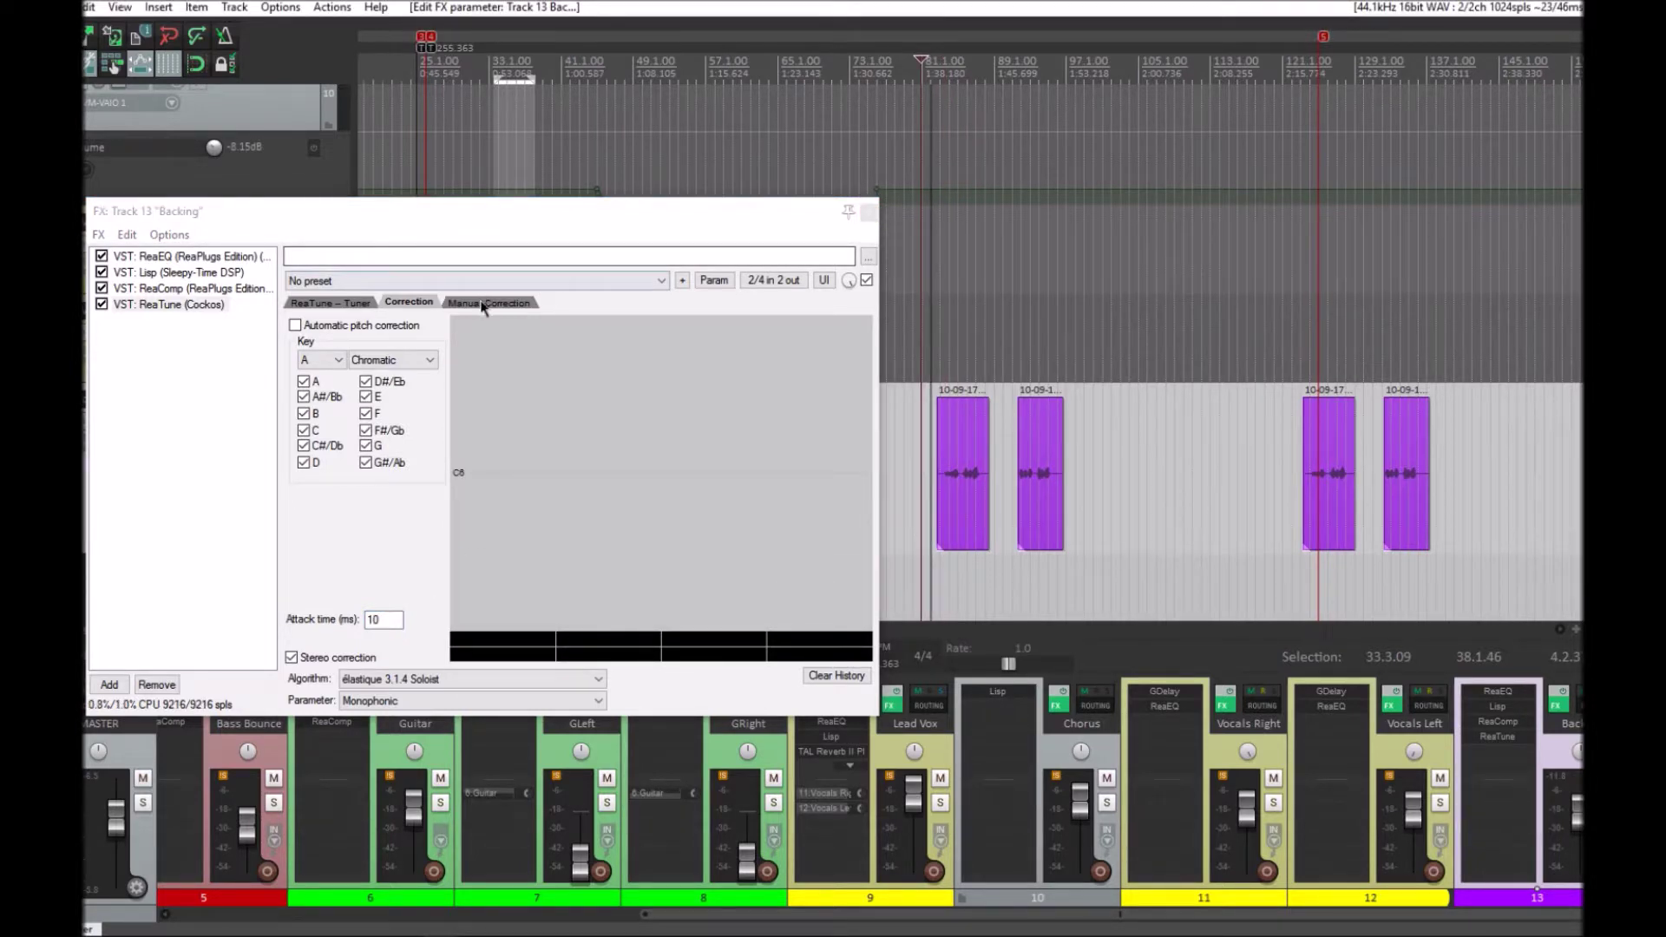
{"action": "left_click", "coordinate": [487, 302]}
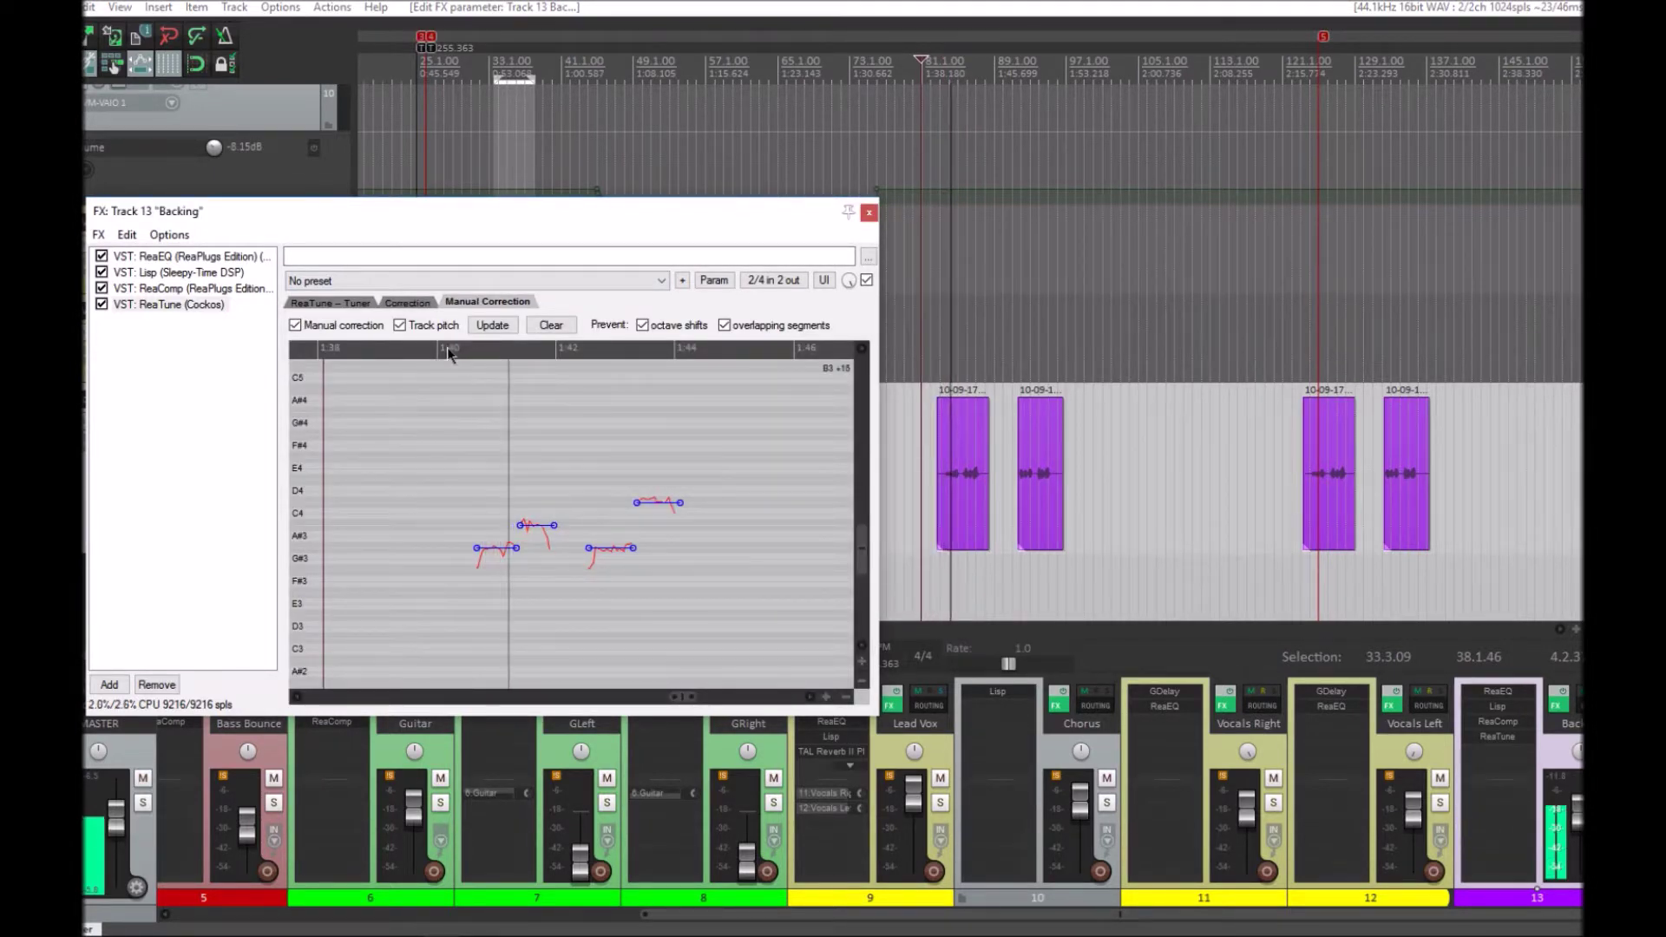
{"action": "left_click", "coordinate": [414, 304]}
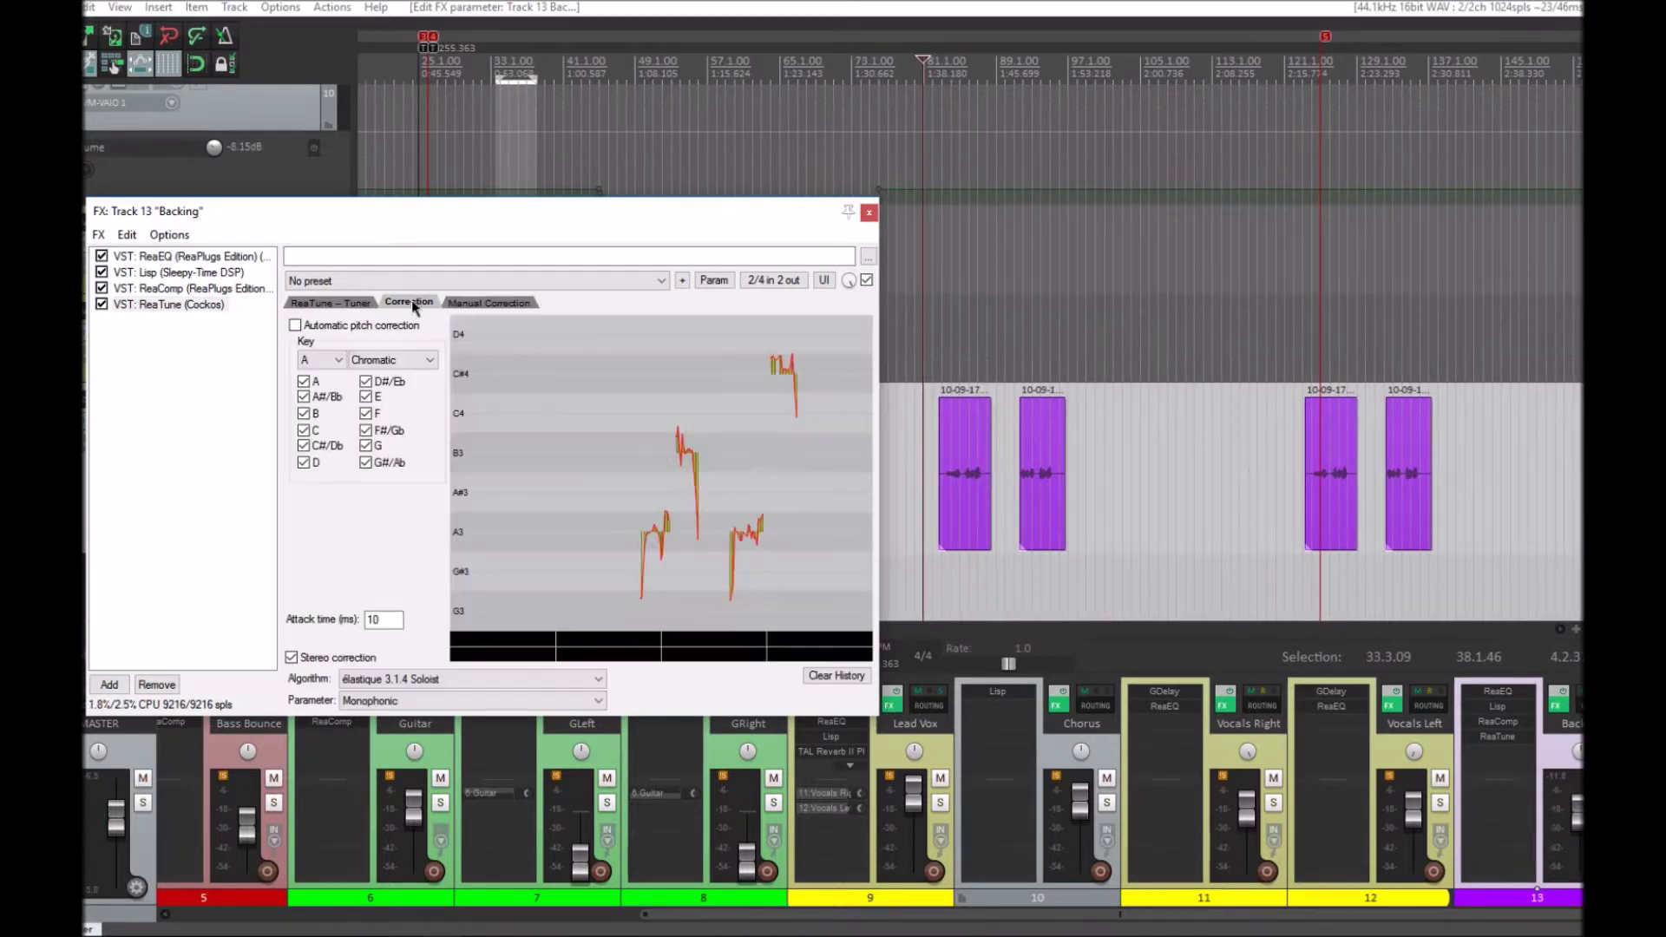
- Set ReaTune's attack time to 80 ms and play the third Backing clip again from just before its start
{"action": "type", "text": "80"}
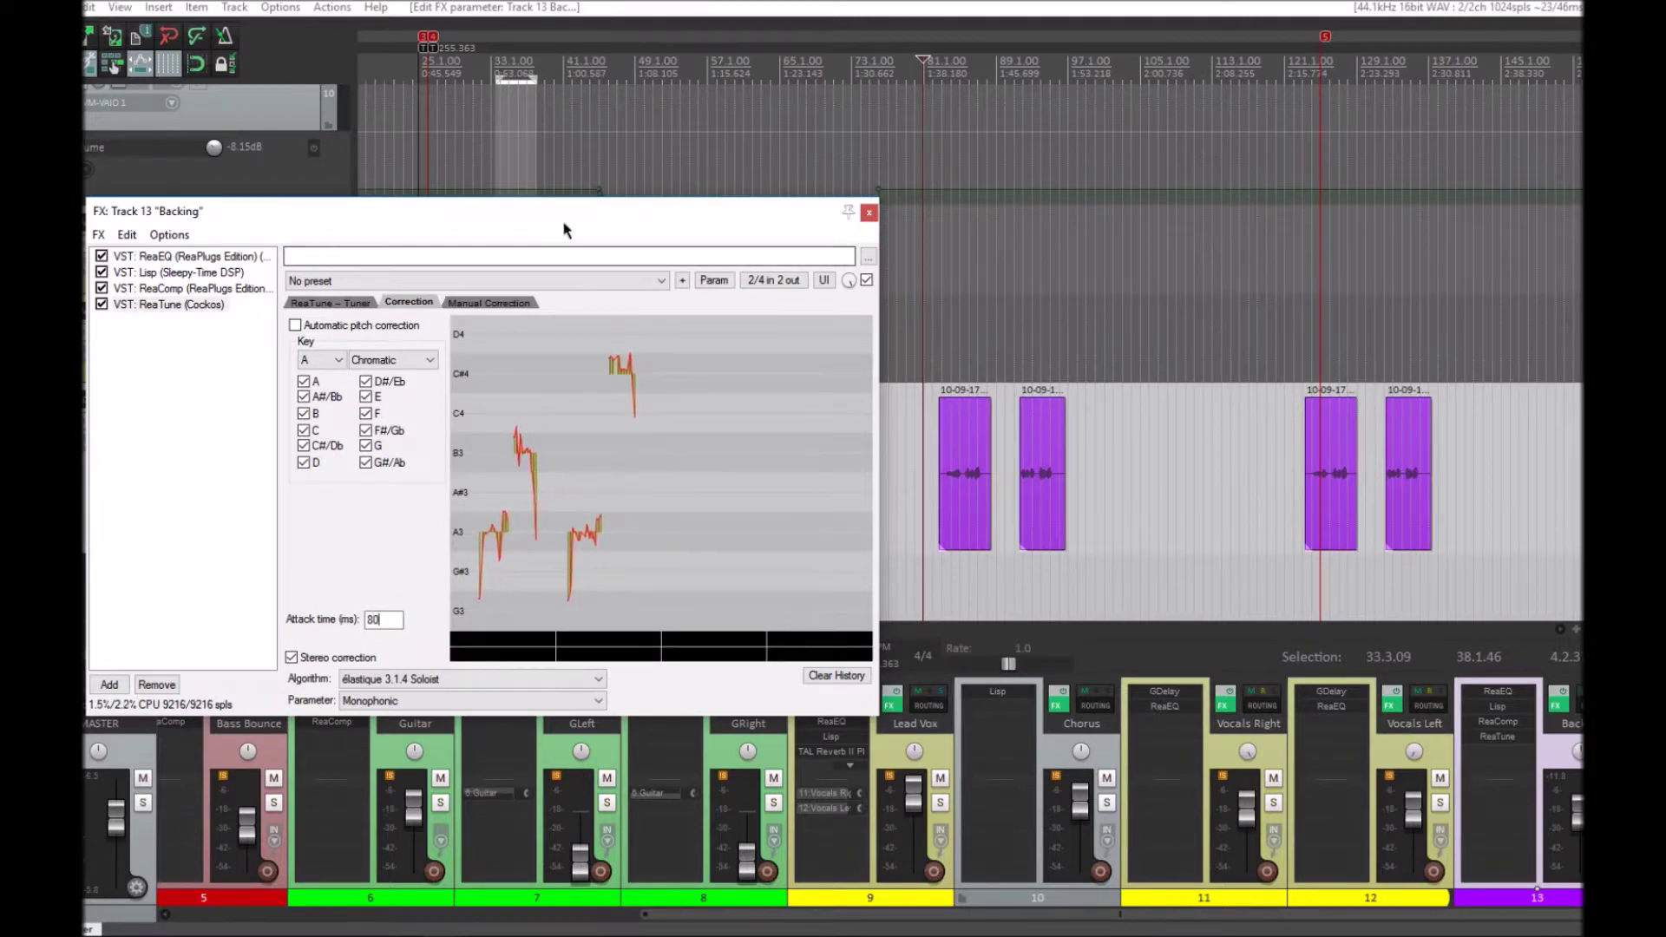
{"action": "left_click_drag", "start_coordinate": [564, 230], "coordinate": [476, 245]}
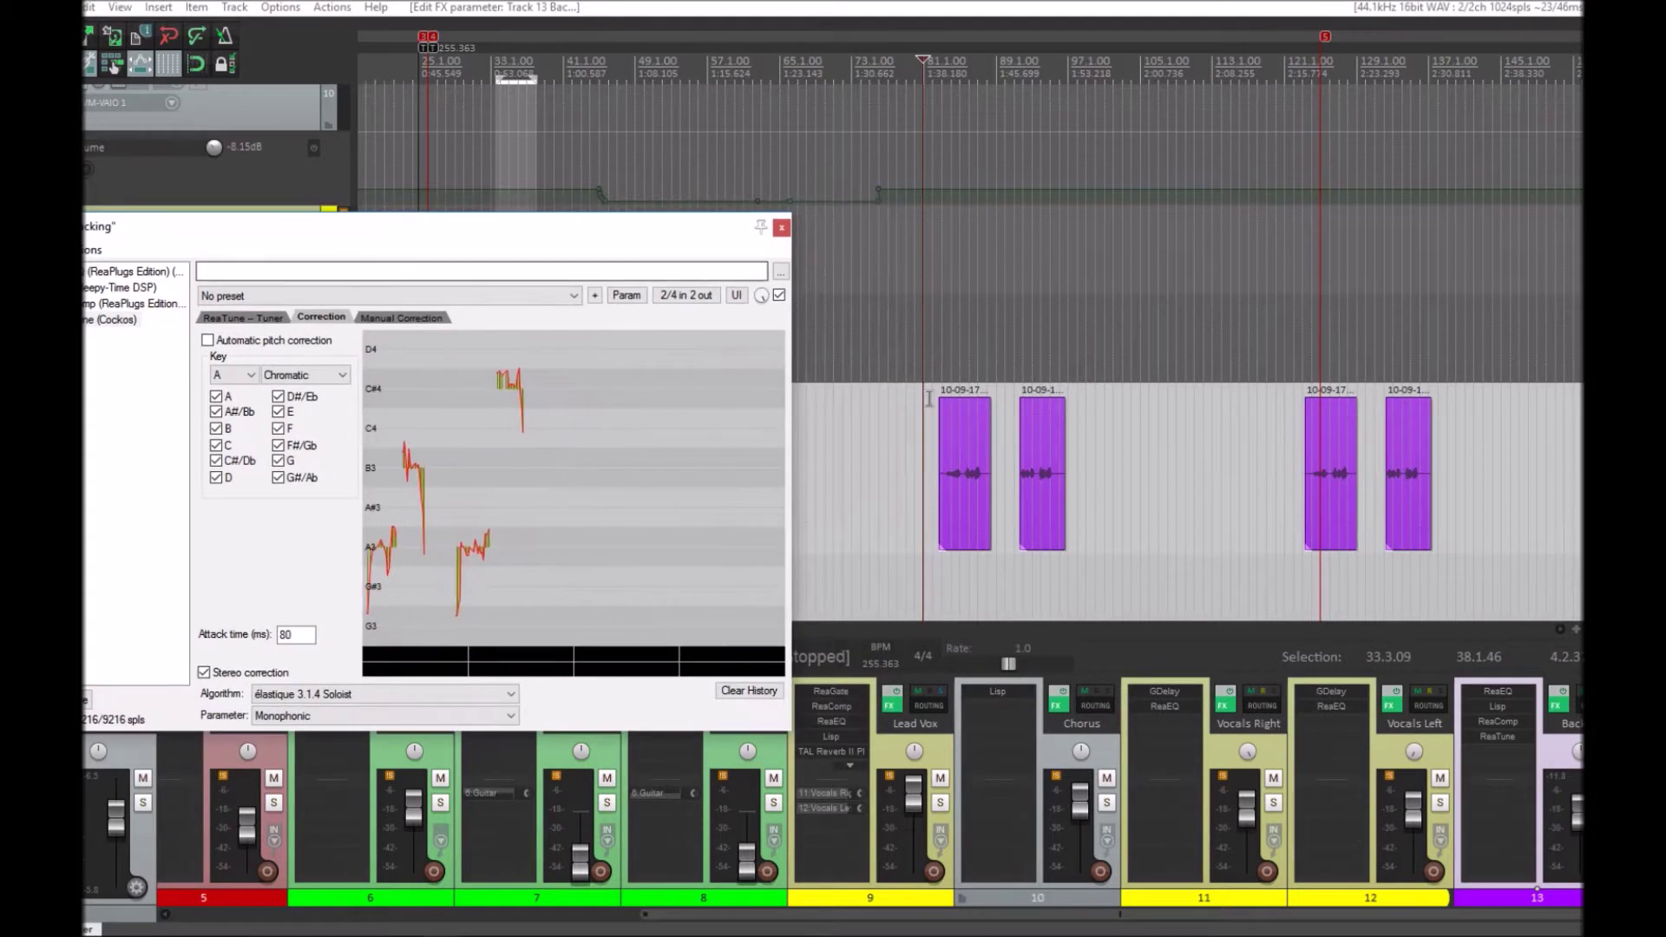
{"action": "key", "text": "space"}
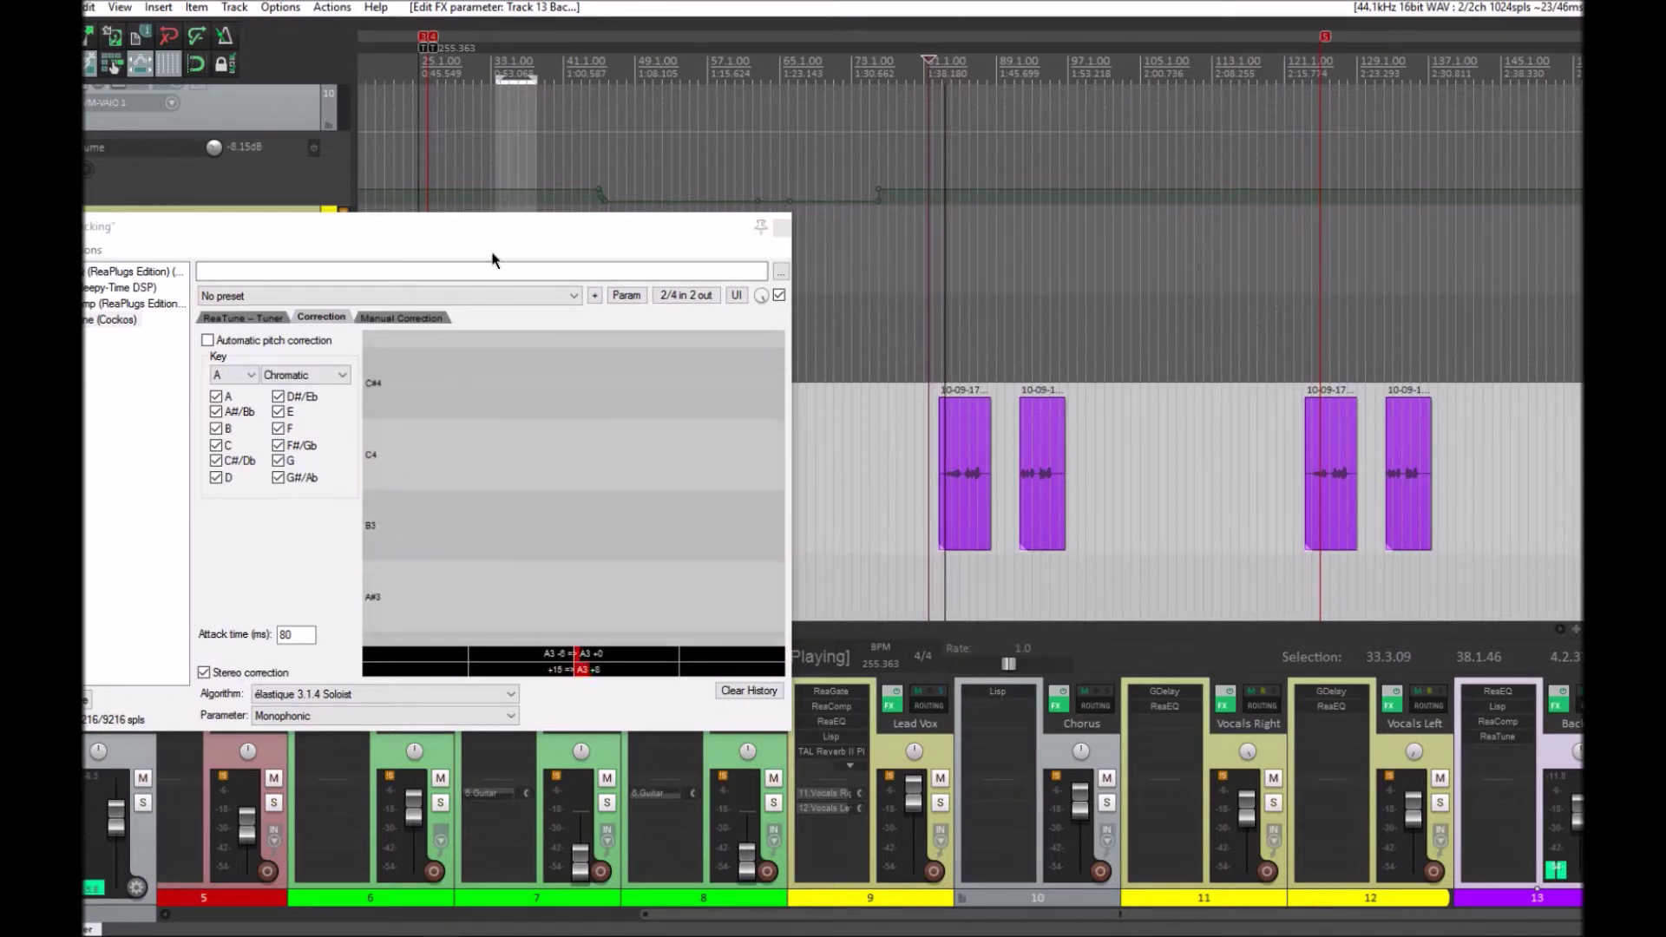
{"action": "left_click", "coordinate": [533, 234]}
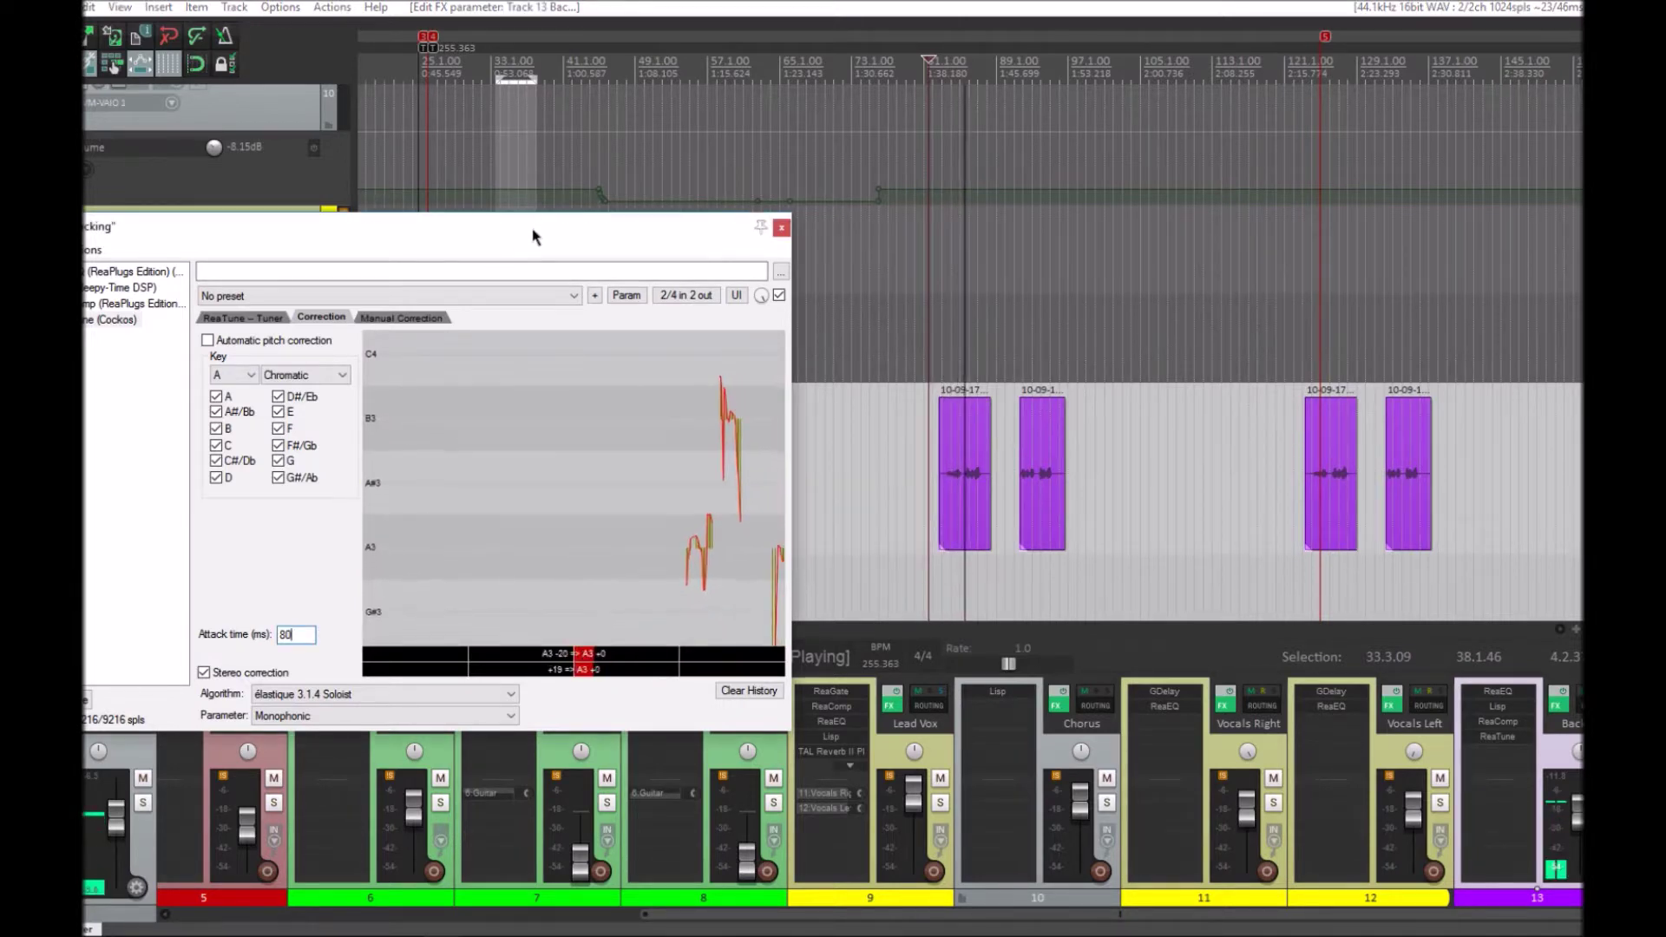
- Try a ReaTune attack time of 10 ms and play the third Backing clip from just before its start
{"action": "left_click_drag", "start_coordinate": [533, 234], "coordinate": [561, 190]}
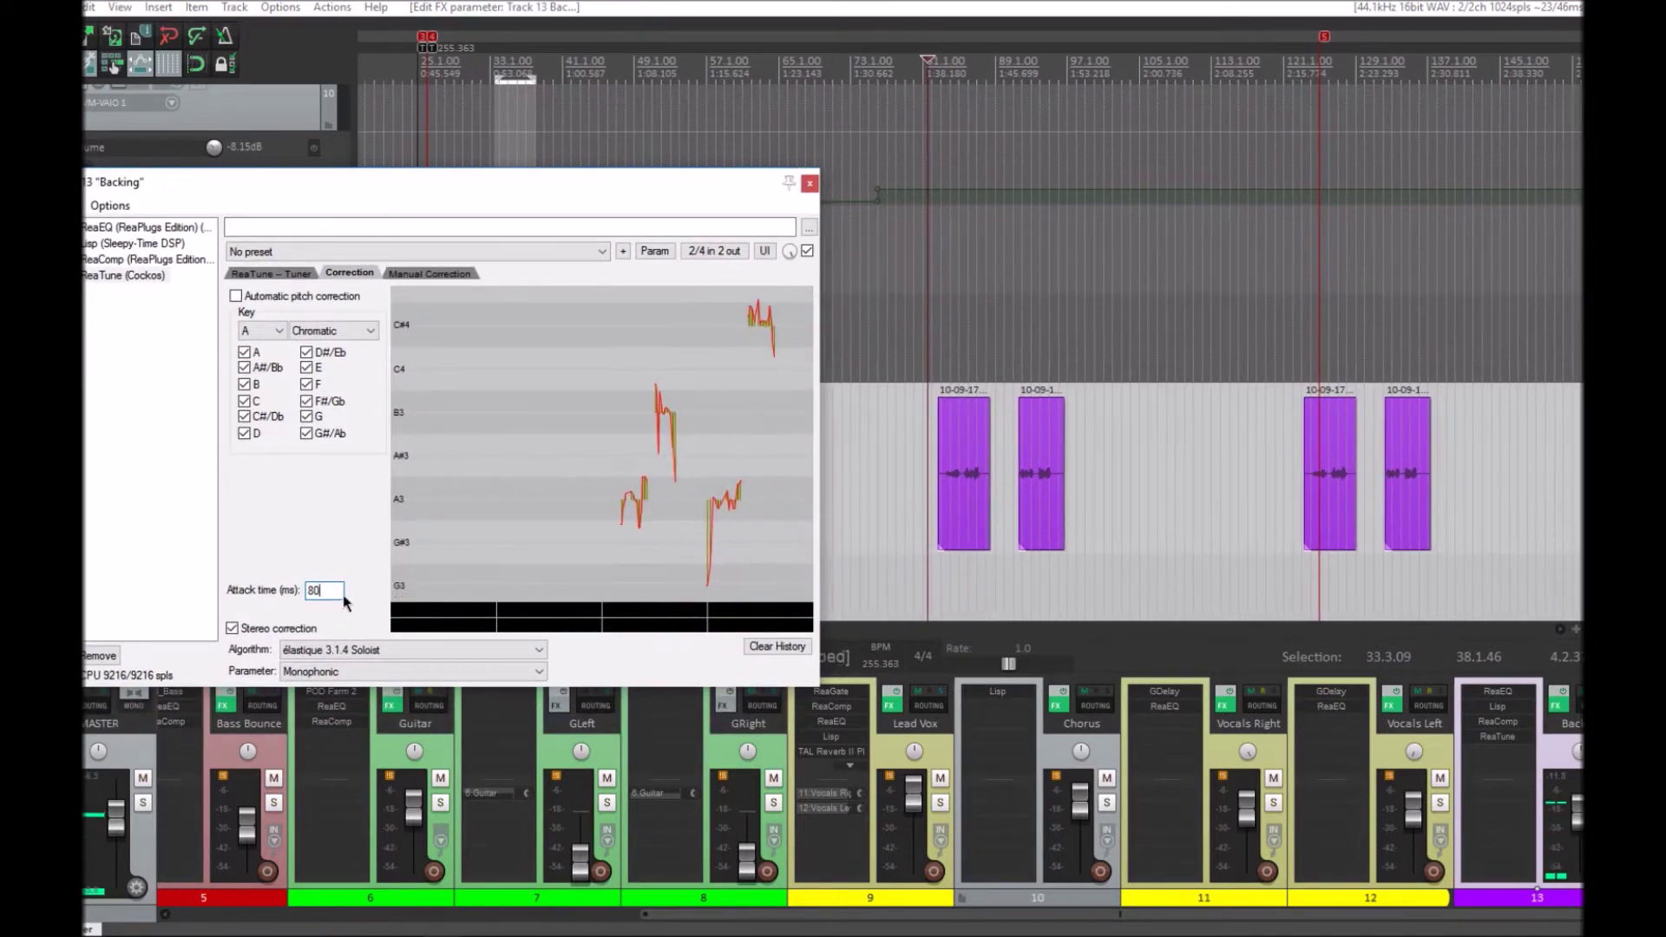
{"action": "double_click", "coordinate": [339, 591]}
{"action": "type", "text": "10"}
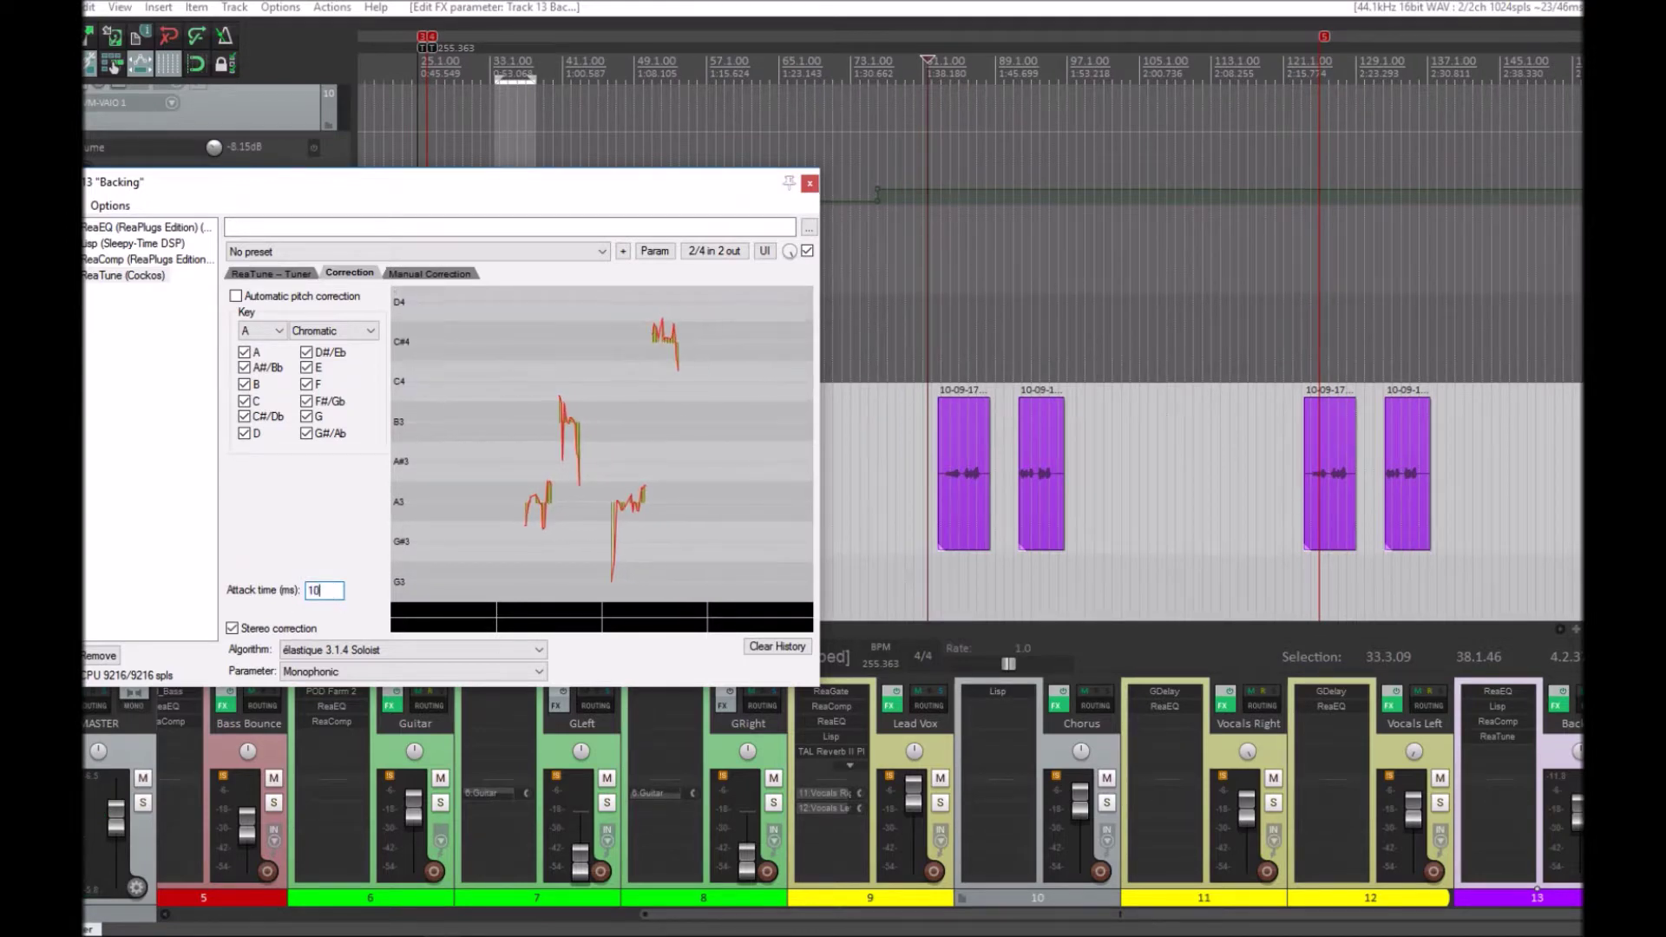
{"action": "left_click_drag", "start_coordinate": [316, 186], "coordinate": [408, 134]}
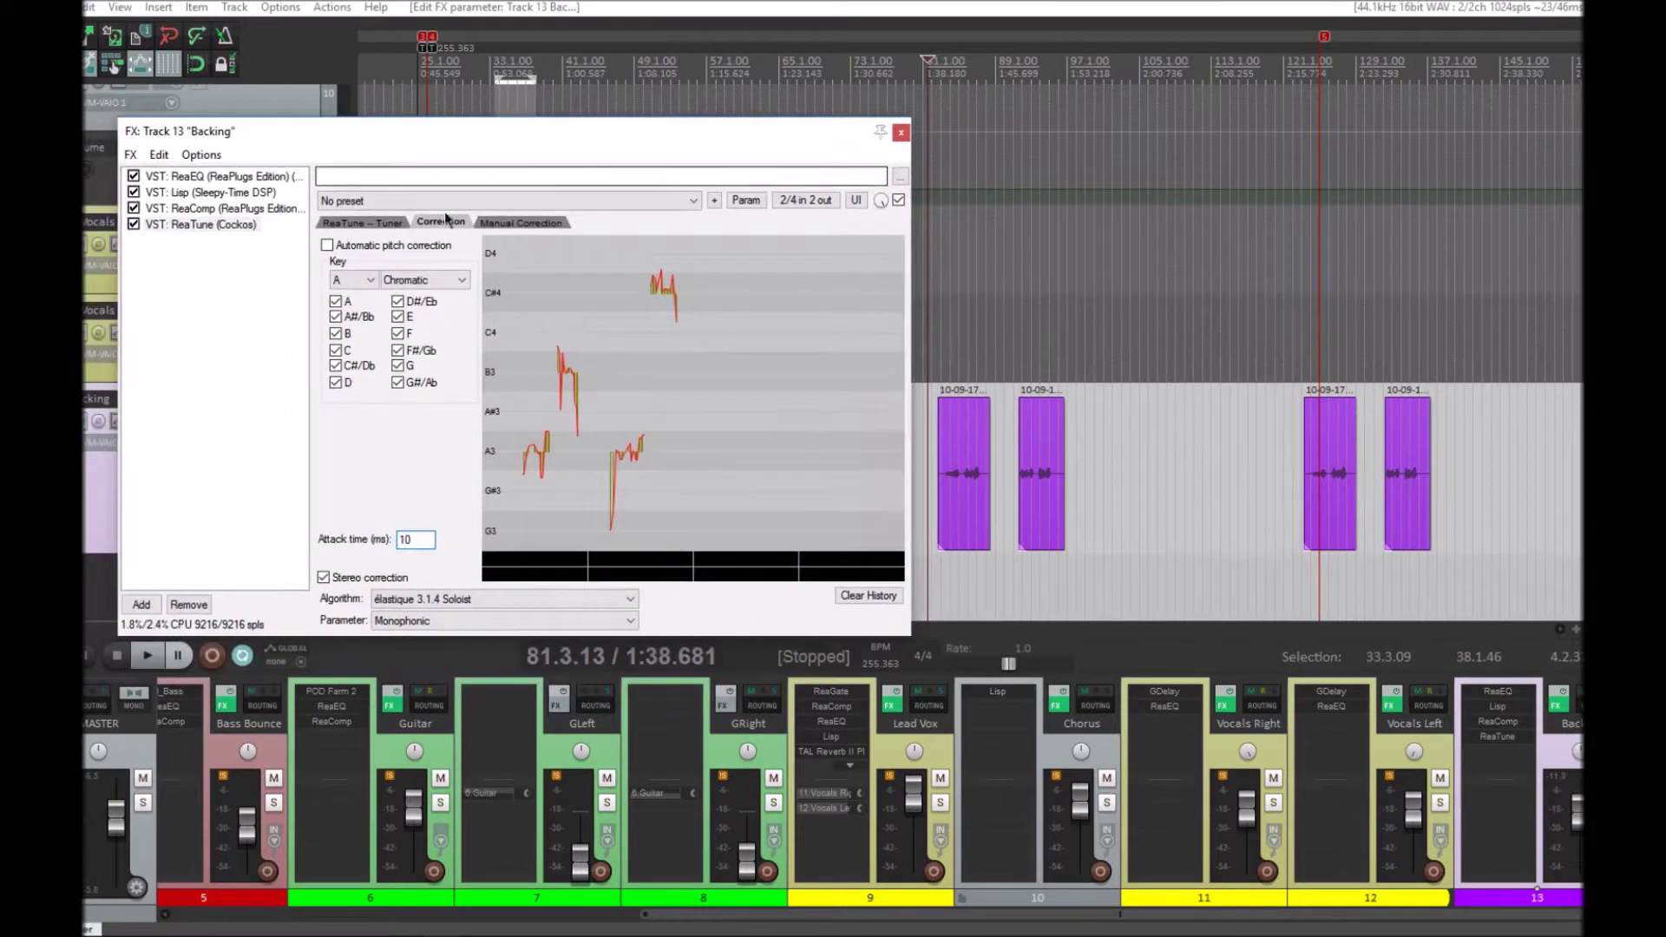
{"action": "left_click", "coordinate": [926, 471]}
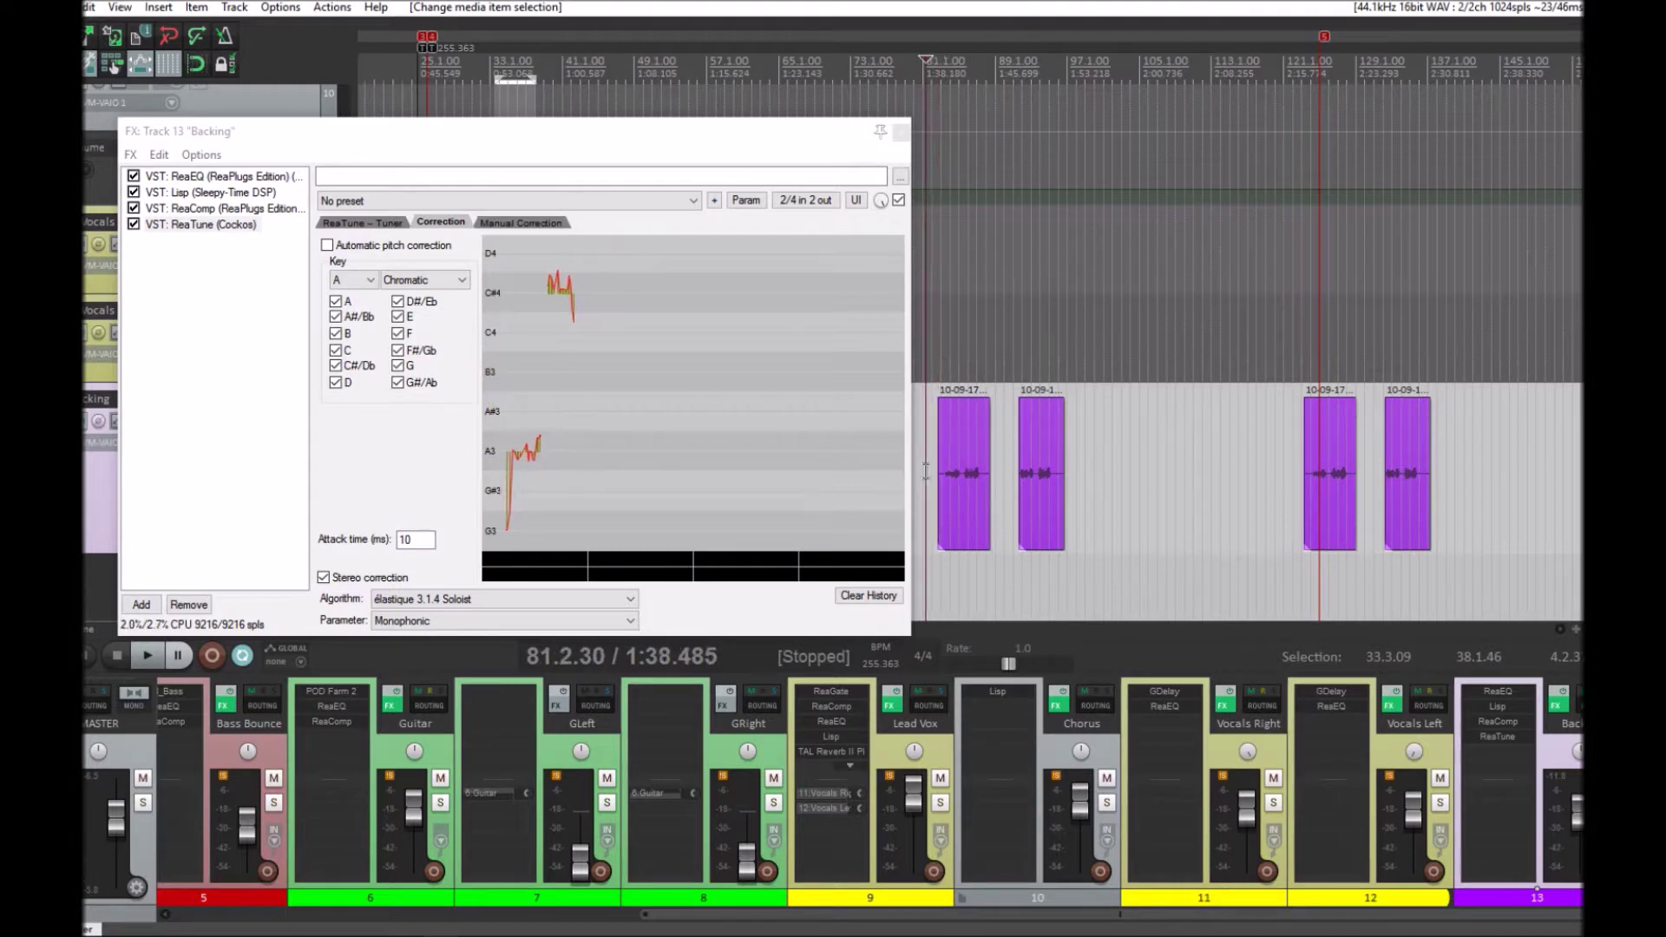
{"action": "key", "text": "space"}
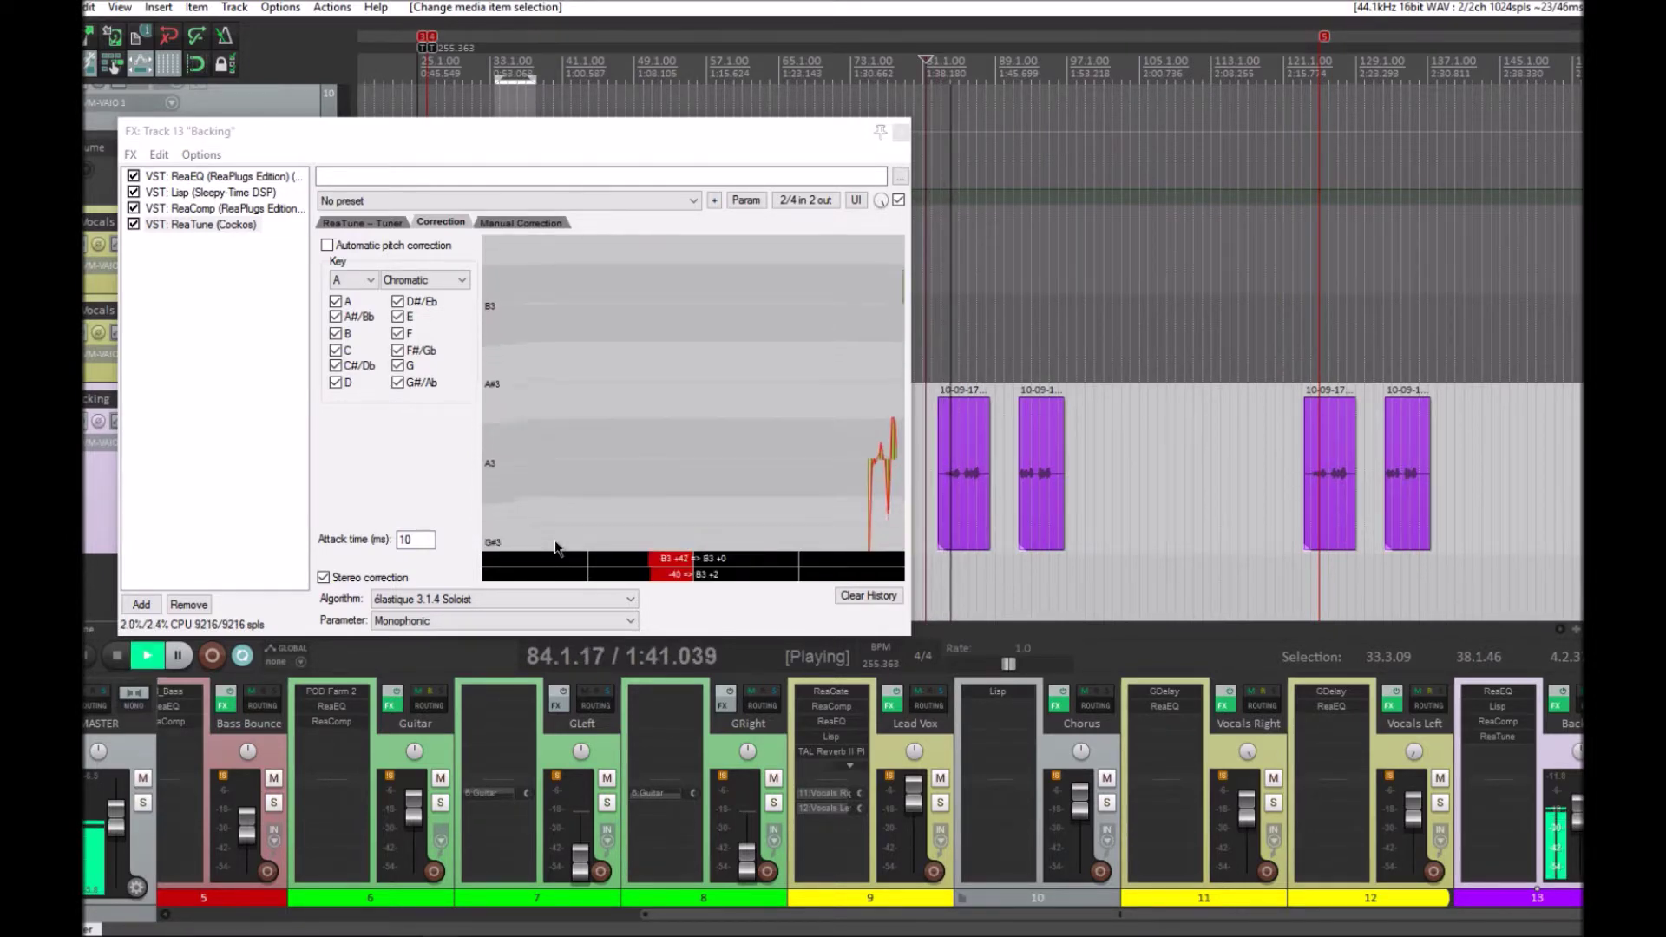
{"action": "key", "text": "space"}
- Set ReaTune's attack time to 100 ms and listen to the third Backing clip again
{"action": "left_click", "coordinate": [424, 539]}
{"action": "type", "text": "0"}
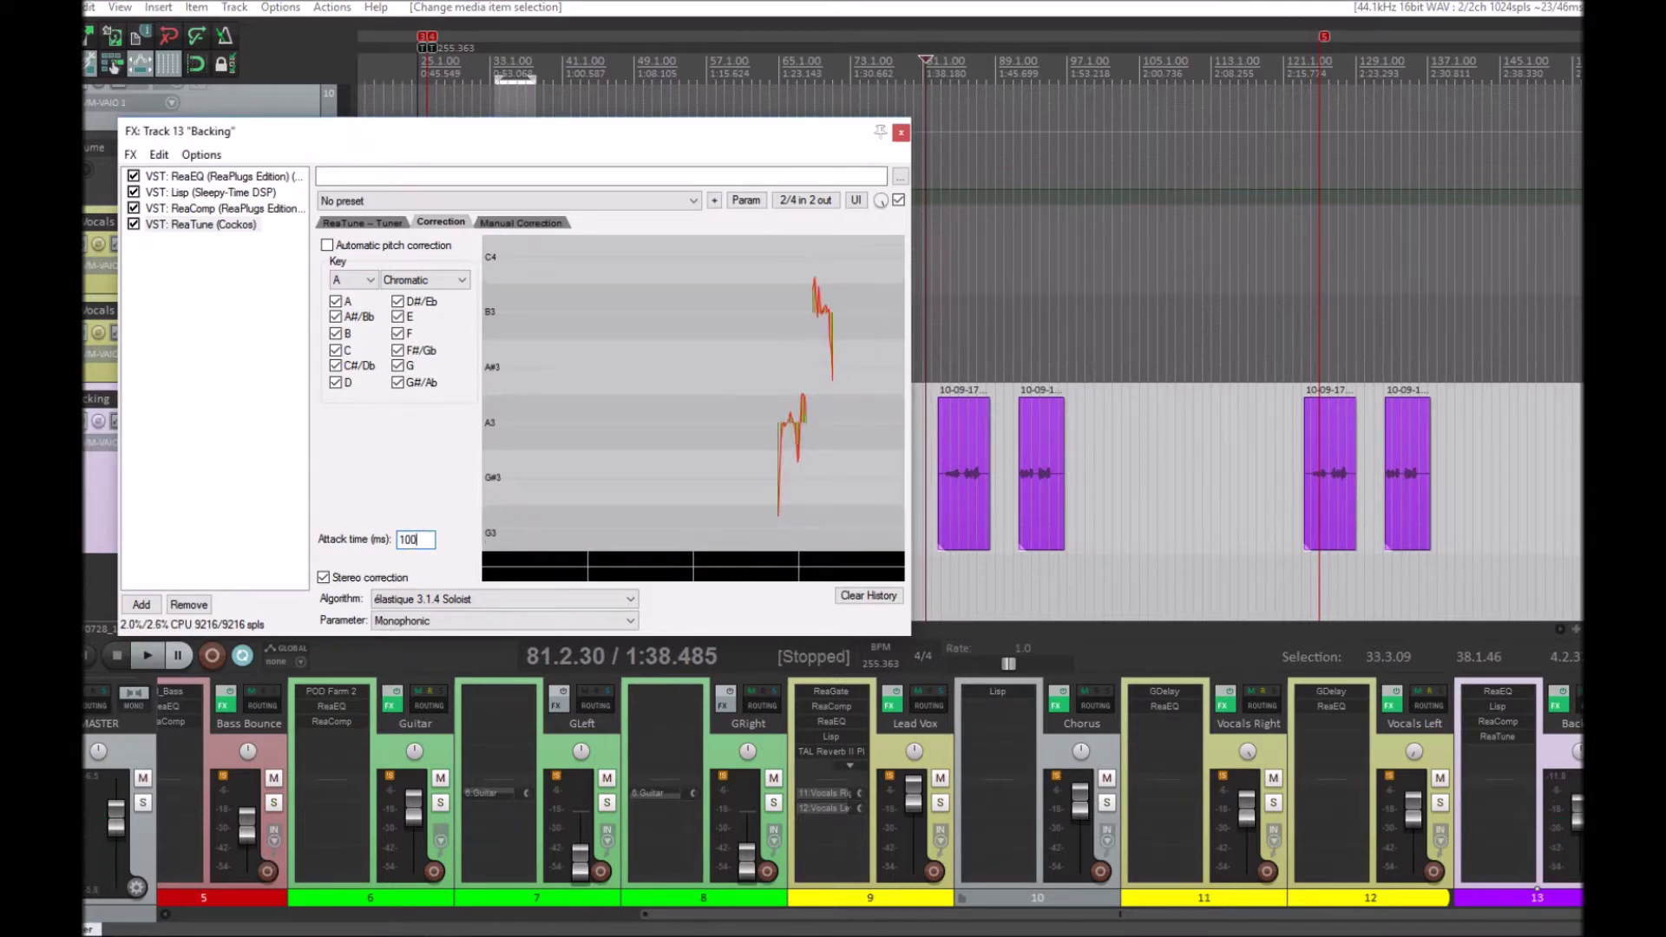
{"action": "key", "text": "space"}
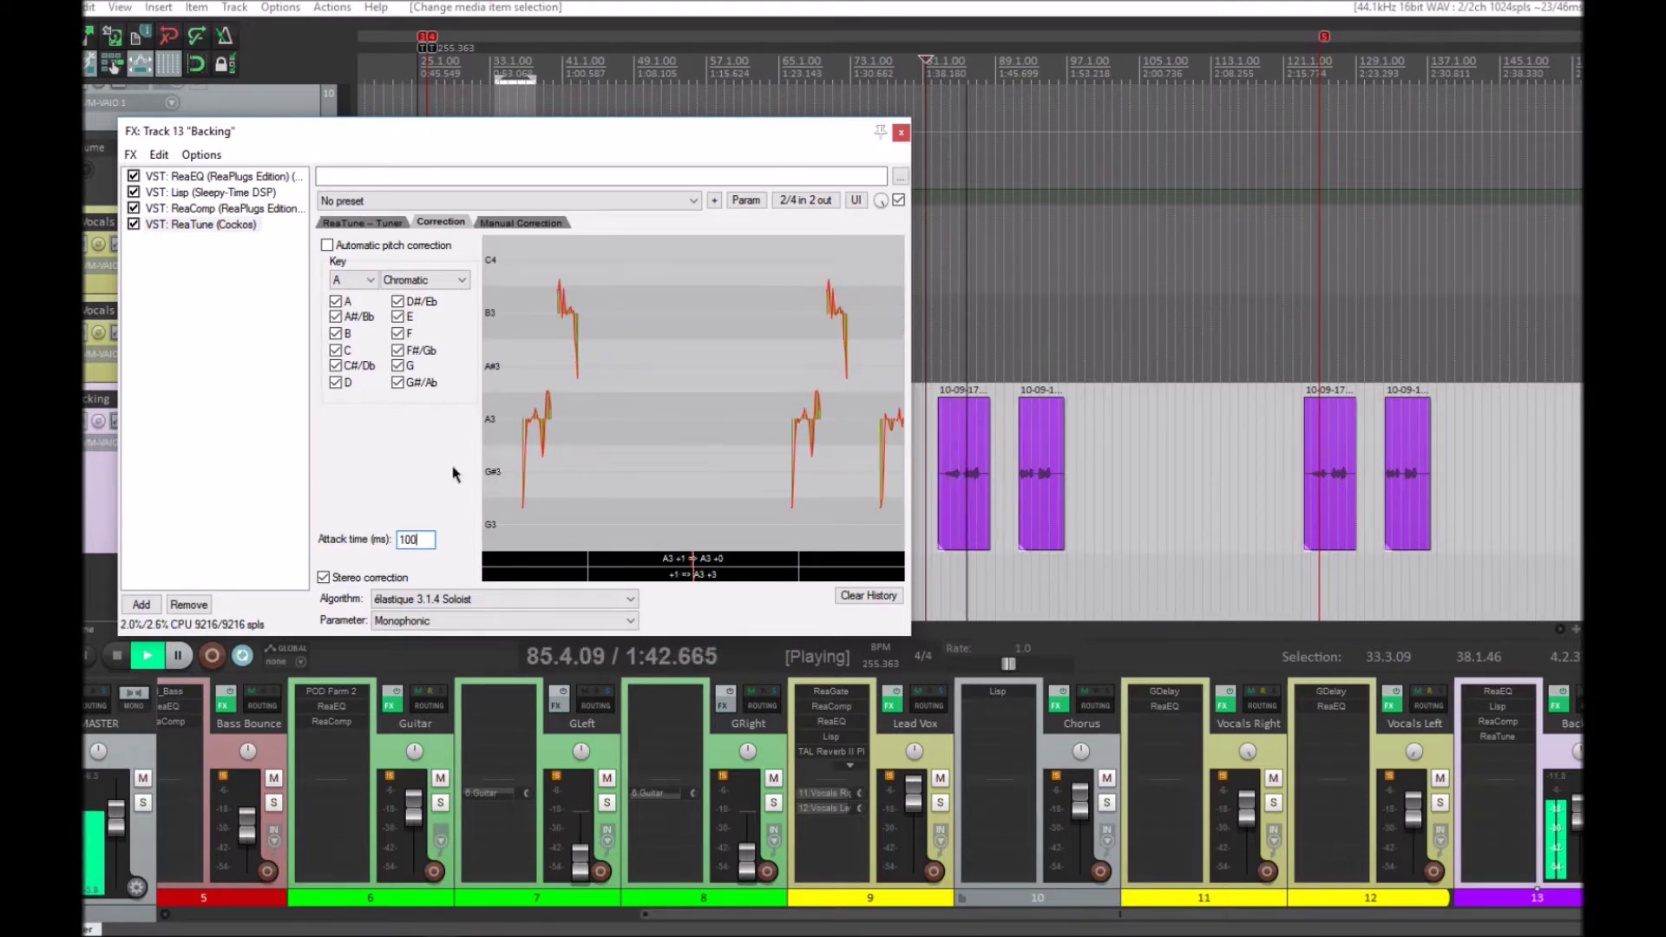
{"action": "key", "text": "space"}
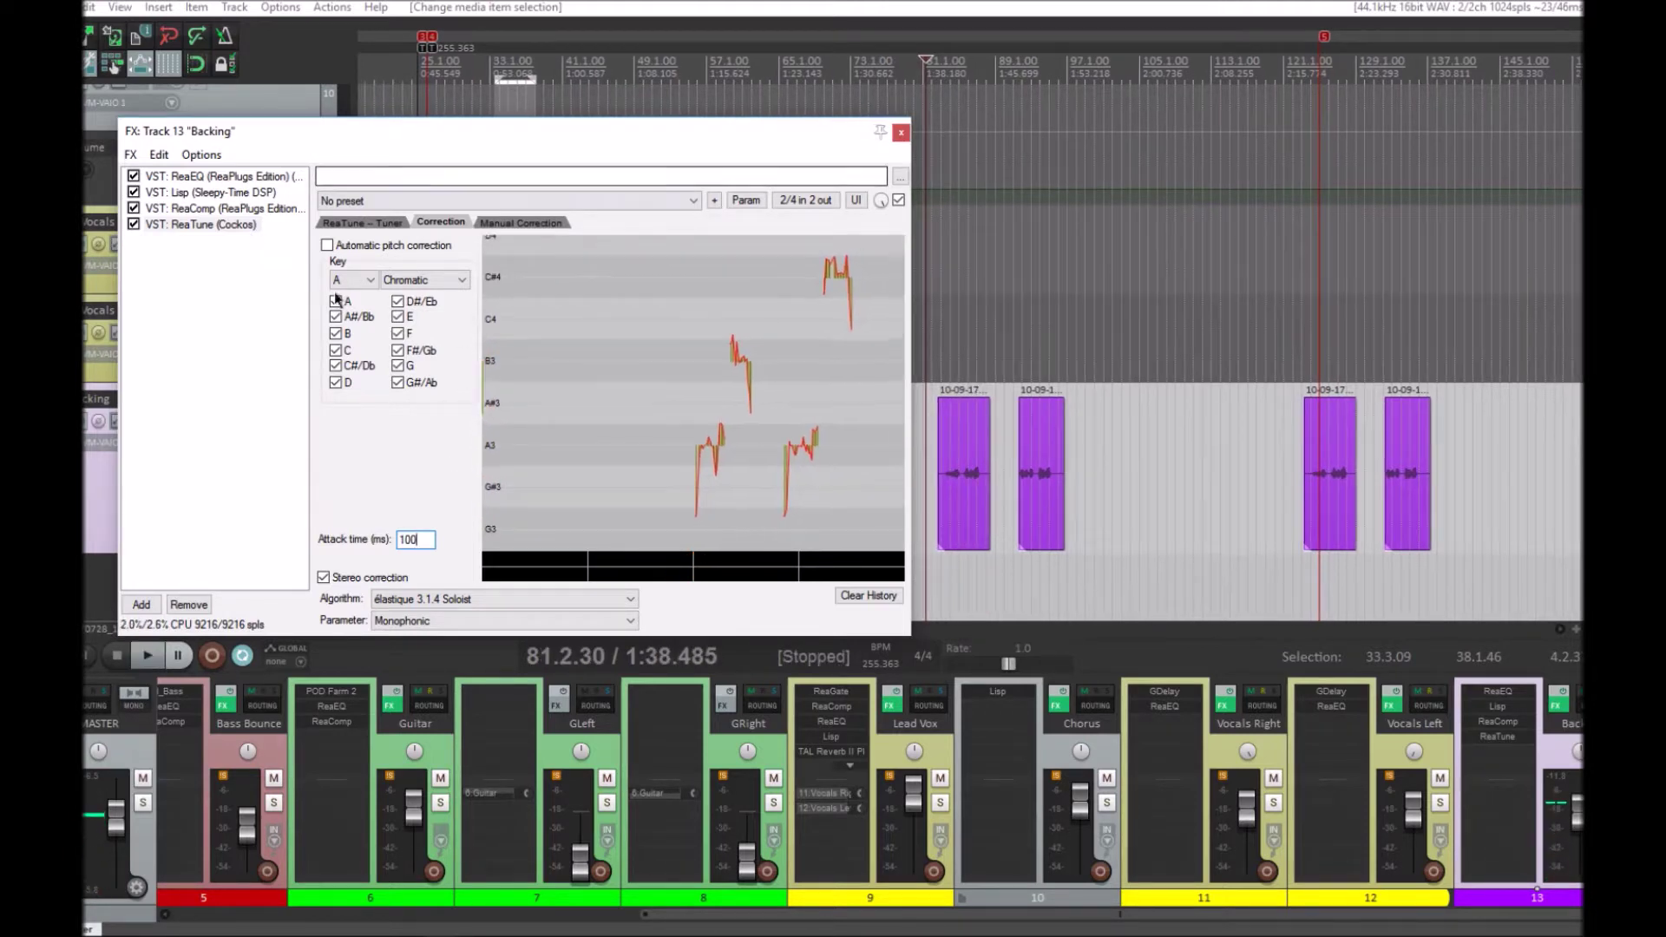
- Close the Backing track's effects chain and take the track out of solo
{"action": "left_click_drag", "start_coordinate": [851, 126], "coordinate": [946, 154]}
{"action": "left_click", "coordinate": [997, 160]}
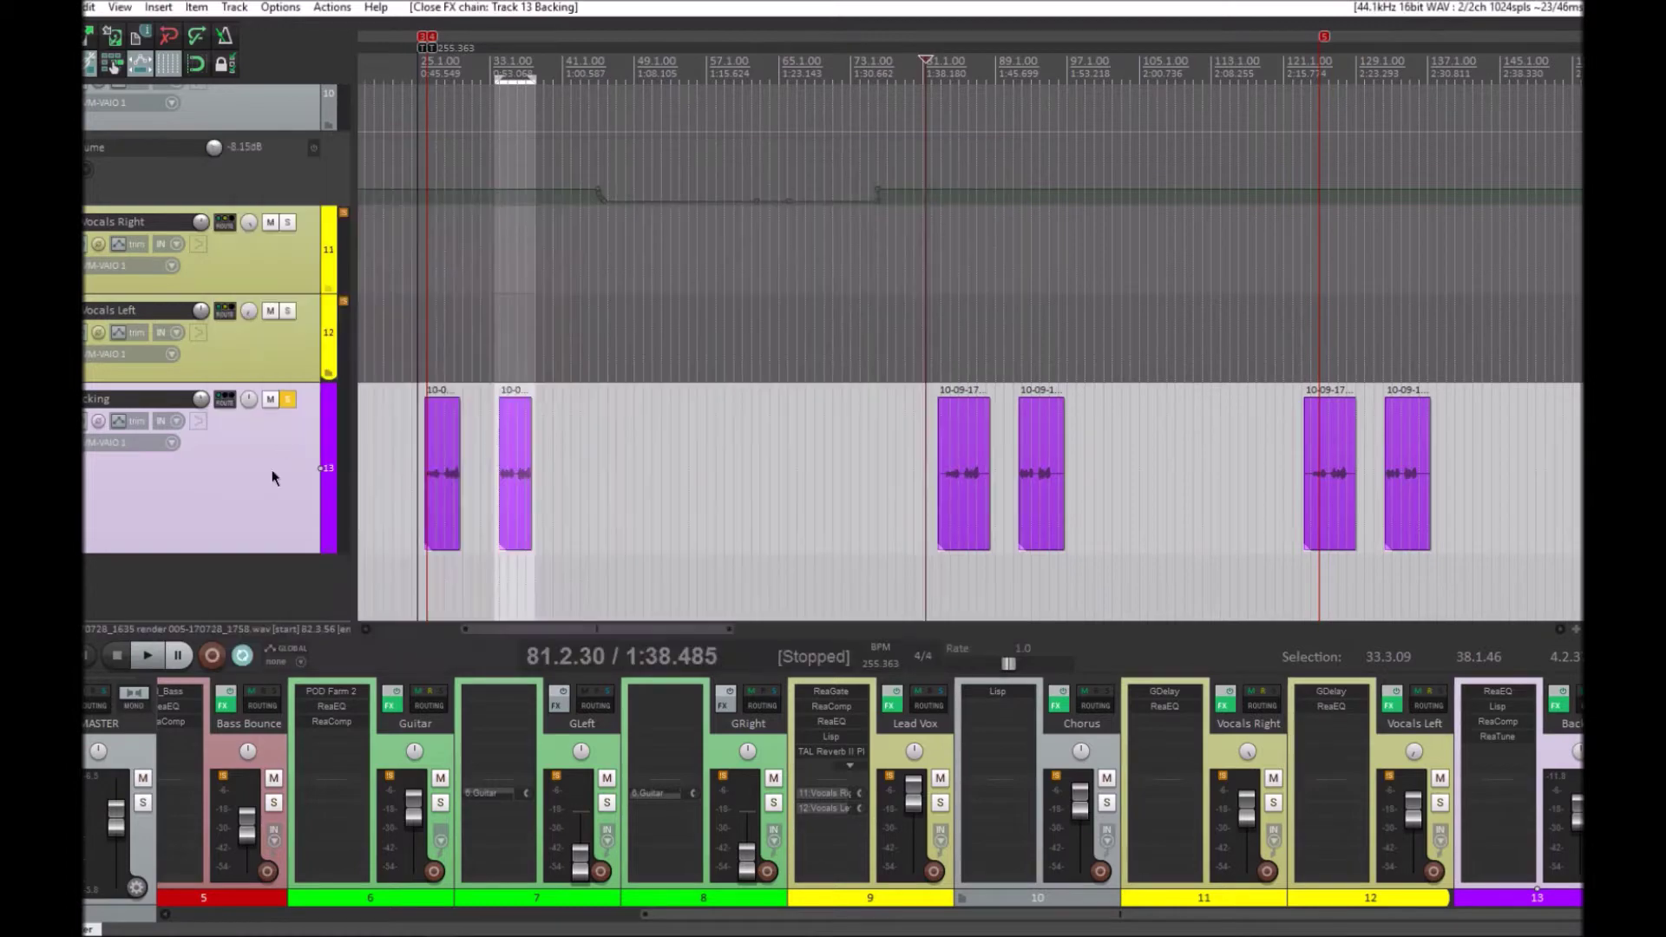
{"action": "left_click", "coordinate": [288, 401]}
{"action": "scroll", "coordinate": [261, 355], "scroll_direction": "up", "scroll_amount": 4}
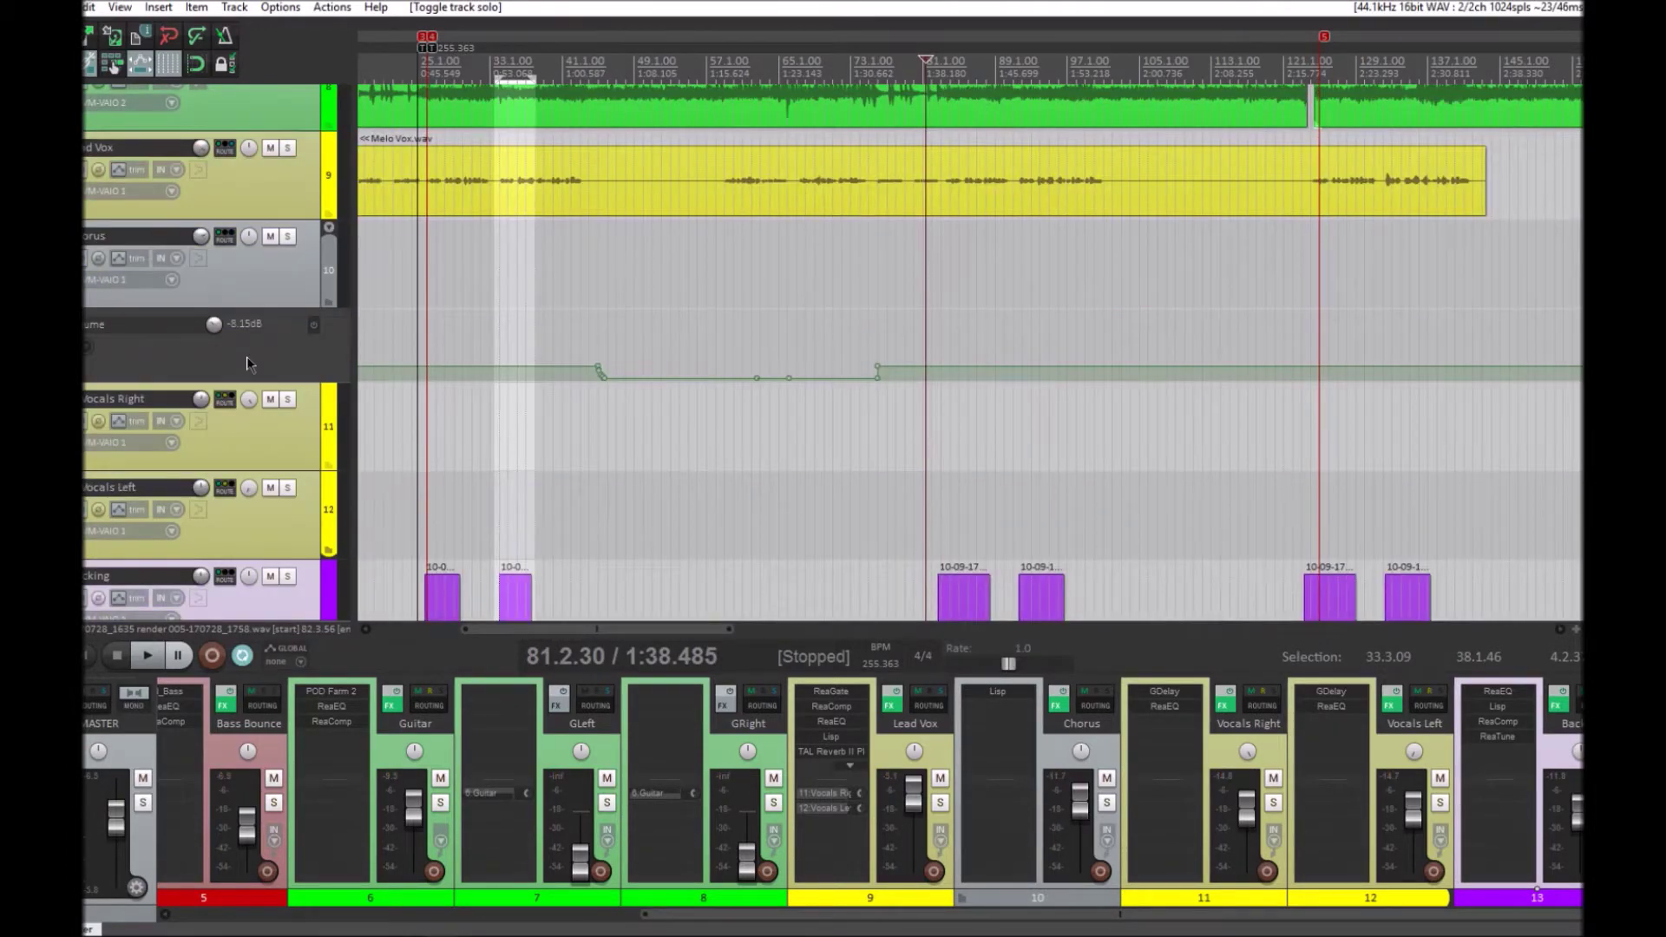
- Select the Lead Vox, Vocals Right and Vocals Left tracks one after another to point them out
{"action": "double_click", "coordinate": [249, 488]}
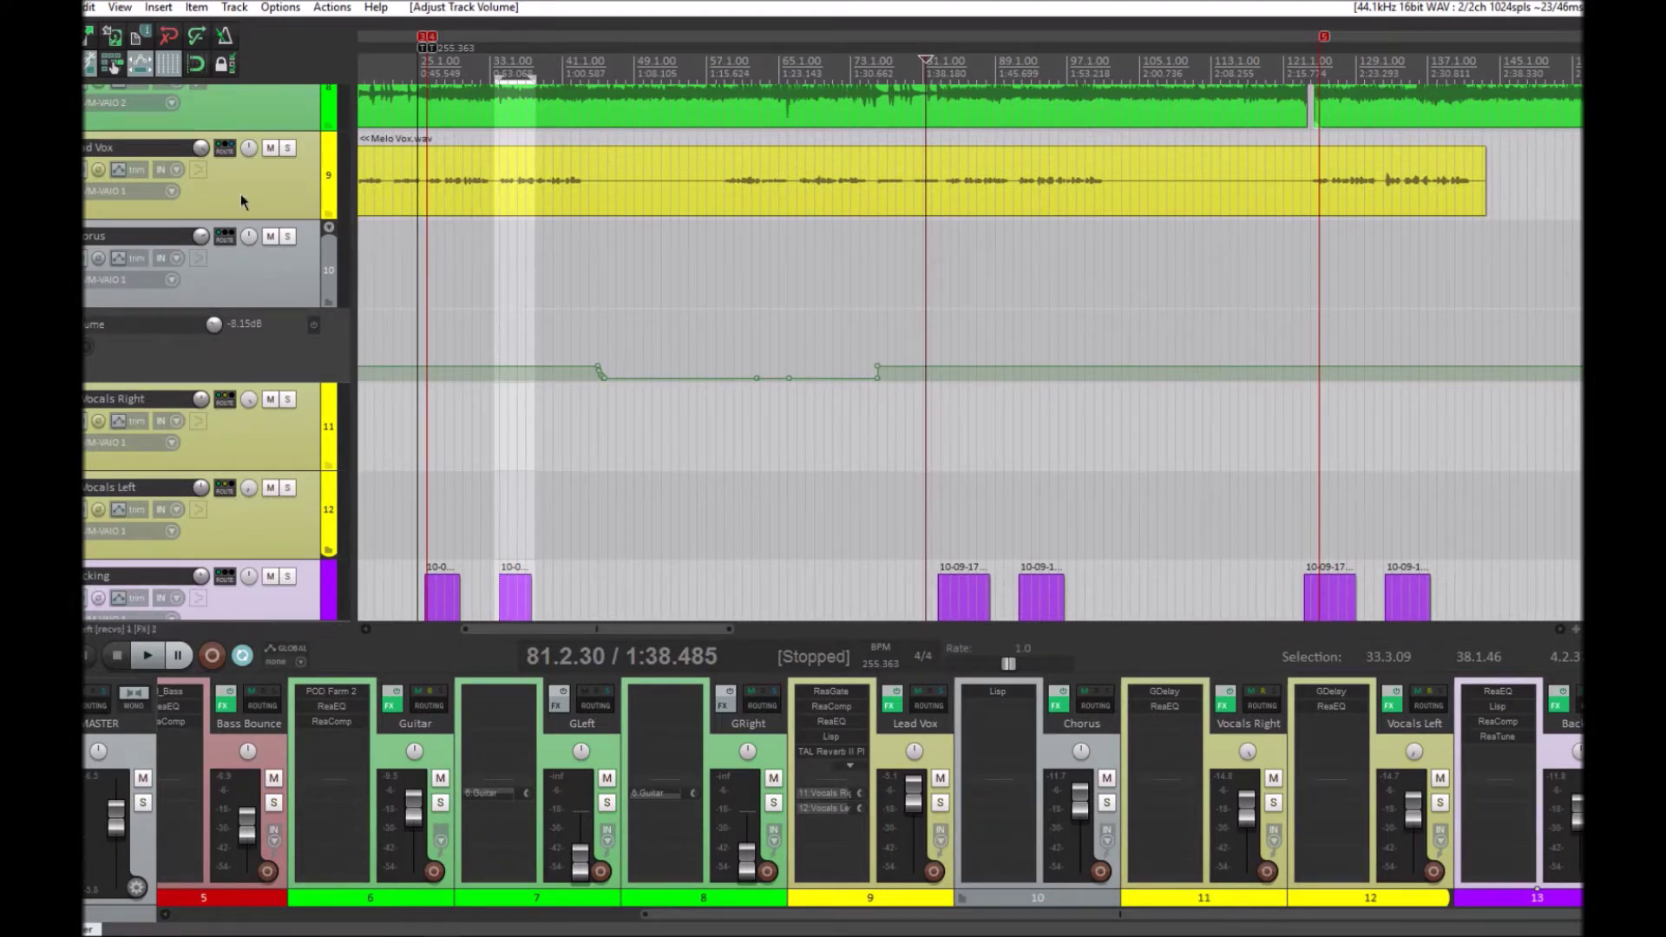
{"action": "left_click", "coordinate": [276, 193]}
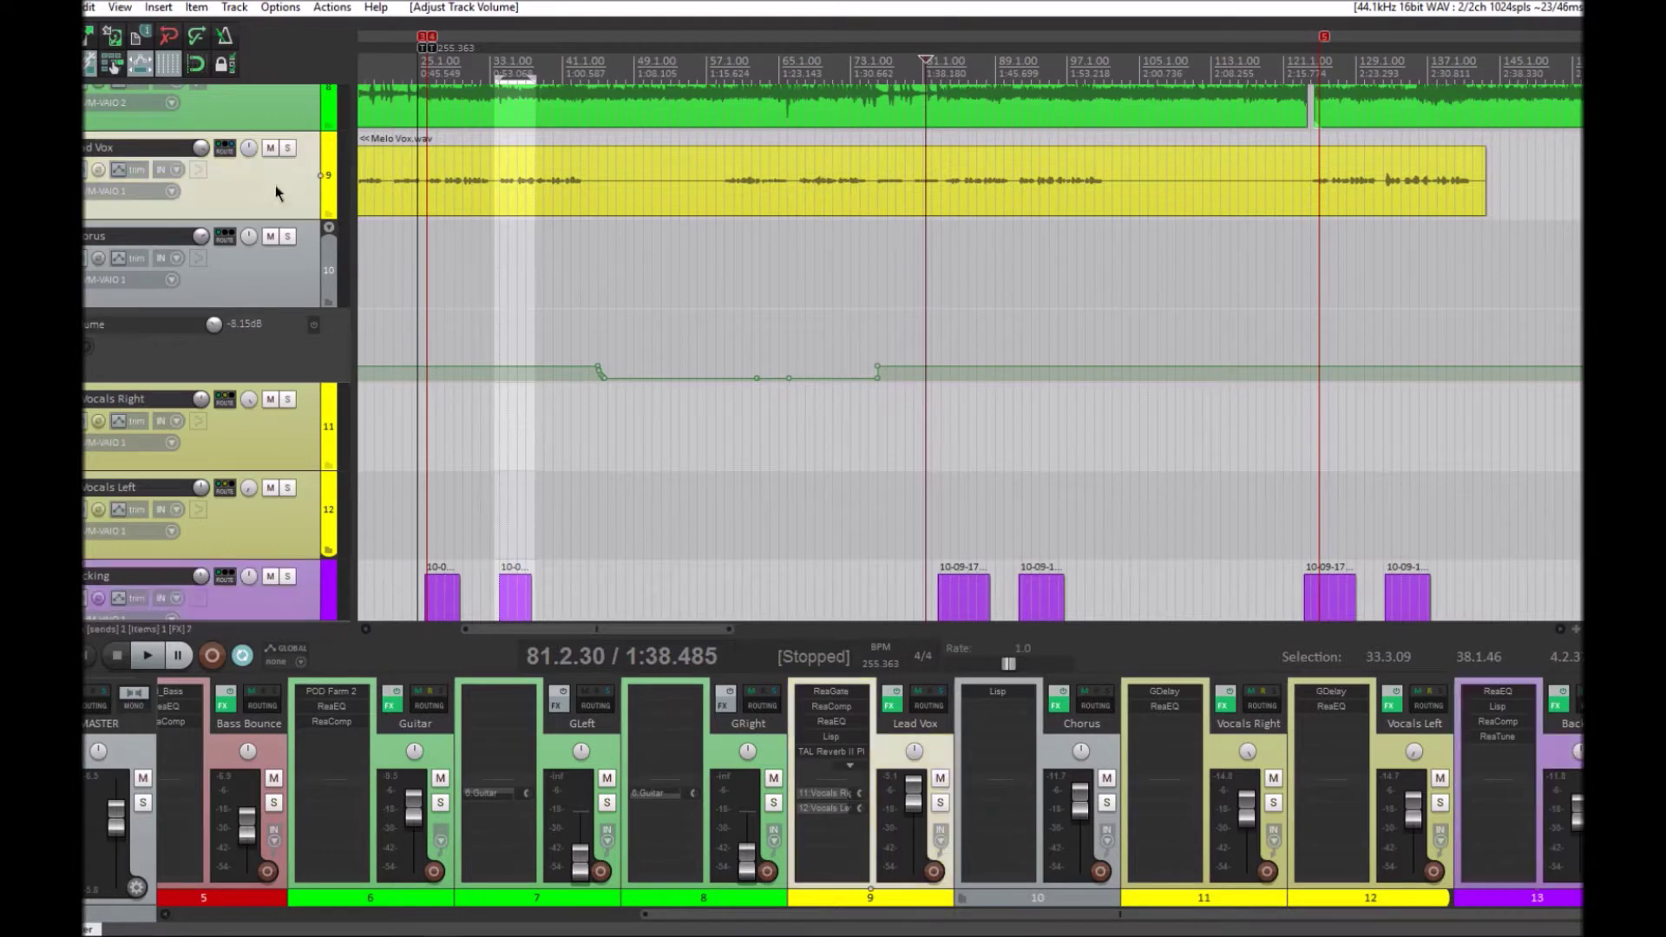
{"action": "left_click", "coordinate": [264, 447]}
{"action": "left_click", "coordinate": [260, 525]}
{"action": "left_click", "coordinate": [230, 366]}
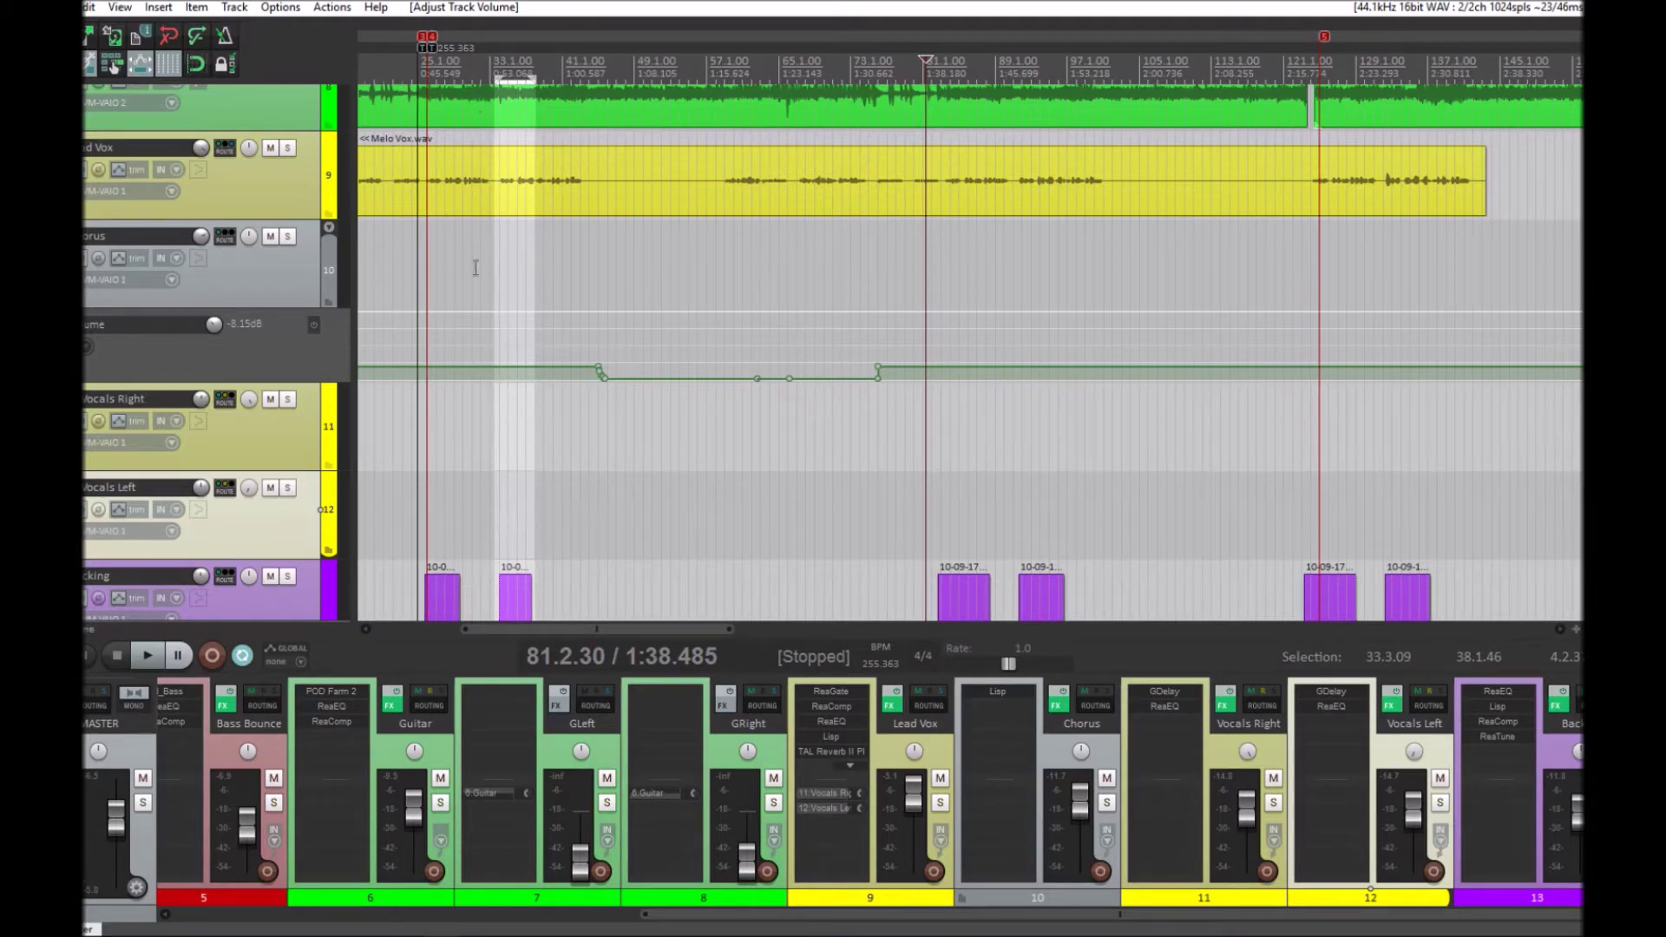
- Play the full mix from about 0:31, shortly after the lead vocal comes in
{"action": "left_click_drag", "start_coordinate": [409, 443], "coordinate": [390, 446]}
{"action": "scroll", "coordinate": [420, 418], "scroll_direction": "down", "scroll_amount": 3}
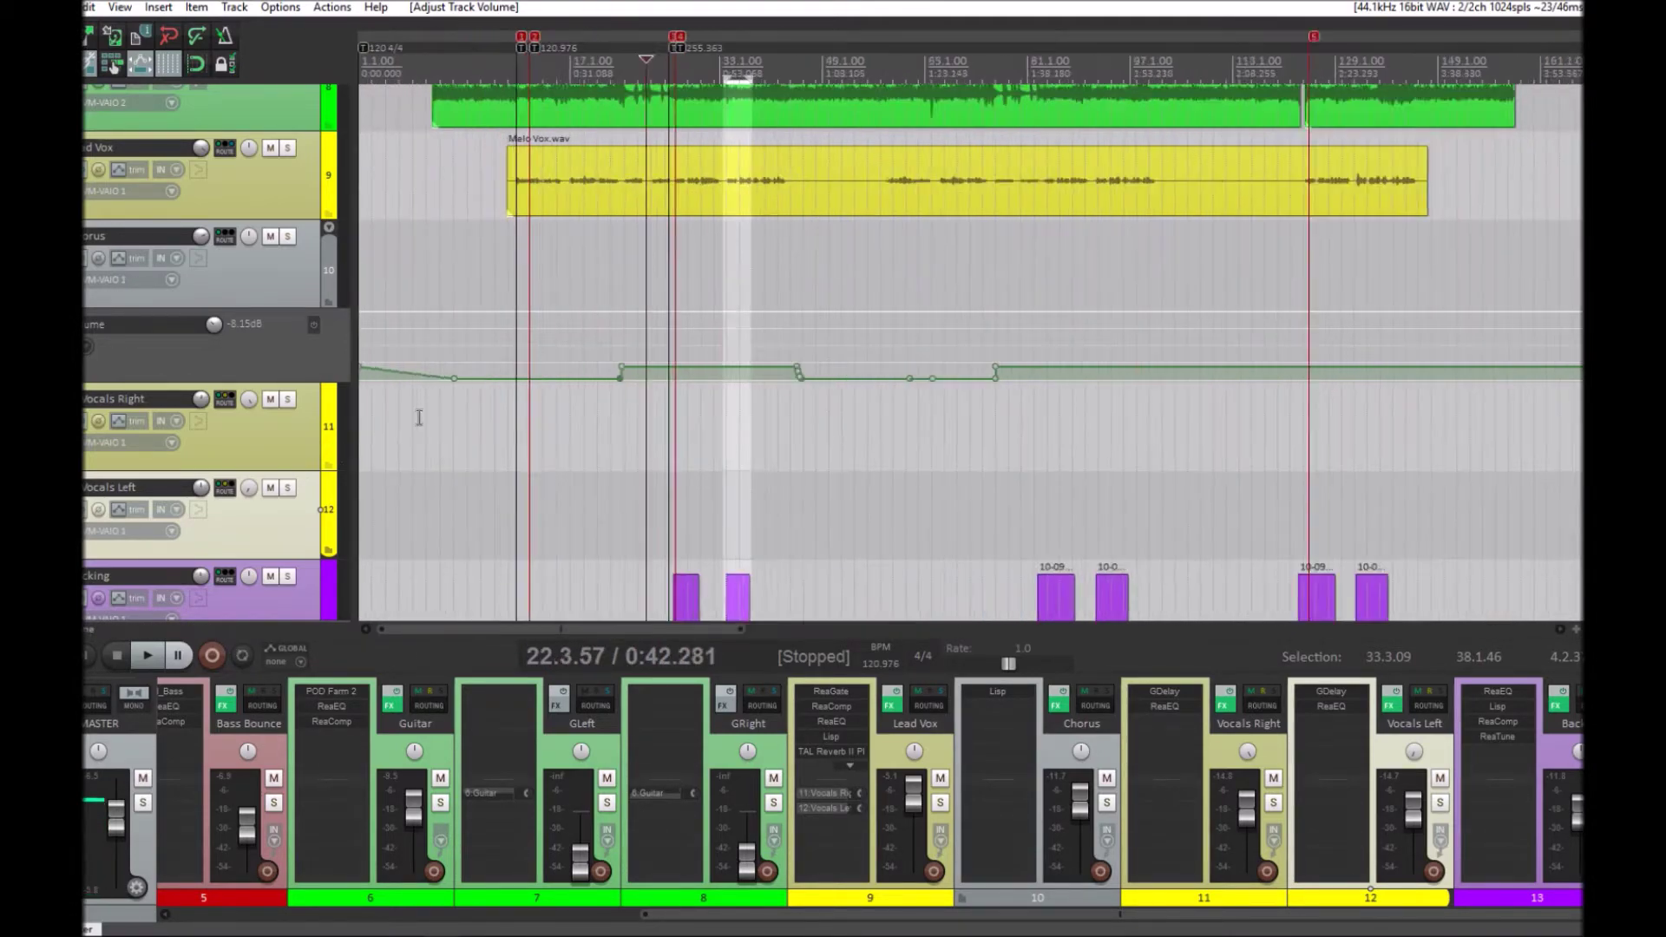
{"action": "scroll", "coordinate": [419, 417], "scroll_direction": "down", "scroll_amount": 4}
{"action": "scroll", "coordinate": [487, 184], "scroll_direction": "up", "scroll_amount": 2}
{"action": "left_click_drag", "start_coordinate": [486, 184], "coordinate": [433, 254]}
{"action": "left_click", "coordinate": [508, 195]}
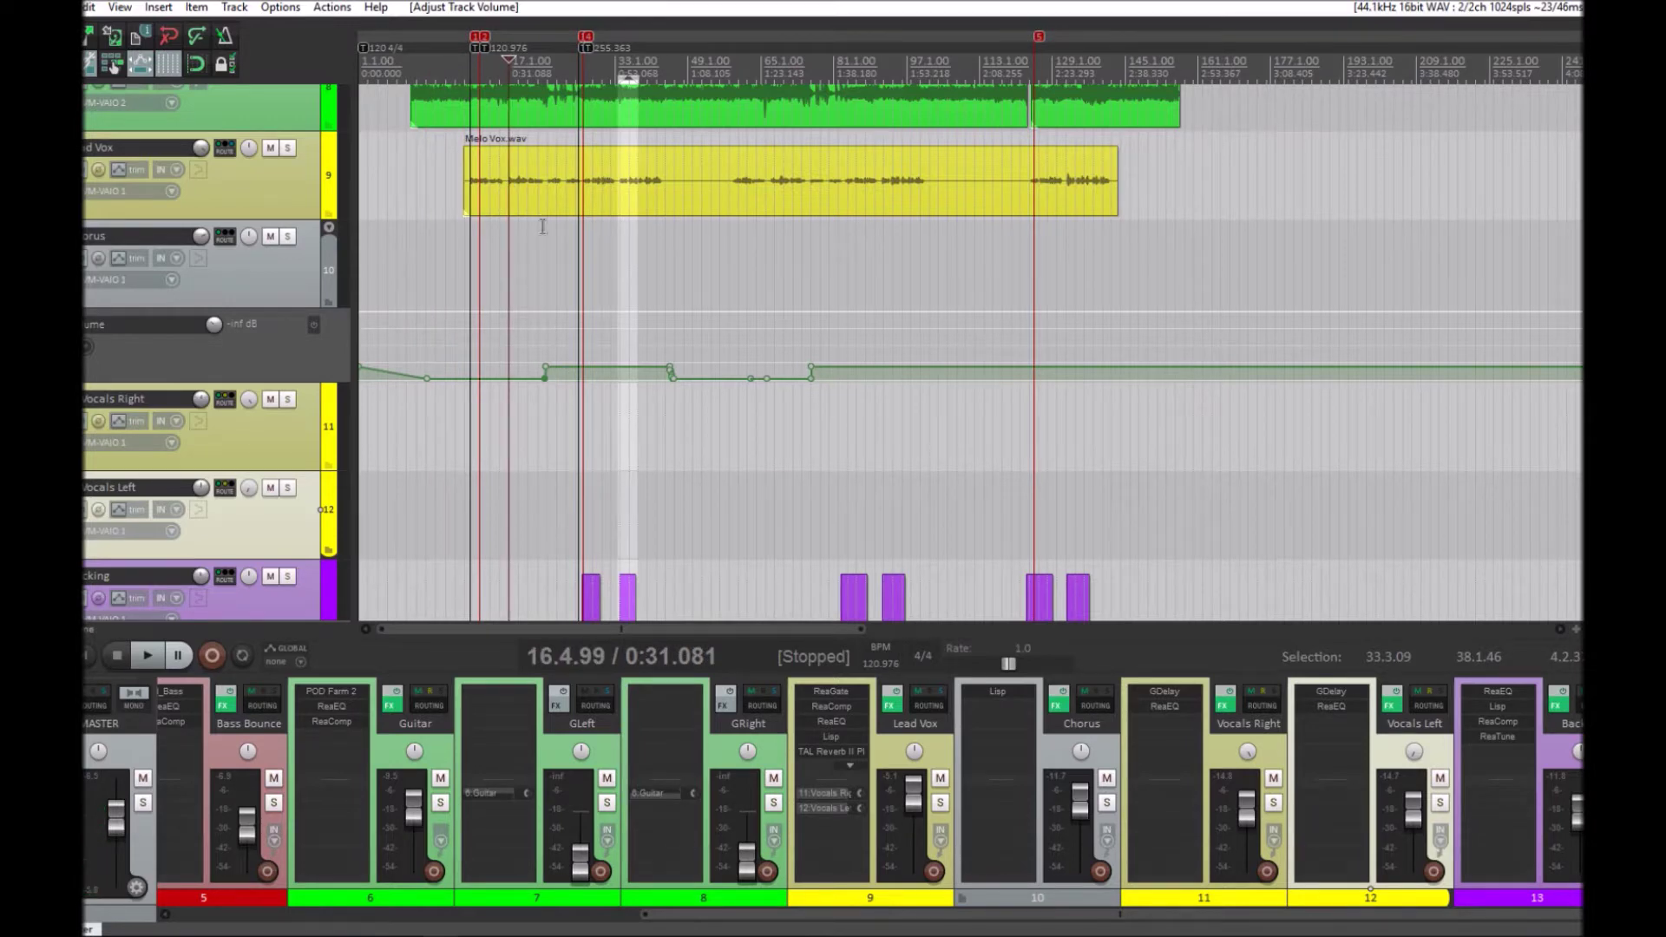
{"action": "key", "text": "space"}
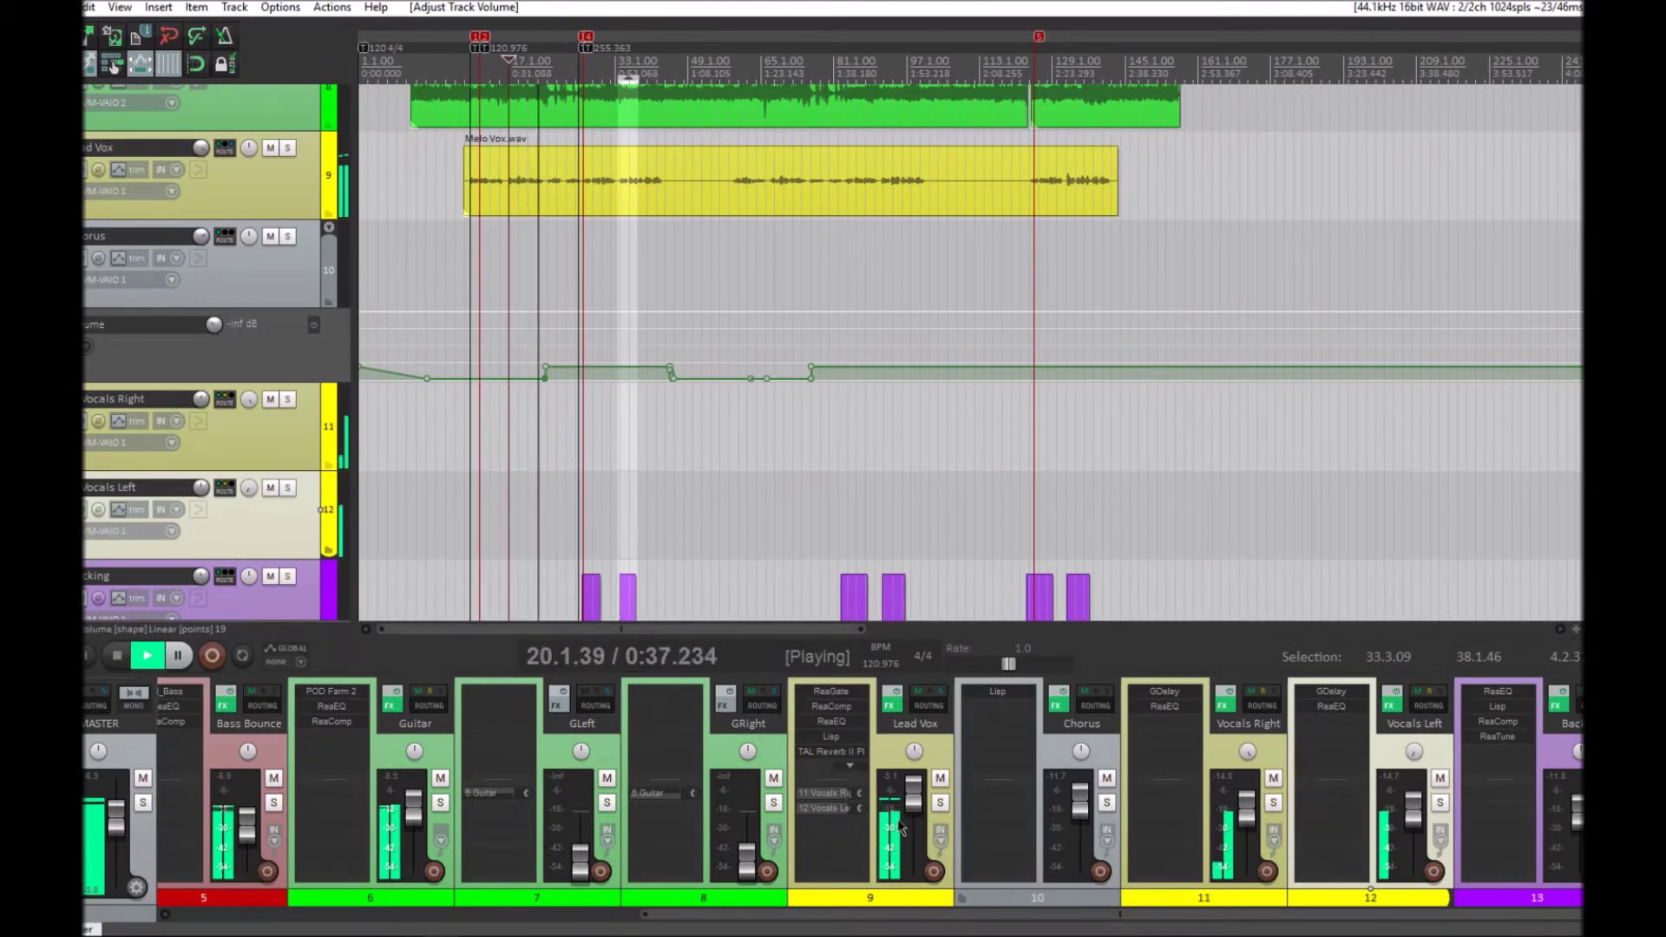
- Try lowering the Lead Vox volume to +7.49 dB during playback, raise it again, and stop playback
{"action": "mouse_move", "coordinate": [911, 803]}
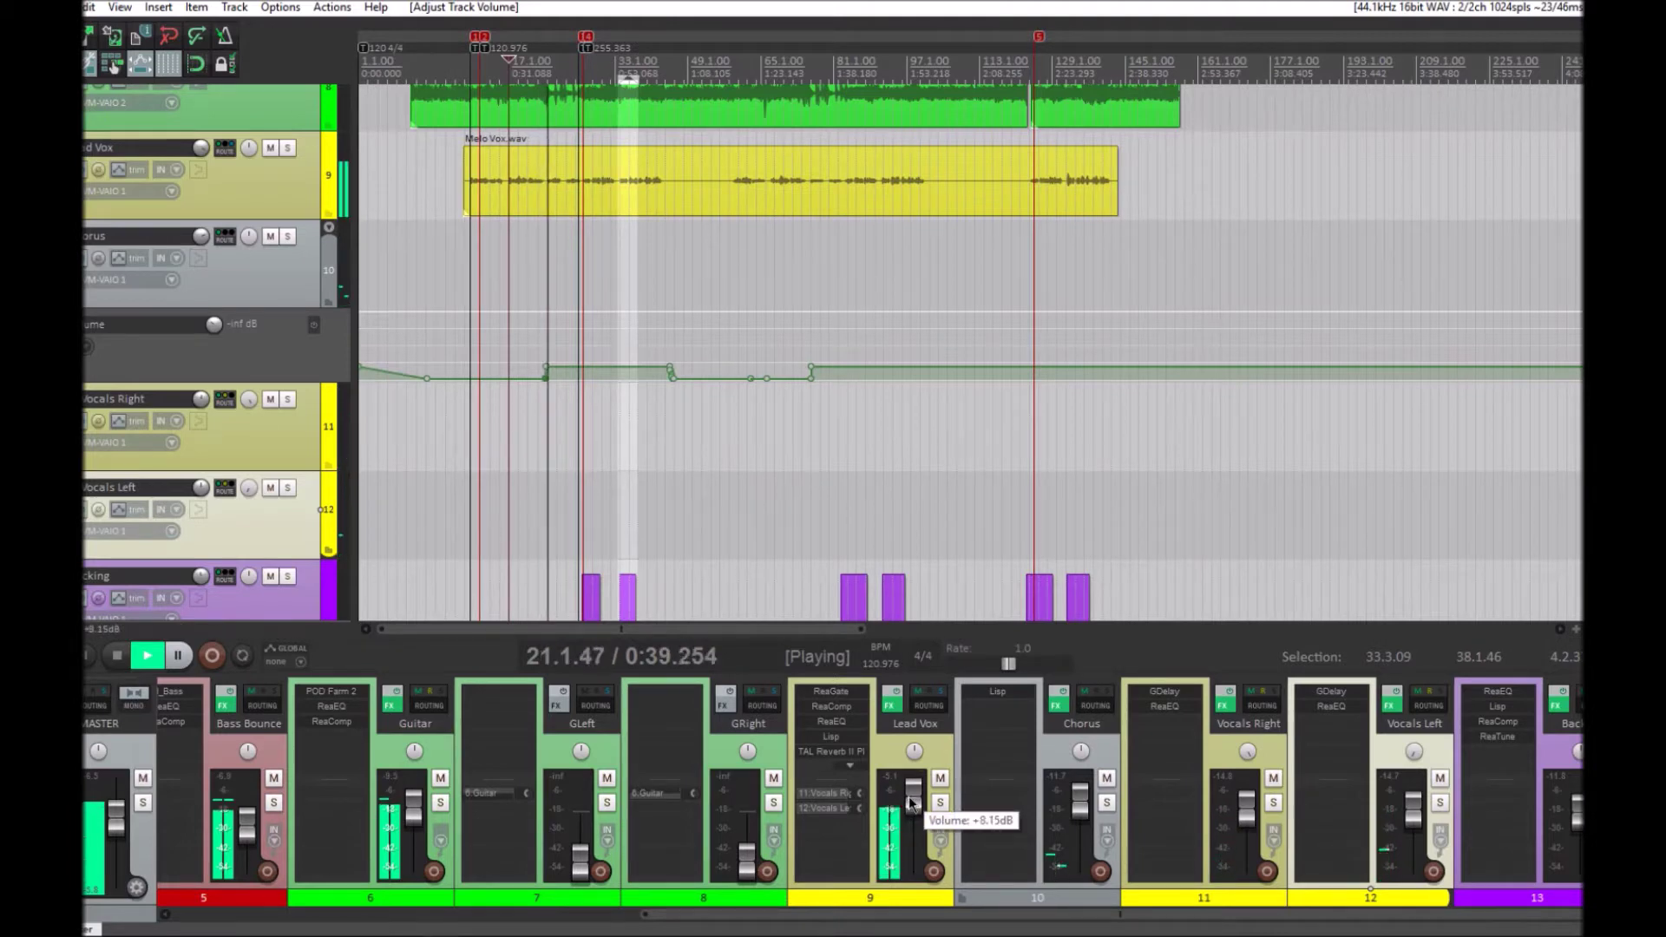
{"action": "scroll", "coordinate": [910, 803], "scroll_direction": "down", "scroll_amount": 2}
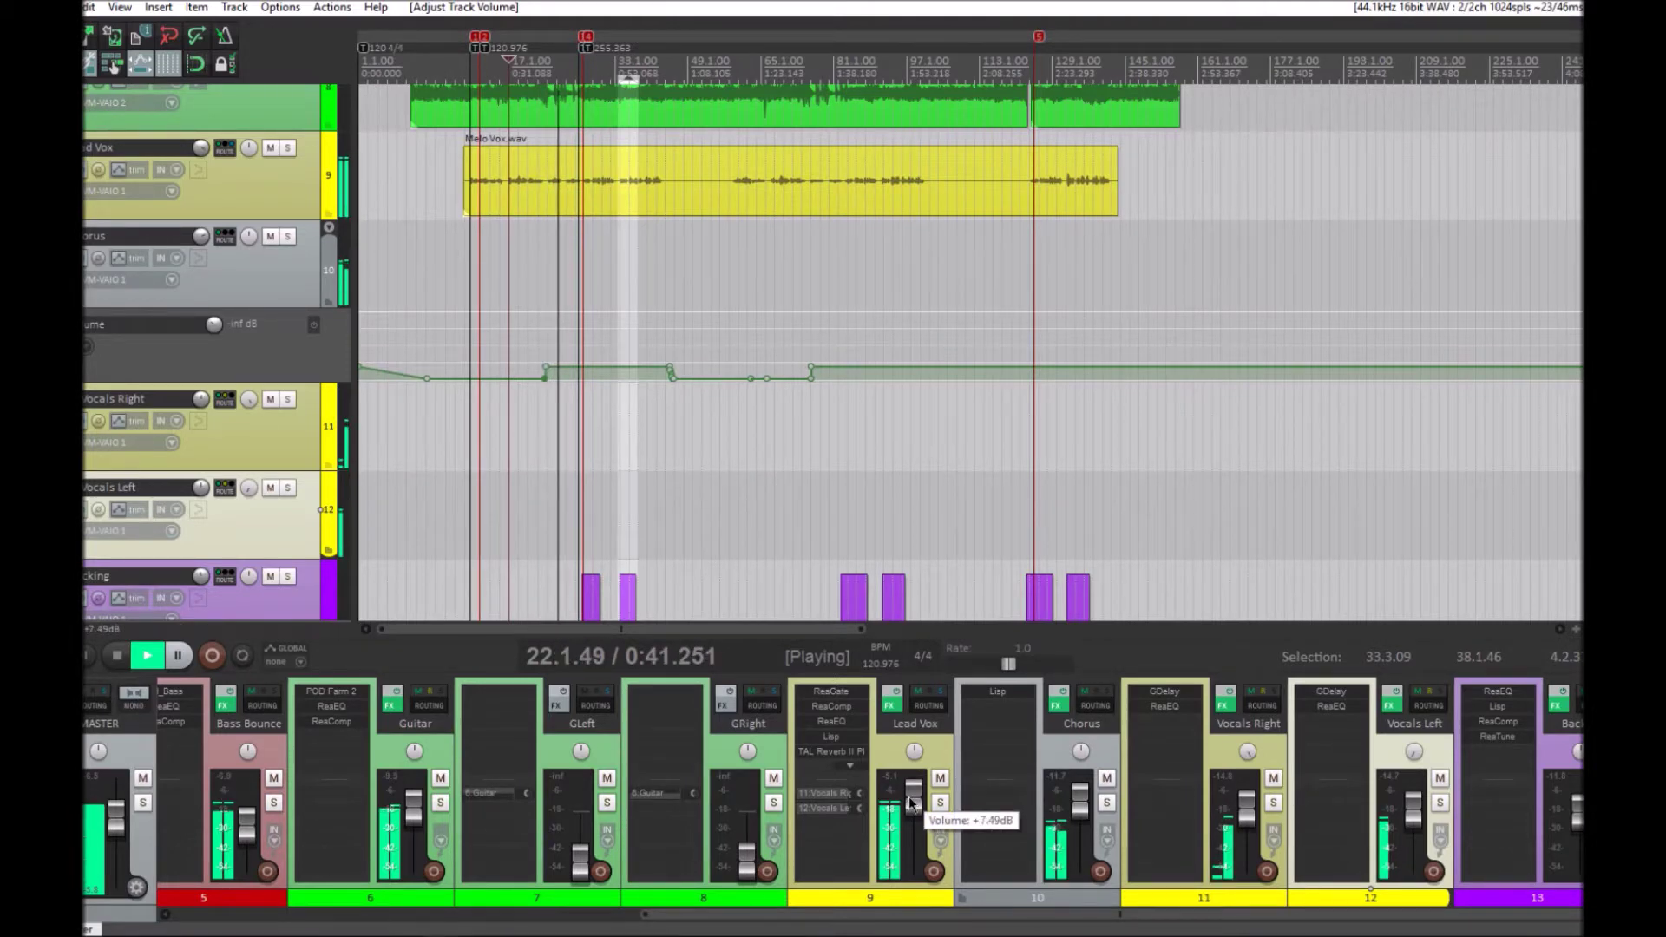
{"action": "scroll", "coordinate": [911, 802], "scroll_direction": "up", "scroll_amount": 2}
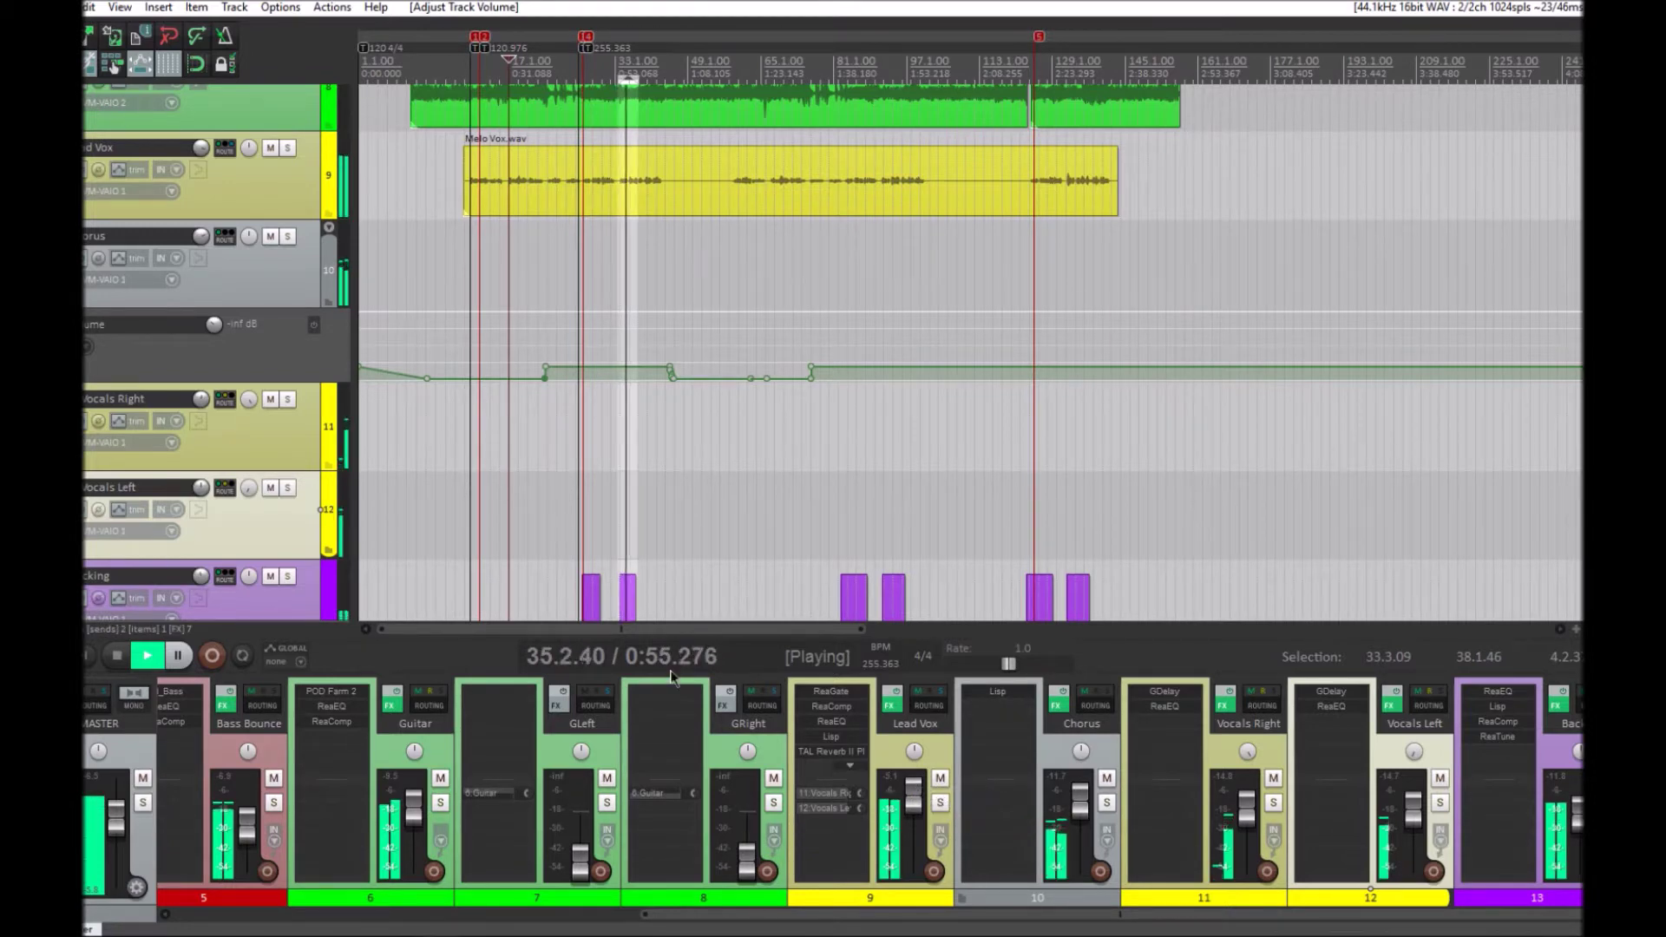
{"action": "mouse_move", "coordinate": [1573, 820]}
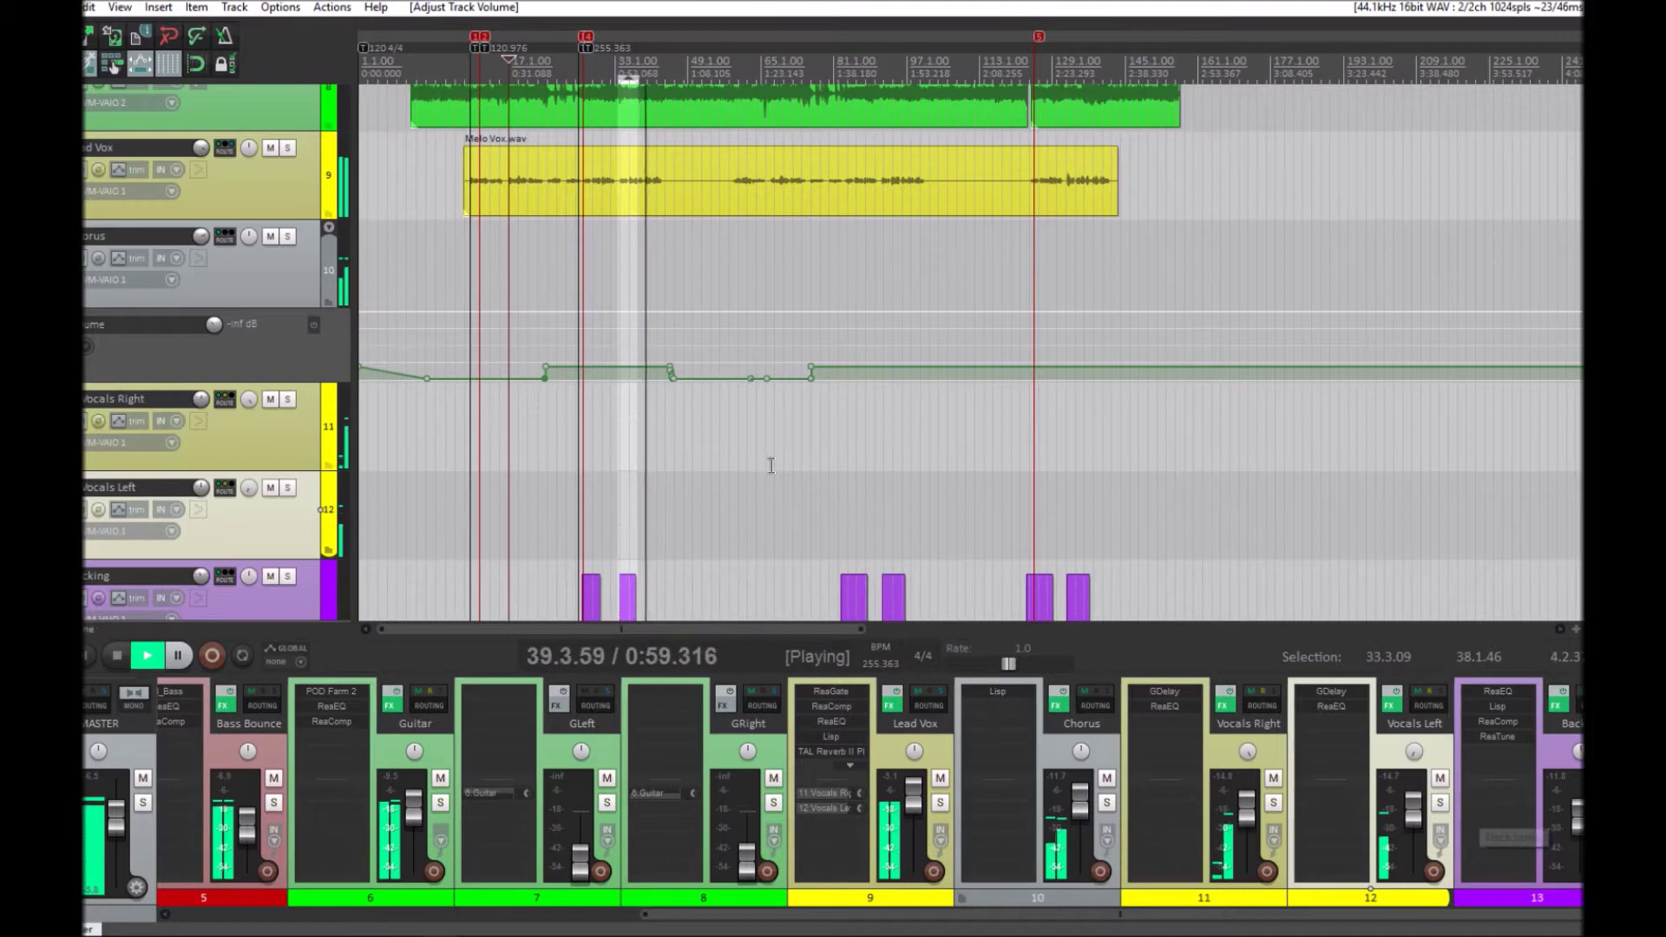
{"action": "key", "text": "space"}
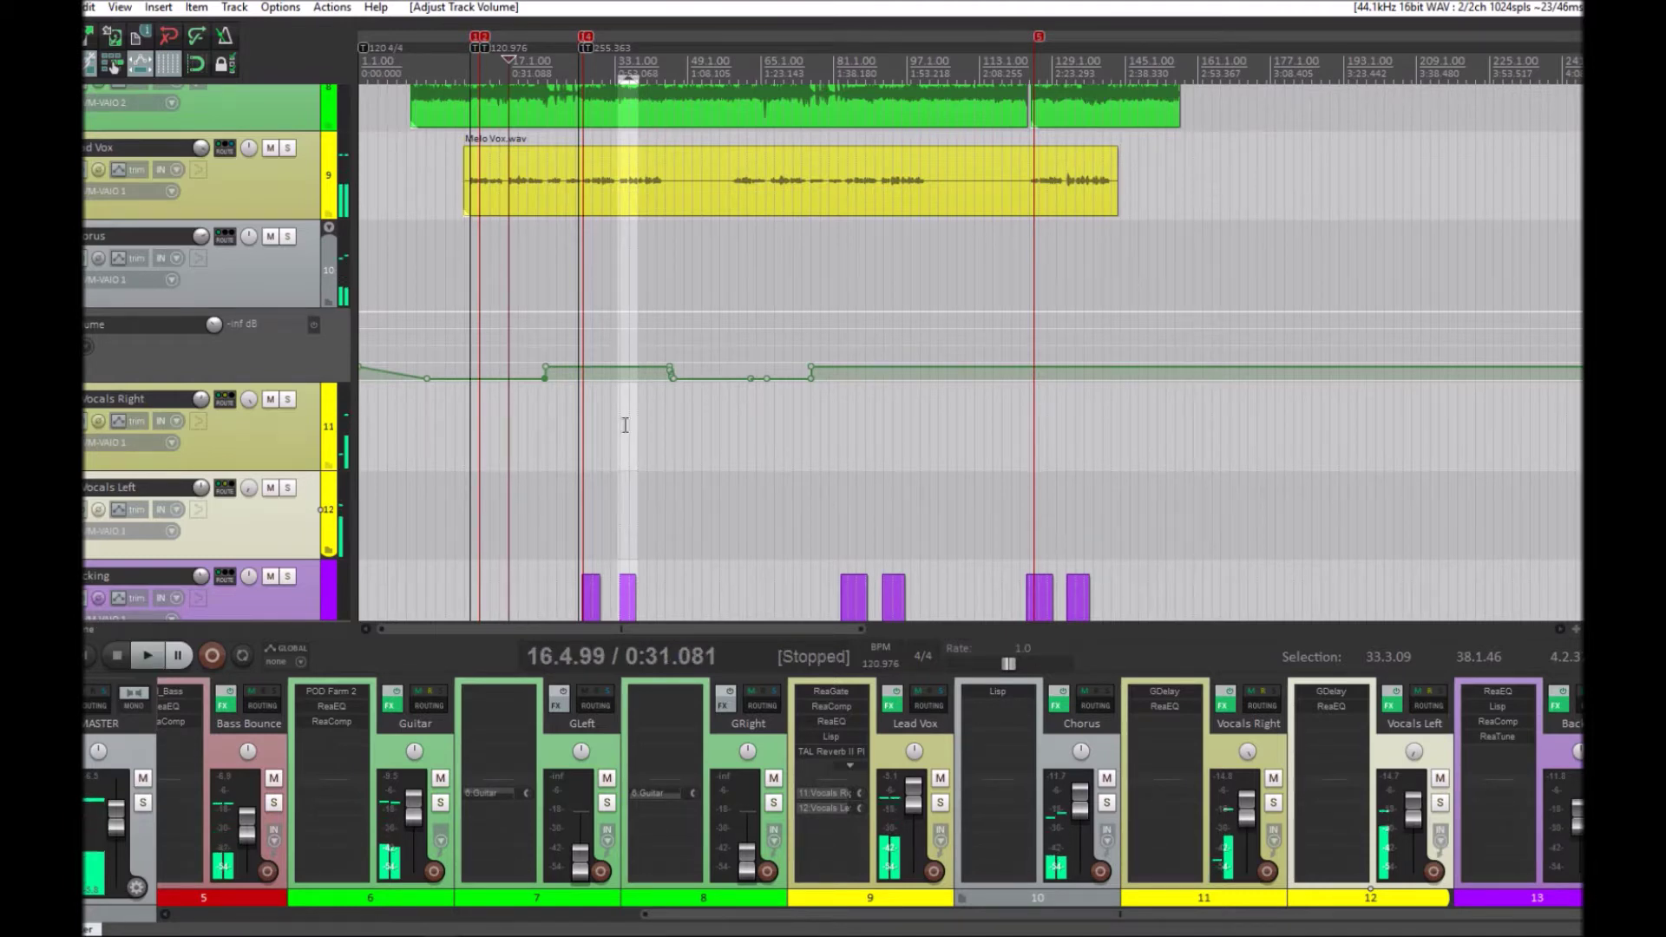
- Play the mix from about 0:45, just before the first Backing clip, with the Lead Vox volume at +8.81 dB
{"action": "key", "text": "space"}
{"action": "left_click", "coordinate": [574, 441]}
{"action": "key", "text": "space"}
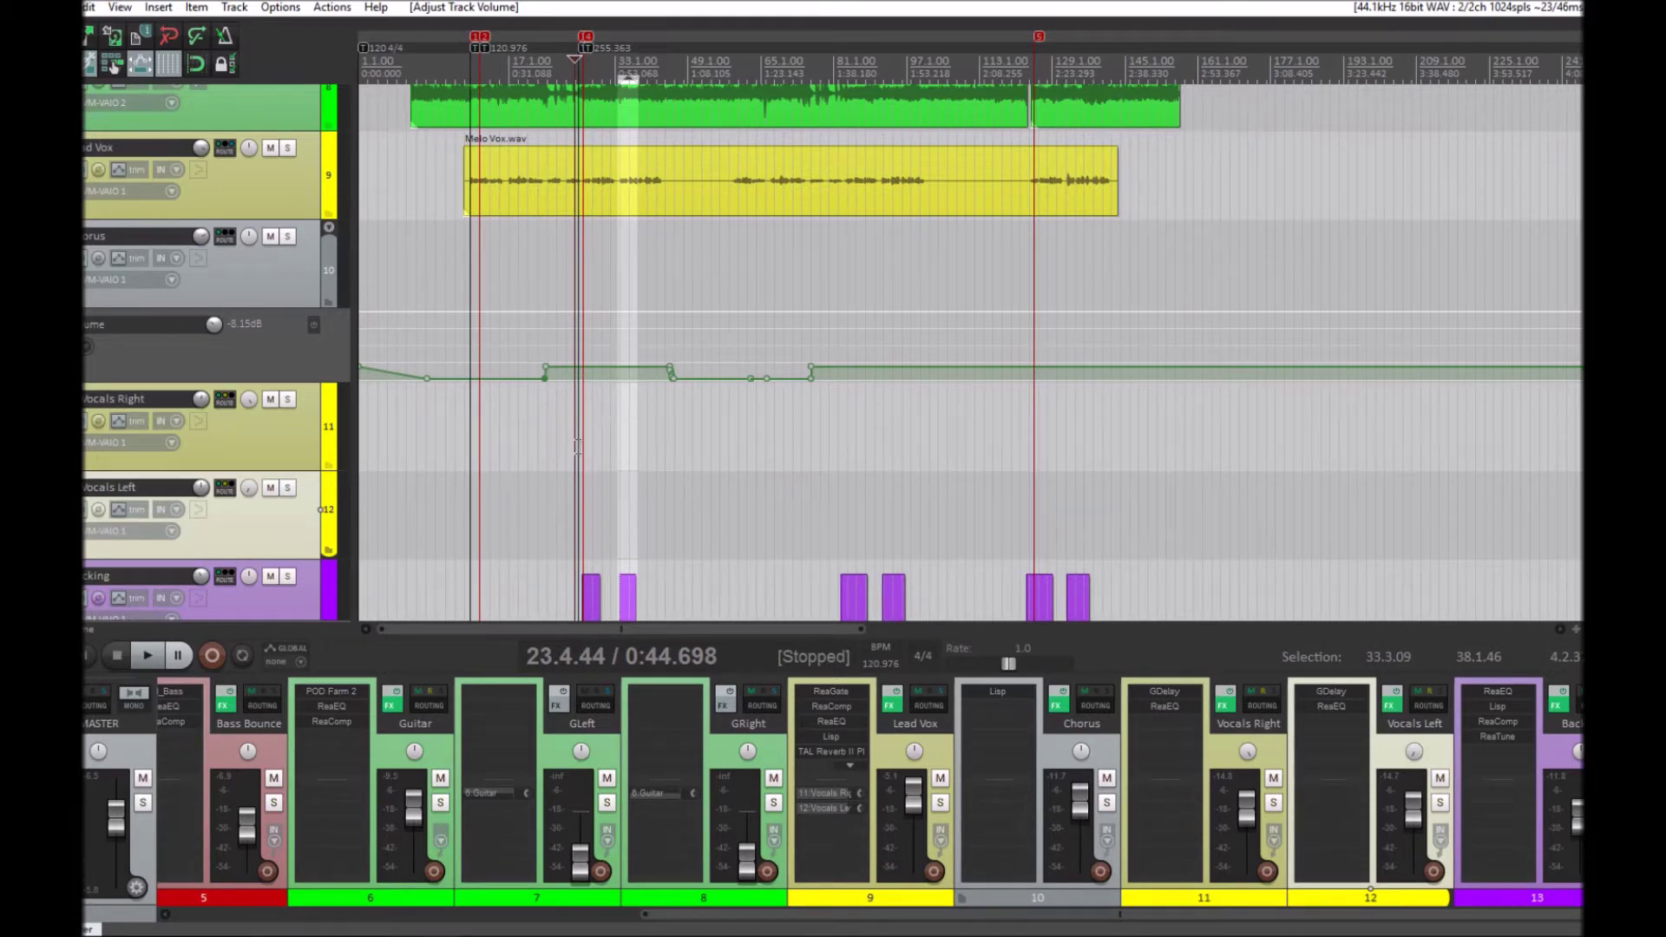
{"action": "left_click", "coordinate": [578, 447]}
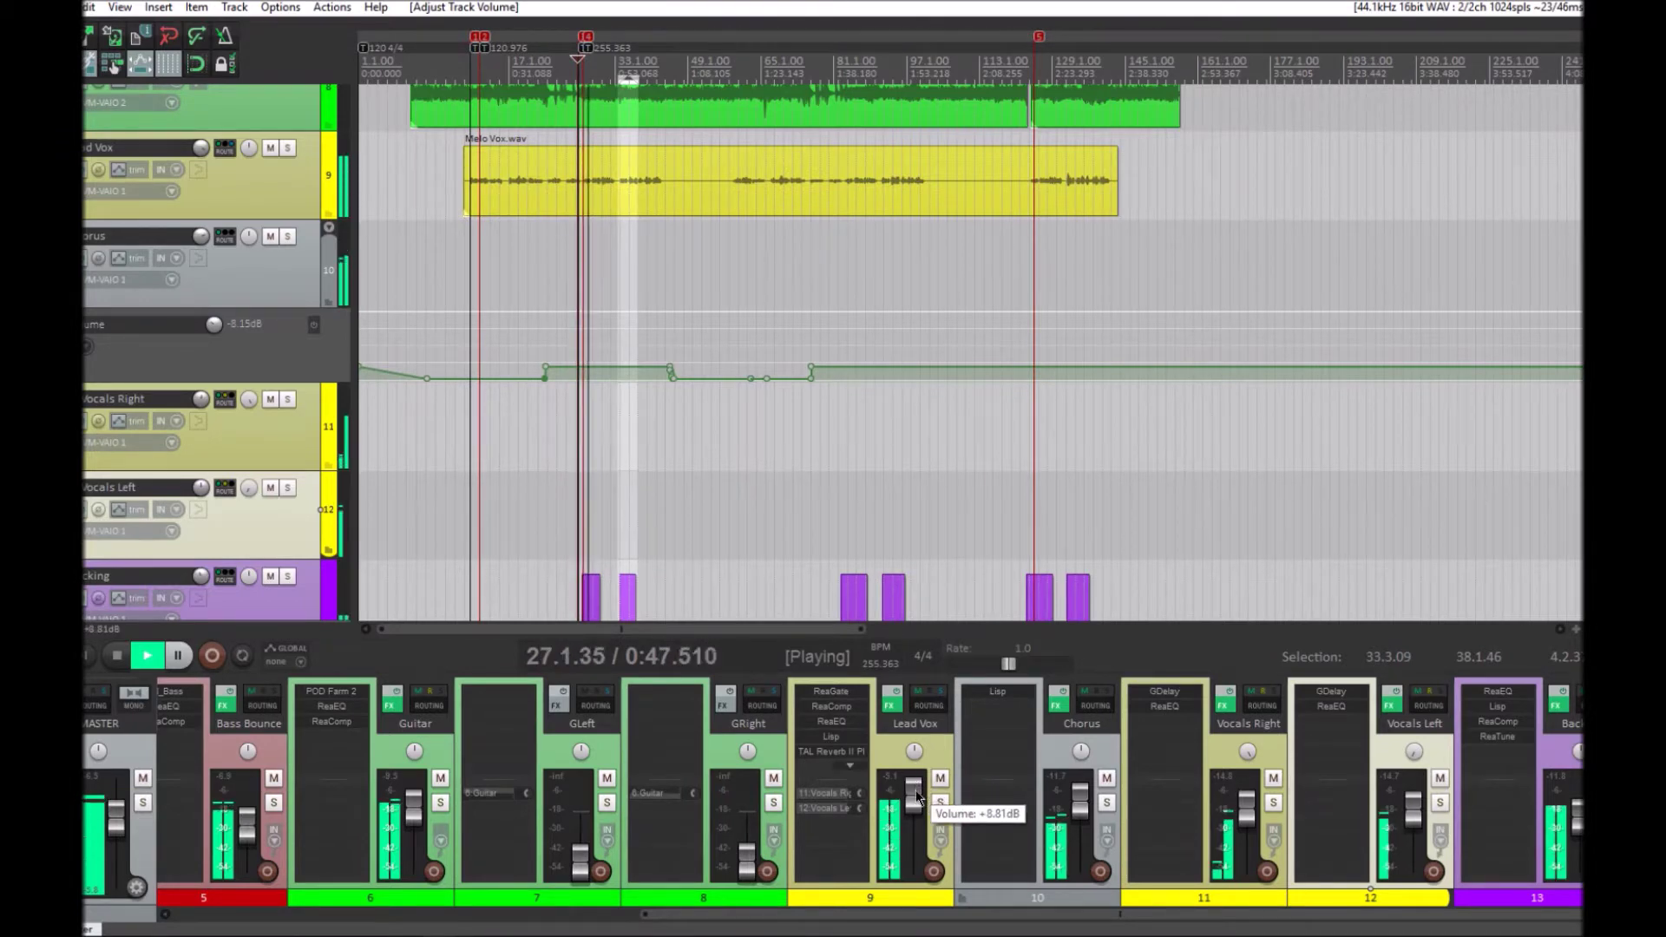
{"action": "key", "text": "space"}
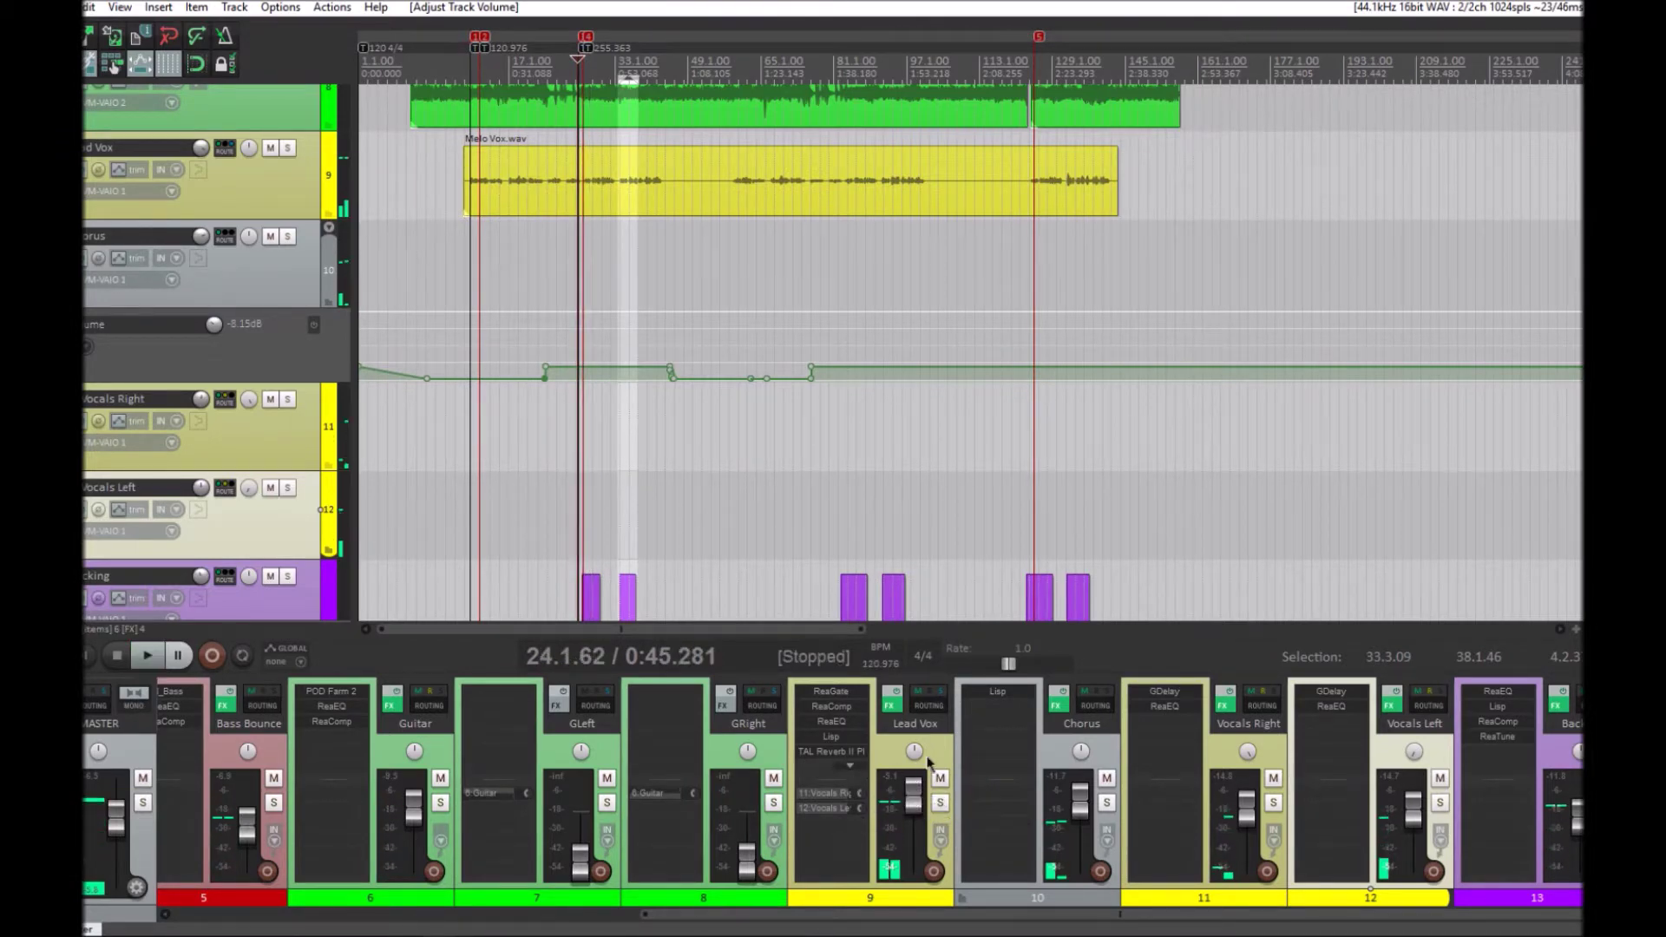
- Remove the last ReaComp from the Lead Vox effects, listen to the mix, and set the Lead Vox volume to +9.46 dB
{"action": "left_click", "coordinate": [847, 769]}
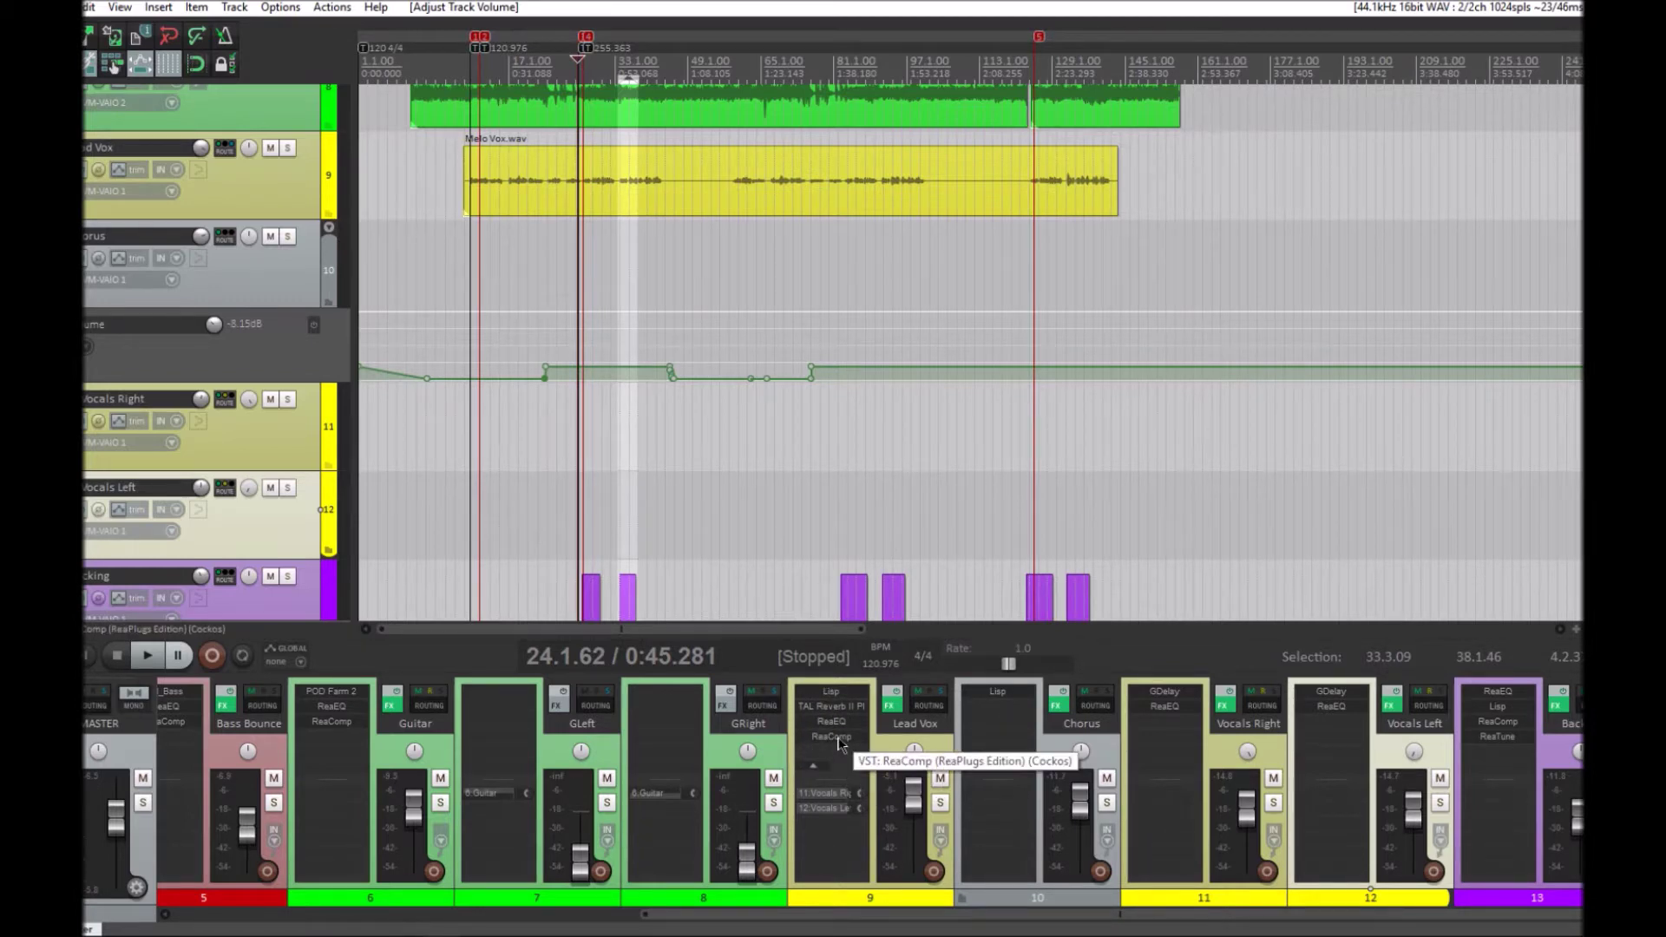
{"action": "left_click", "coordinate": [840, 738], "text": "alt"}
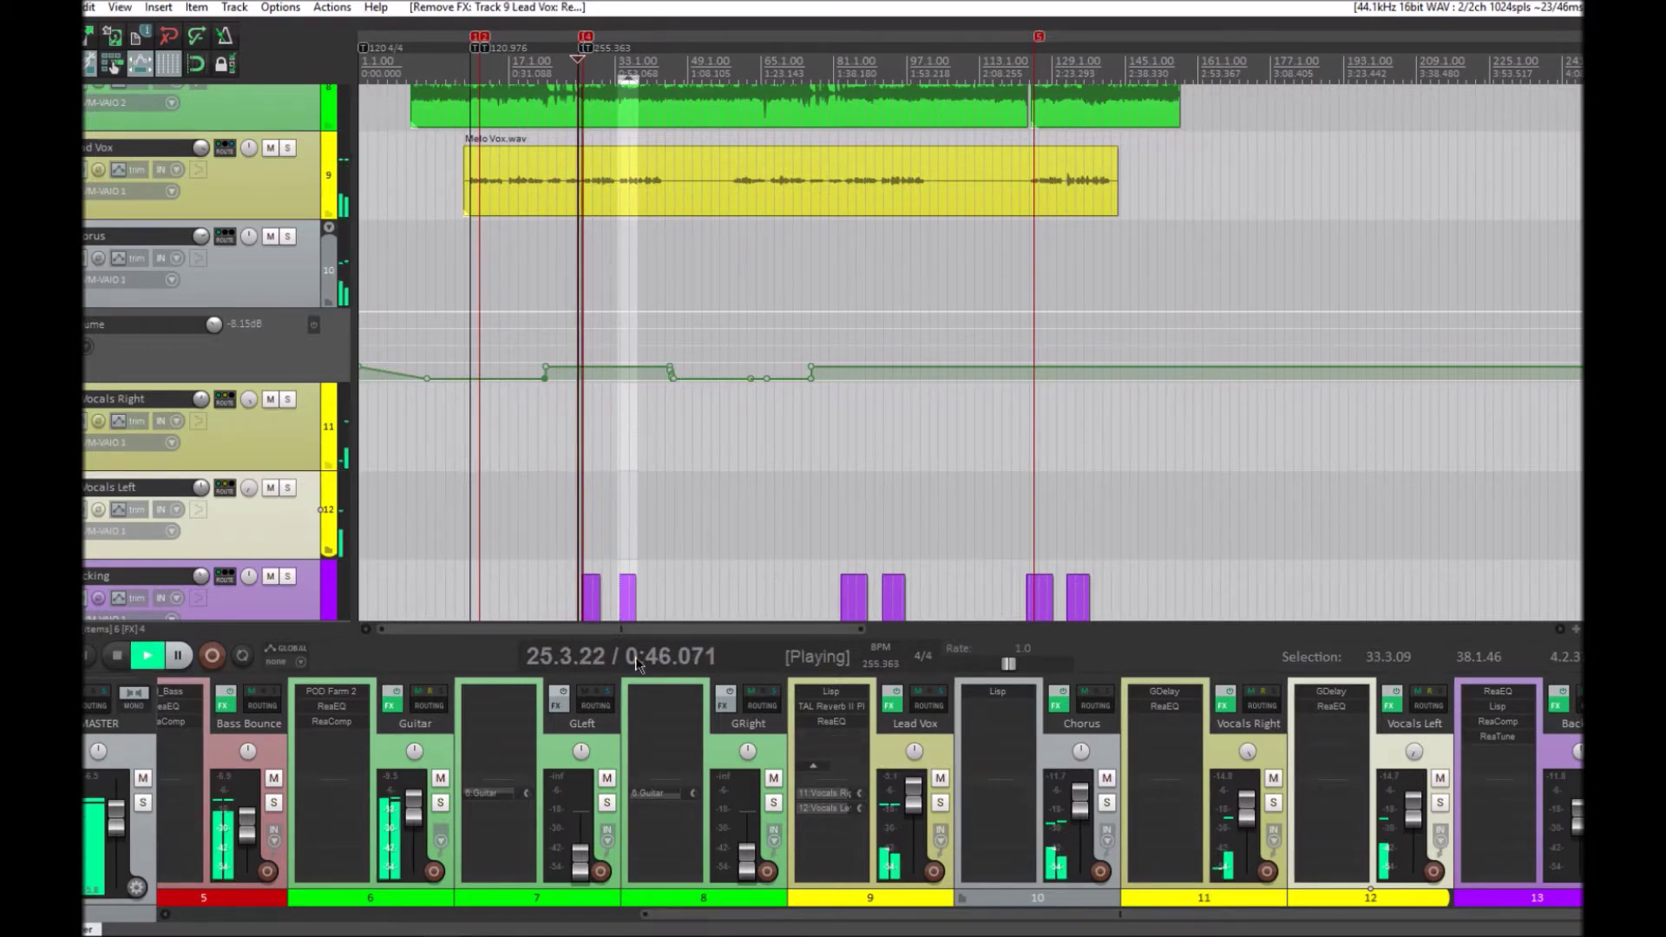
{"action": "key", "text": "space"}
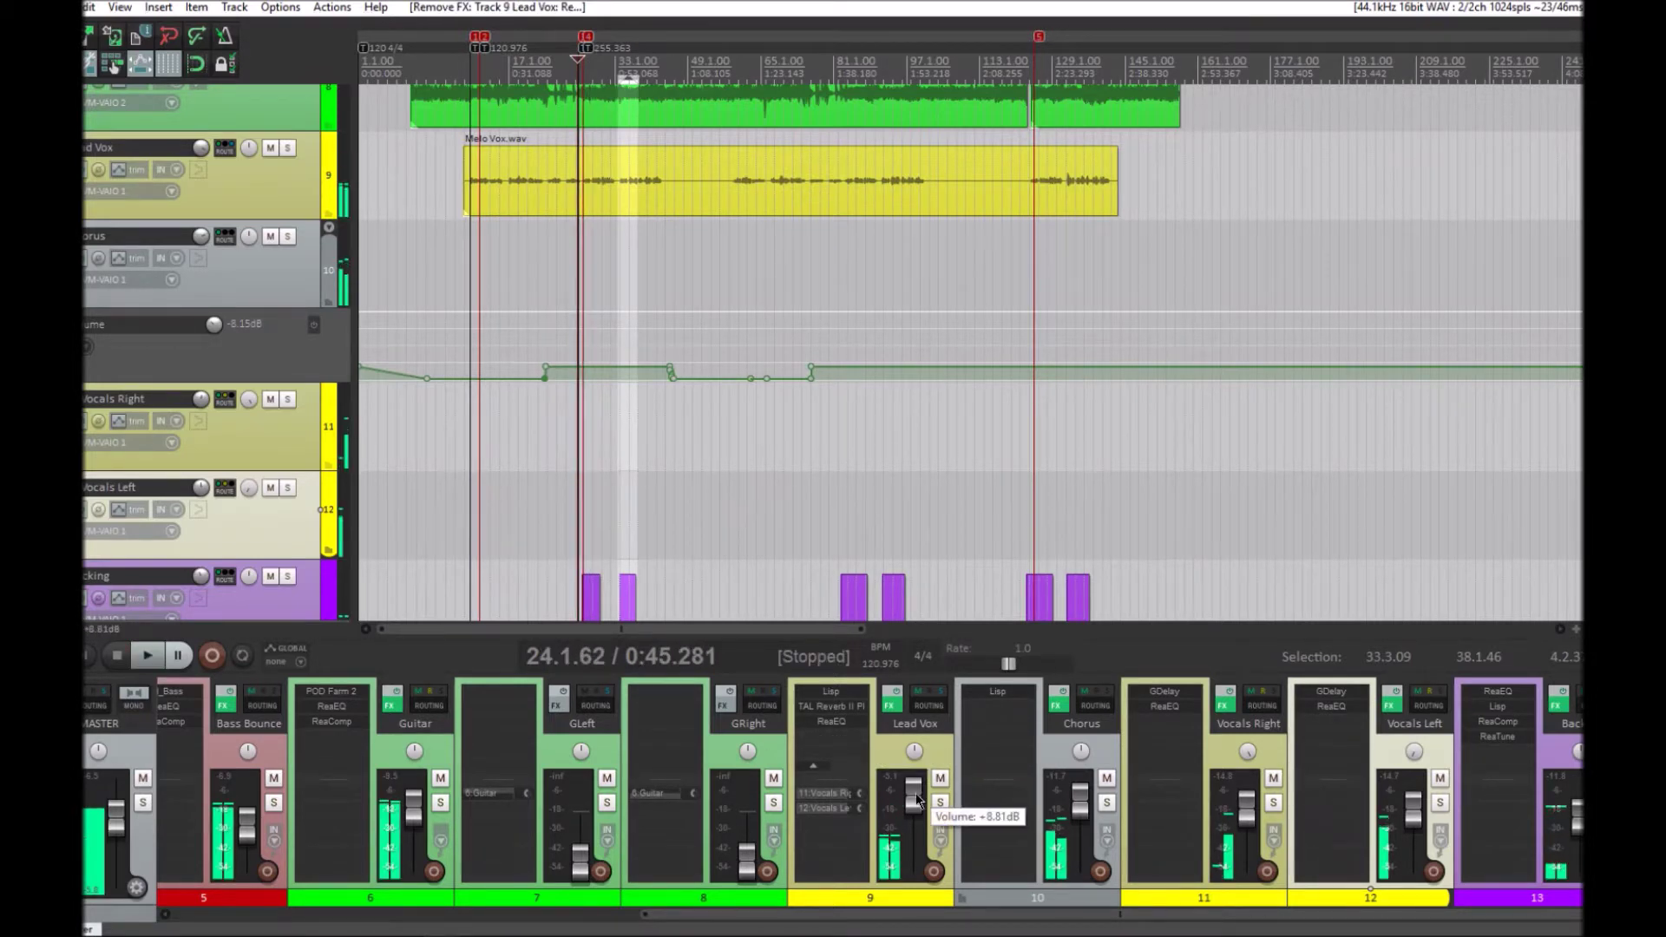
{"action": "scroll", "coordinate": [917, 797], "scroll_direction": "down", "scroll_amount": 2}
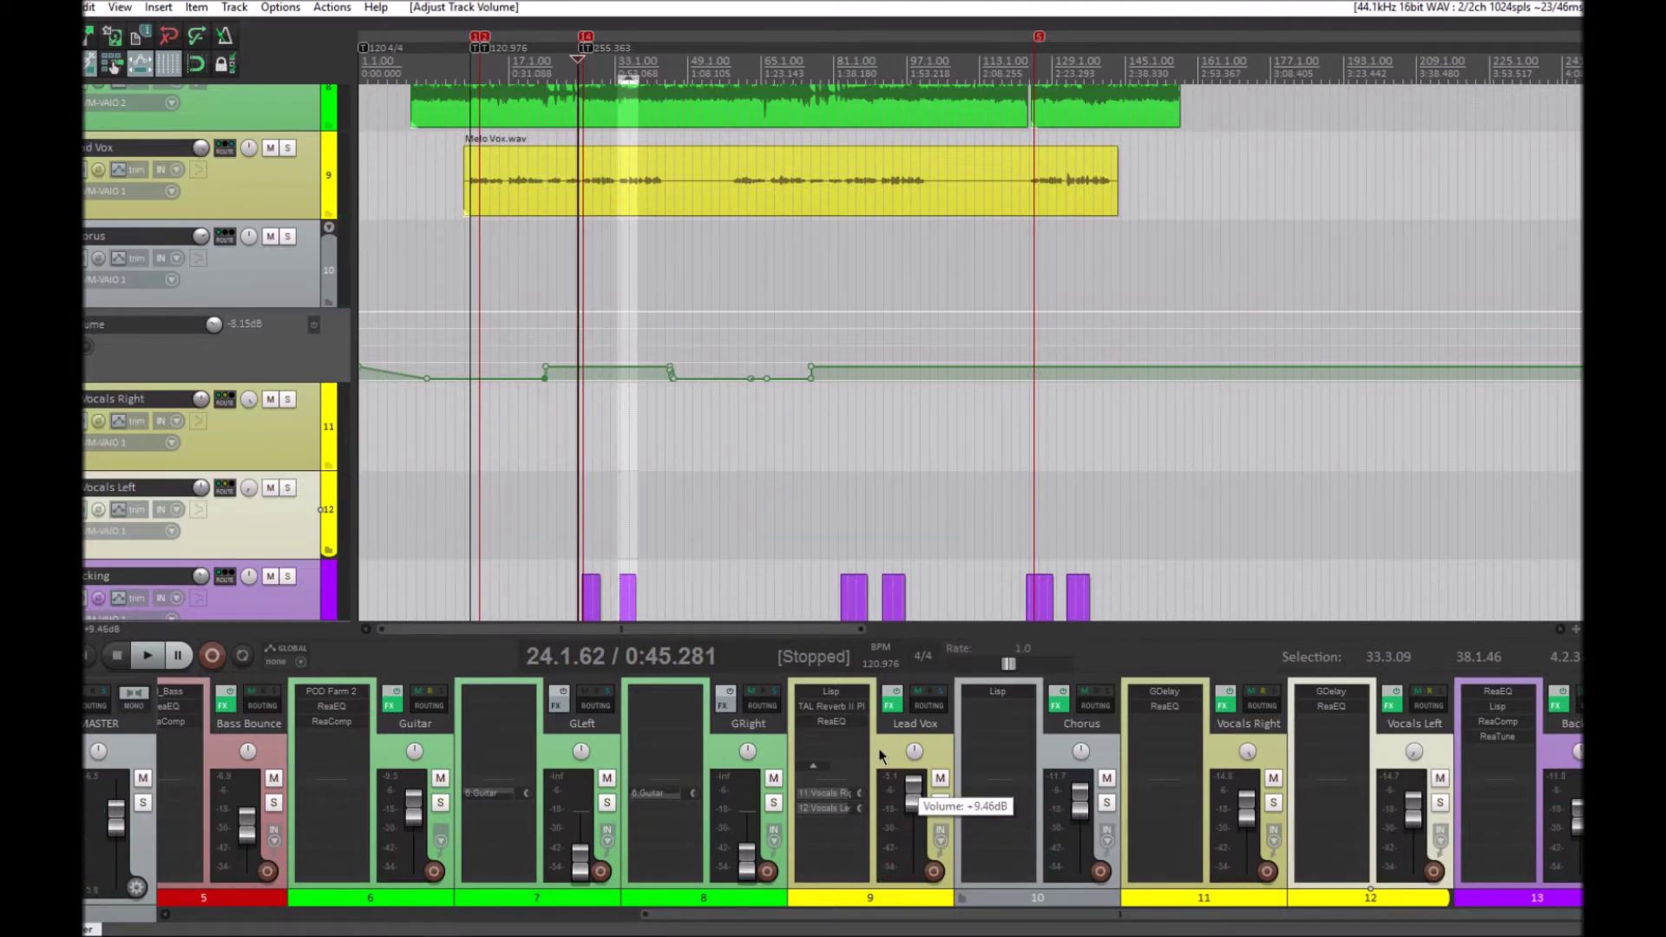
- Set the overall gain of Lead Vox's last ReaEQ to 6.3, and set the track volume to +8.15 dB during playback
{"action": "left_click", "coordinate": [836, 723]}
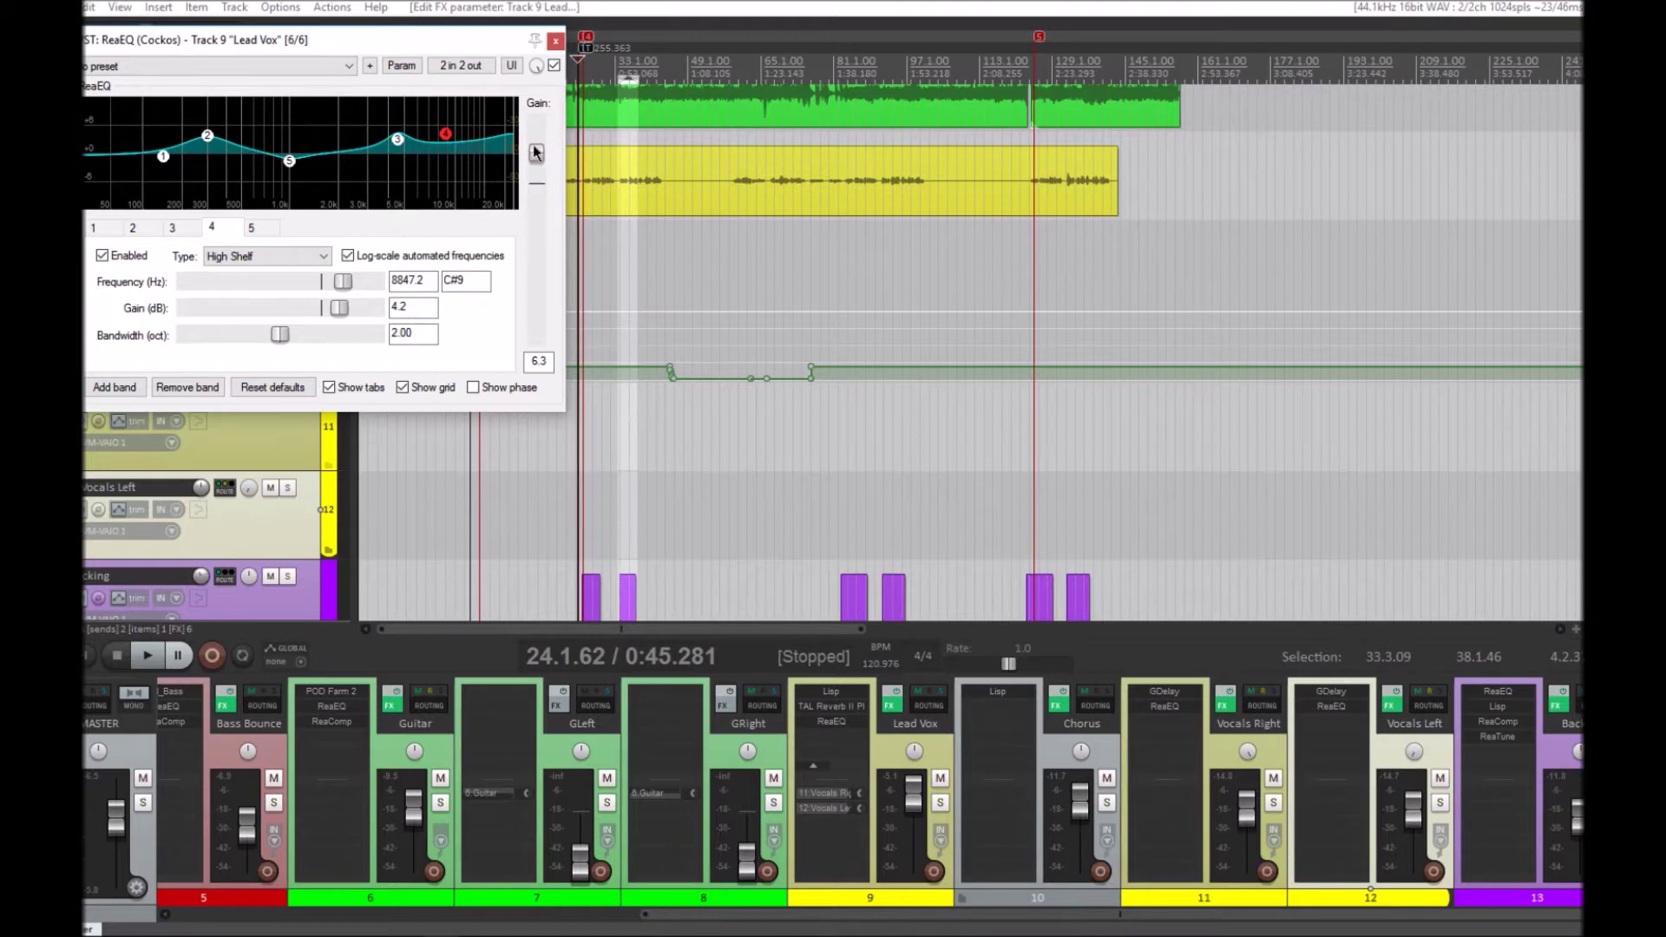
{"action": "left_click", "coordinate": [554, 41]}
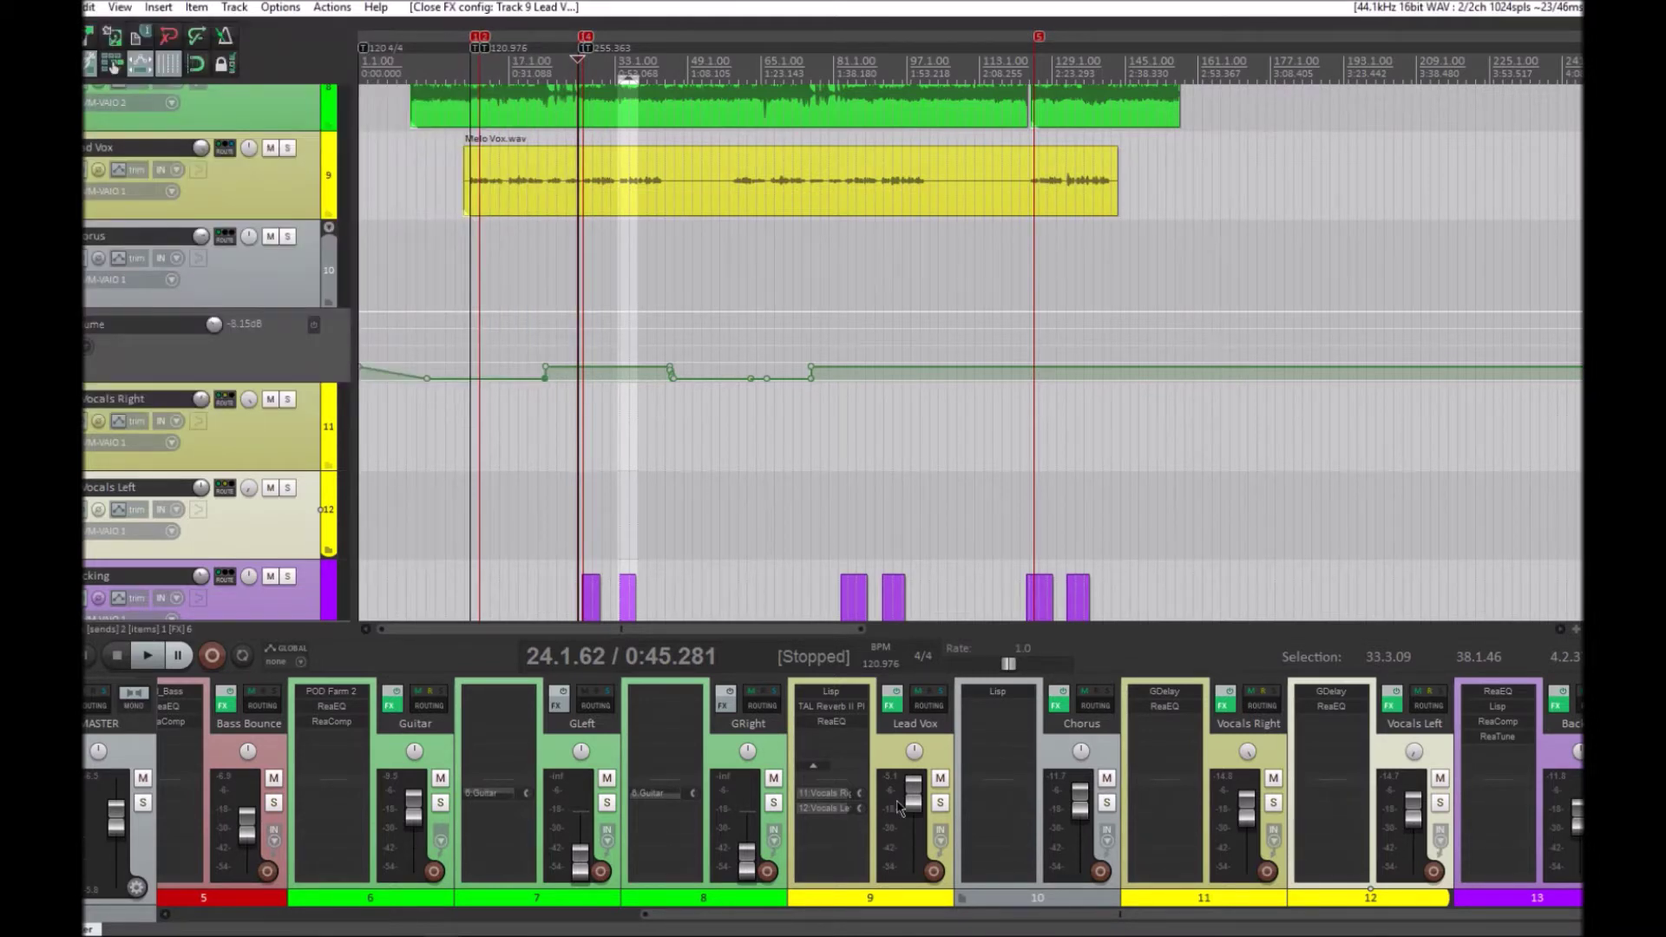
{"action": "key", "text": "space"}
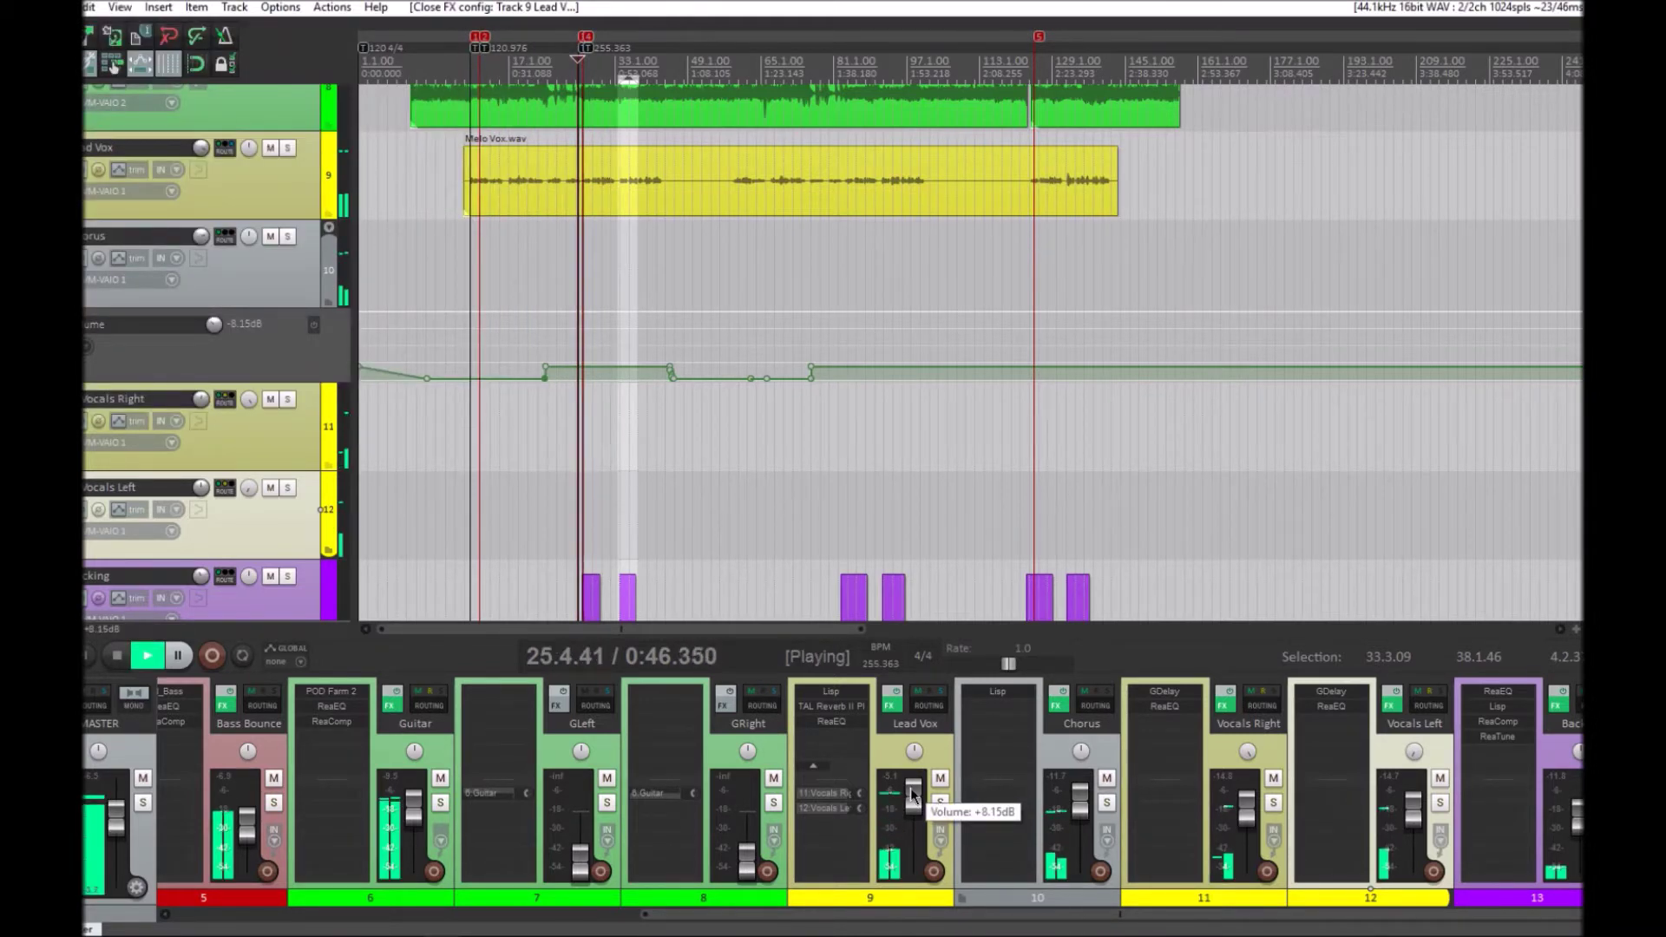
{"action": "scroll", "coordinate": [912, 795], "scroll_direction": "down", "scroll_amount": 2}
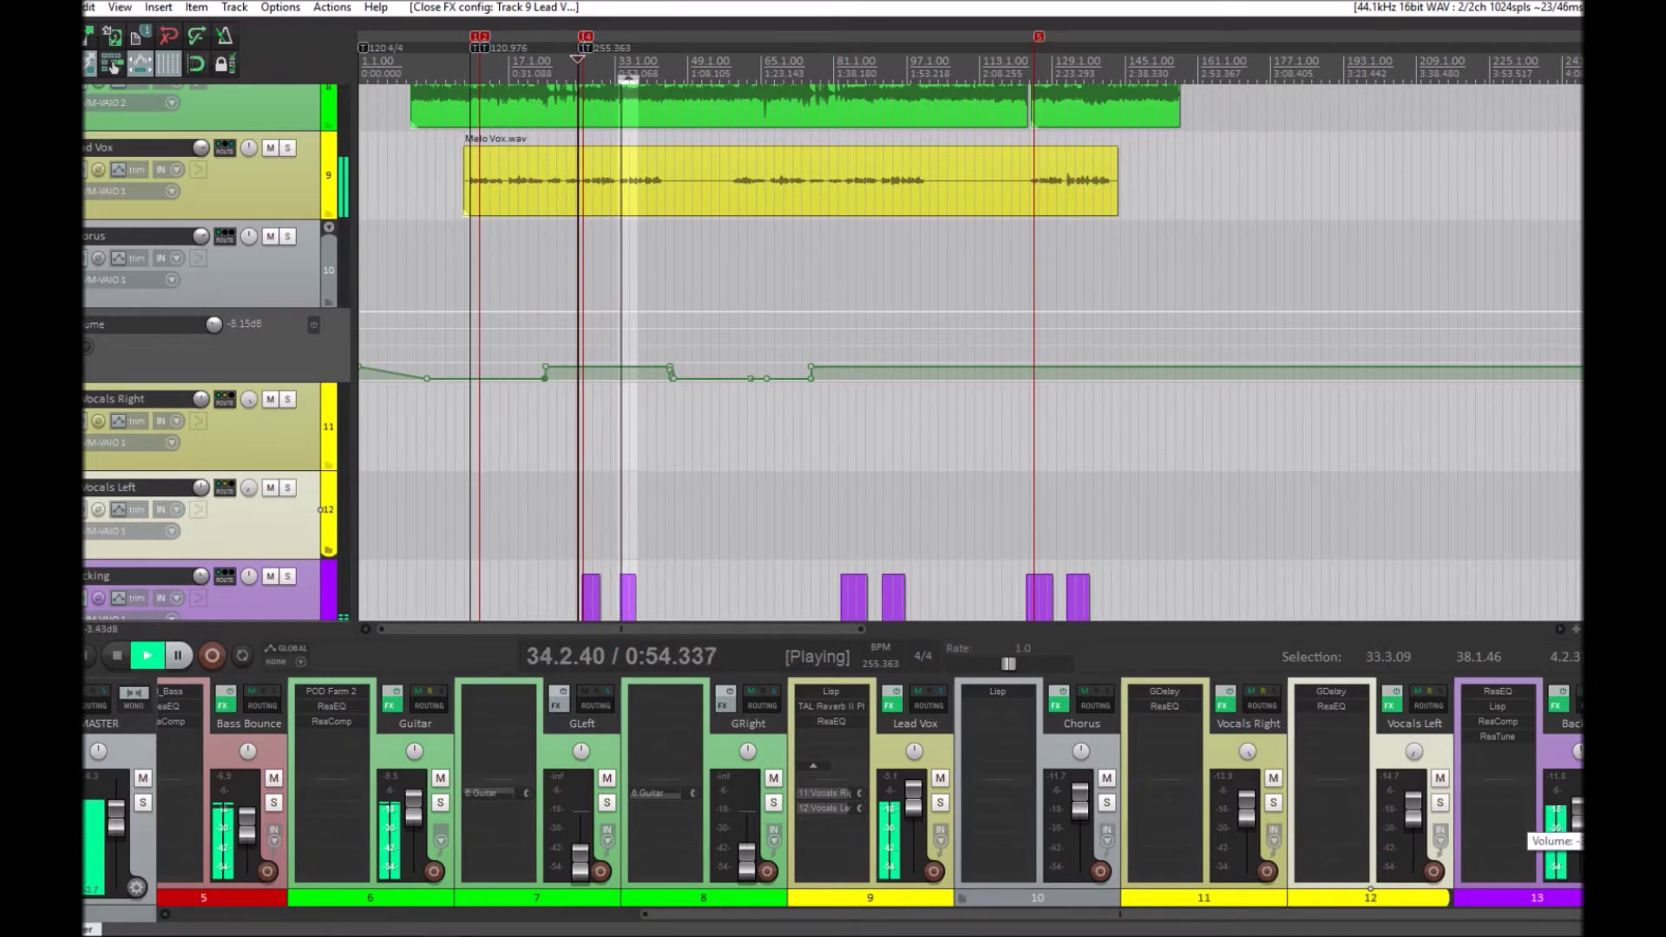
- Adjust the Backing track's volume and set the Chorus track's volume to +6.83 dB while the mix plays
{"action": "scroll", "coordinate": [1575, 820], "scroll_direction": "up", "scroll_amount": 5}
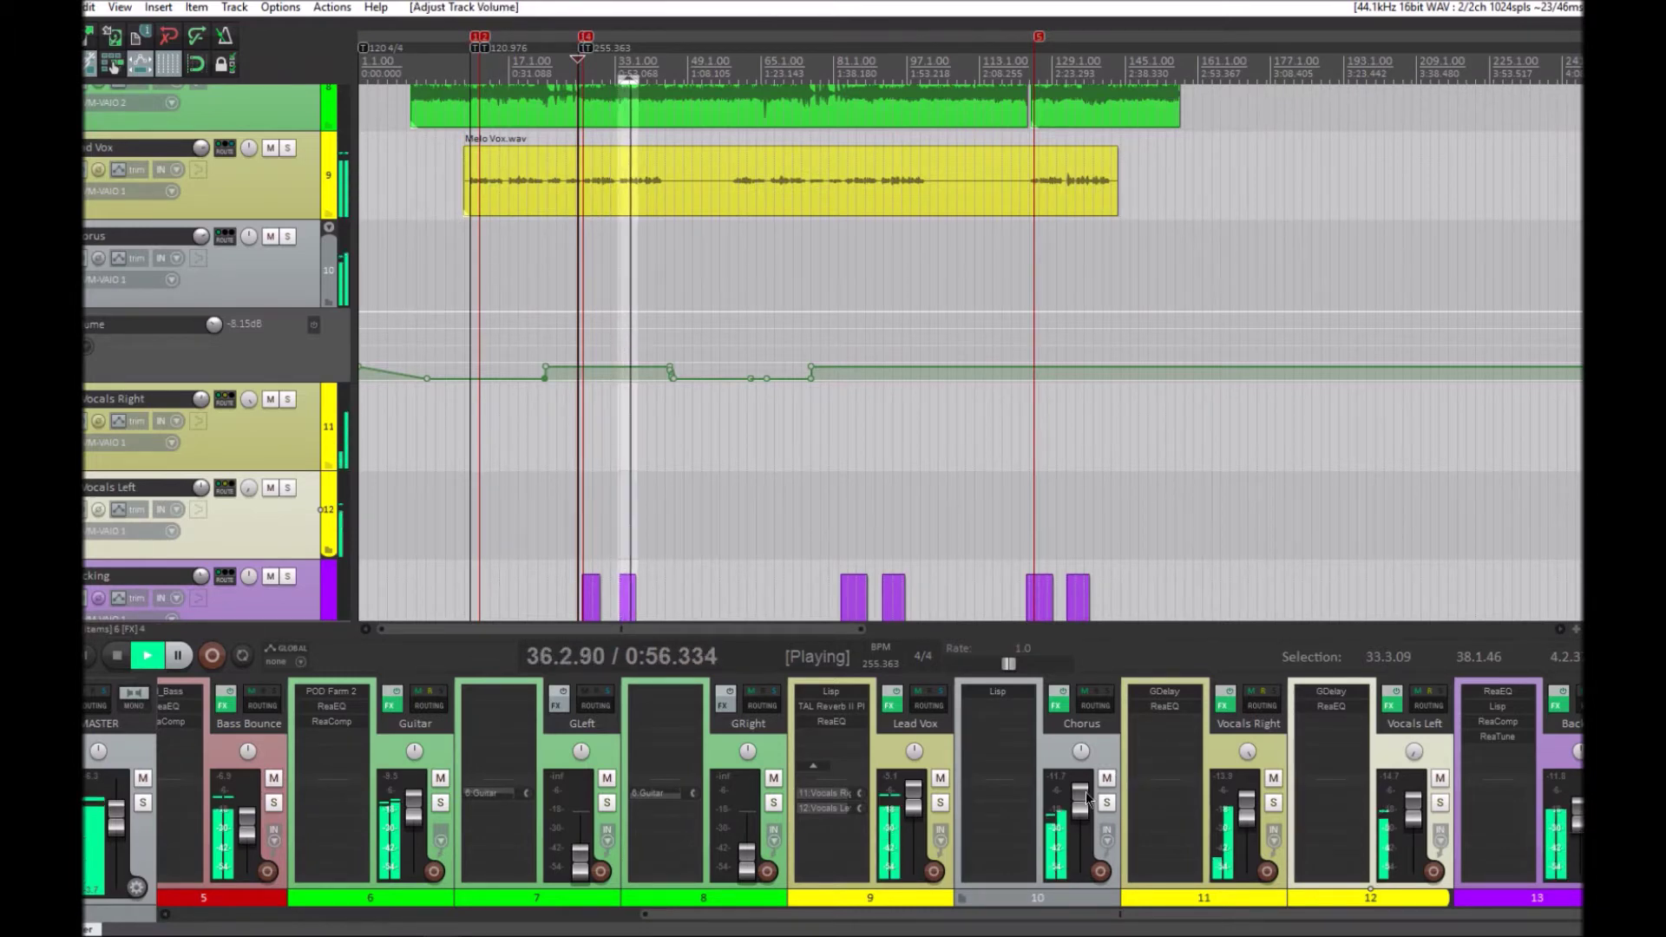
{"action": "scroll", "coordinate": [1085, 803], "scroll_direction": "up", "scroll_amount": 1}
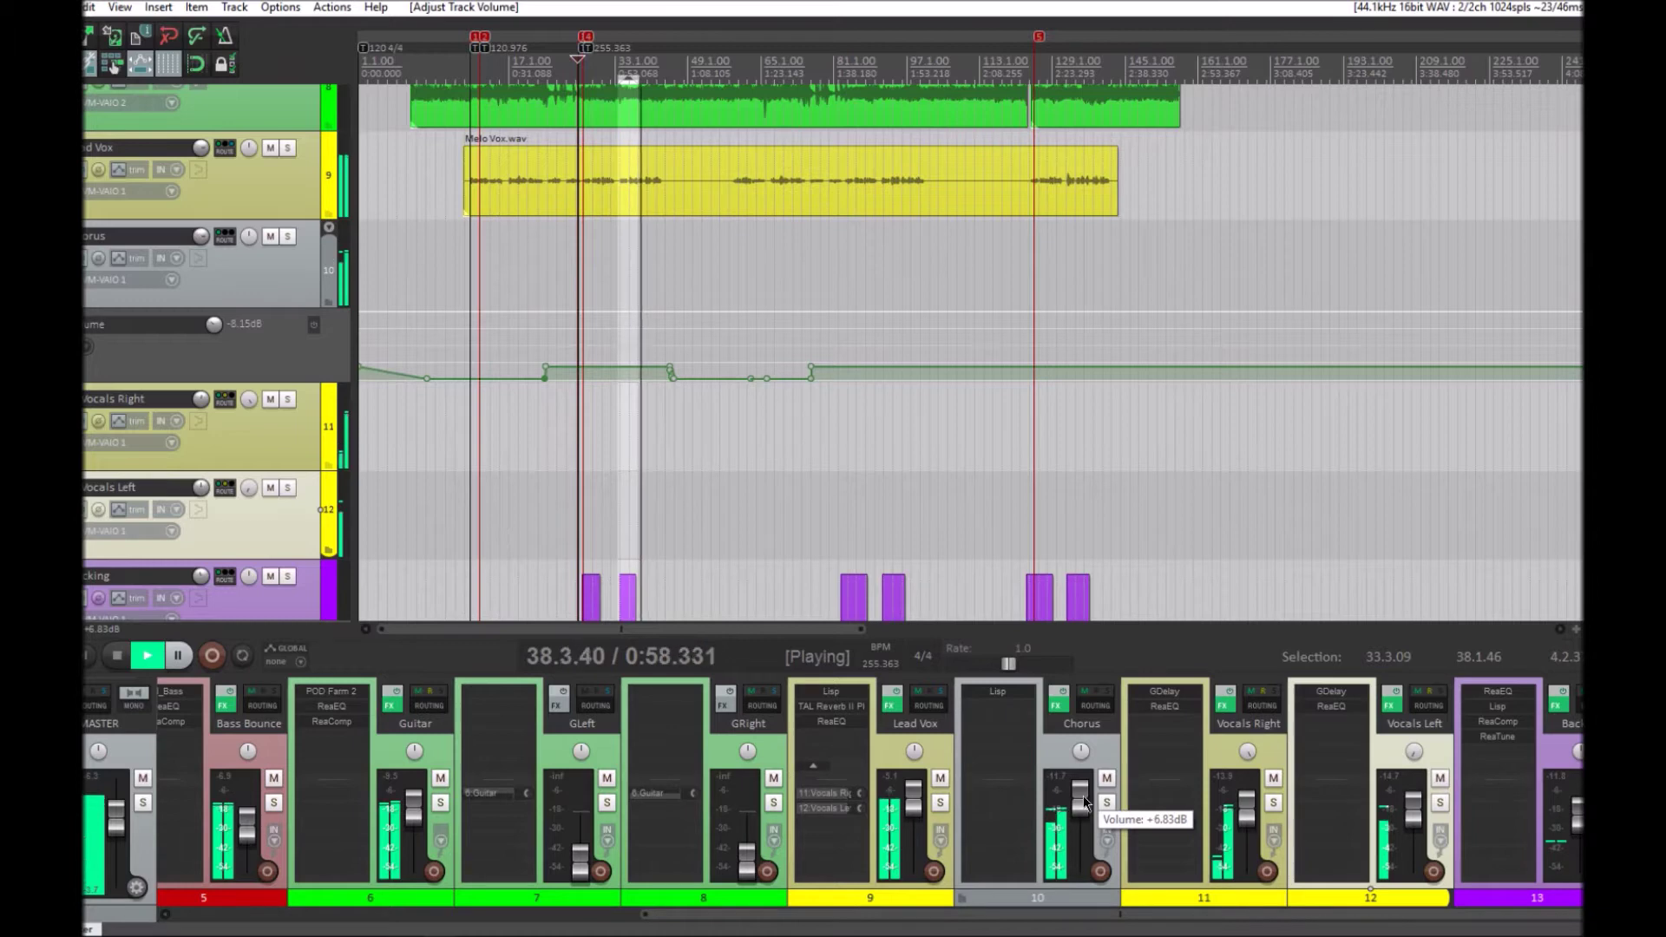
{"action": "scroll", "coordinate": [1085, 803], "scroll_direction": "down", "scroll_amount": 1}
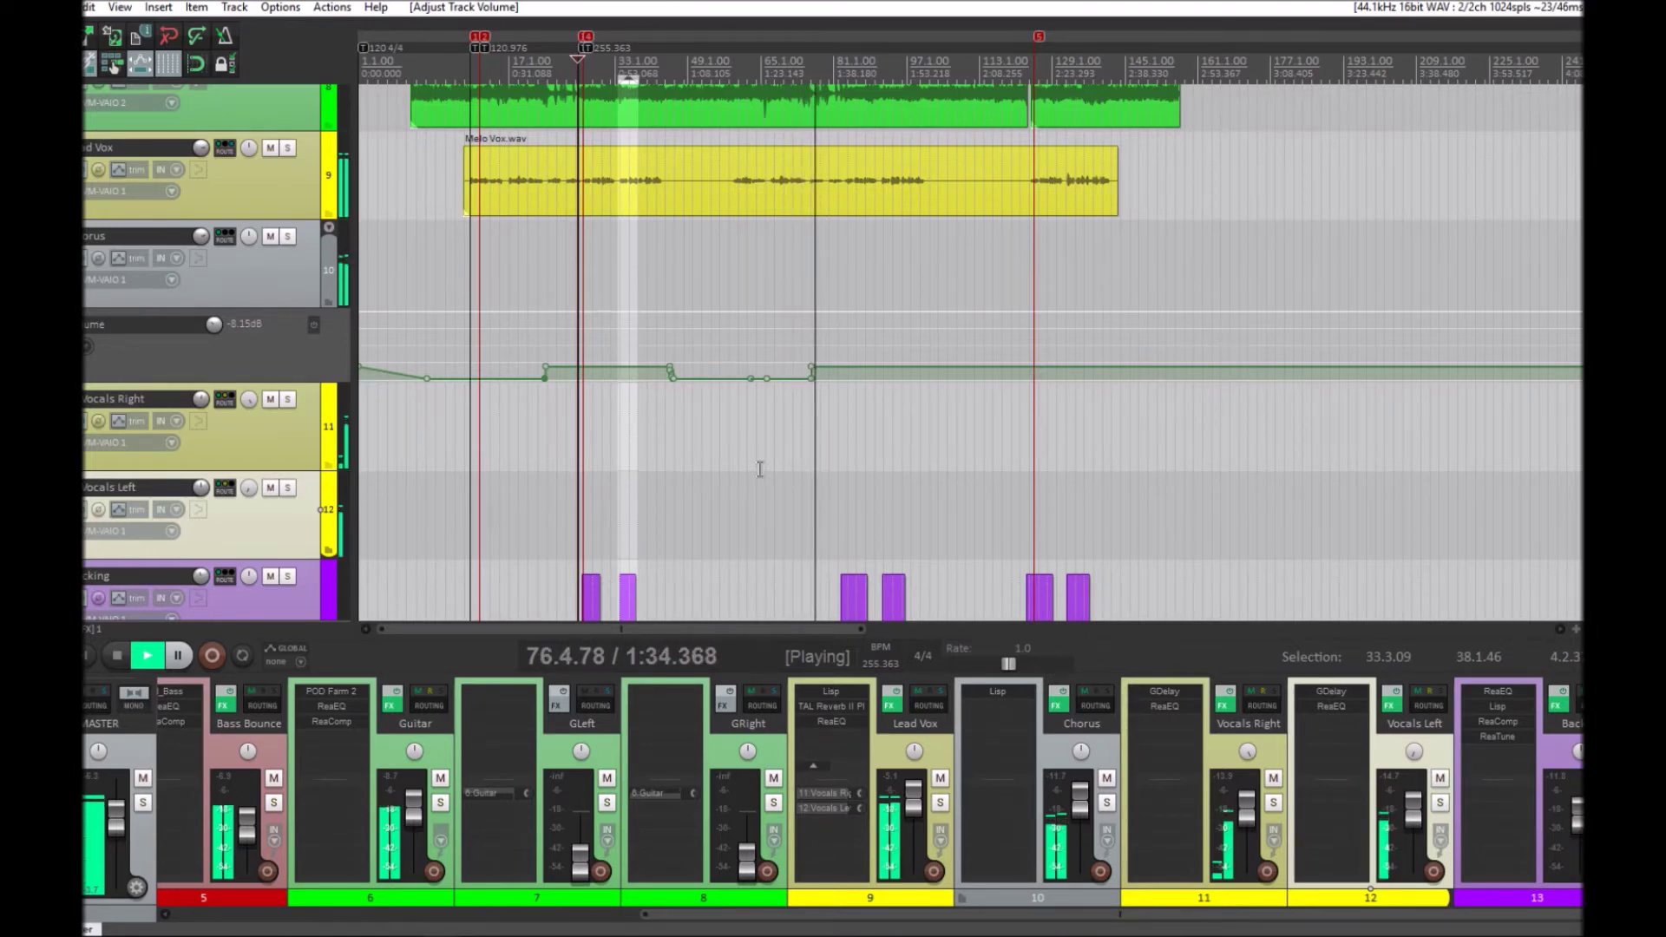
- Adjust the panning of the Vocals Right and Vocals Left tracks while the mix plays, and stop playback
{"action": "mouse_move", "coordinate": [1249, 758]}
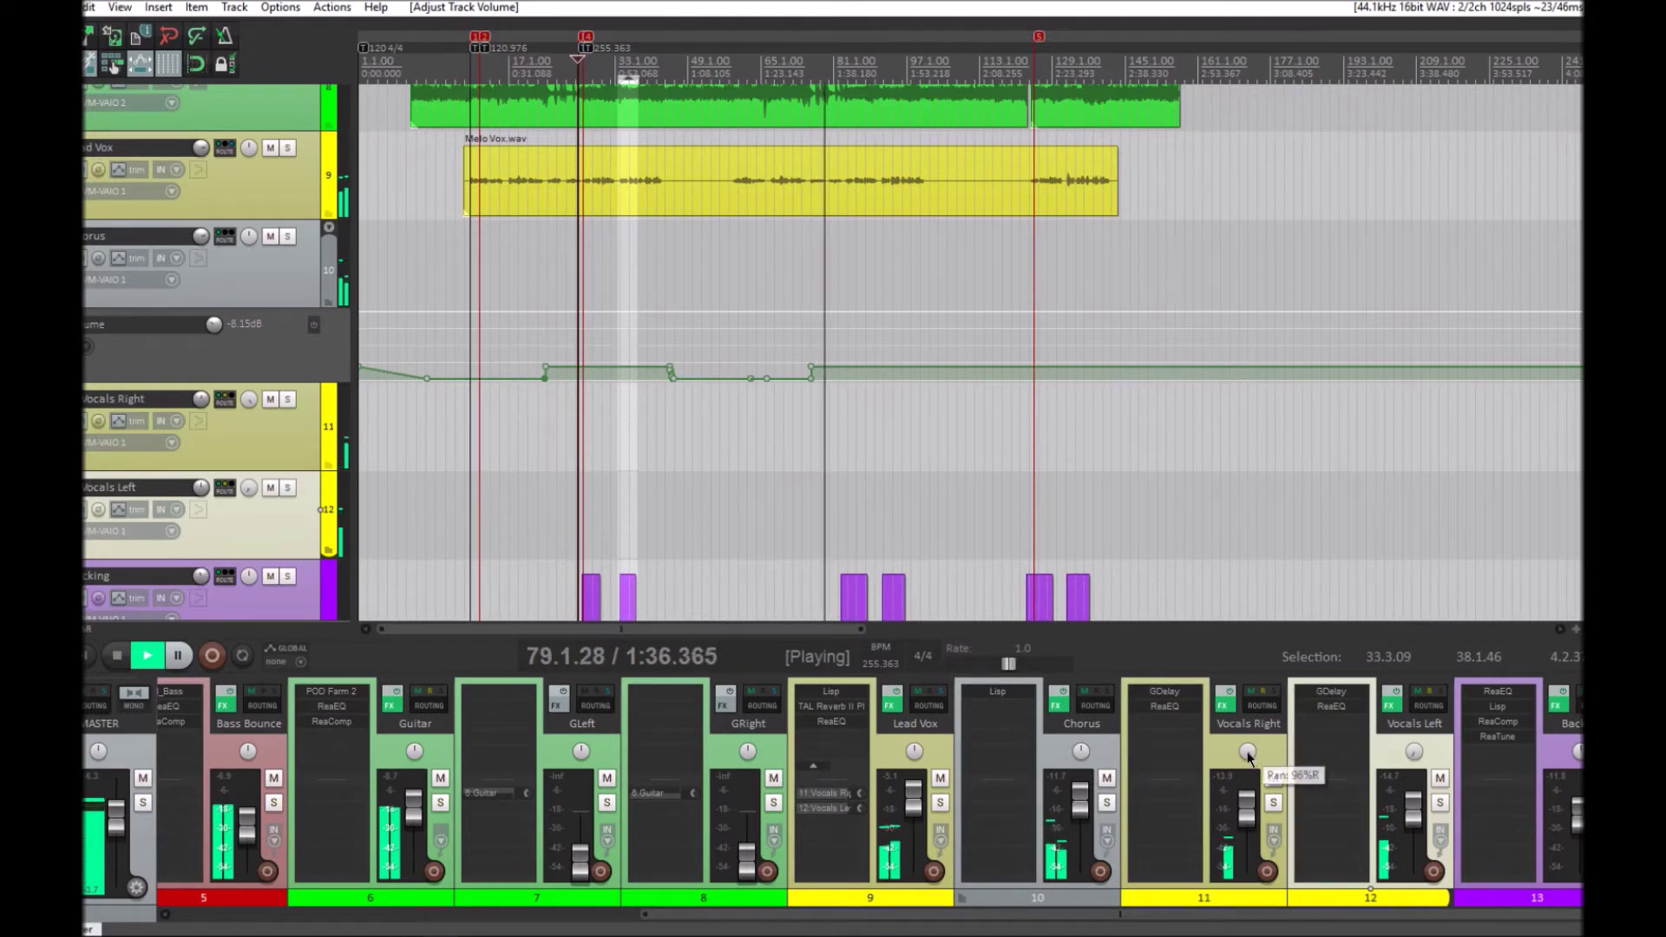
{"action": "scroll", "coordinate": [1250, 758], "scroll_direction": "up", "scroll_amount": 2}
{"action": "mouse_move", "coordinate": [1416, 753]}
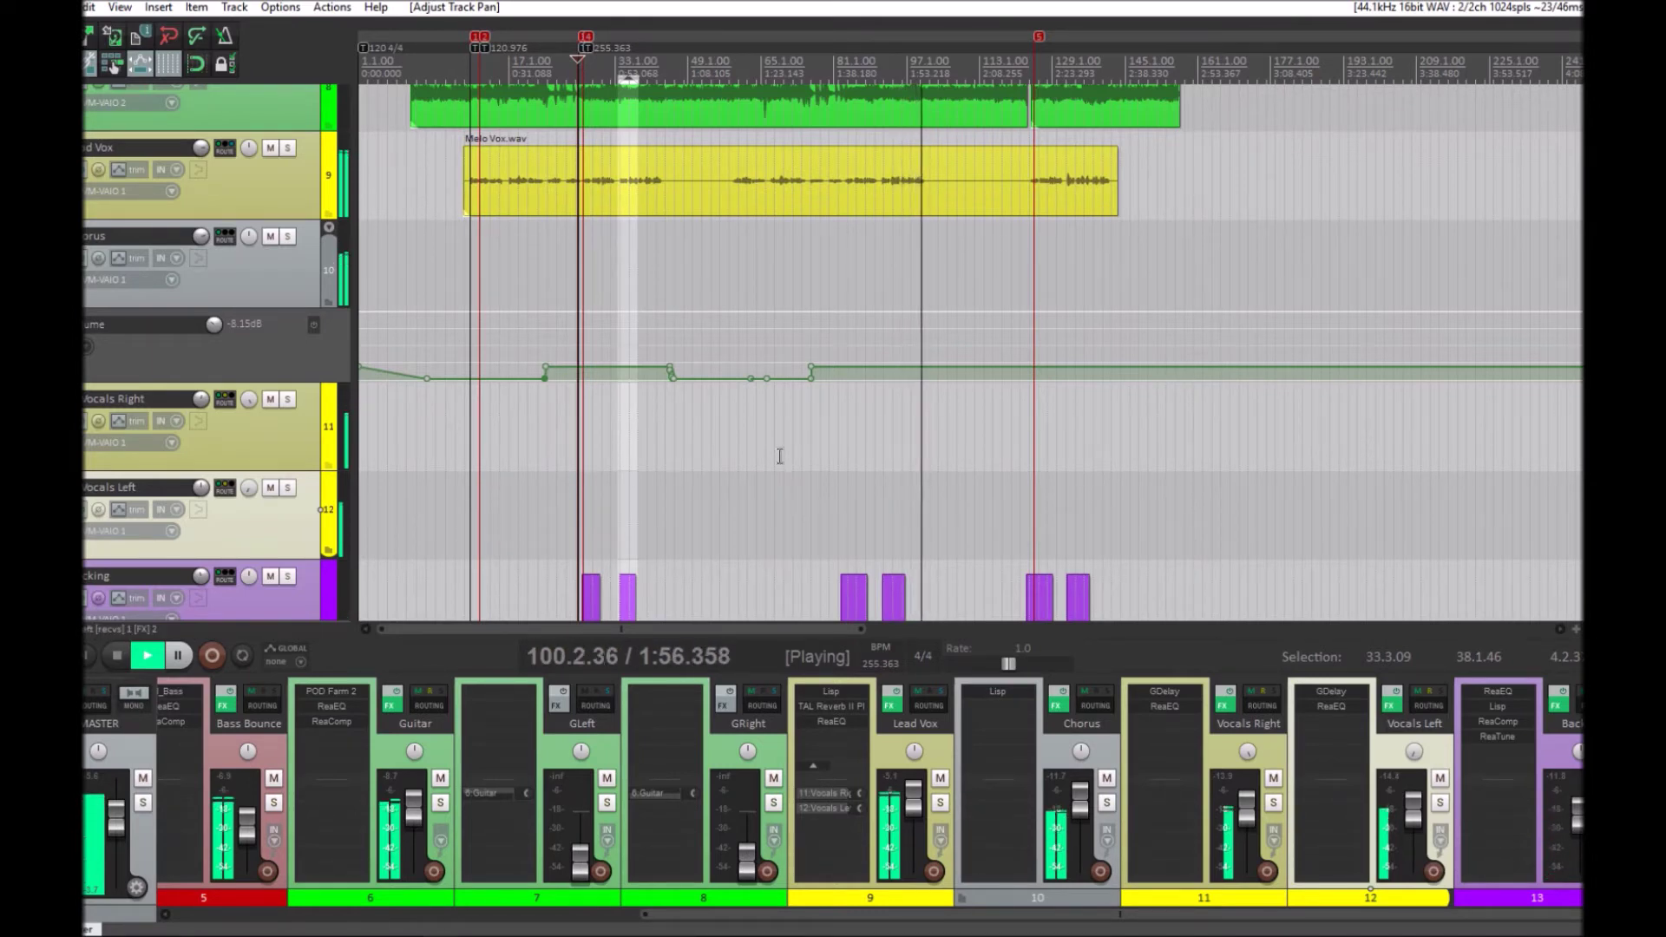
{"action": "key", "text": "space"}
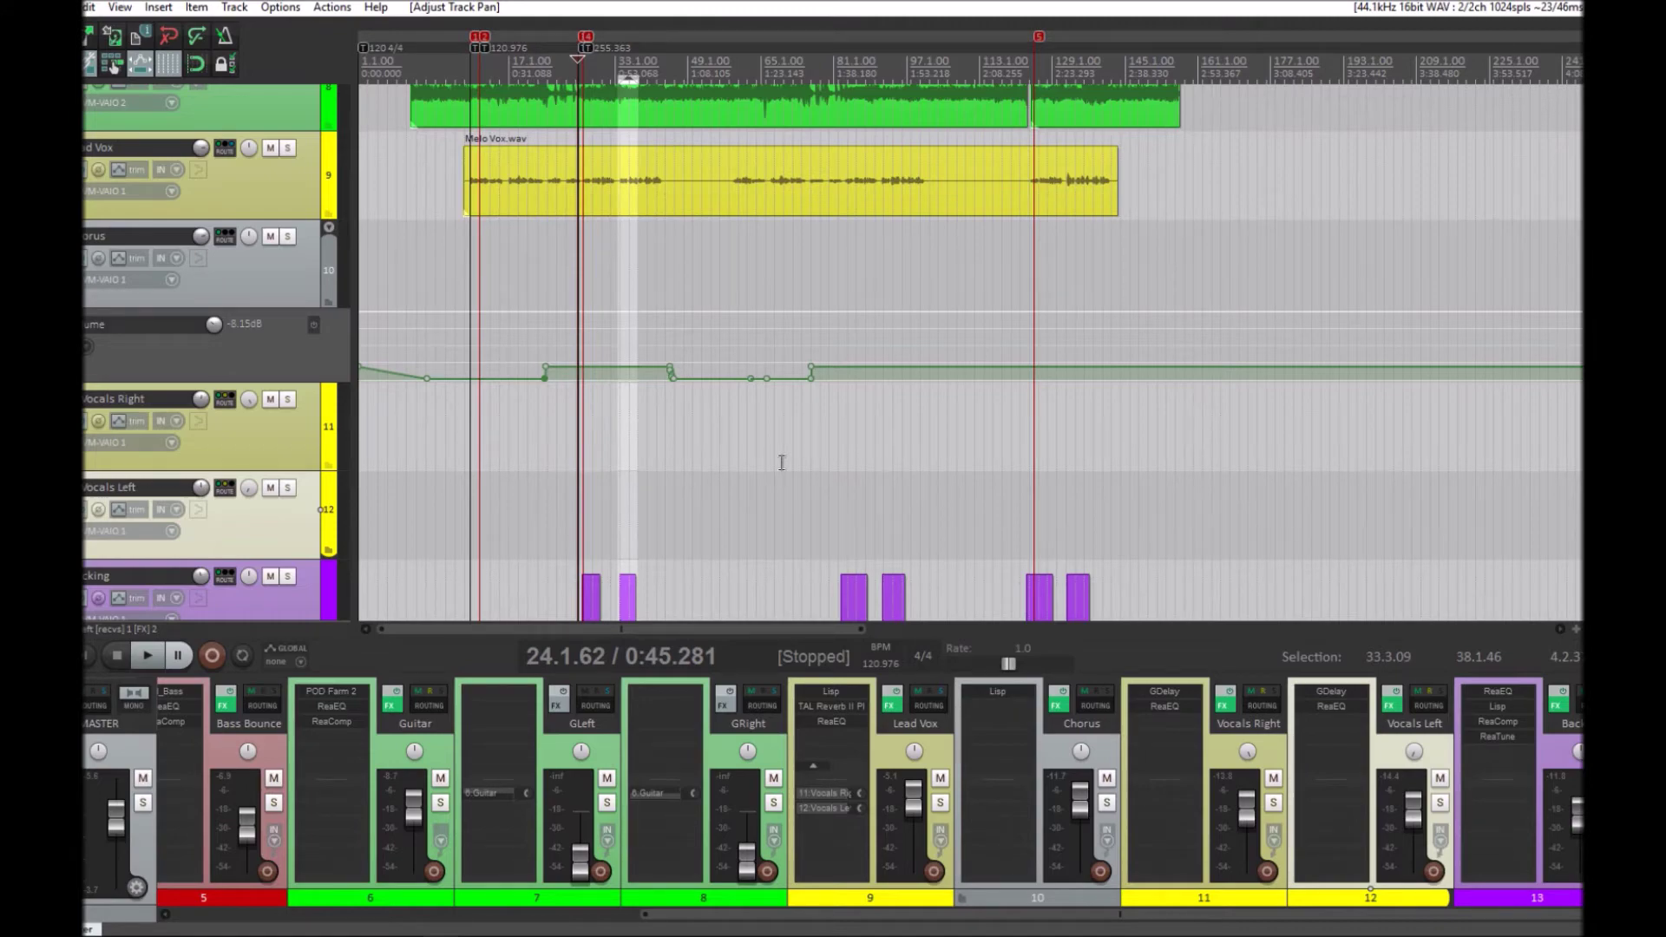
- Examine the volume automation envelopes on the overheads, snare and guitar tracks across the whole song
{"action": "scroll", "coordinate": [608, 469], "scroll_direction": "up", "scroll_amount": 2}
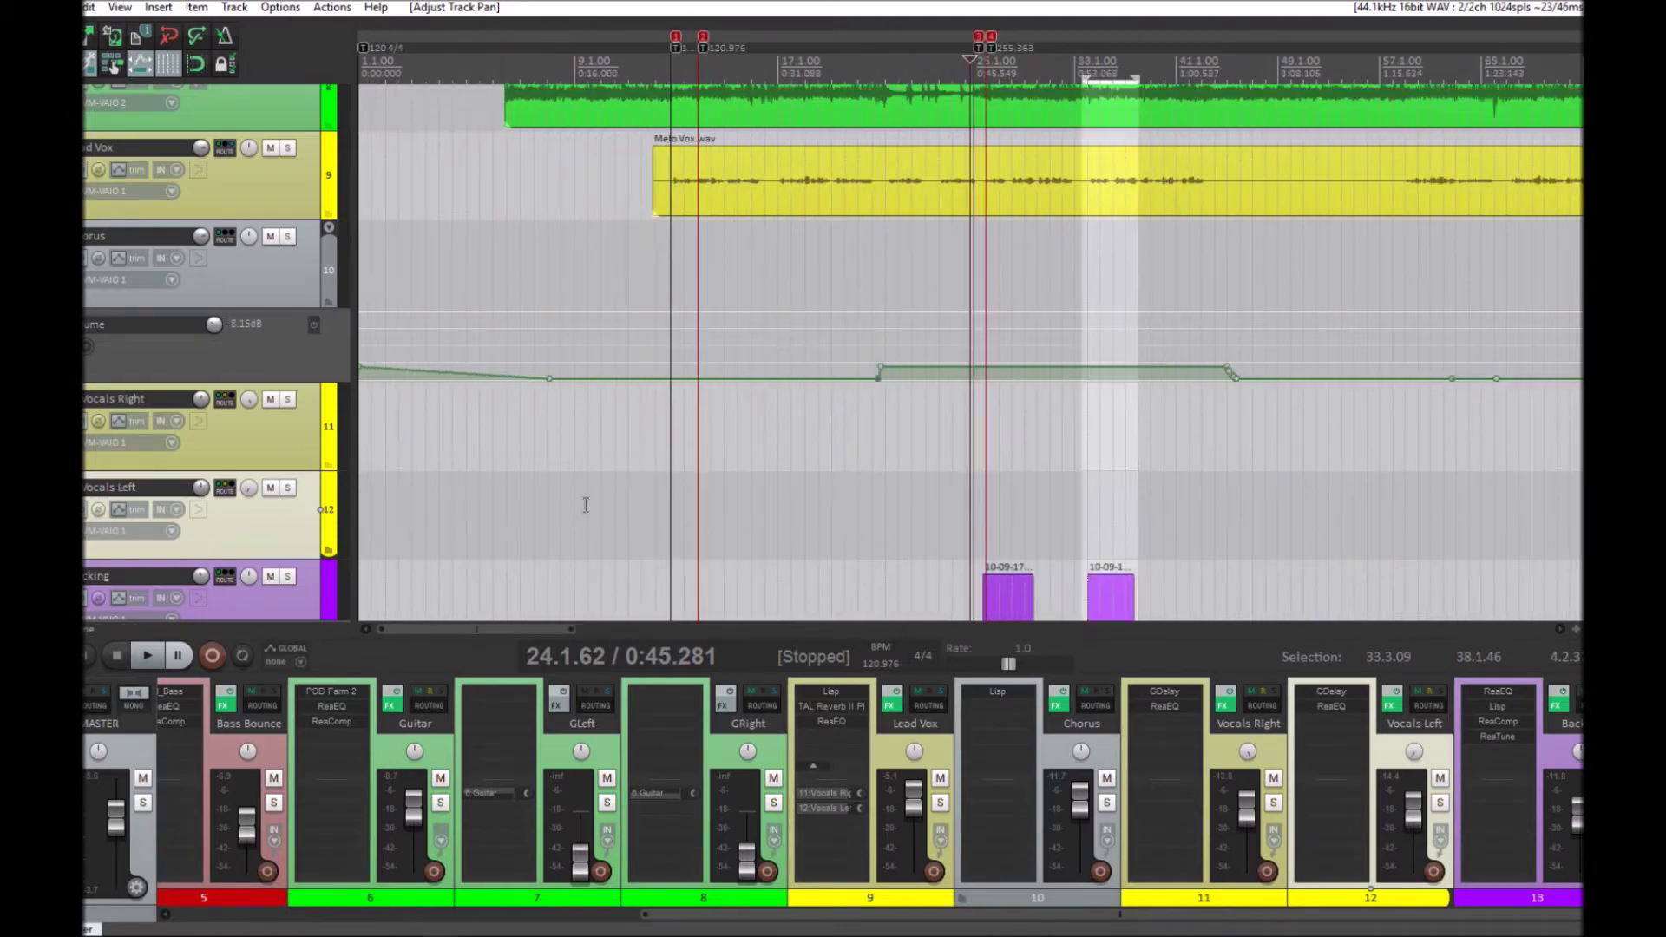
{"action": "scroll", "coordinate": [584, 498], "scroll_direction": "down", "scroll_amount": 4}
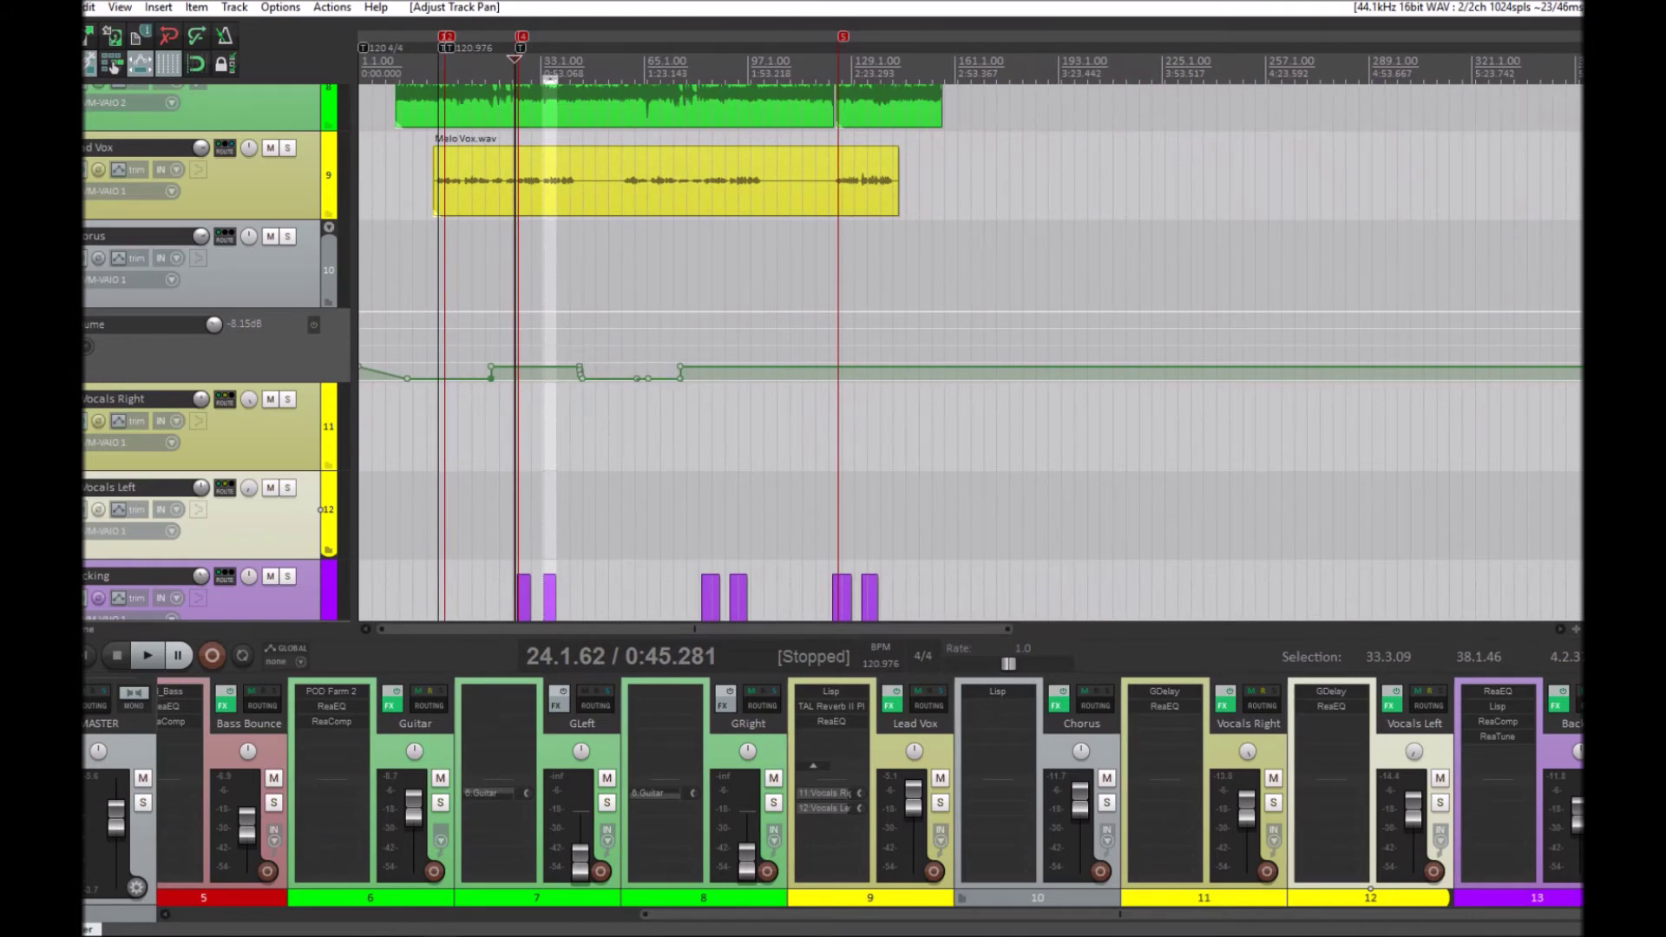
{"action": "scroll", "coordinate": [1486, 302], "scroll_direction": "up", "scroll_amount": 6}
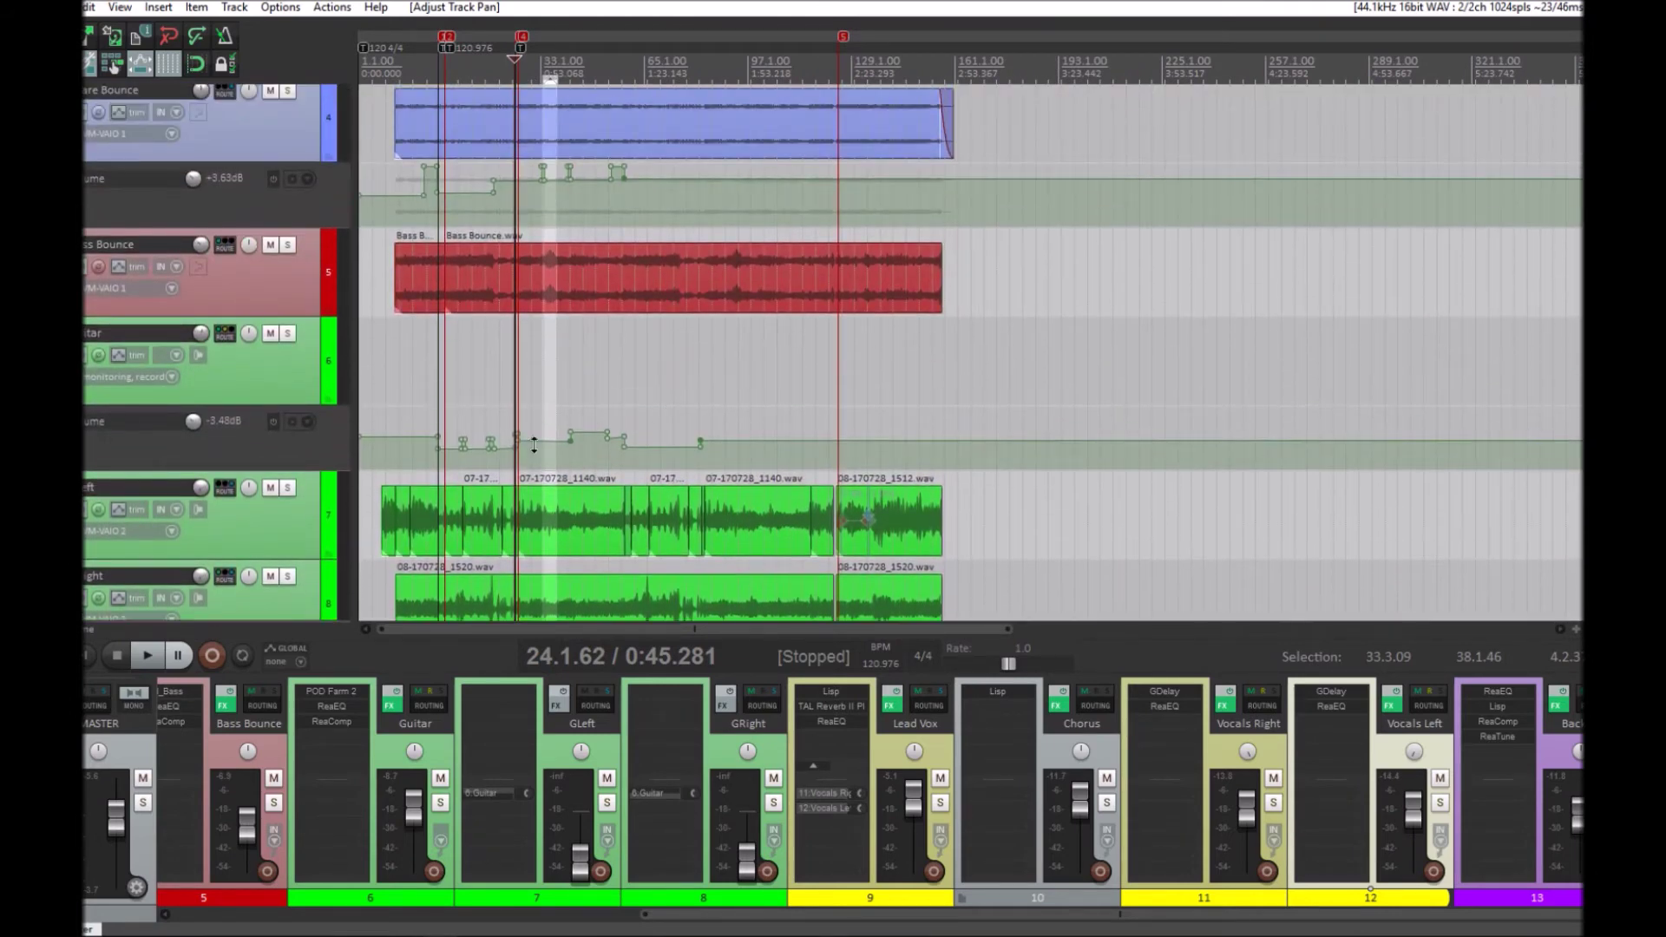
{"action": "scroll", "coordinate": [1253, 312], "scroll_direction": "up", "scroll_amount": 4}
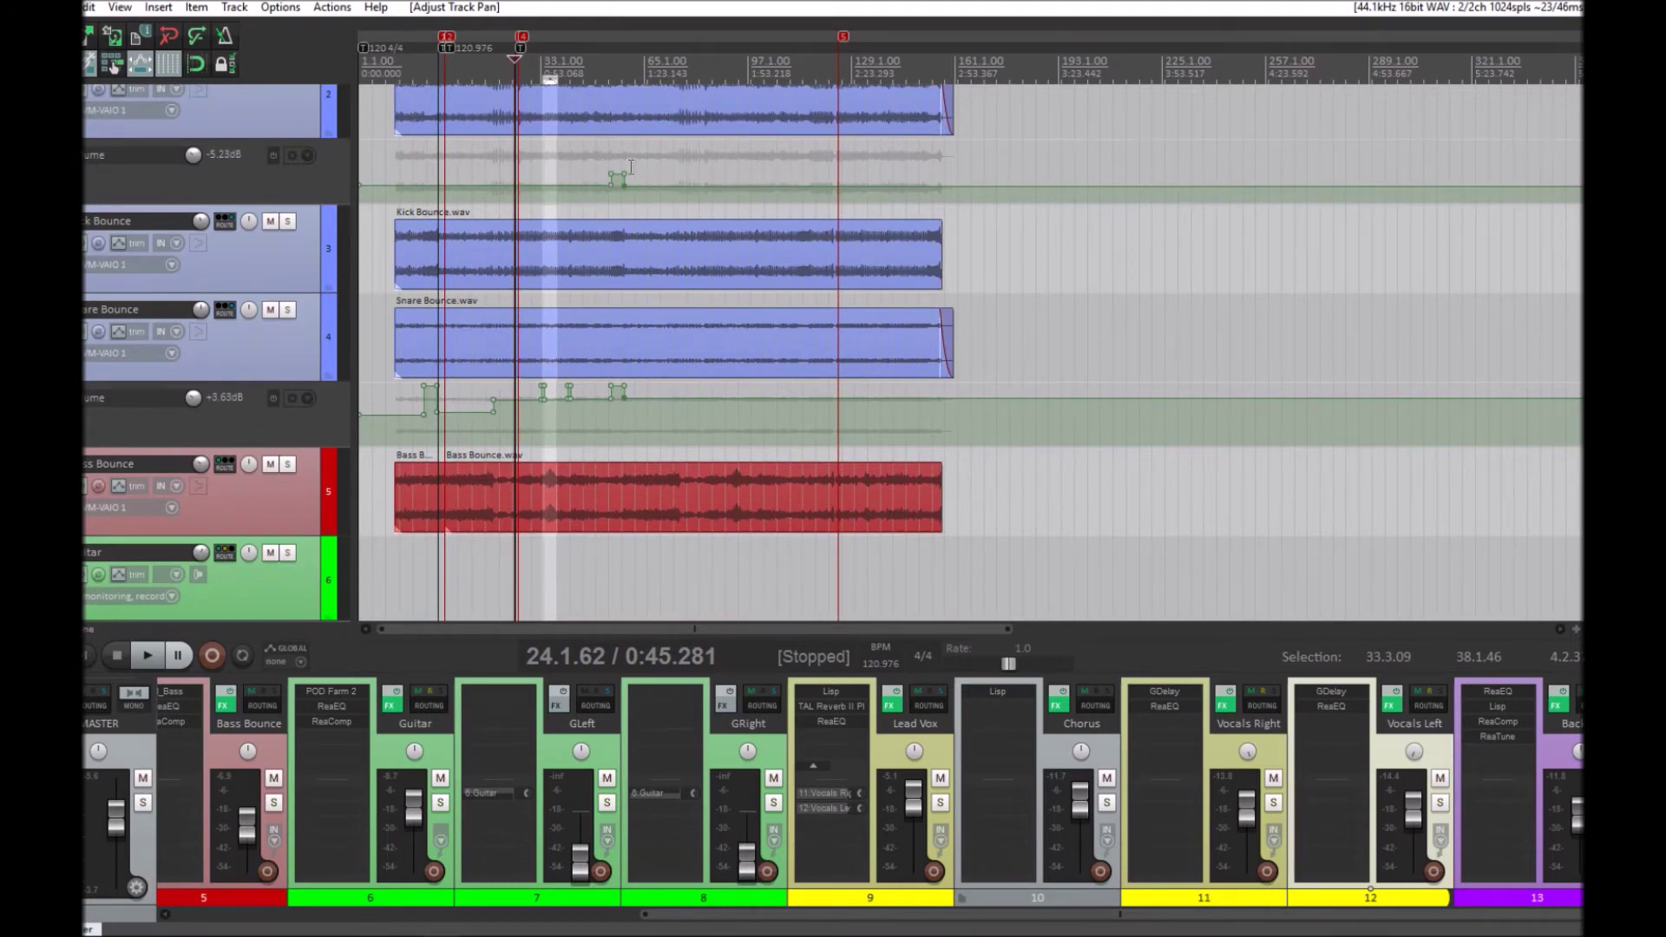
{"action": "scroll", "coordinate": [969, 353], "scroll_direction": "down", "scroll_amount": 3}
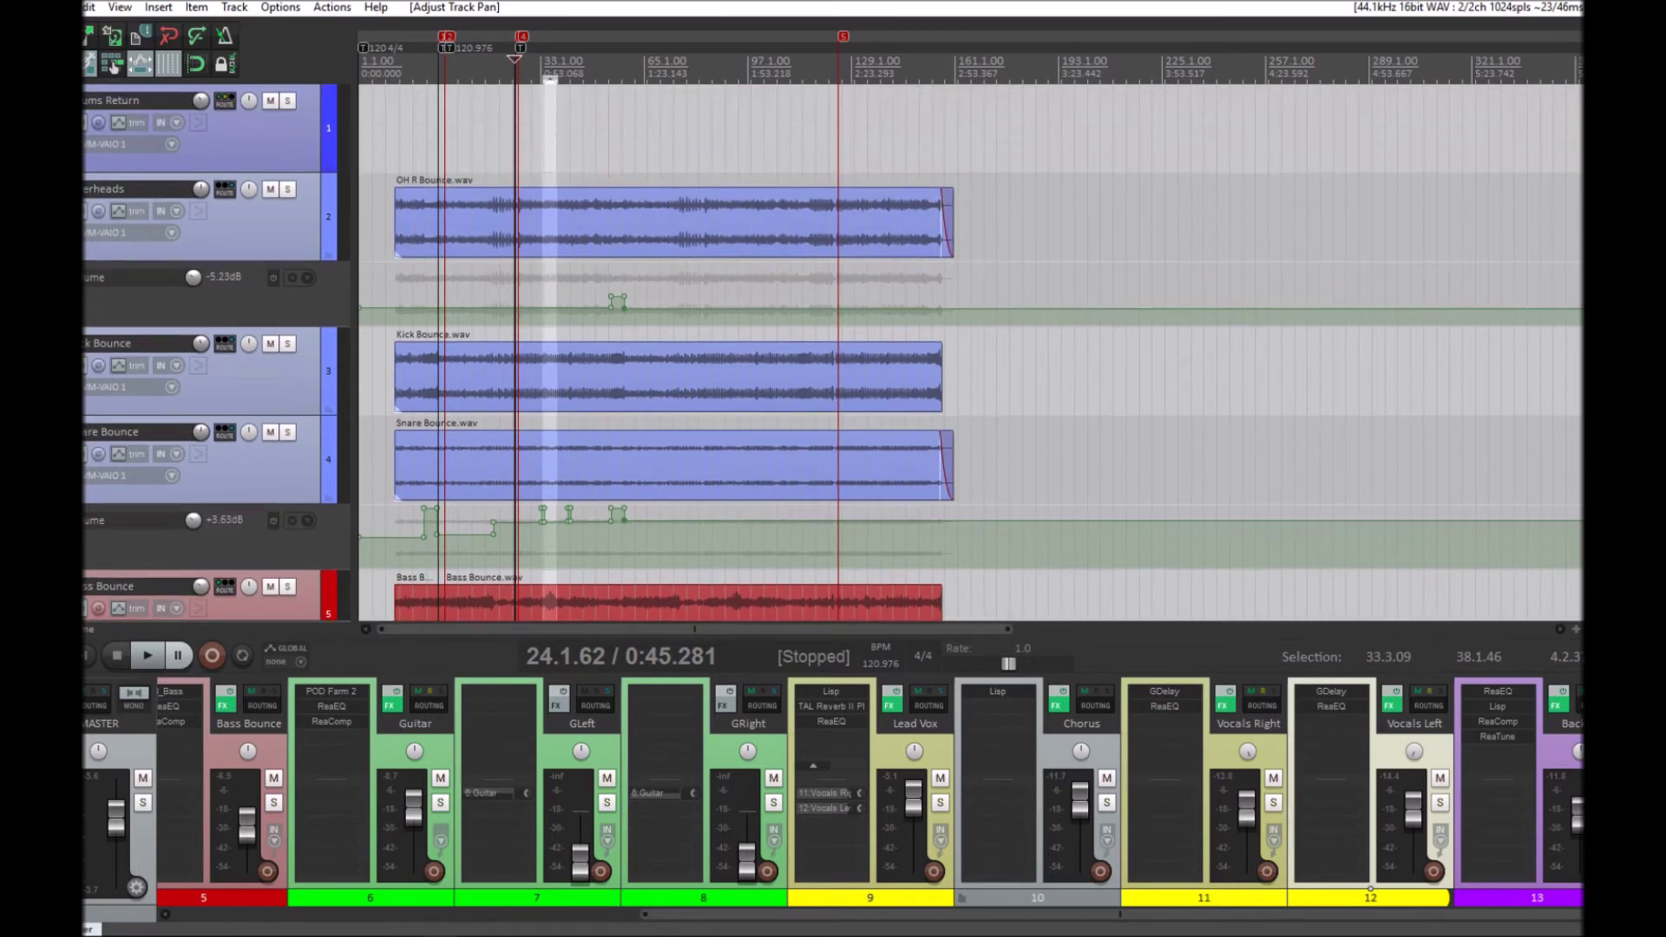
{"action": "scroll", "coordinate": [969, 353], "scroll_direction": "down", "scroll_amount": 3}
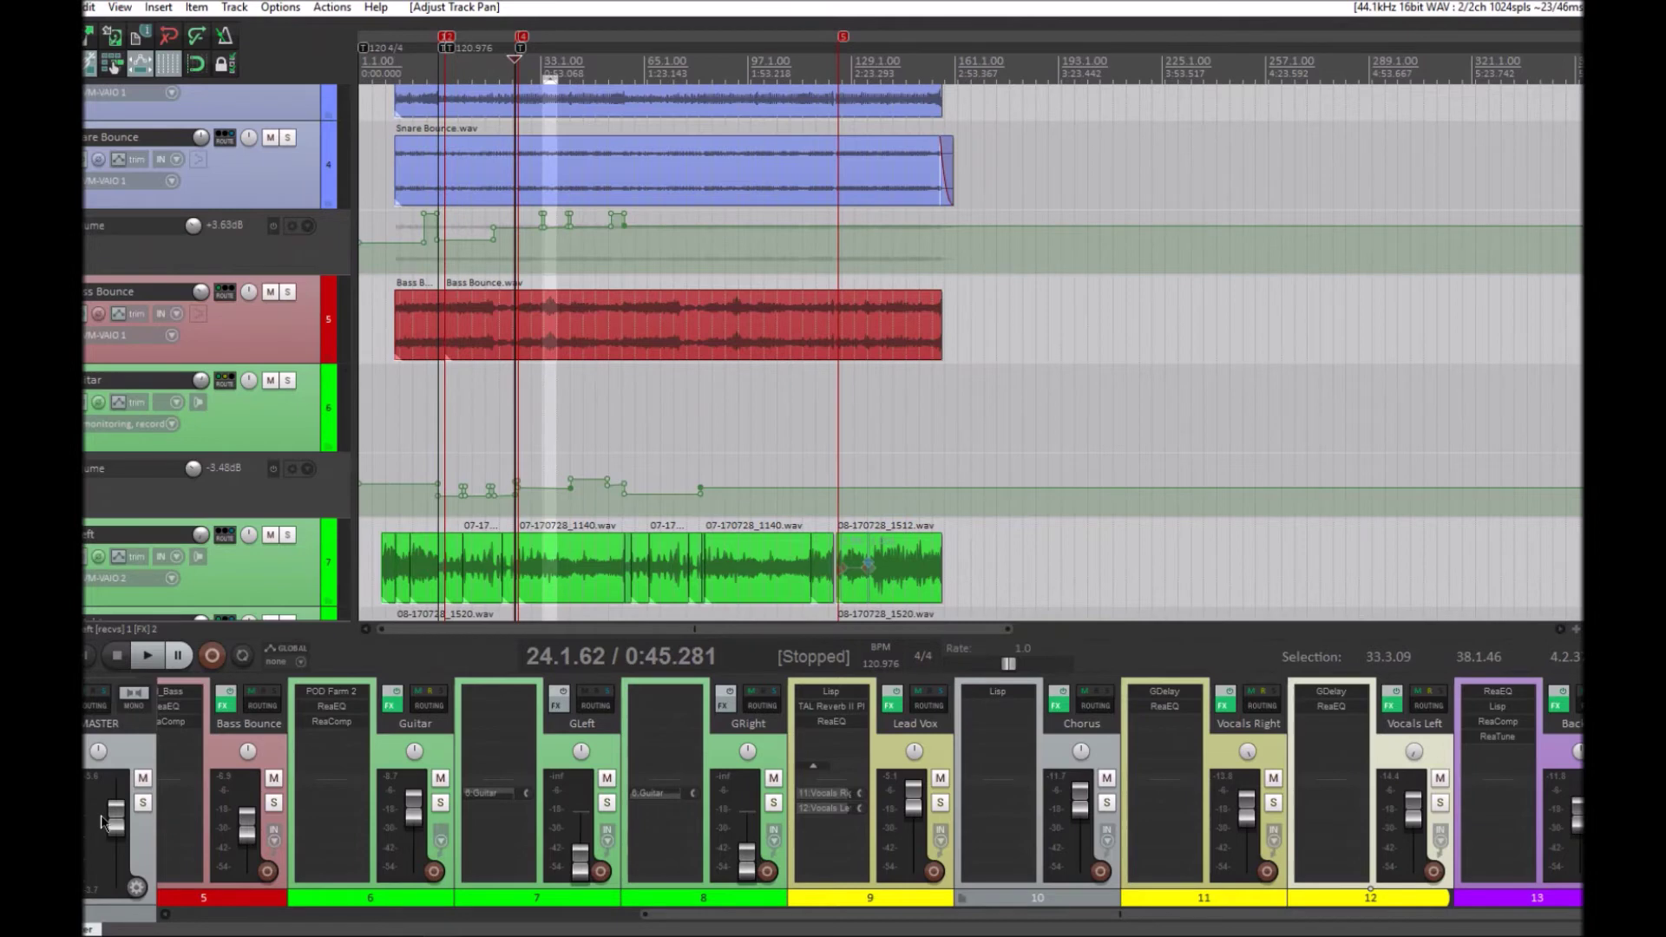
- Nudge the master track's volume and place the edit cursor at about 1:37.9, just past bar 80
{"action": "scroll", "coordinate": [914, 834], "scroll_direction": "up", "scroll_amount": 1}
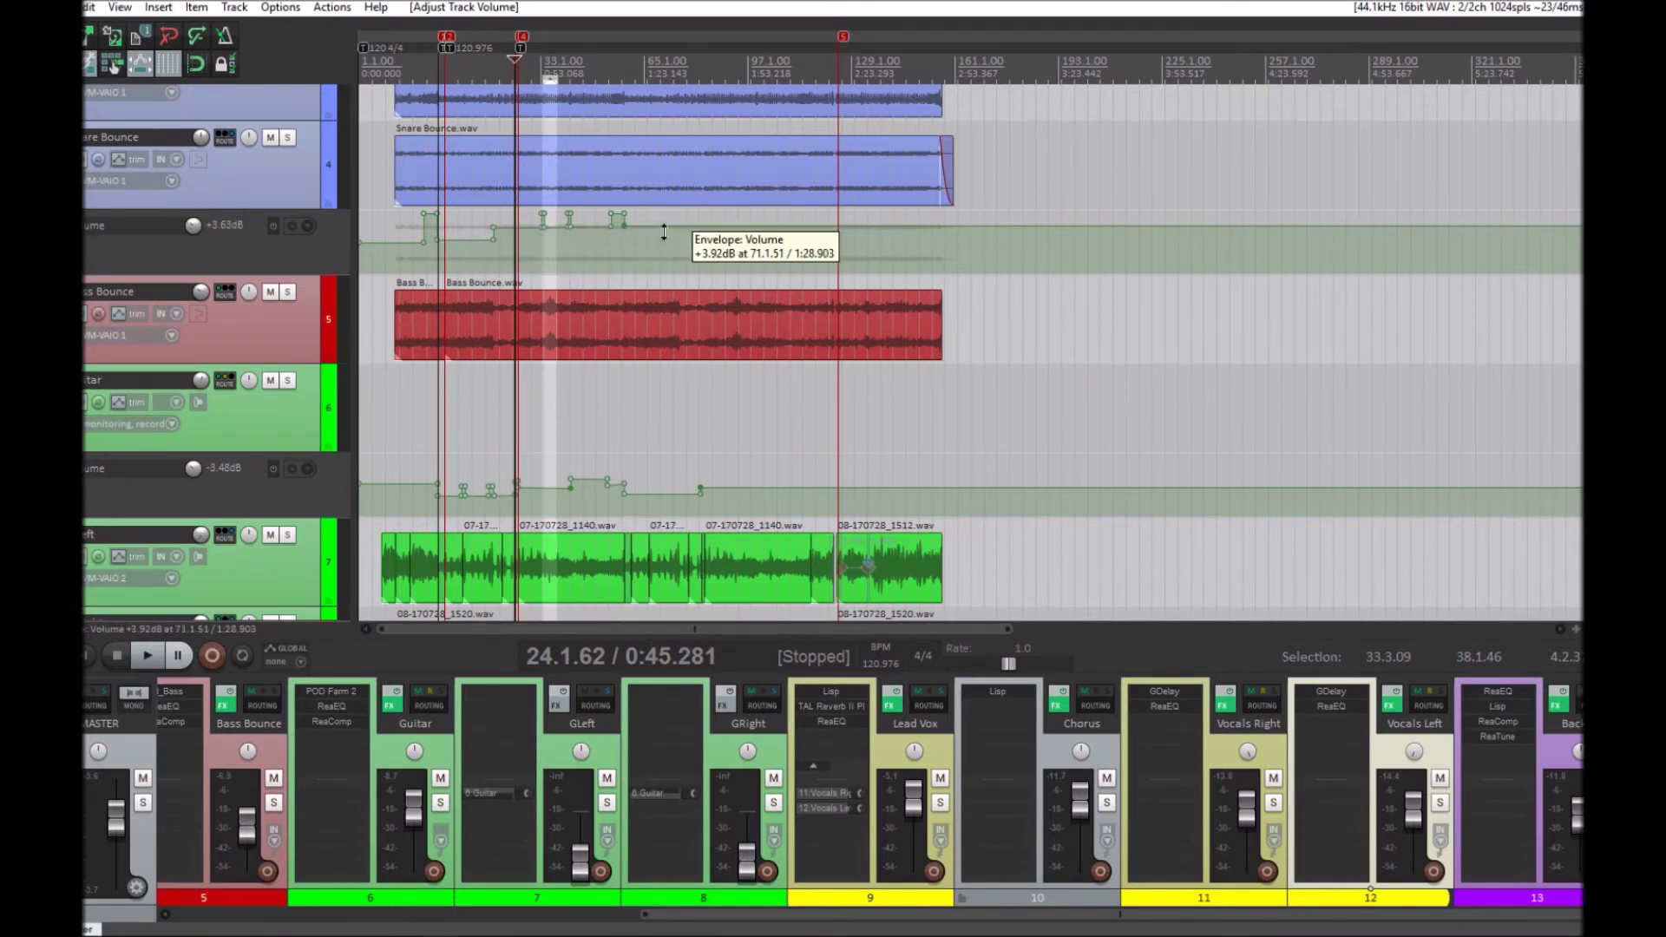
{"action": "left_click_drag", "start_coordinate": [644, 432], "coordinate": [636, 422]}
{"action": "left_click", "coordinate": [695, 428]}
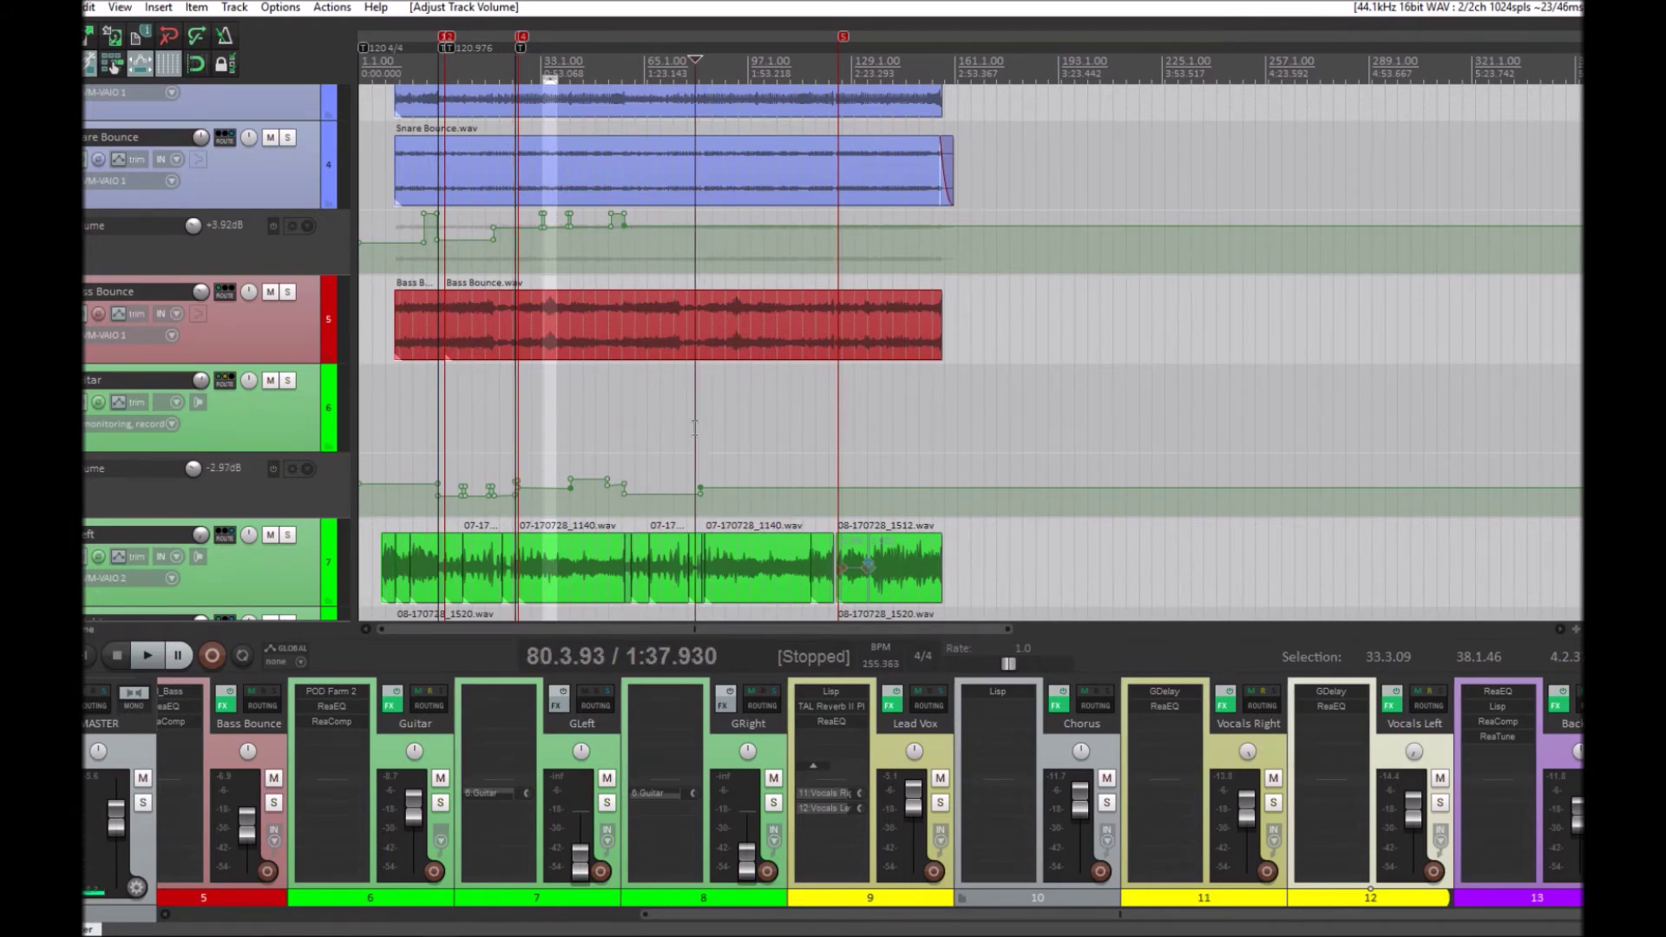
{"action": "scroll", "coordinate": [705, 363], "scroll_direction": "up", "scroll_amount": 2}
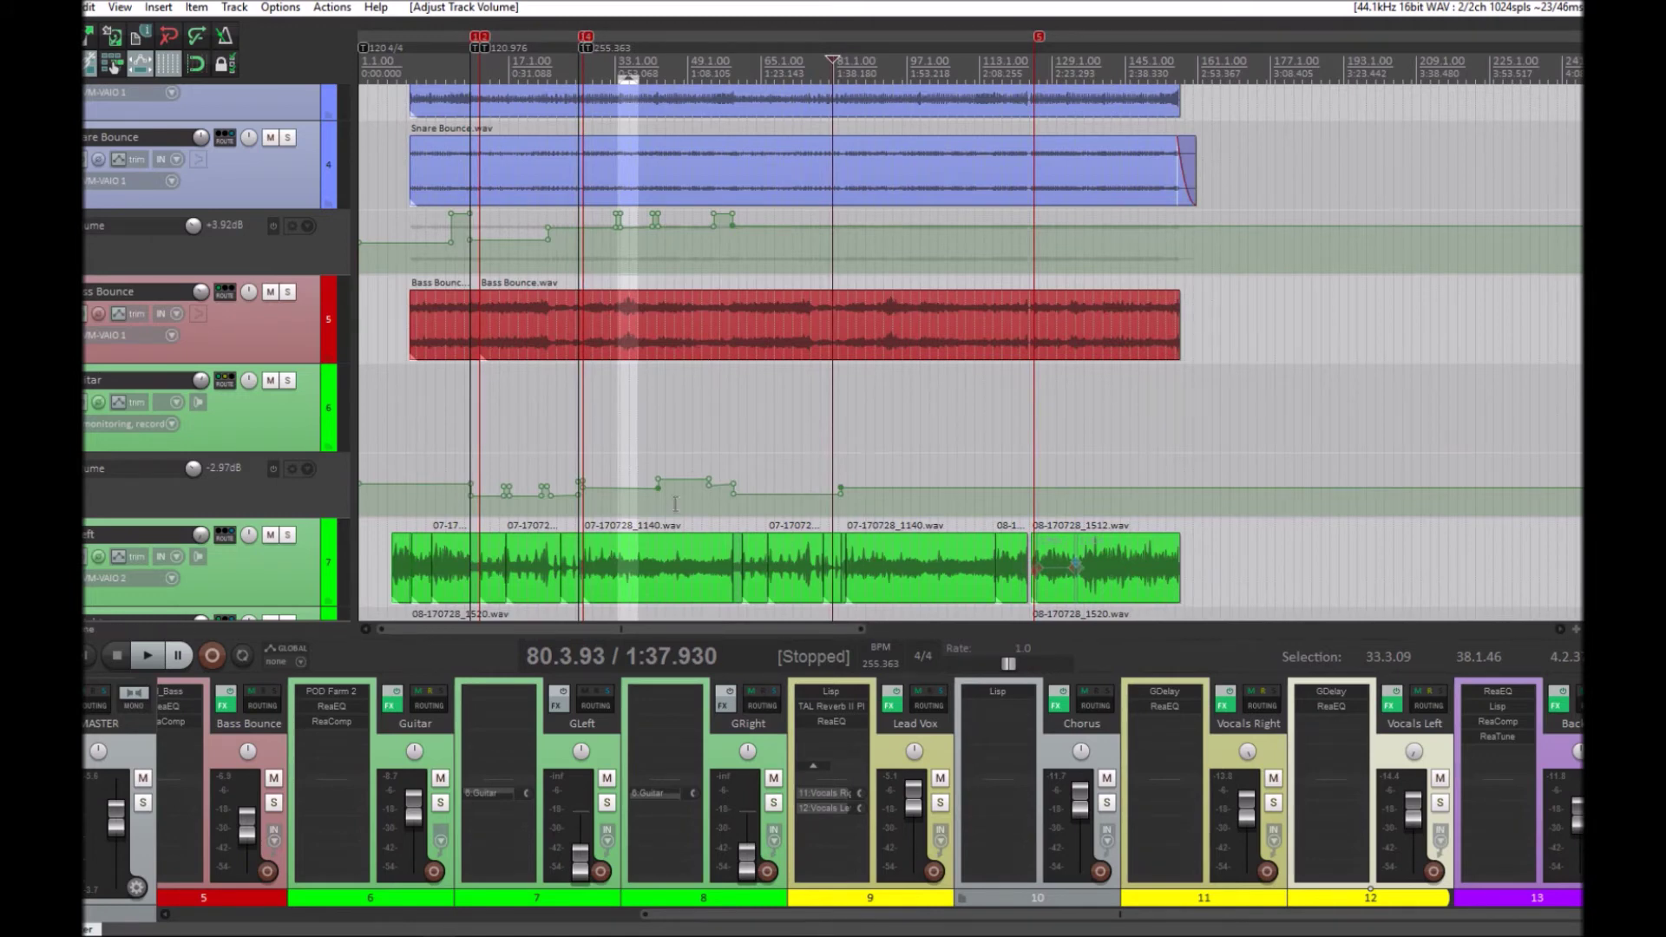
{"action": "scroll", "coordinate": [680, 525], "scroll_direction": "down", "scroll_amount": 3}
{"action": "scroll", "coordinate": [970, 347], "scroll_direction": "down", "scroll_amount": 3}
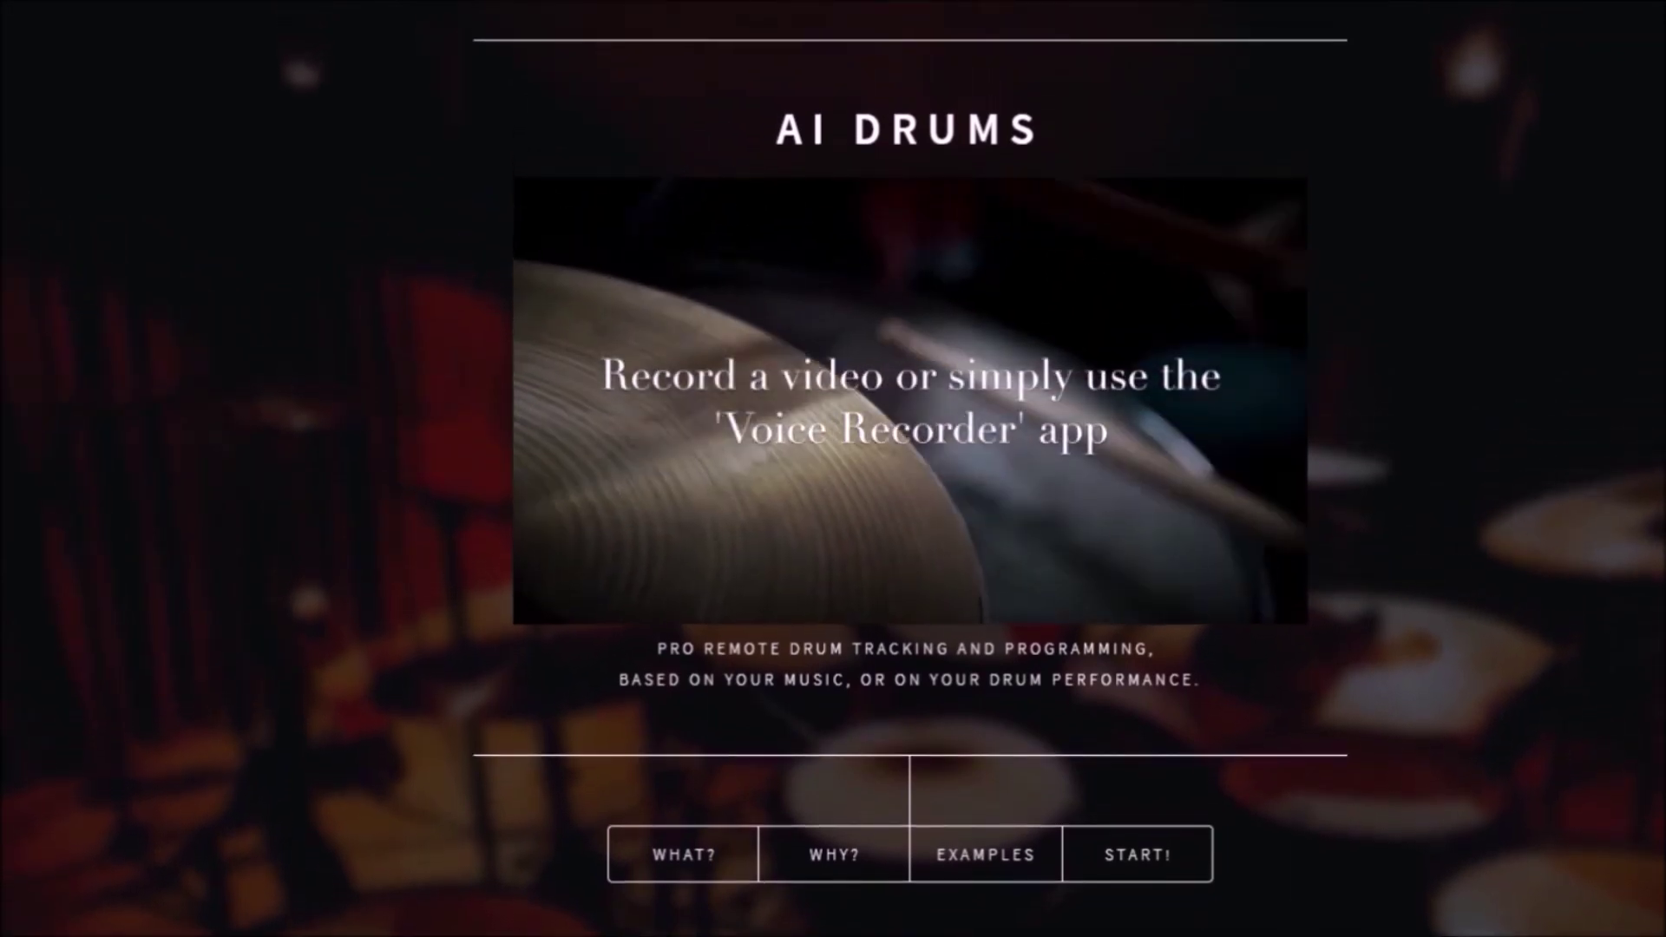
- On the AI Drums website, read the WHY? section and view the GET STARTED! form through its Promo Code field and file upload
{"action": "left_click", "coordinate": [803, 894]}
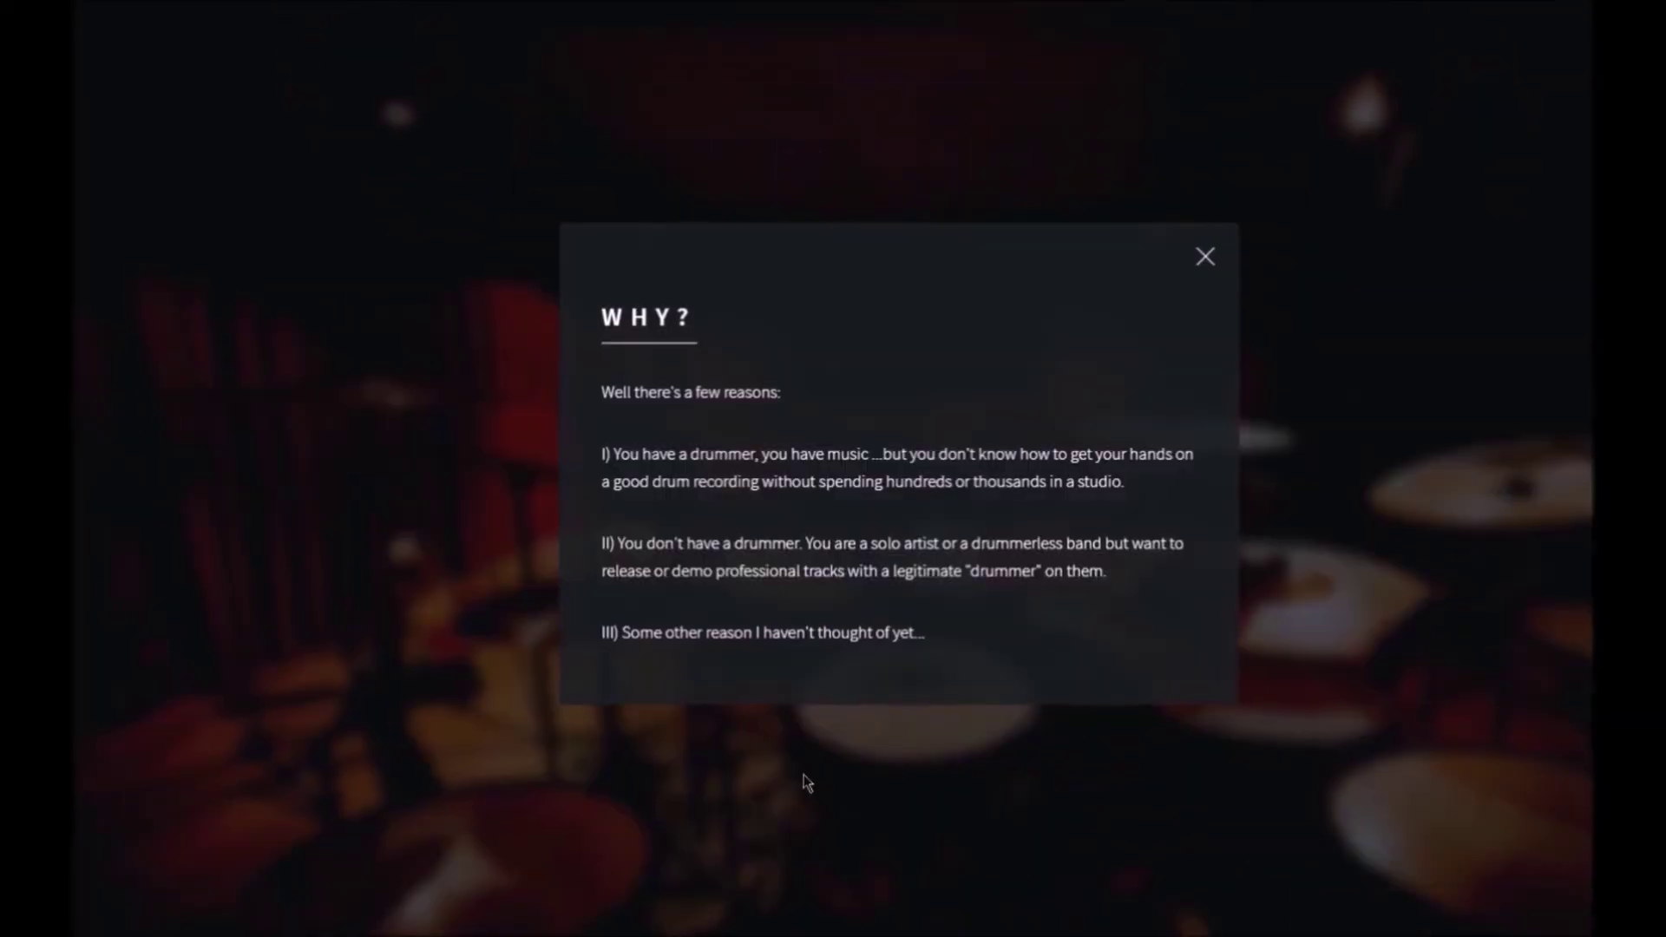
{"action": "left_click", "coordinate": [804, 726]}
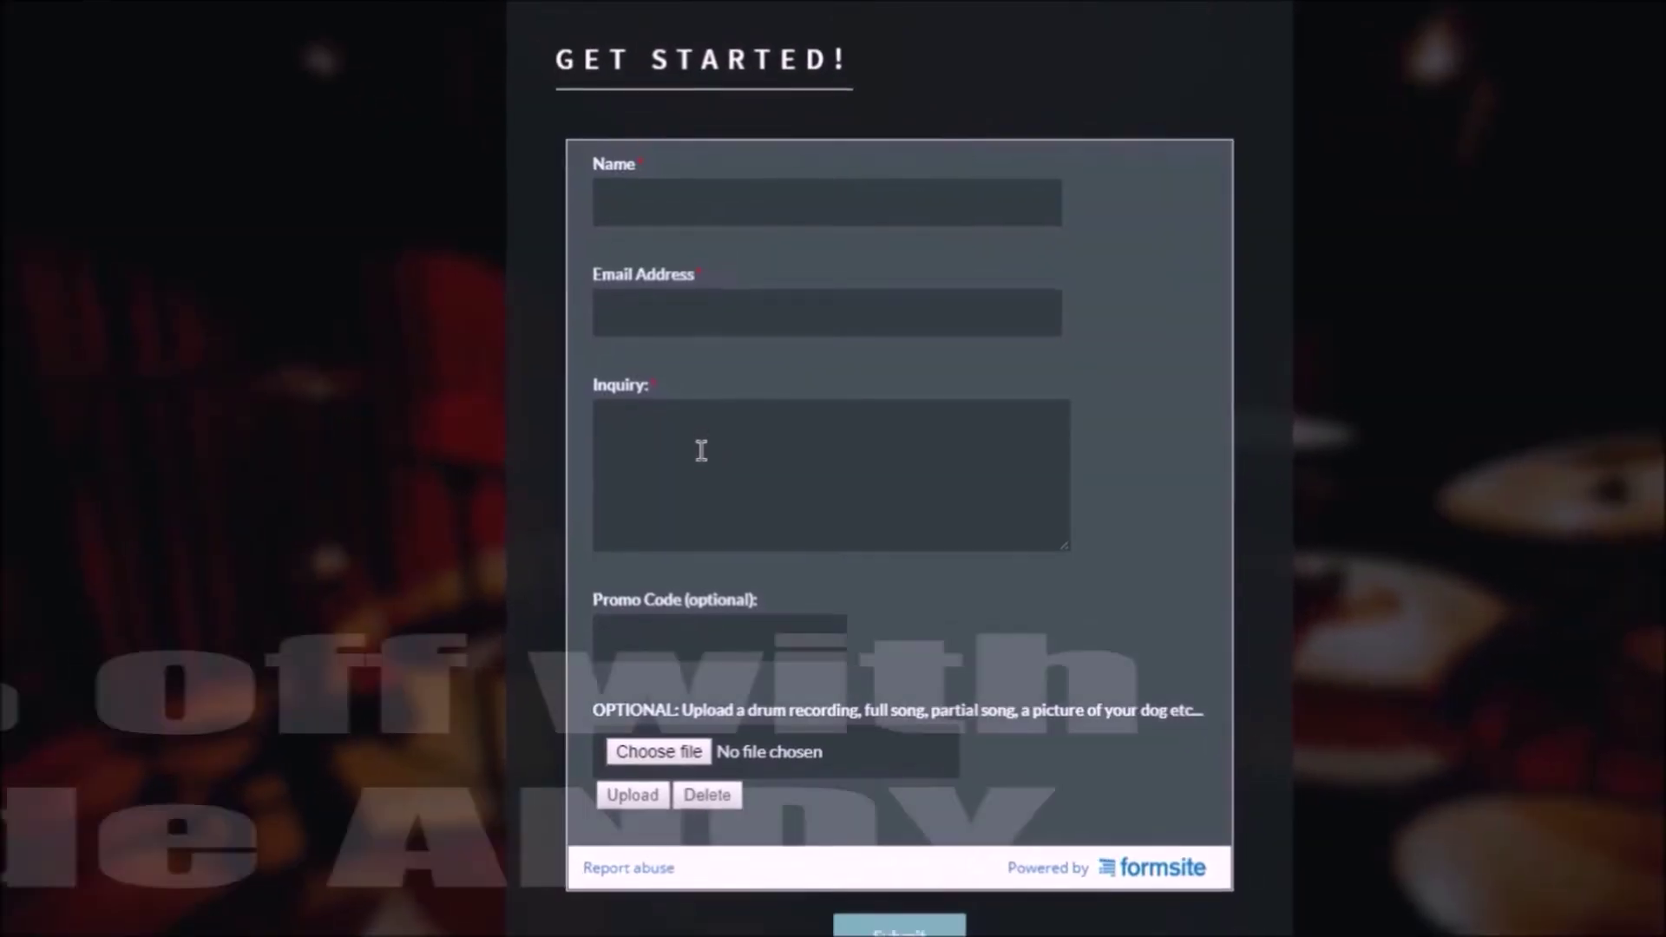
{"action": "scroll", "coordinate": [703, 456], "scroll_direction": "down", "scroll_amount": 2}
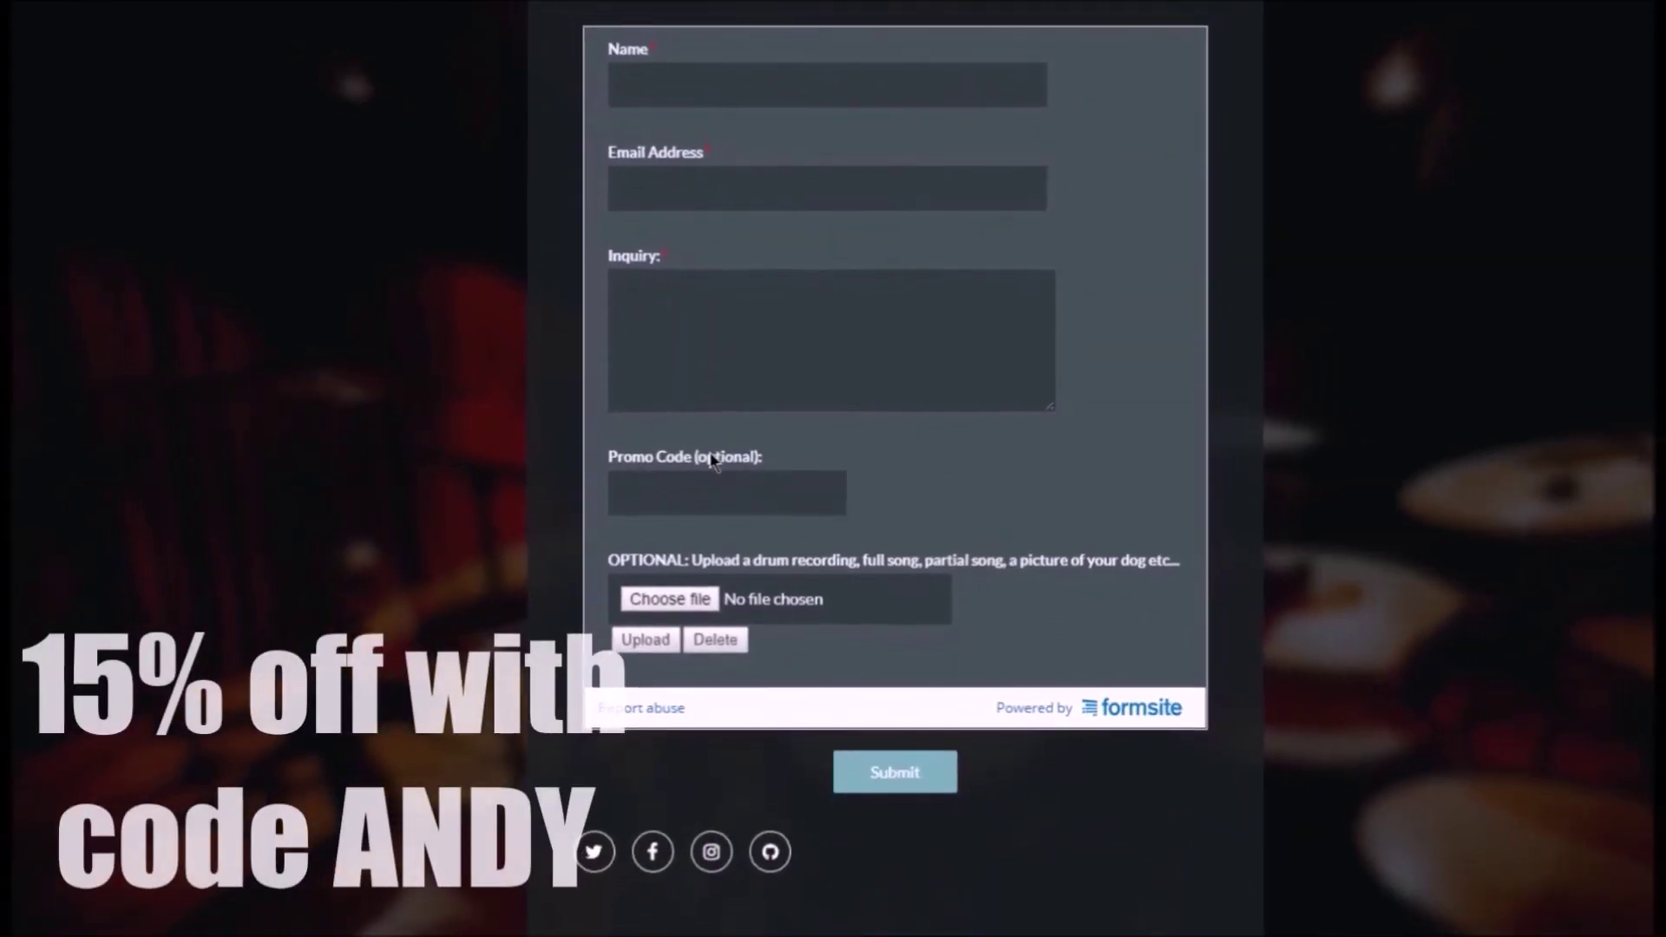